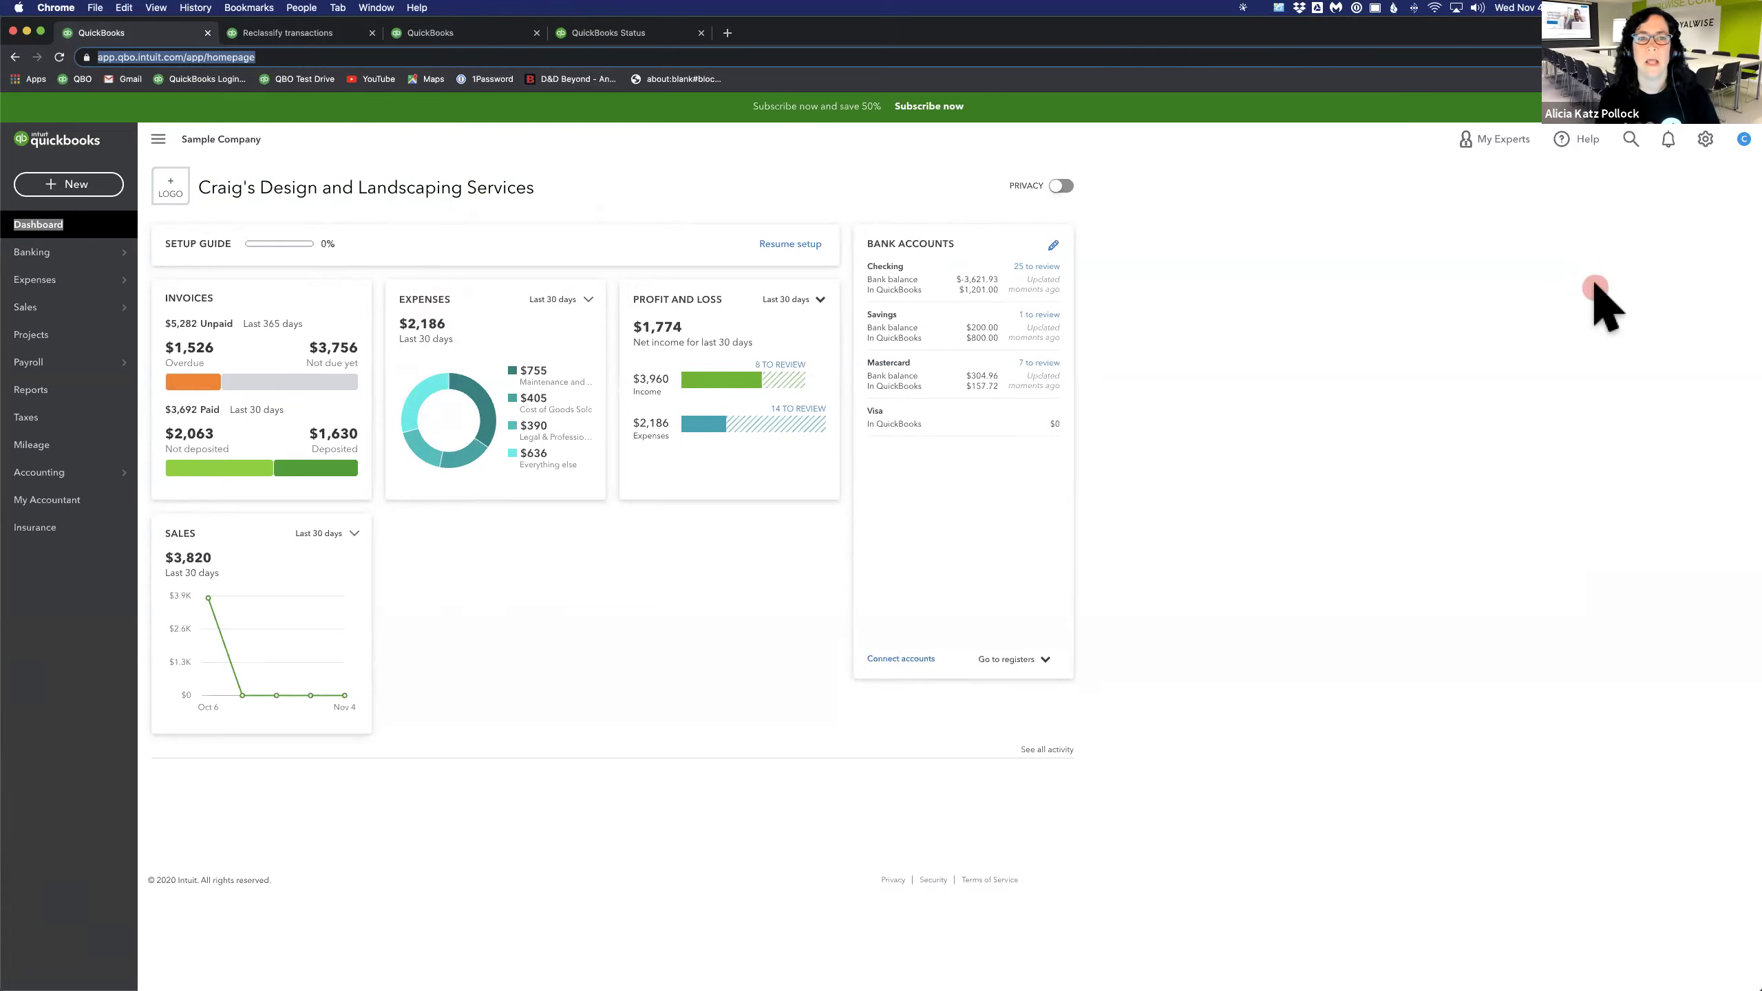
Step: Load qbo.intuit.com in a new tab to the firm's client list and open Accountant Tools
left_click(727, 32)
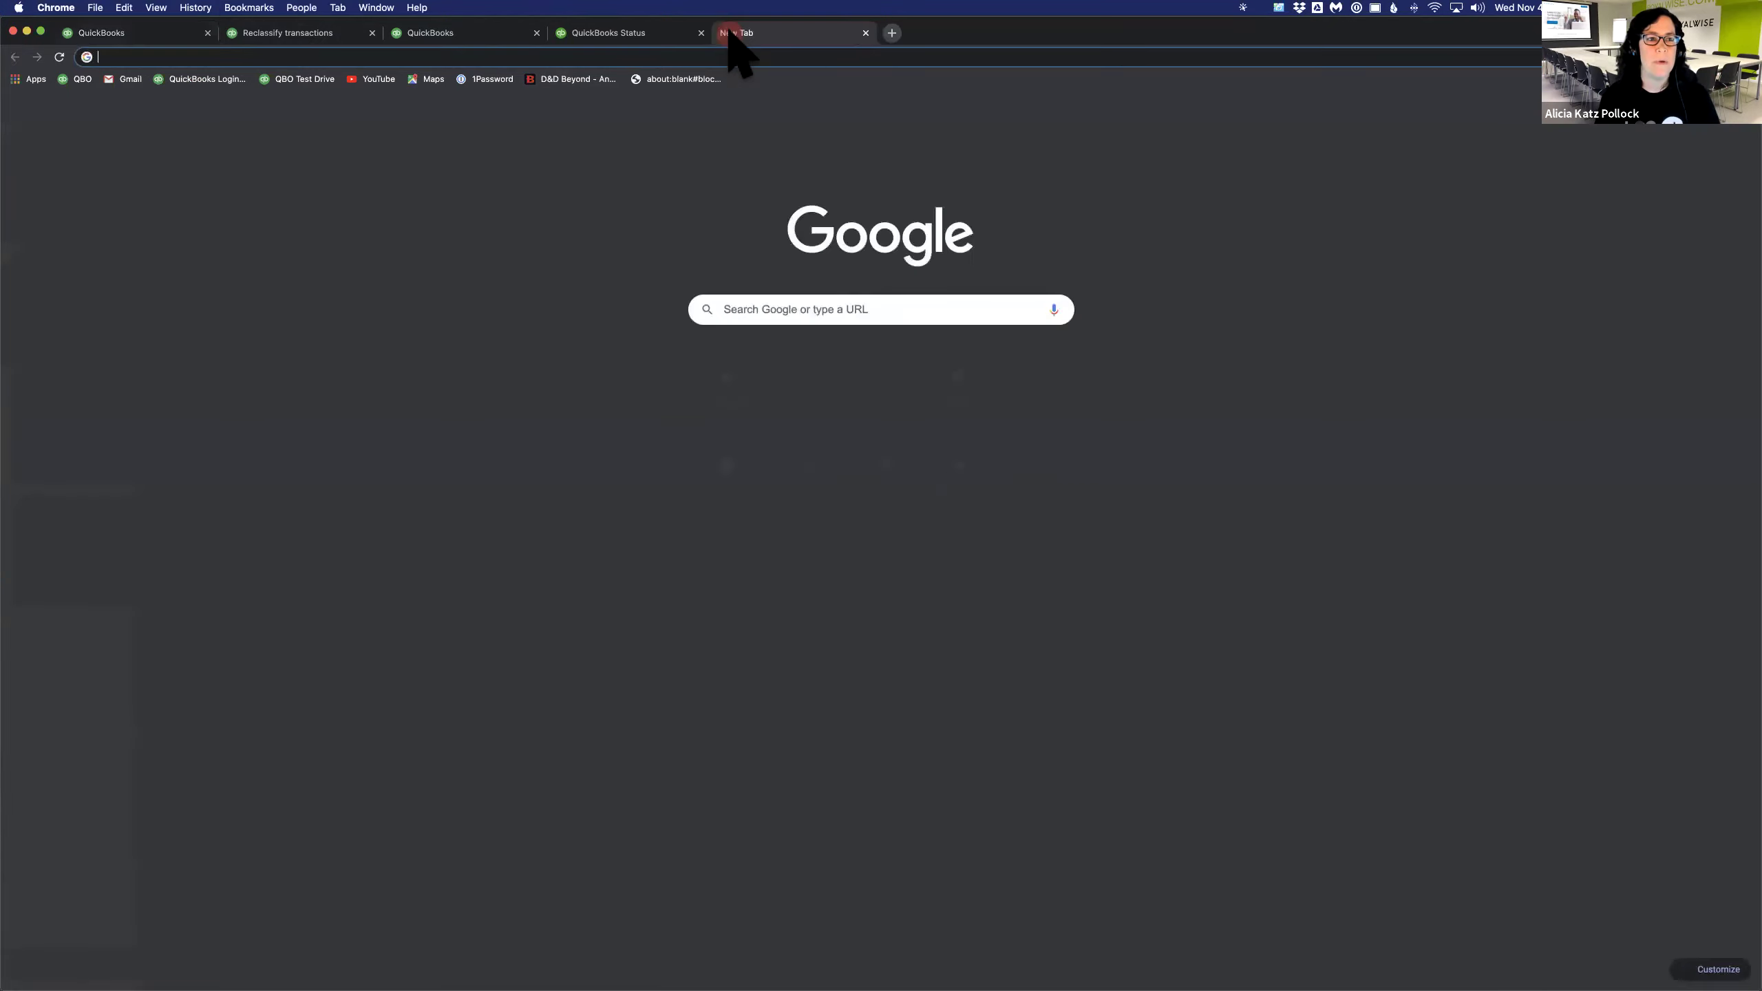
type("qbo.intuit.com")
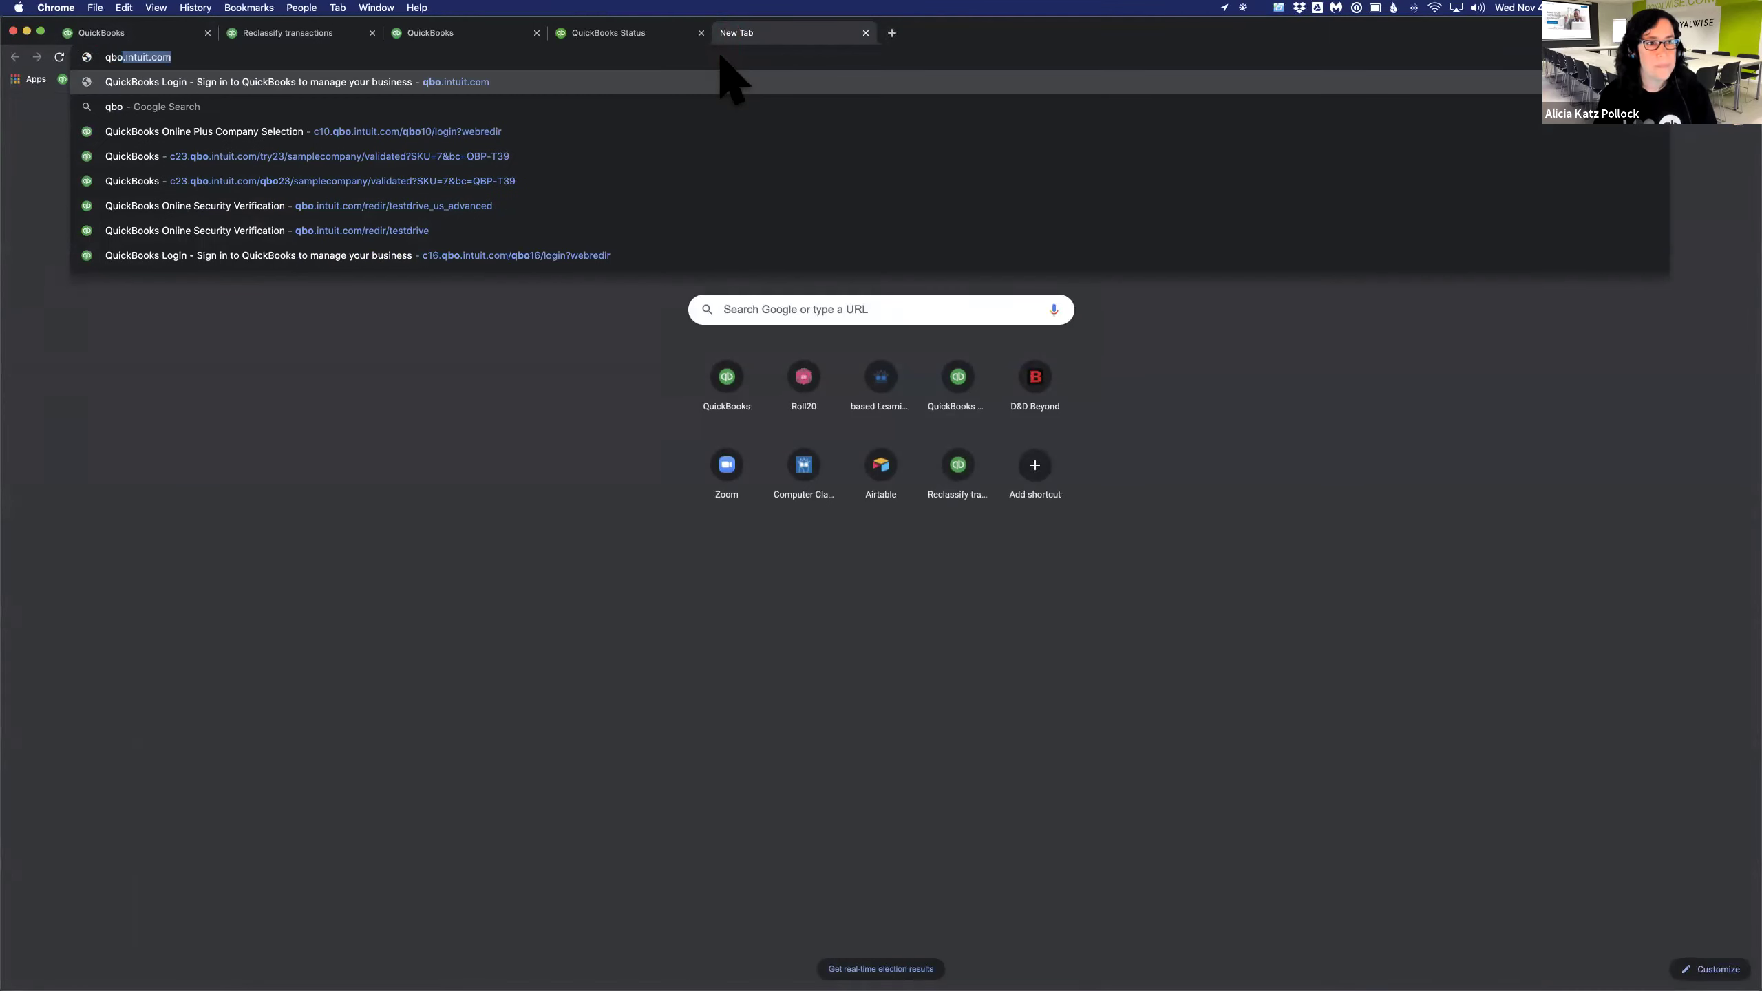
key("Return")
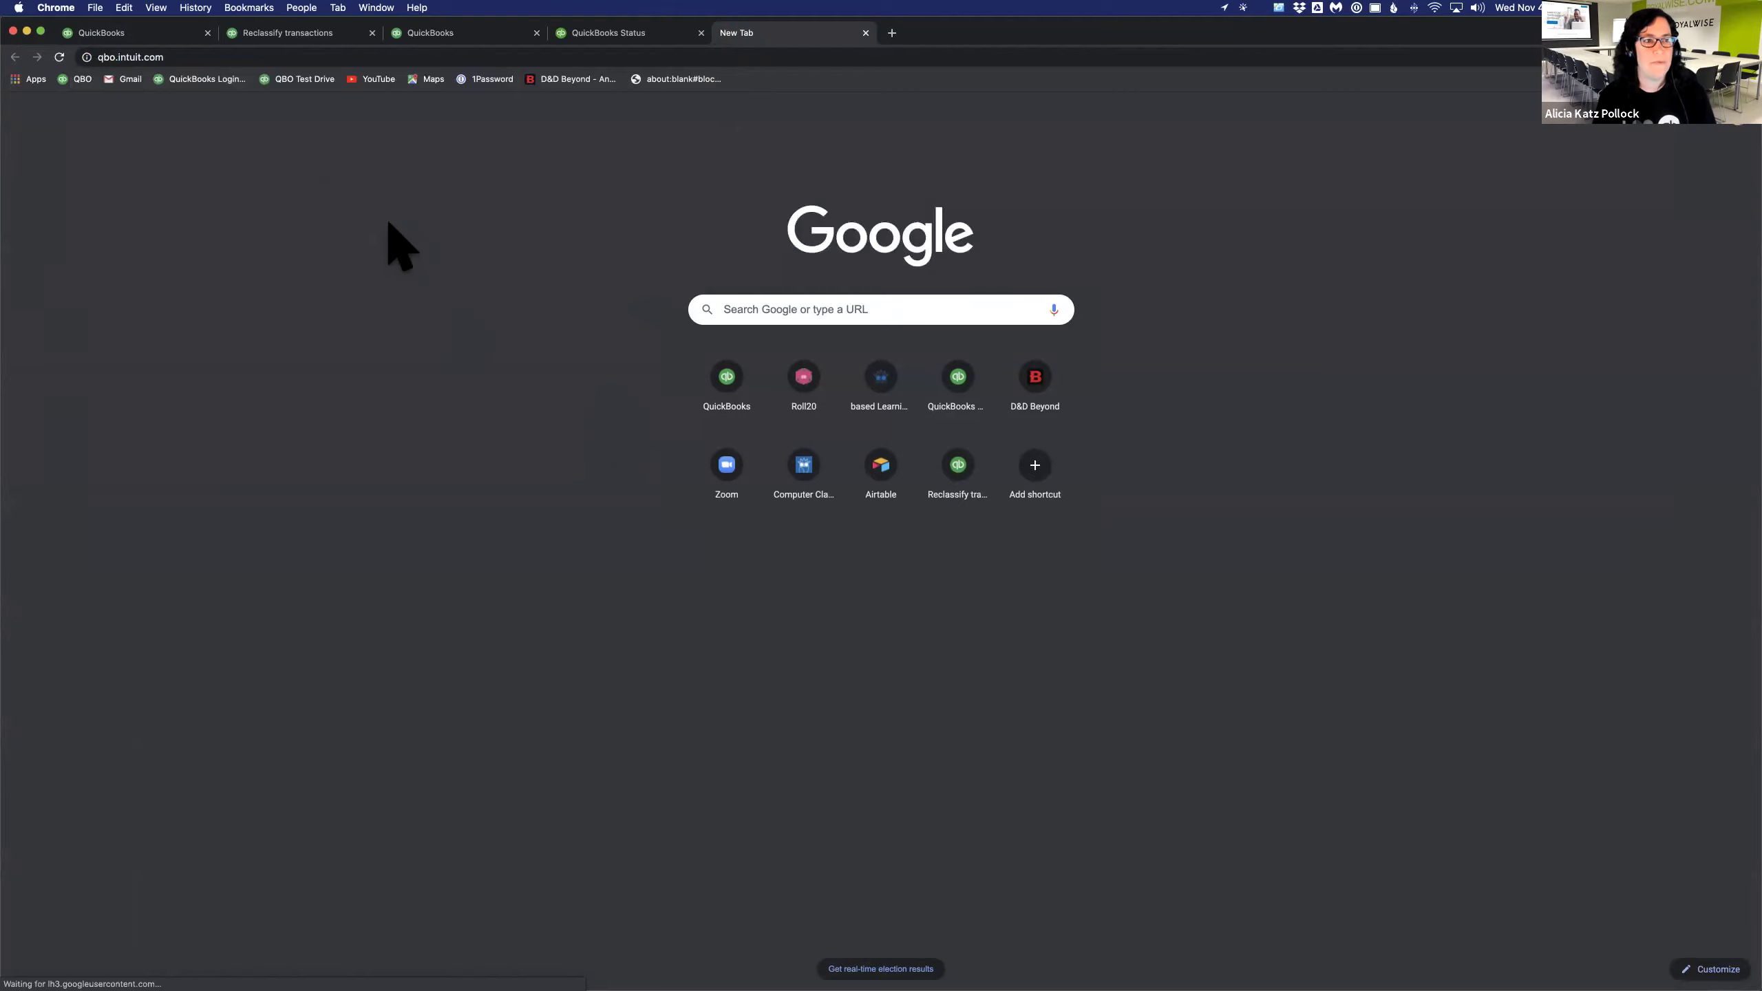
left_click(239, 55)
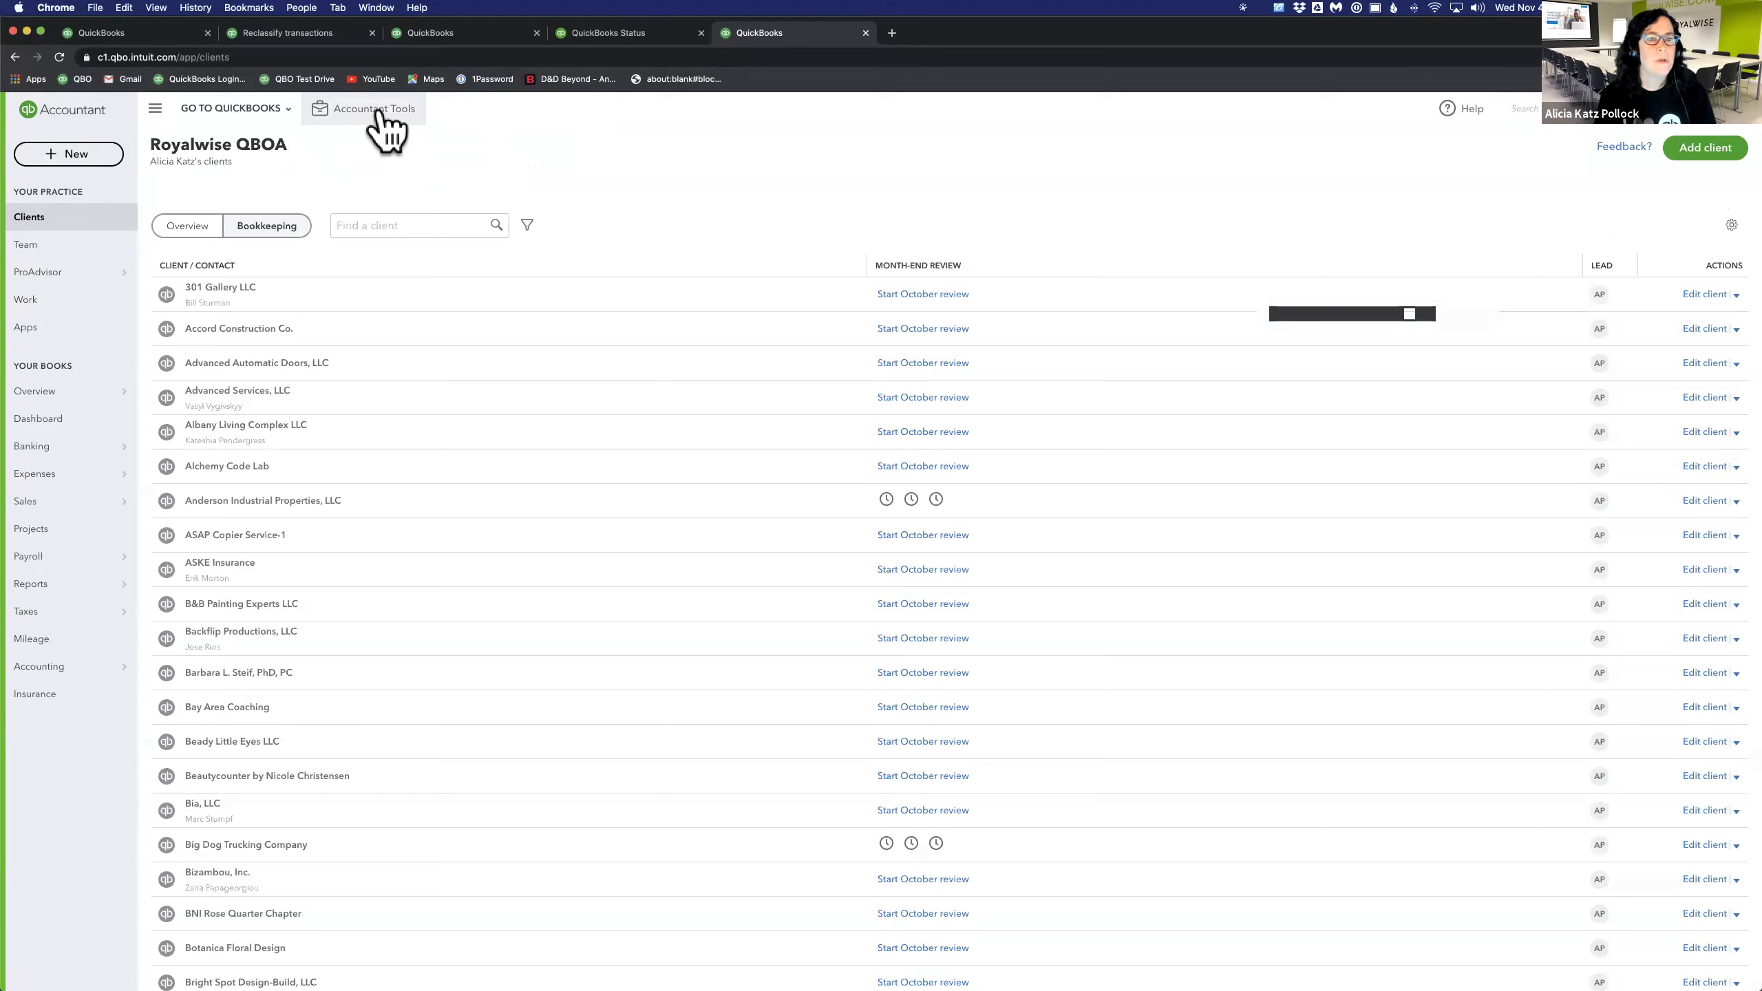
left_click(349, 102)
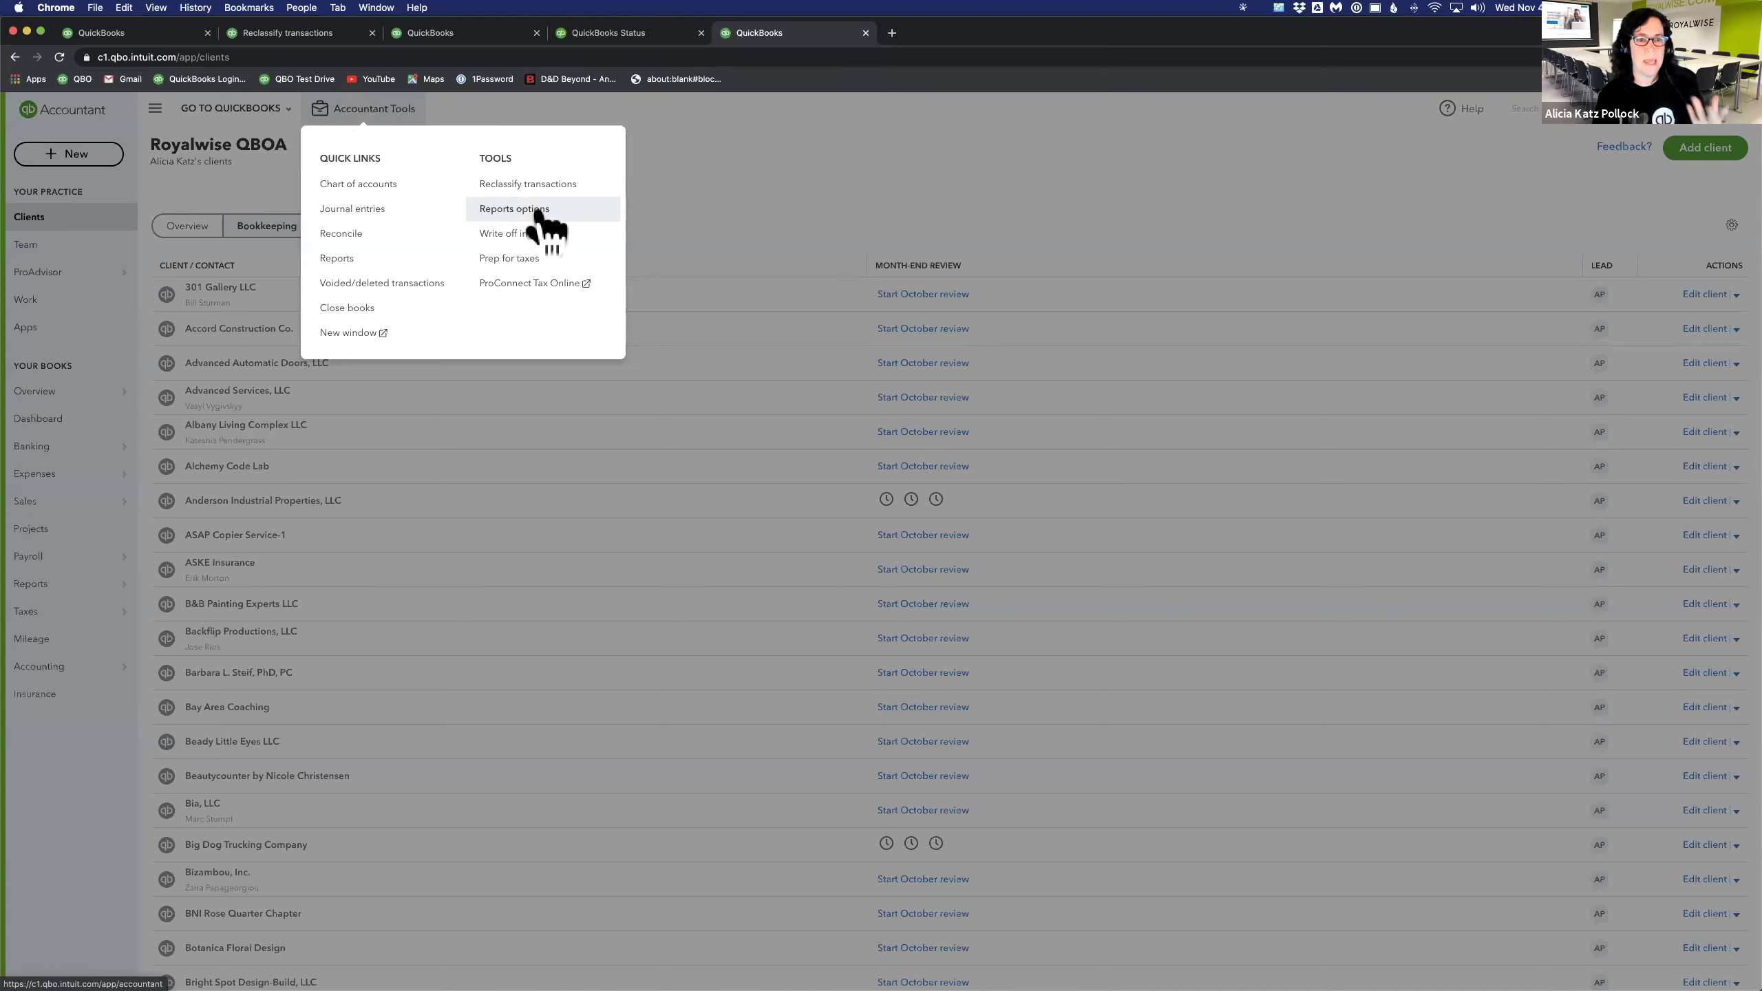
Step: Set the report defaults to This Month-to-date (11/01/2020–11/04/2020) with Accrual basis
left_click(540, 210)
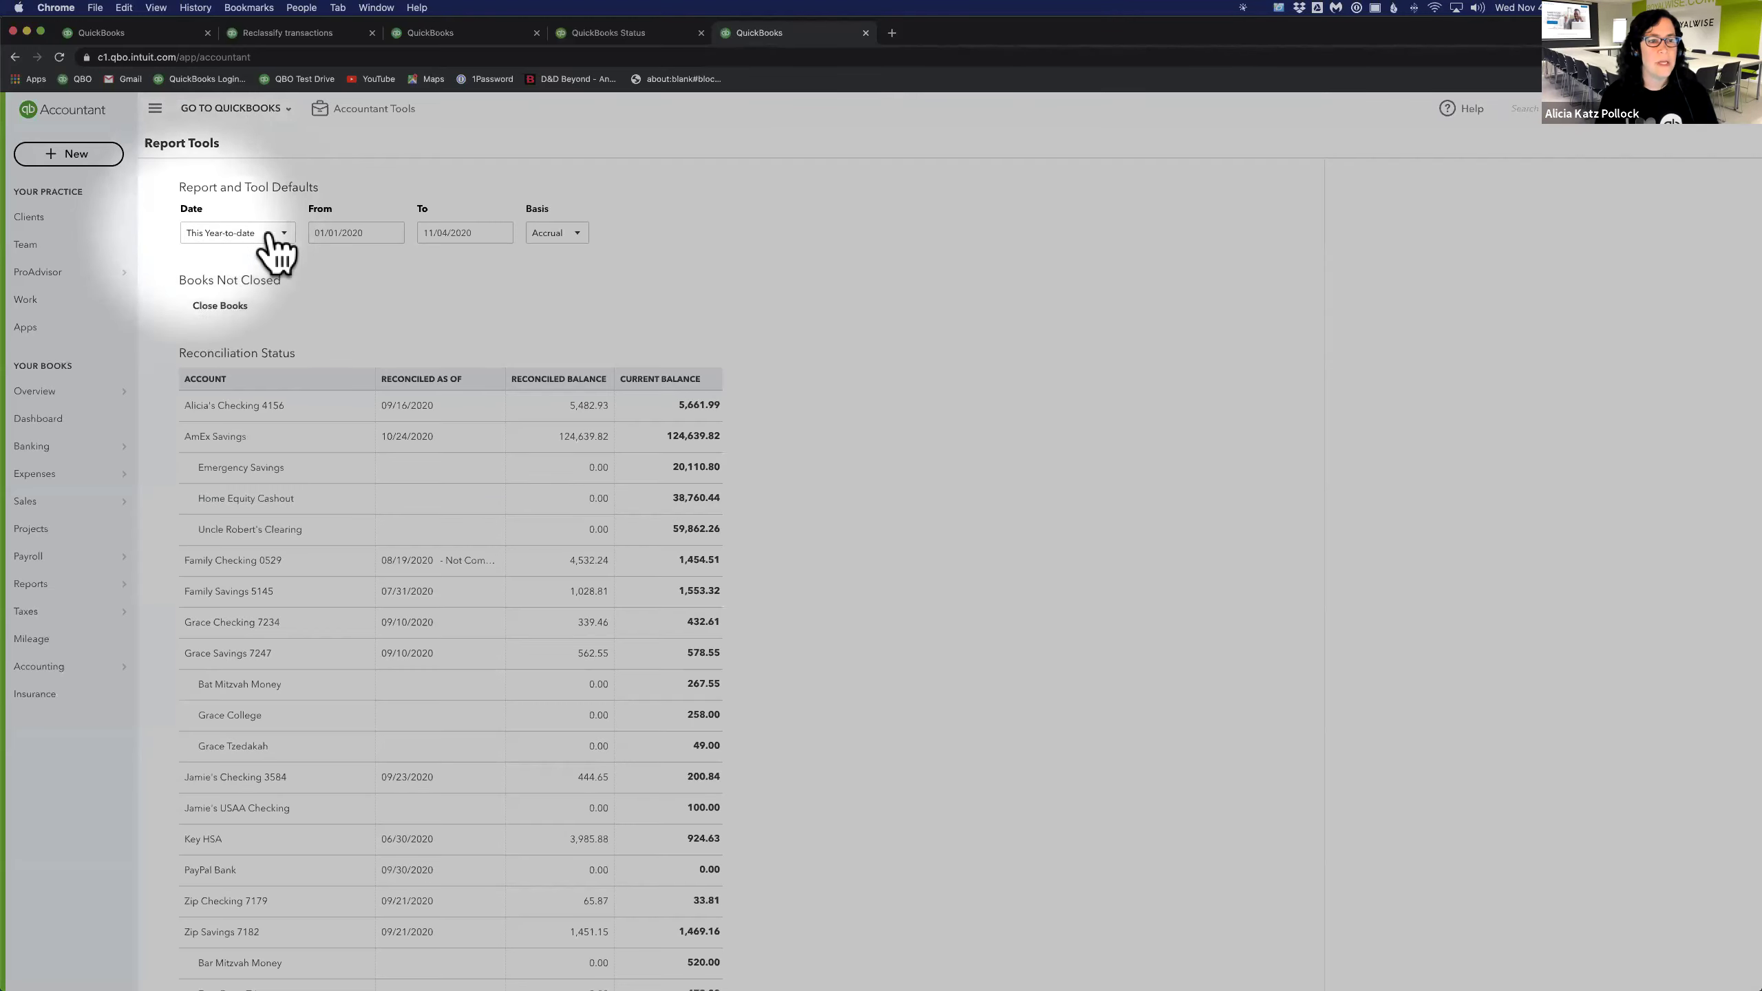
left_click(284, 236)
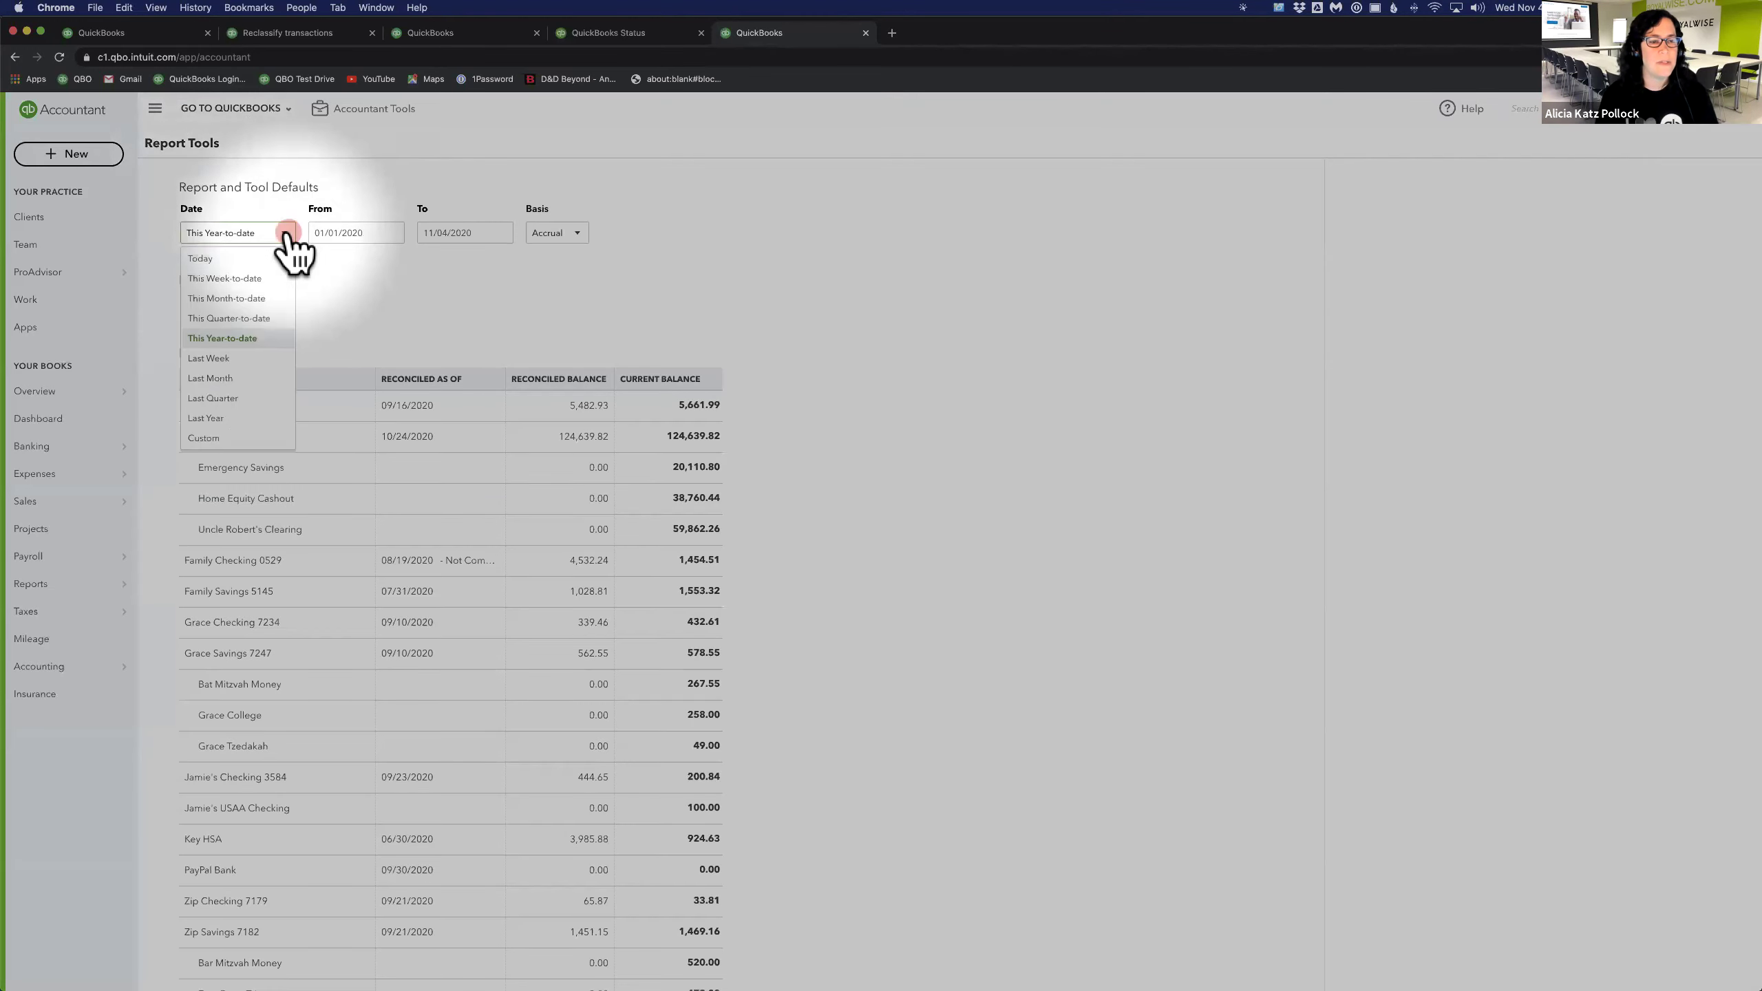
left_click(229, 378)
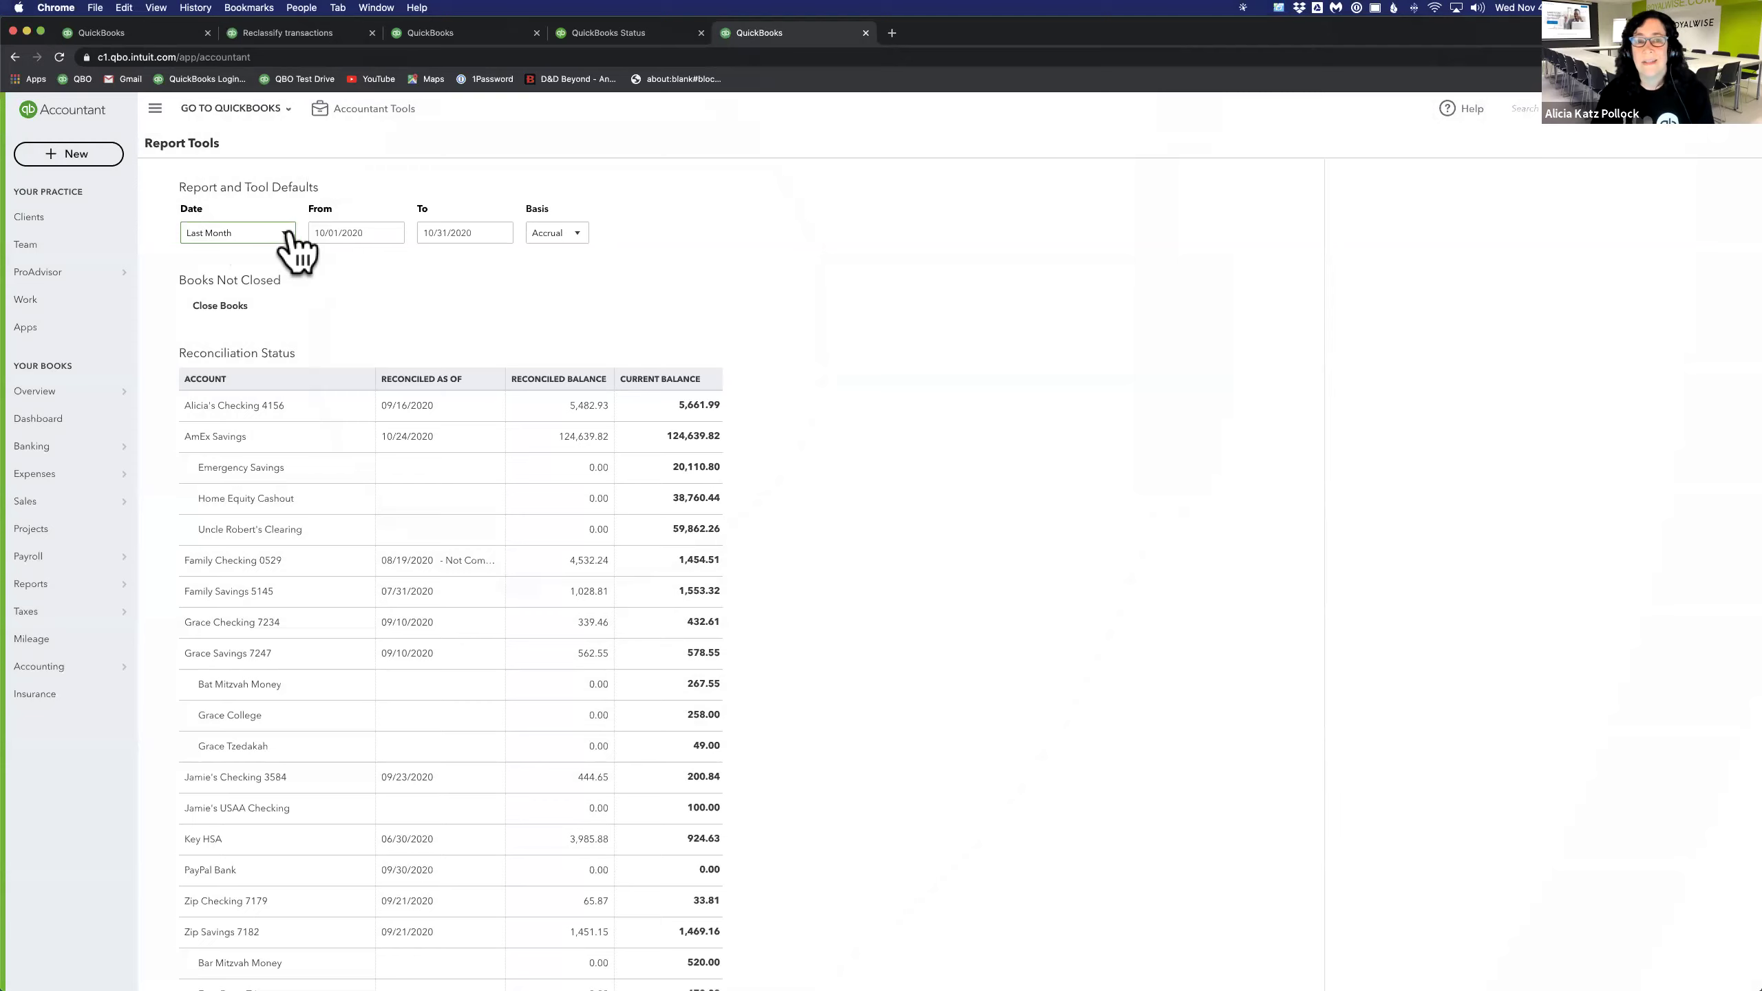
left_click(286, 234)
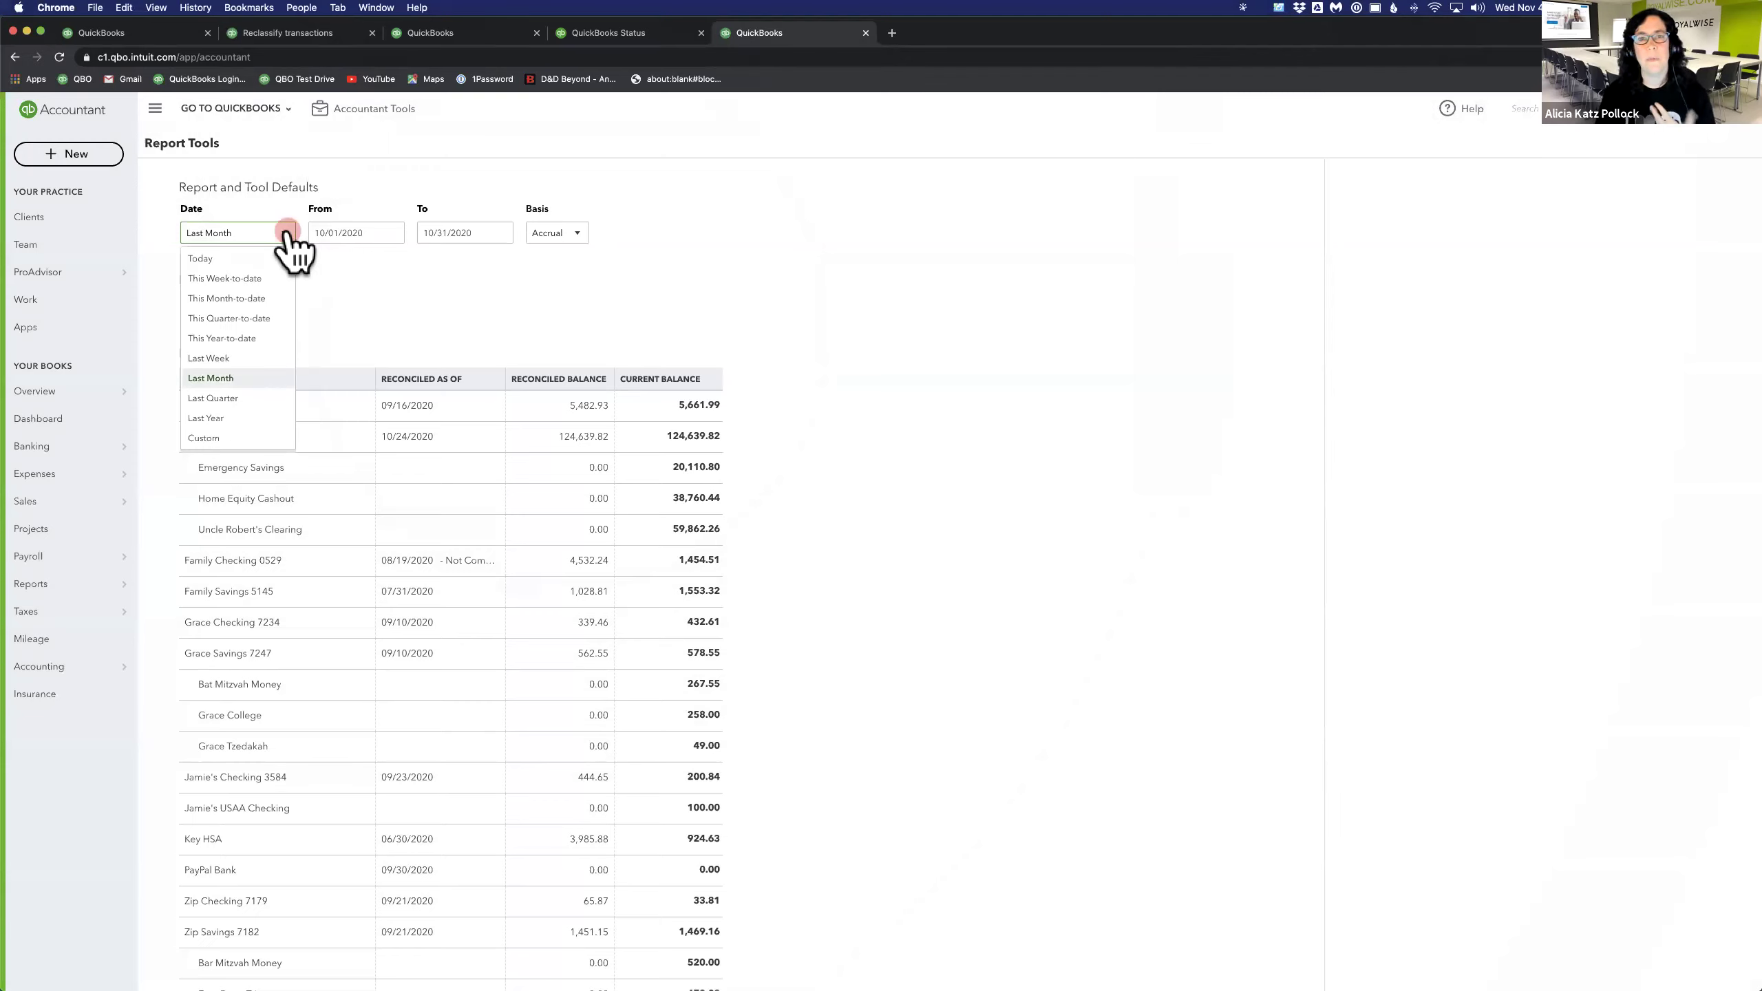
left_click(248, 340)
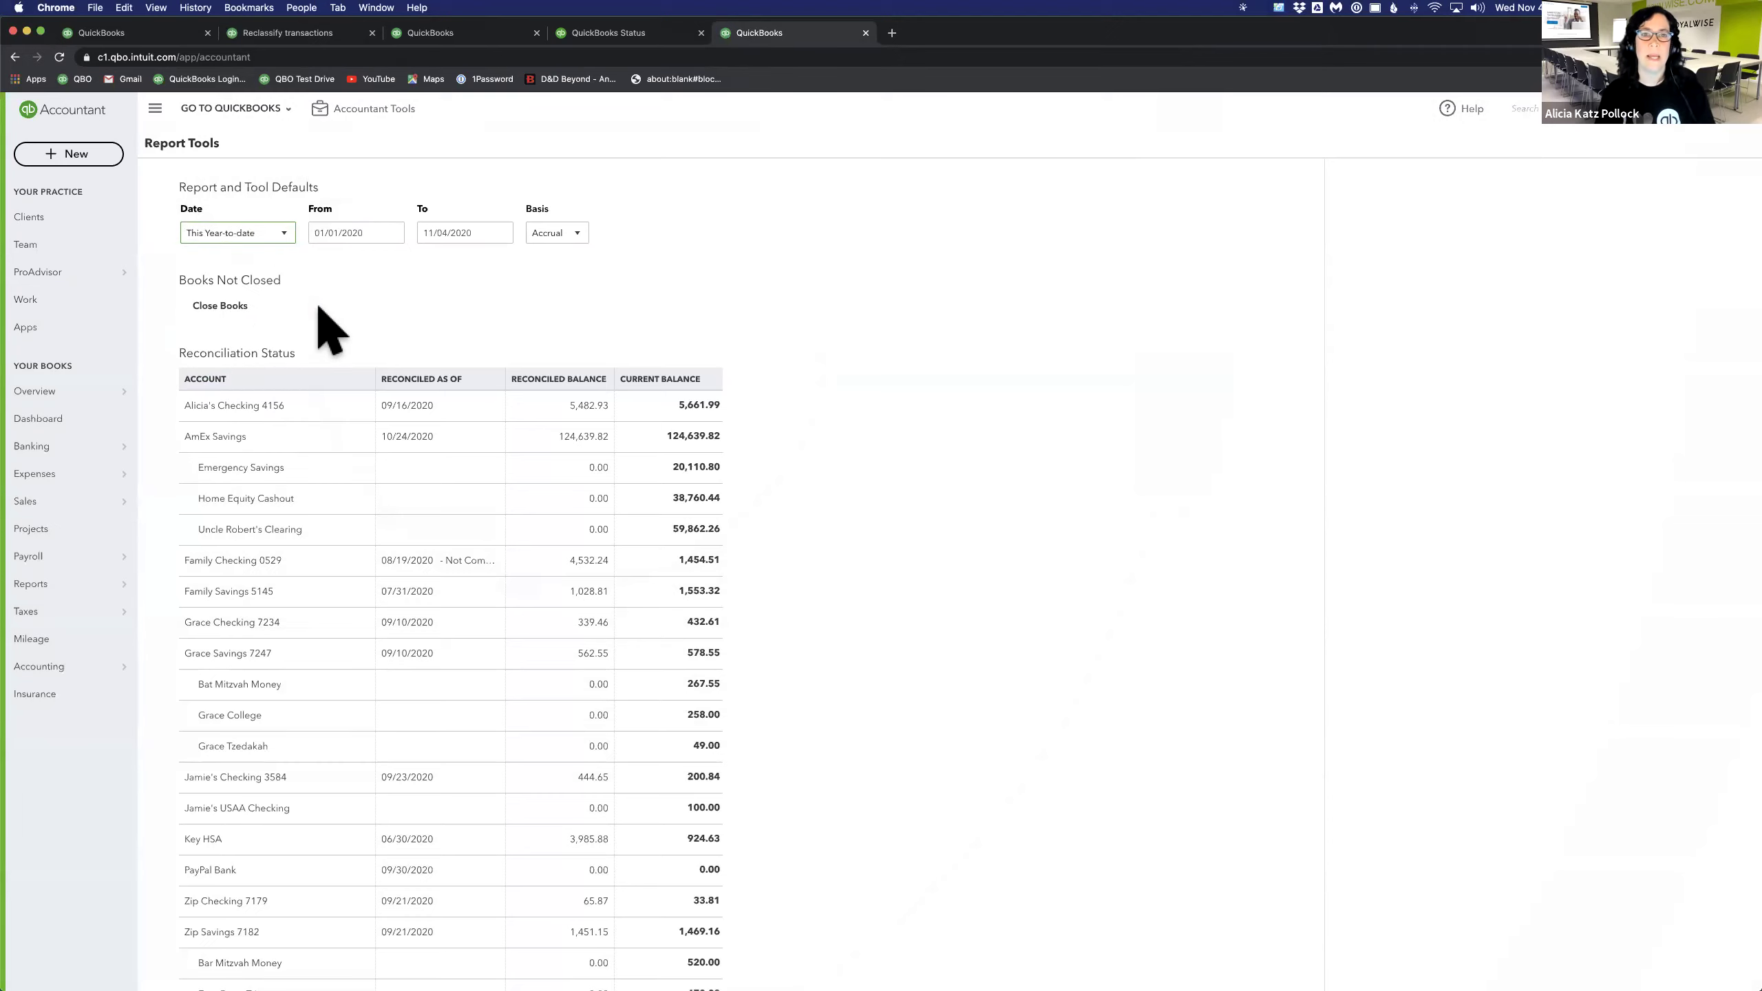
left_click(283, 234)
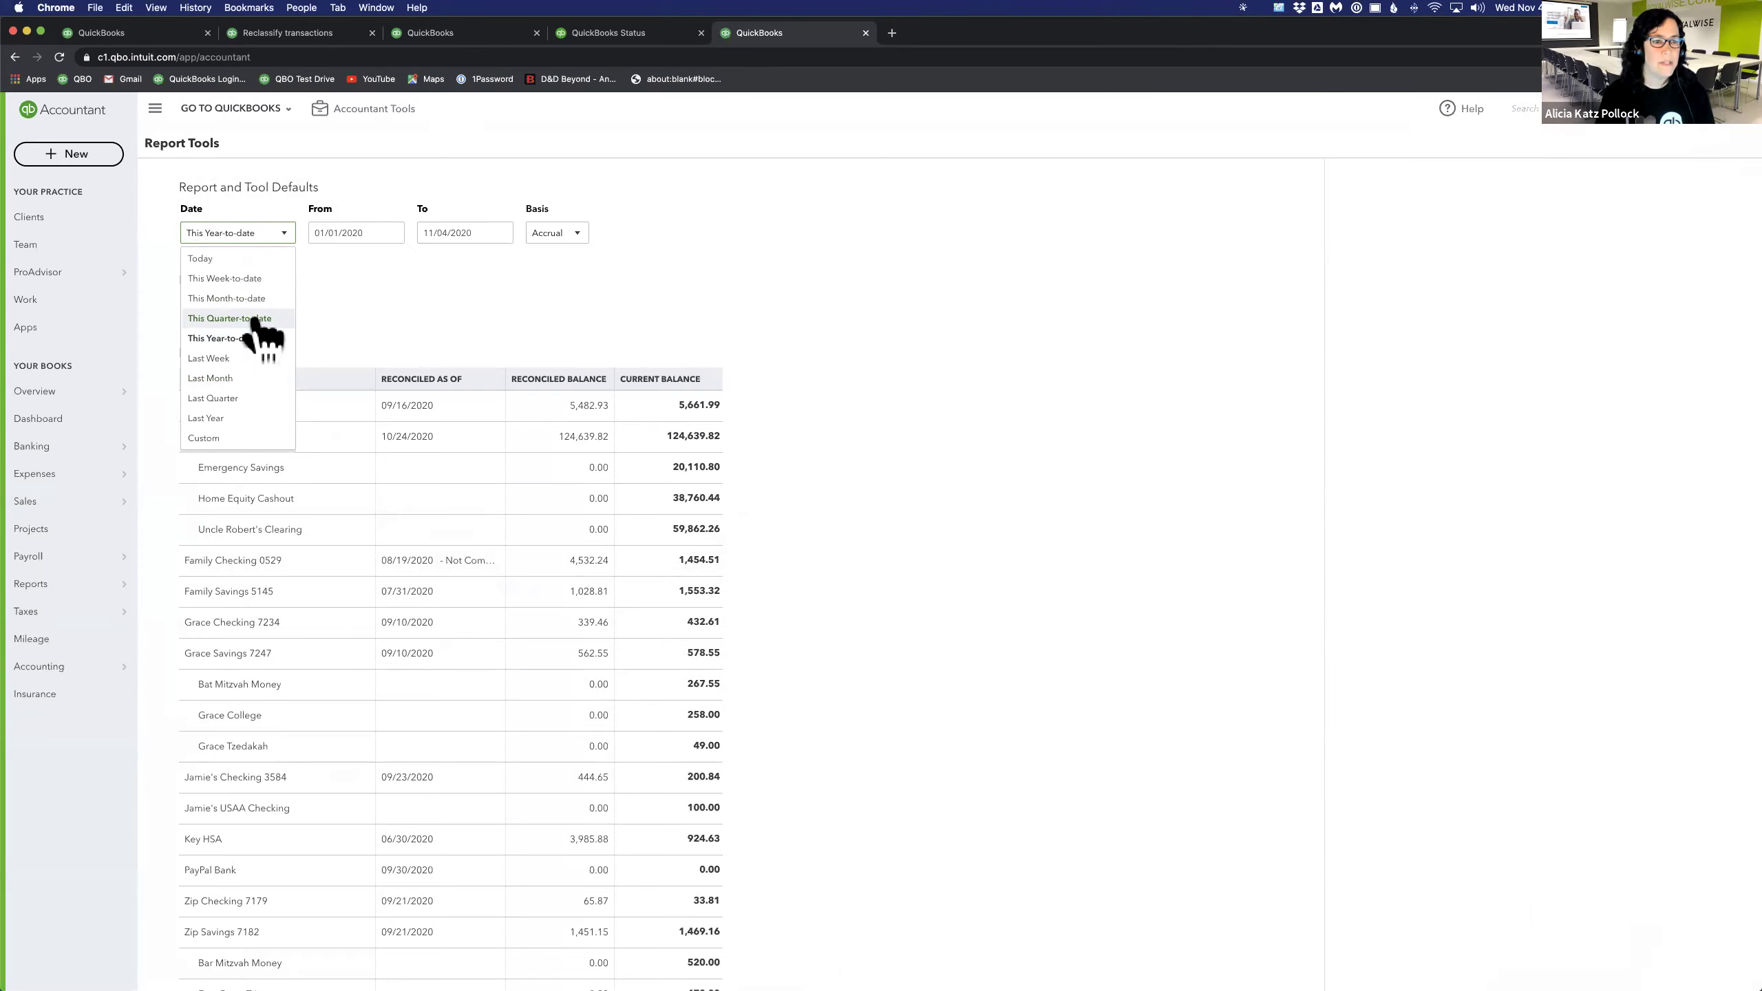
left_click(239, 299)
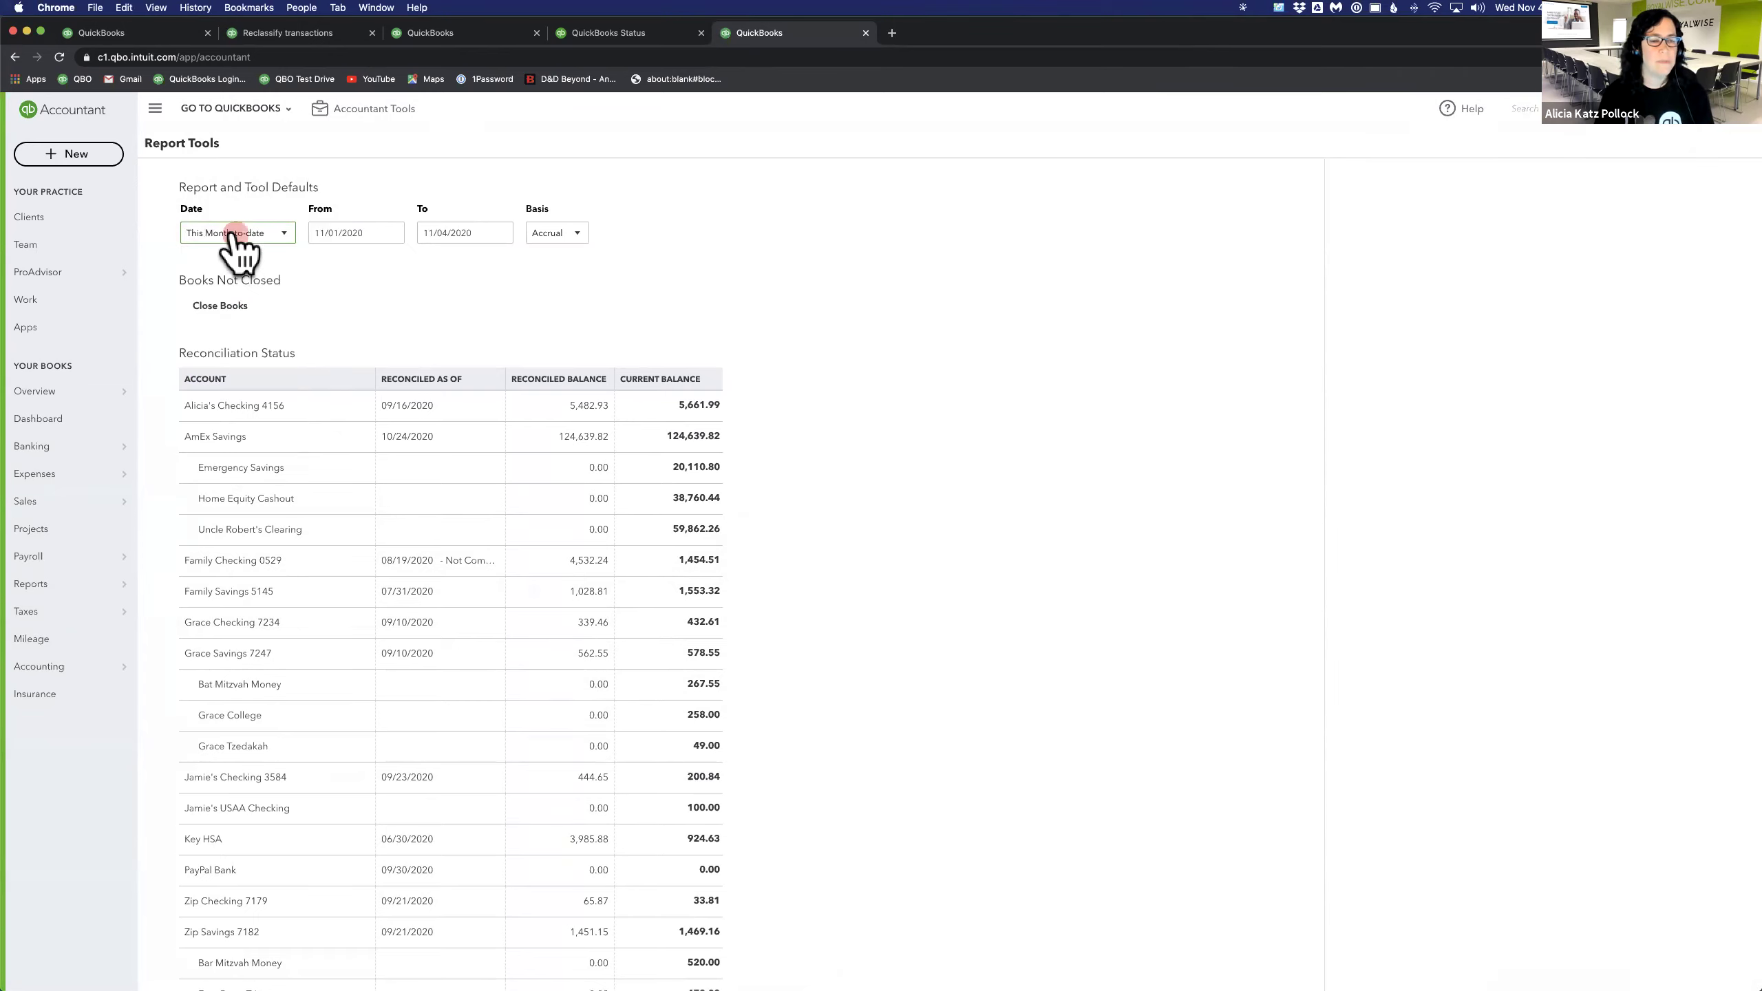
left_click(579, 236)
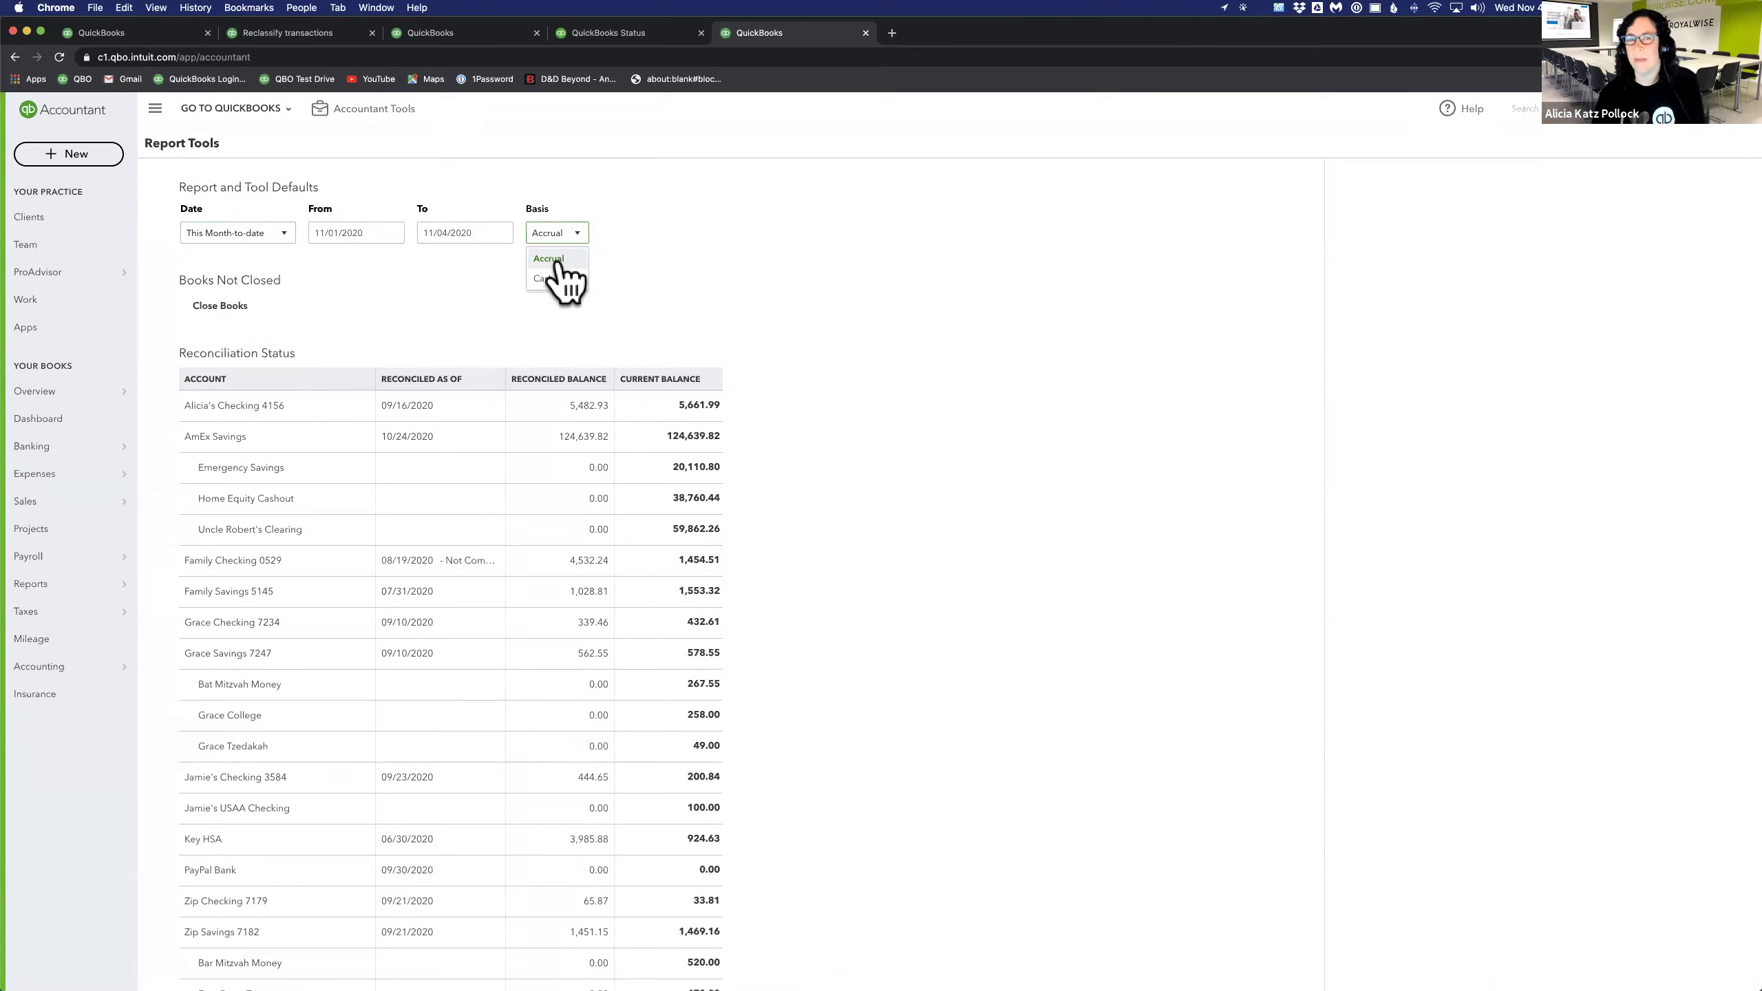
left_click(559, 262)
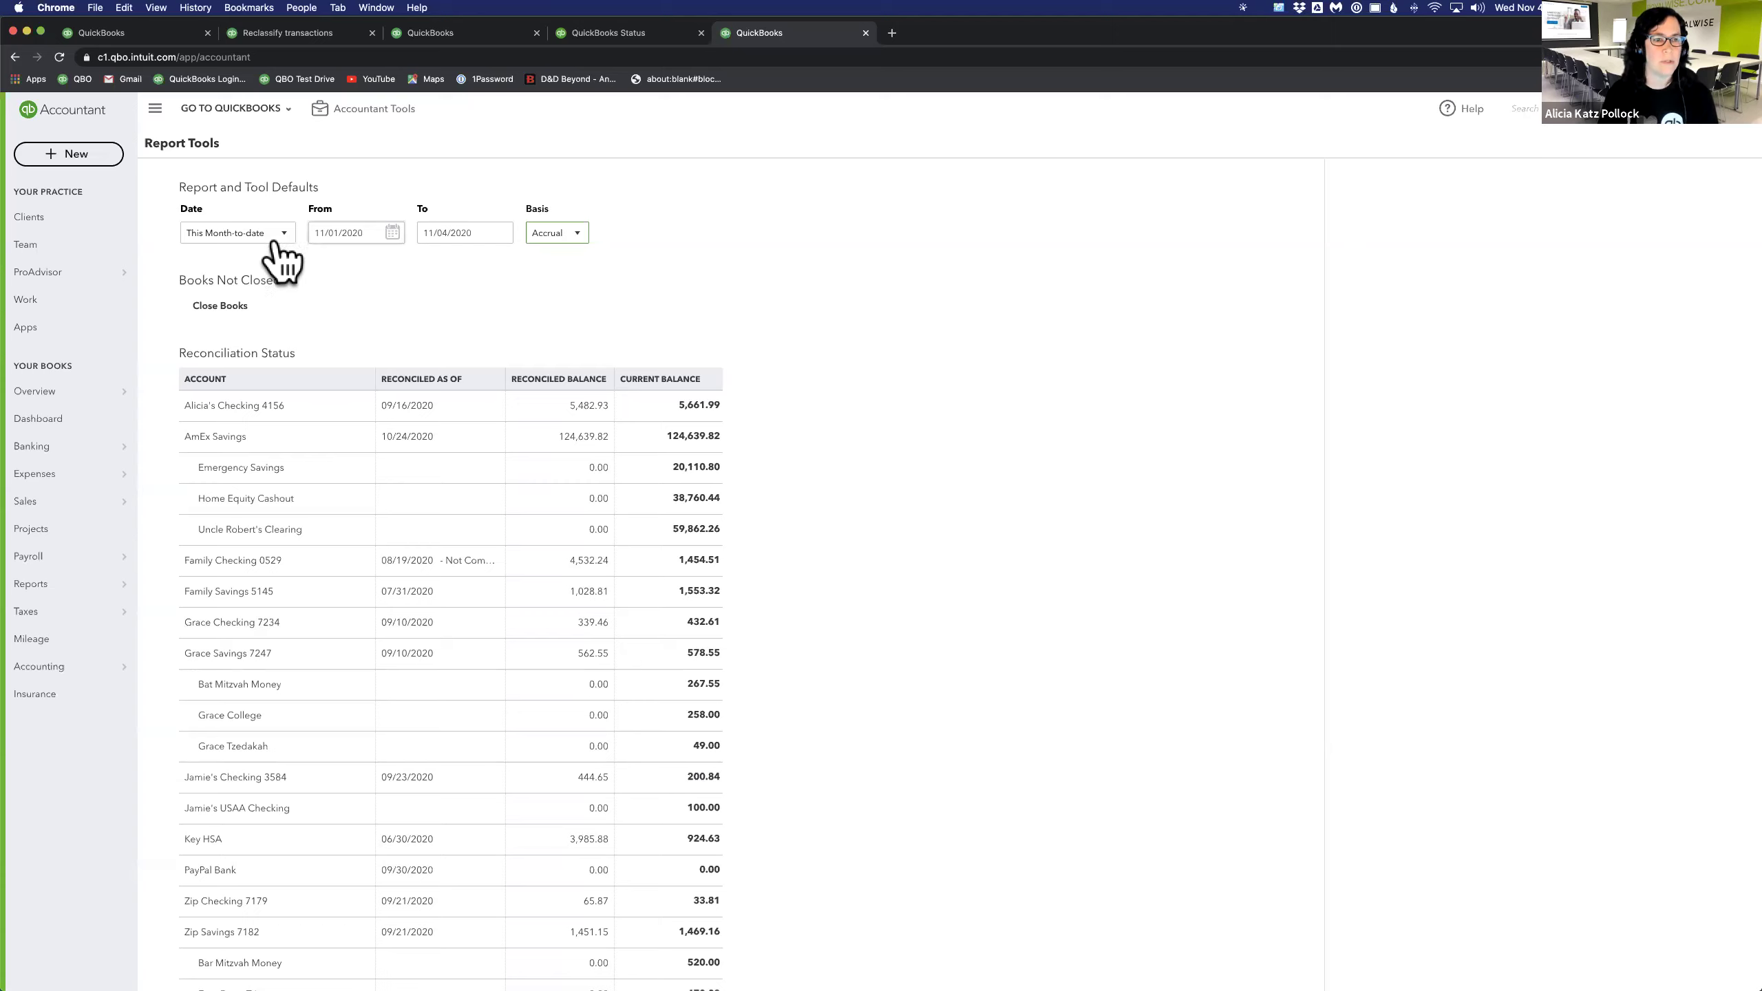
Step: Scroll through the Reconciliation Status table's account balances, then switch to the presentation slides
scroll(818, 506, "down", 1)
scroll(815, 508, "down", 5)
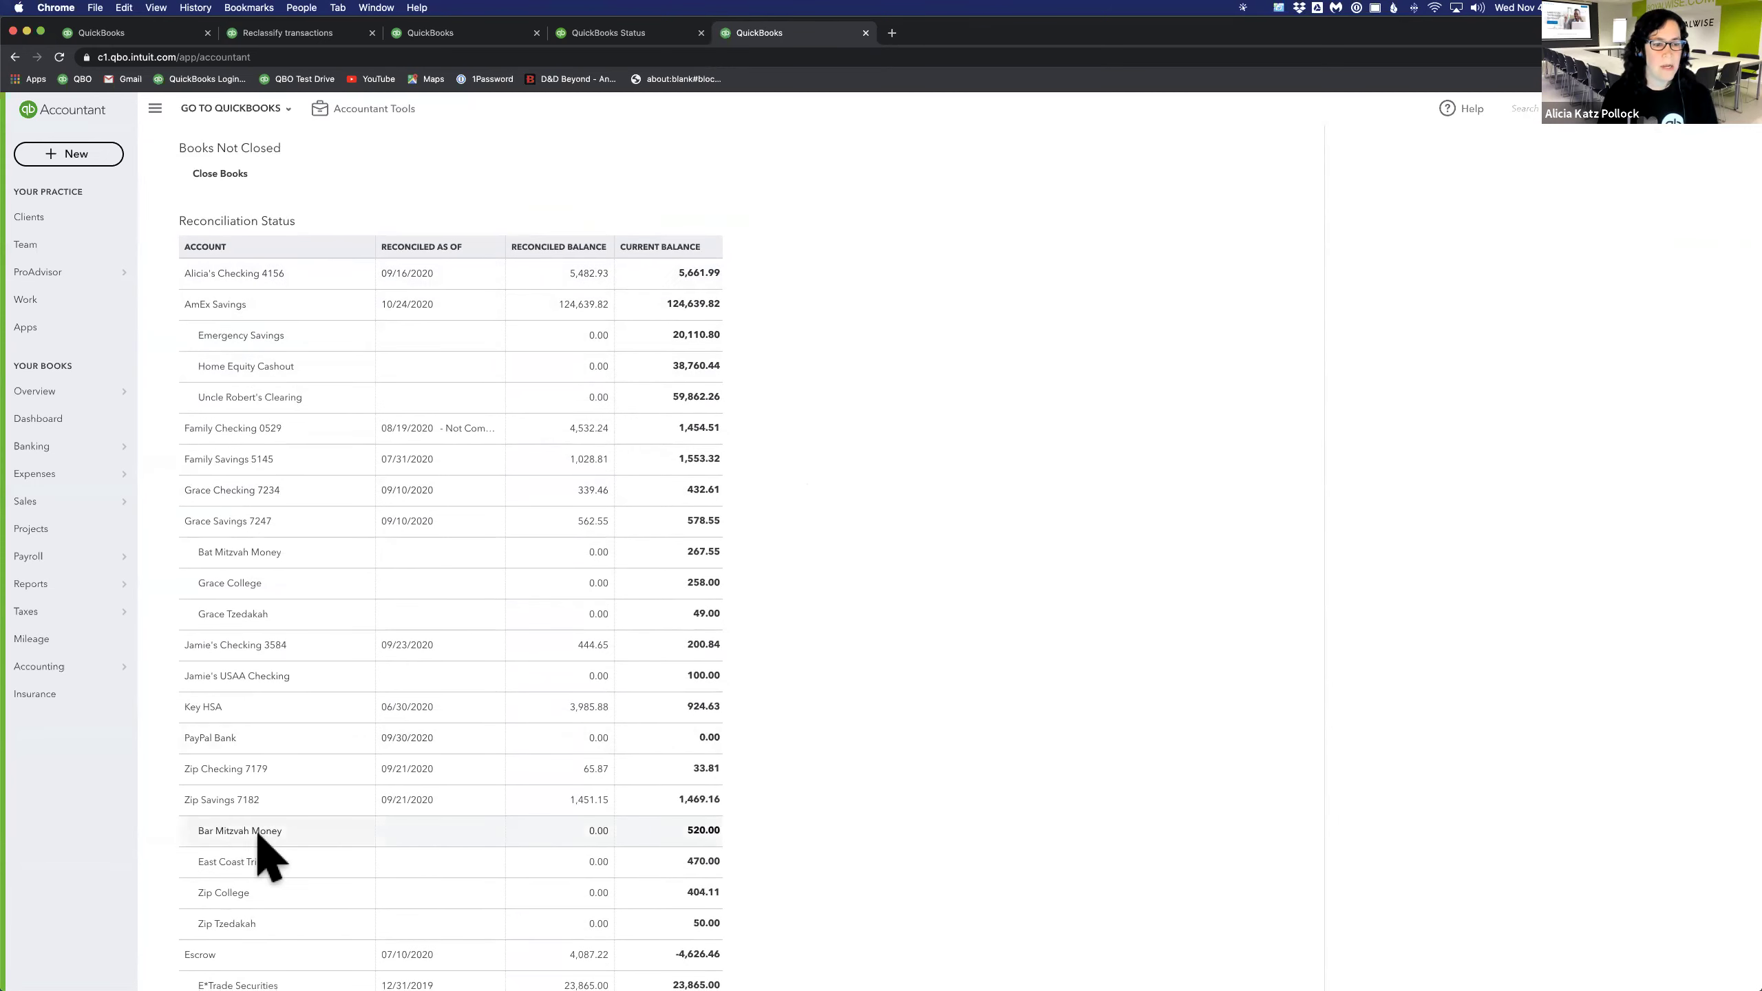
scroll(257, 846, "down", 15)
scroll(261, 855, "down", 6)
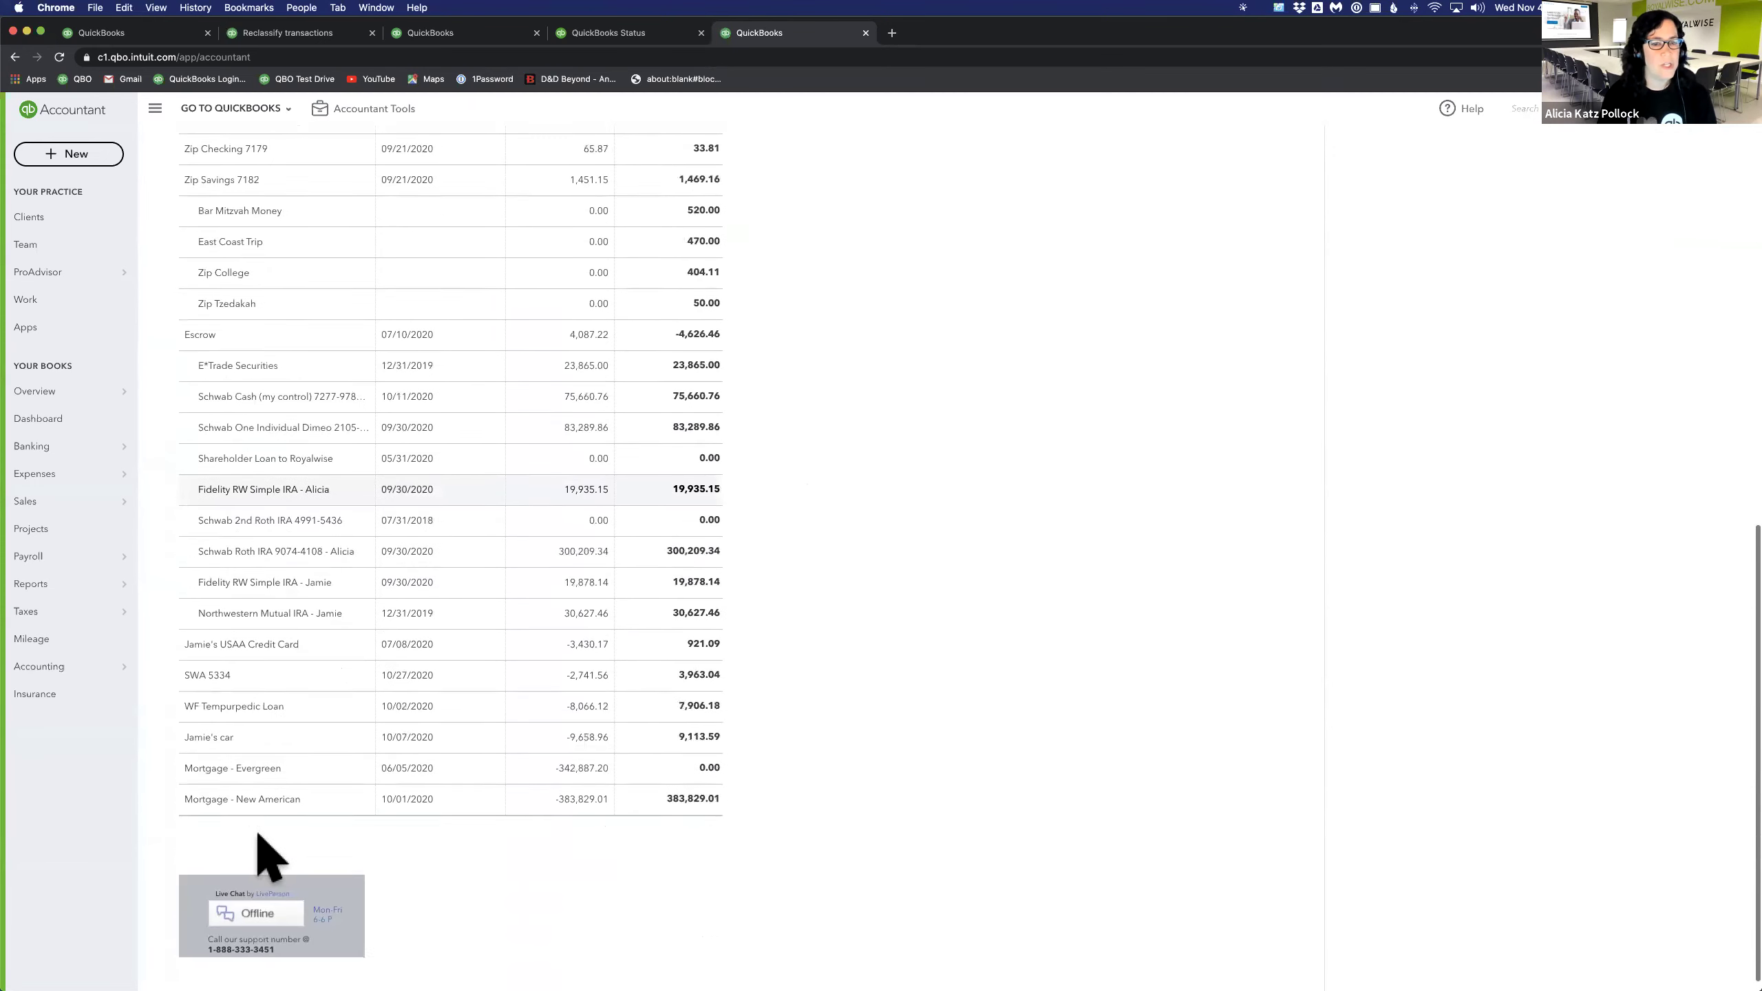
scroll(534, 732, "up", 20)
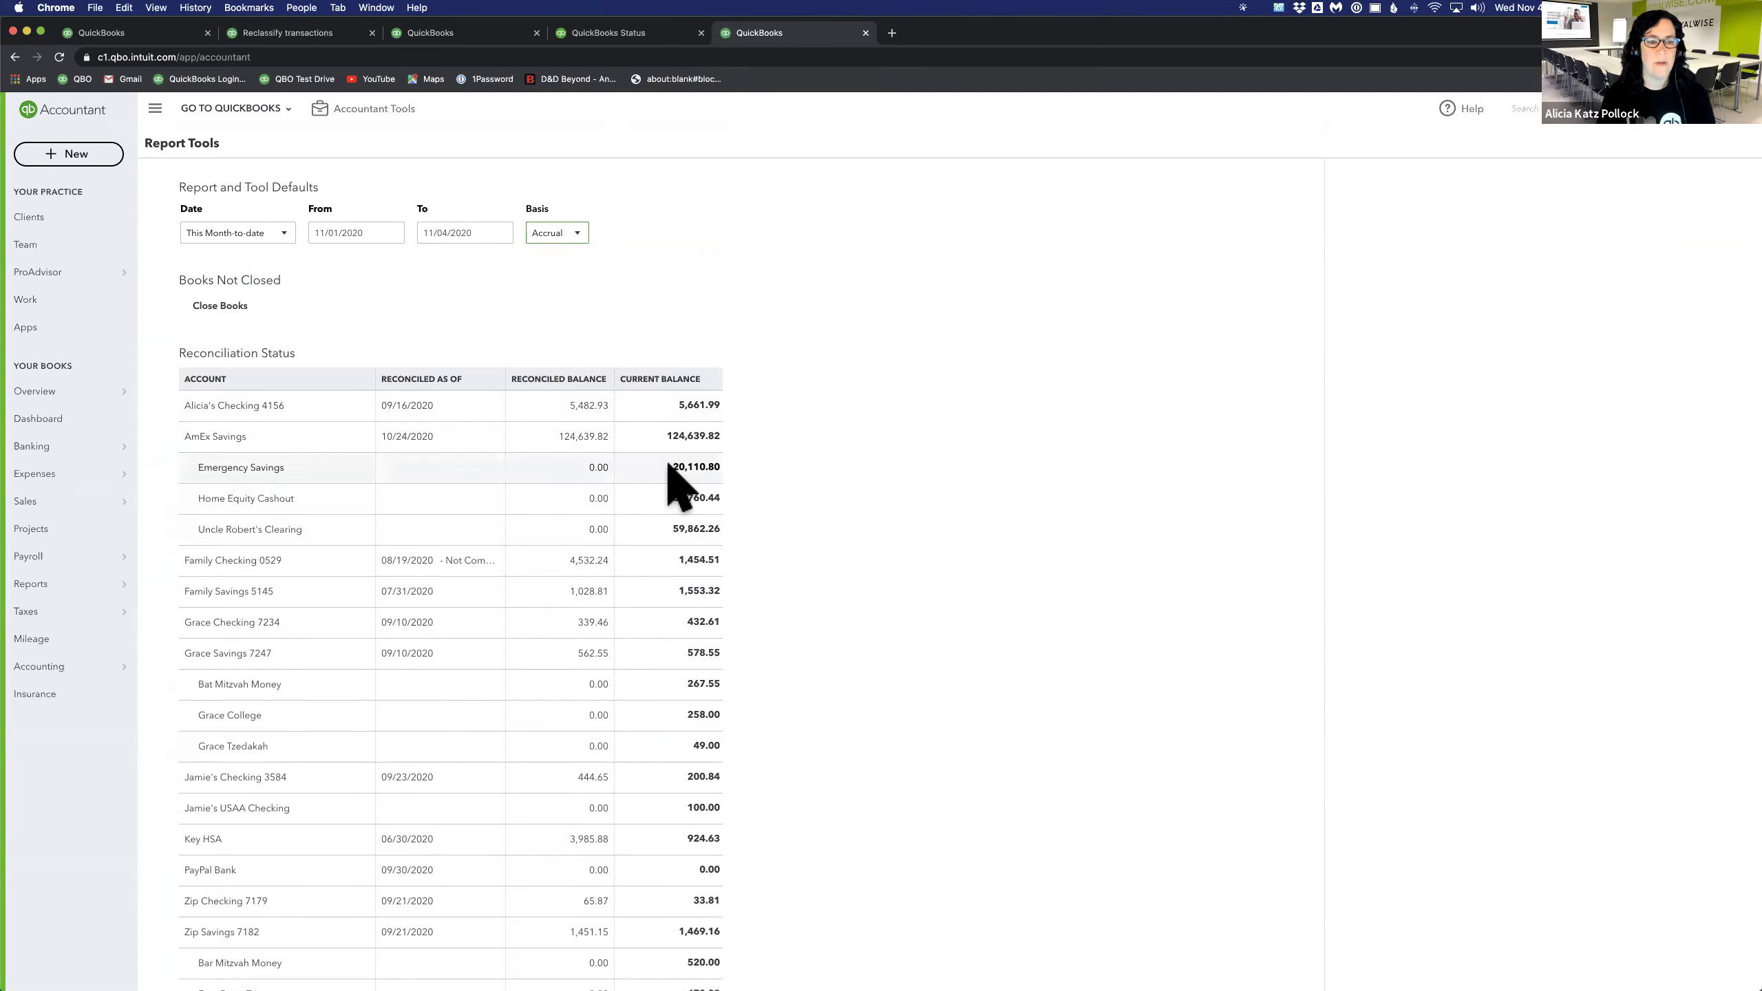
scroll(801, 600, "down", 3)
scroll(812, 623, "down", 1)
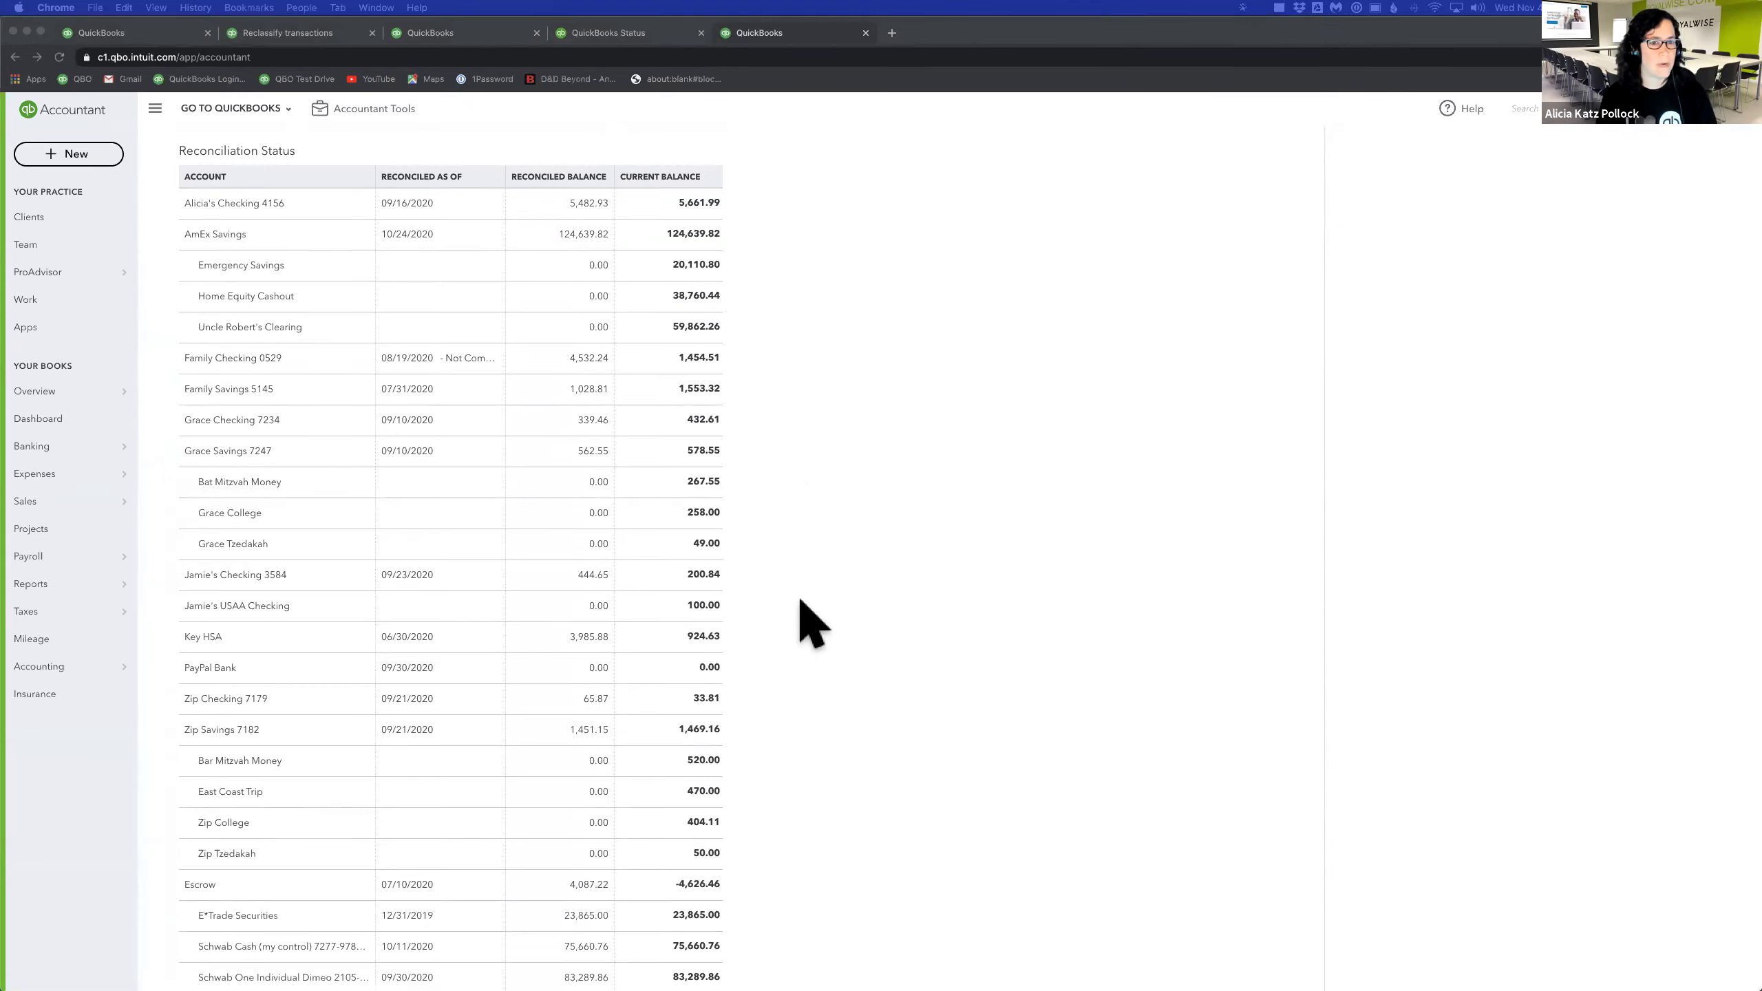
key("ctrl+Right")
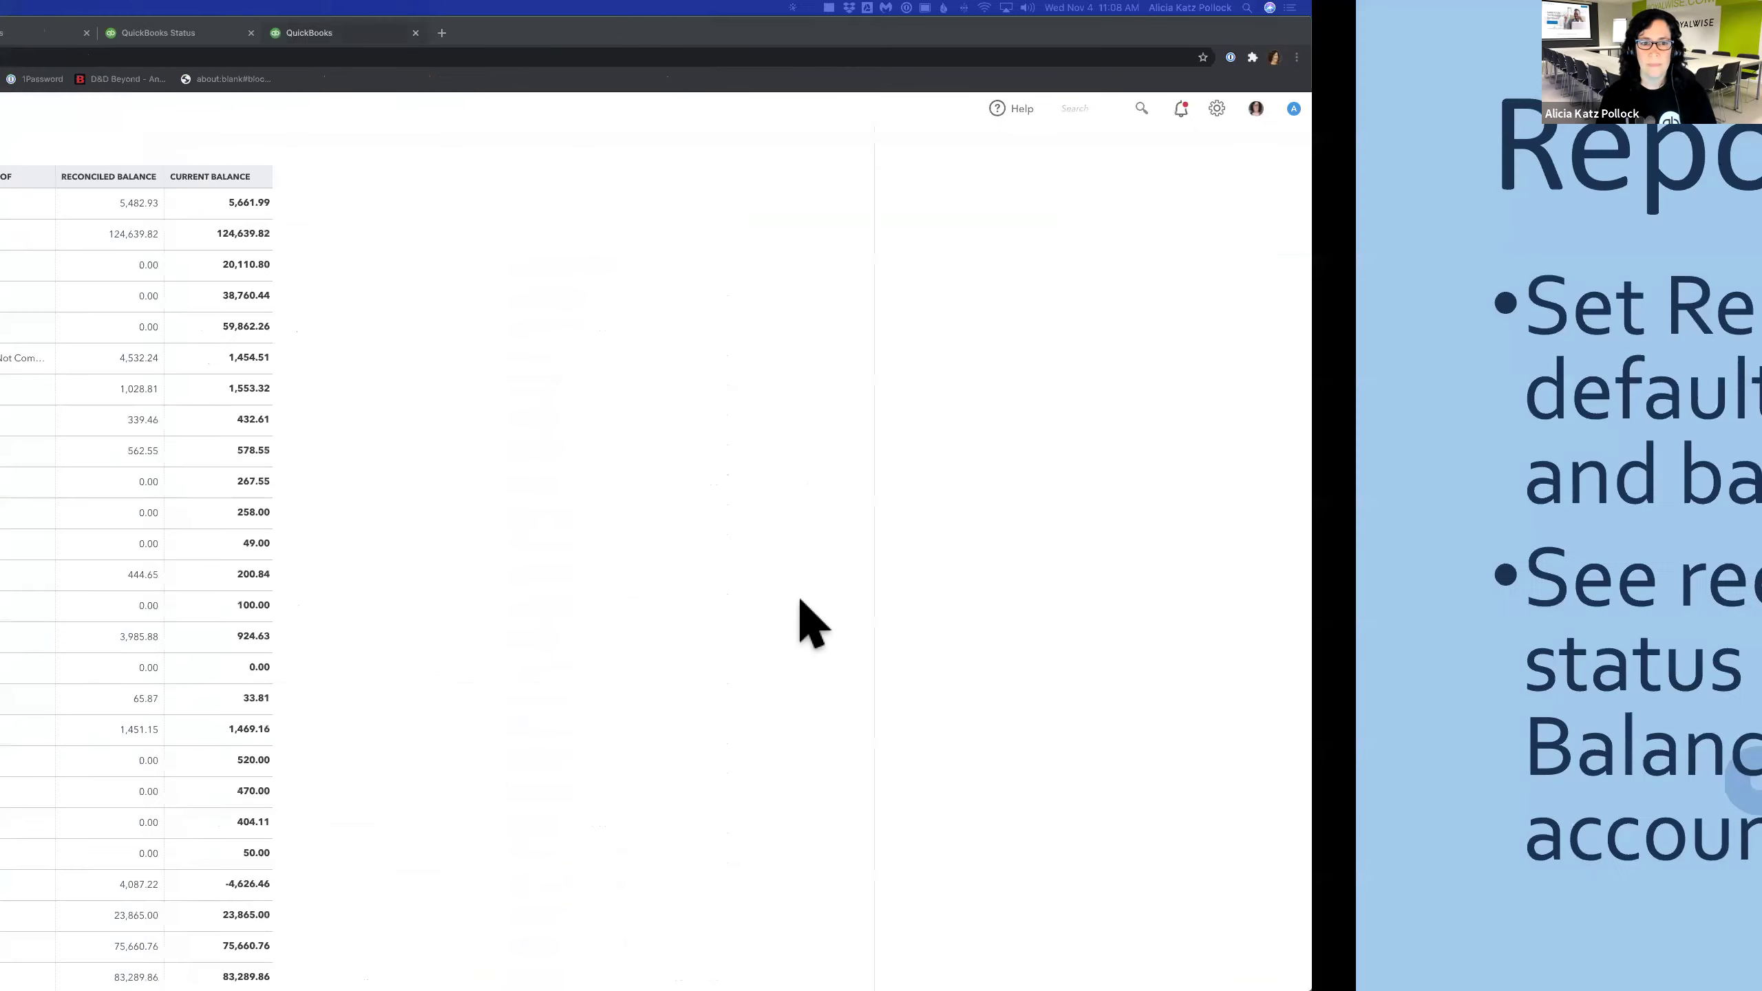
Step: Show the 'Emailing reports automatically' slide, then return to the sample company dashboard tab
left_click(679, 760)
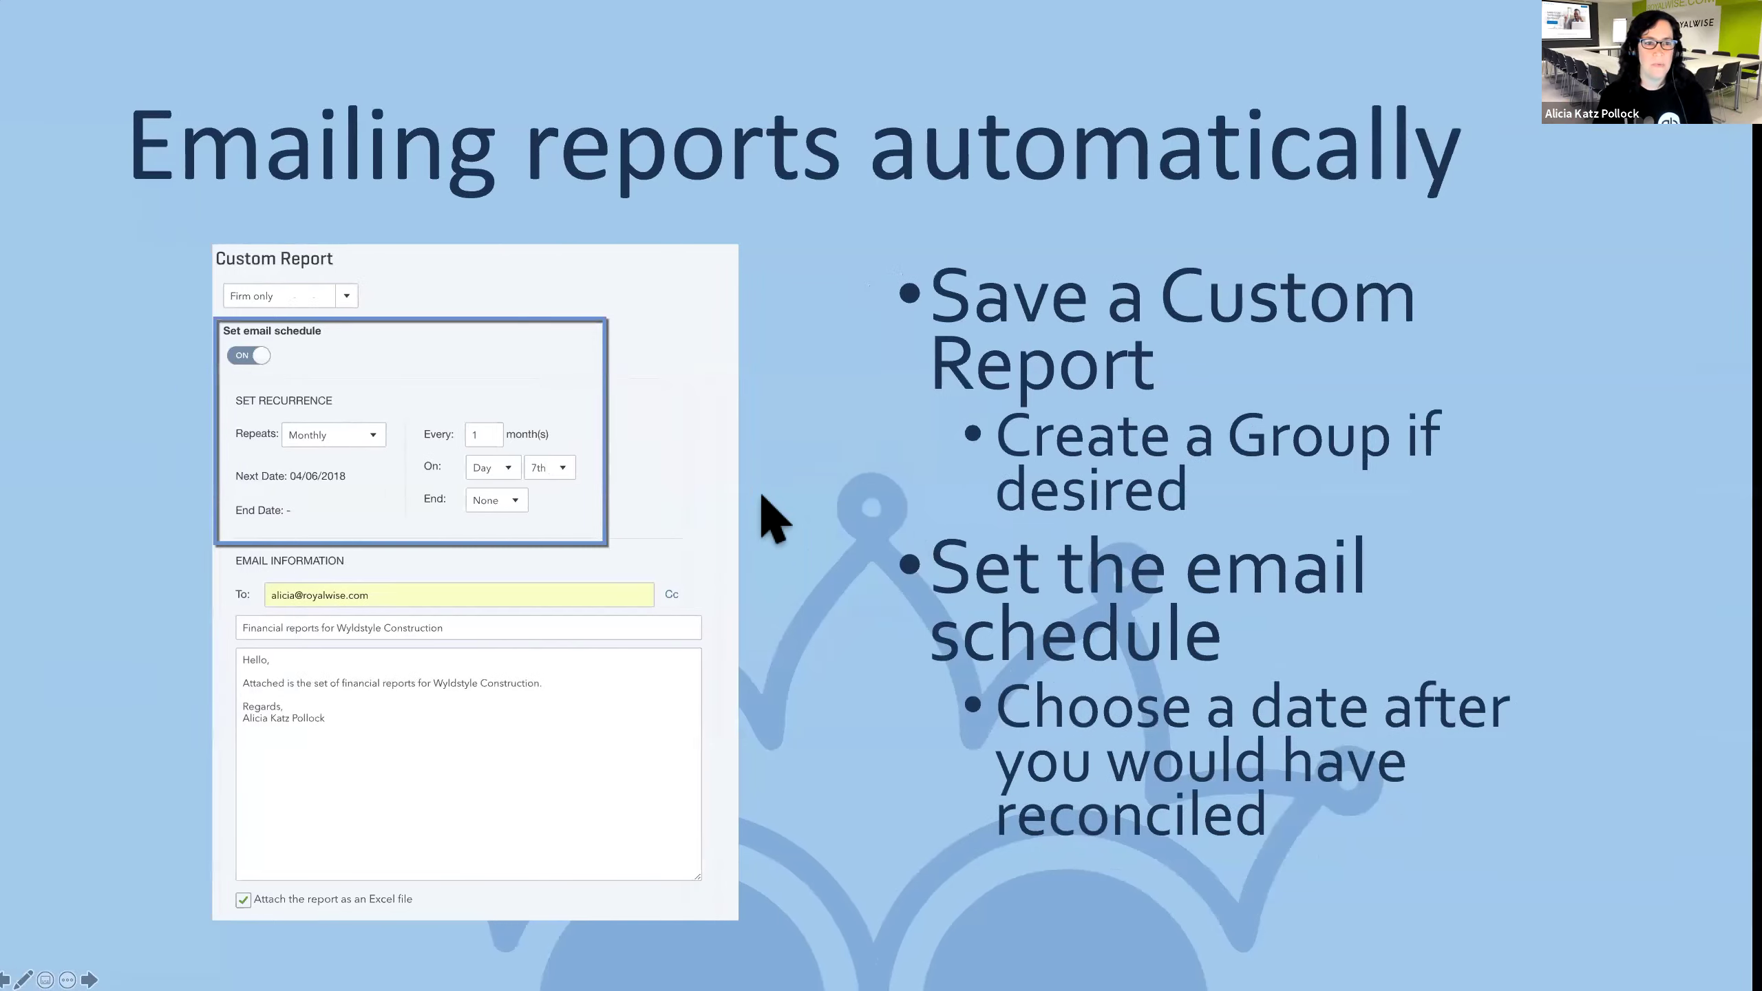
key("super+Tab")
left_click(142, 33)
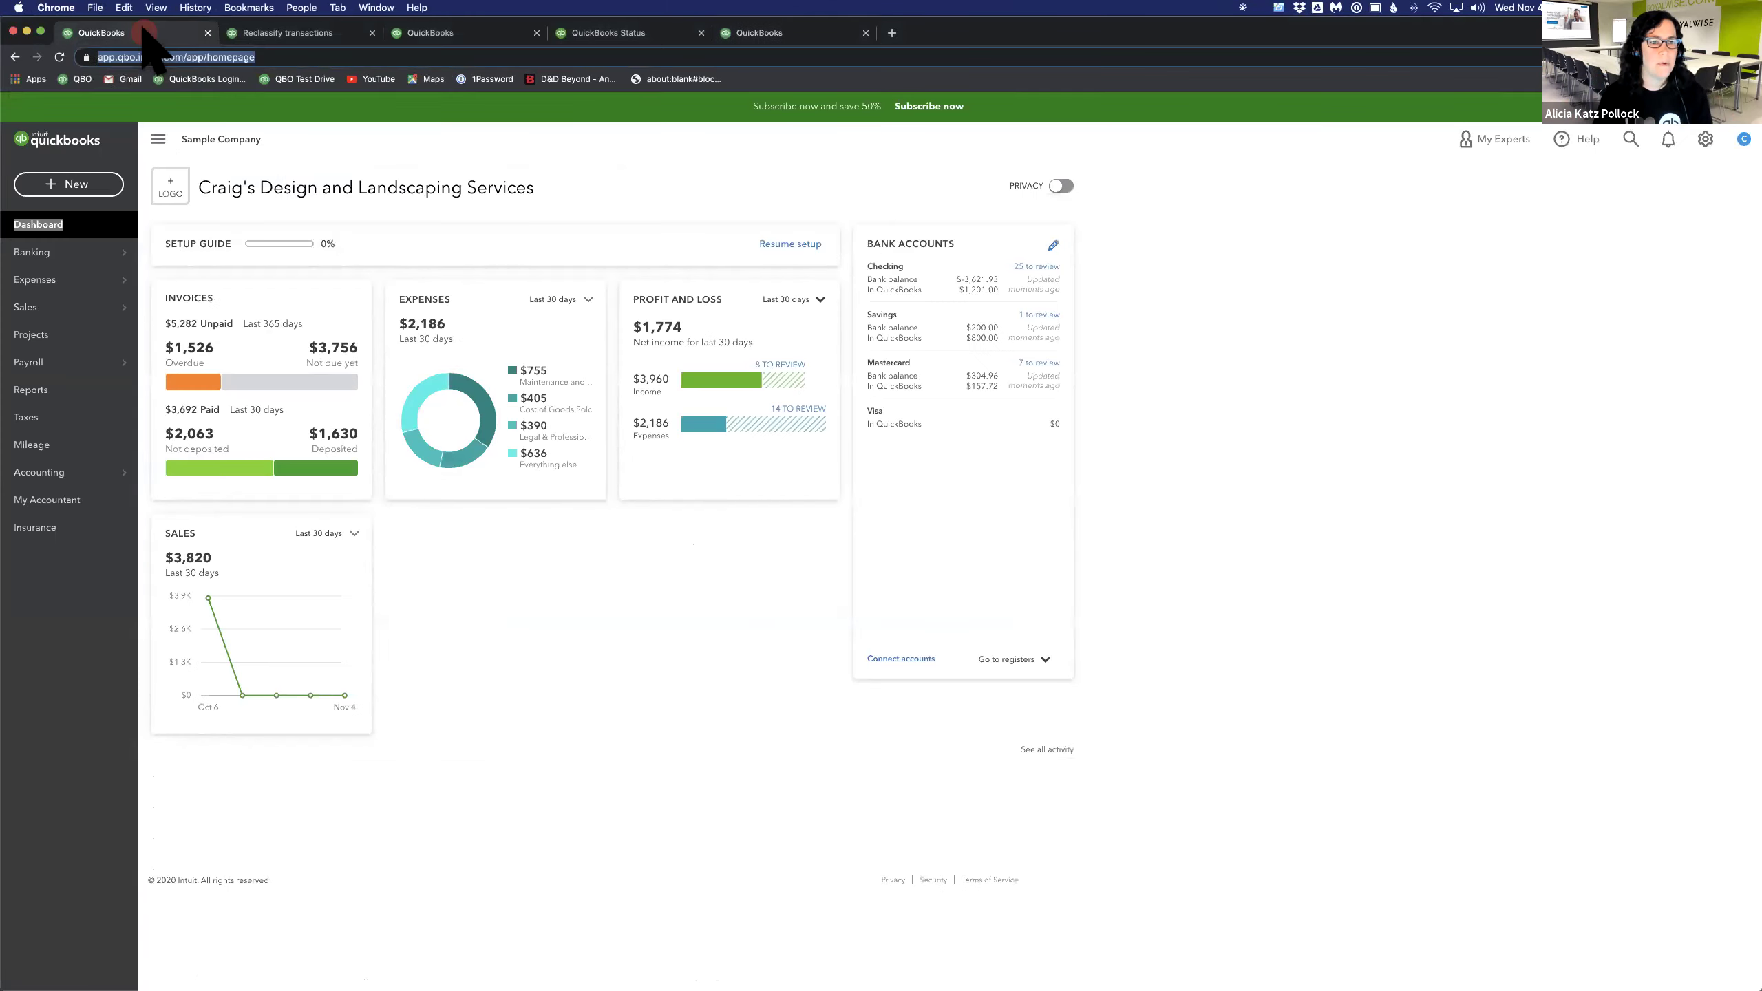
Step: Reload the dashboard and launch the QuickBooks test drive sample company in a private window
left_click(59, 57)
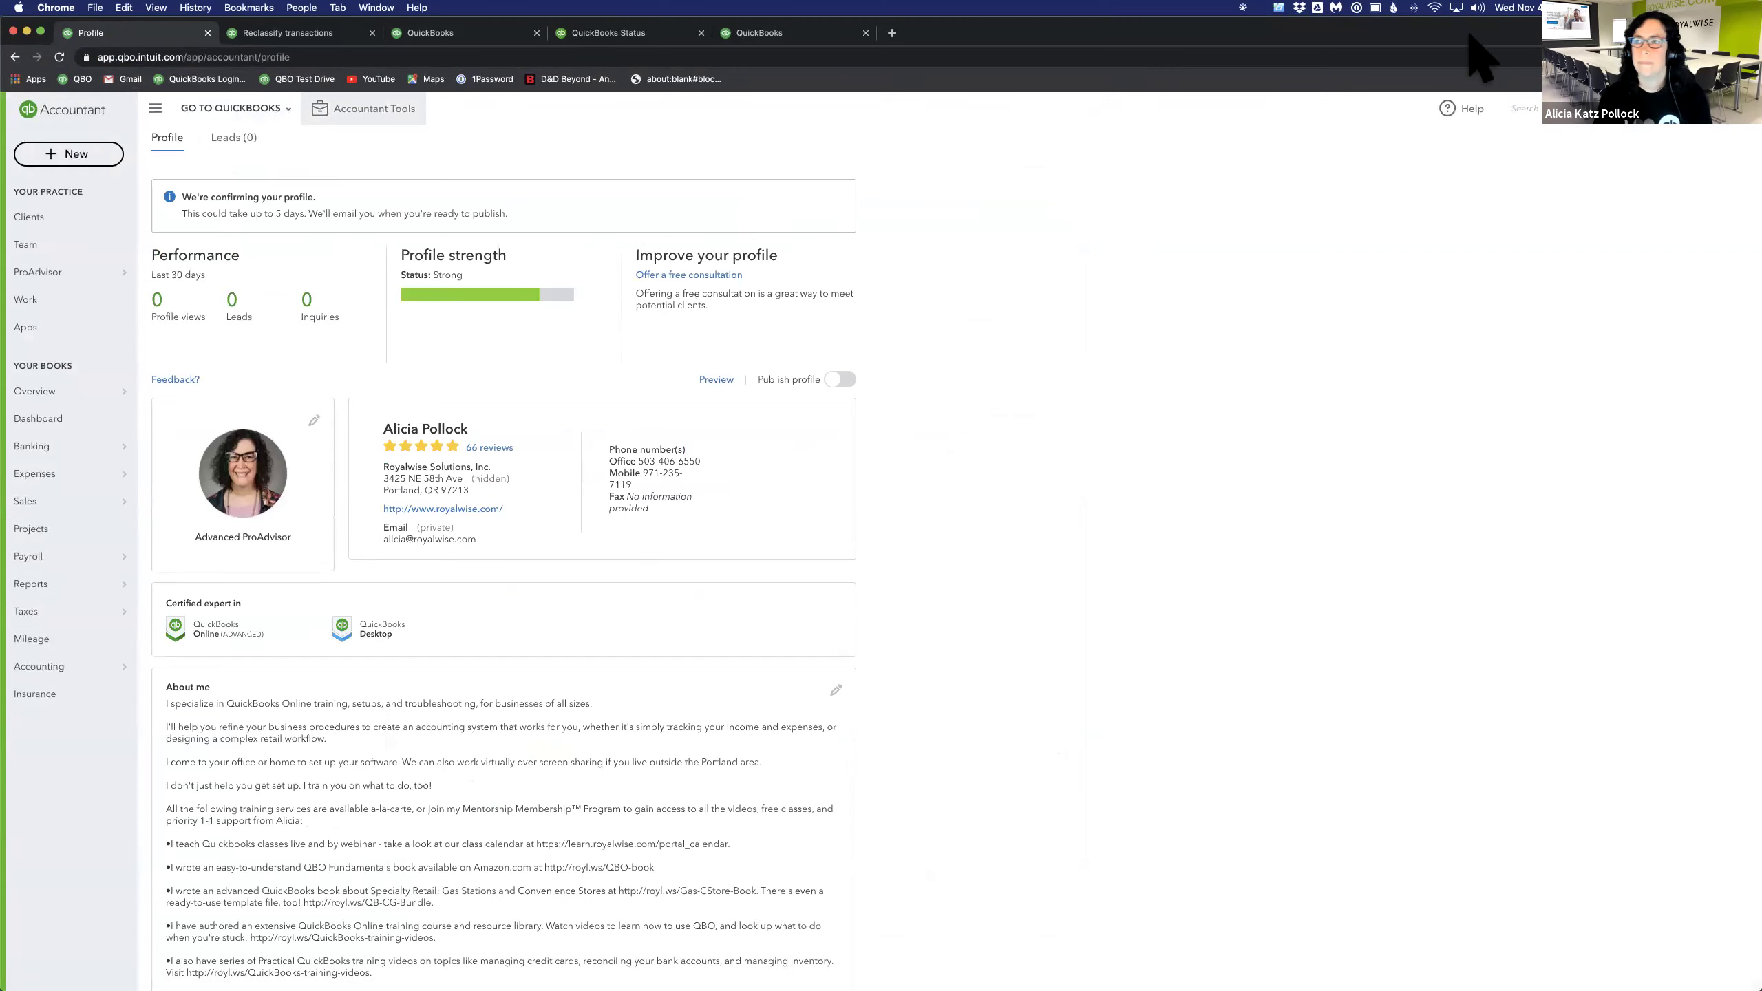
left_click(1751, 57)
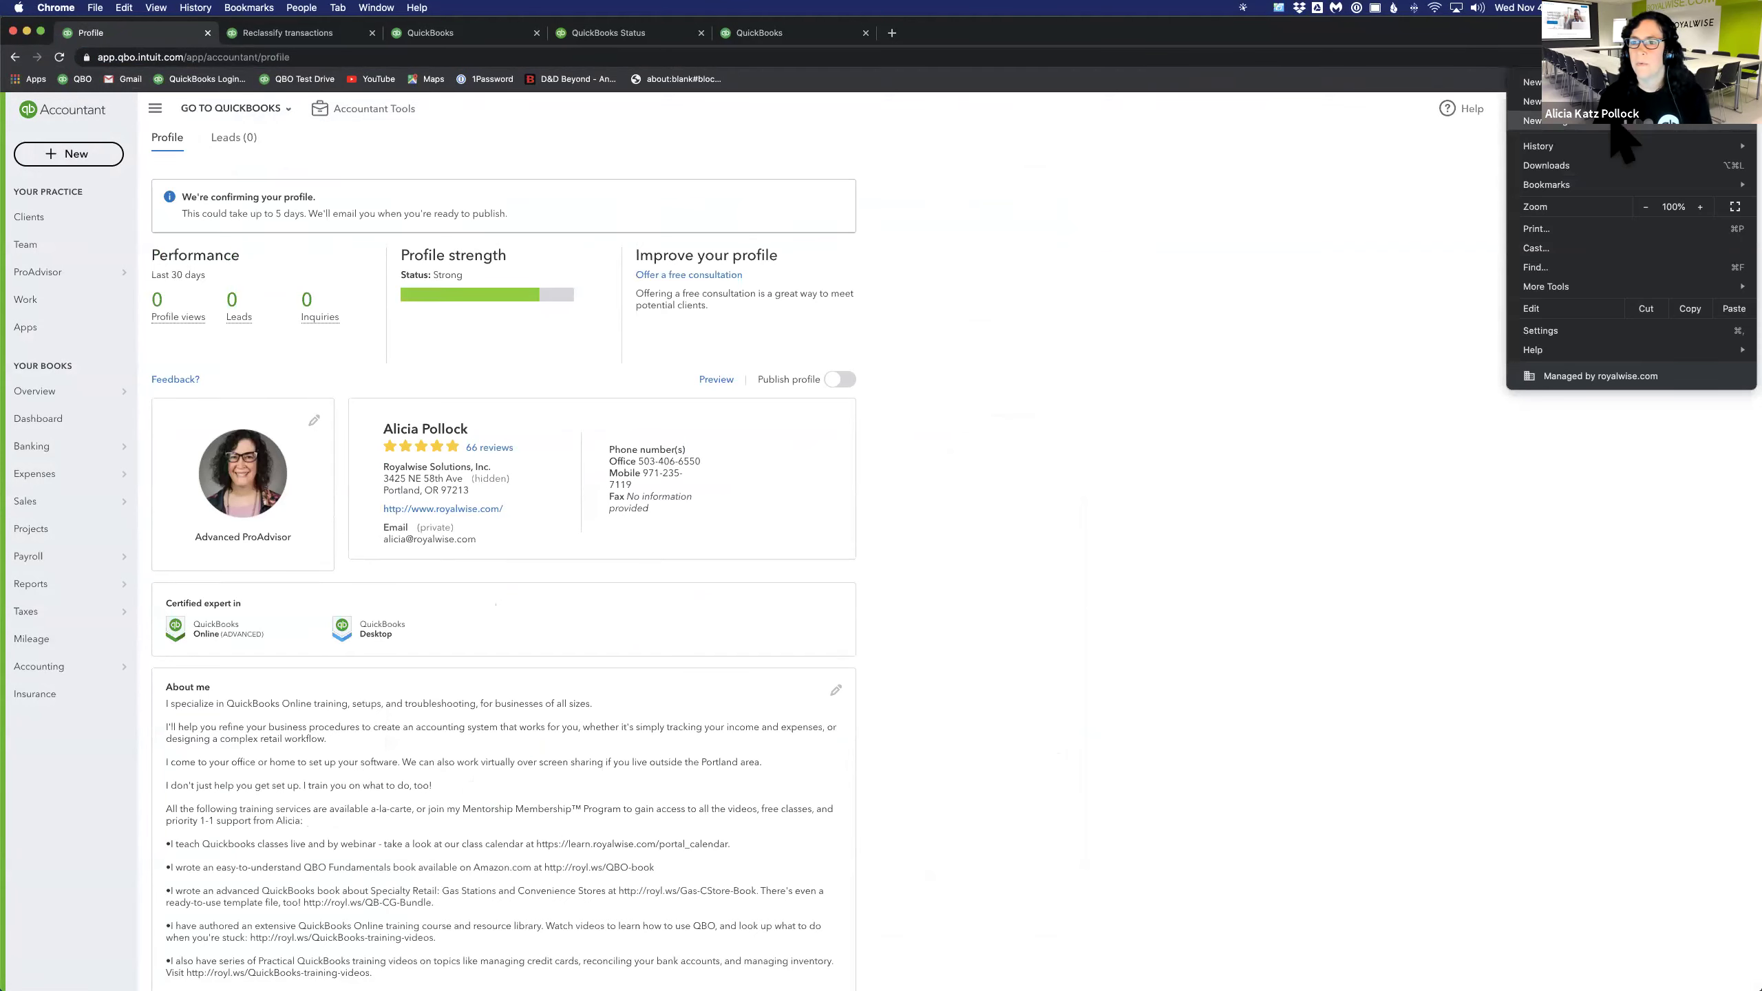
left_click(1658, 120)
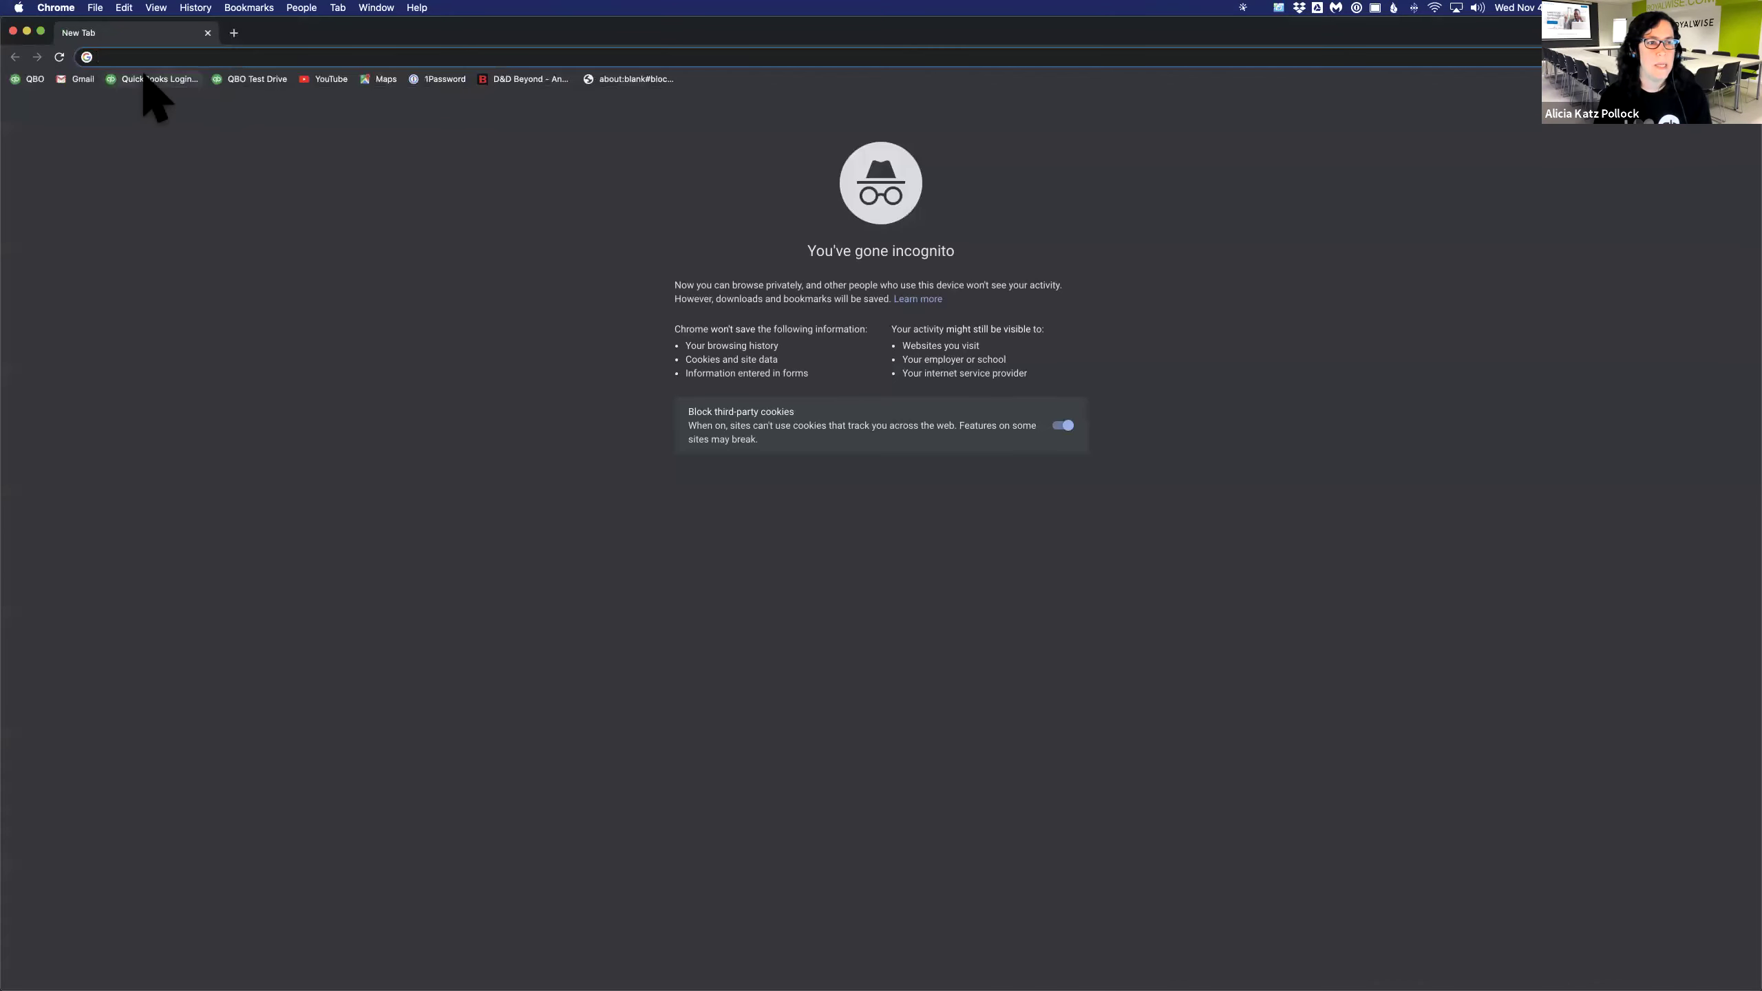
left_click(238, 80)
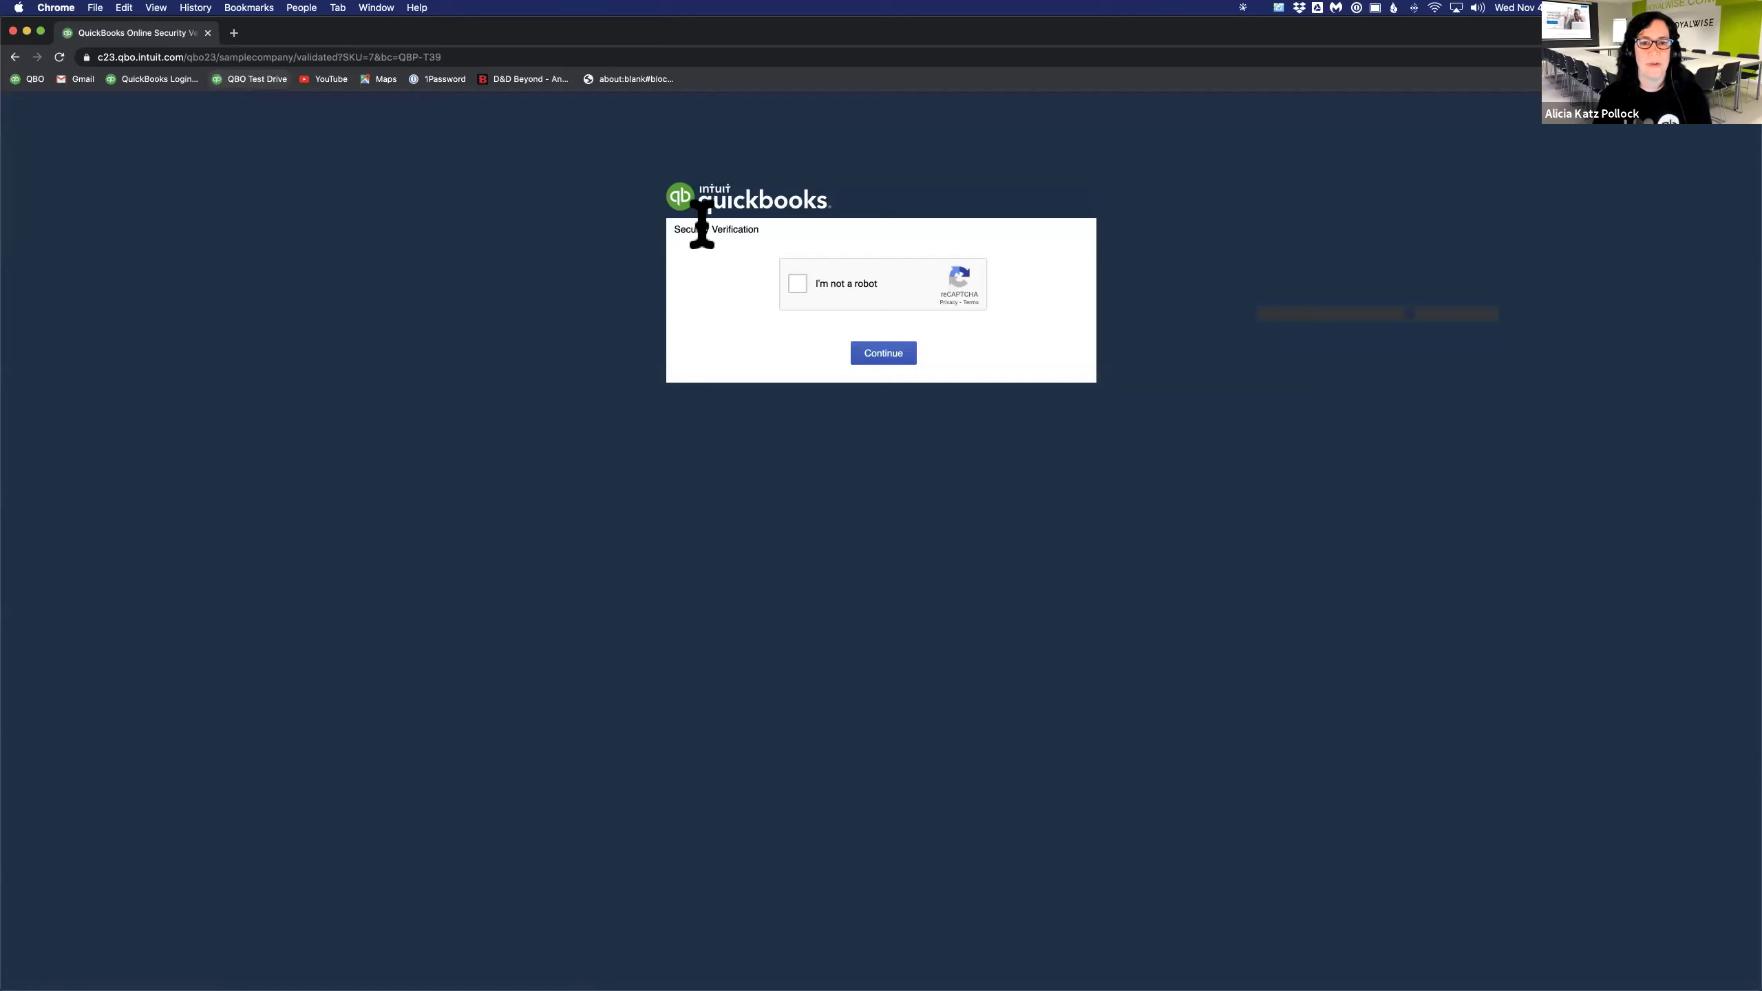
Step: Pass the boat-picture security check, then switch to the accountant's profile window
left_click(798, 283)
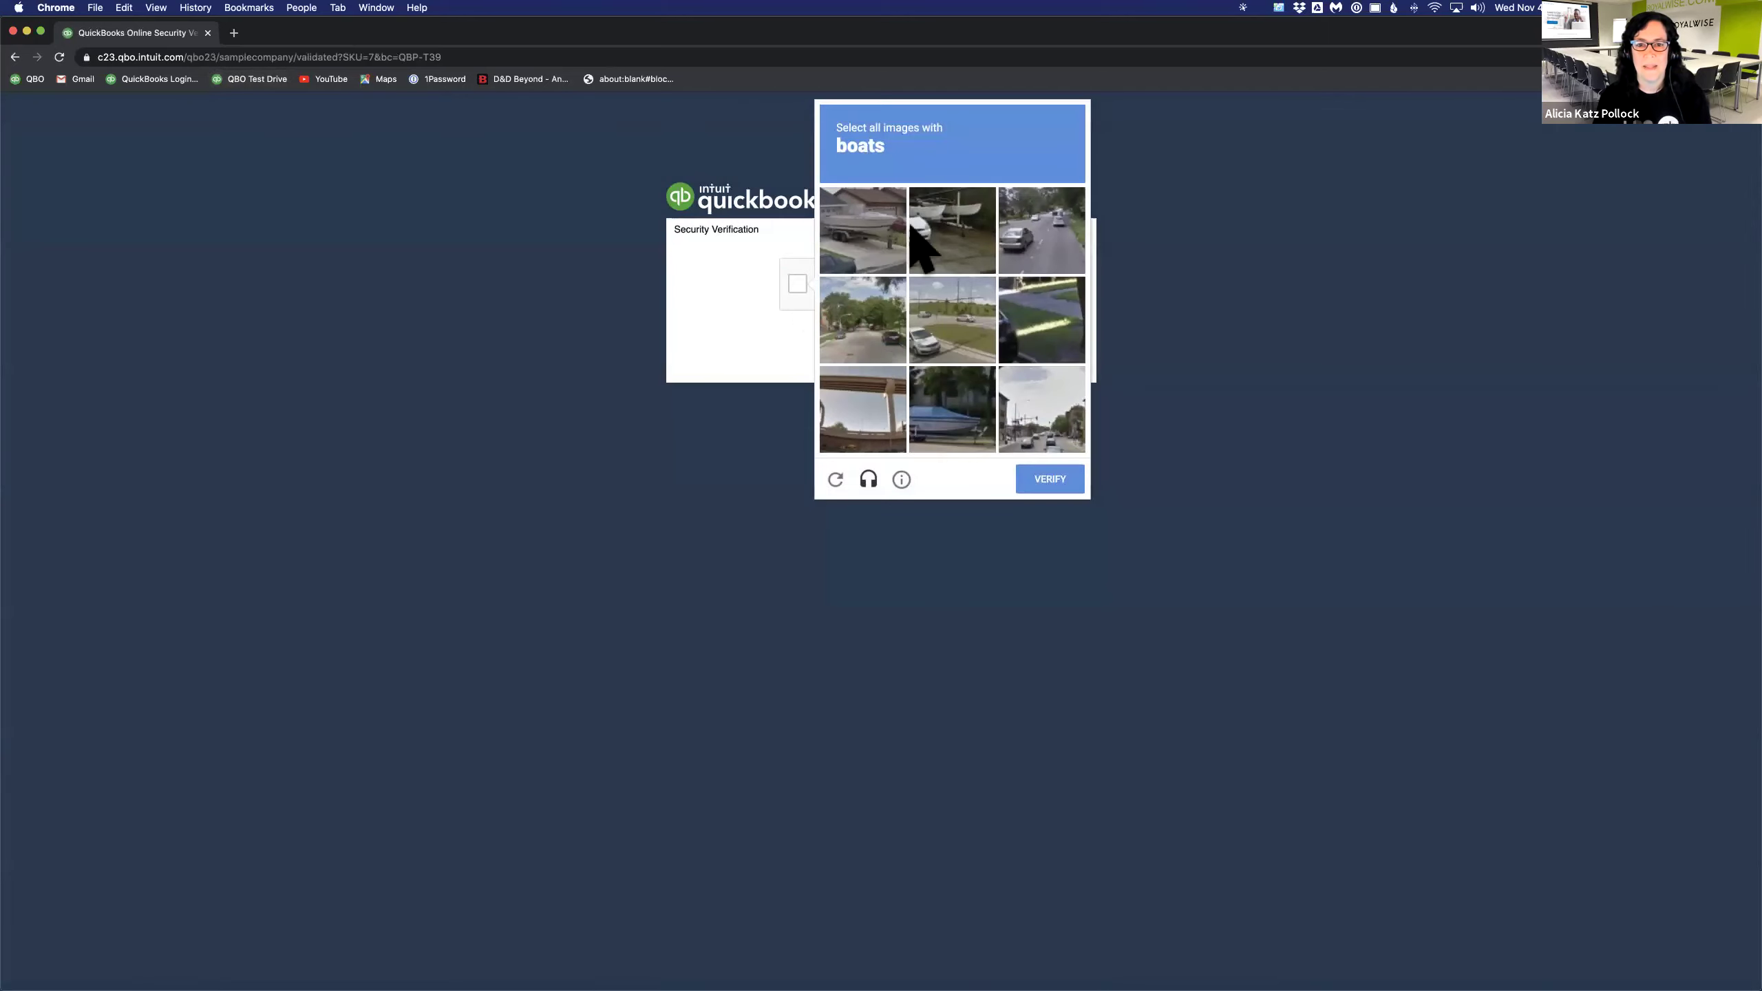
left_click(891, 235)
left_click(926, 226)
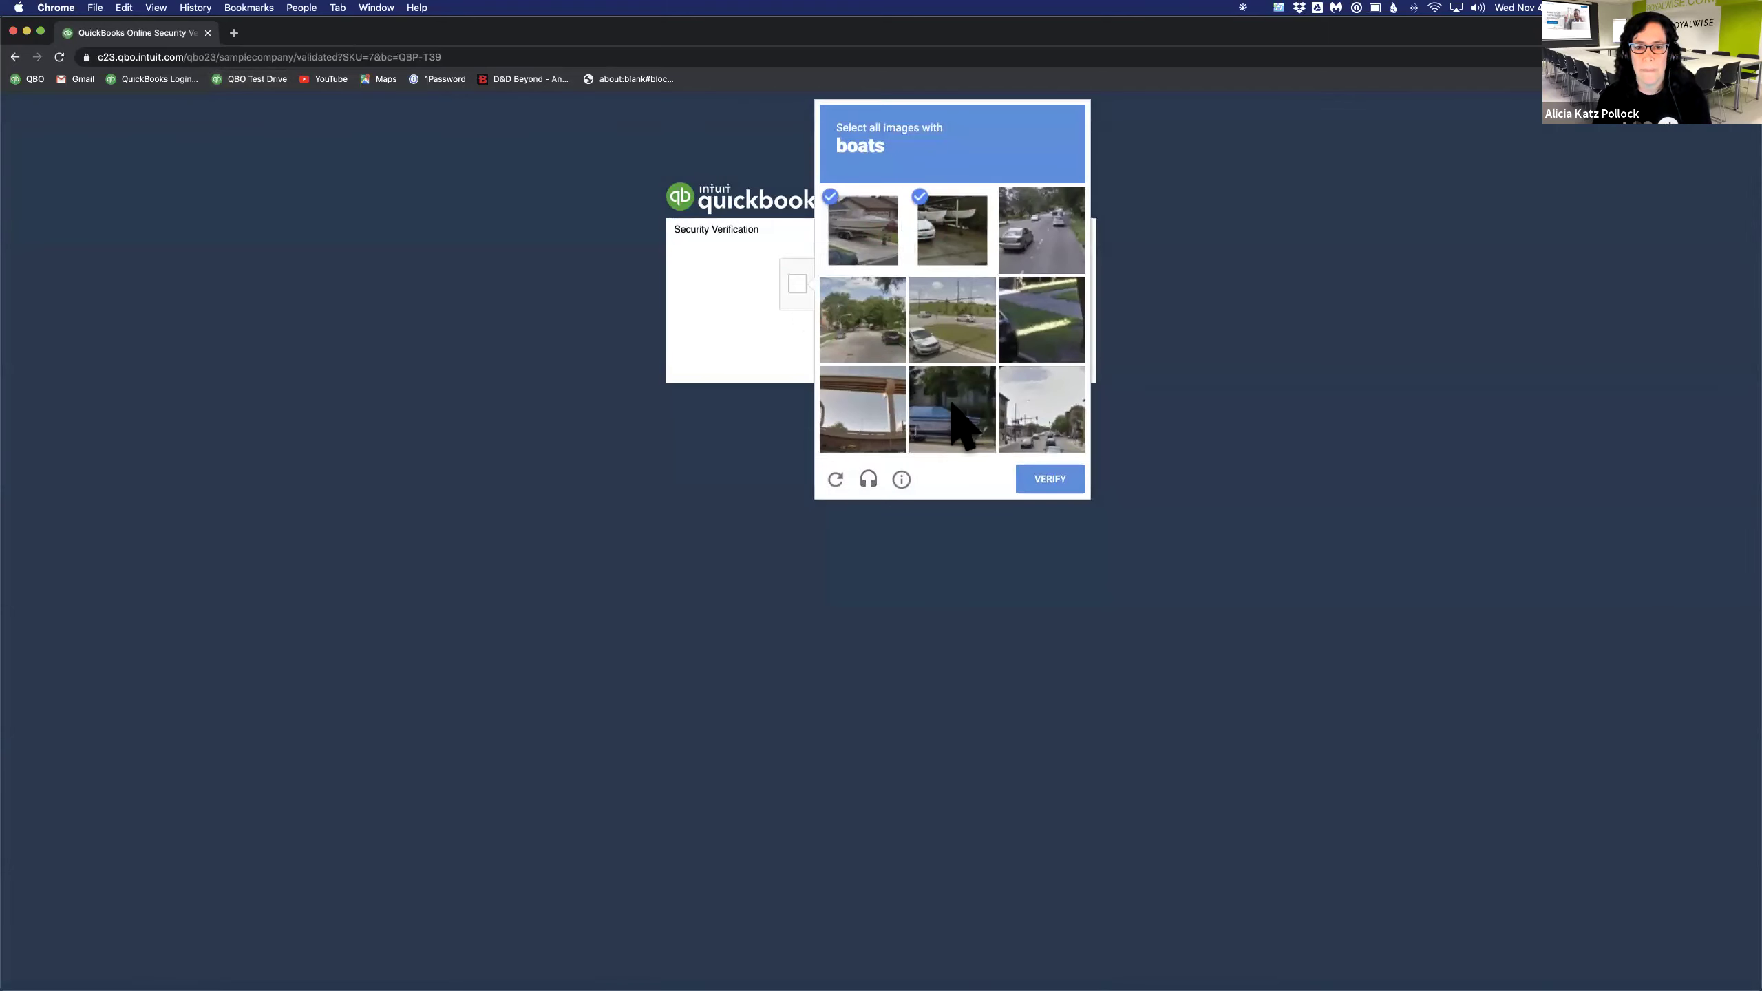
left_click(927, 409)
left_click(898, 417)
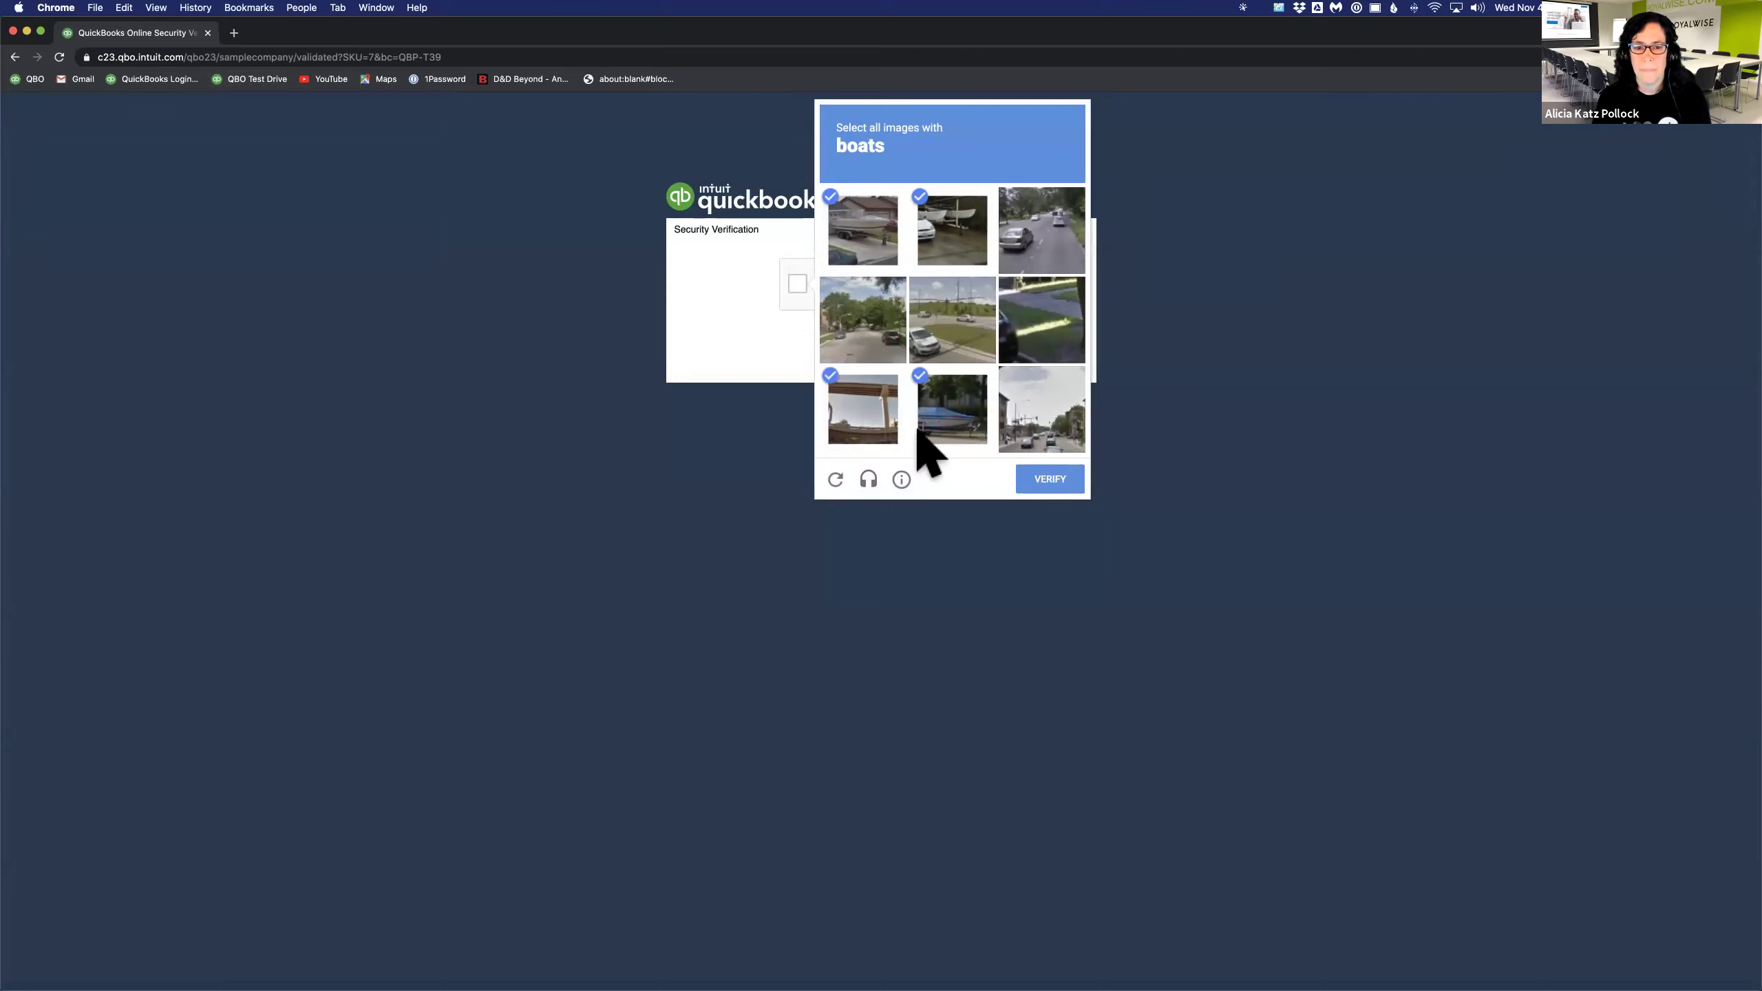
left_click(877, 430)
left_click(1023, 482)
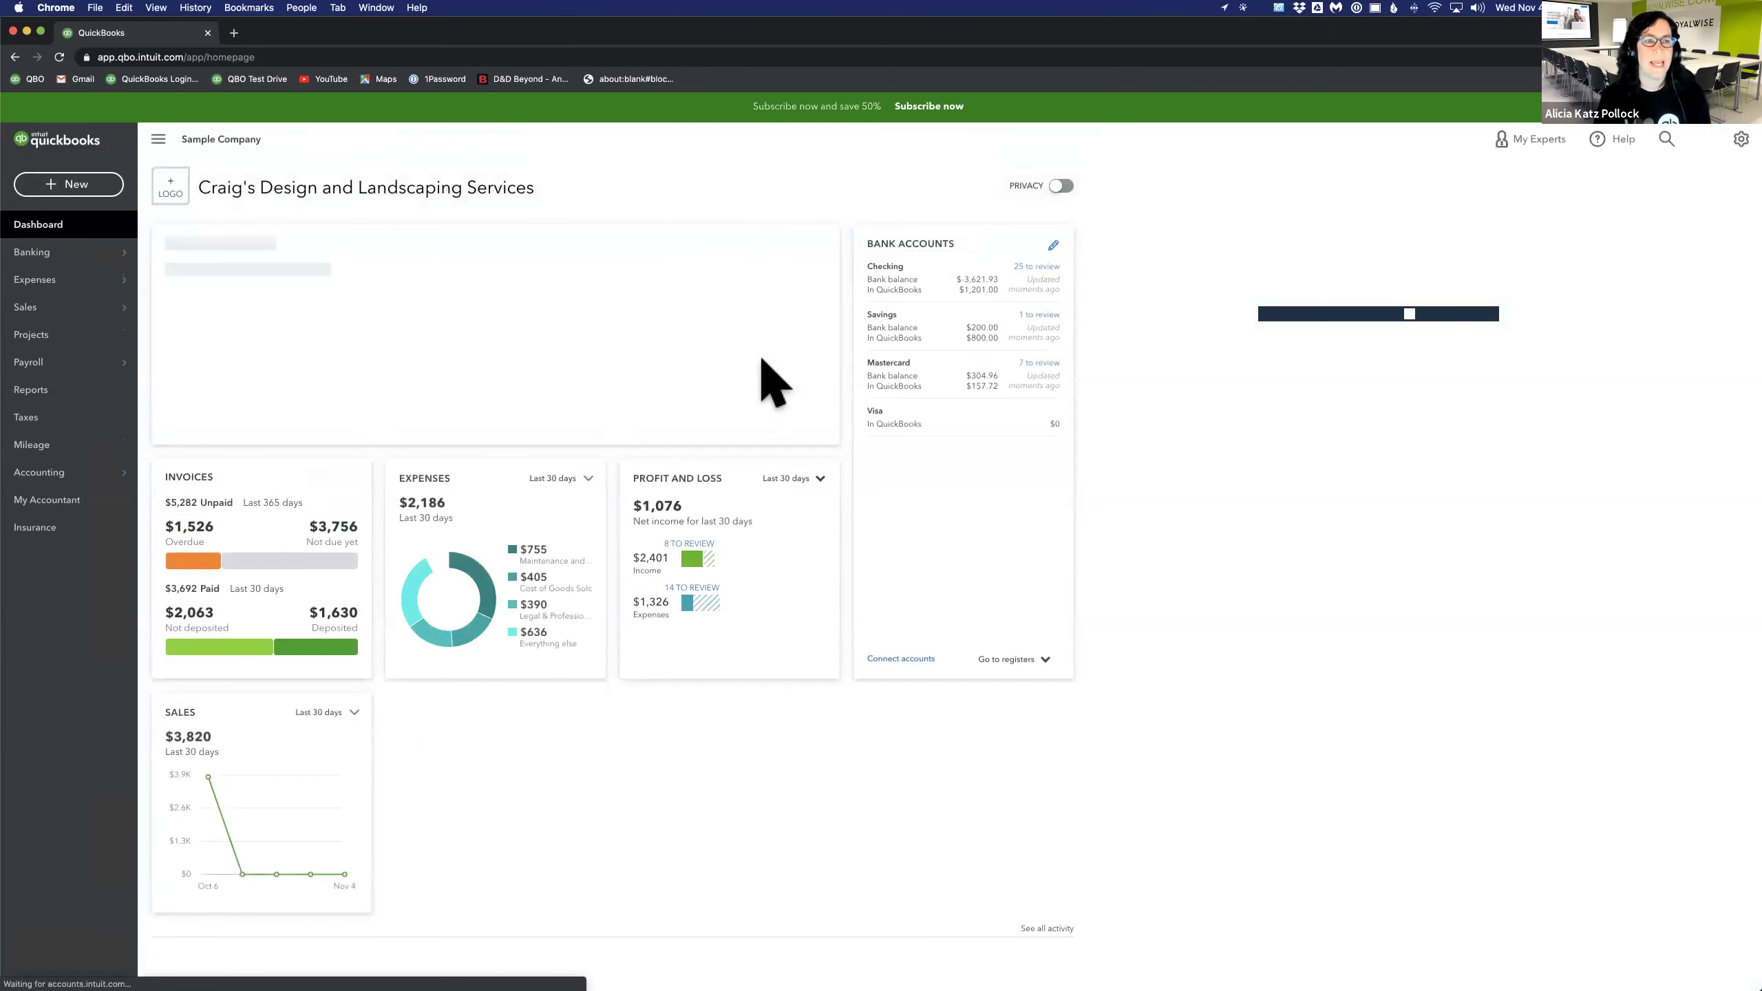
key("super+grave")
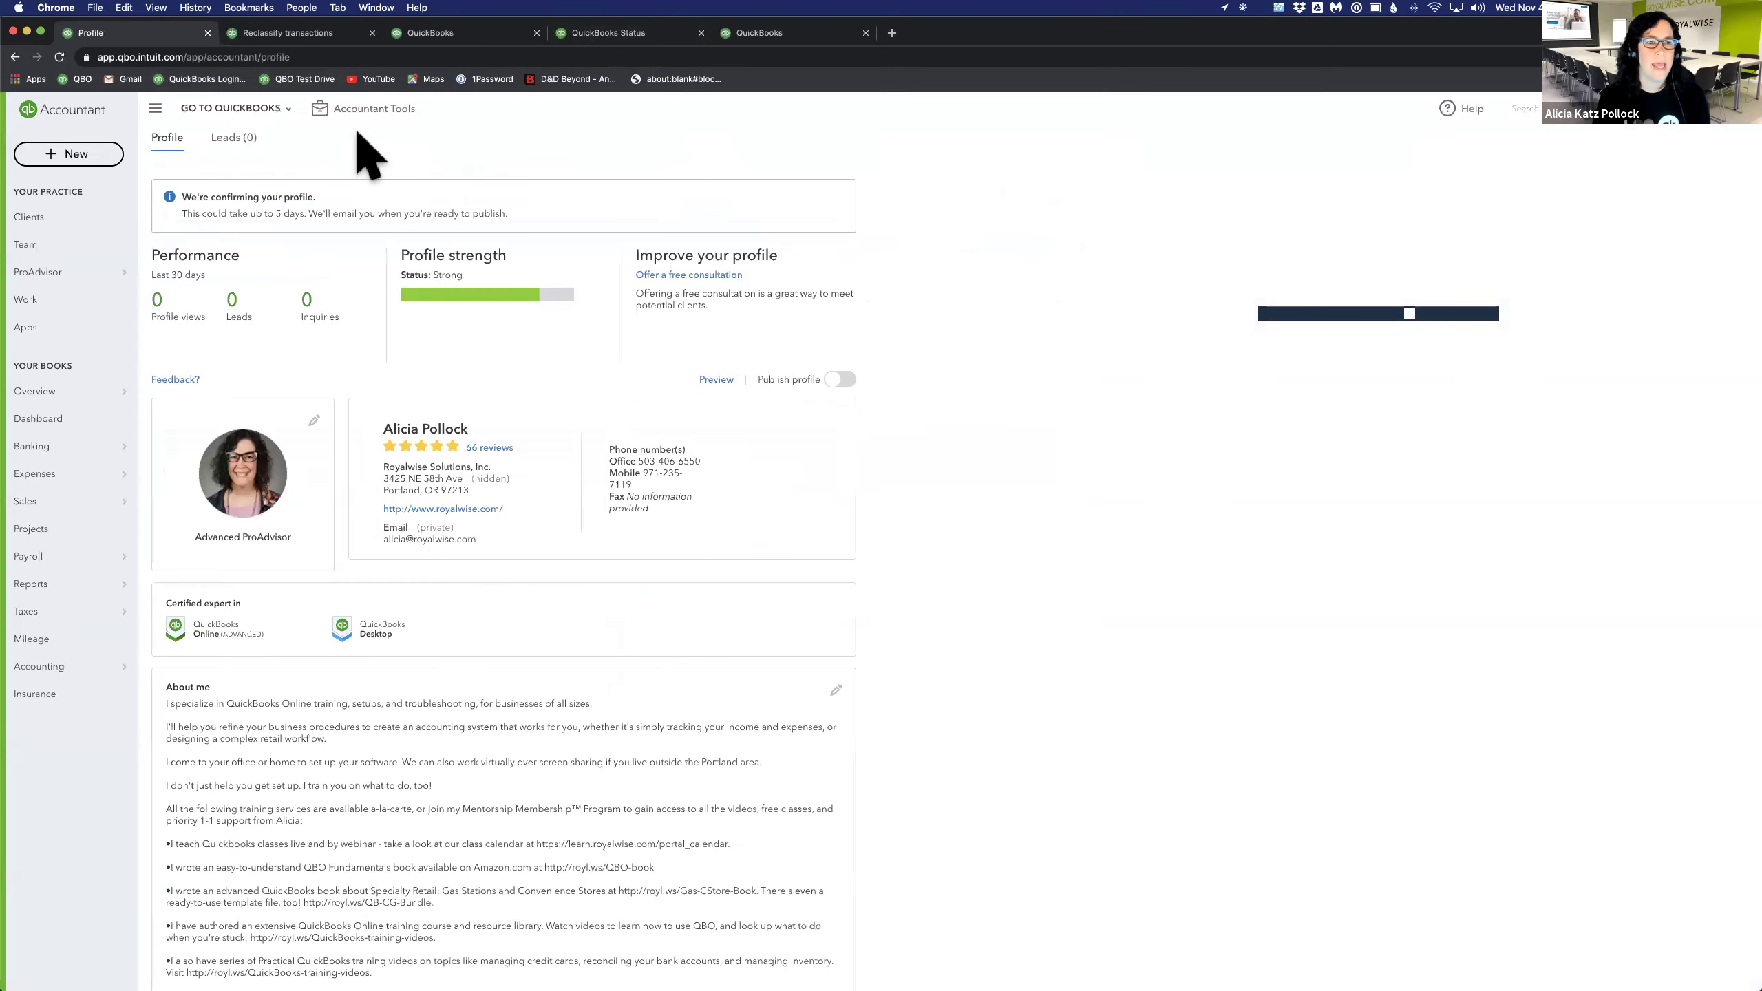
Step: Open and close the Accountant Tools menu to review the quick links and Reports options
left_click(340, 108)
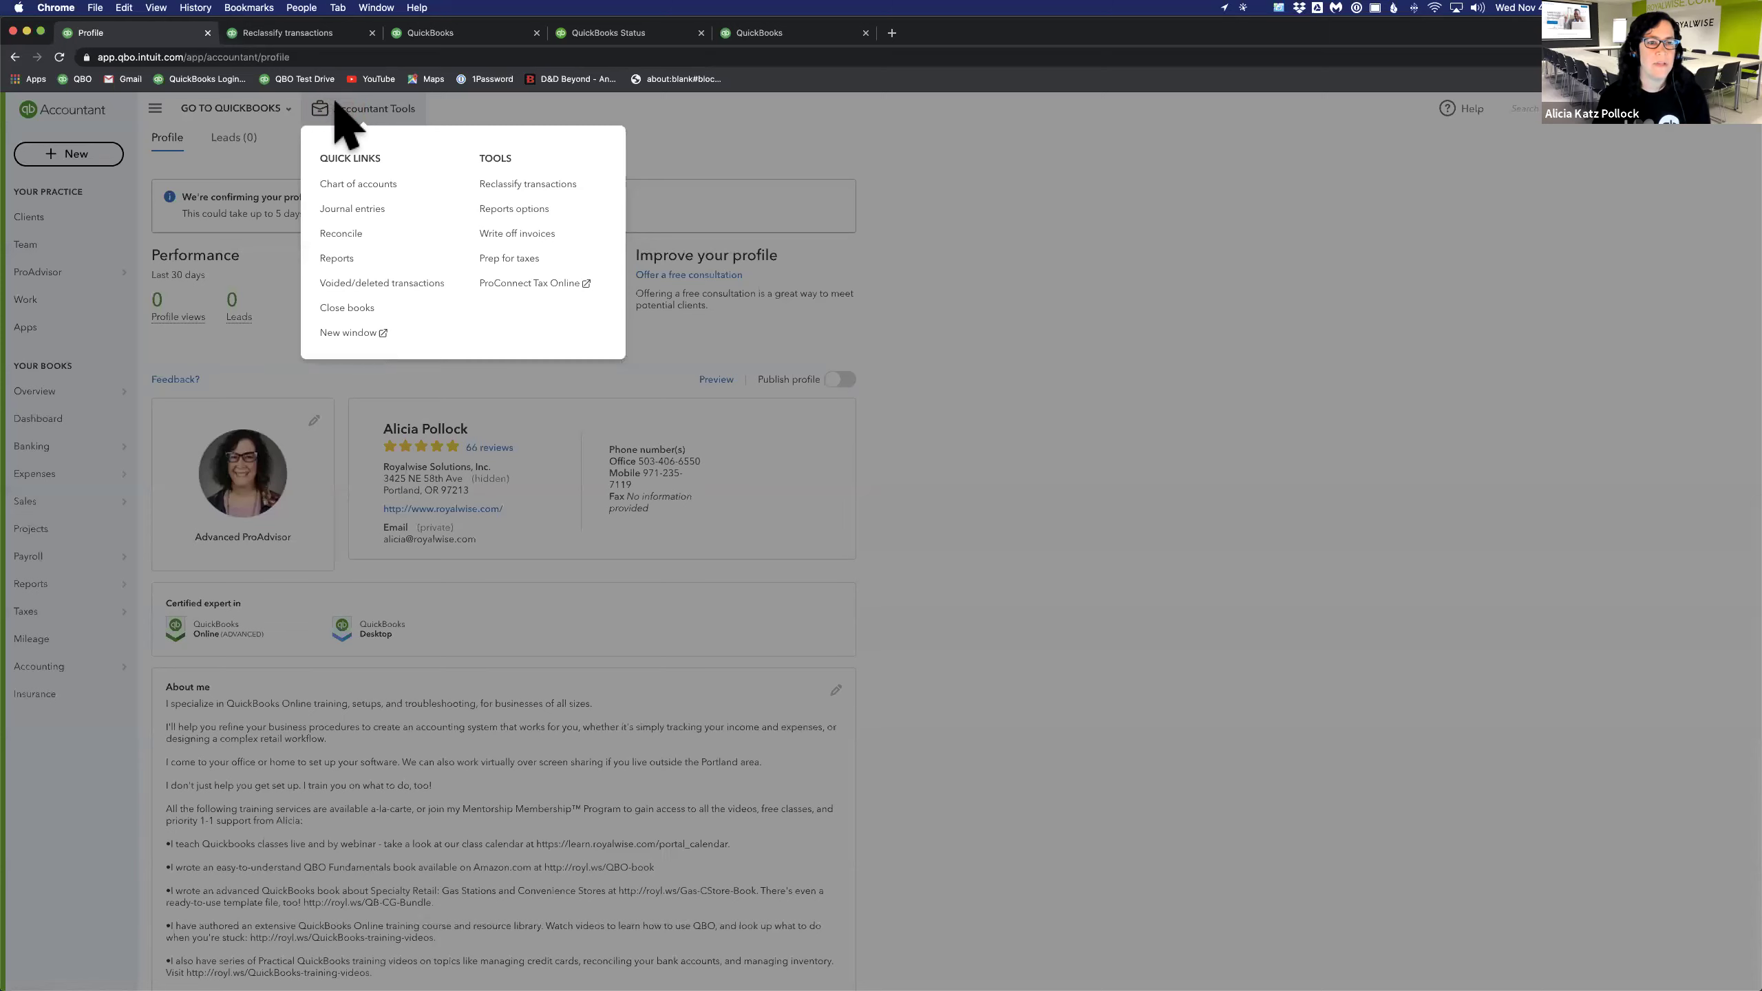
left_click(372, 109)
left_click(375, 109)
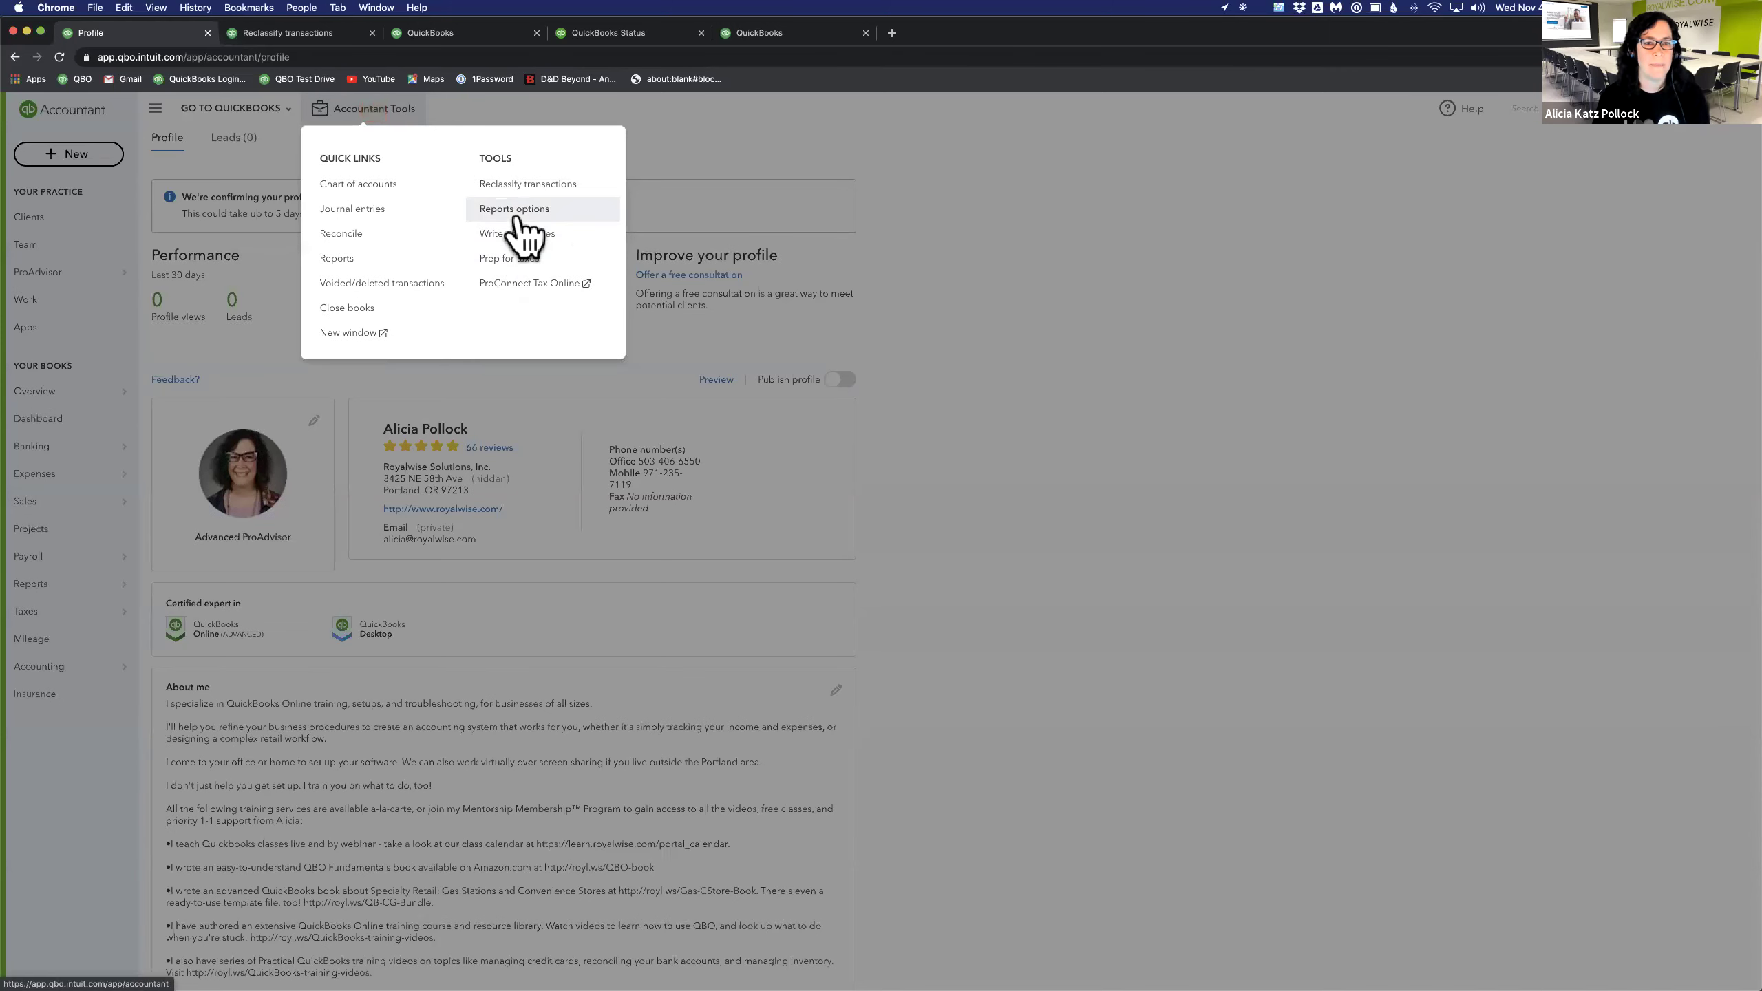
left_click(1081, 563)
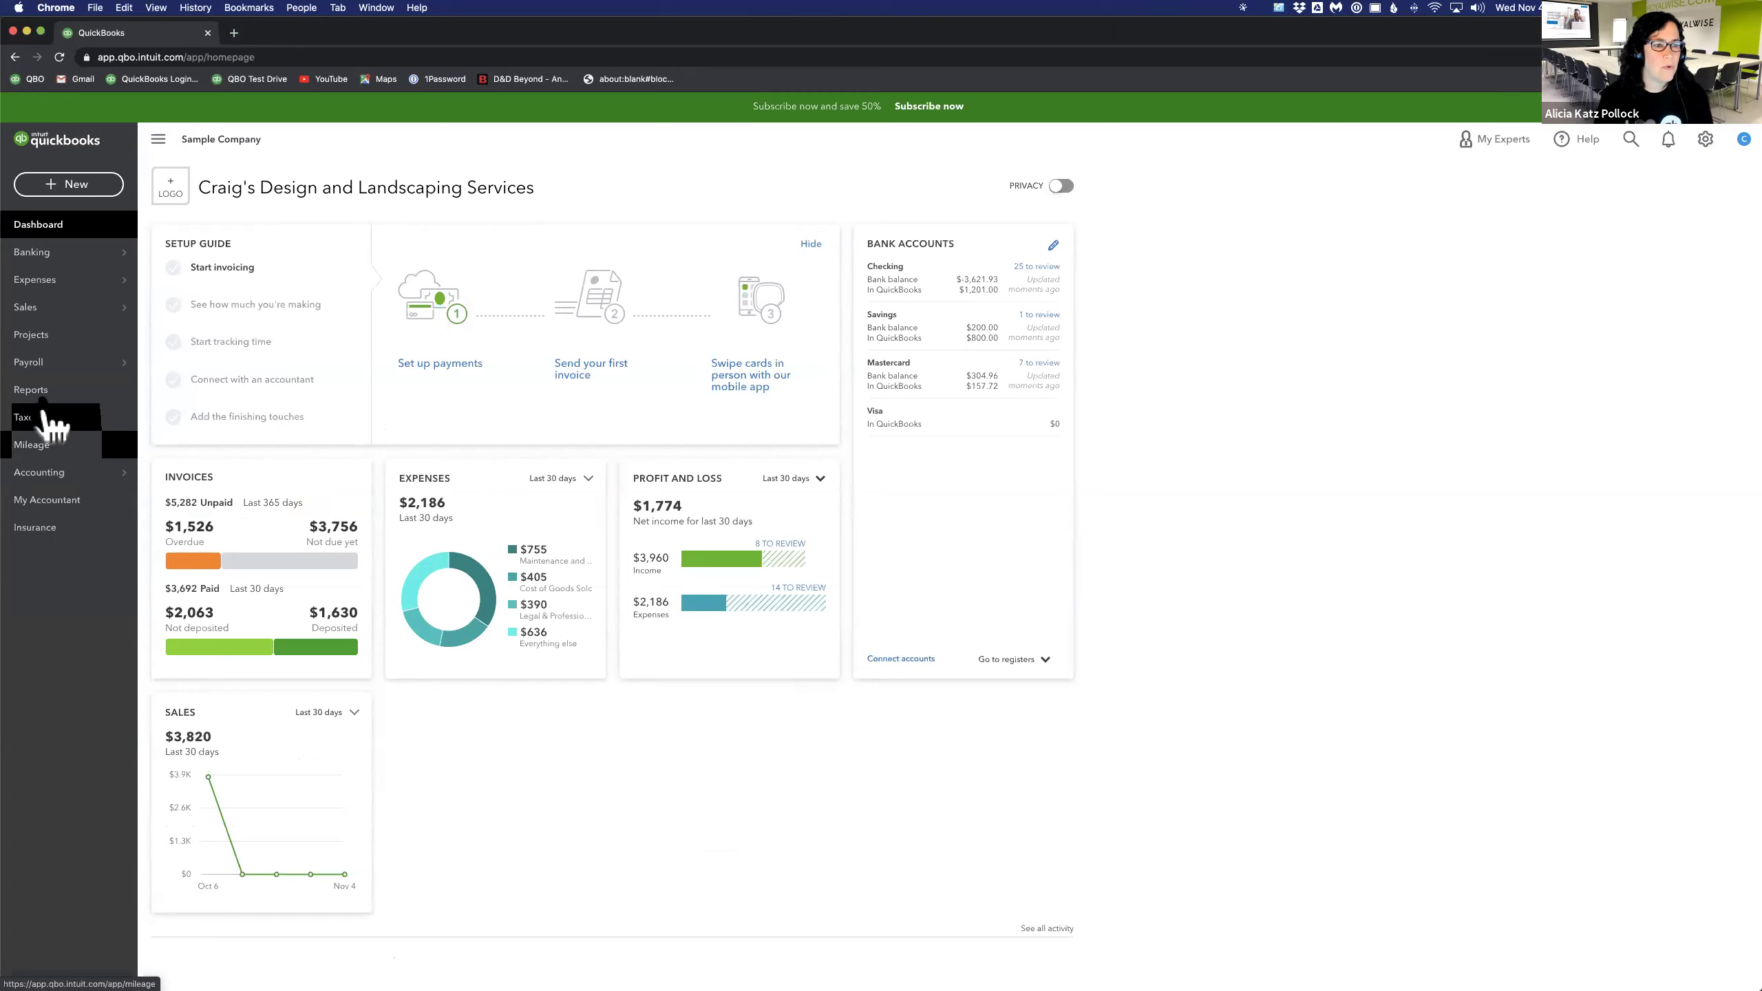
Step: Run the Profit and Loss report with columns displayed by Months
left_click(42, 389)
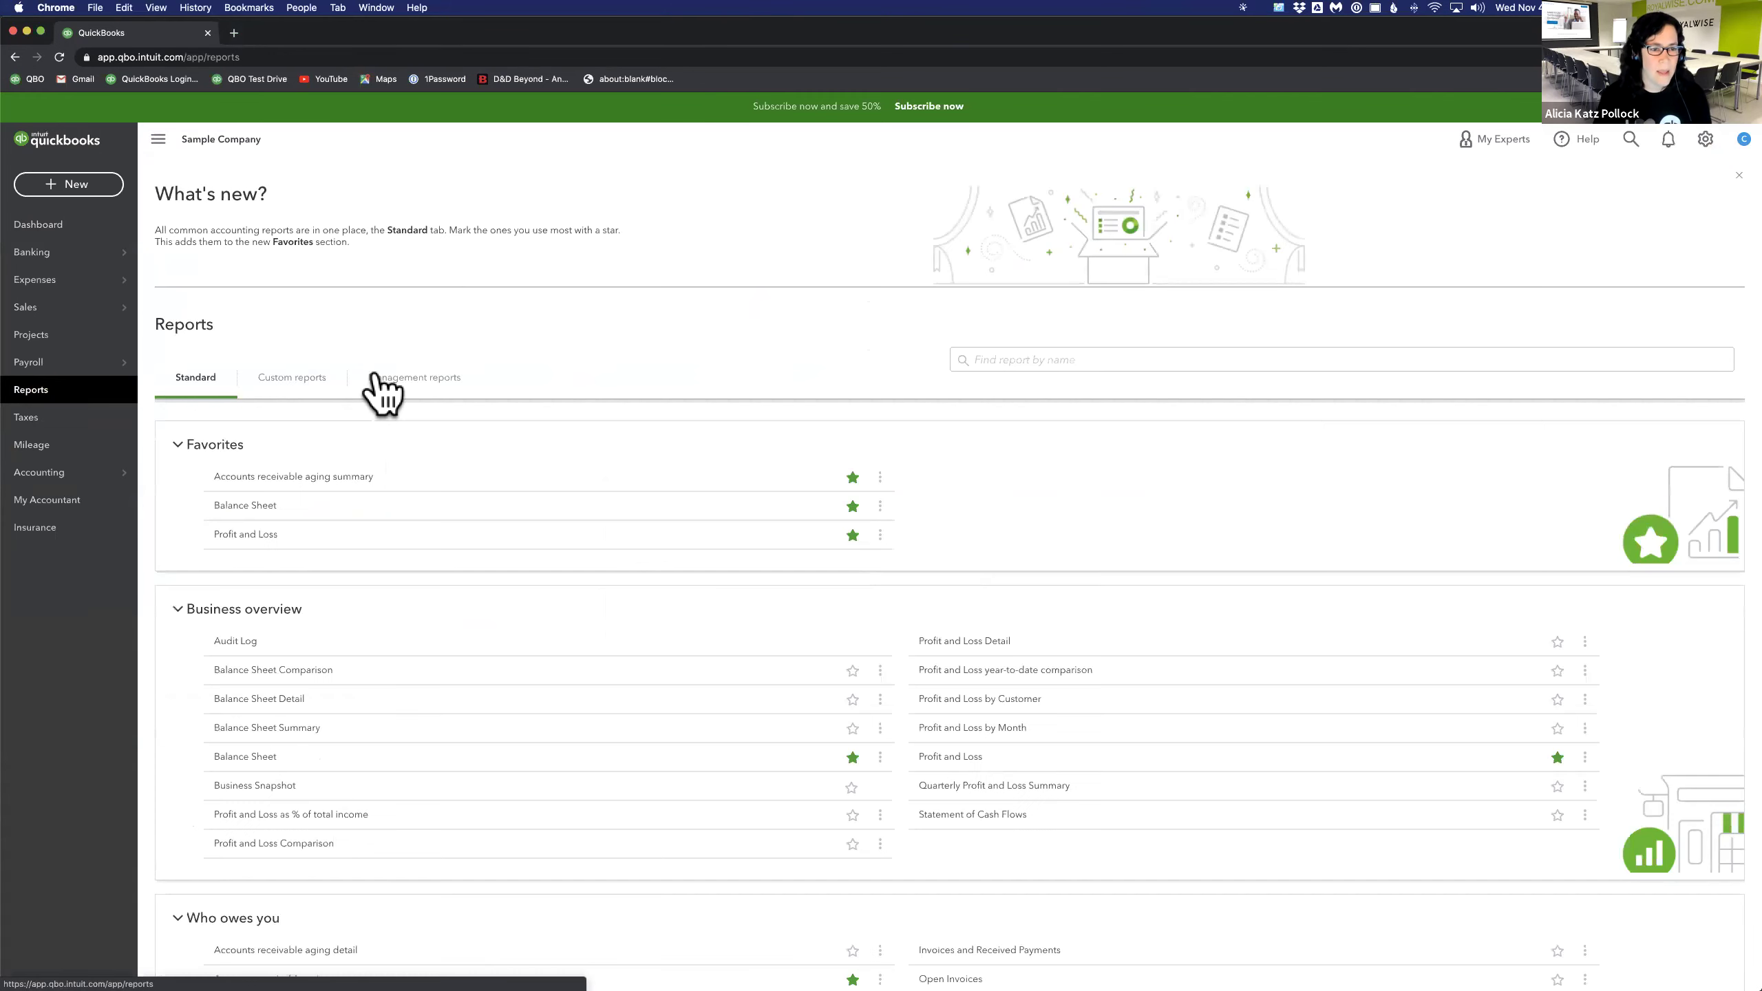
left_click(397, 542)
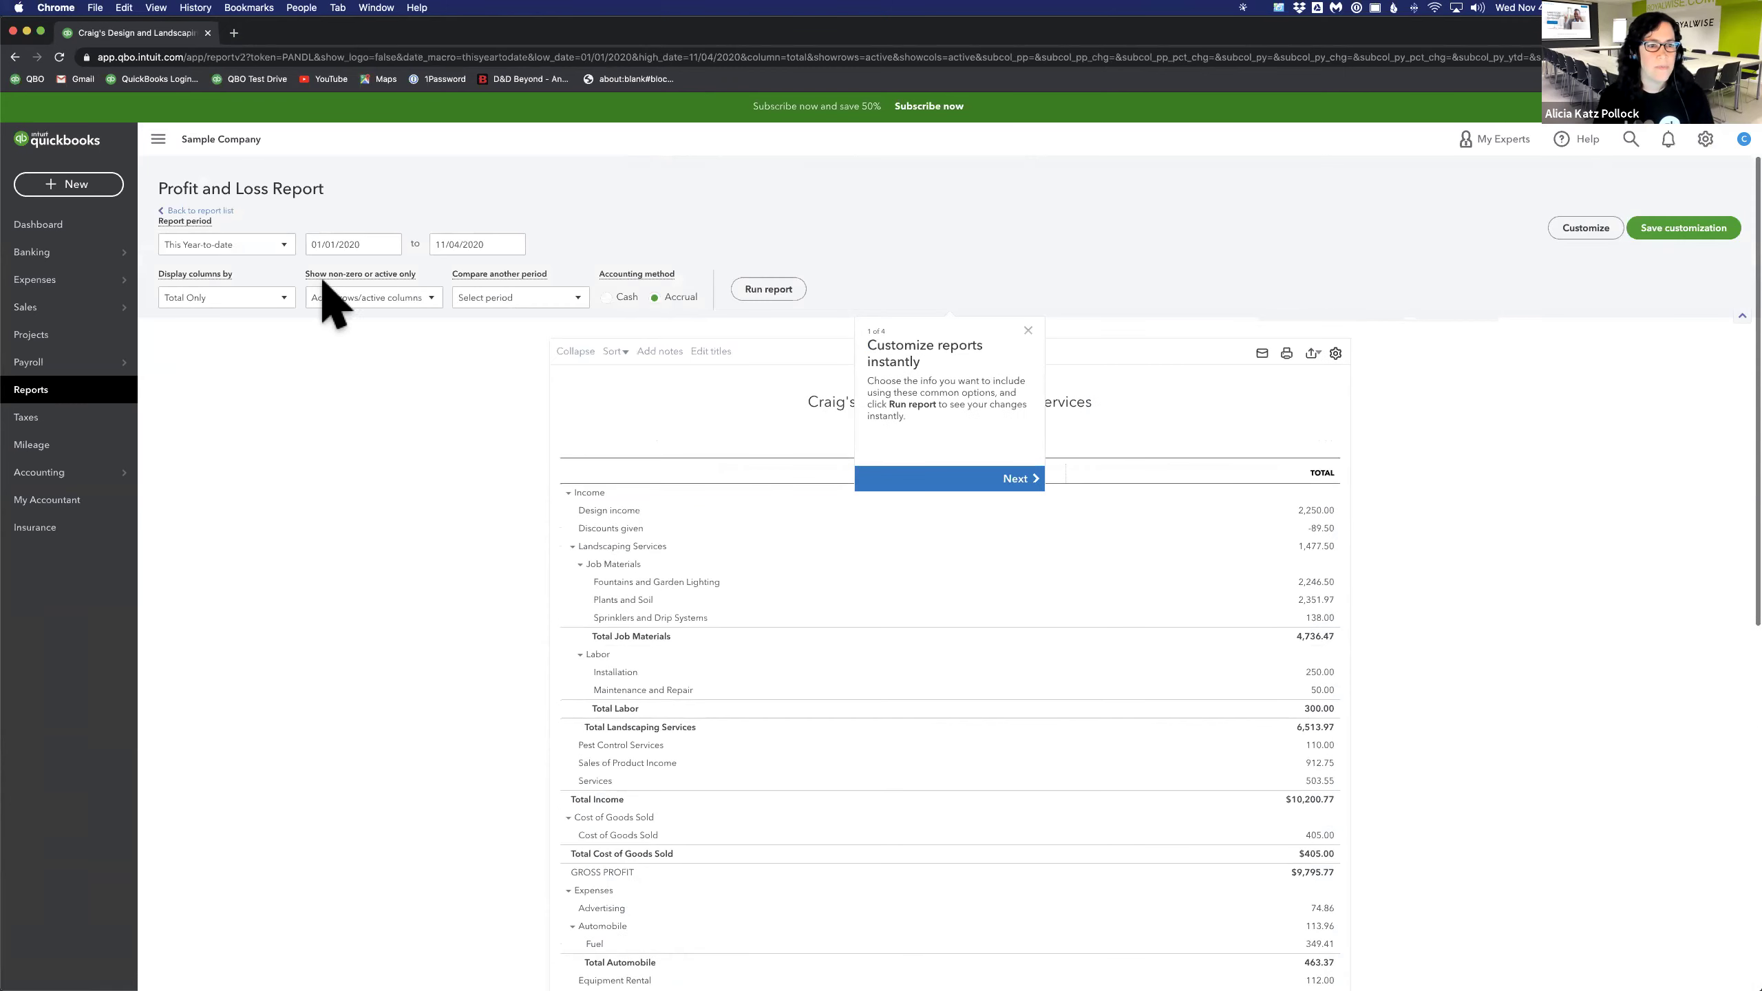
left_click(281, 299)
left_click(235, 382)
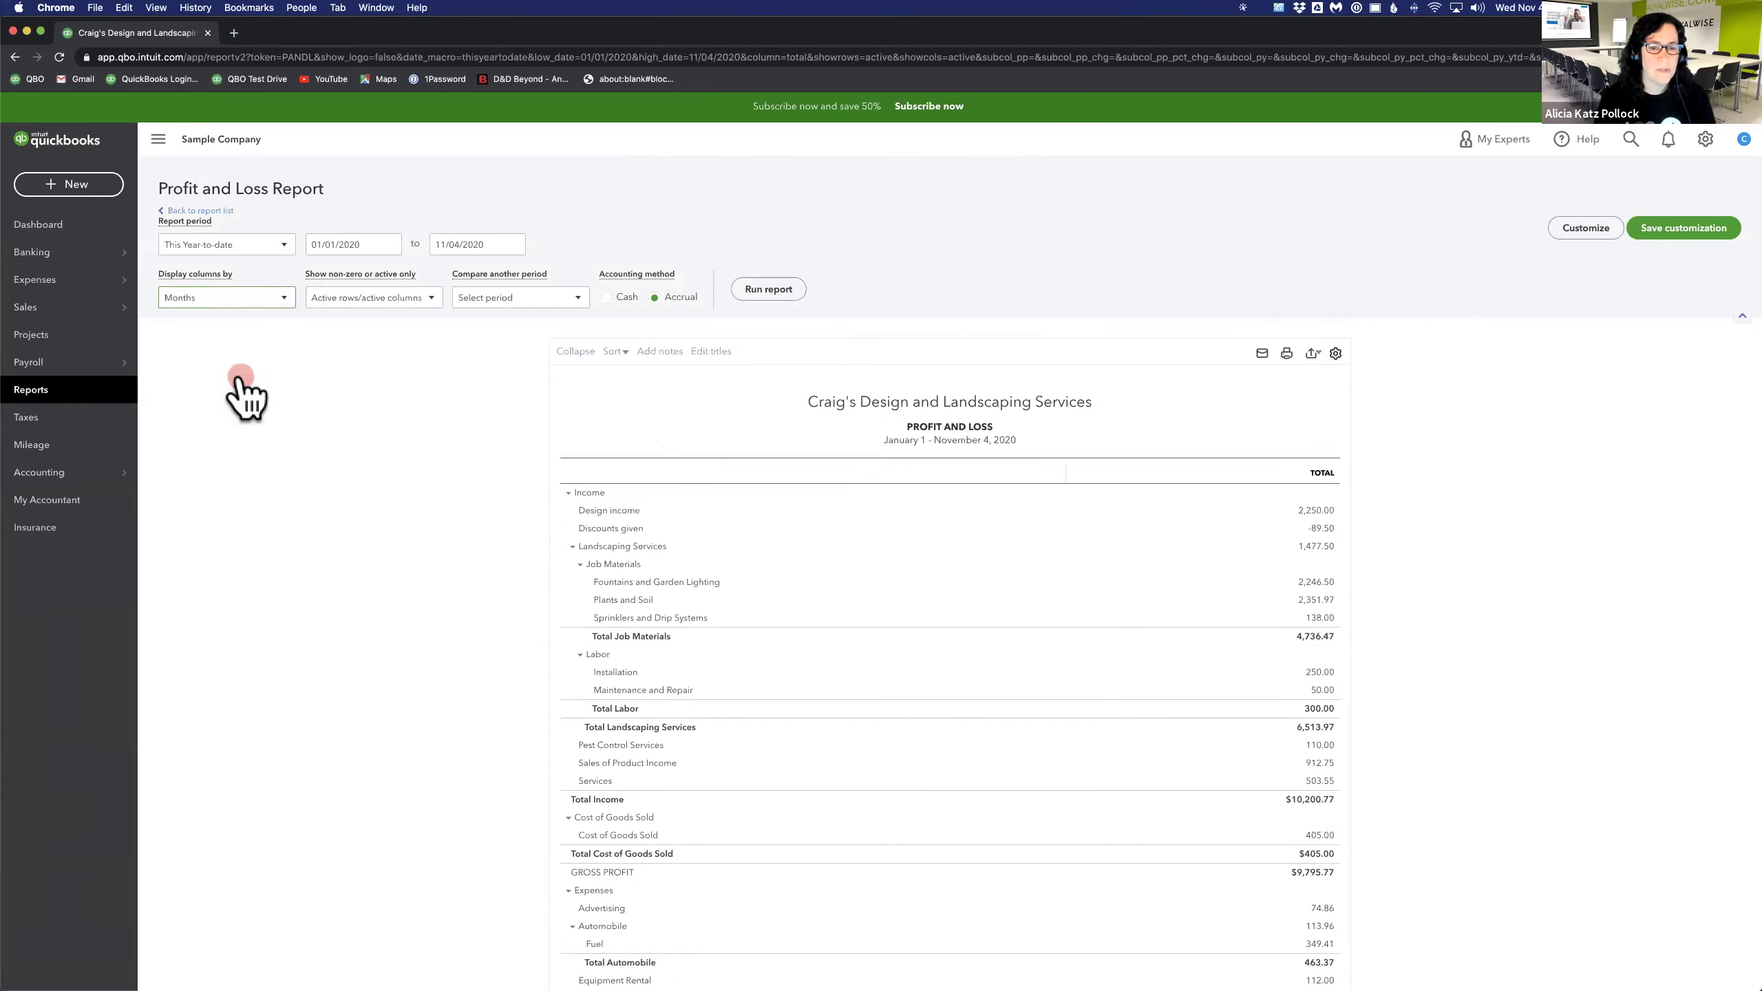
left_click(752, 291)
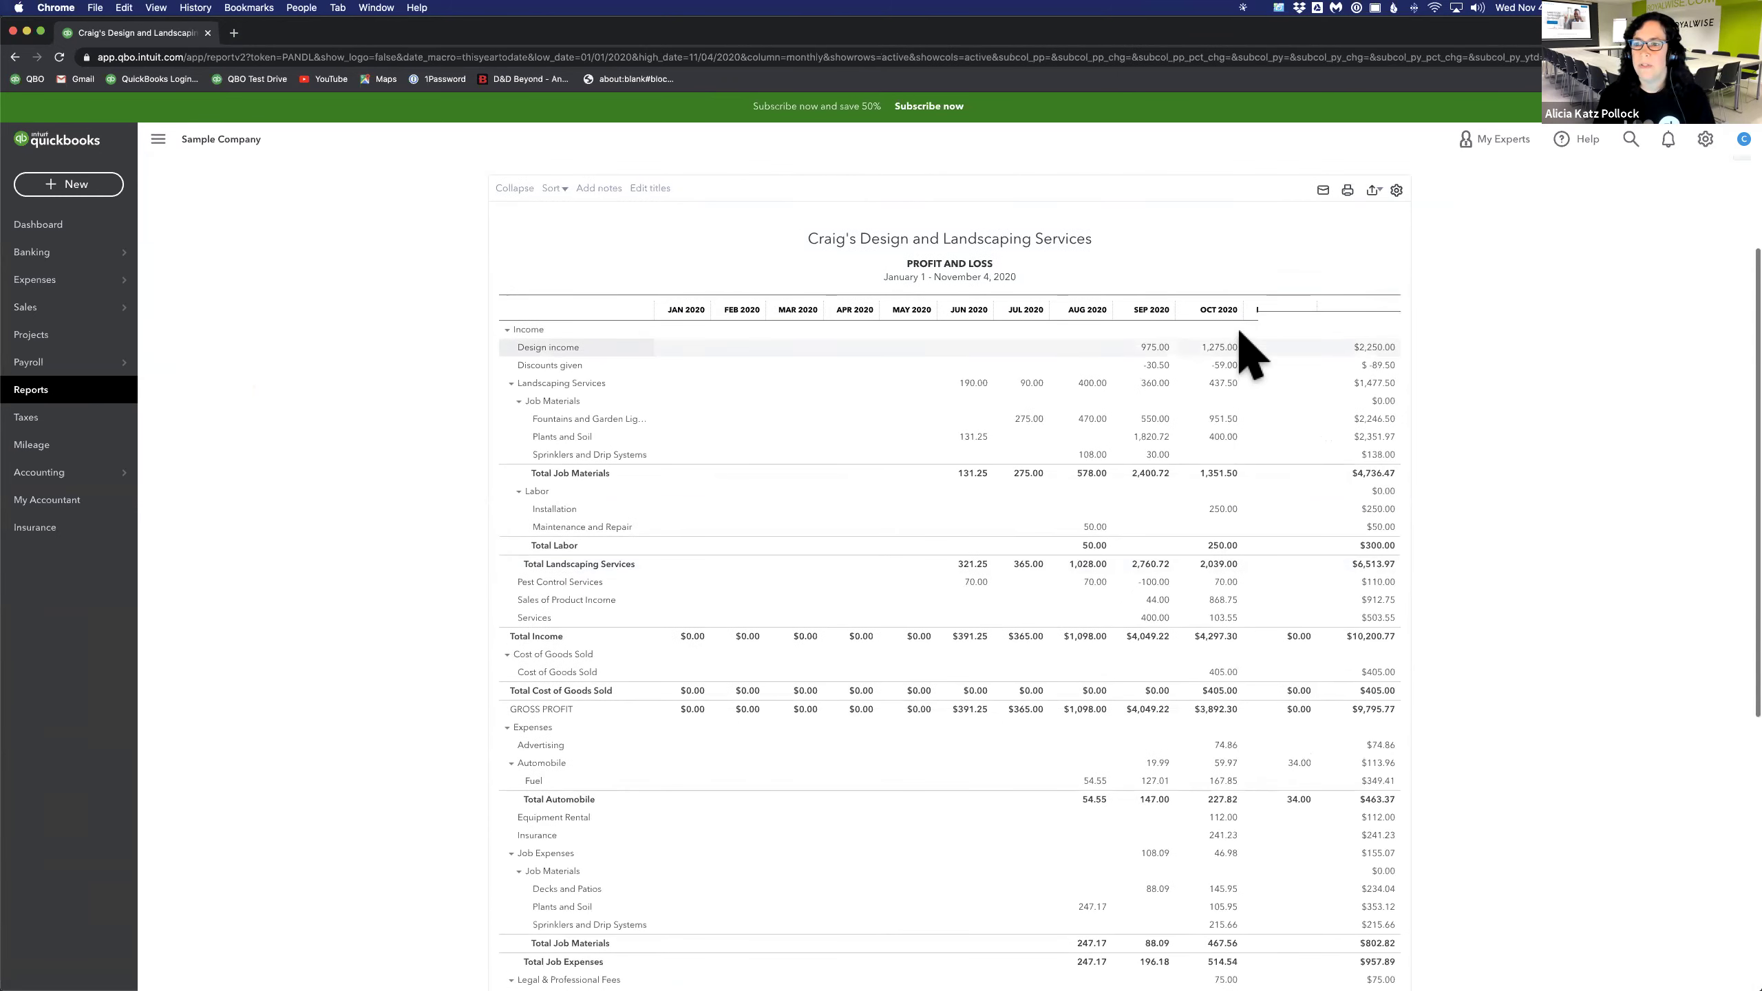
Step: Save the customization as the custom report 'Profit and Loss by Month'
left_click(1690, 229)
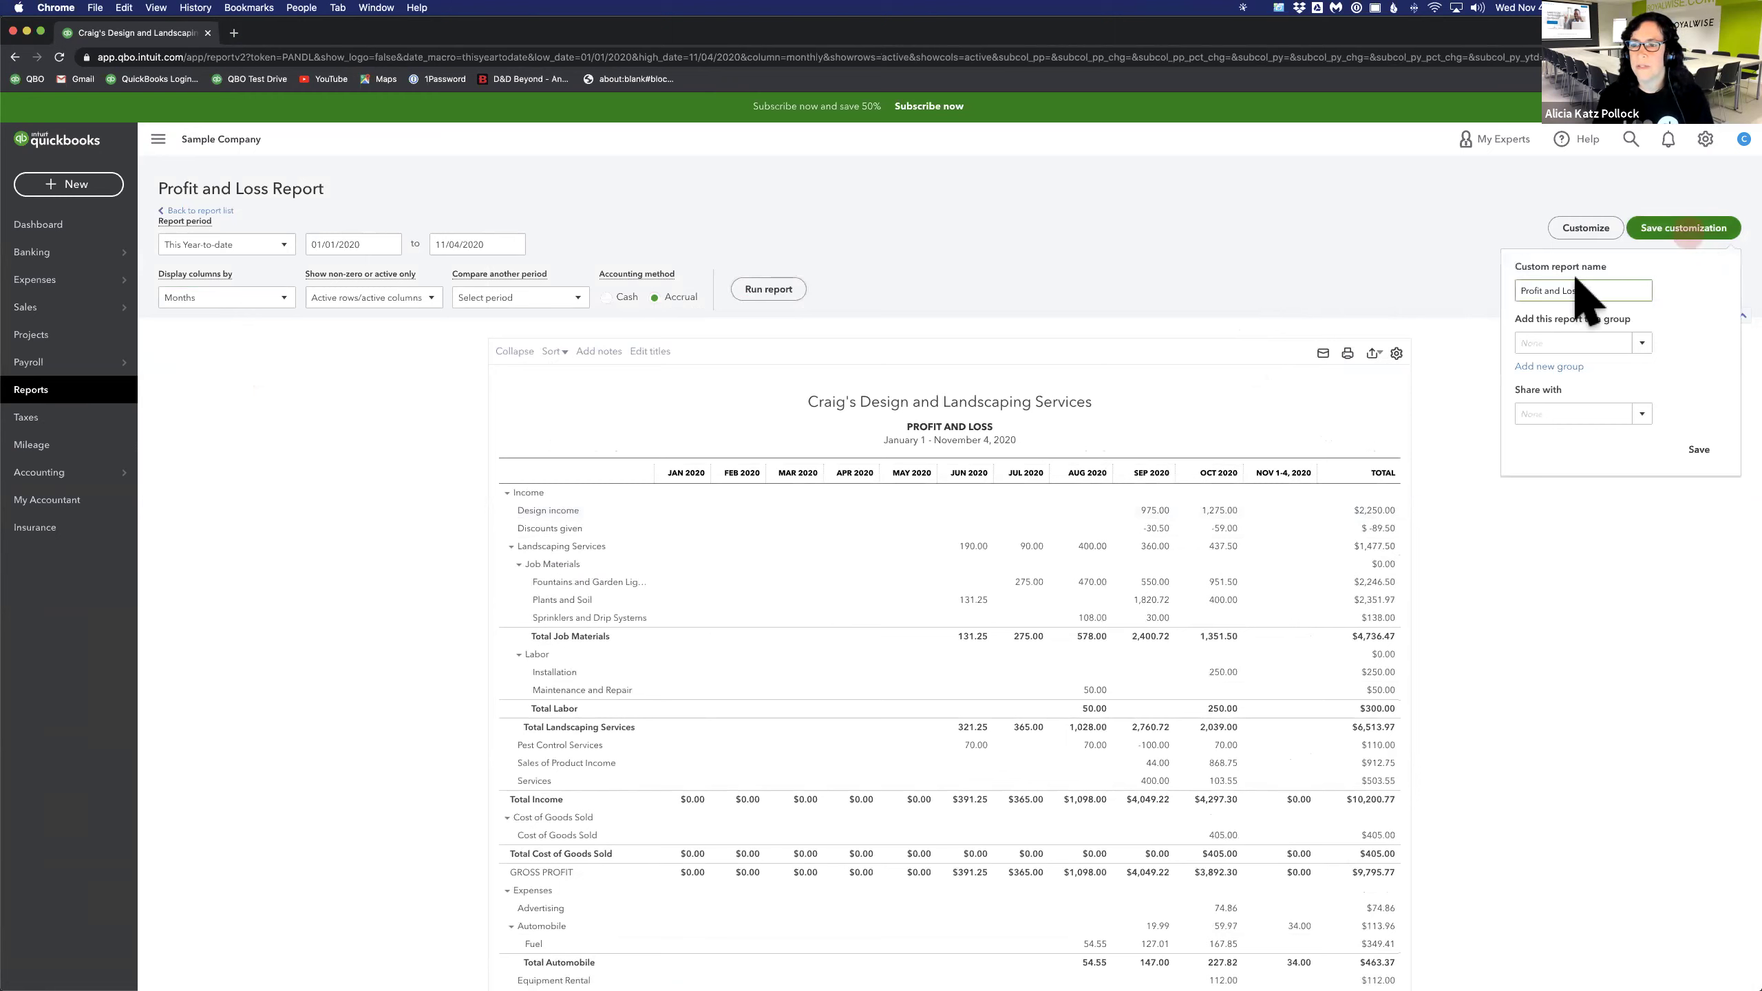
left_click(1598, 291)
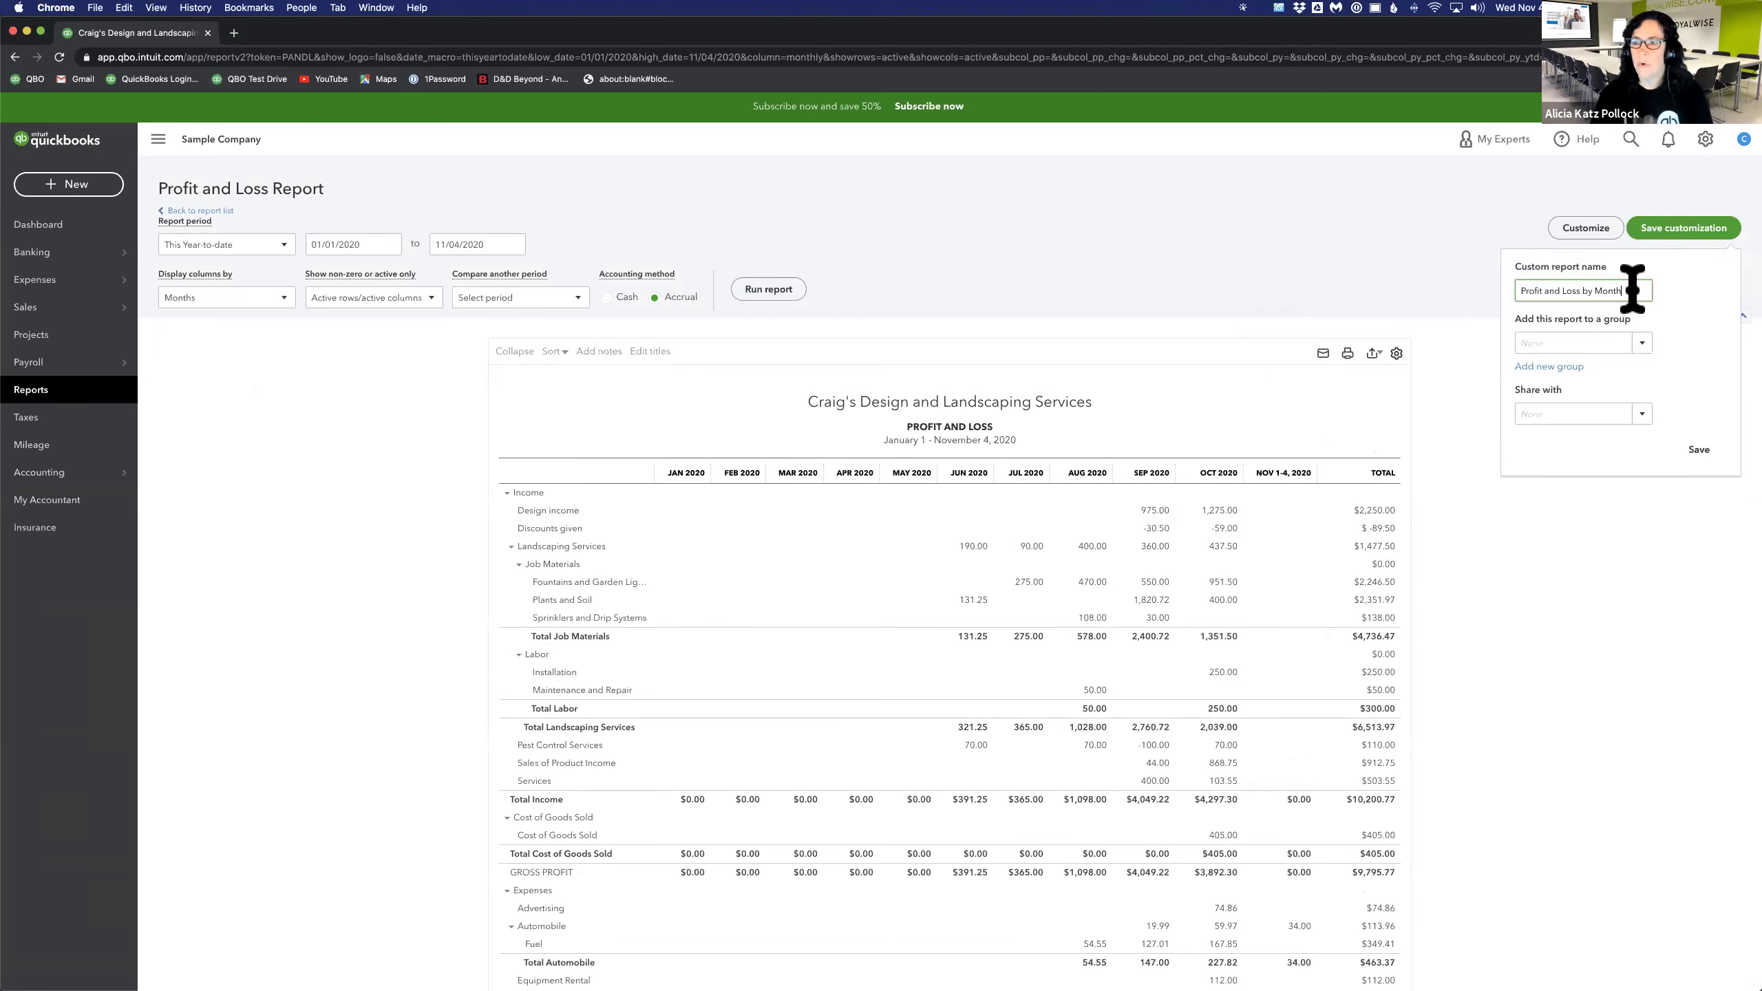
left_click(1598, 347)
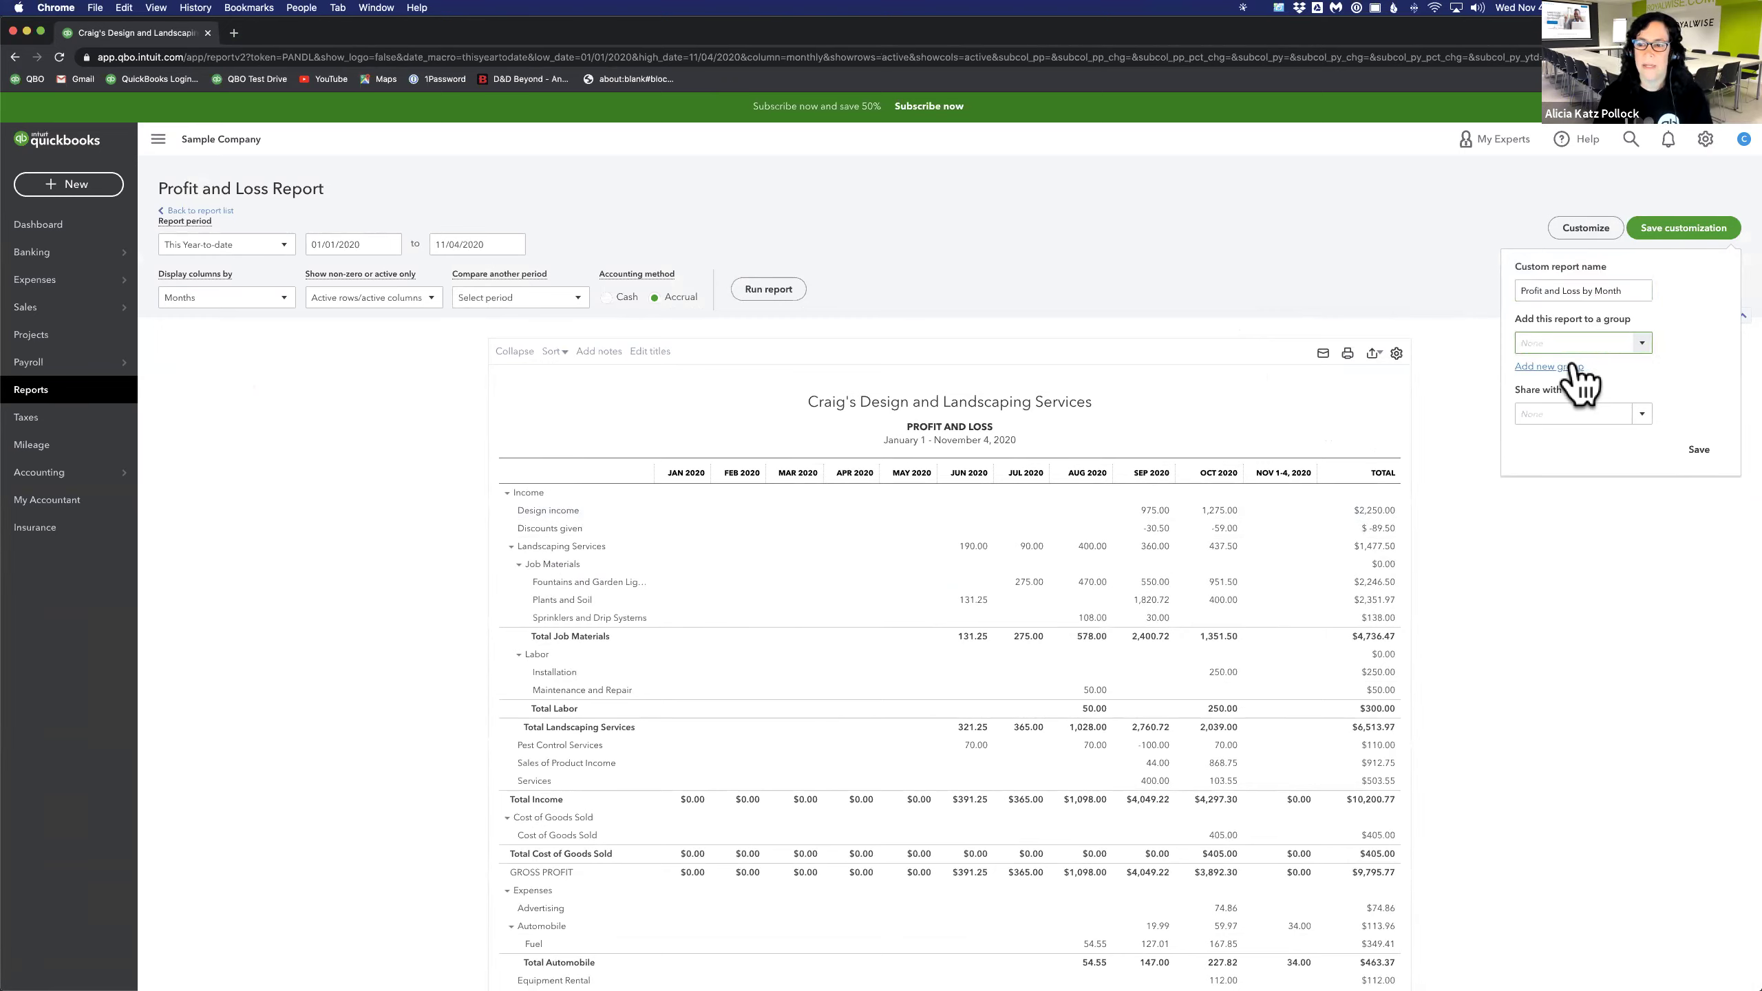
left_click(1703, 451)
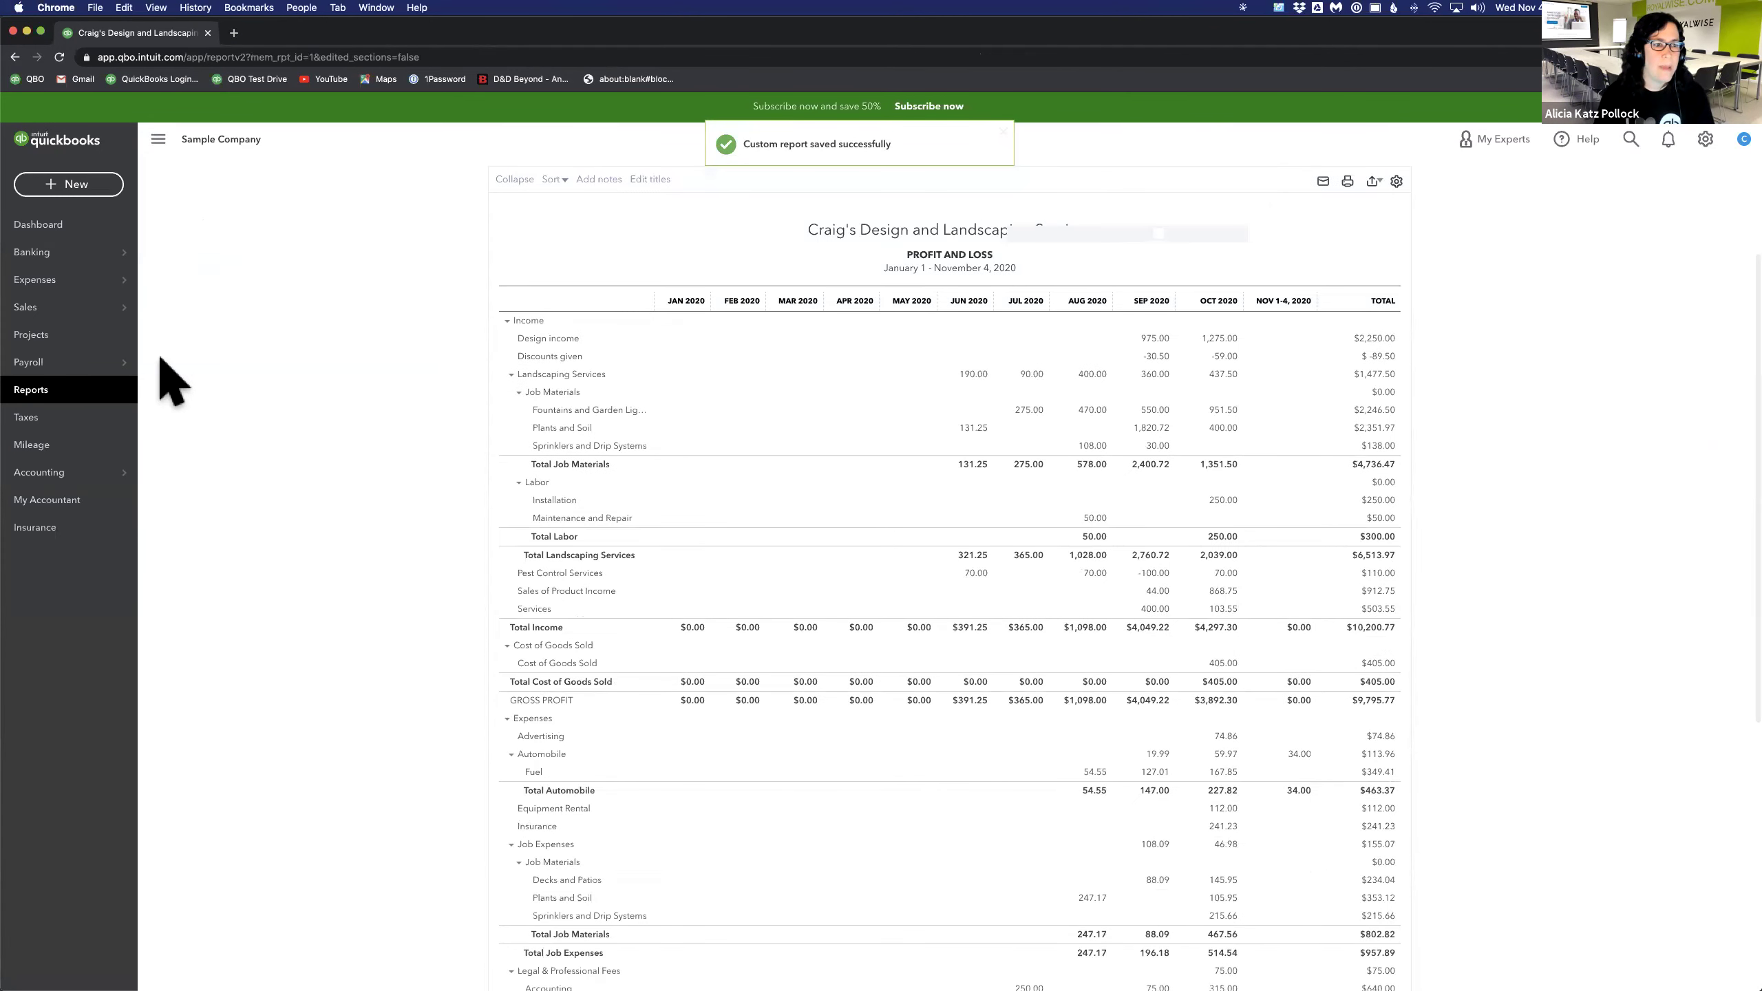
Step: Edit 'Profit and Loss by Month' from the Custom reports tab's Action menu
left_click(50, 390)
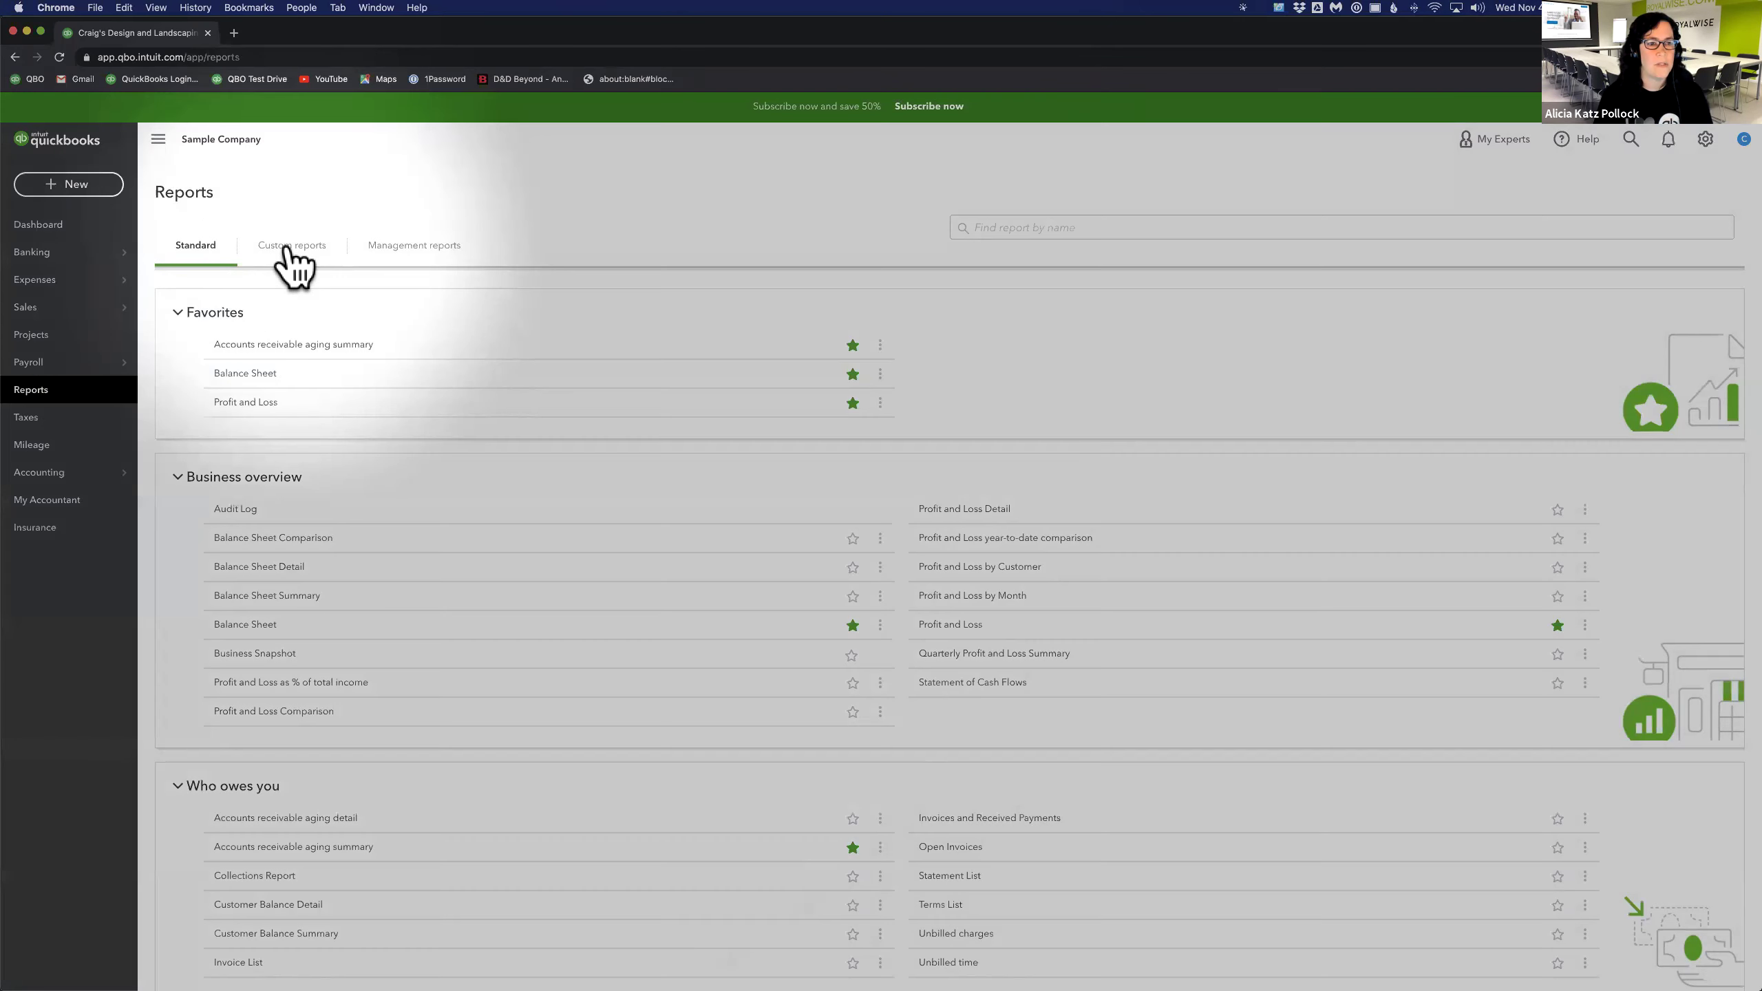
left_click(289, 247)
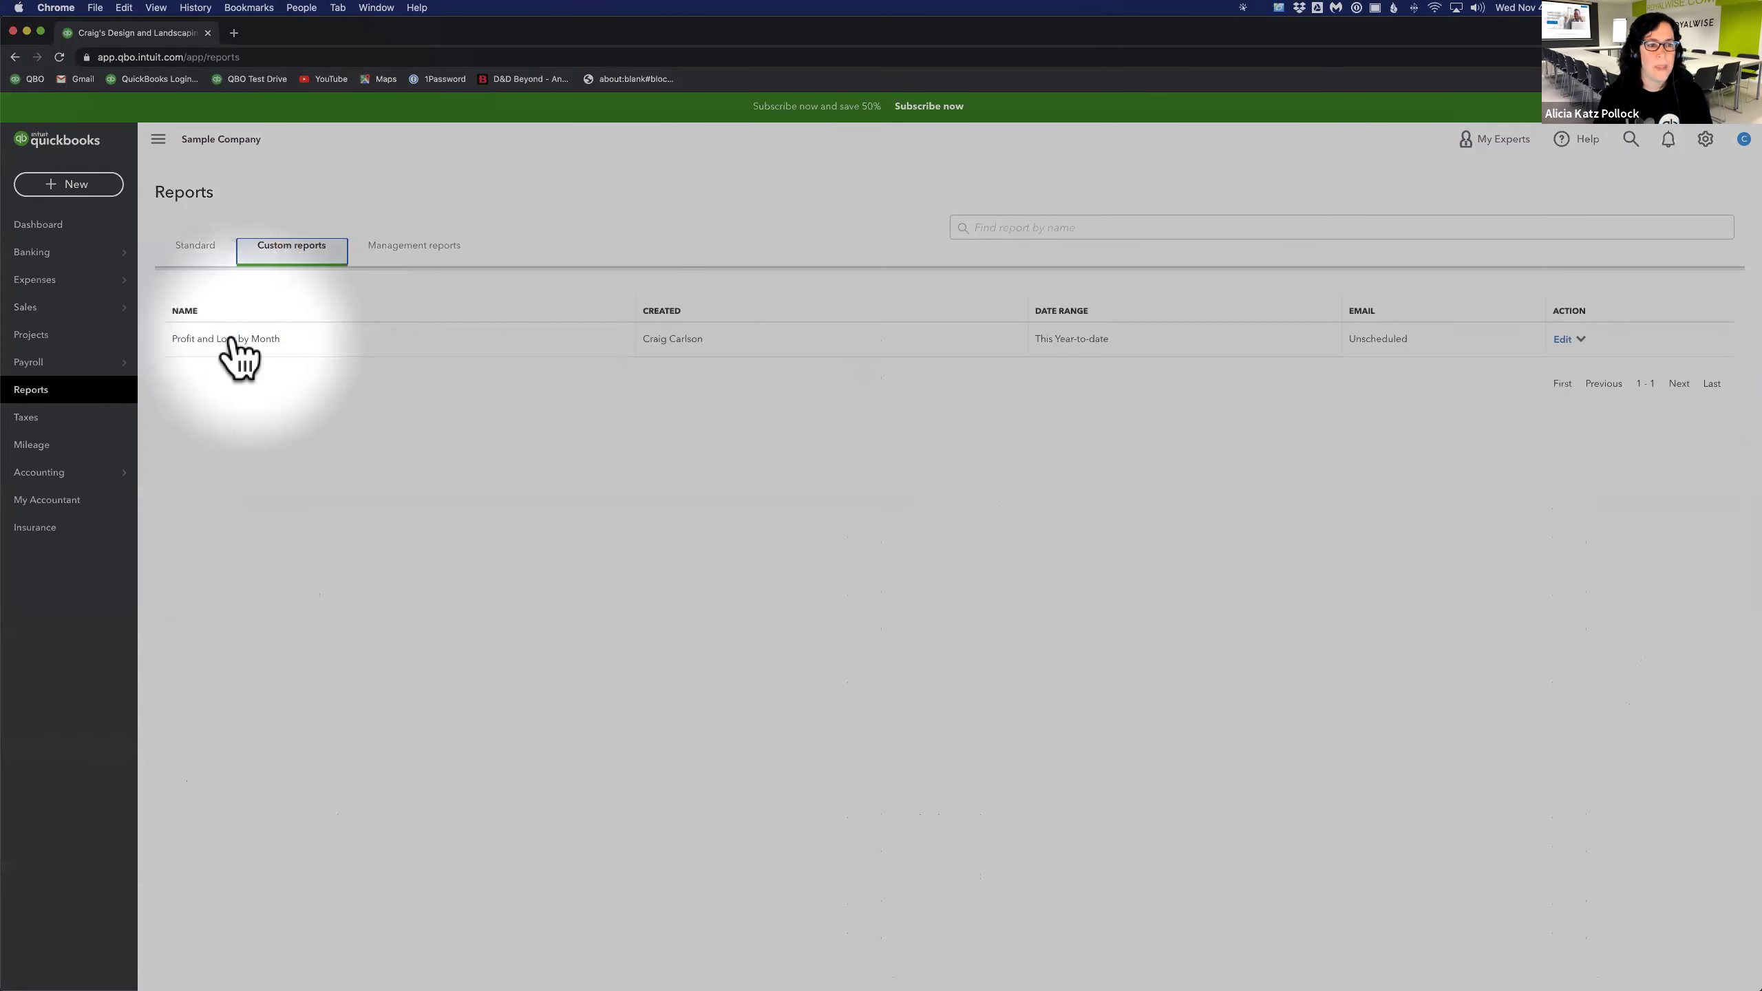
left_click(1579, 339)
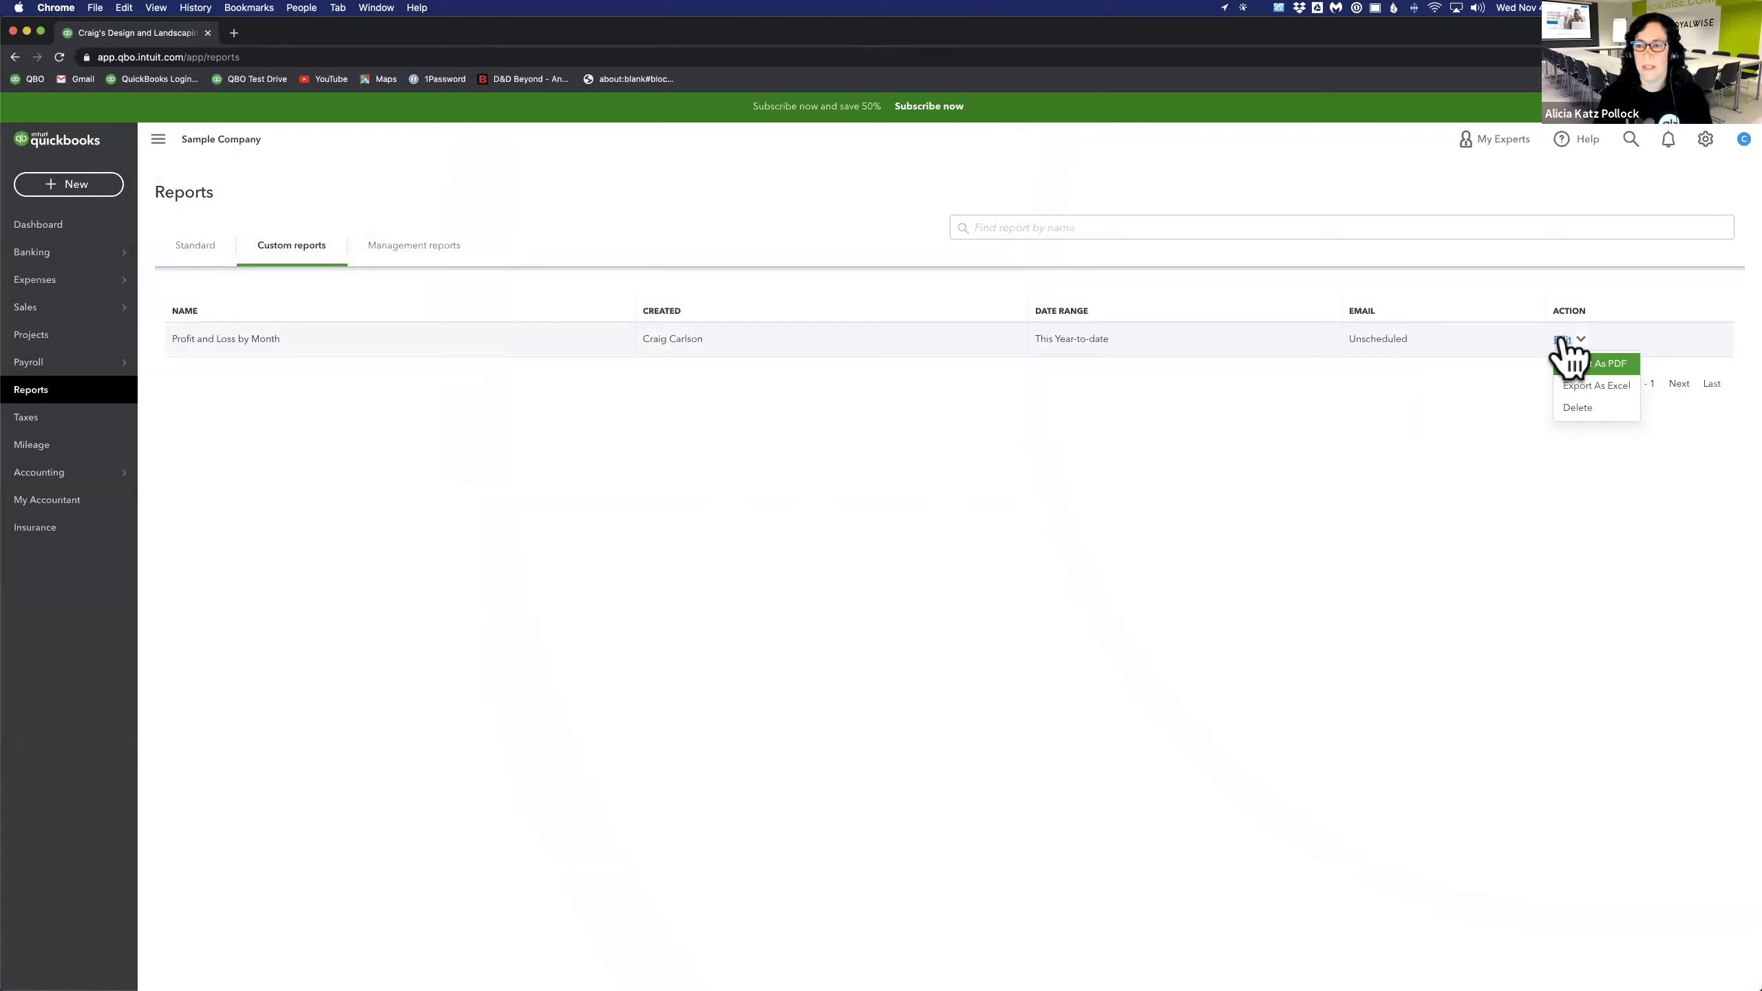
left_click(1561, 339)
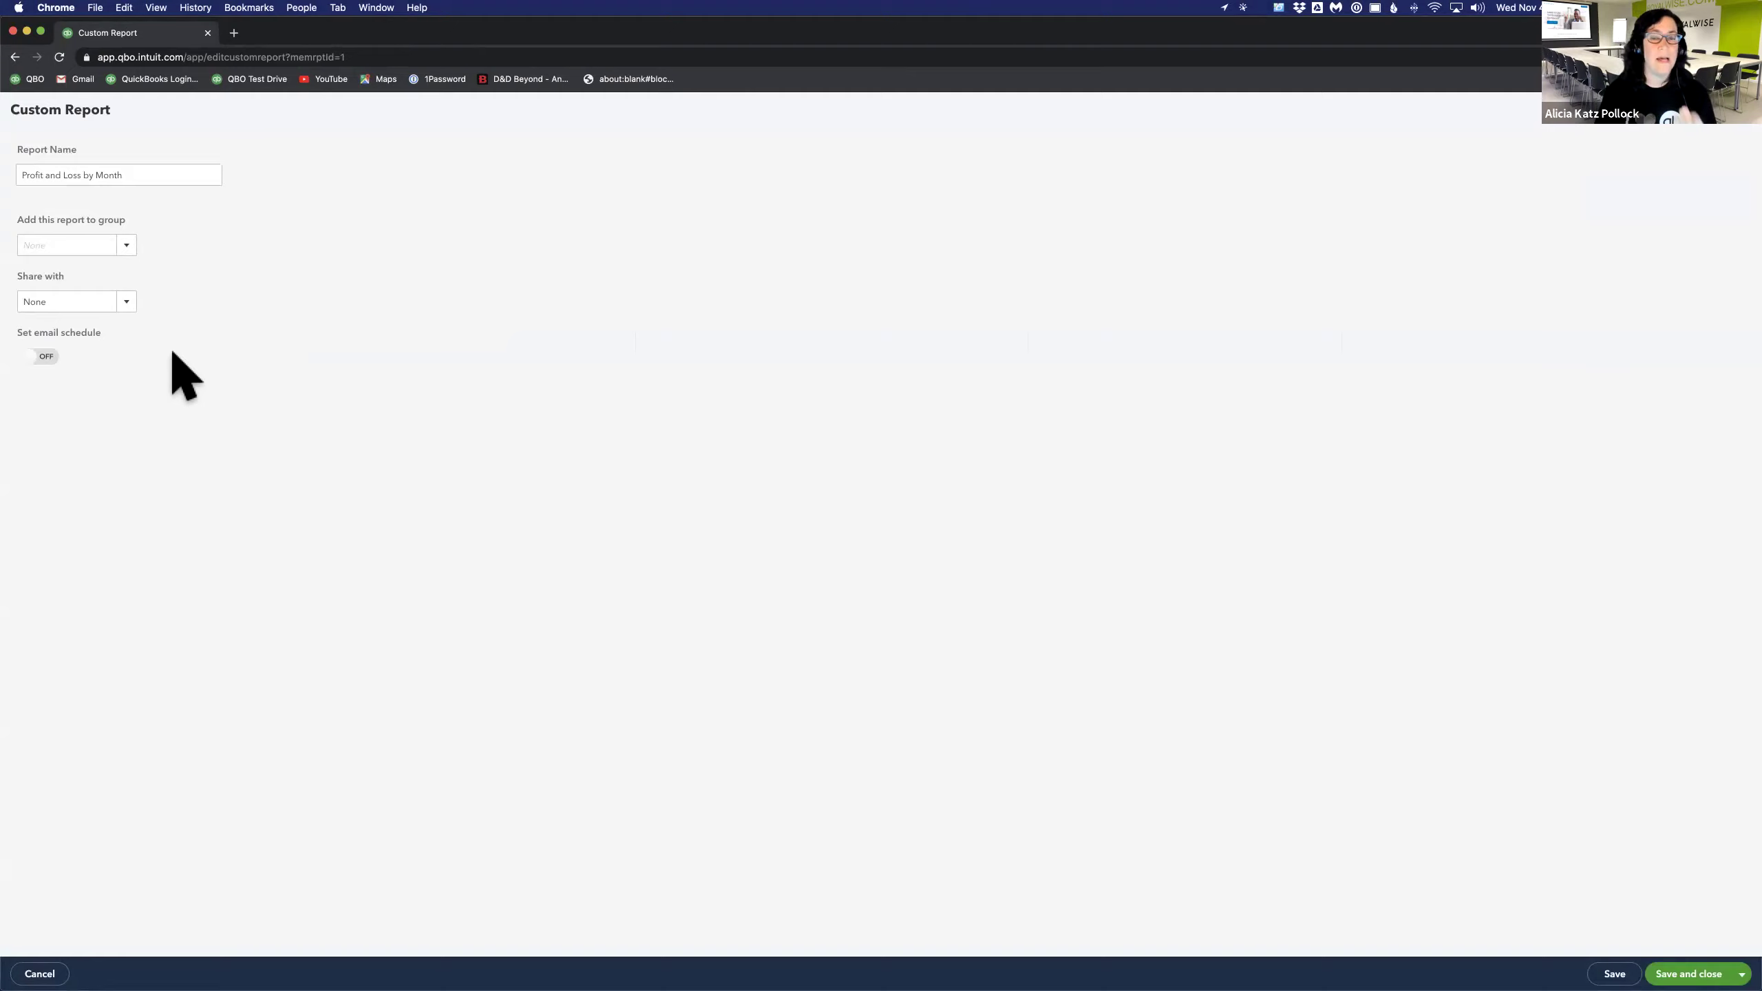
Step: Turn on the email schedule, repeating Monthly on day 15th
left_click(126, 245)
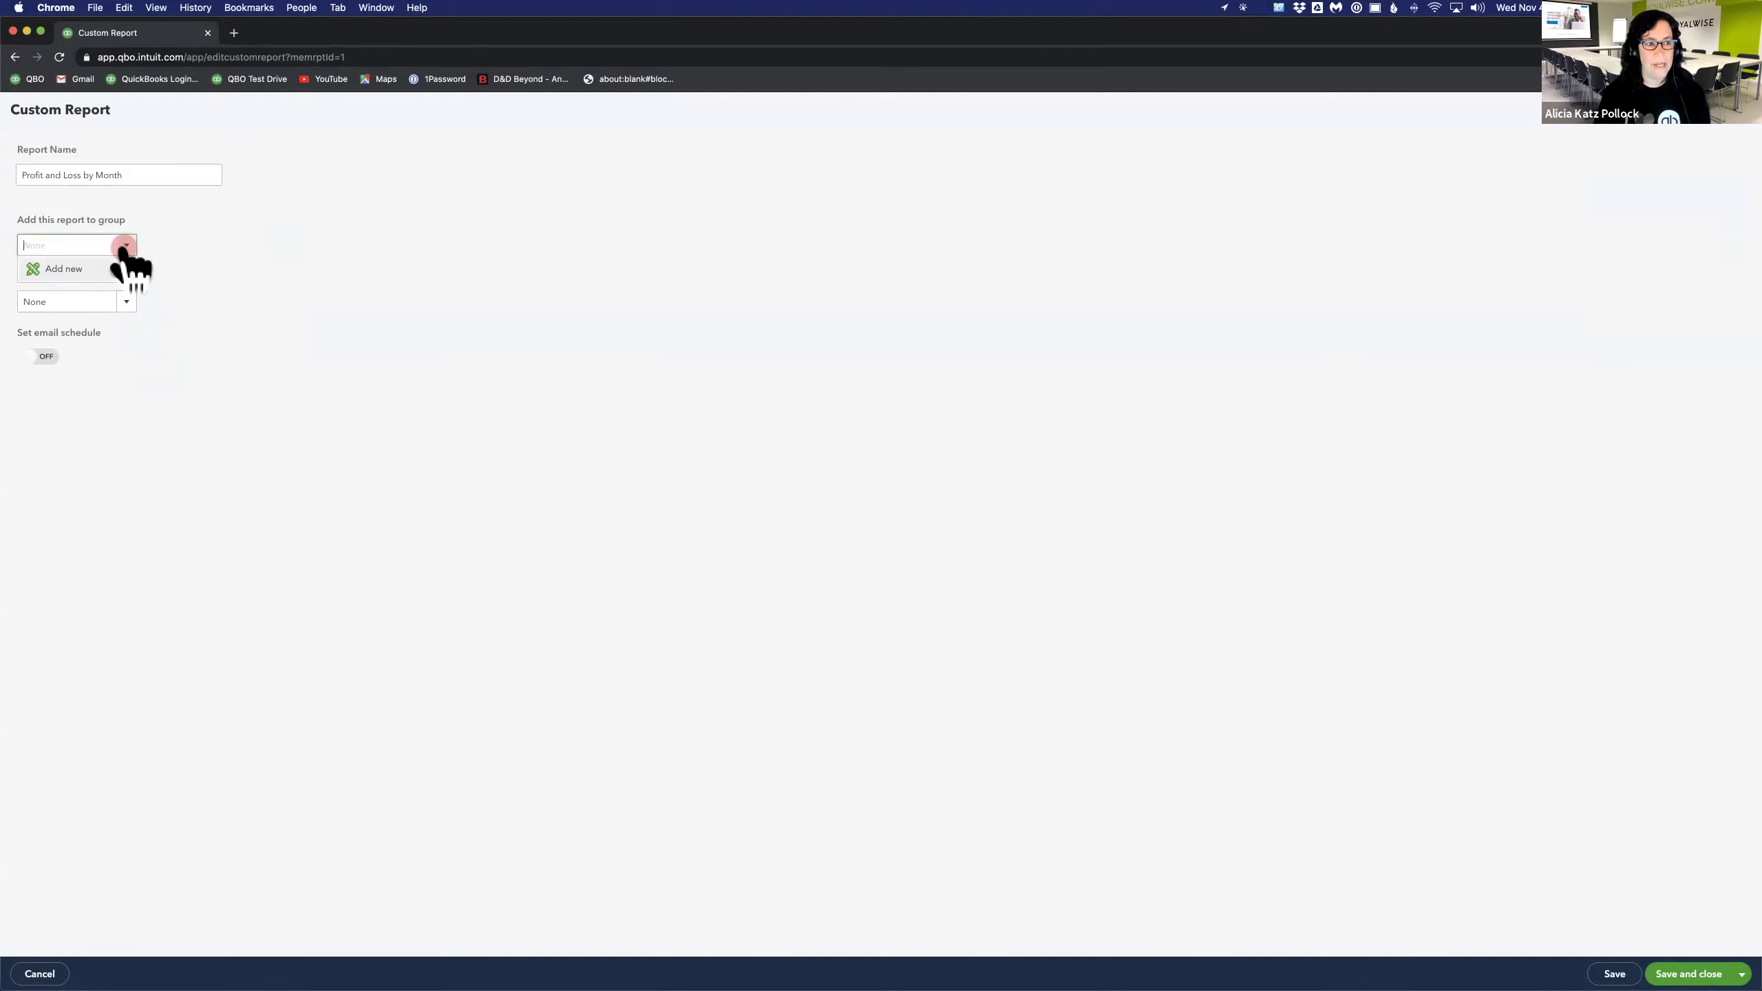
left_click(170, 245)
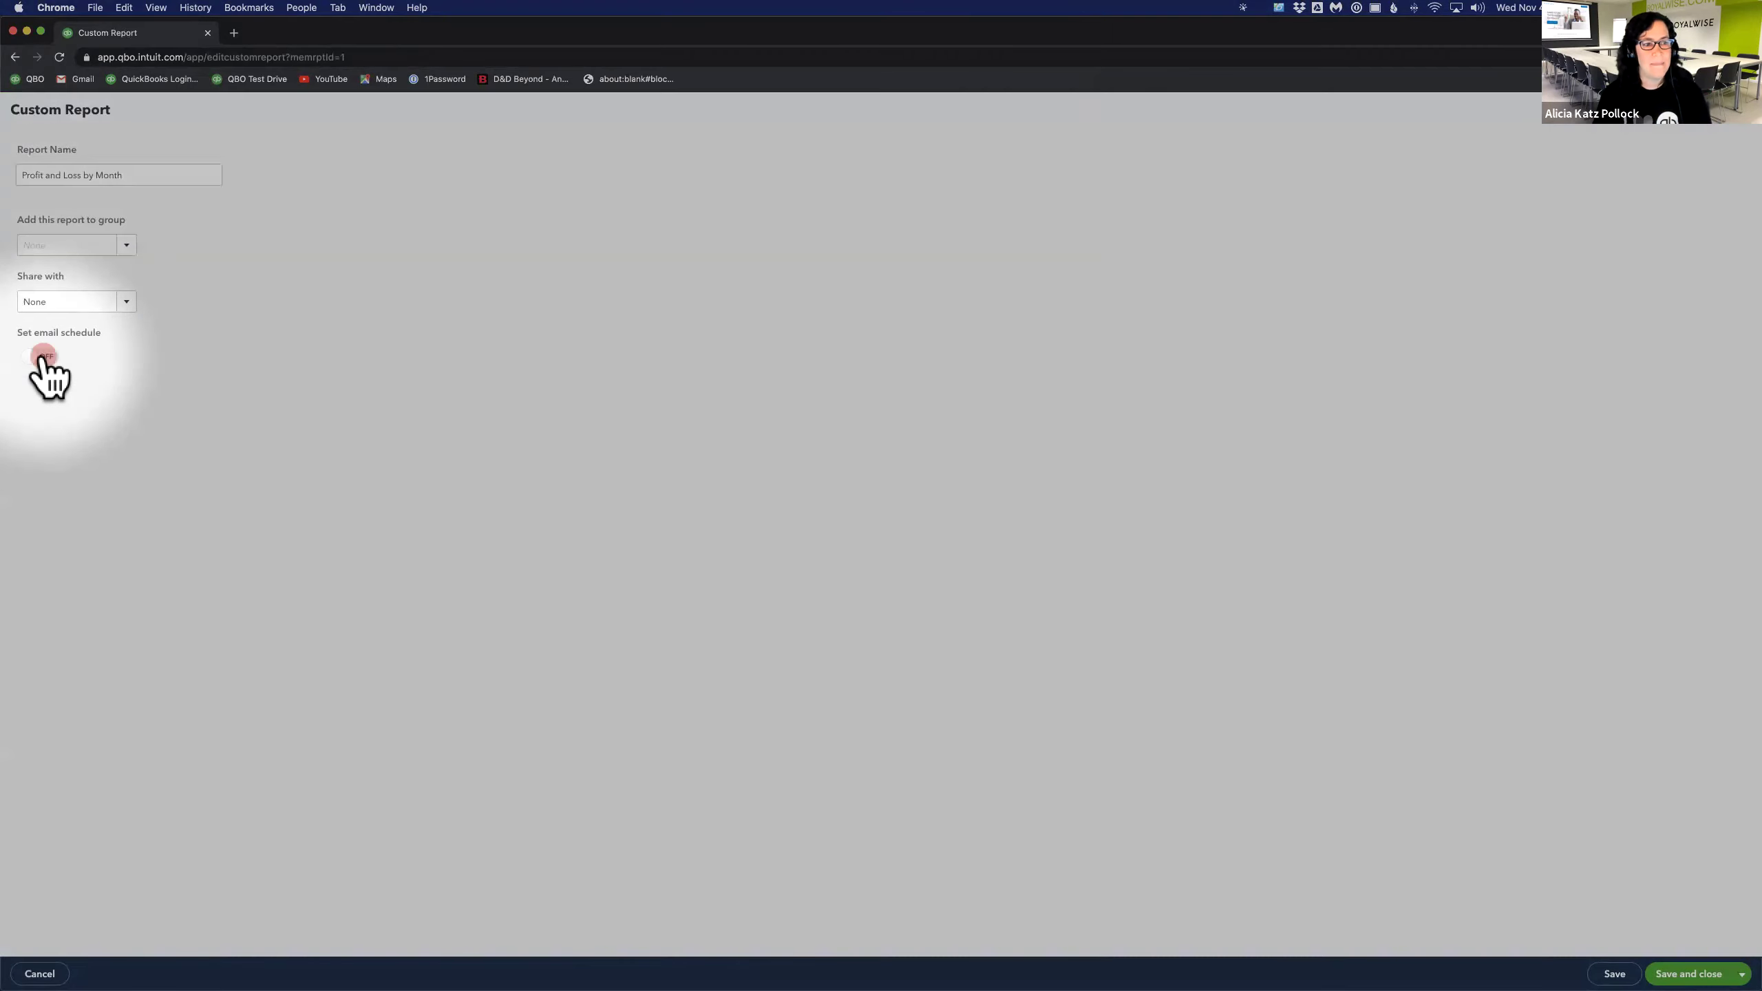
left_click(43, 355)
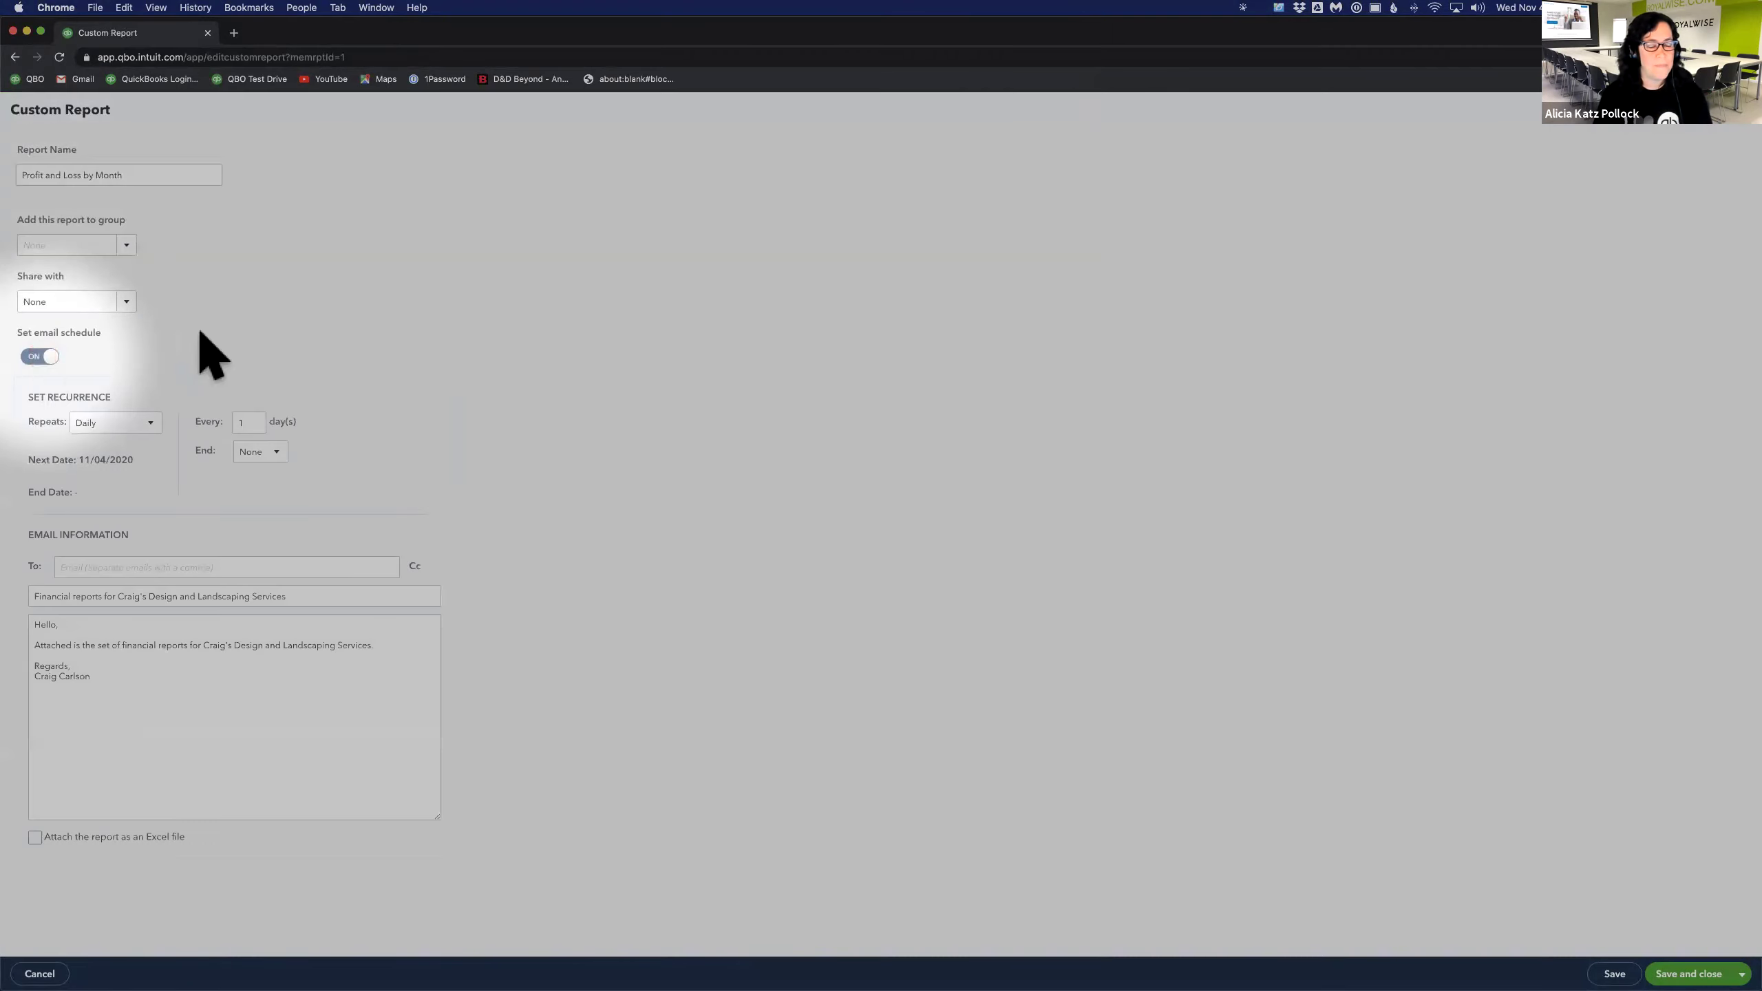
left_click(147, 425)
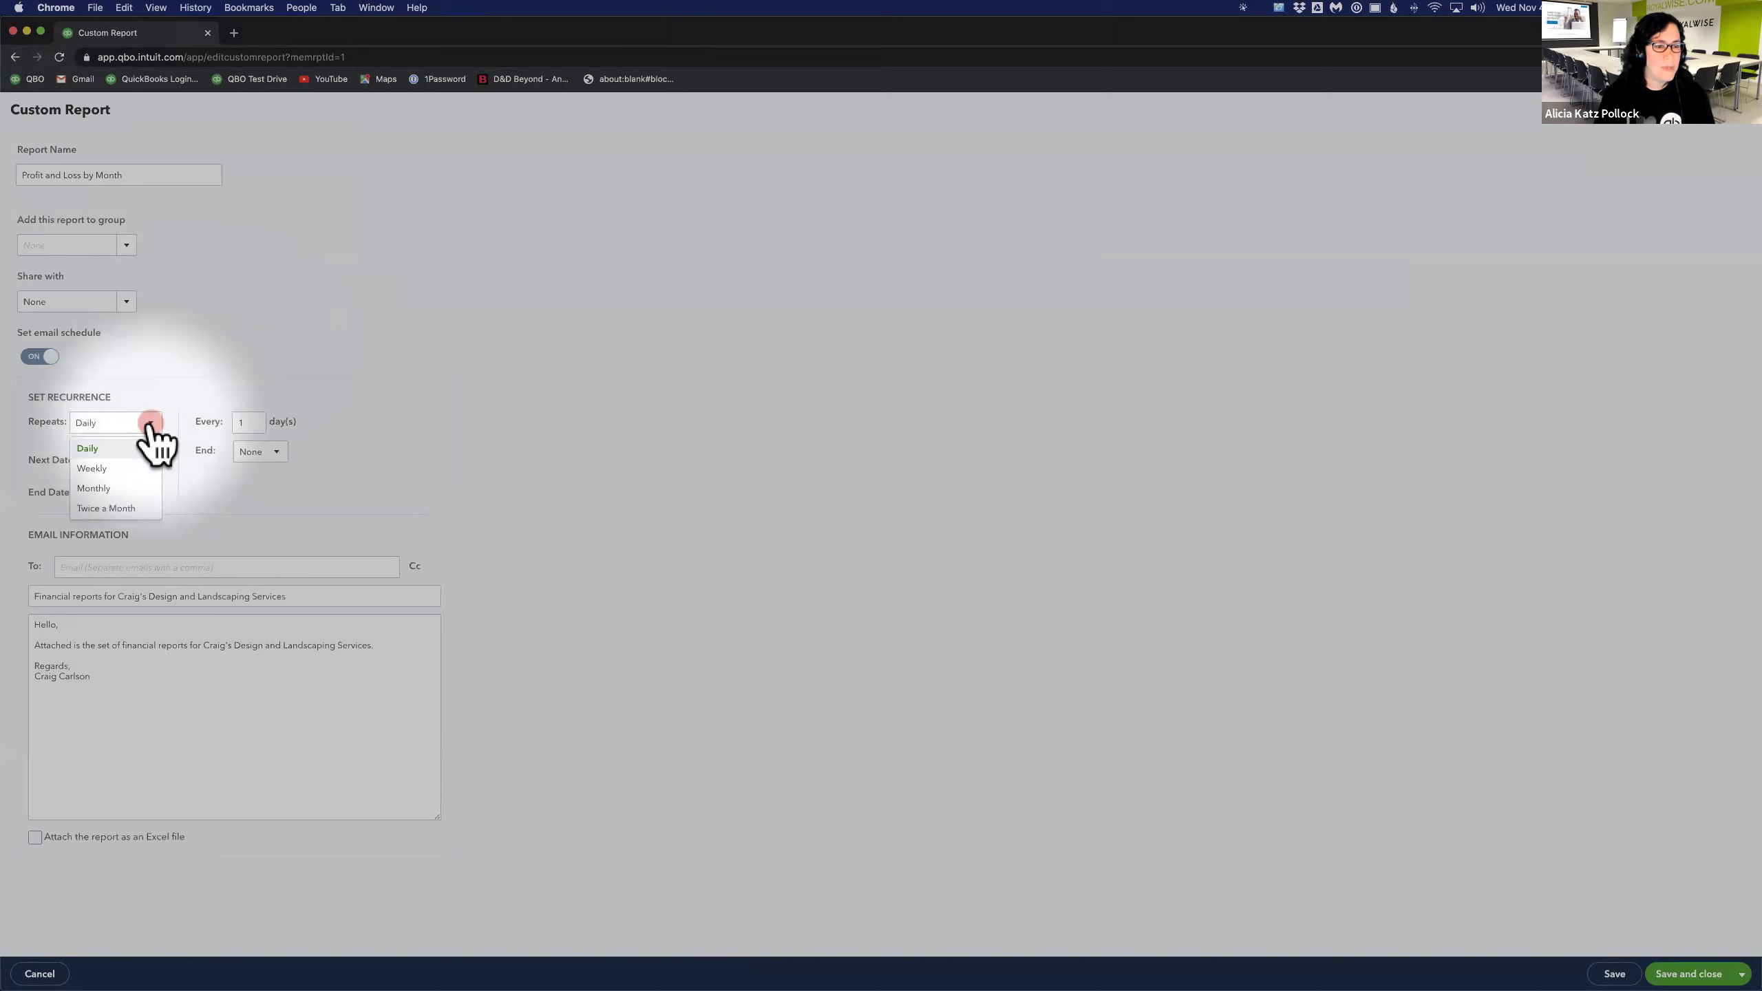
left_click(111, 488)
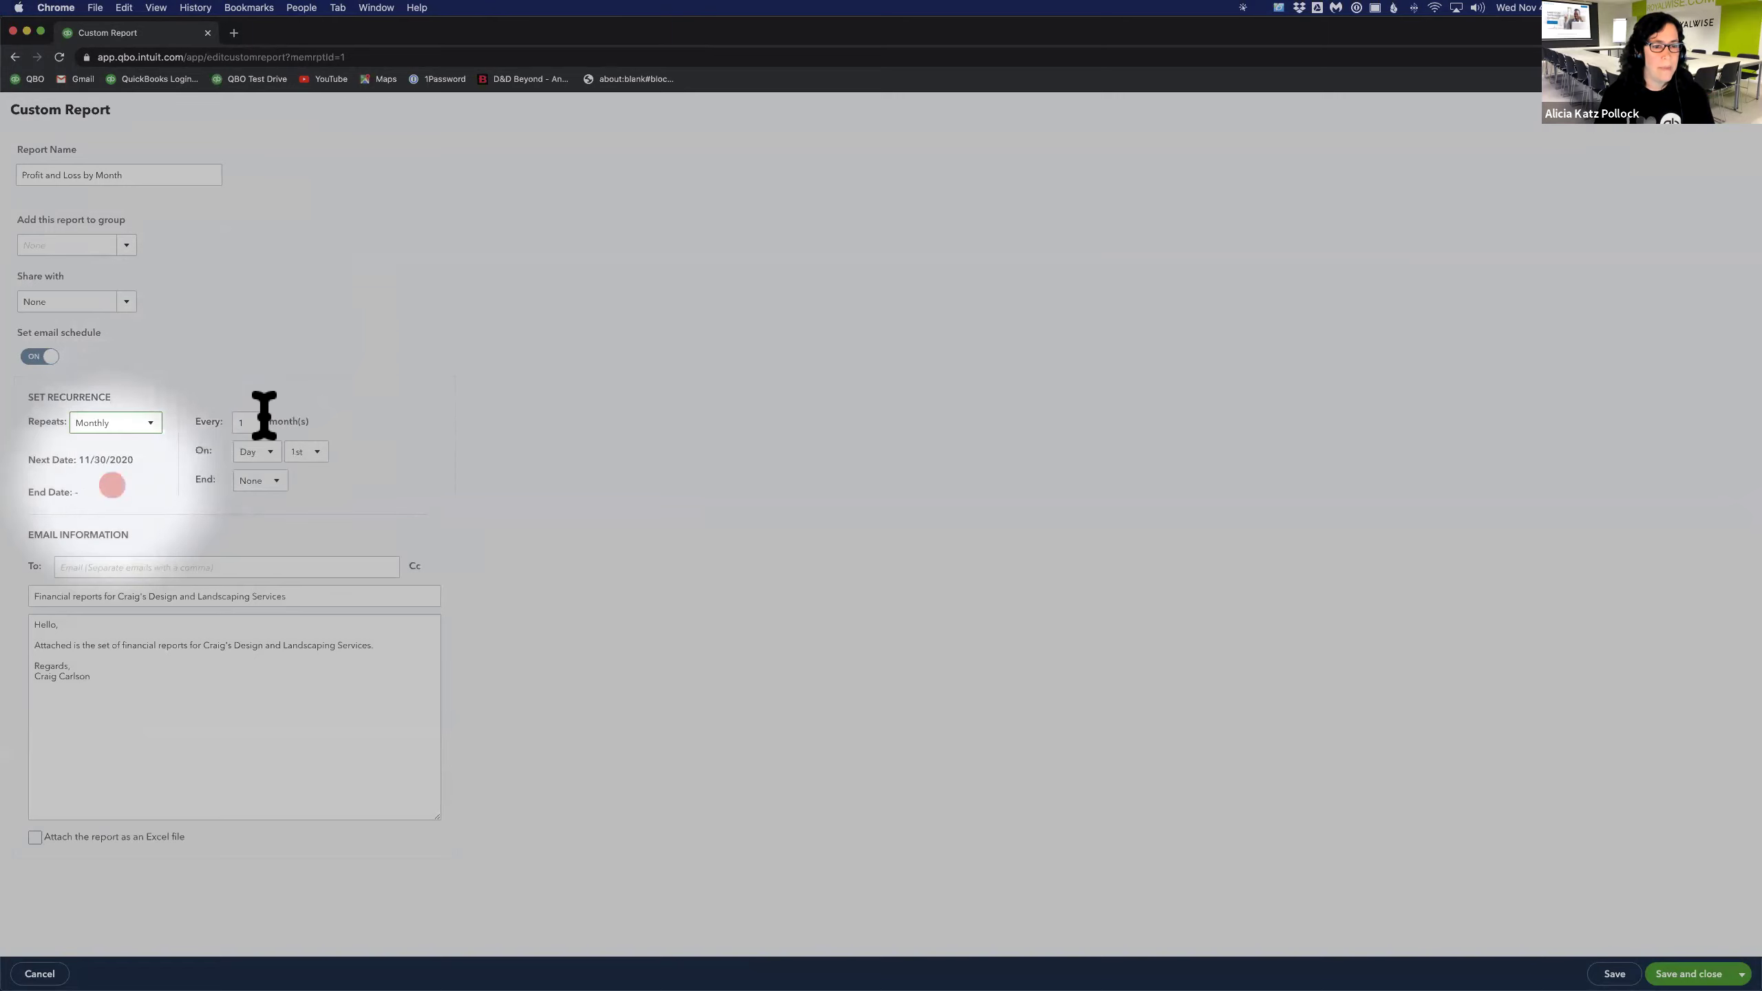
left_click(318, 451)
scroll(316, 624, "down", 3)
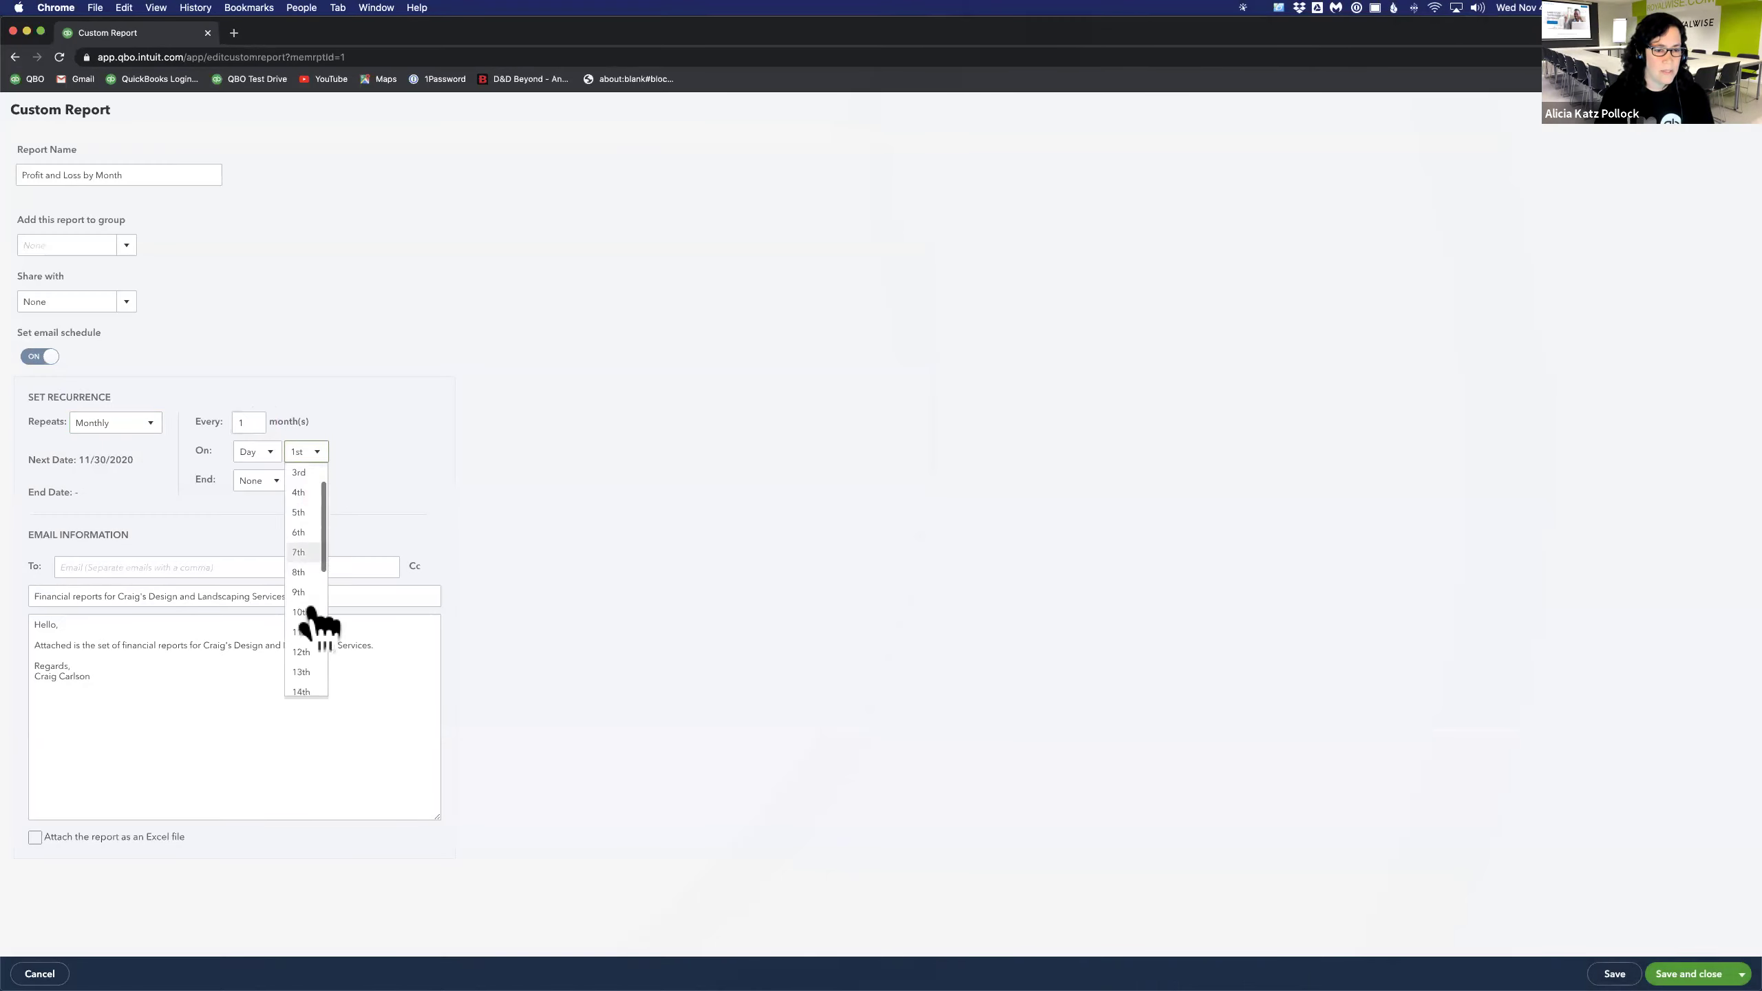
left_click(307, 637)
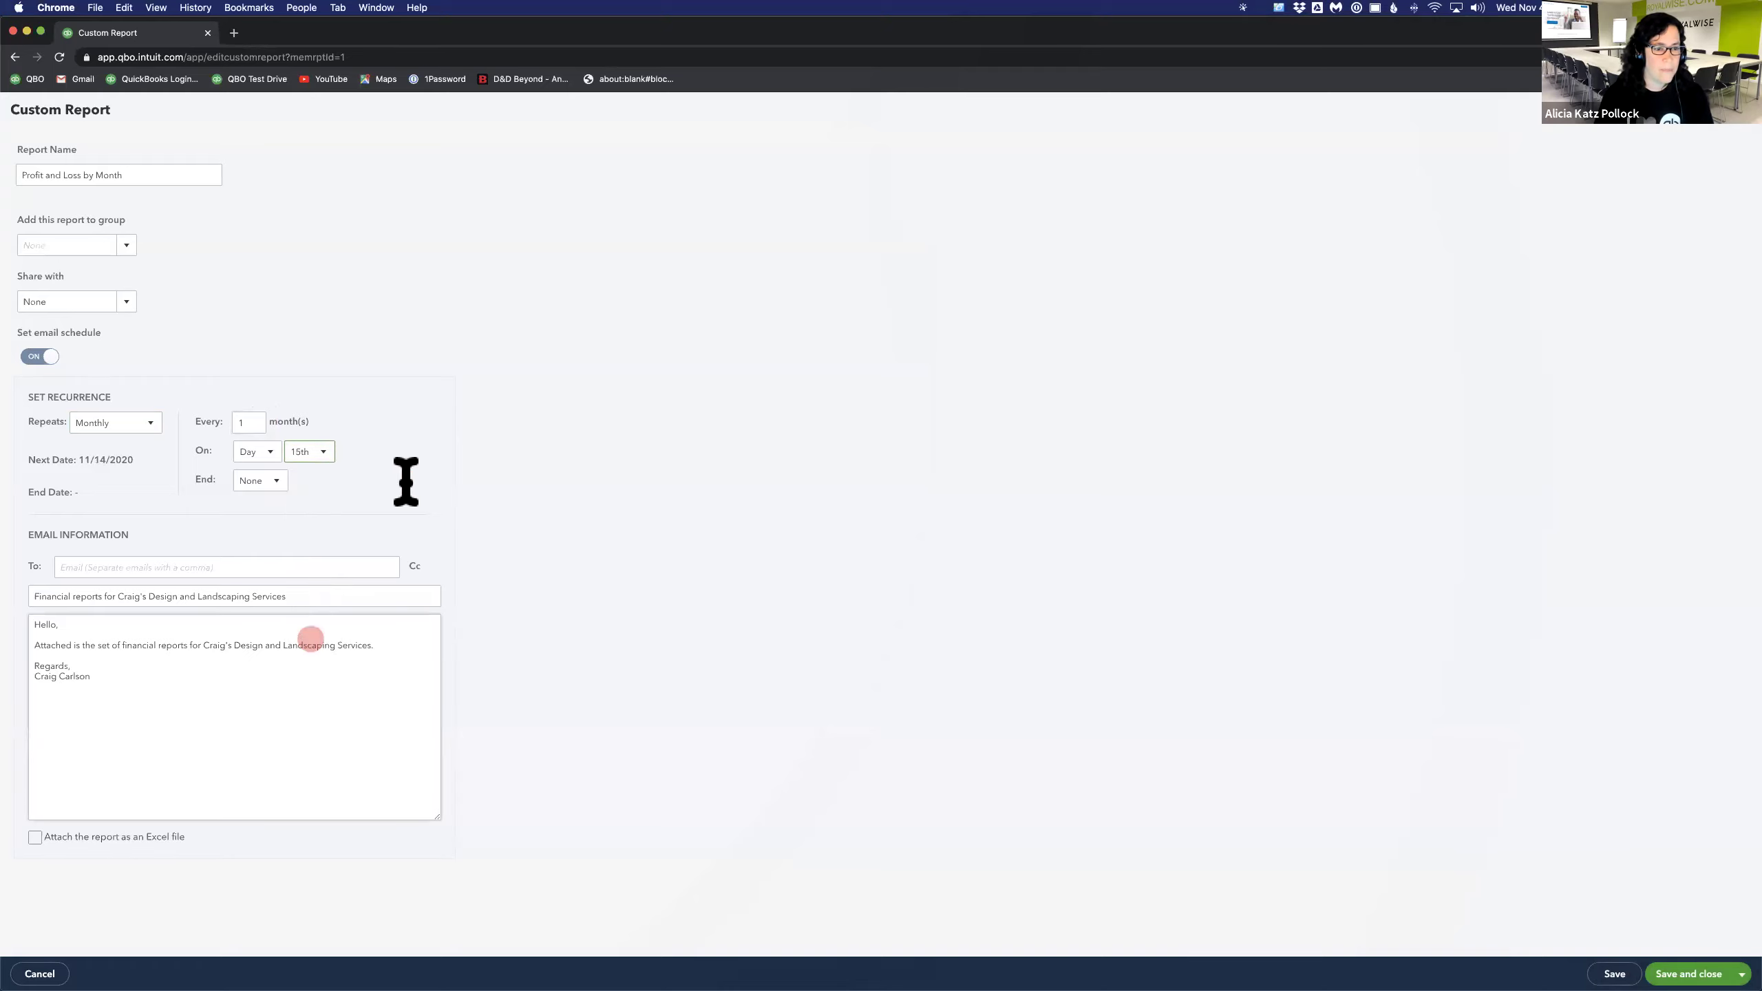
Step: Enter the recipient's e-mail address, attach the report as Excel, and save the schedule
left_click(165, 569)
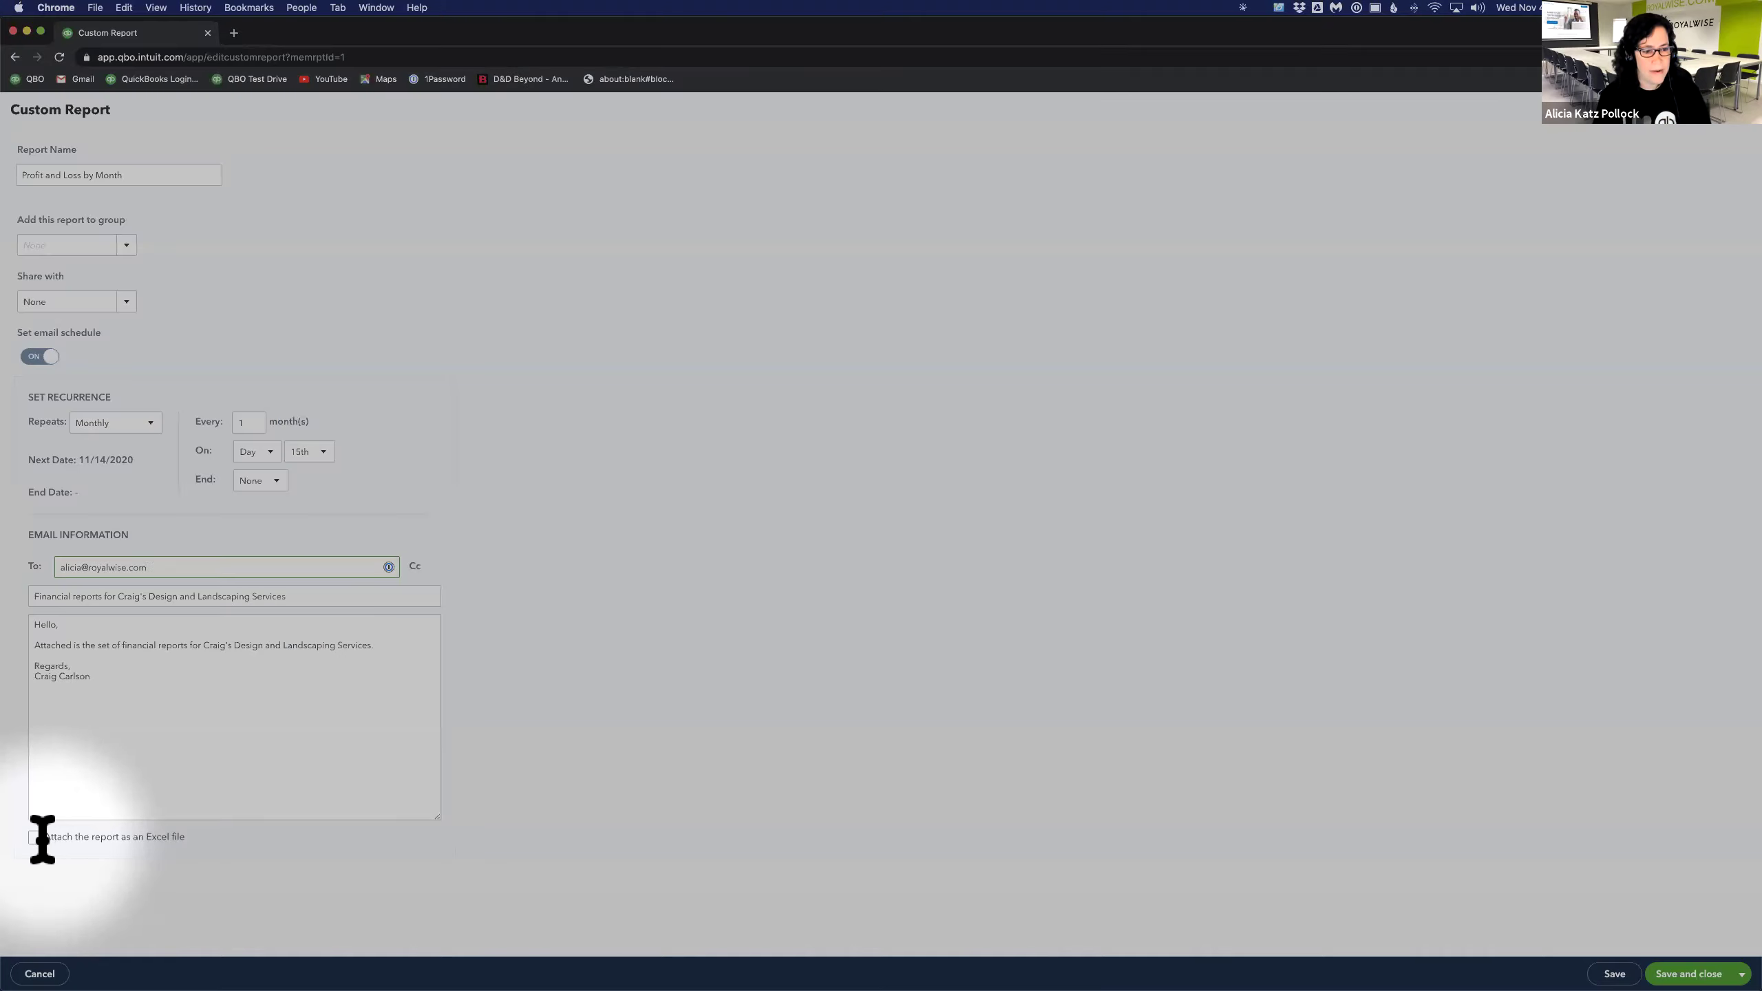
left_click(34, 837)
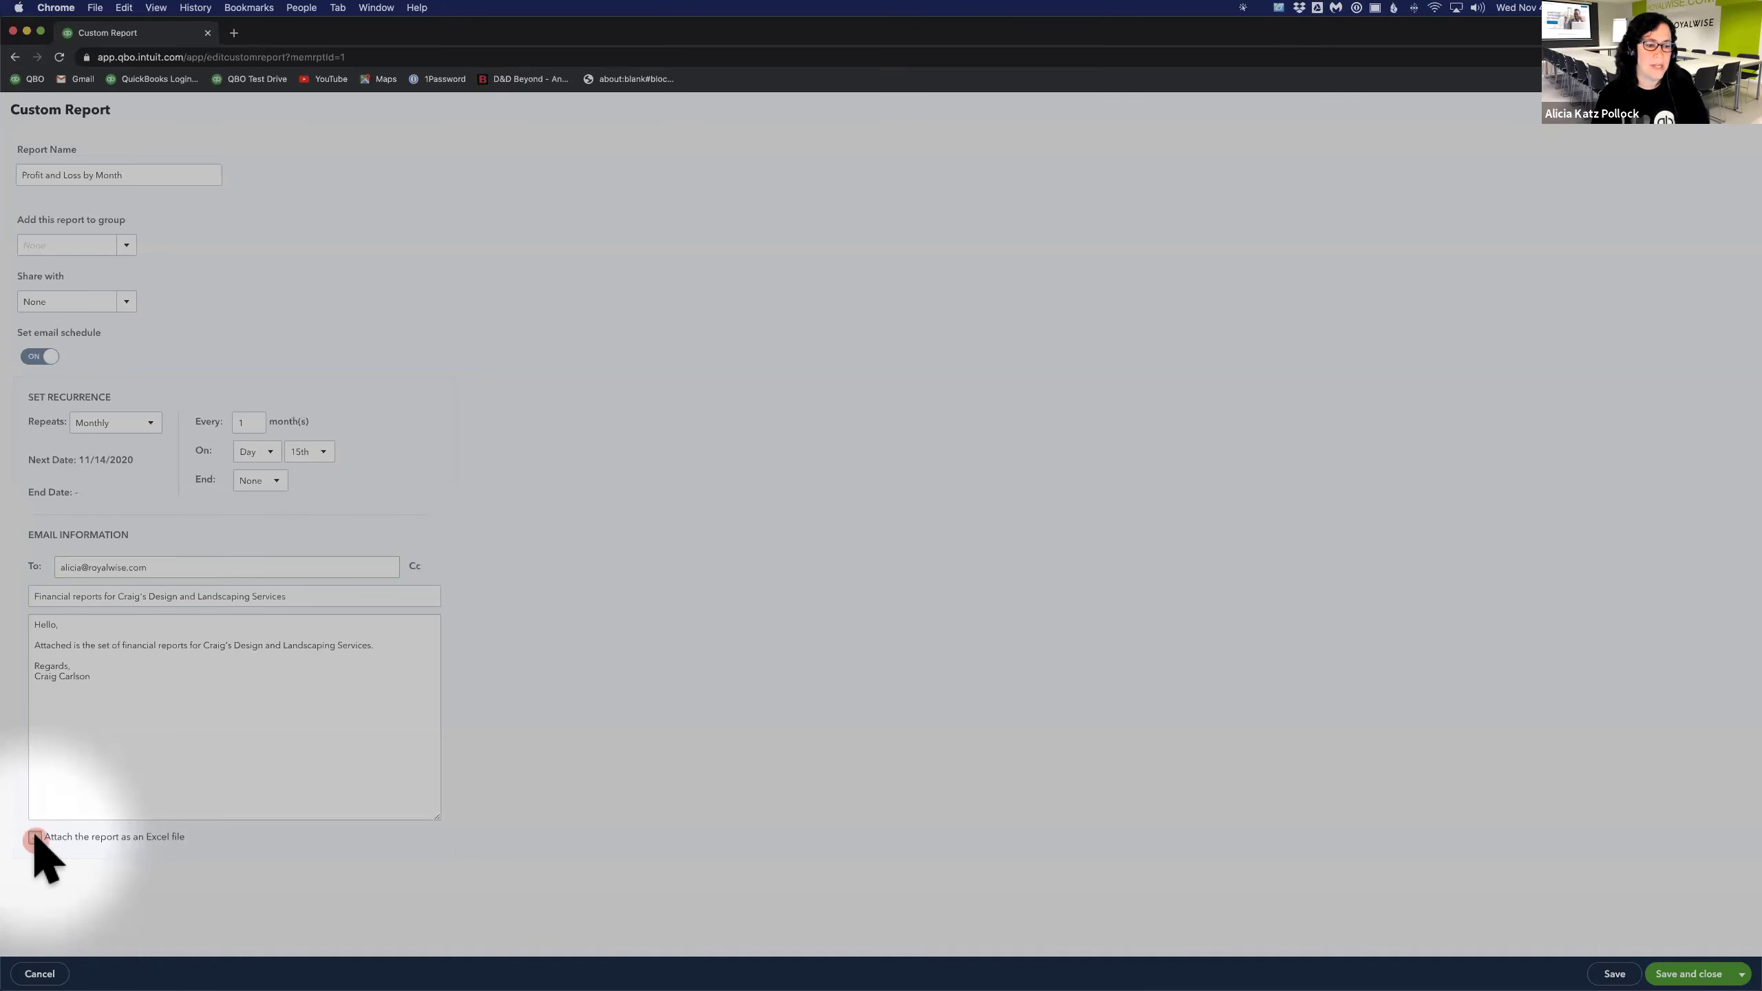
left_click(313, 755)
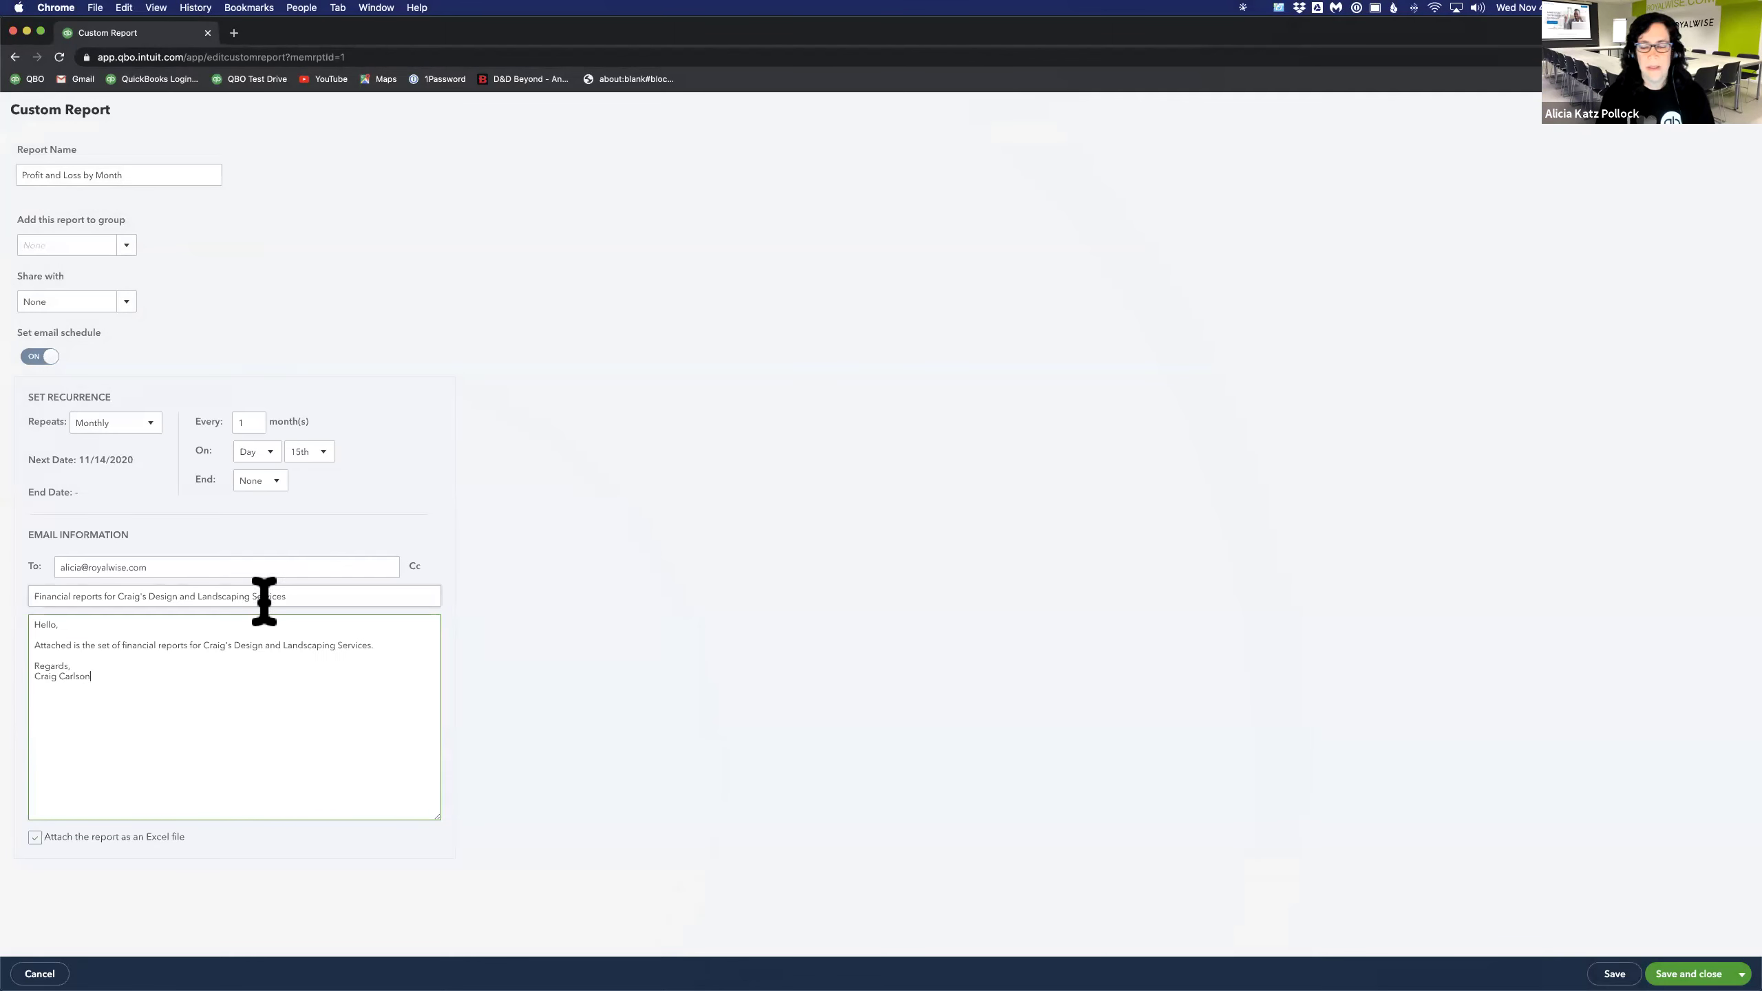
left_click(1692, 968)
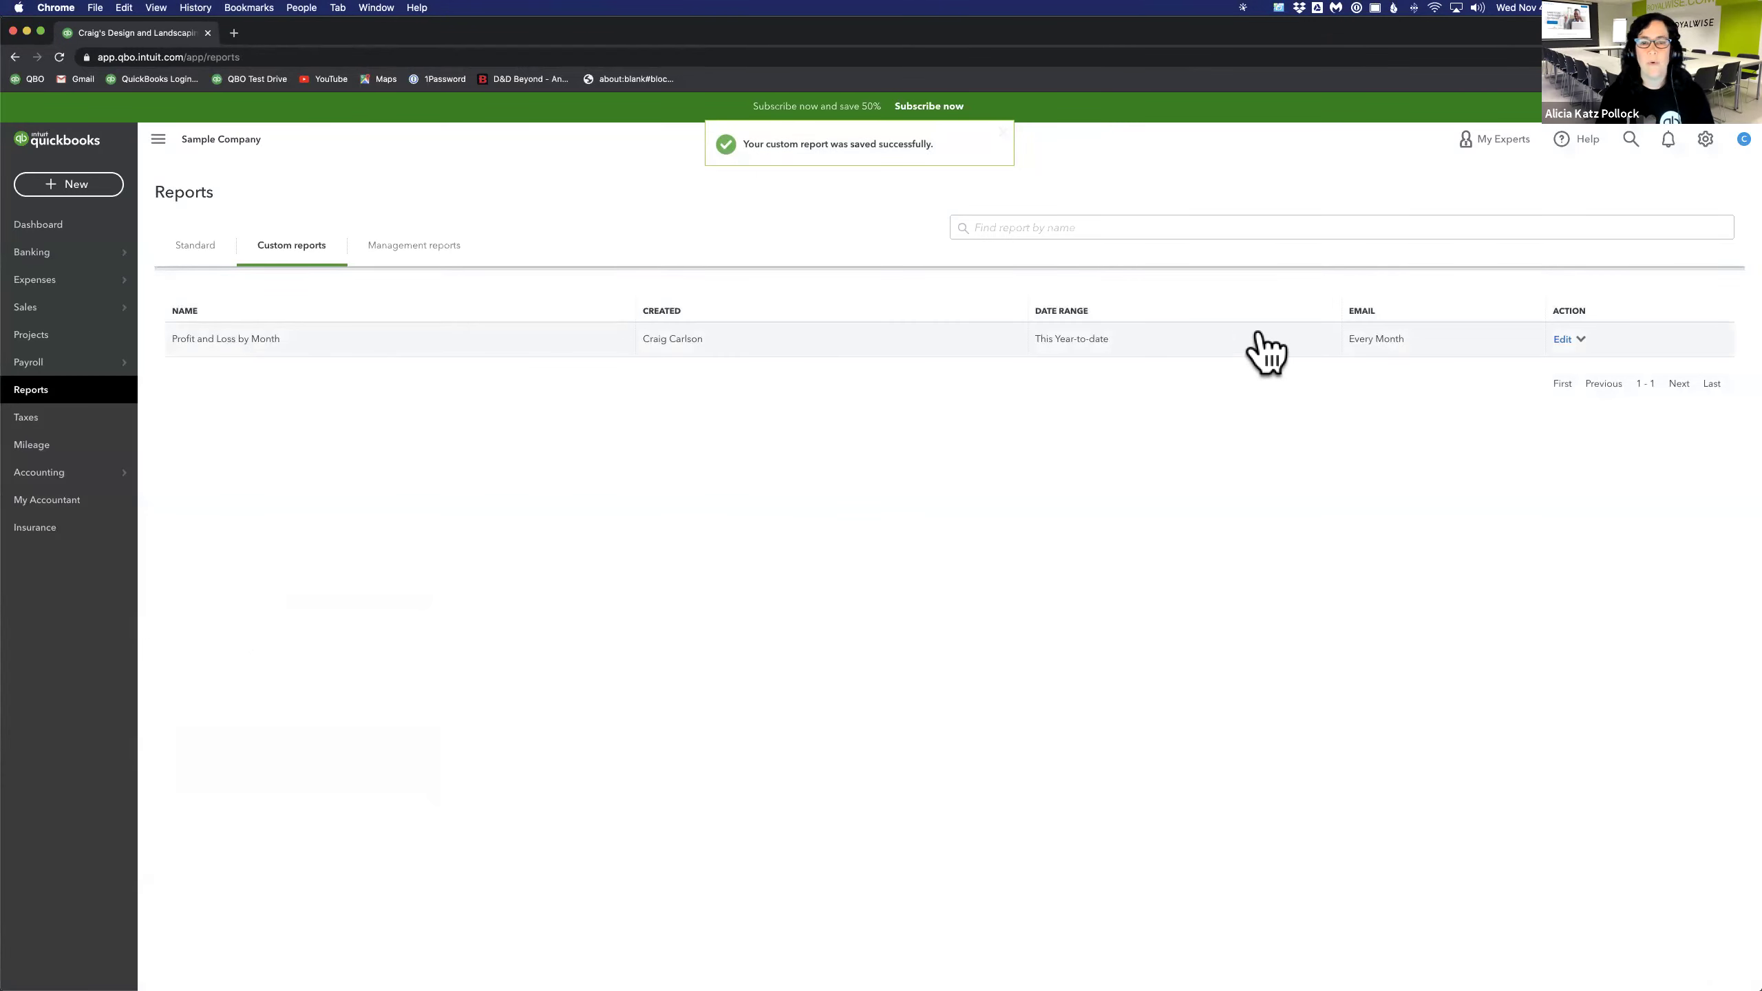
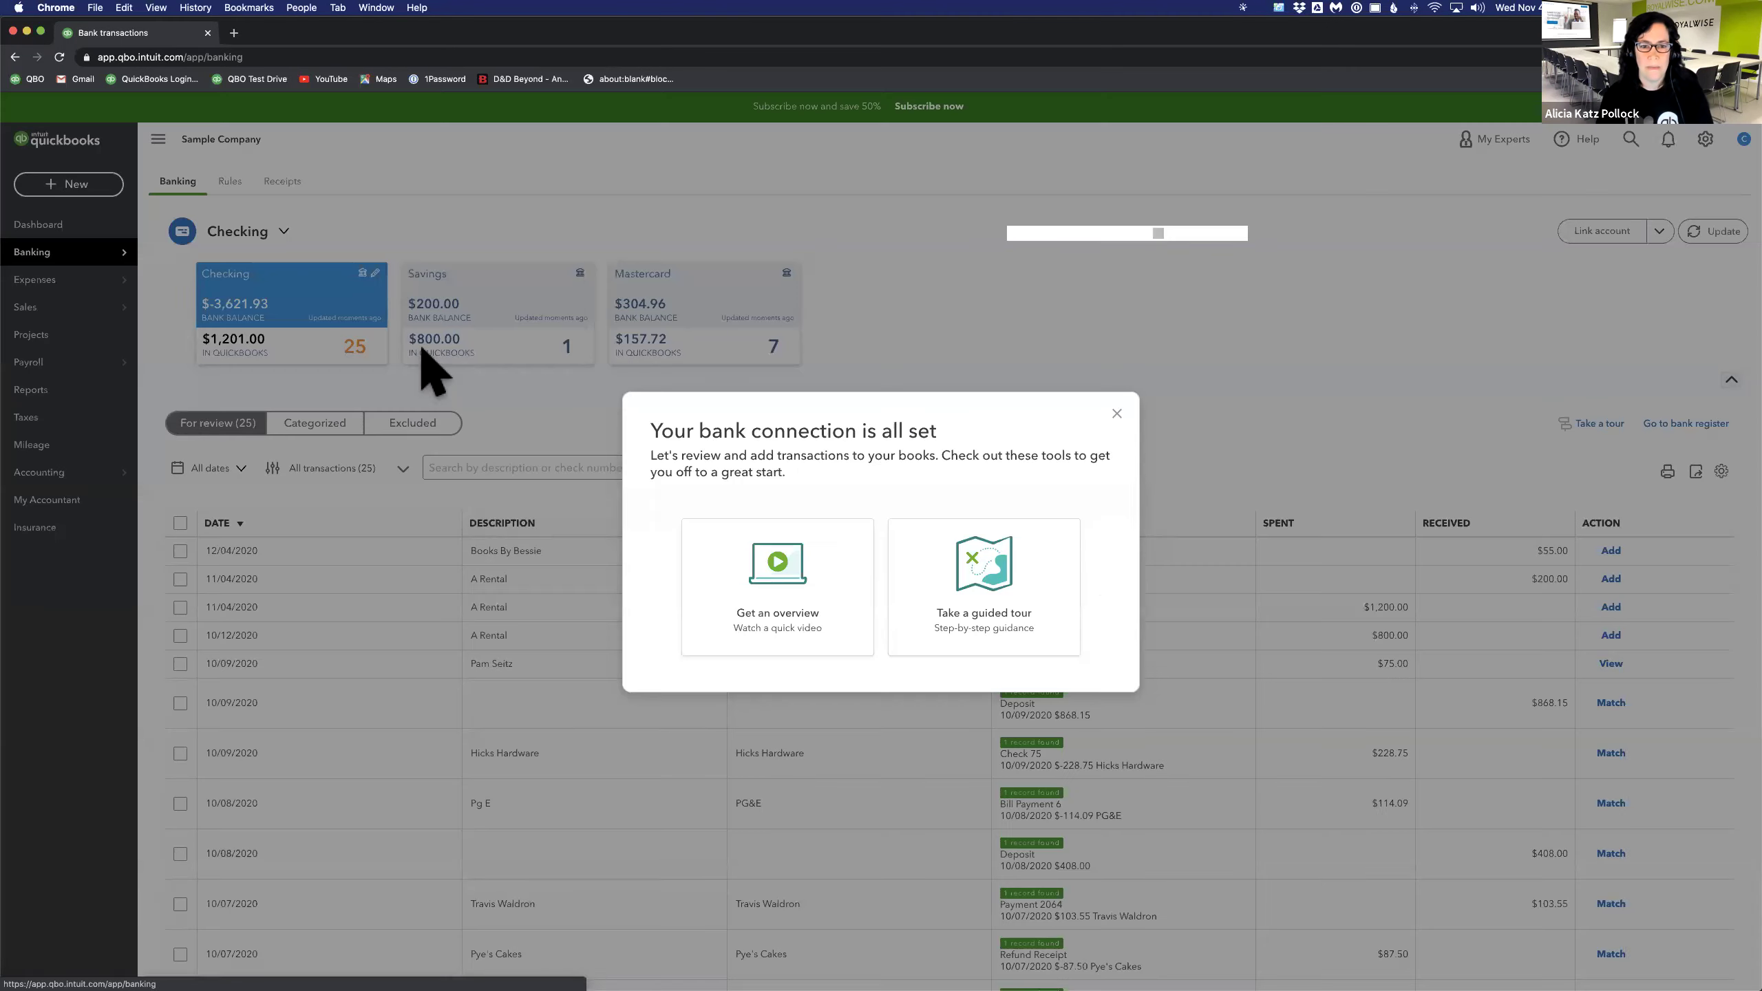
Step: Dismiss the bank connection welcome message and add a Check No. column to the feed table
left_click(1114, 414)
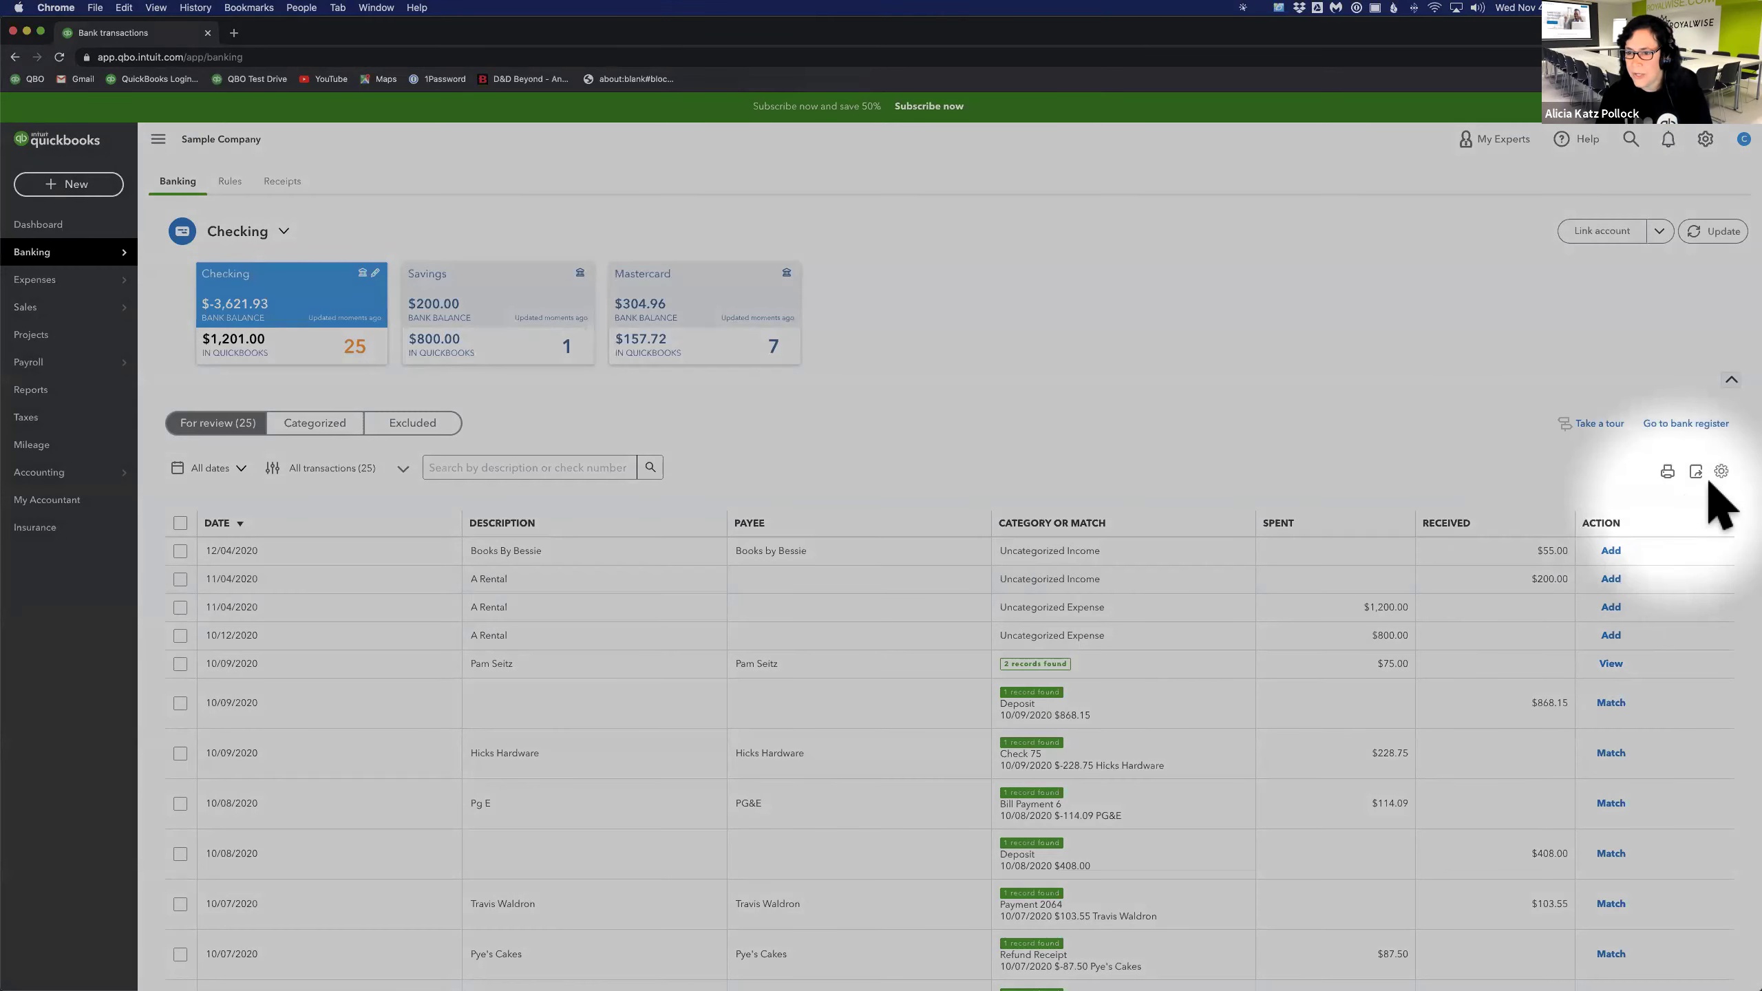
left_click(1719, 473)
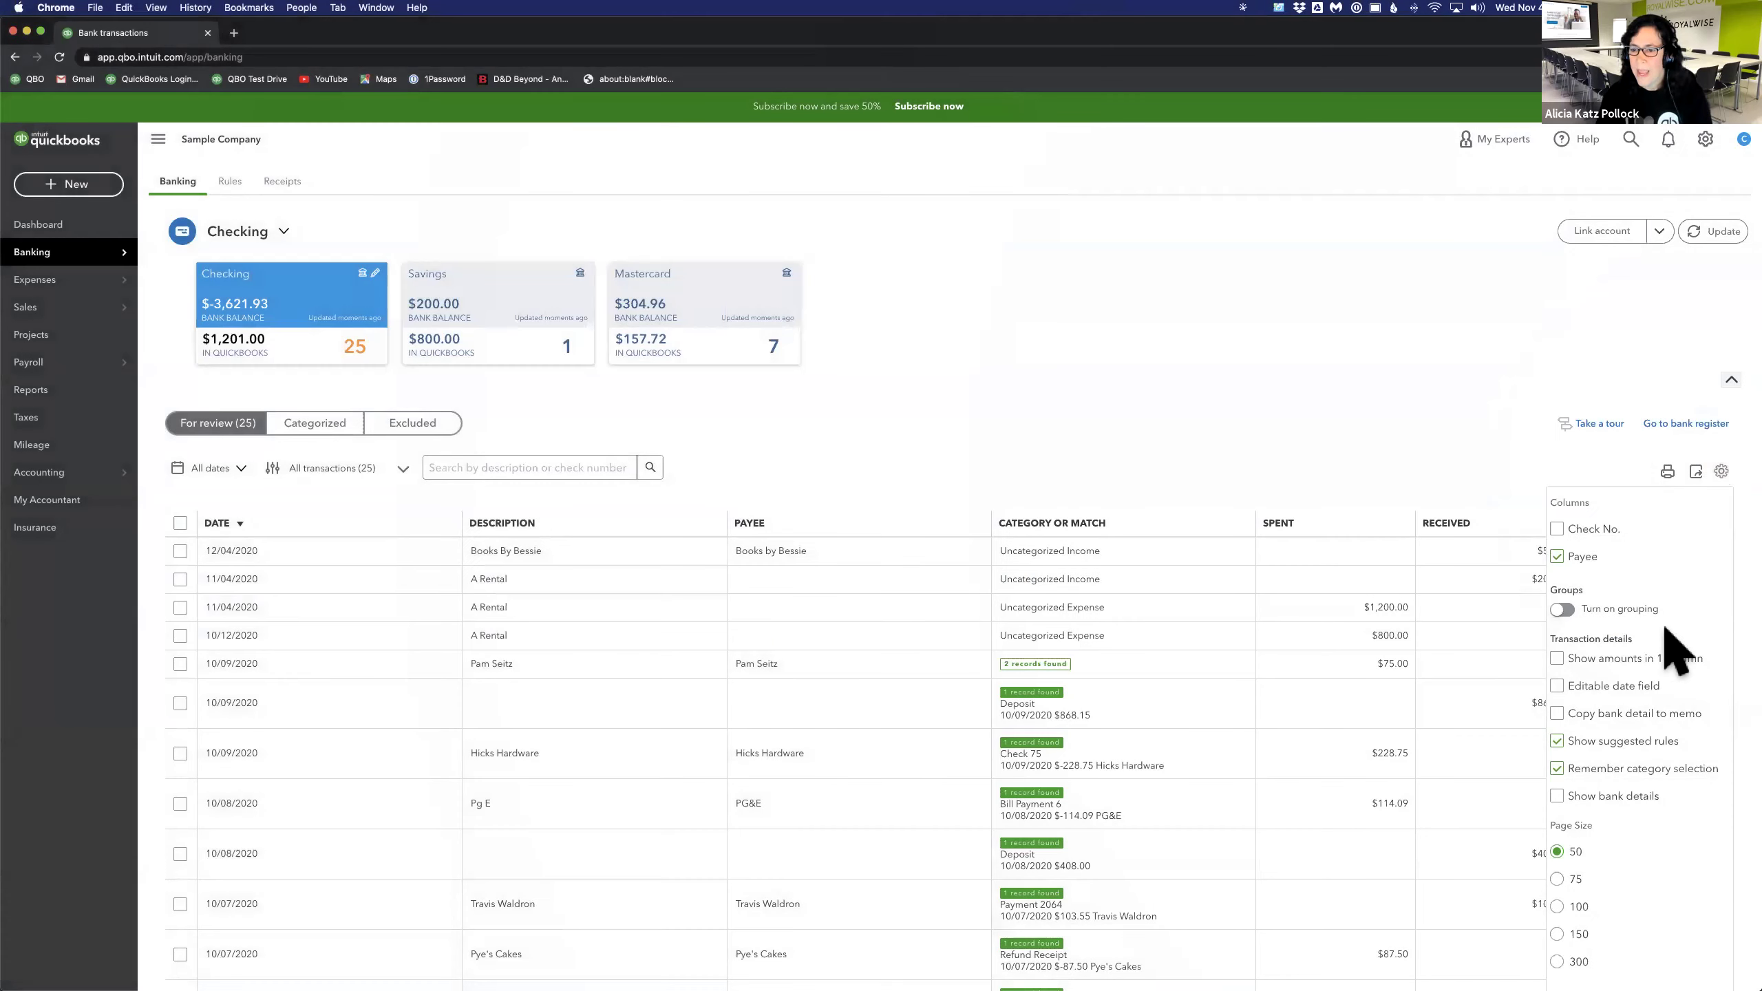
scroll(1666, 628, "down", 3)
scroll(1672, 652, "up", 1)
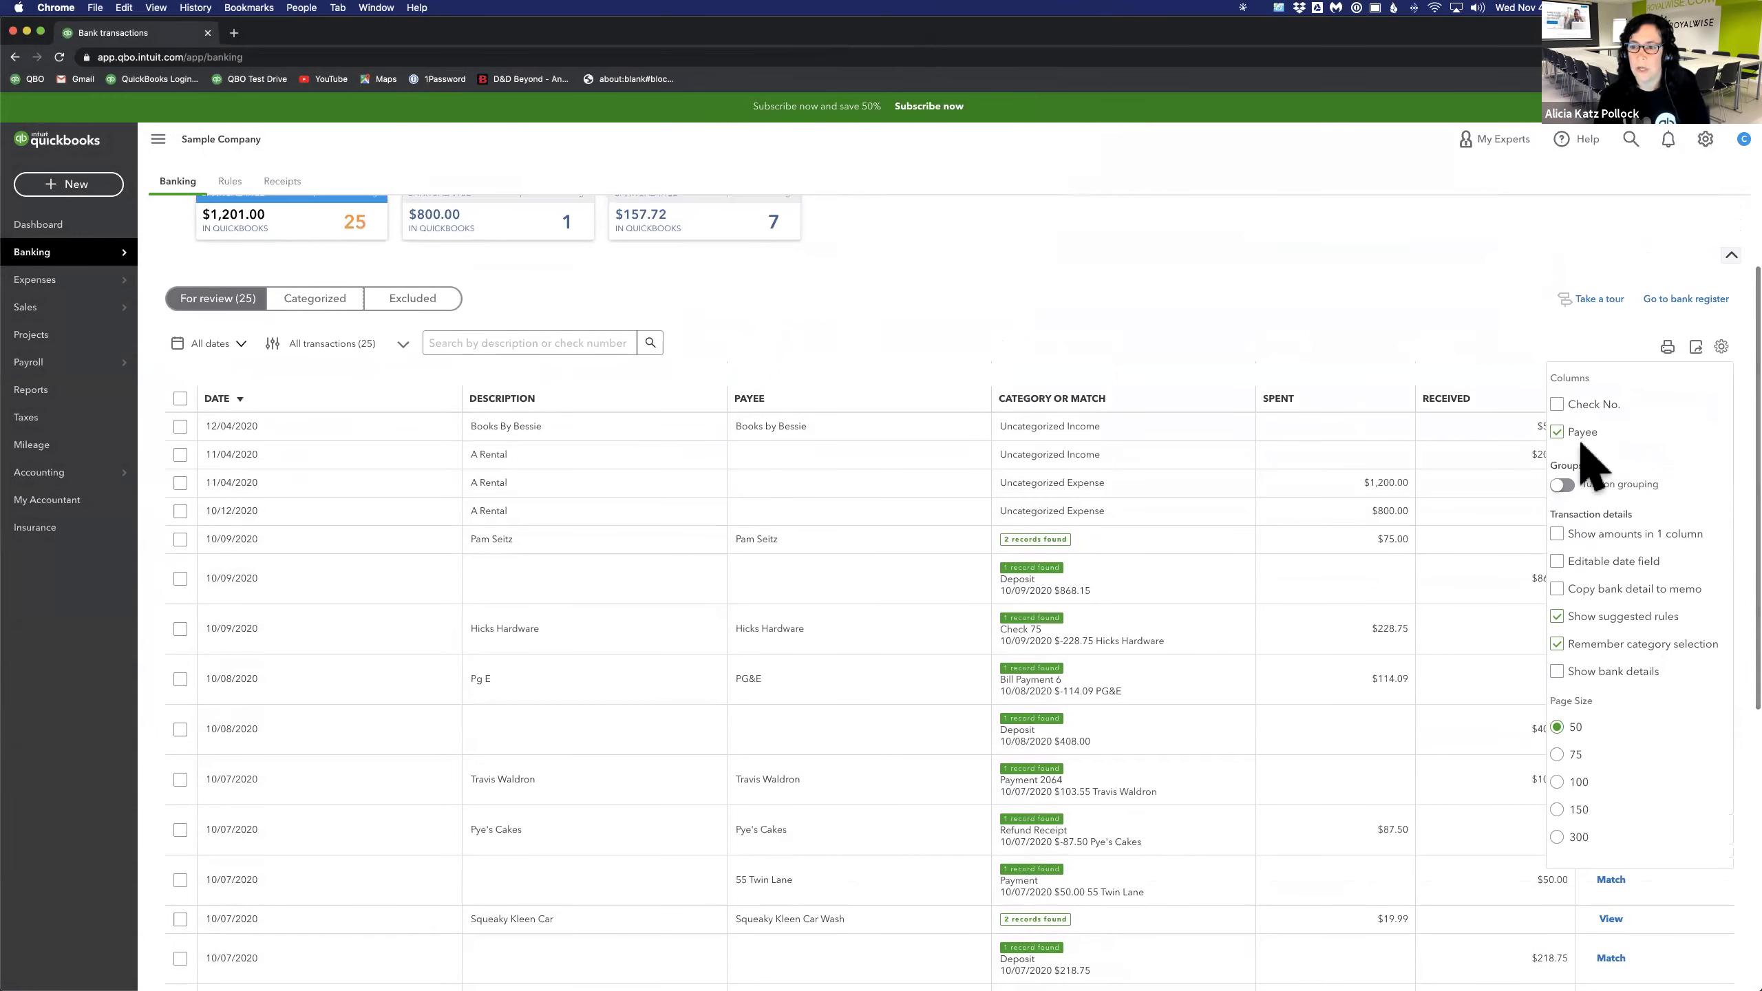
left_click(1555, 405)
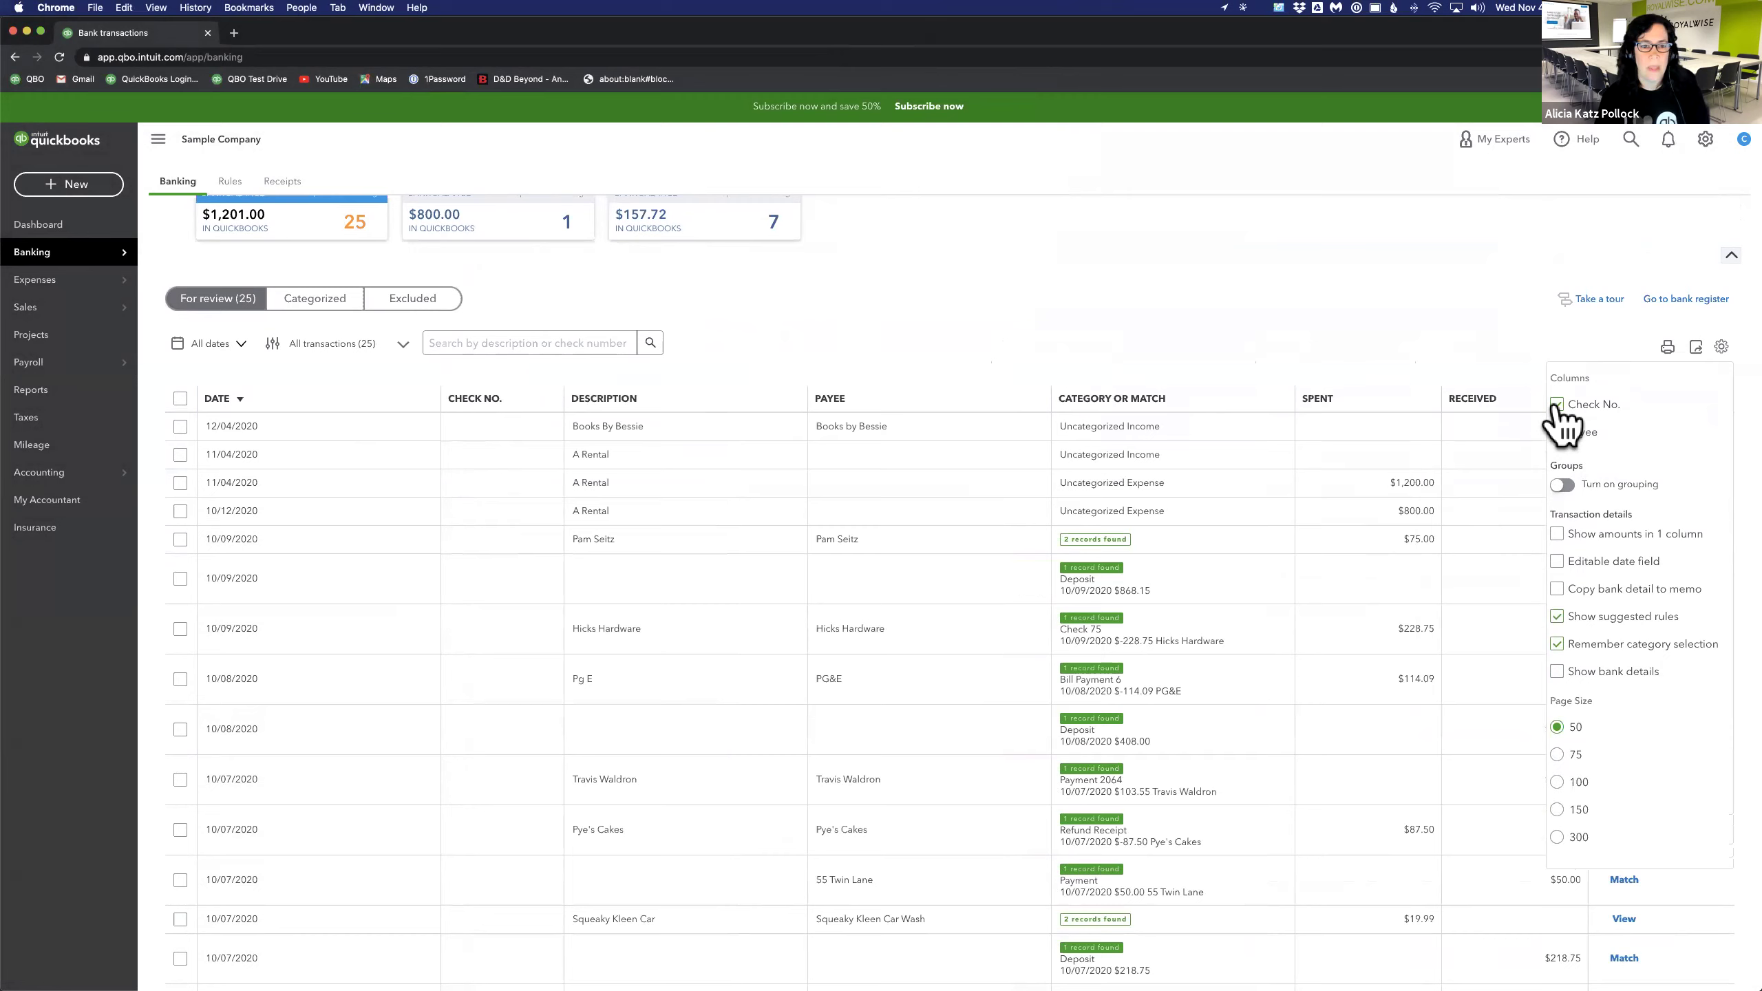
left_click(1556, 404)
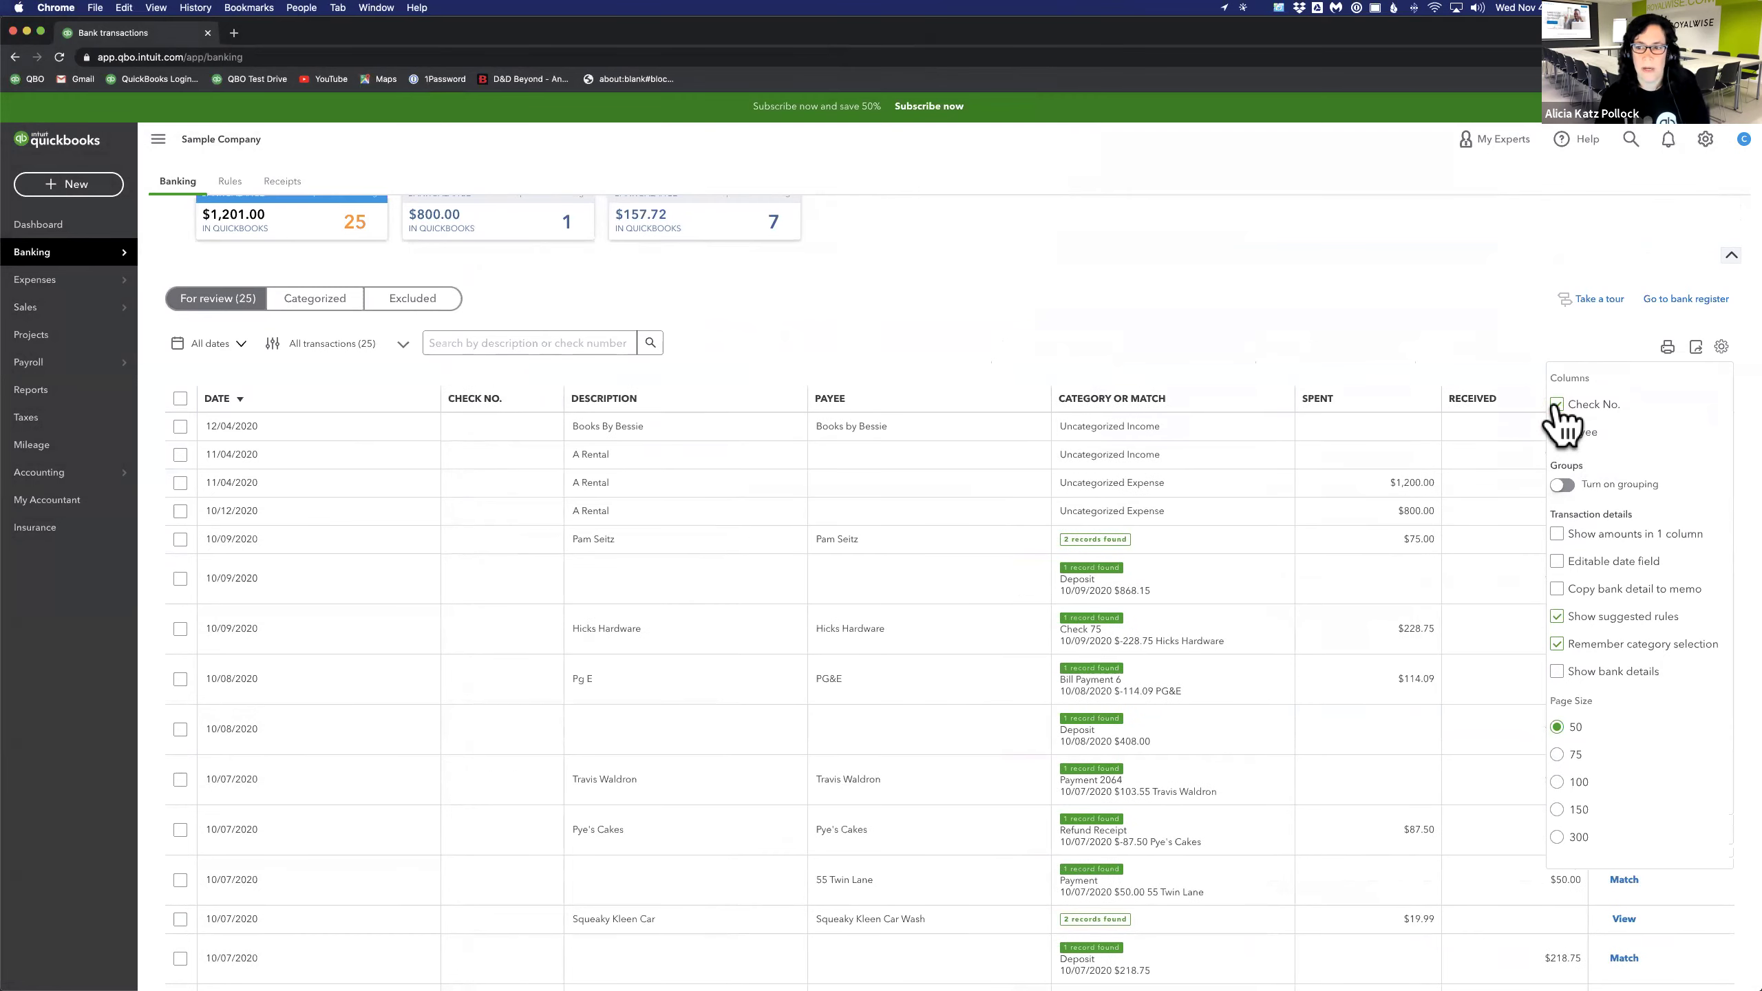
Step: Hide and restore the Payee column, then group transactions by month
left_click(1557, 432)
left_click(1556, 431)
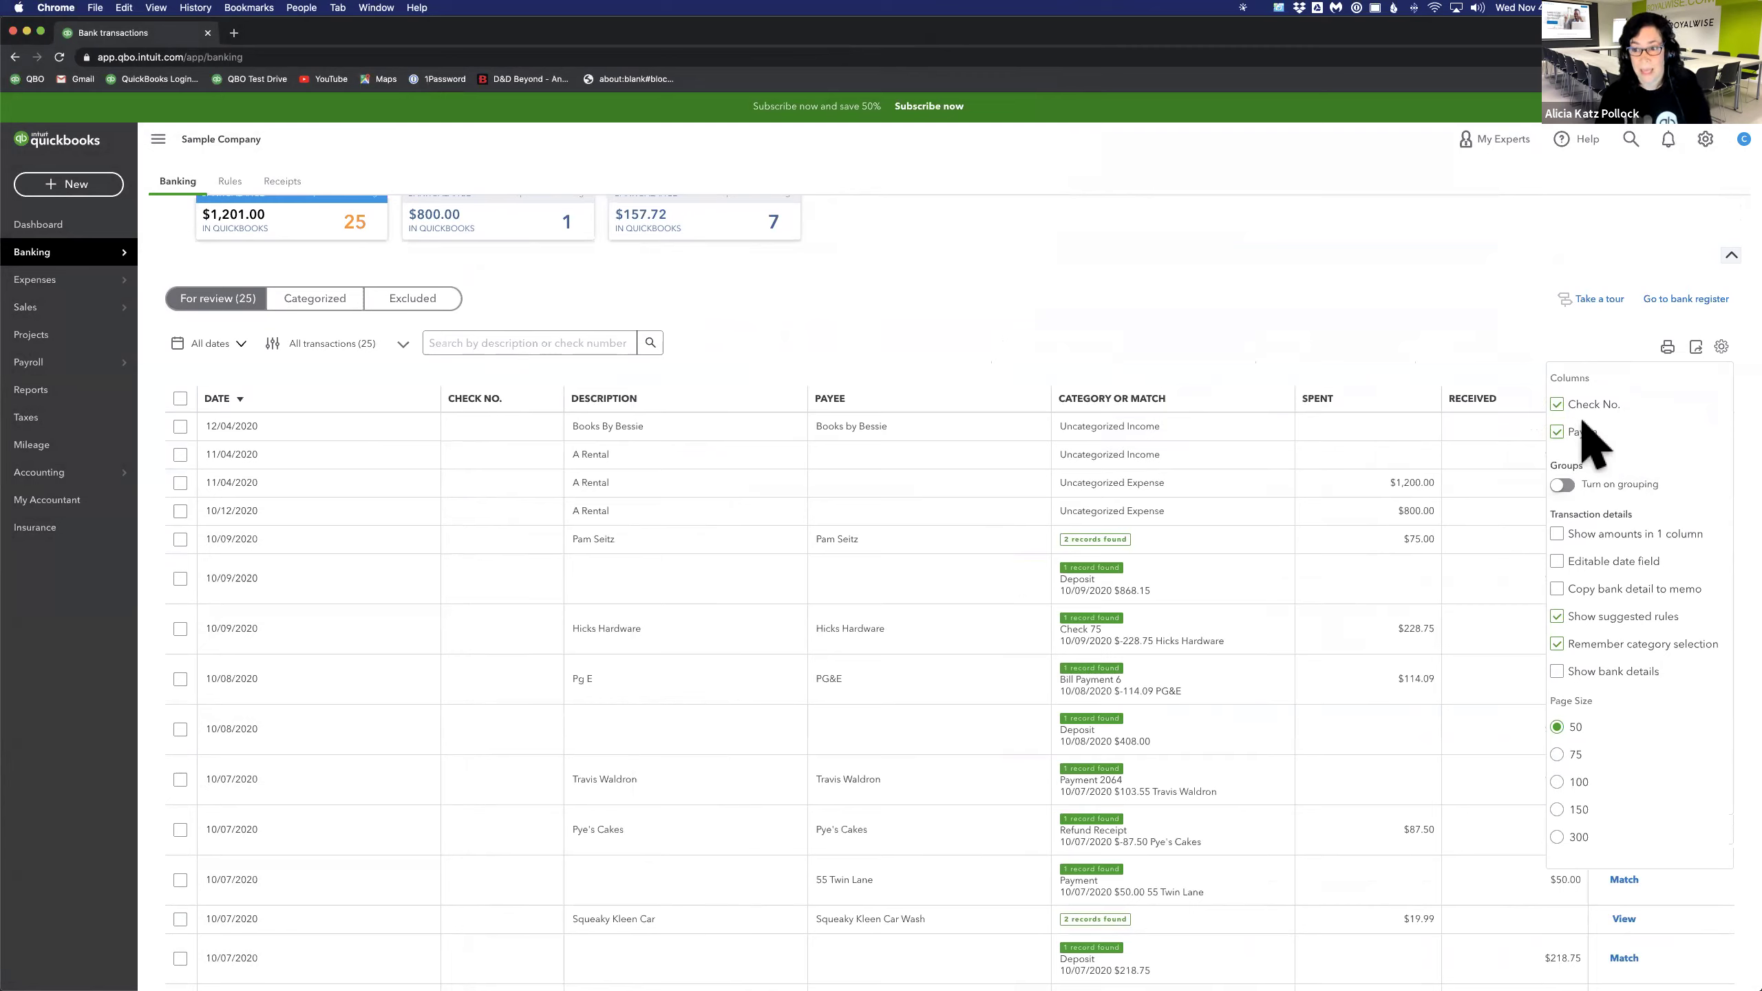
left_click(1562, 486)
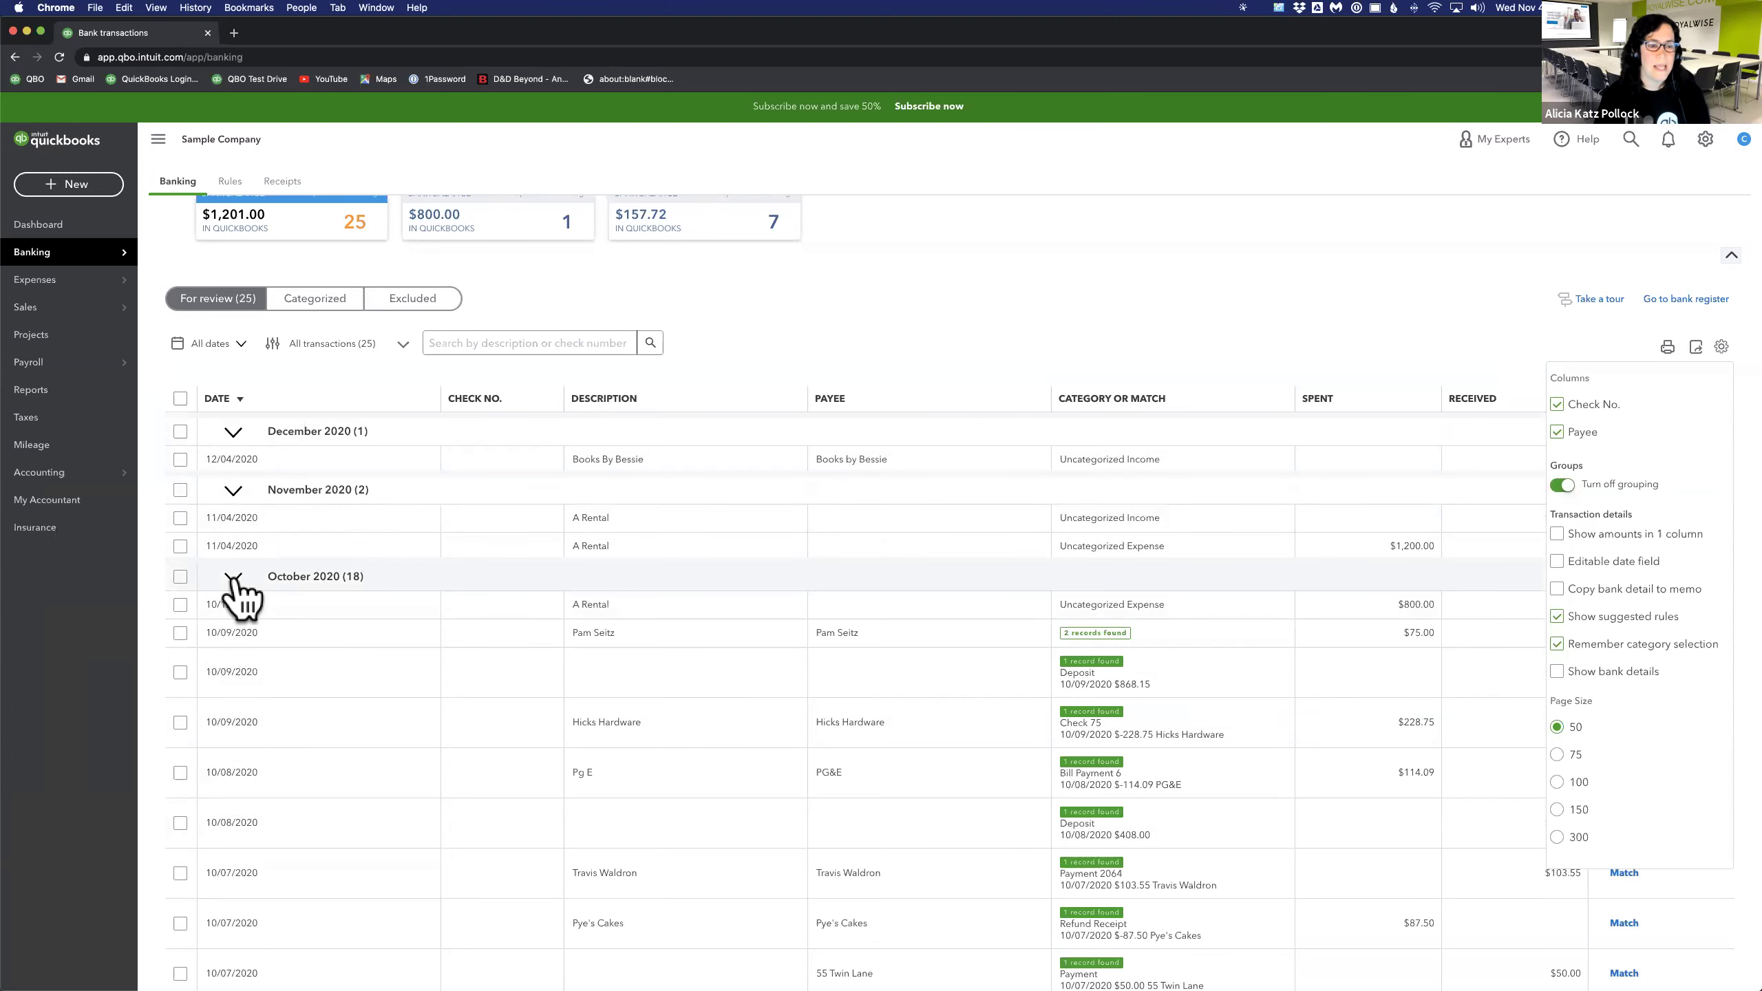
Step: Collapse the November and December 2020 groups, then expand both again
left_click(236, 487)
left_click(233, 431)
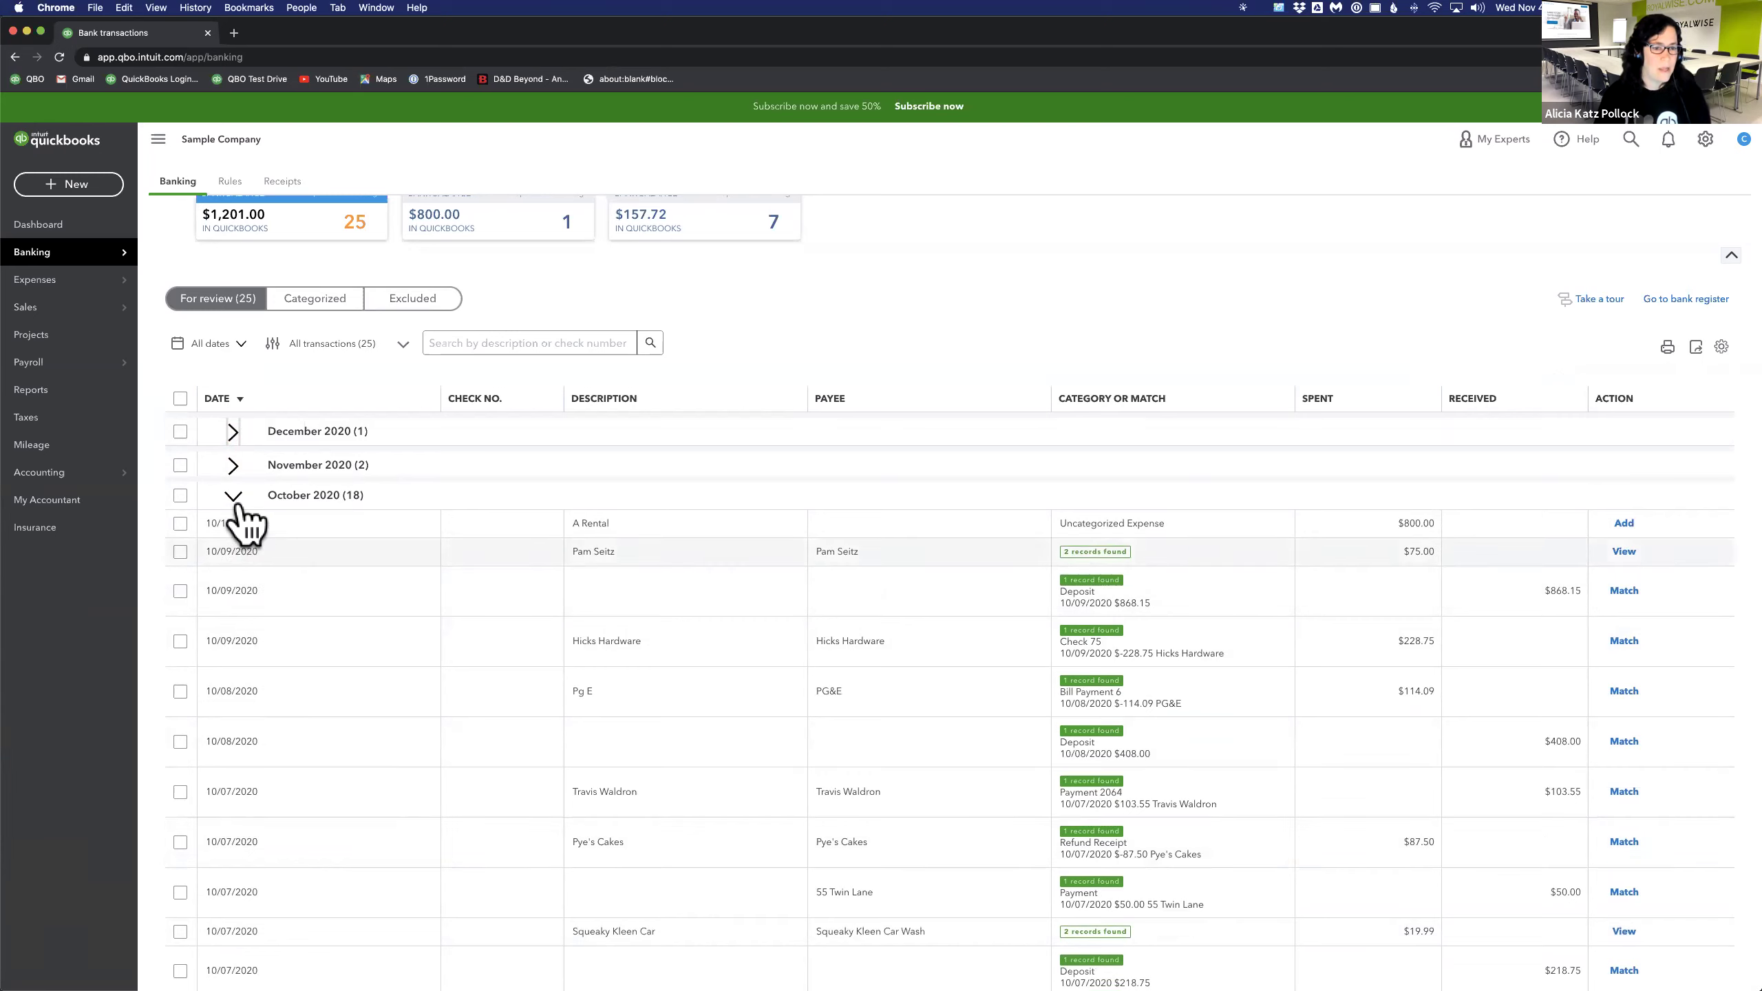
scroll(332, 649, "down", 3)
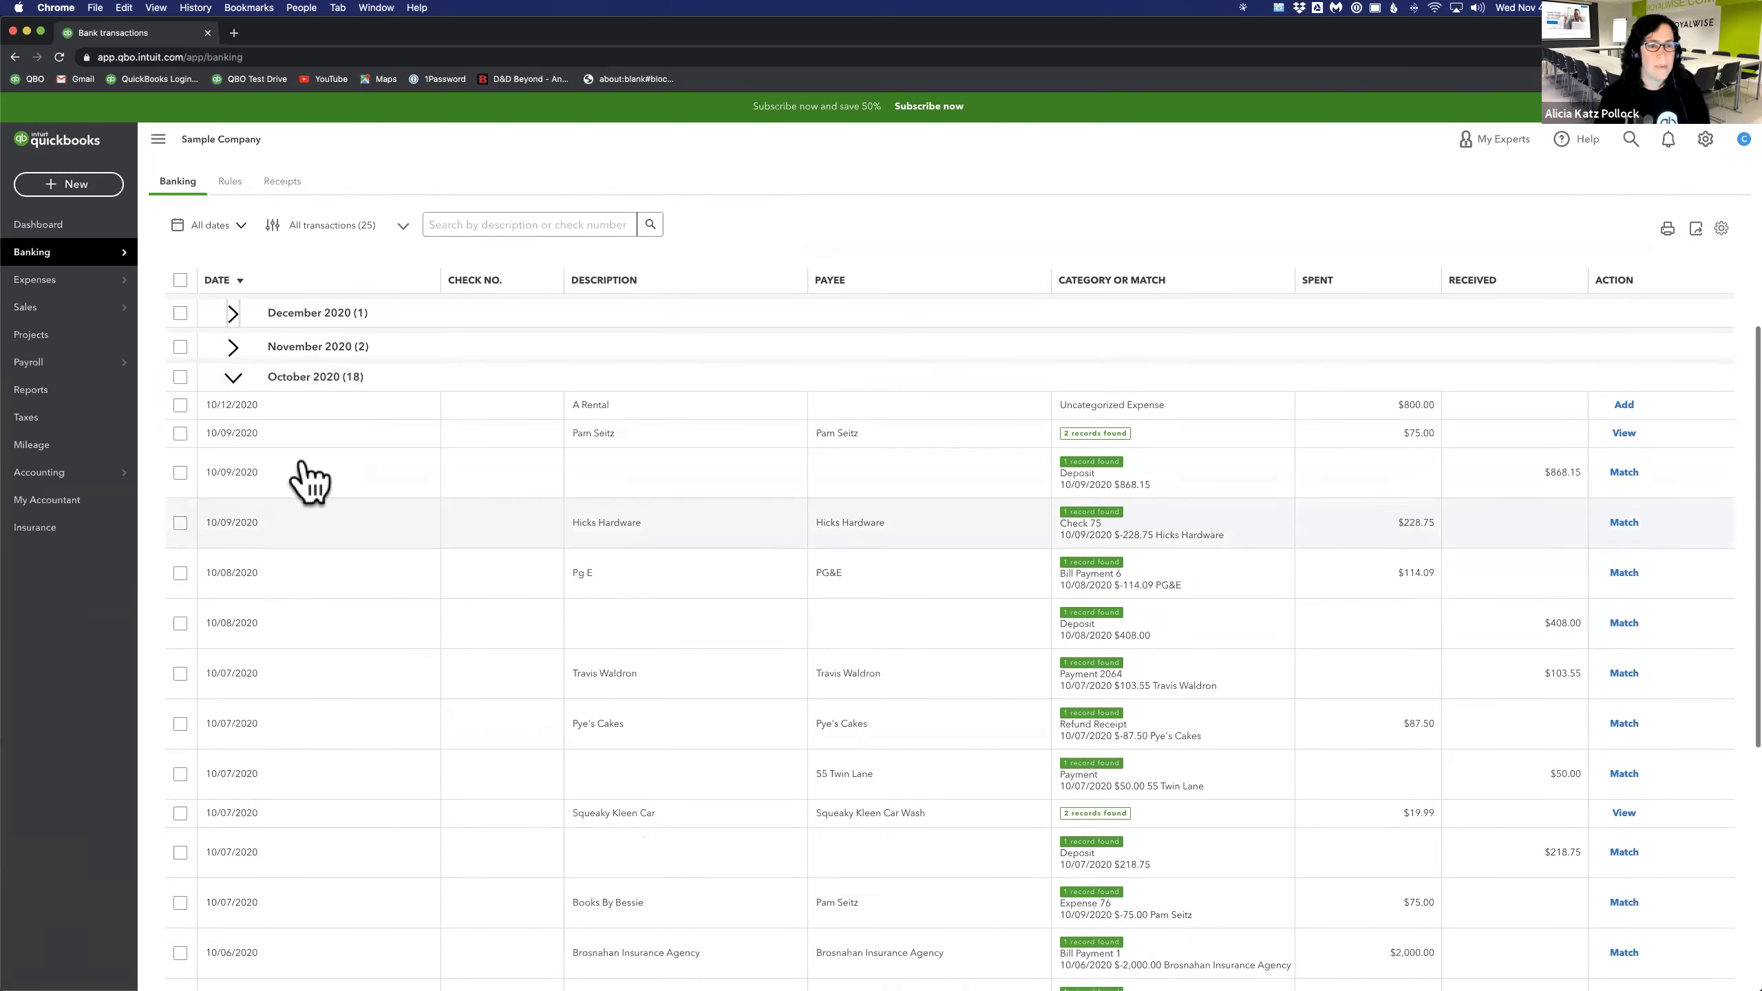
left_click(234, 345)
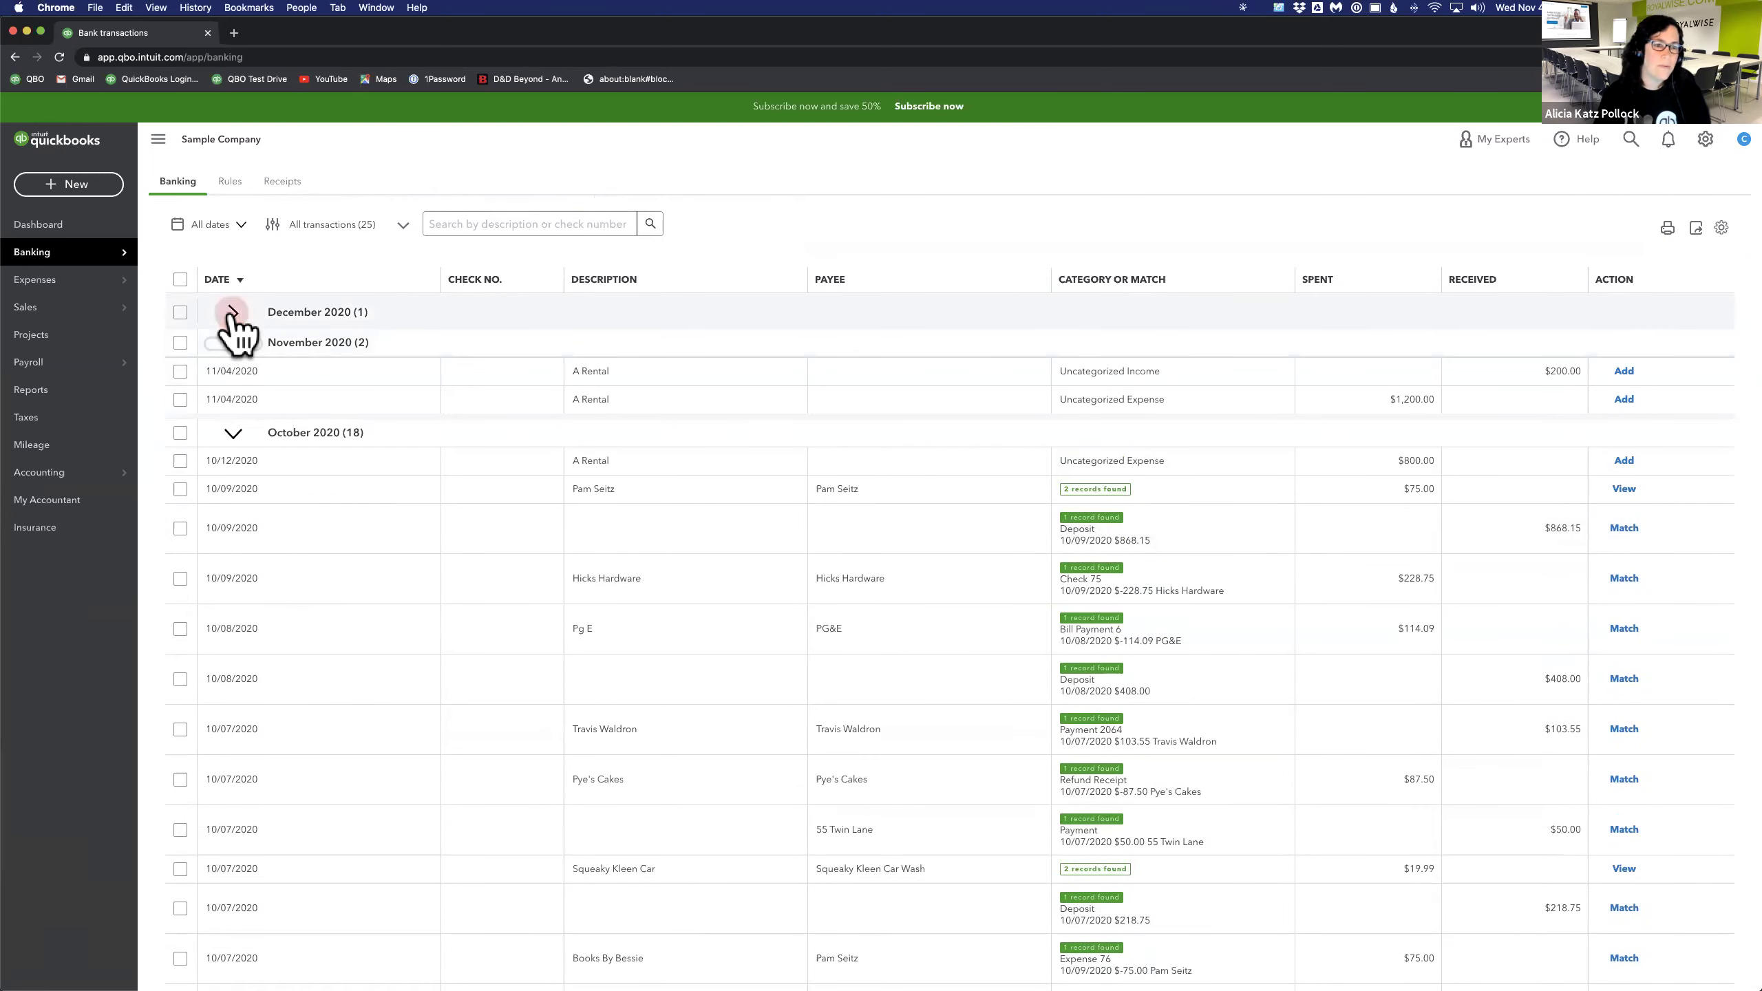
left_click(233, 312)
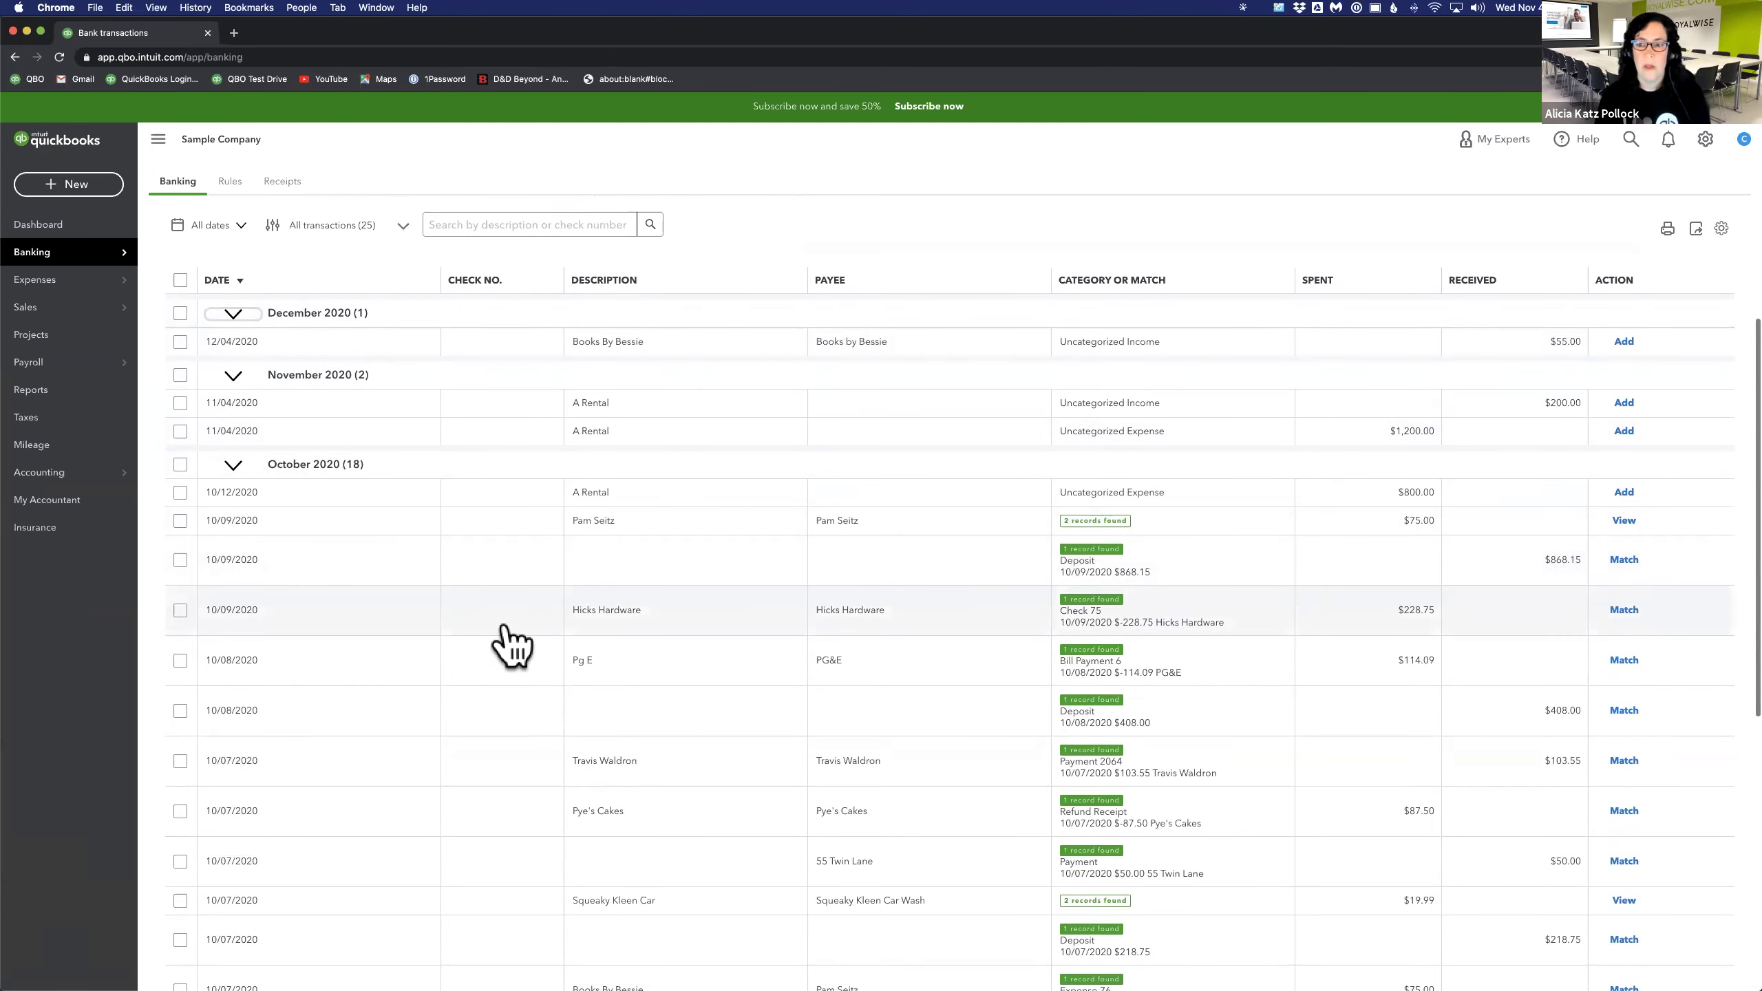
scroll(512, 646, "up", 2)
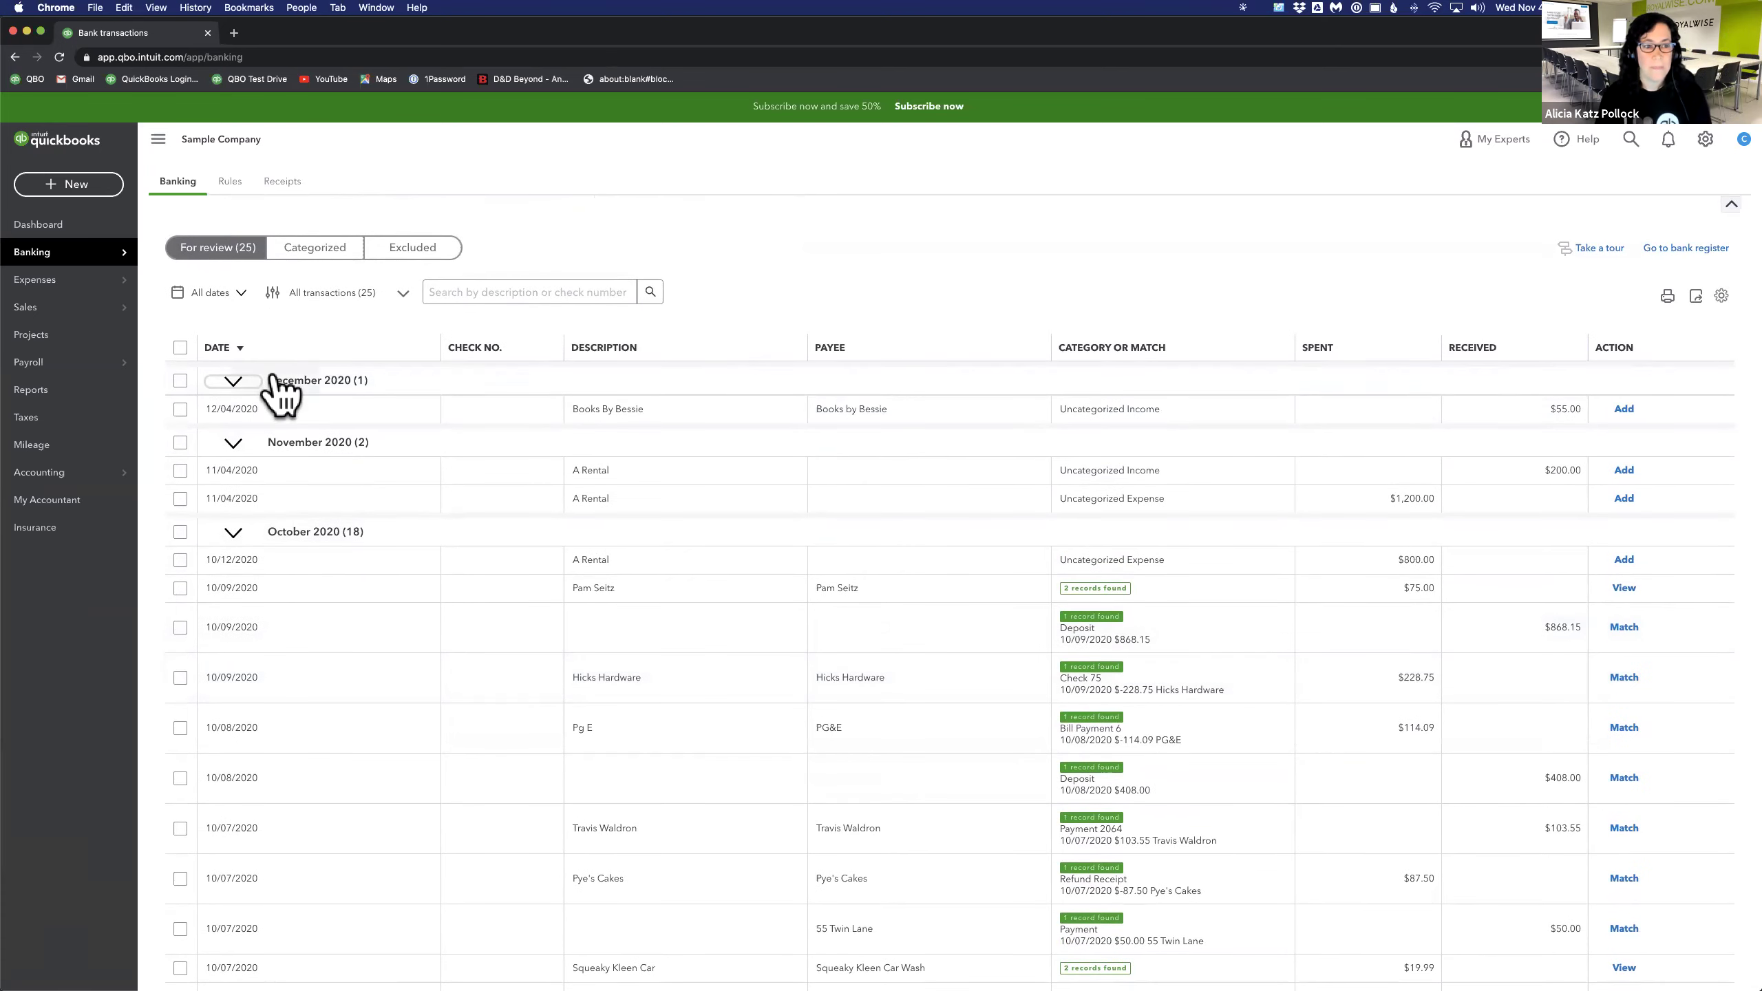
Step: Turn on Show amounts in 1 column so spending appears as negative amounts
left_click(1721, 296)
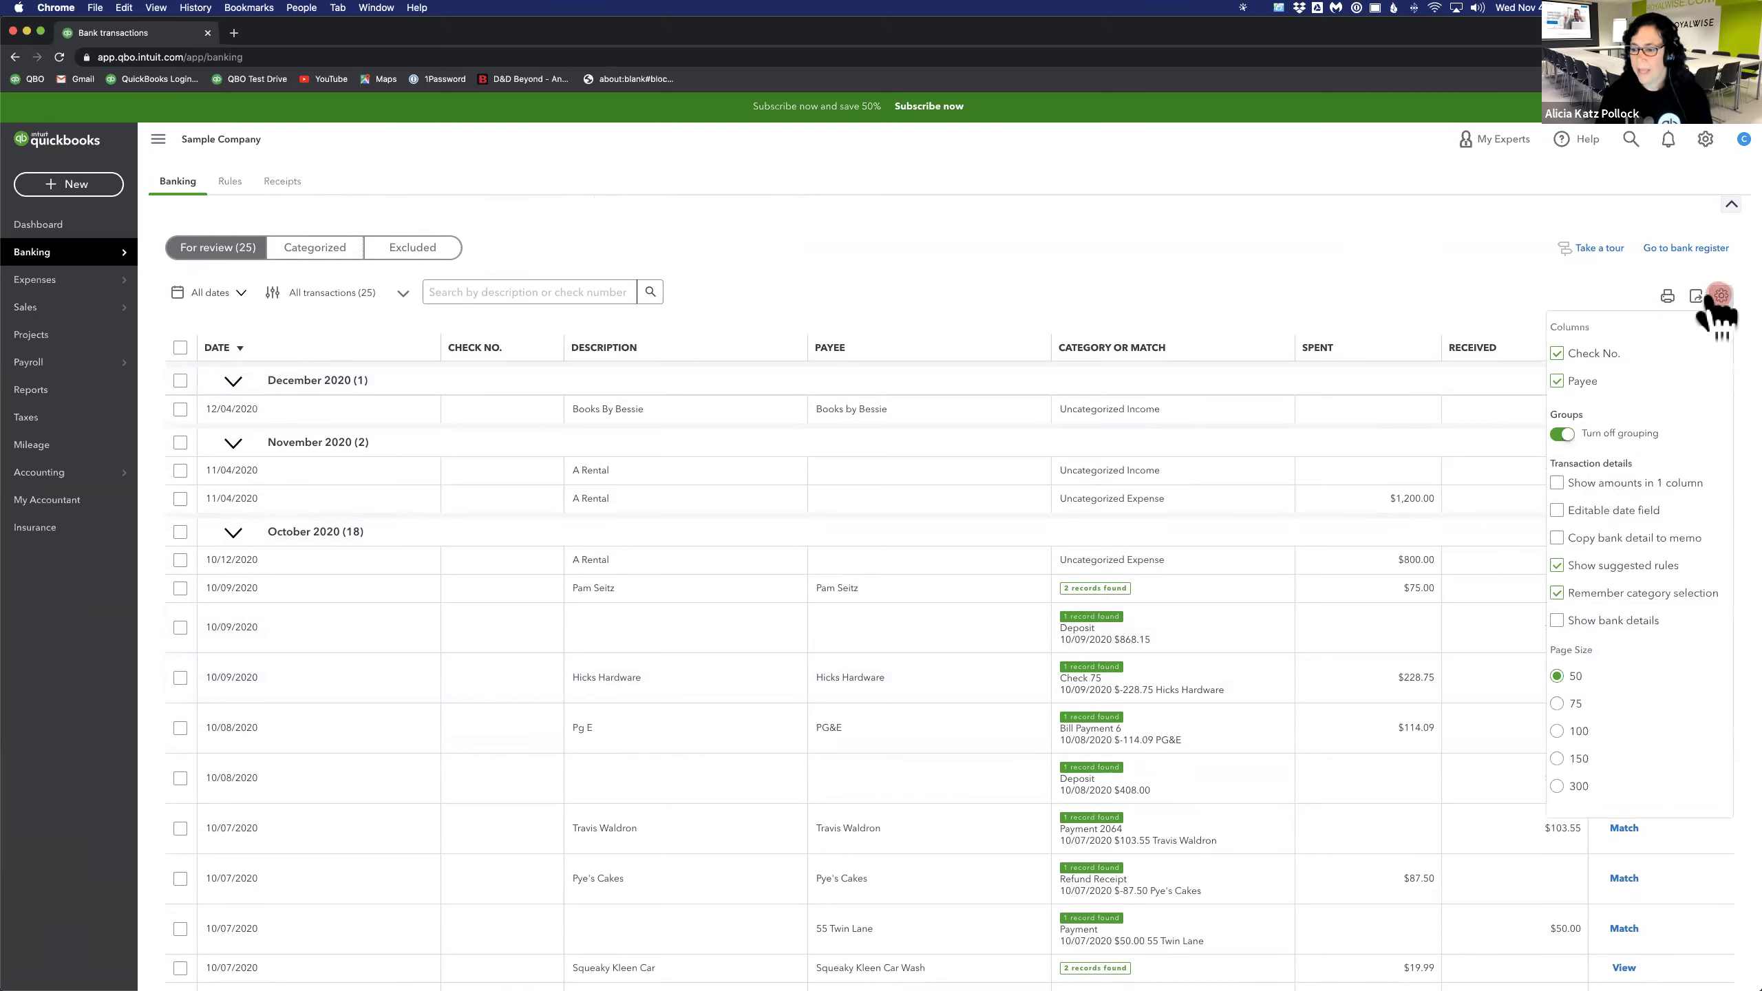
scroll(1661, 565, "down", 1)
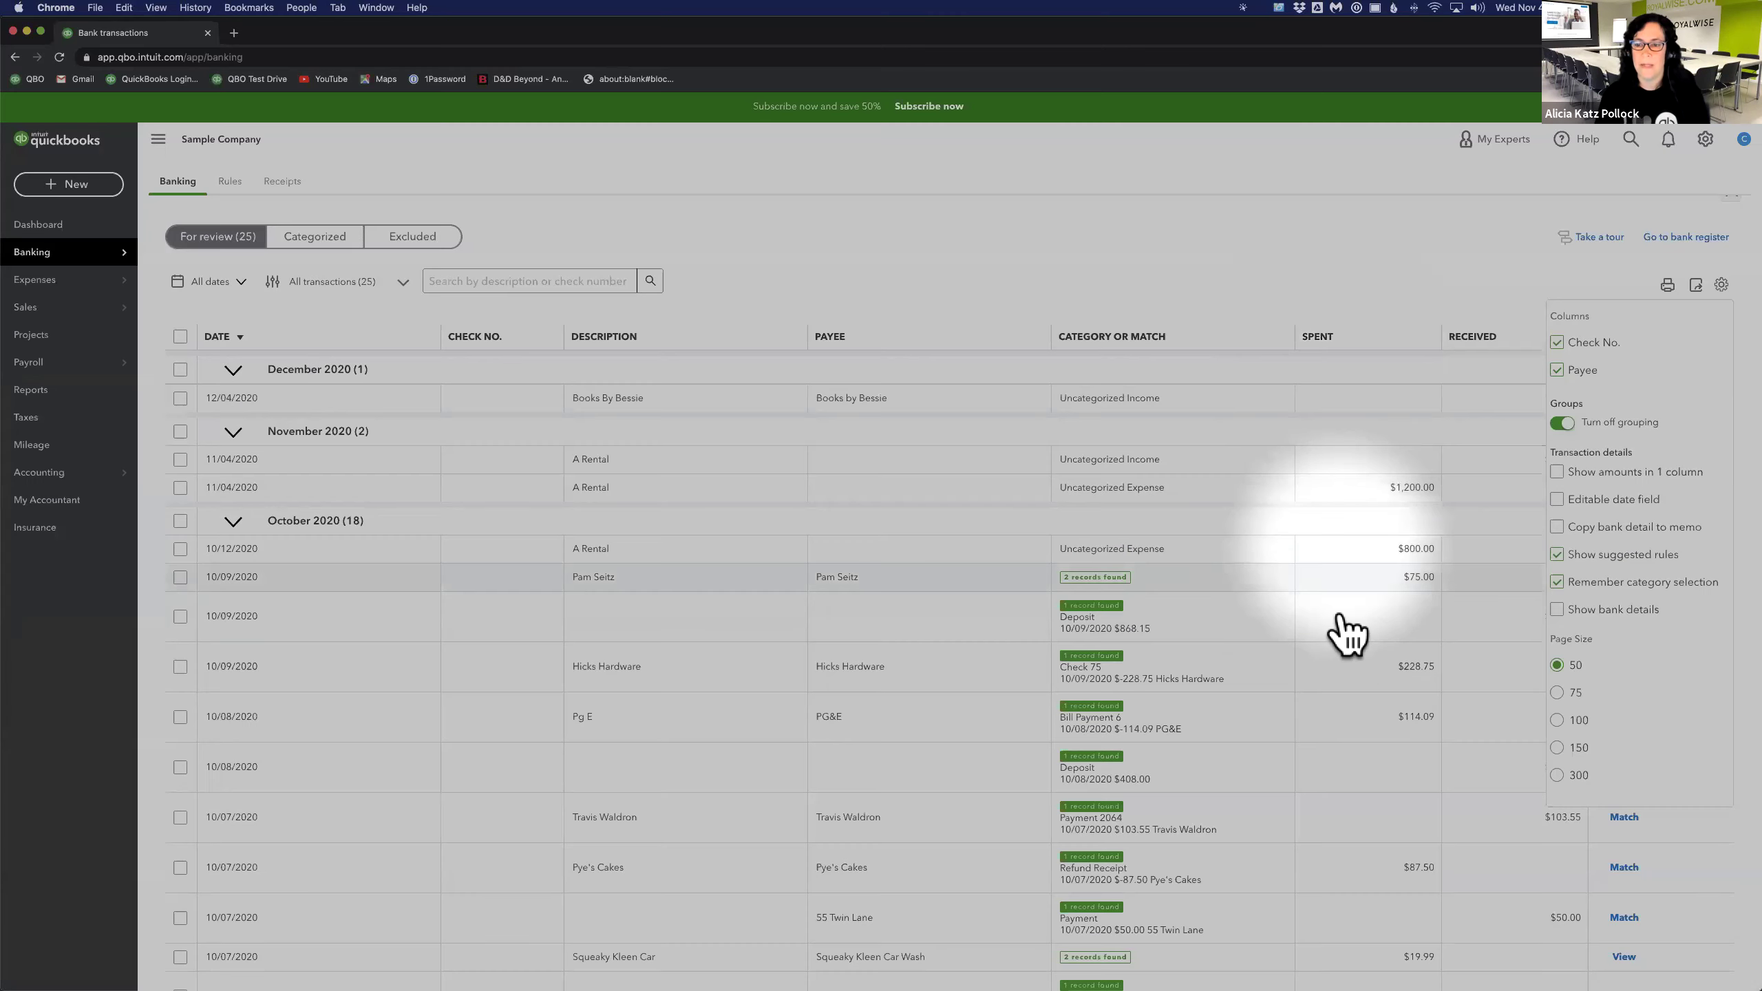
left_click(1557, 472)
scroll(1533, 667, "down", 5)
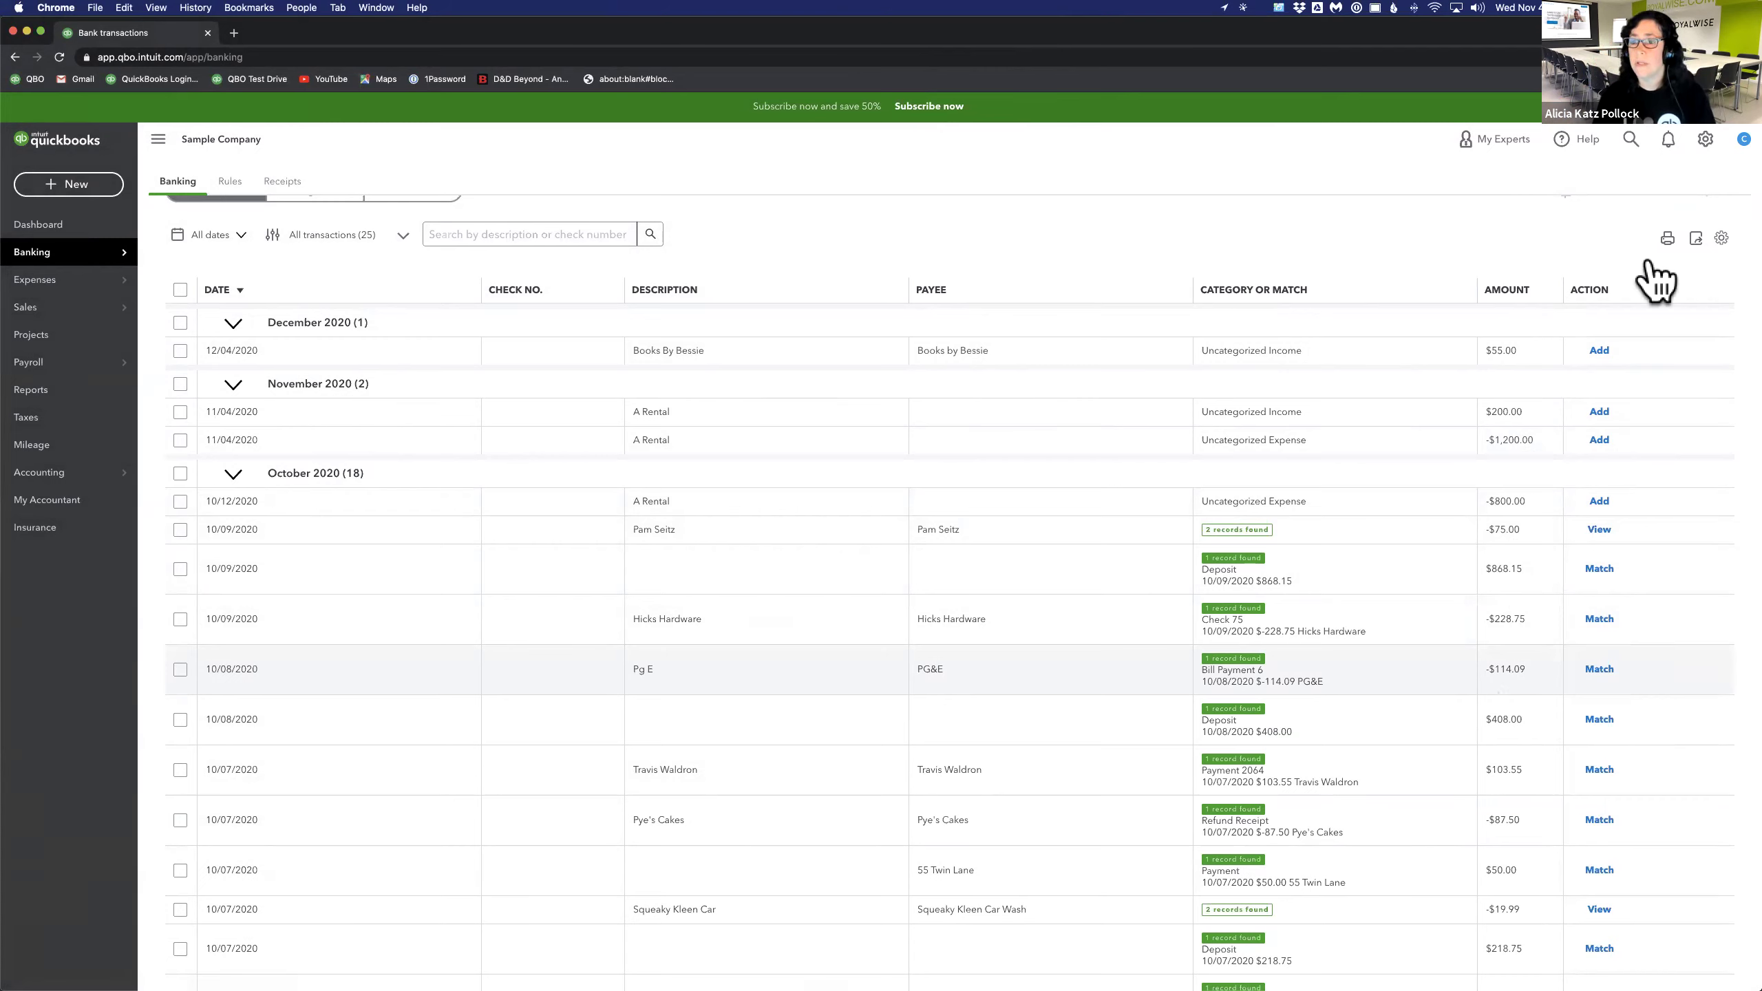
left_click(1710, 243)
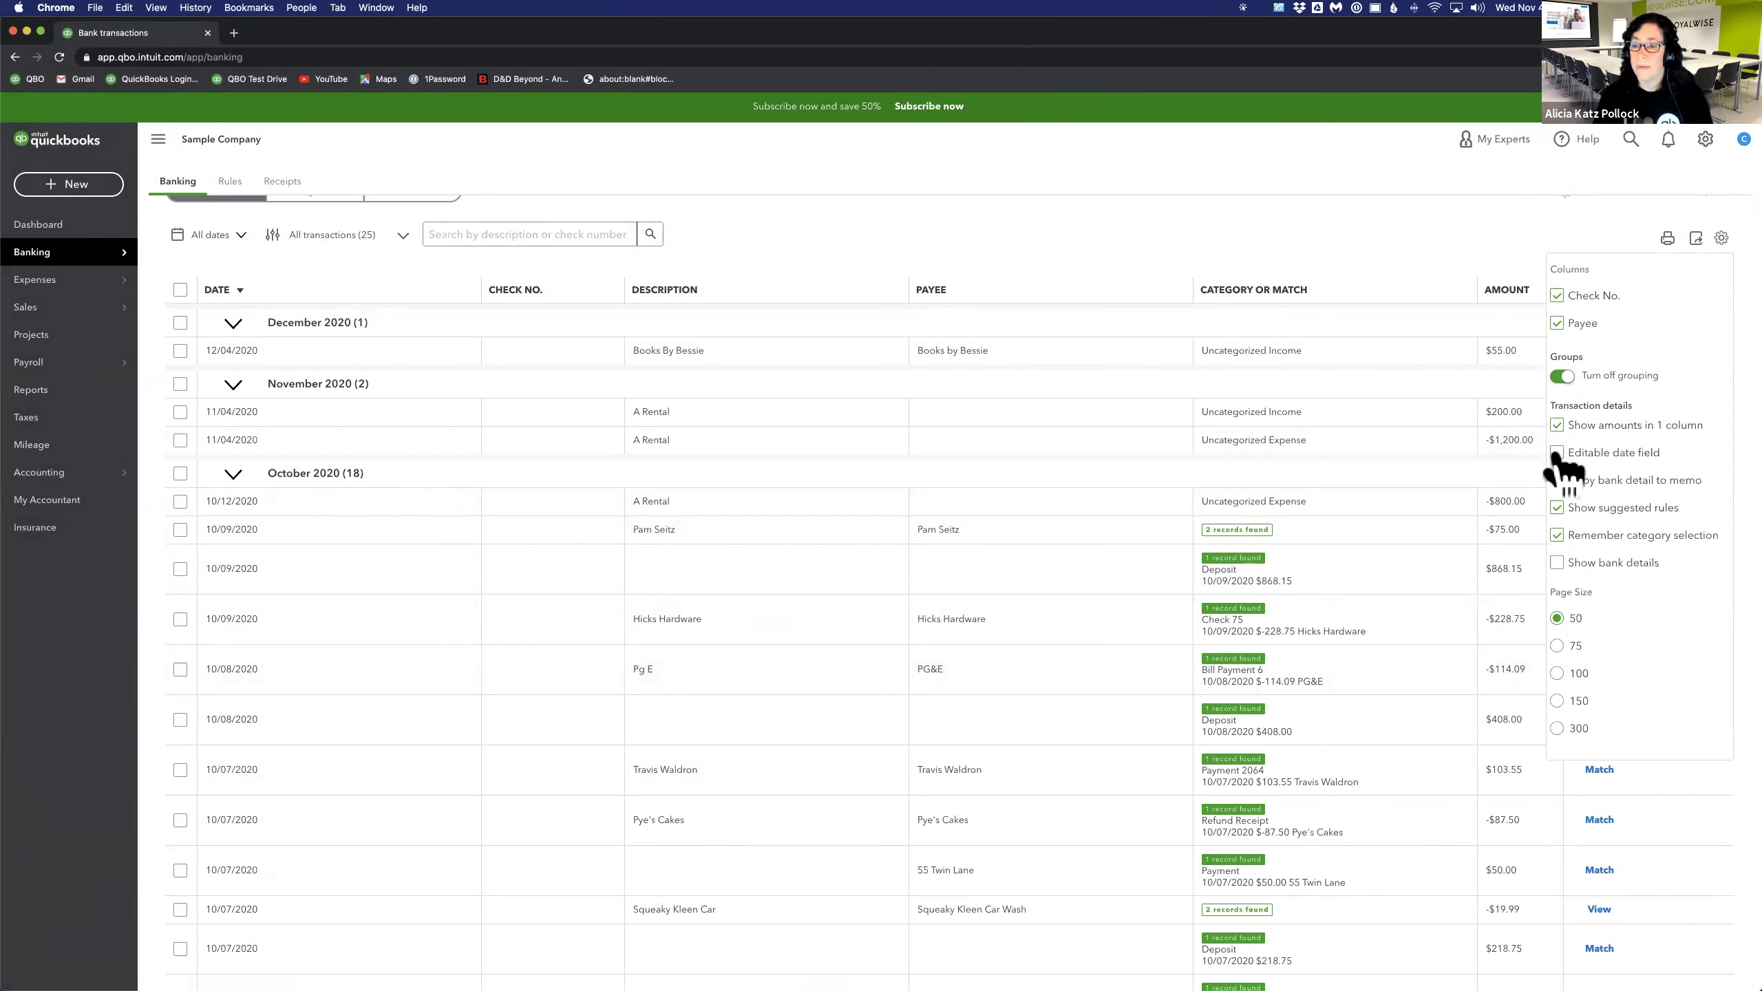
Step: Restore separate Spent and Received columns and make transaction dates editable
left_click(1557, 425)
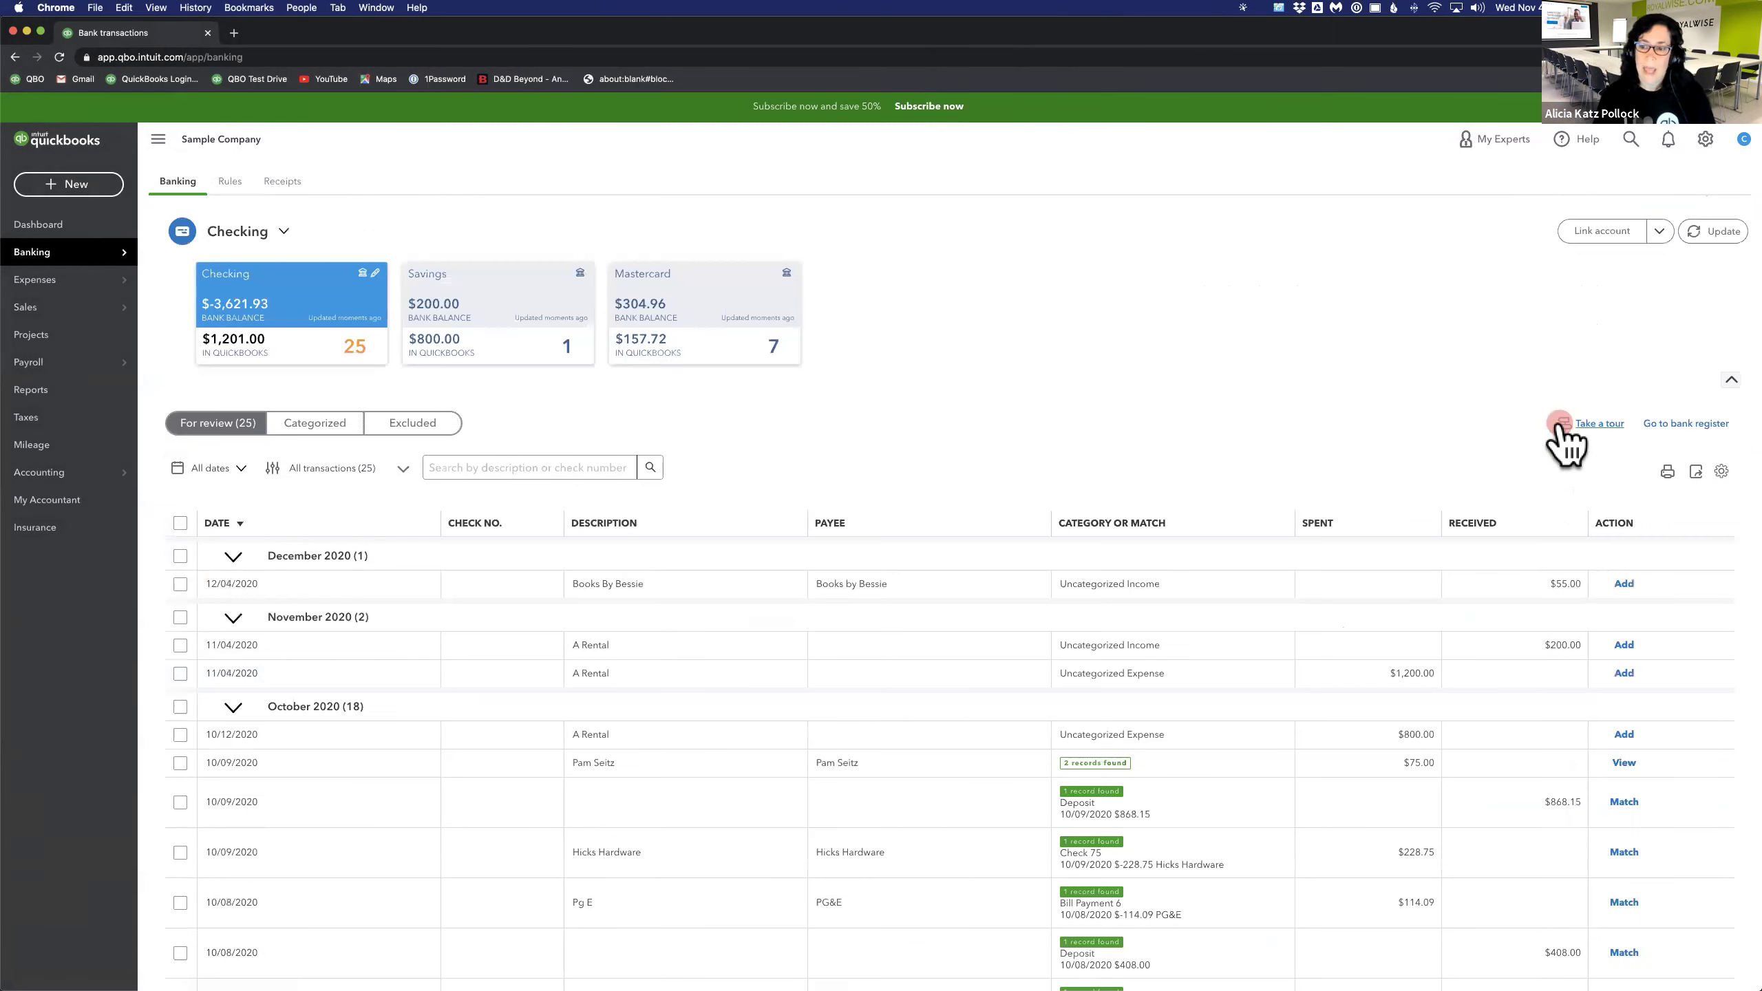
left_click(1721, 471)
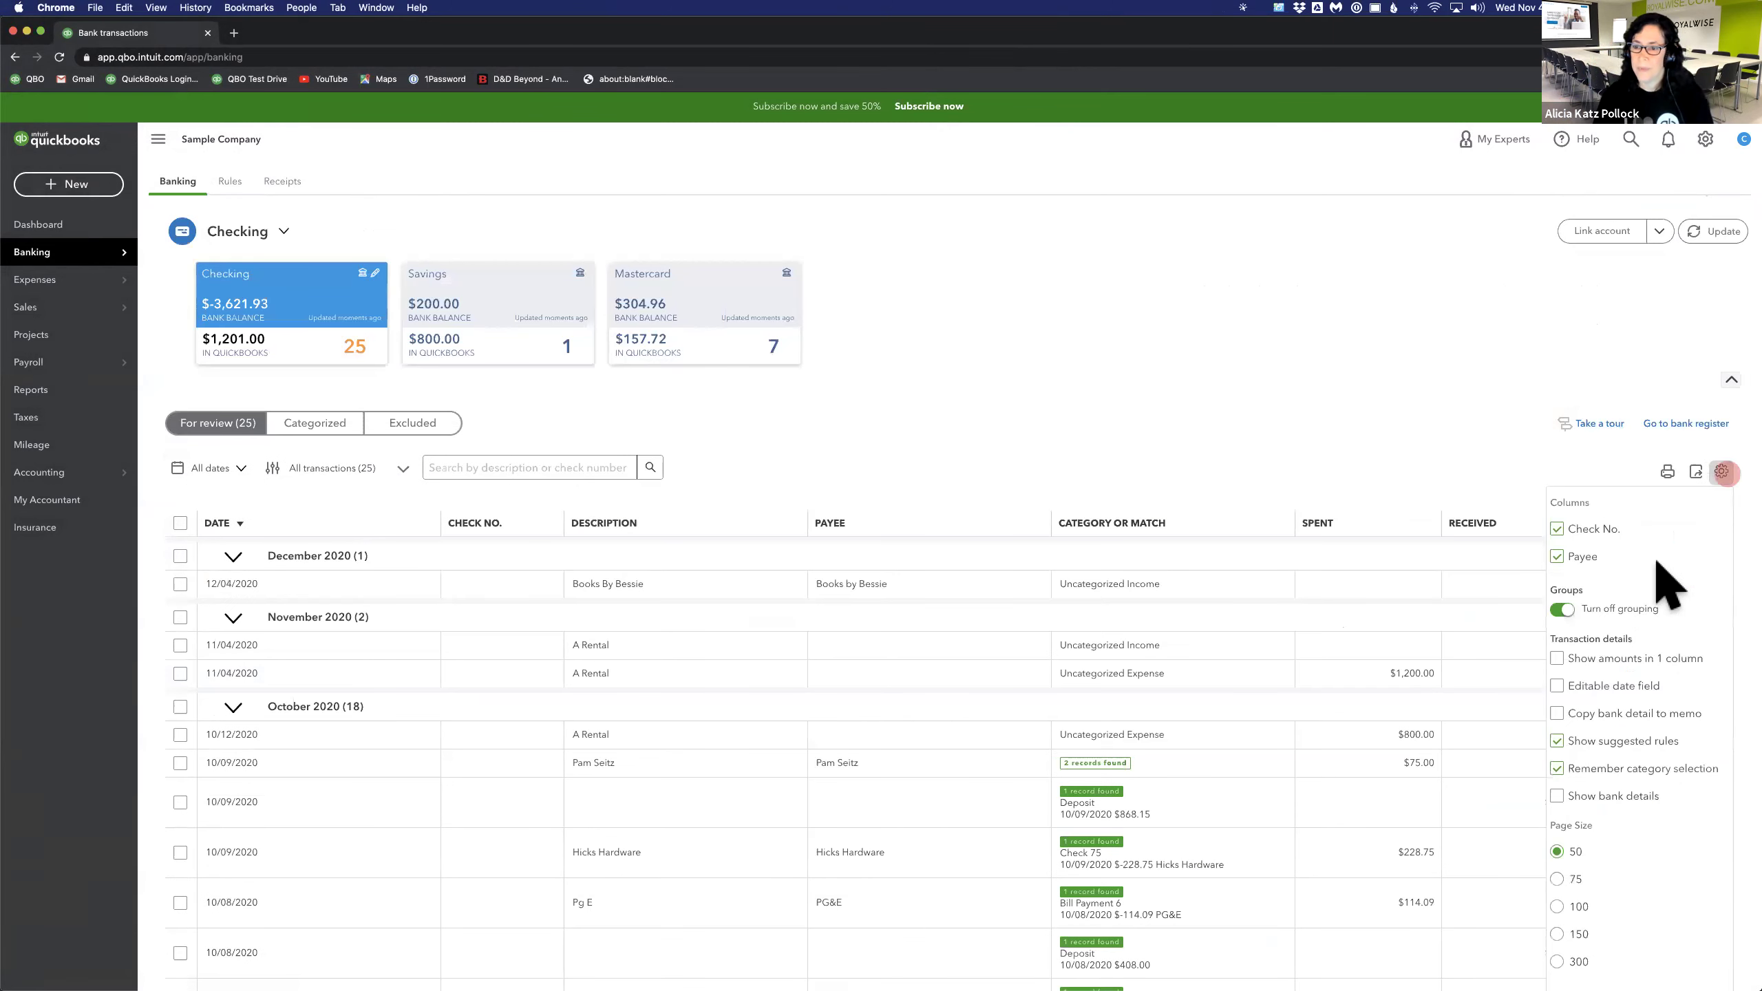
scroll(1664, 589, "down", 3)
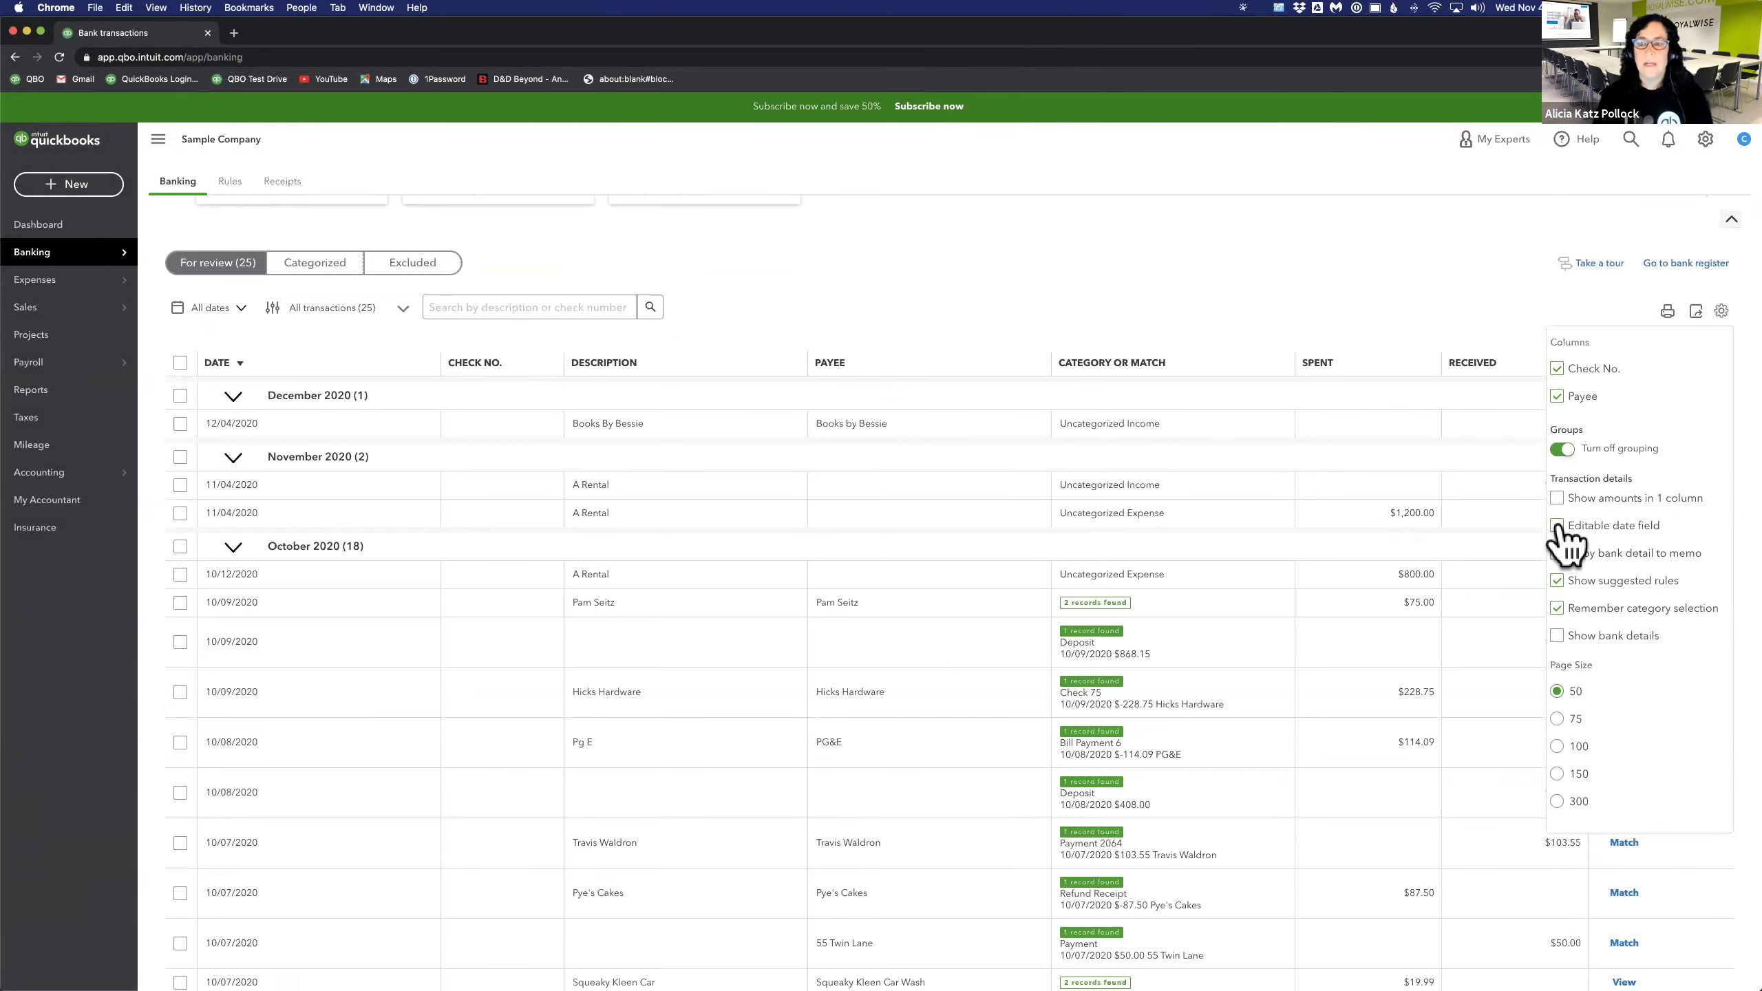
left_click(1557, 525)
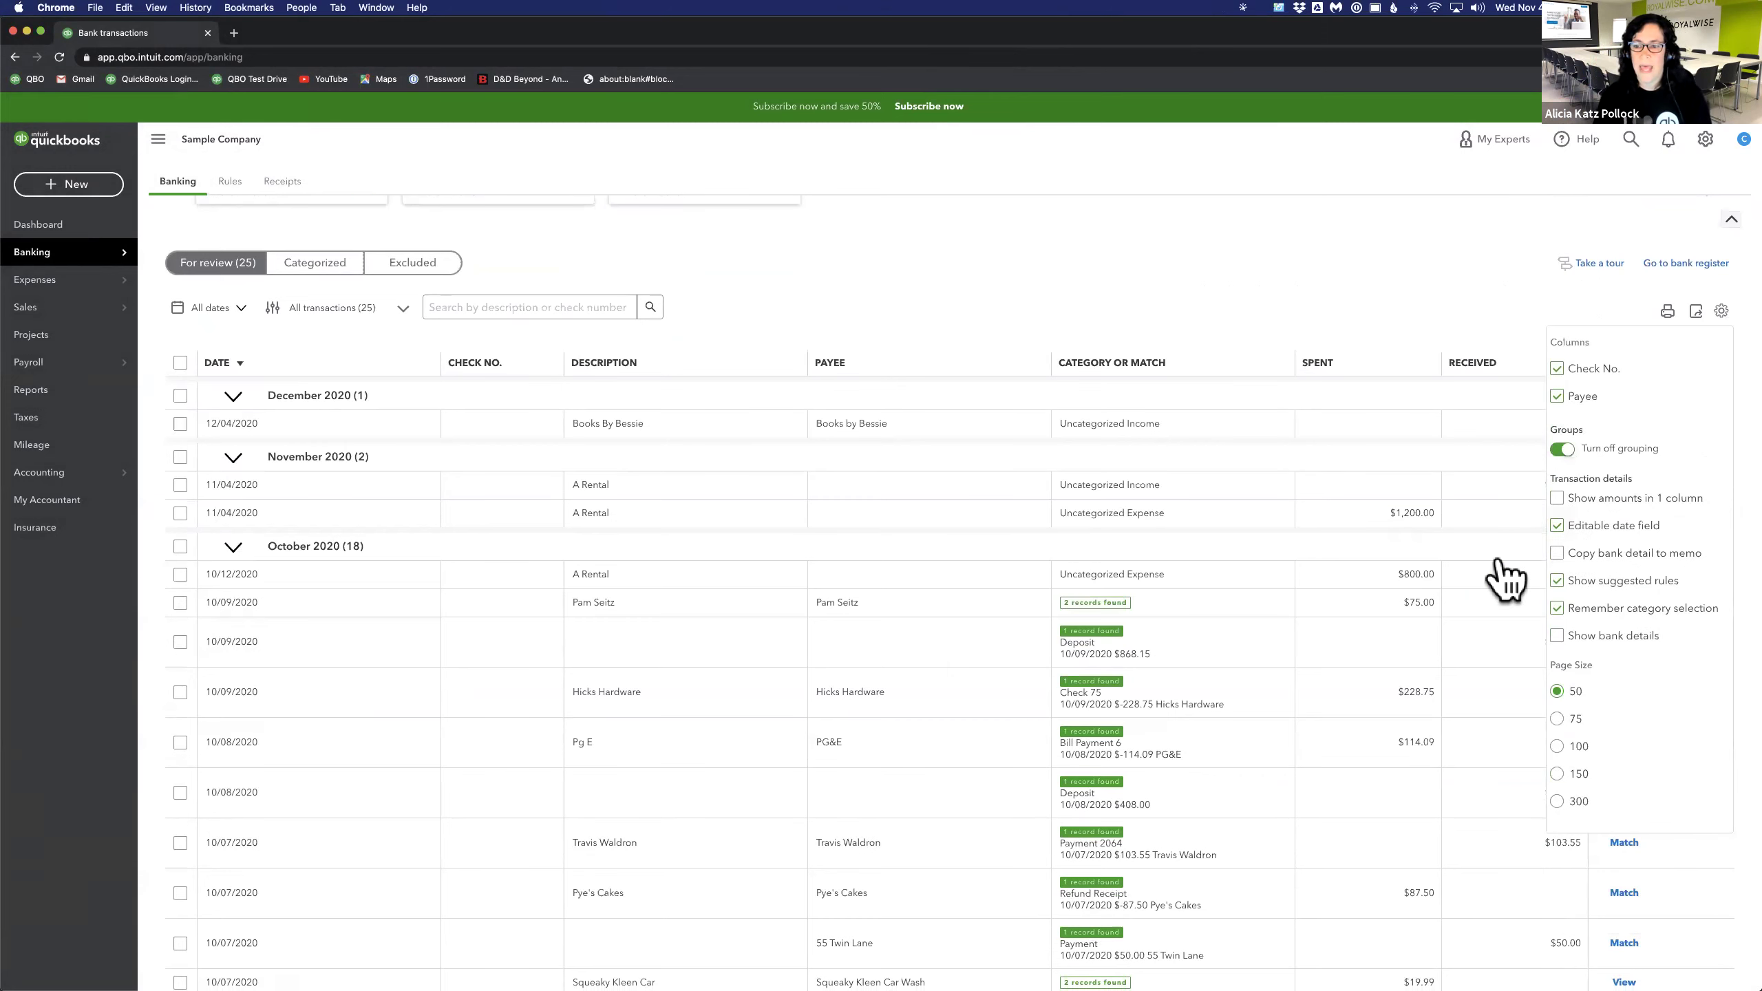
Step: Open the 11/04 A Rental $1,200.00 expense and select its transaction date
left_click(393, 517)
left_click(321, 606)
left_click_drag(298, 604, 189, 596)
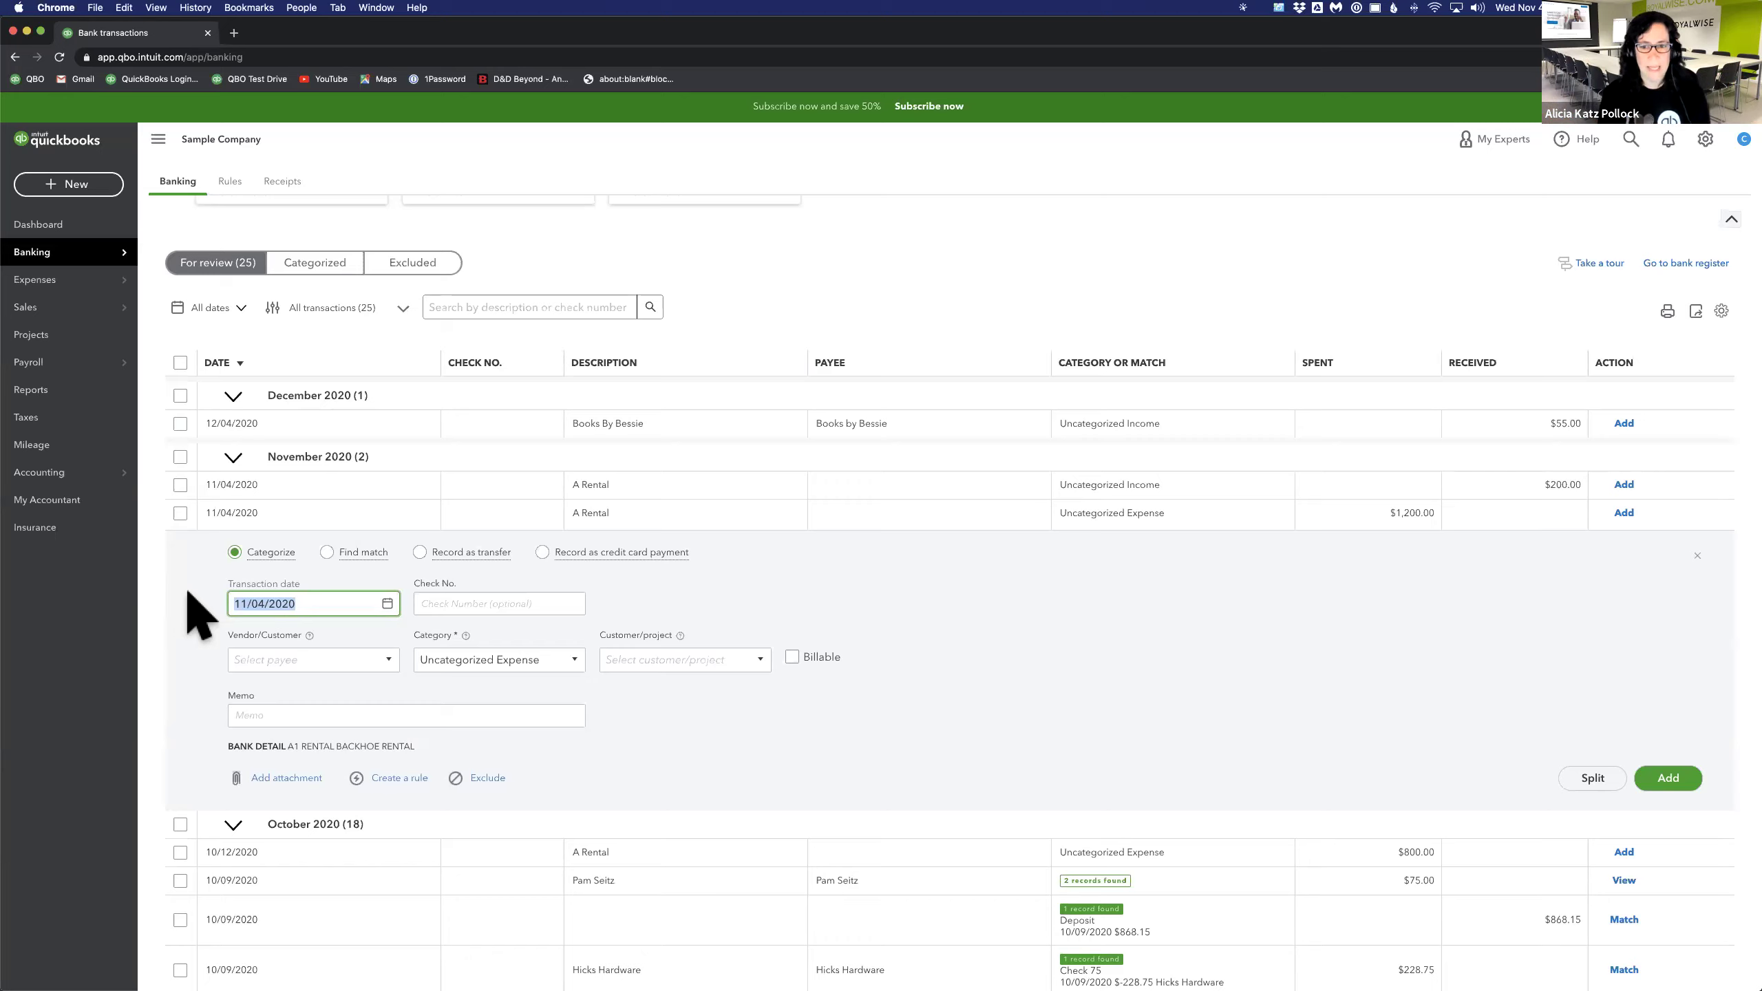
Step: Change the expense date to 10/31/2020 and enable Copy bank detail to memo
type("10/3")
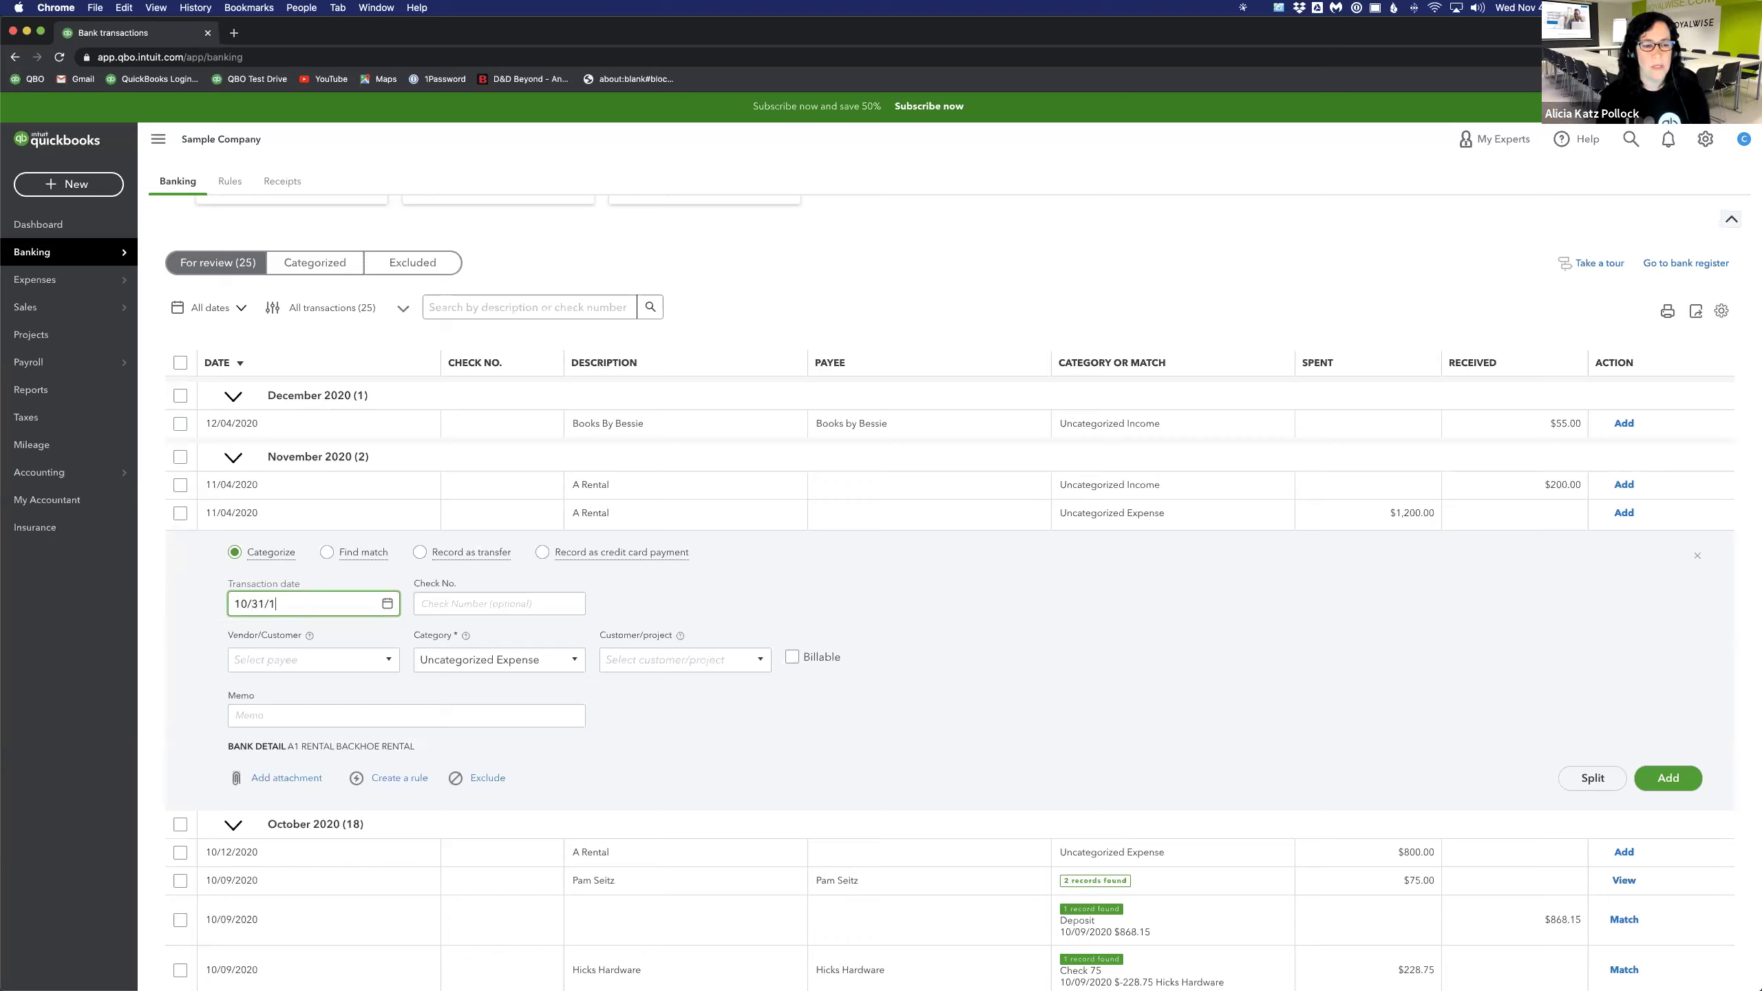
key("Tab")
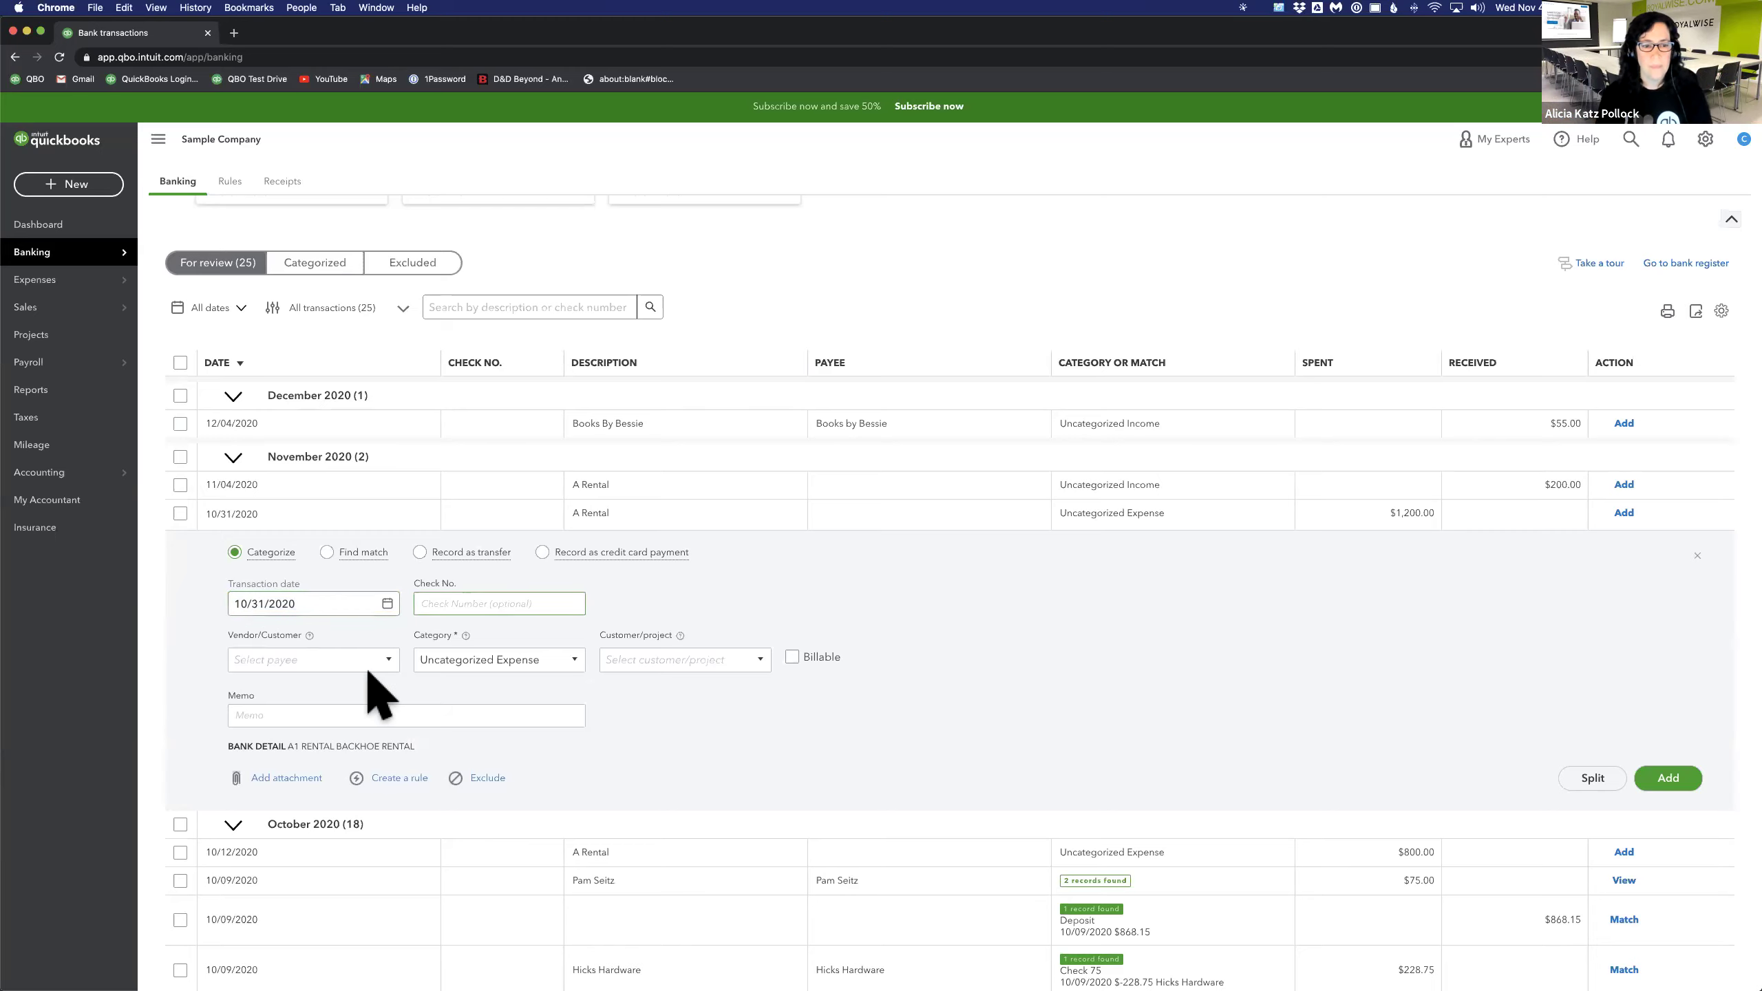
left_click(1721, 311)
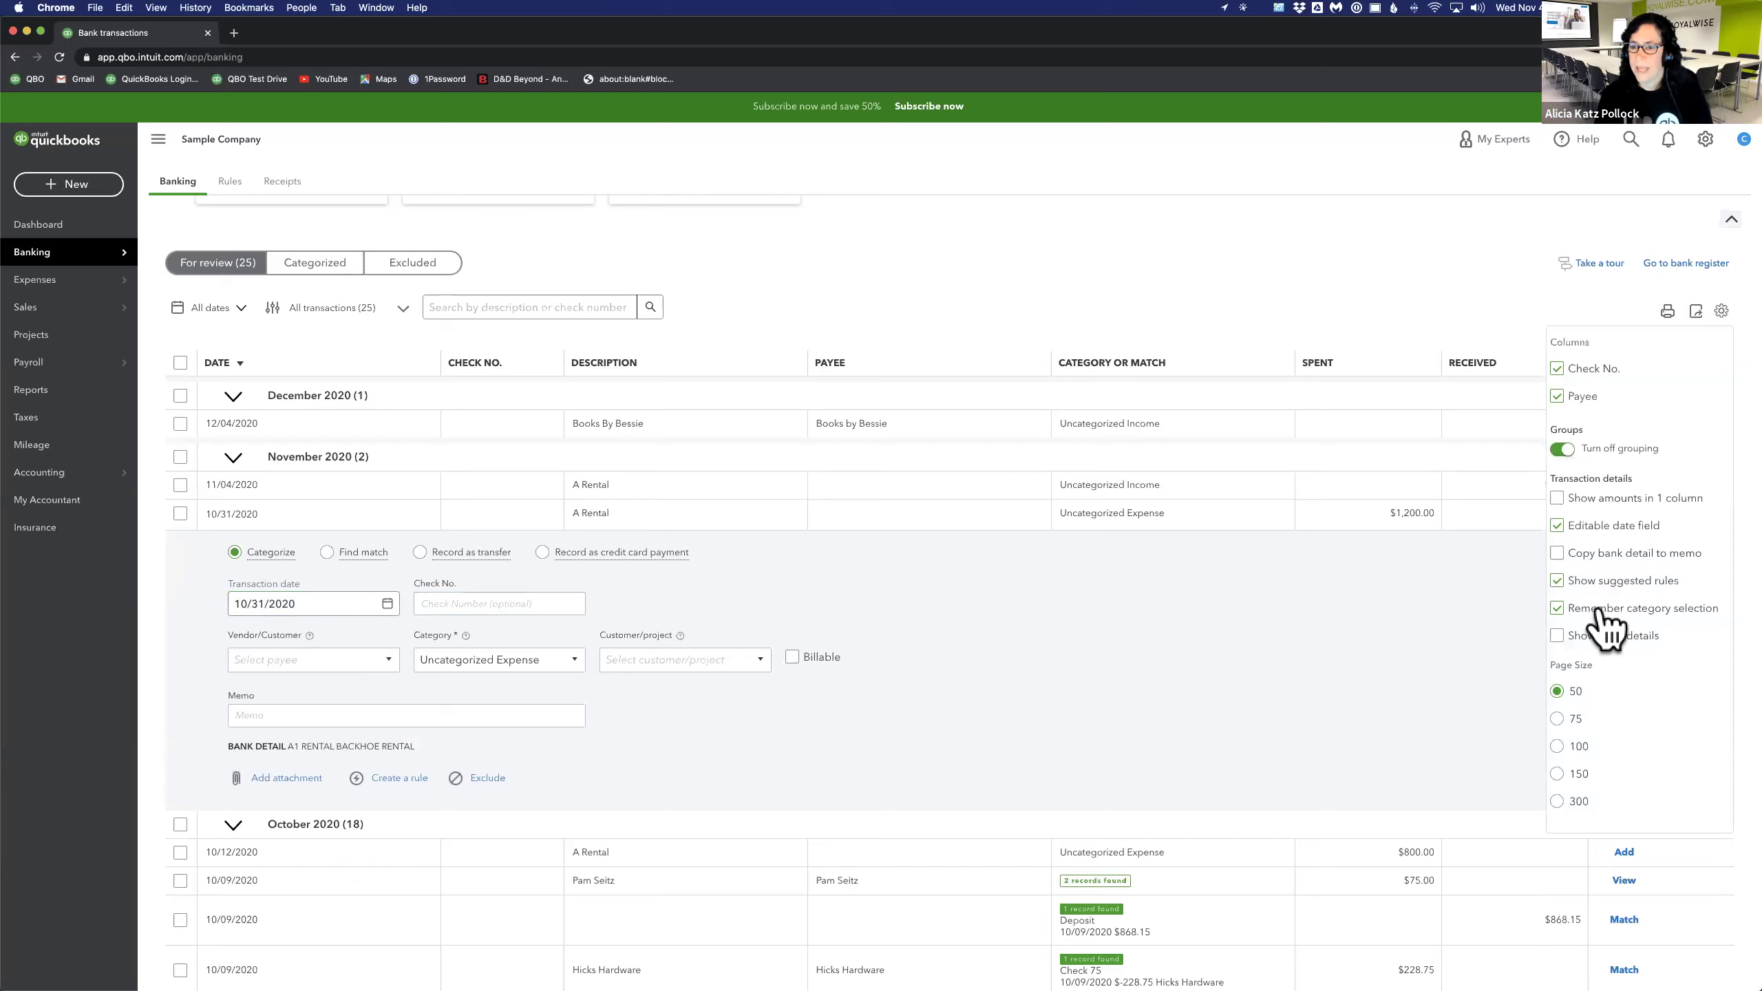
scroll(1602, 617, "down", 1)
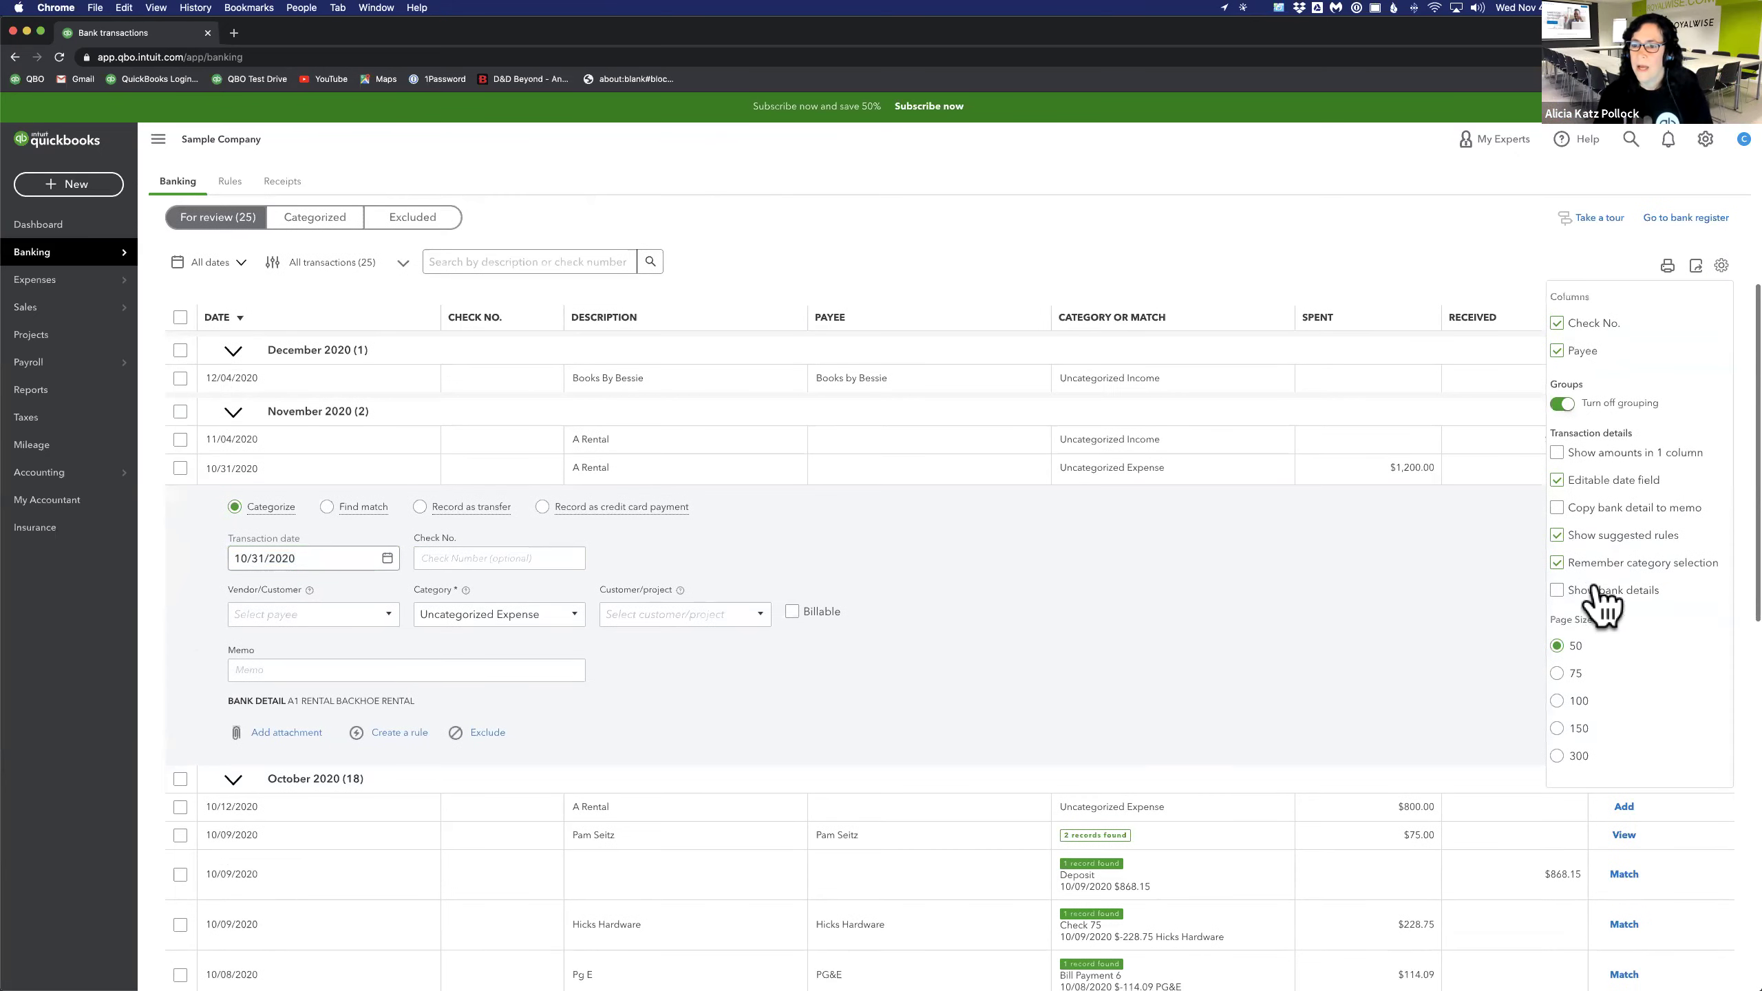
left_click(1556, 508)
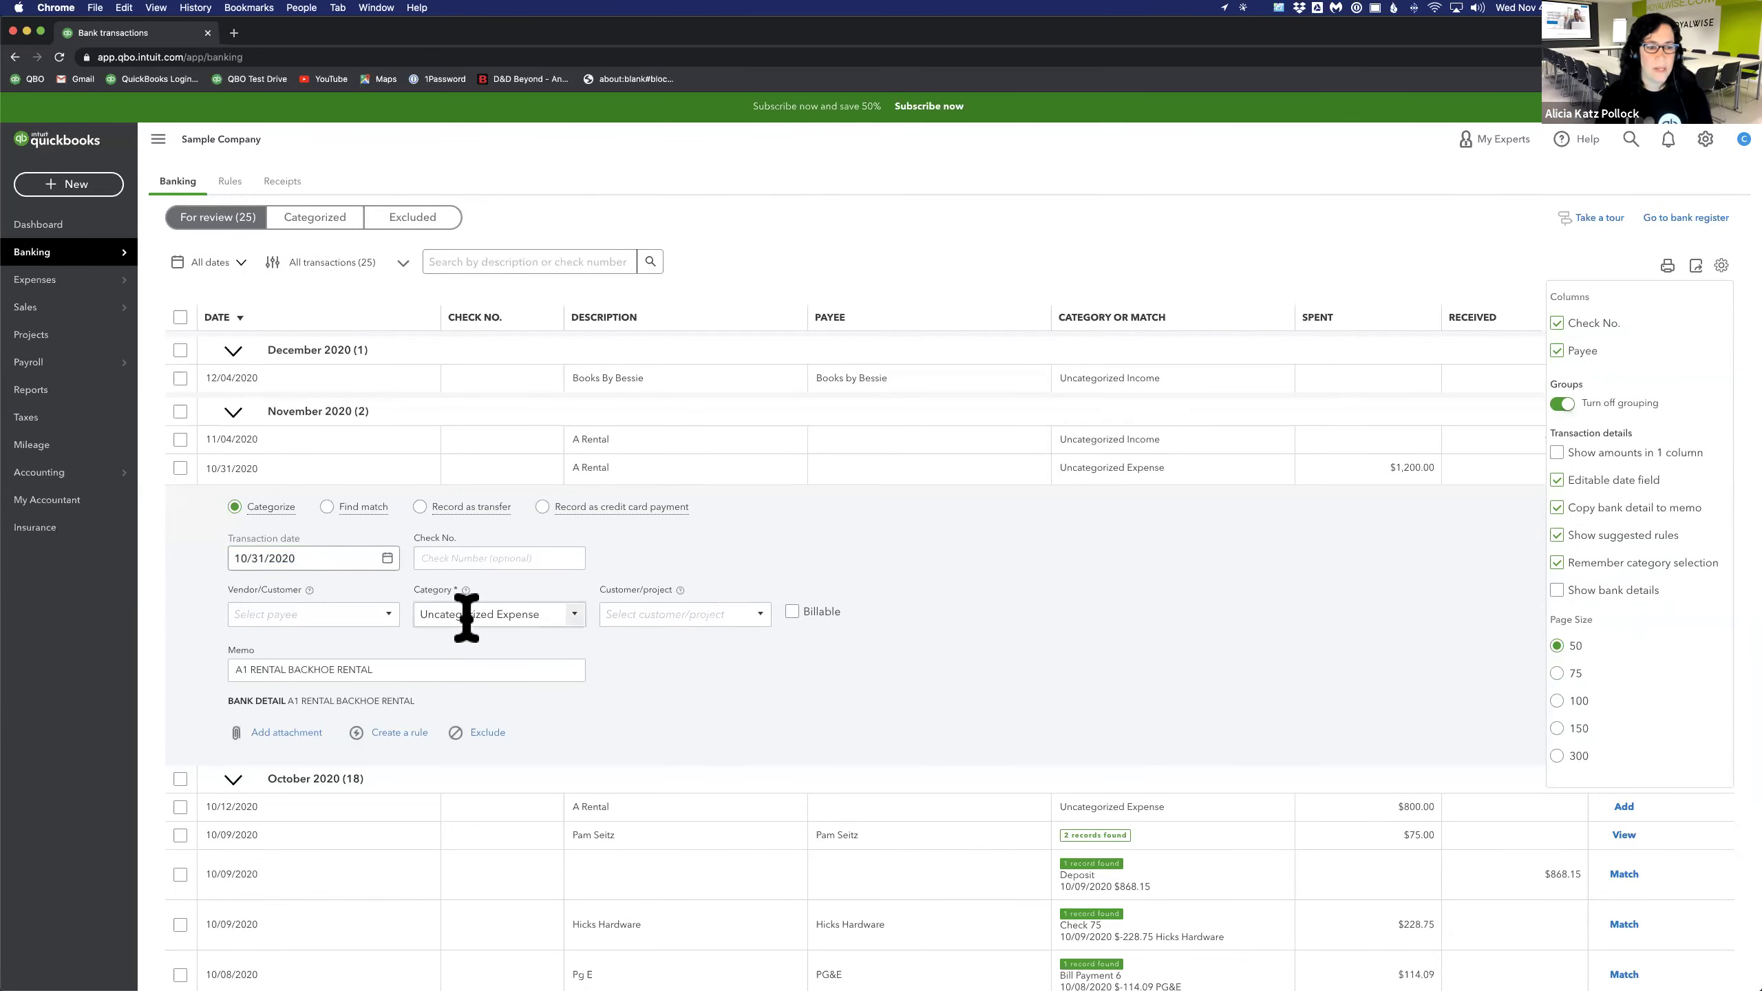
Step: Select the memo text A1 RENTAL BACKHOE RENTAL
left_click_drag(294, 697, 441, 719)
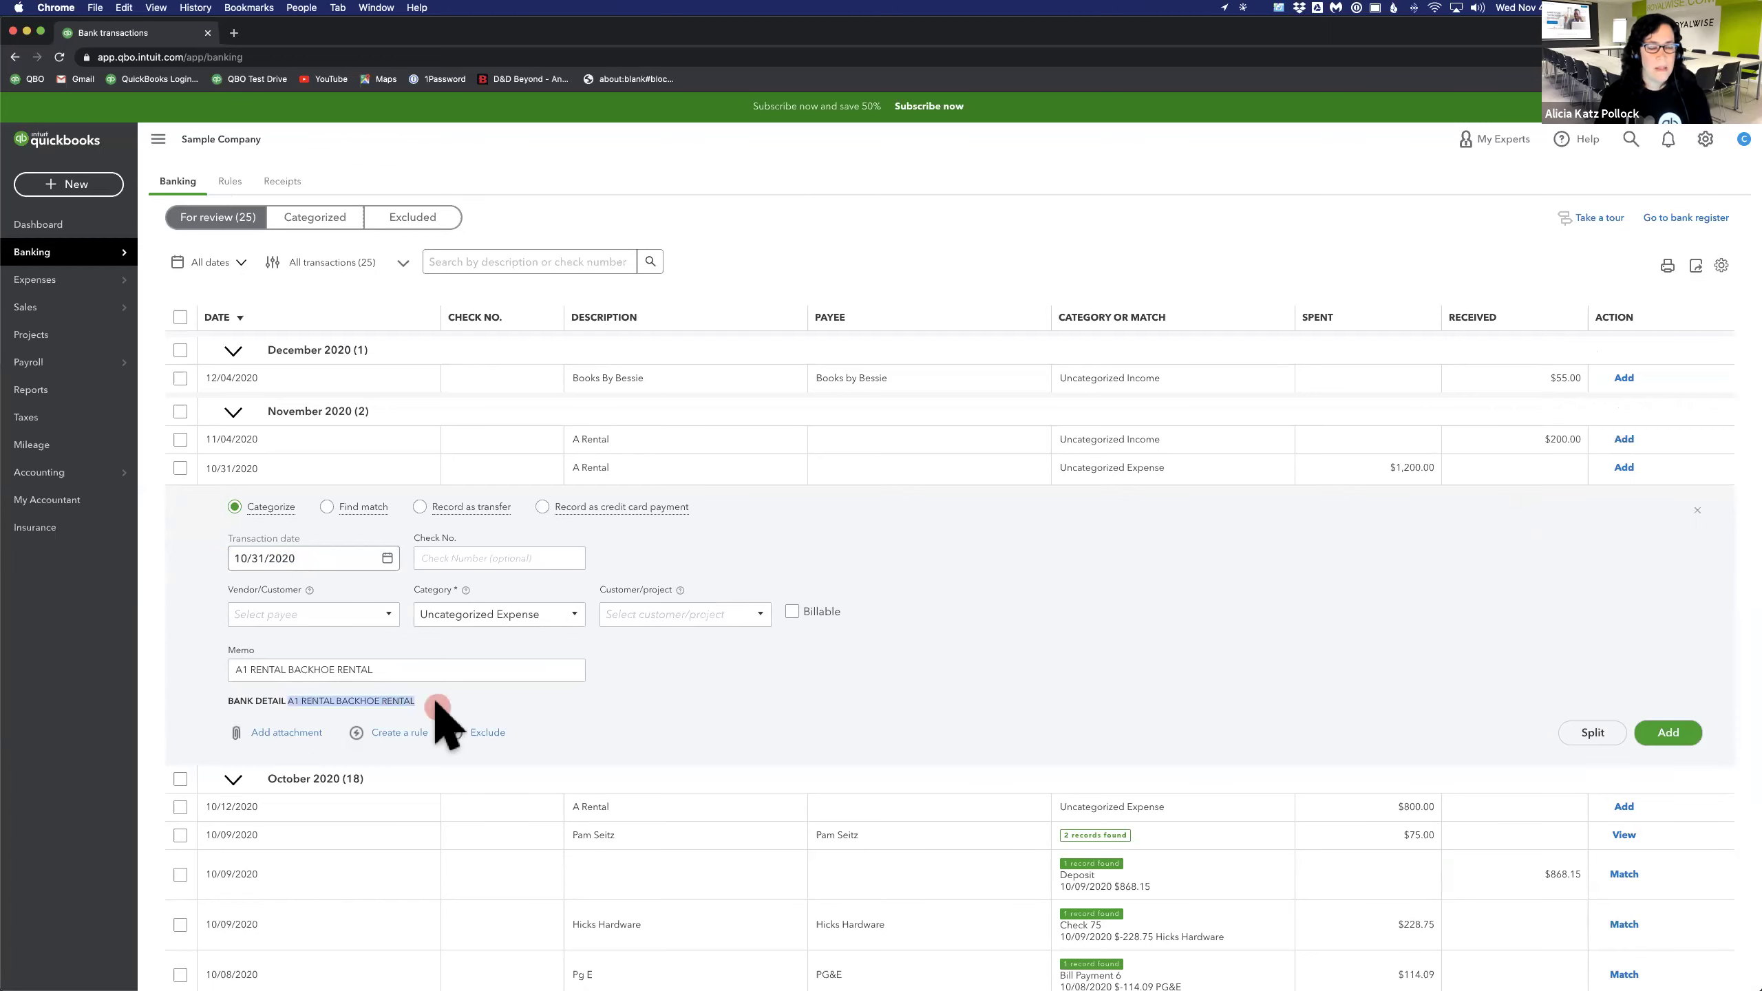
left_click(386, 669)
left_click_drag(367, 667, 216, 672)
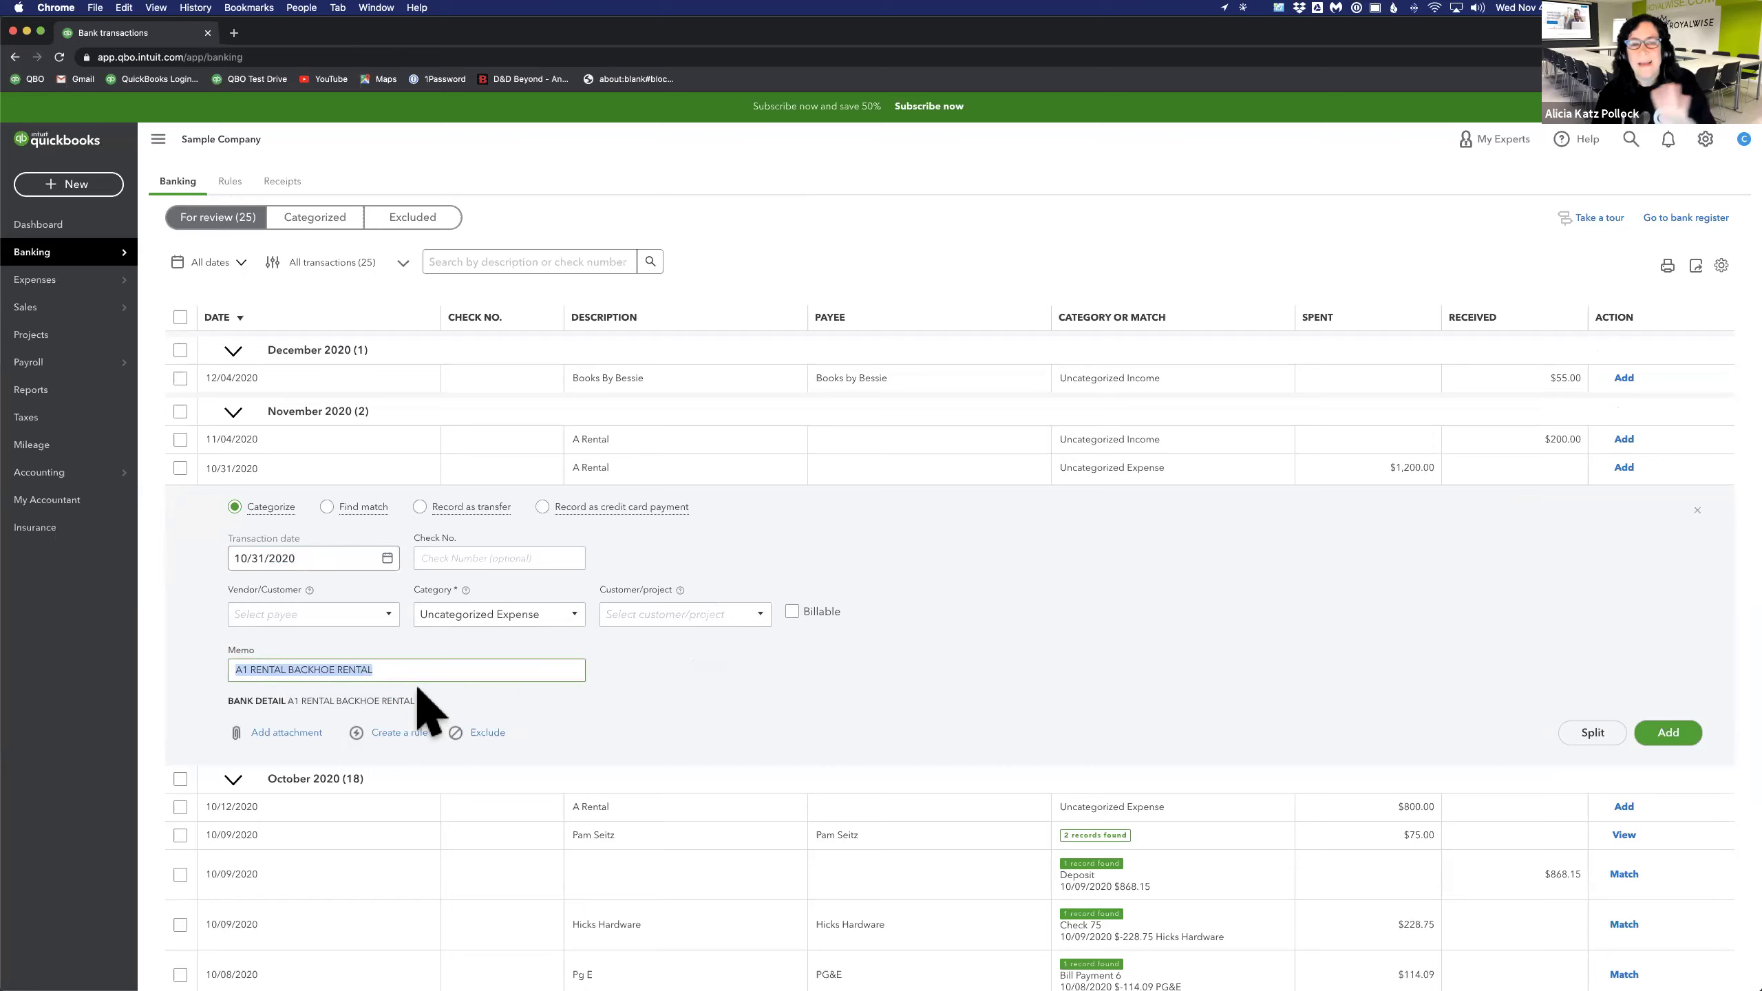
left_click(392, 697)
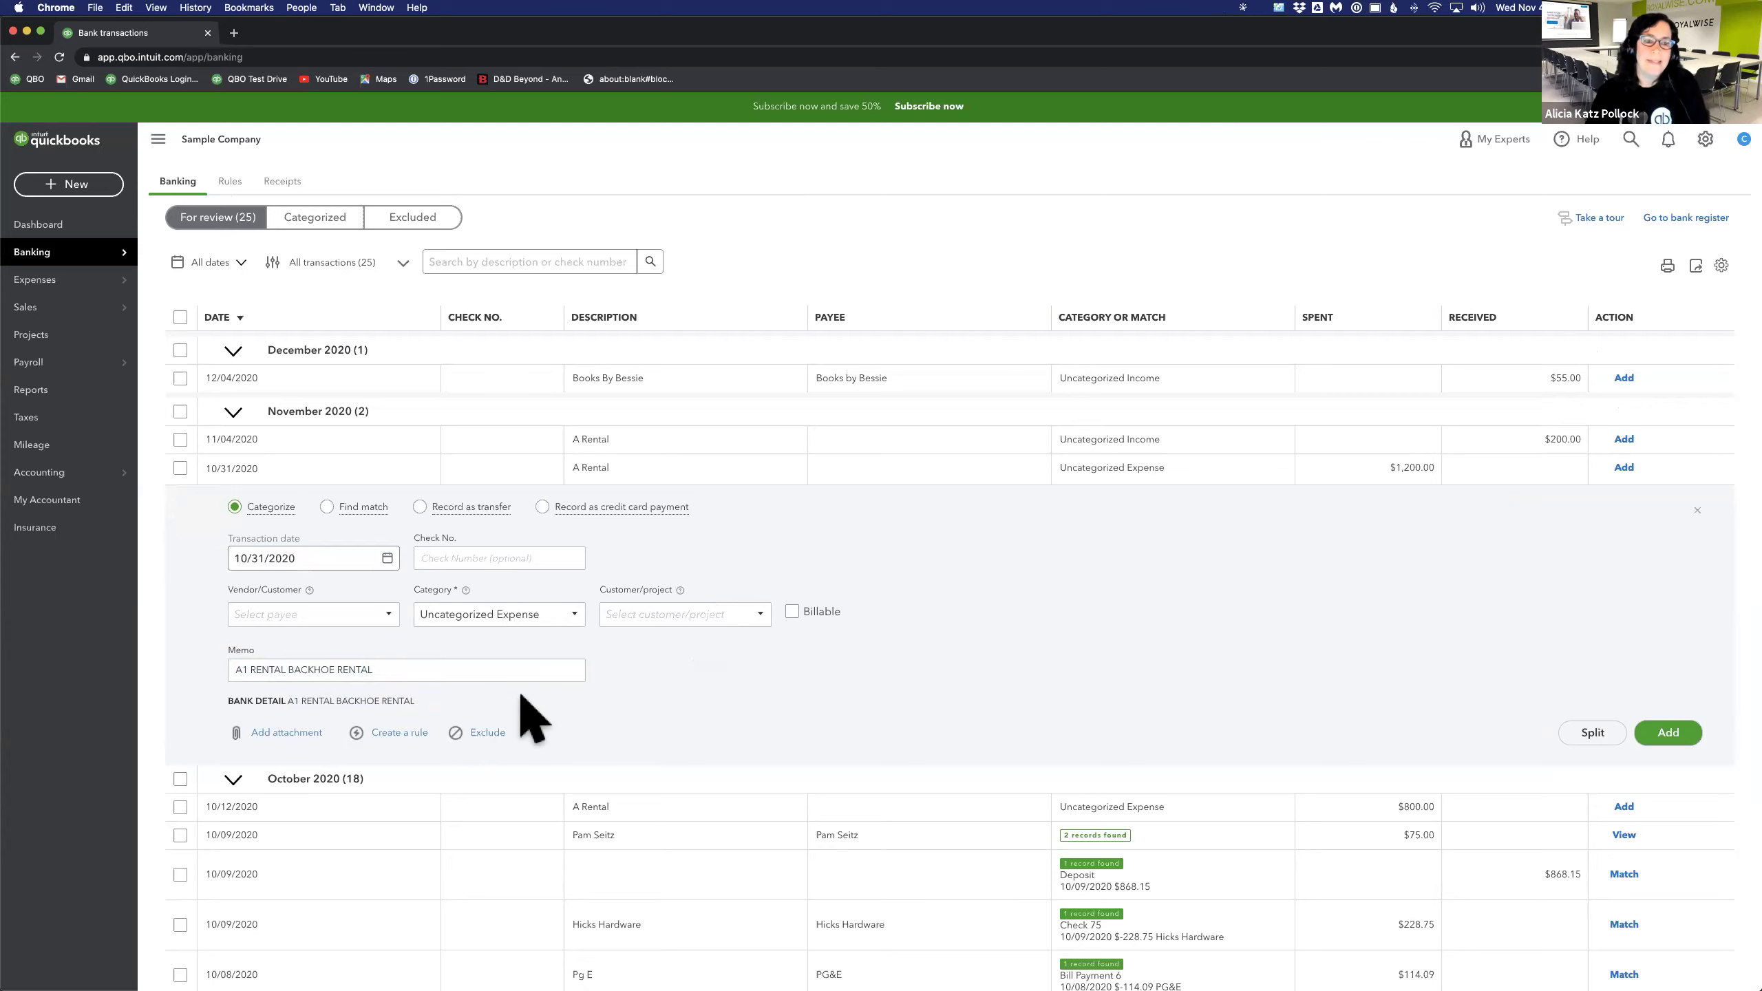
left_click_drag(386, 670, 214, 666)
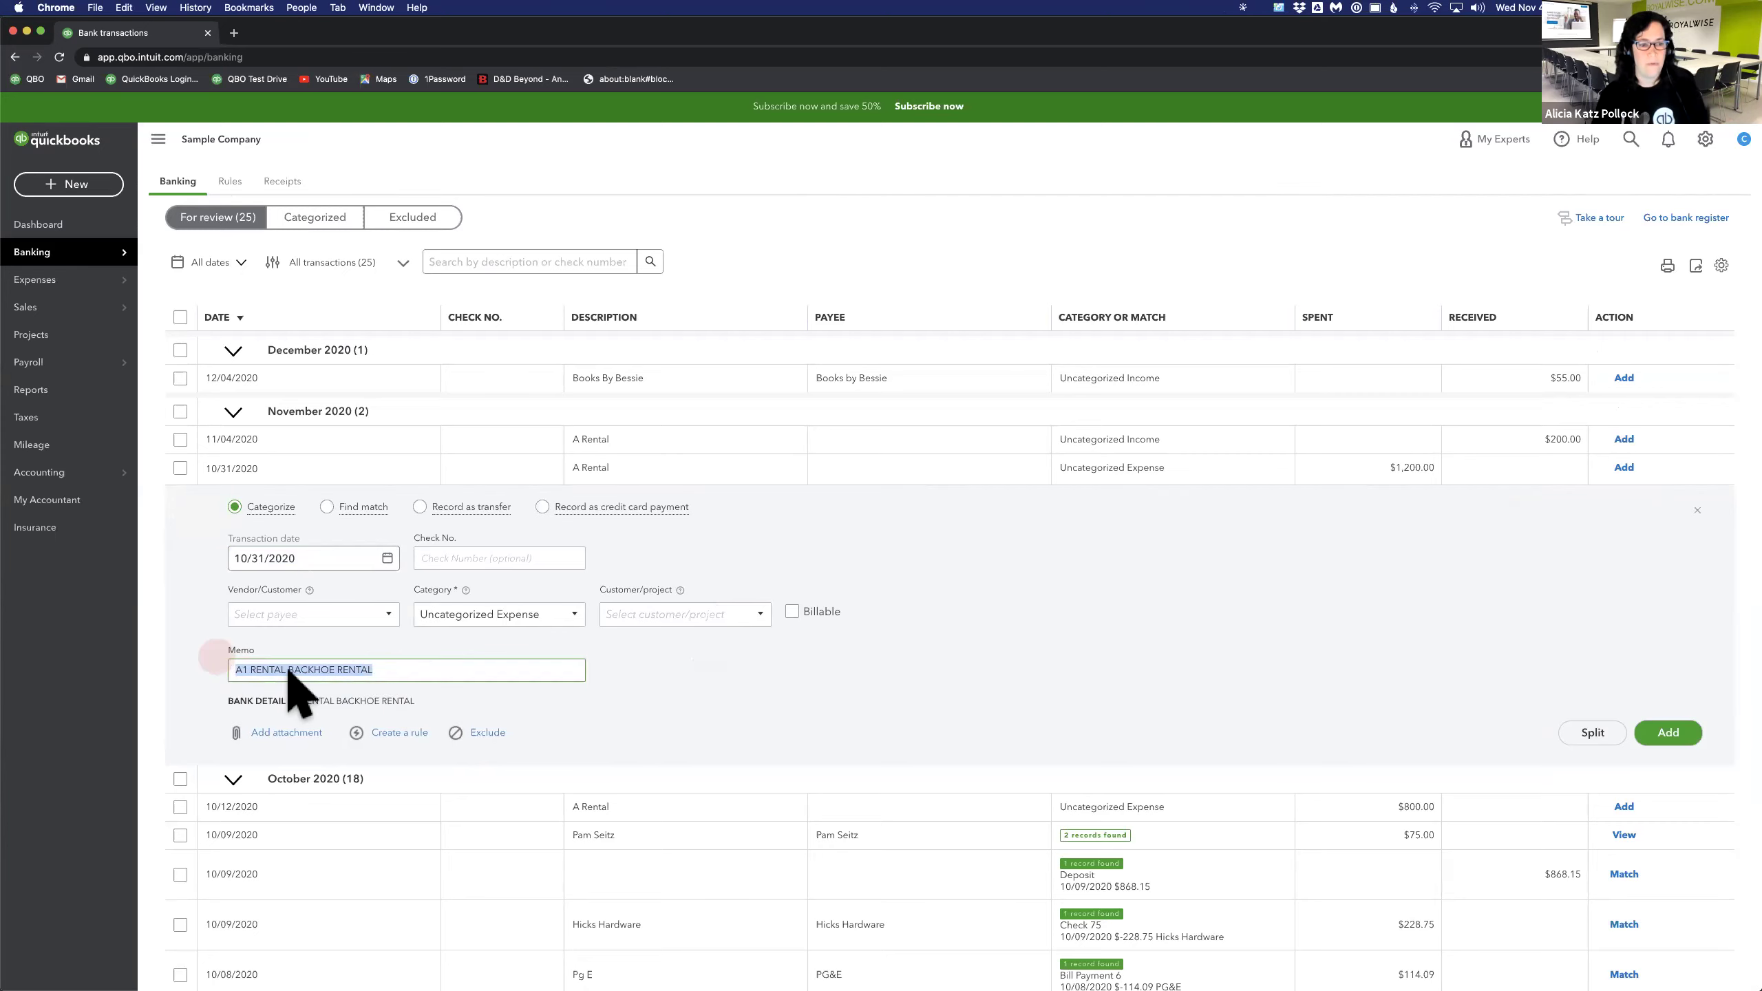
Step: Open the bank feed grid gear settings
left_click(1719, 265)
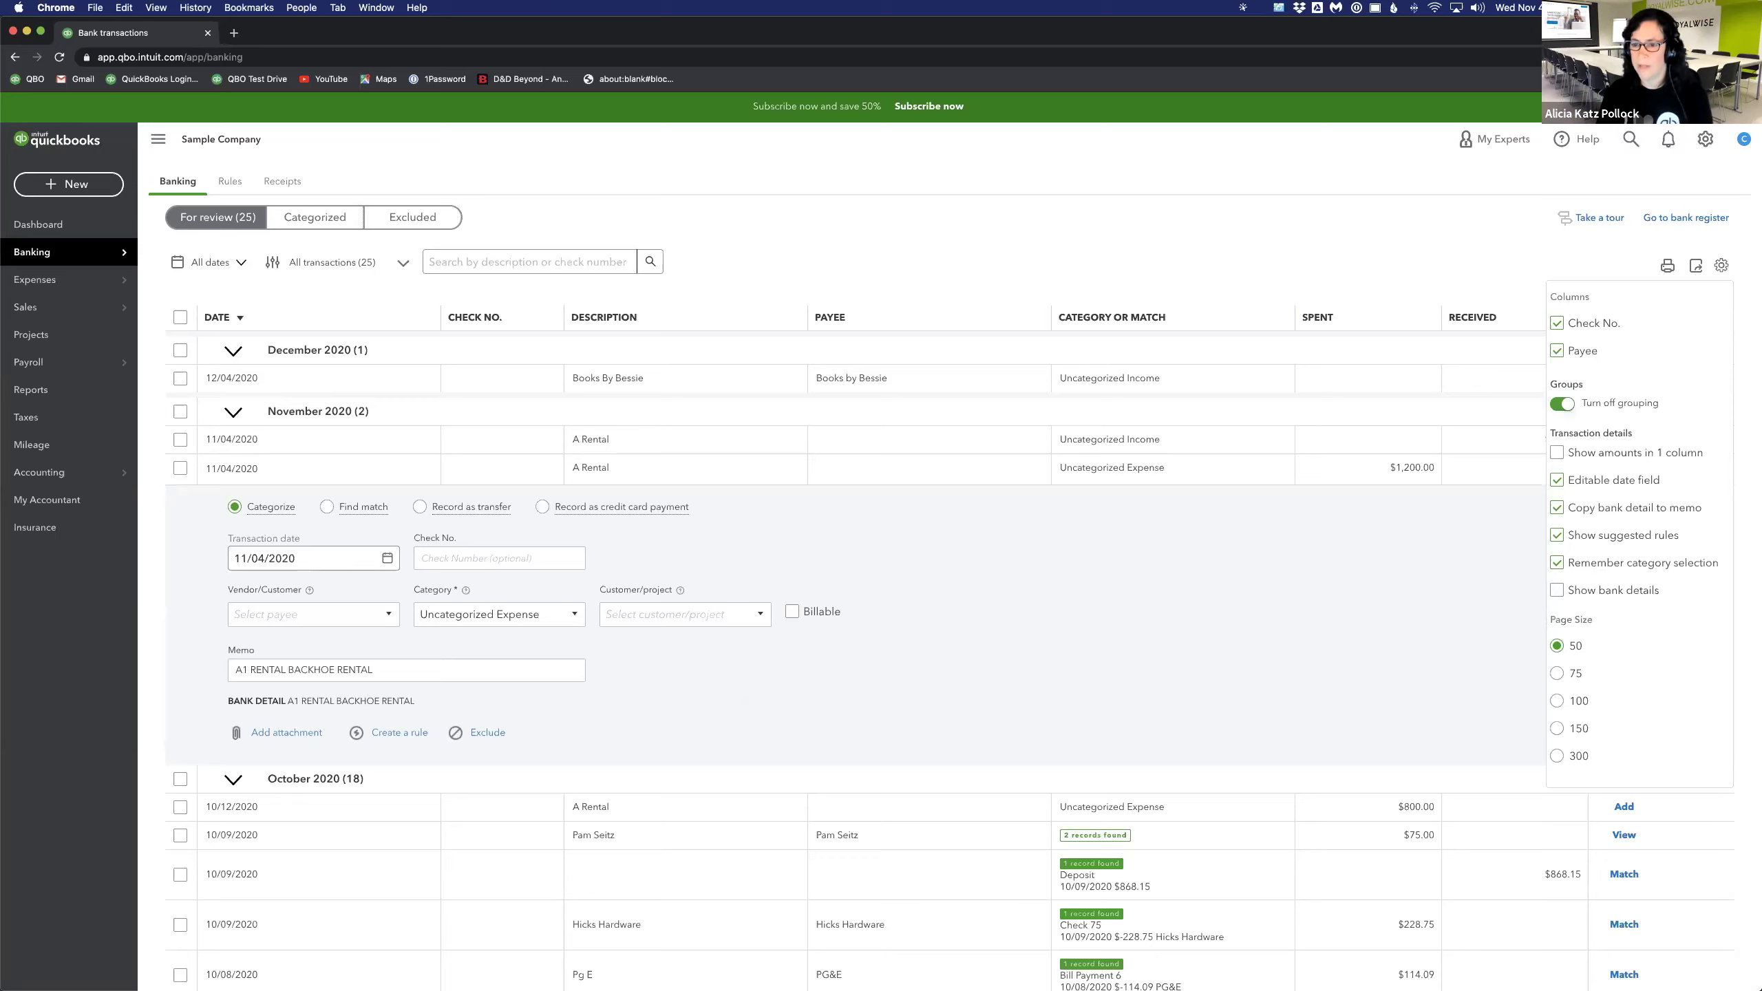
Step: Enable Show bank details and review raw descriptions like BOOKS BY BESSIE in the list
left_click(1558, 563)
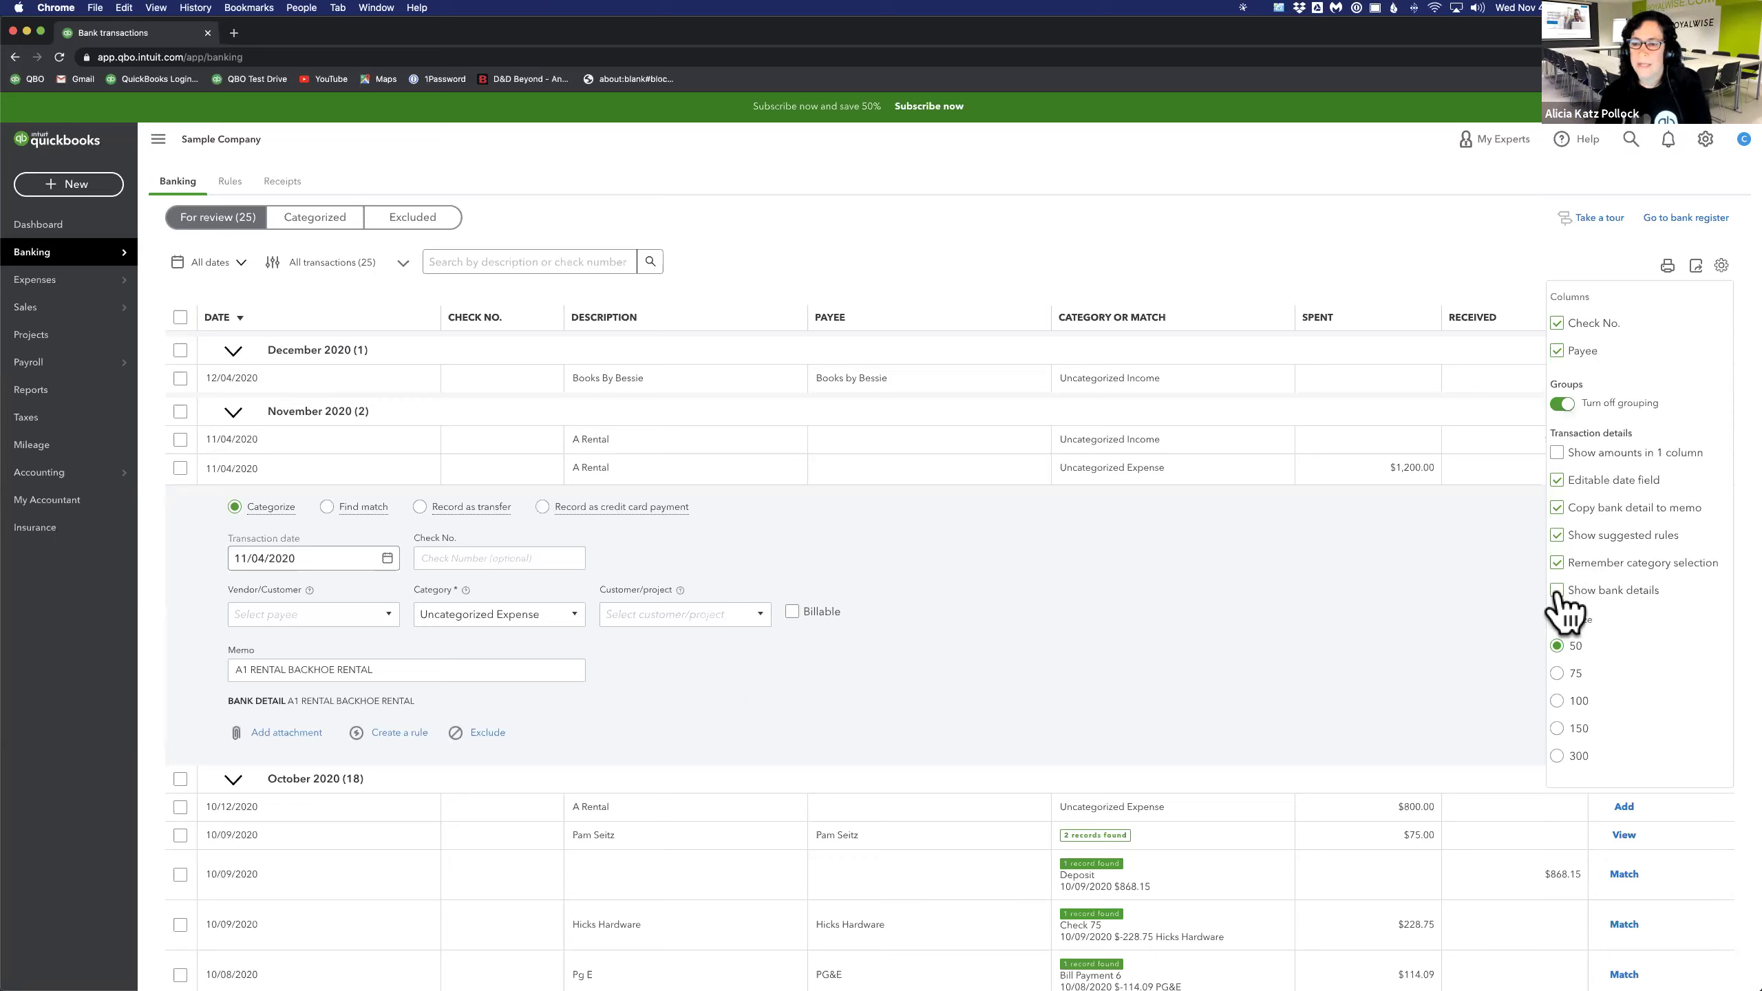
left_click(1556, 591)
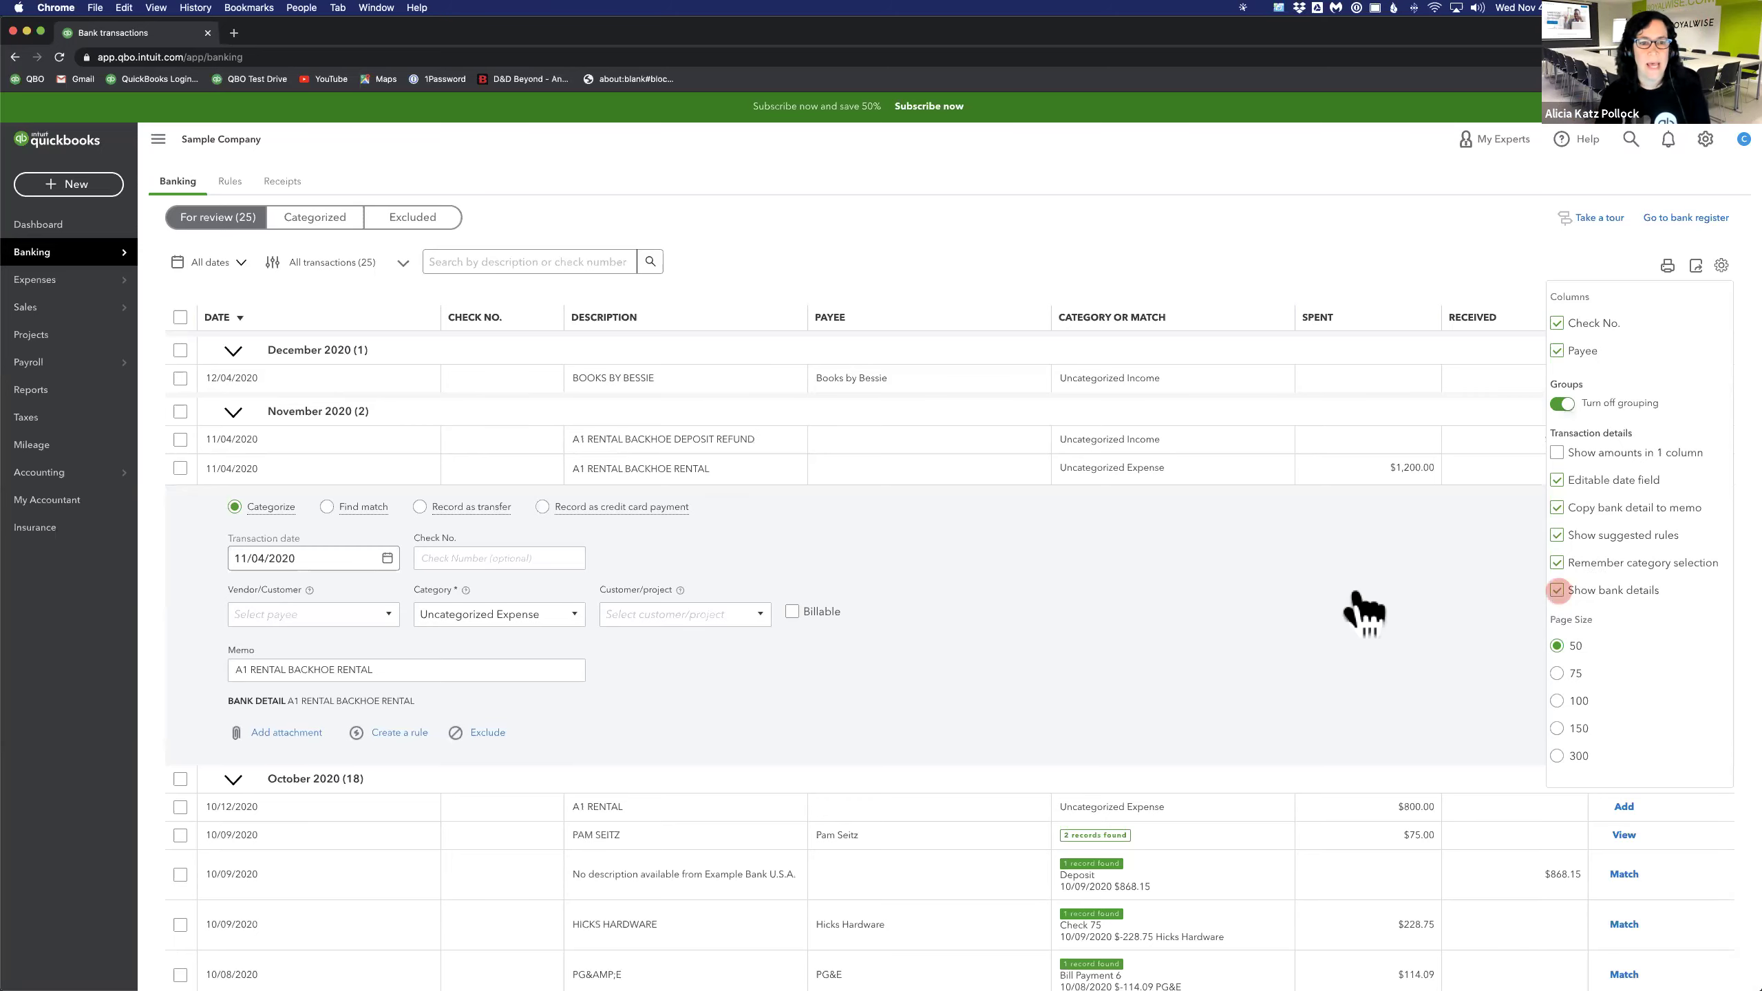
left_click(739, 295)
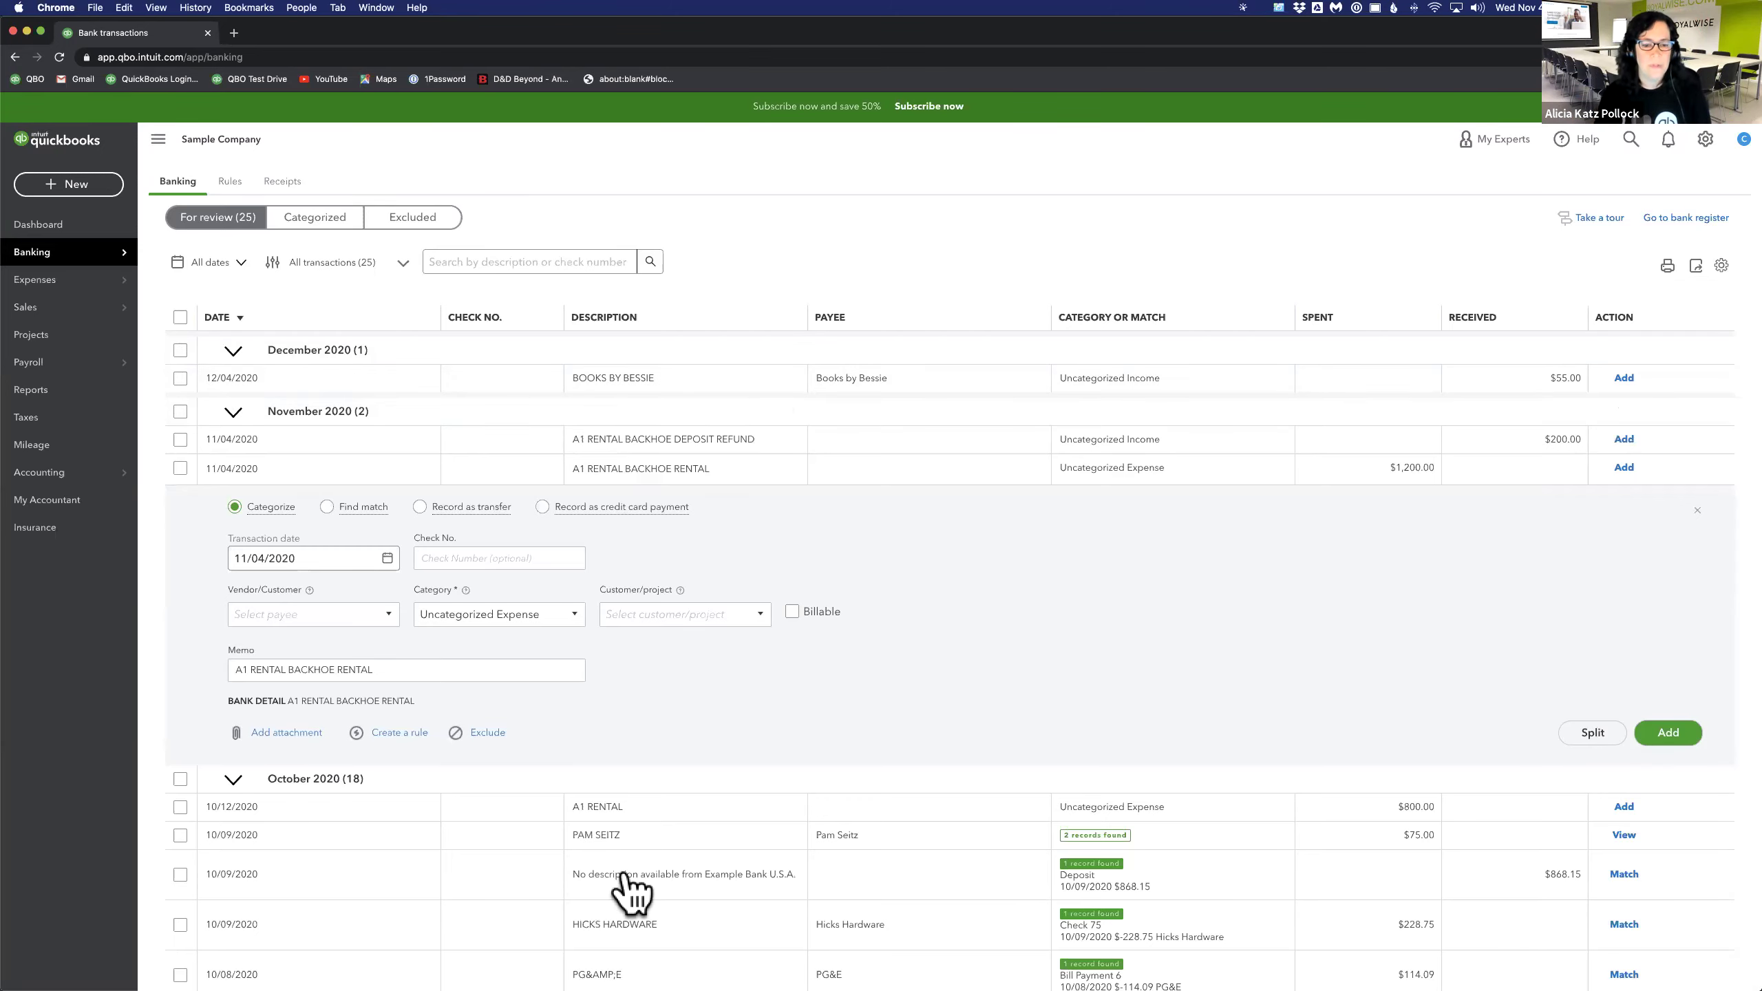
scroll(628, 916, "down", 2)
scroll(636, 598, "down", 5)
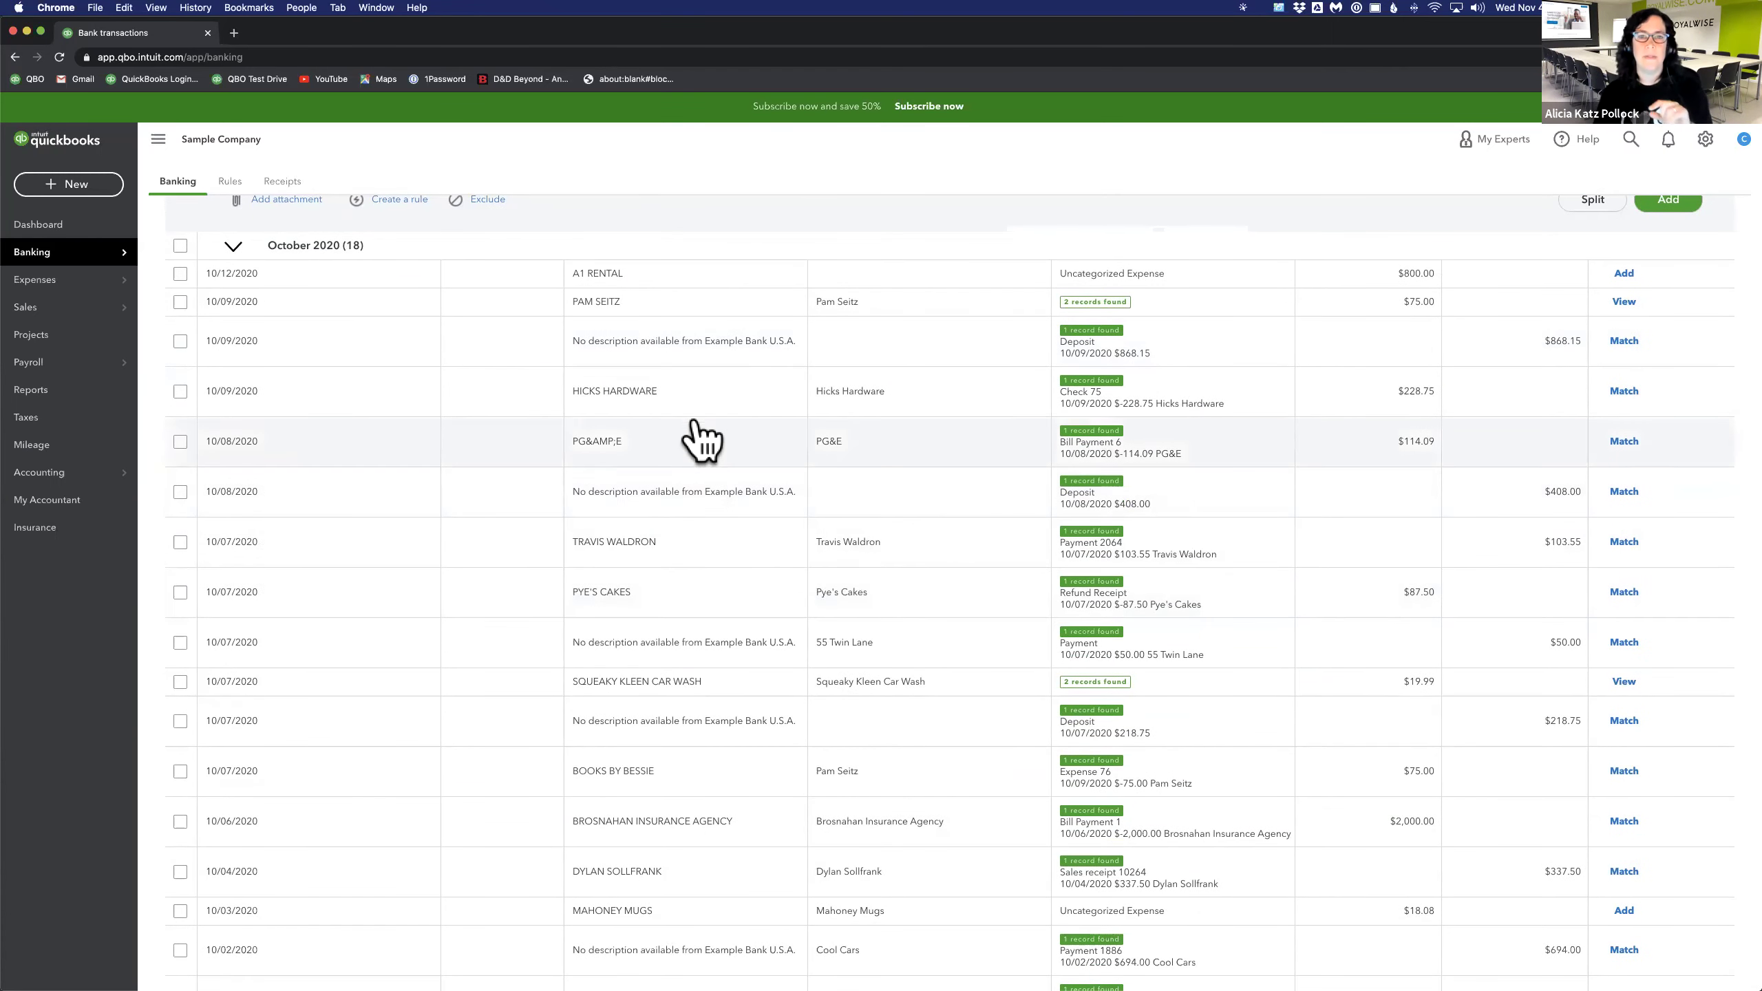
scroll(695, 416, "up", 7)
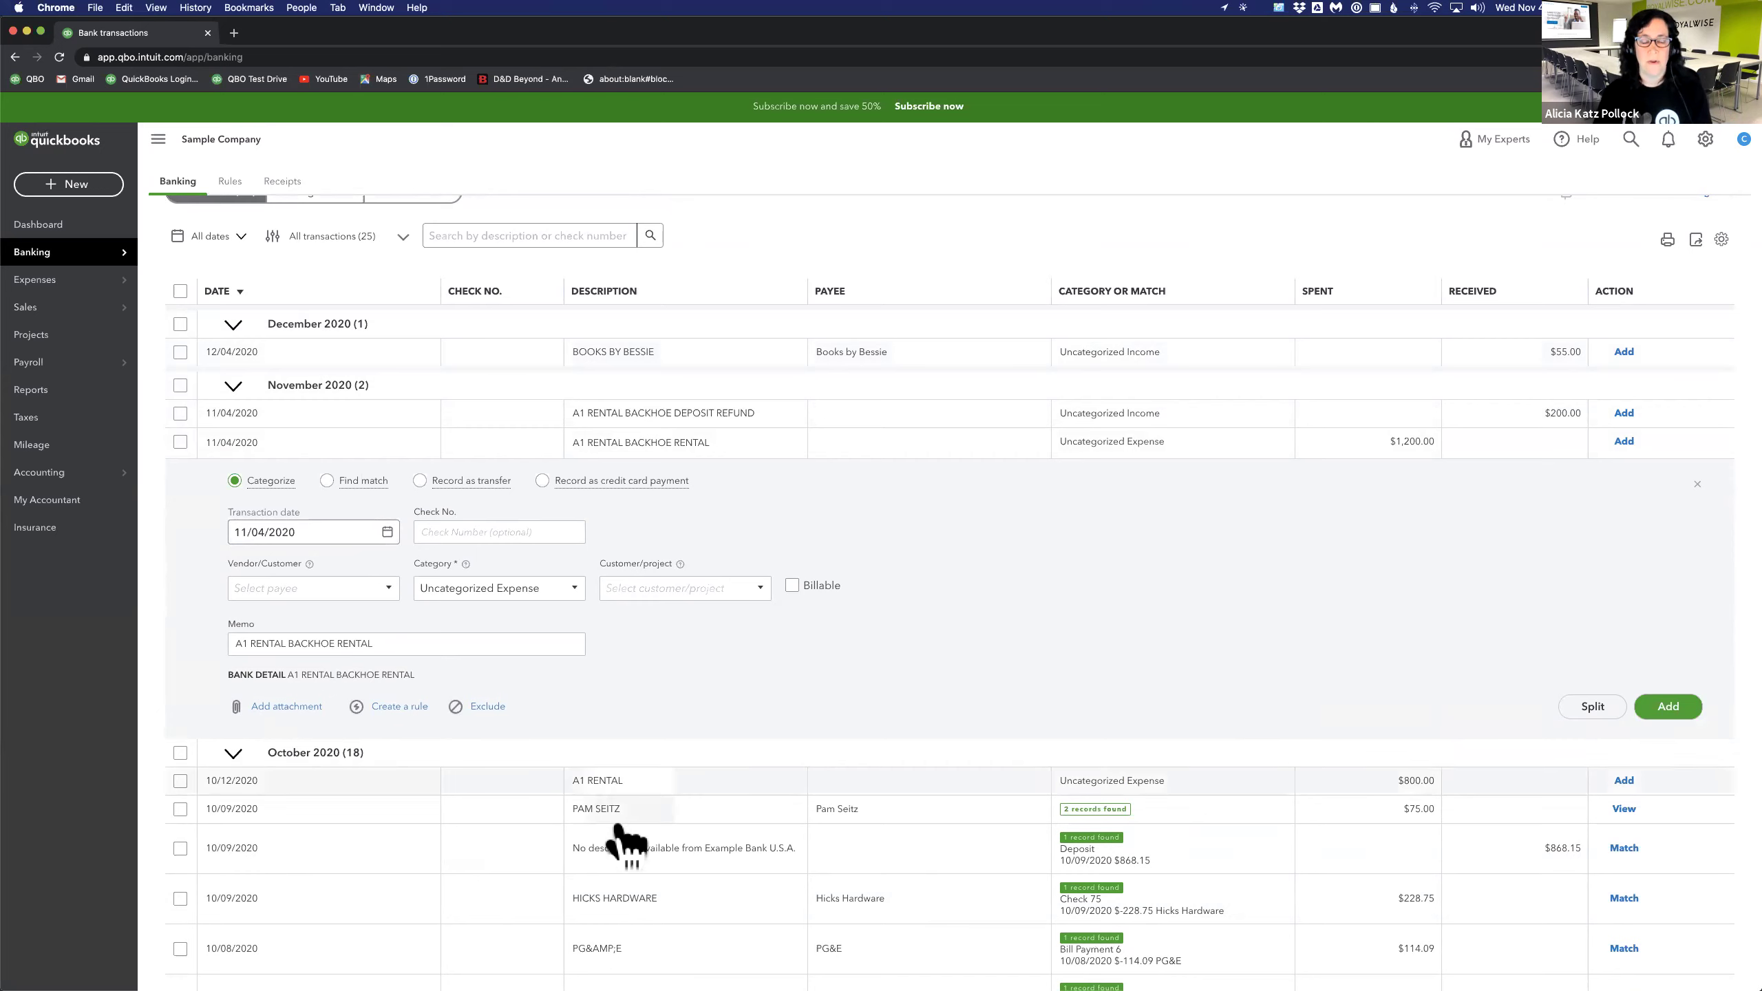
left_click(1721, 239)
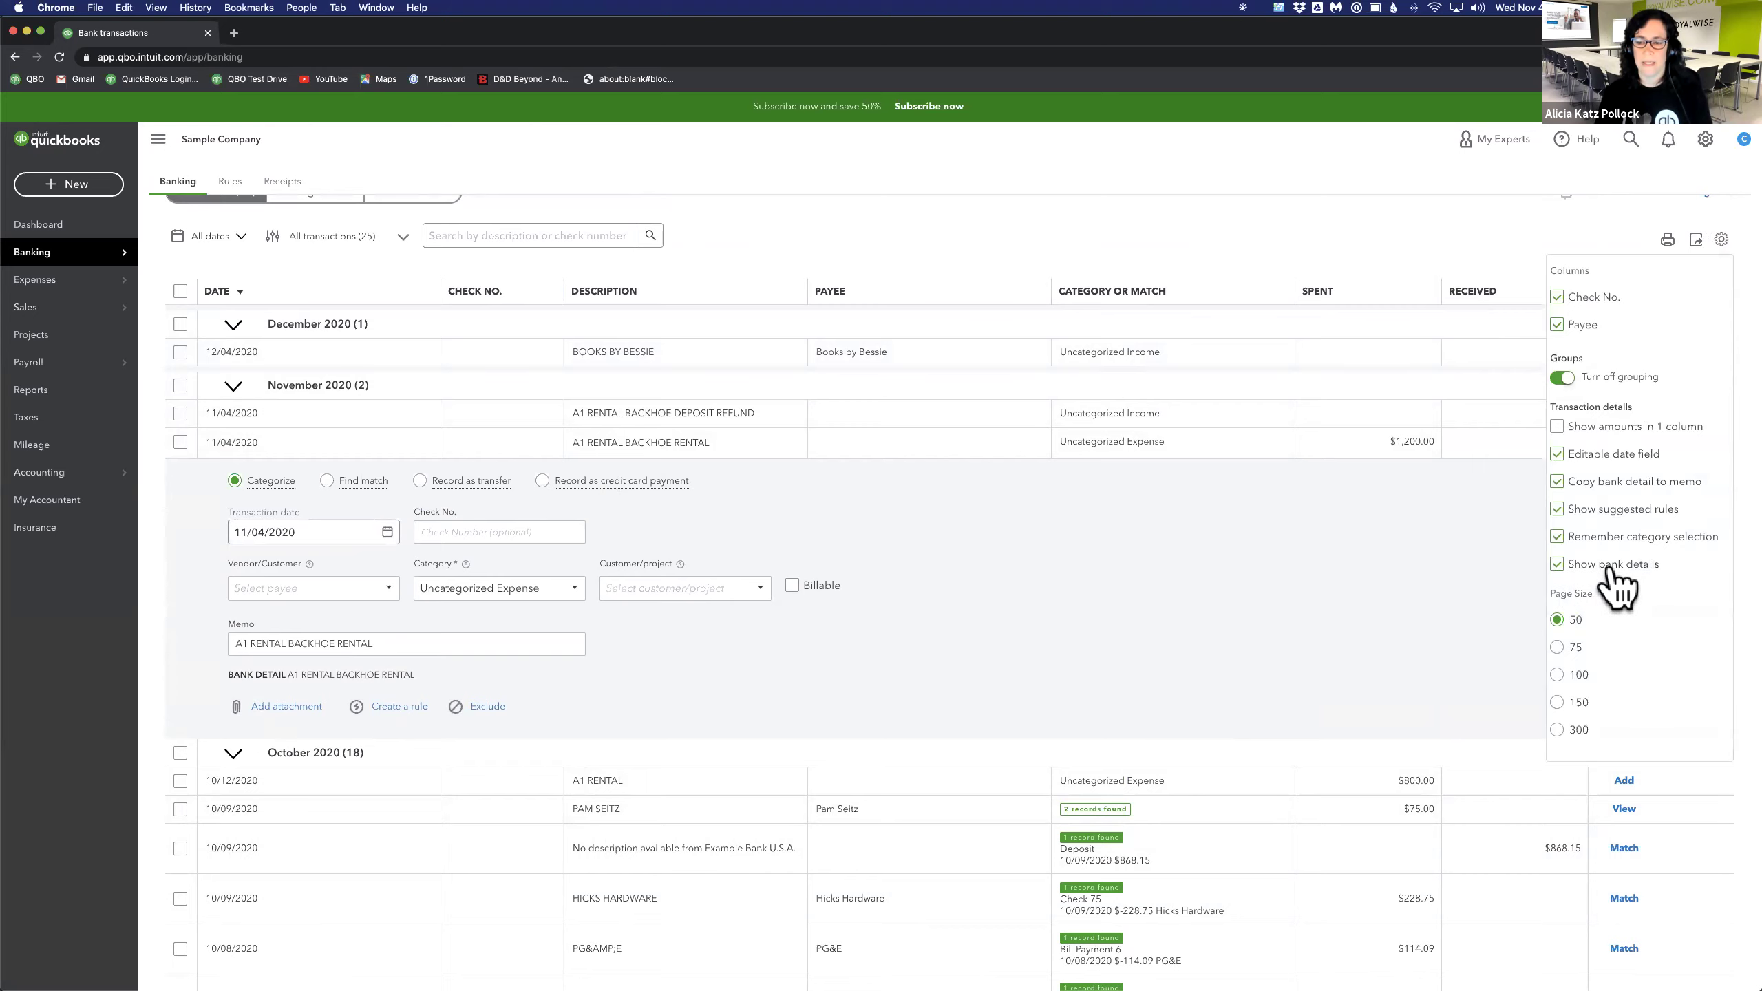
Step: Set the feed page size to 300 rows, then advance to the Recurring Transactions slide
left_click(1556, 730)
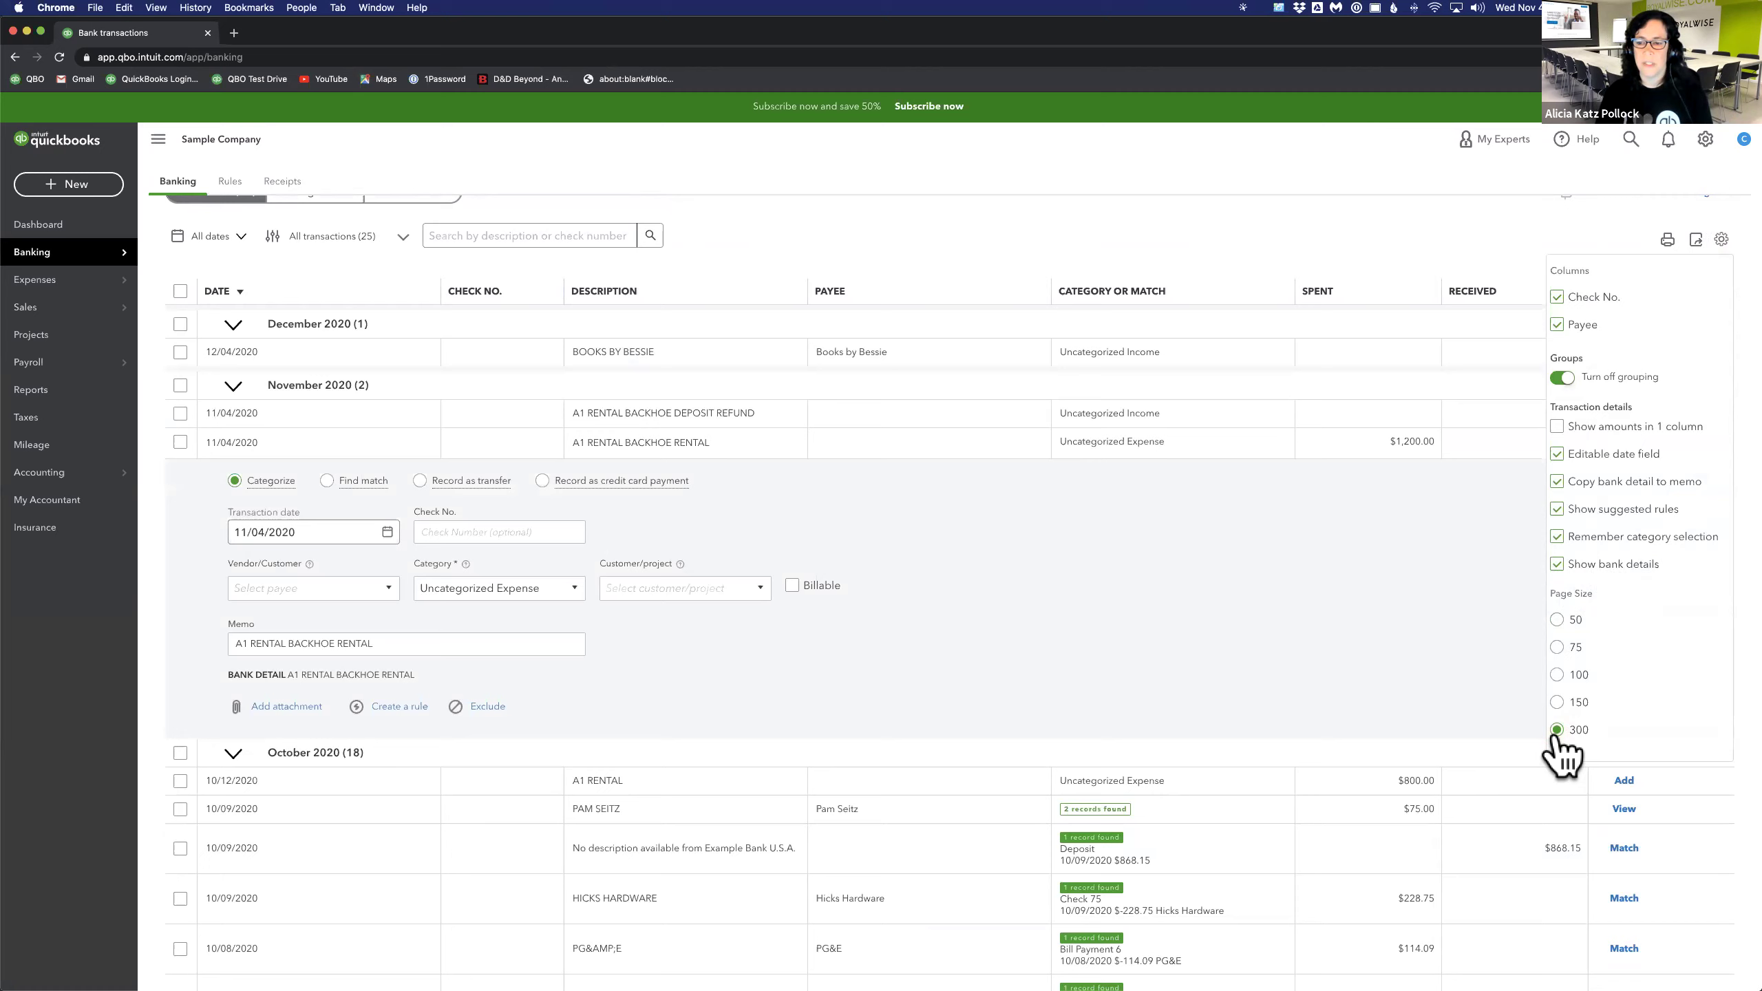
scroll(1329, 846, "down", 15)
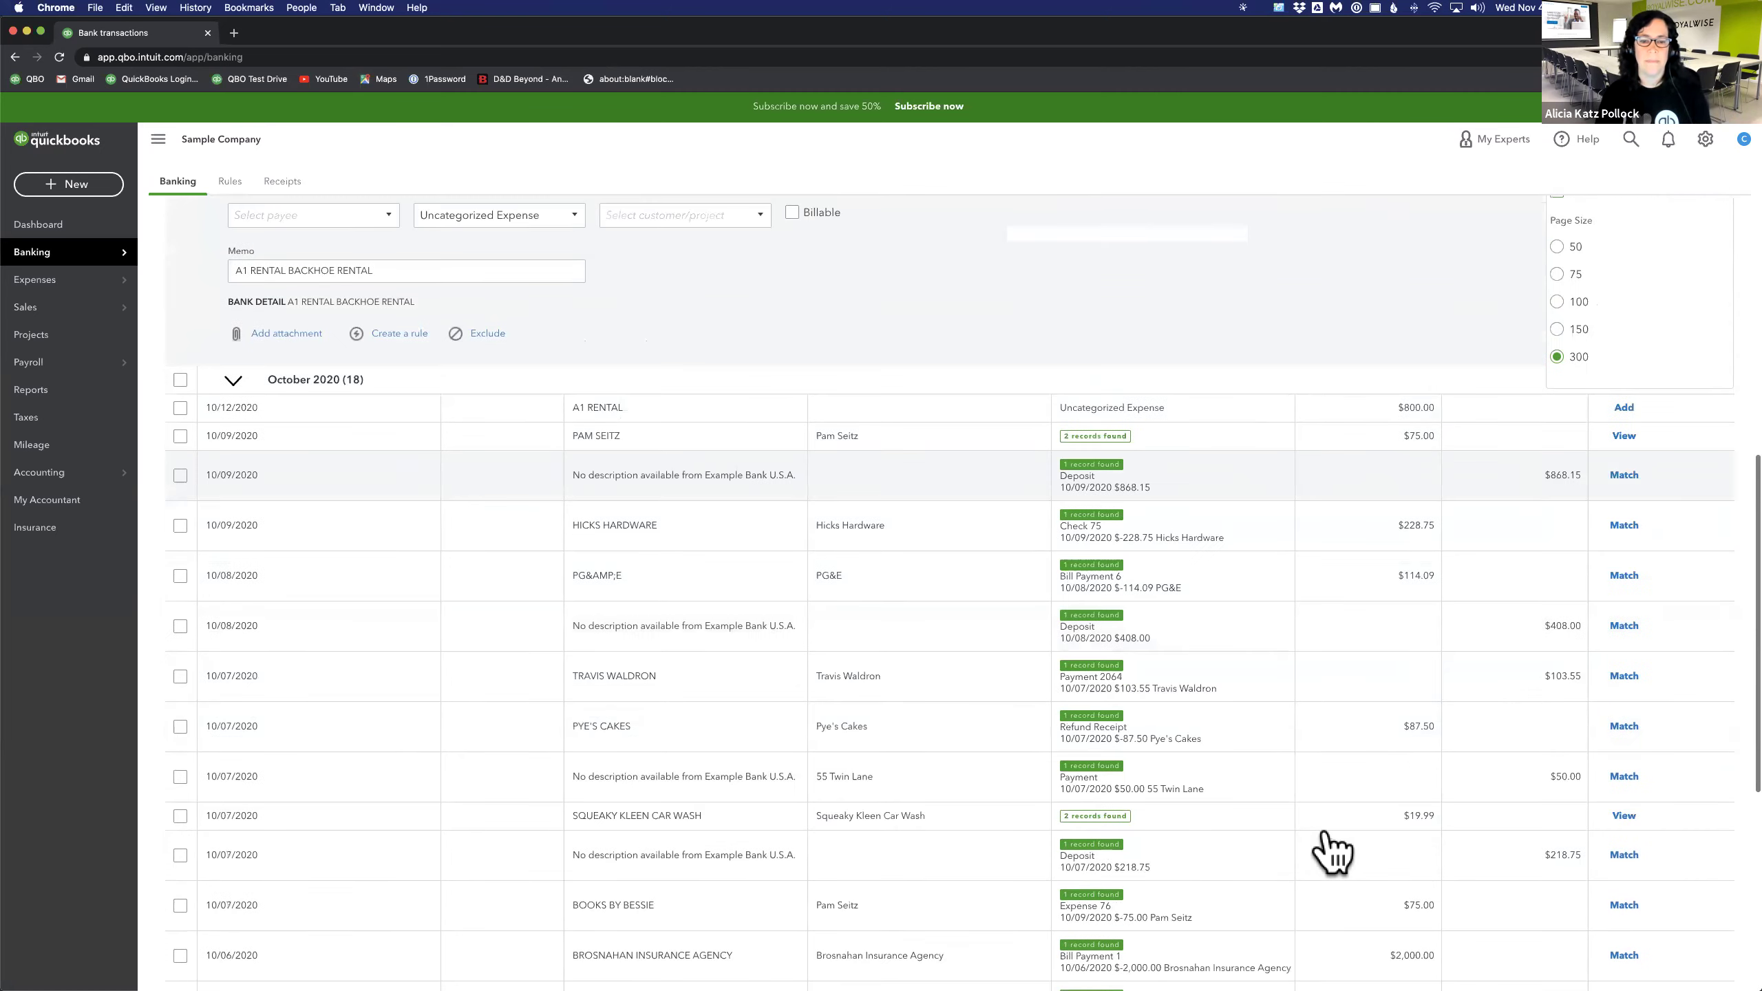
scroll(1329, 846, "up", 15)
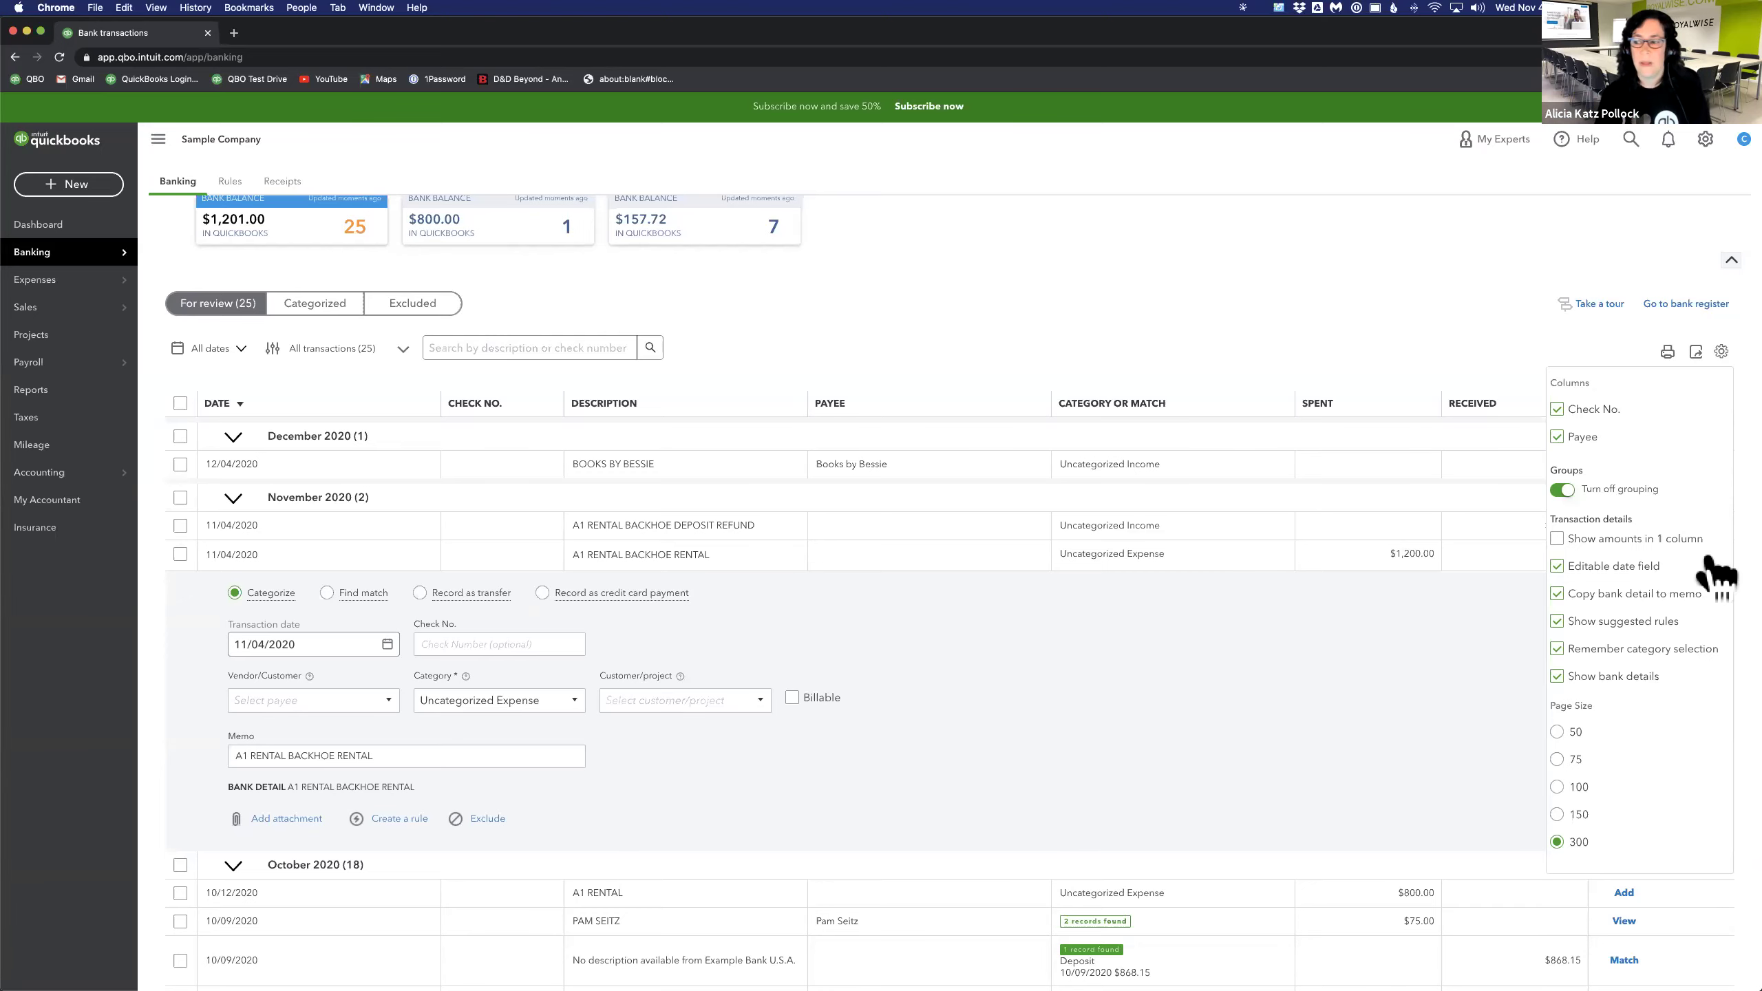
key("ctrl+Right")
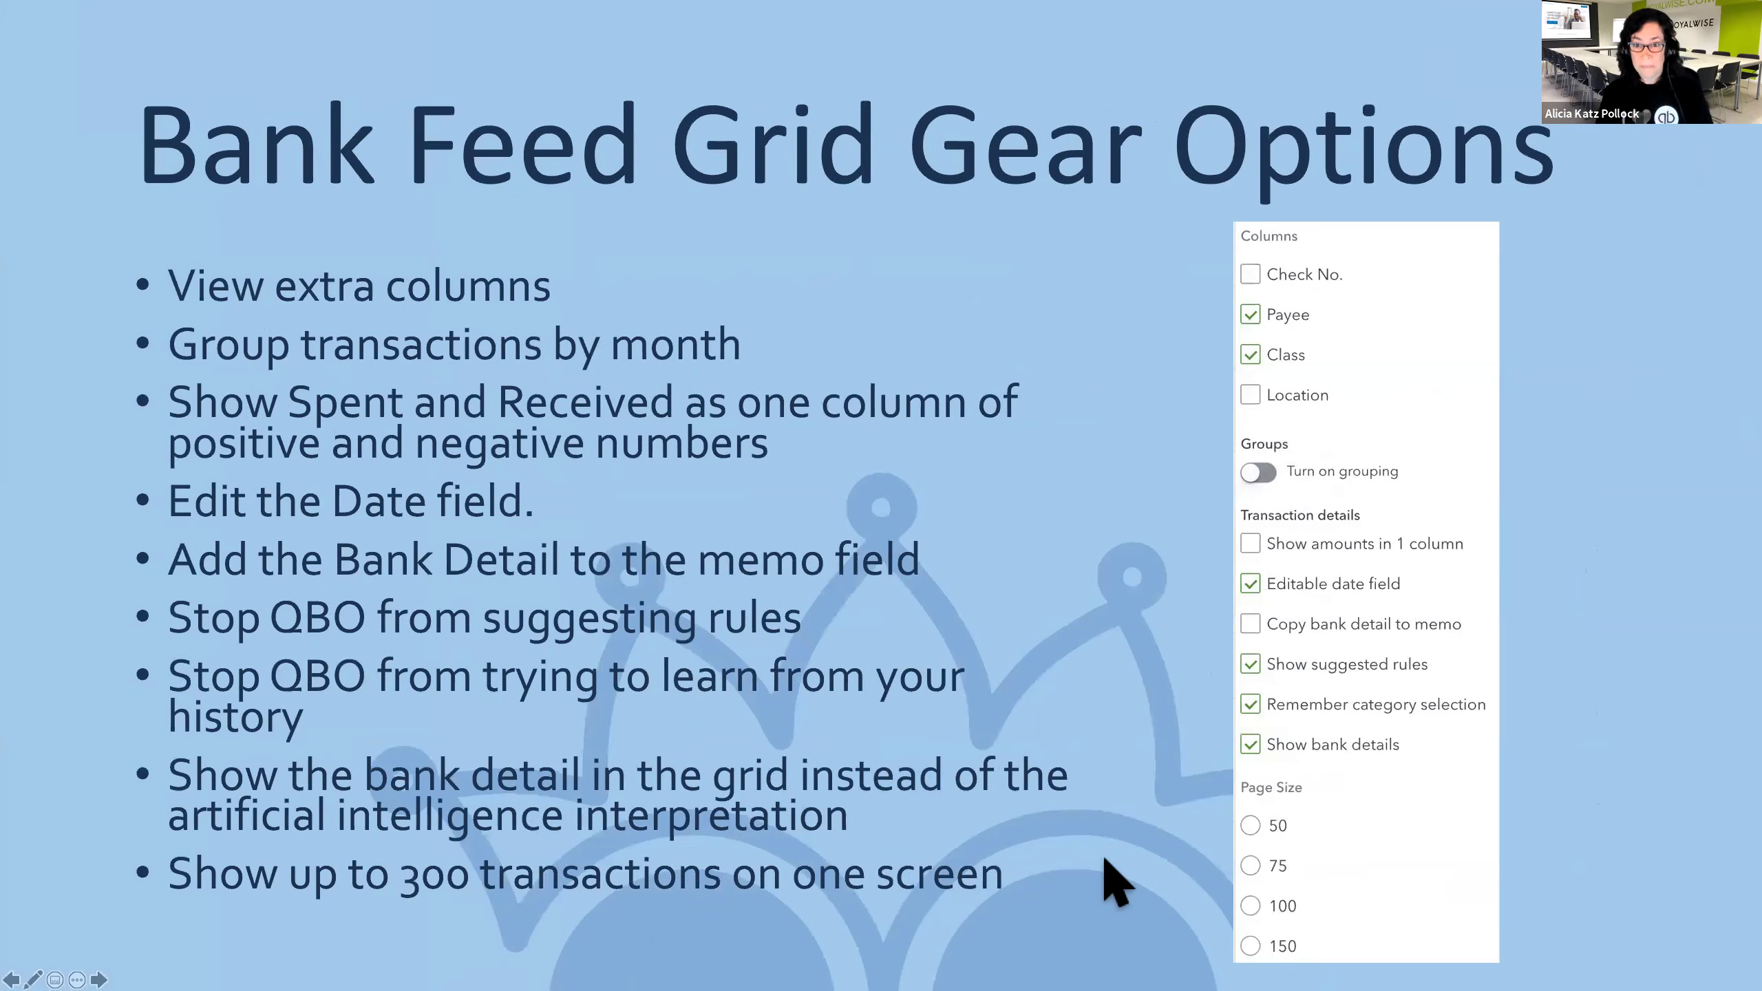
left_click(1096, 850)
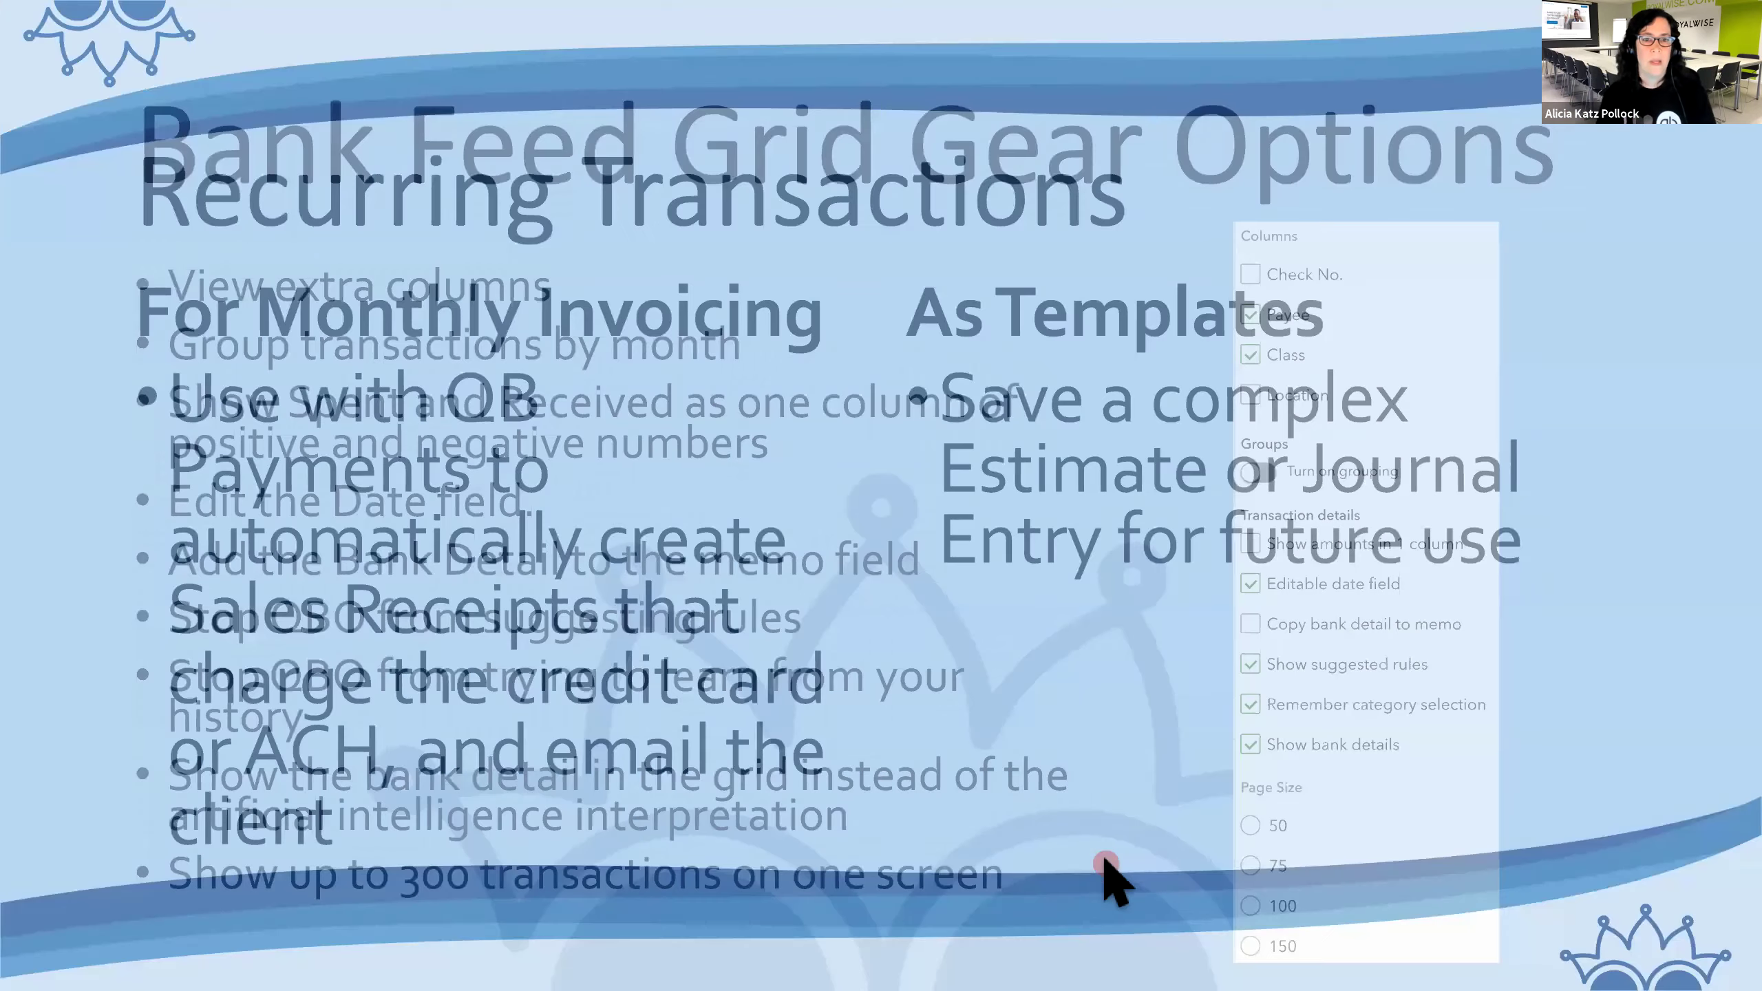
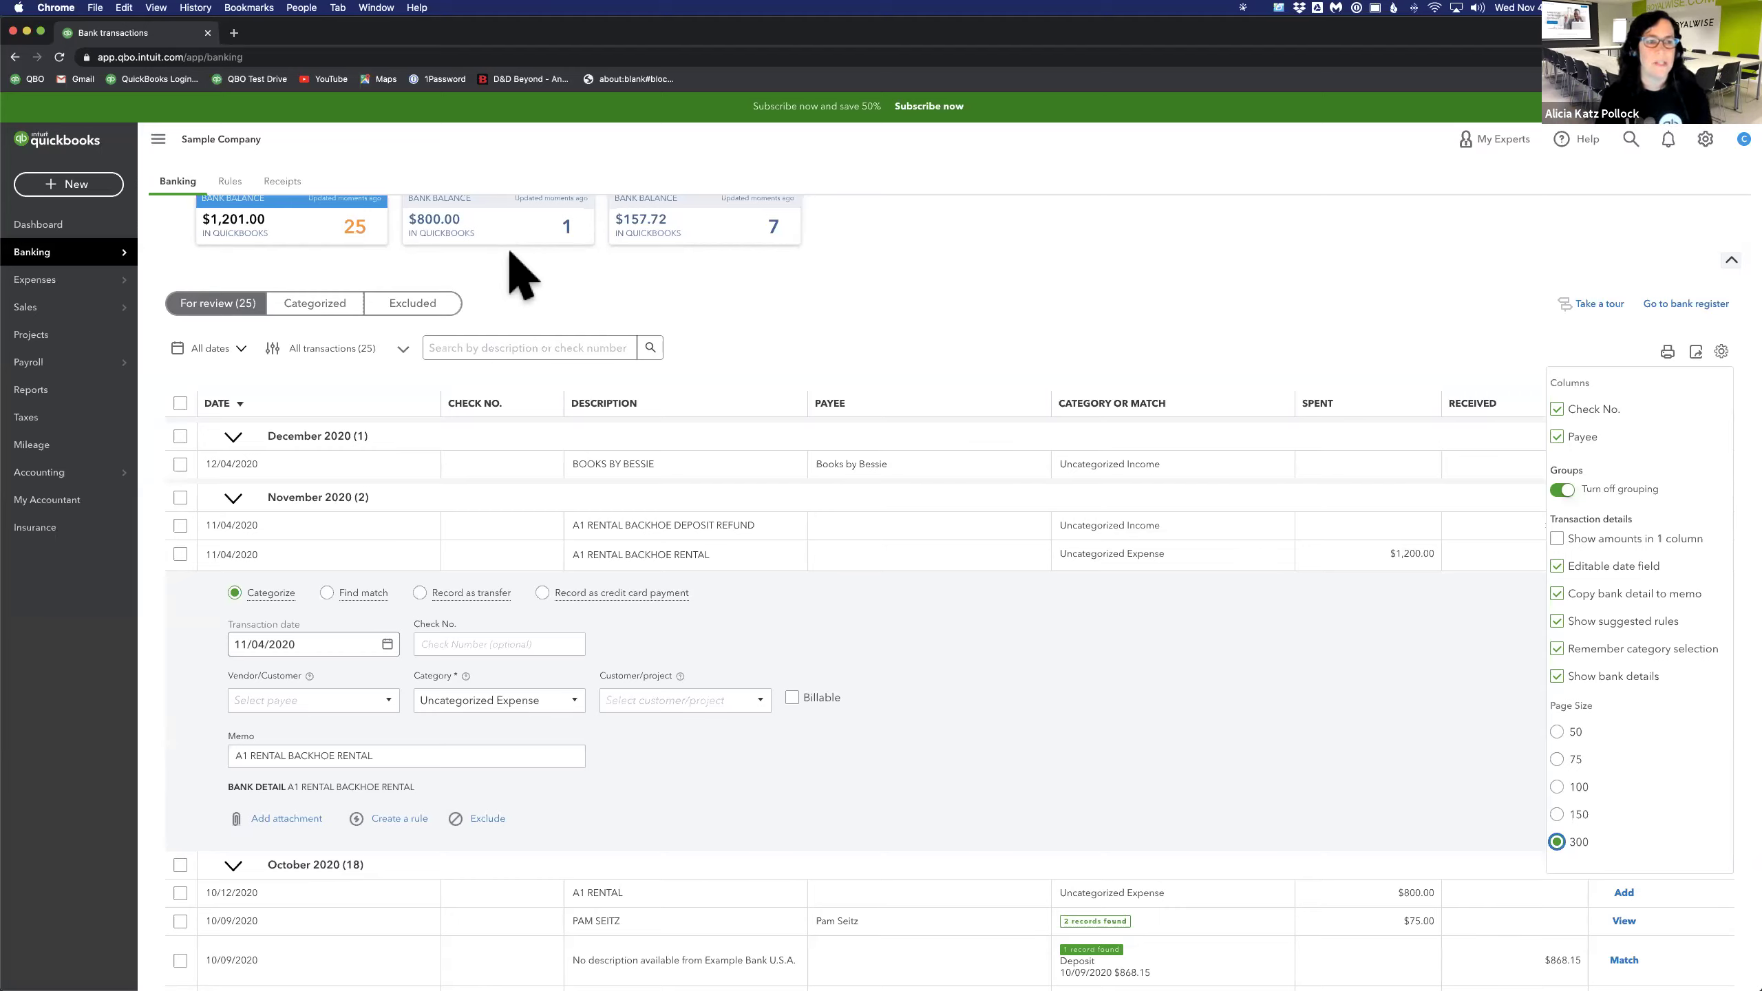
Step: Show the slide listing the Reclassify Transactions and Manage Billable Expenses backdoor links
scroll(523, 298, "up", 3)
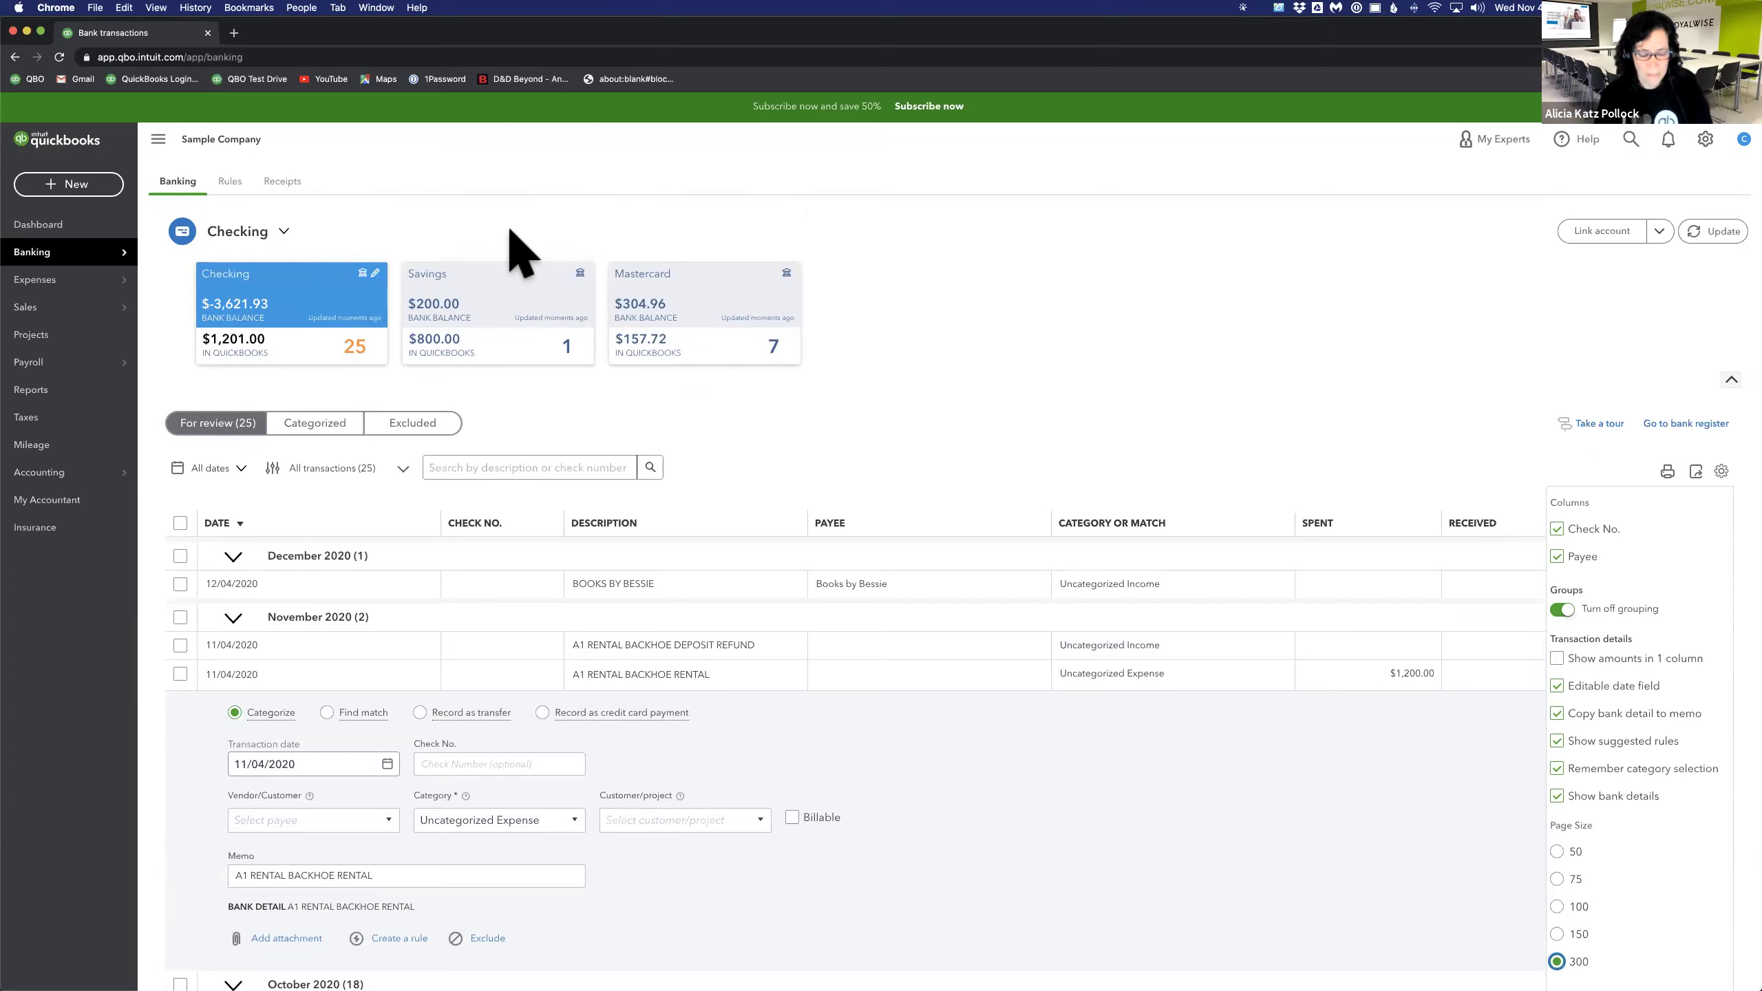
key("ctrl+Right")
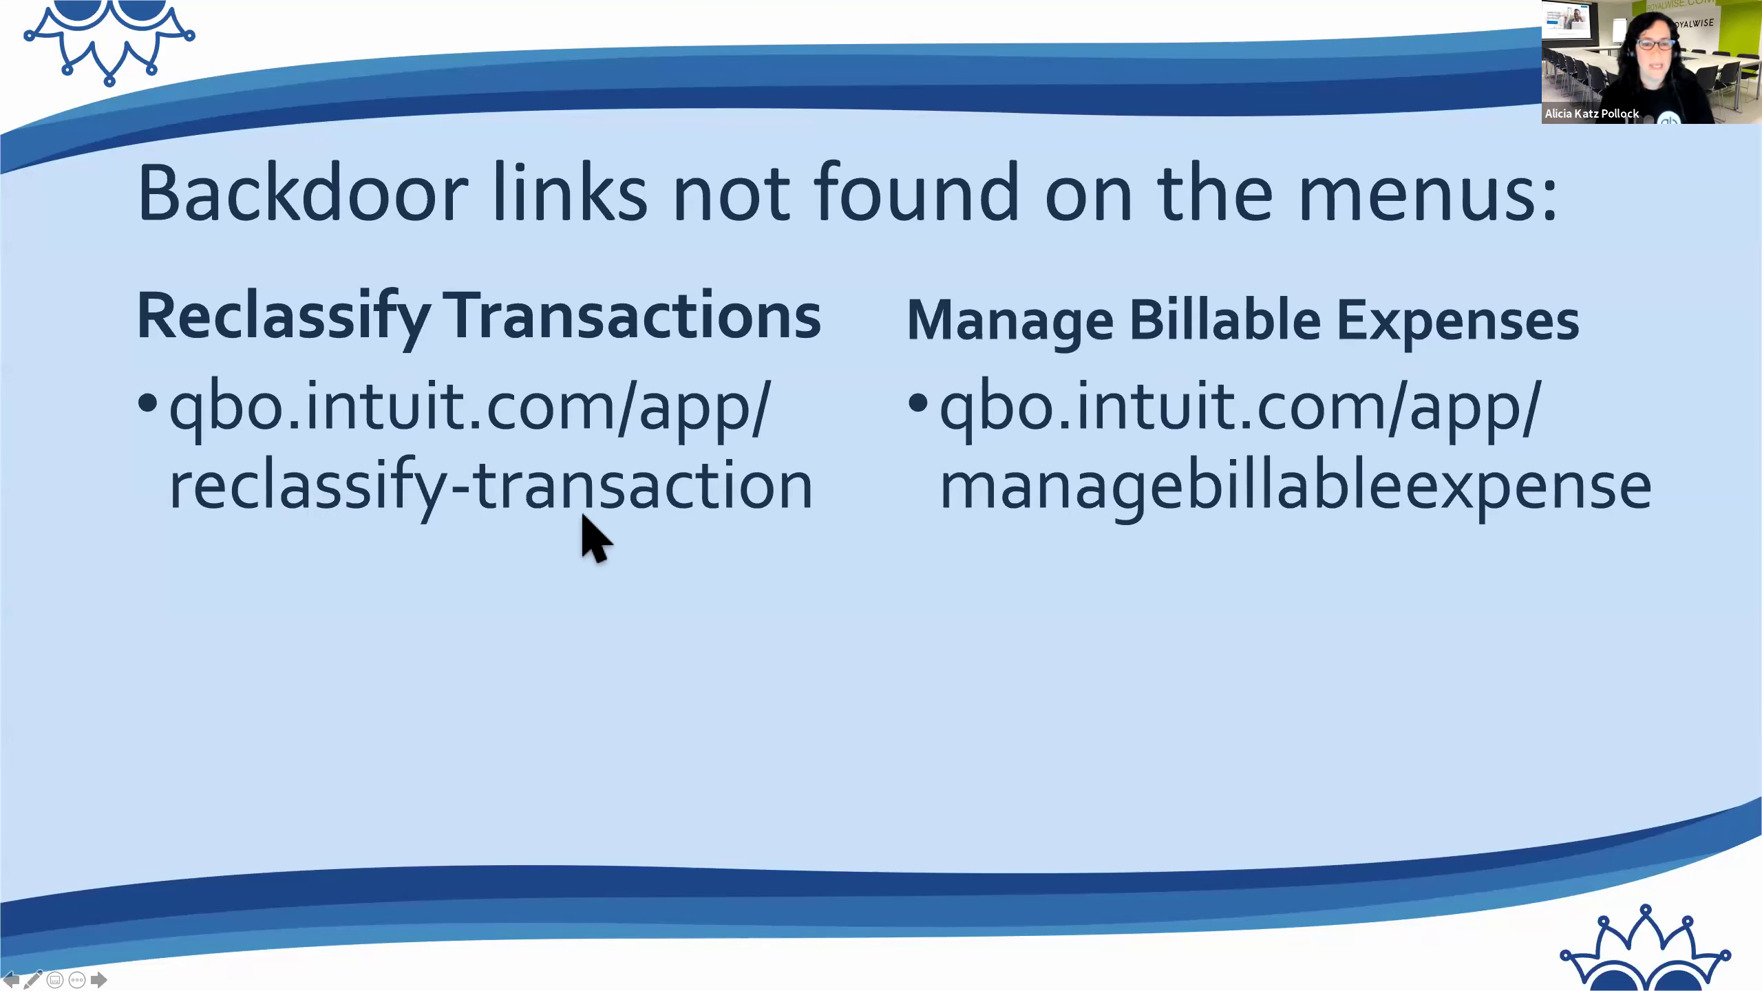
Step: Back in QuickBooks, replace 'banking' in the address with the reclassify-transaction backdoor and load it
key("ctrl+Left")
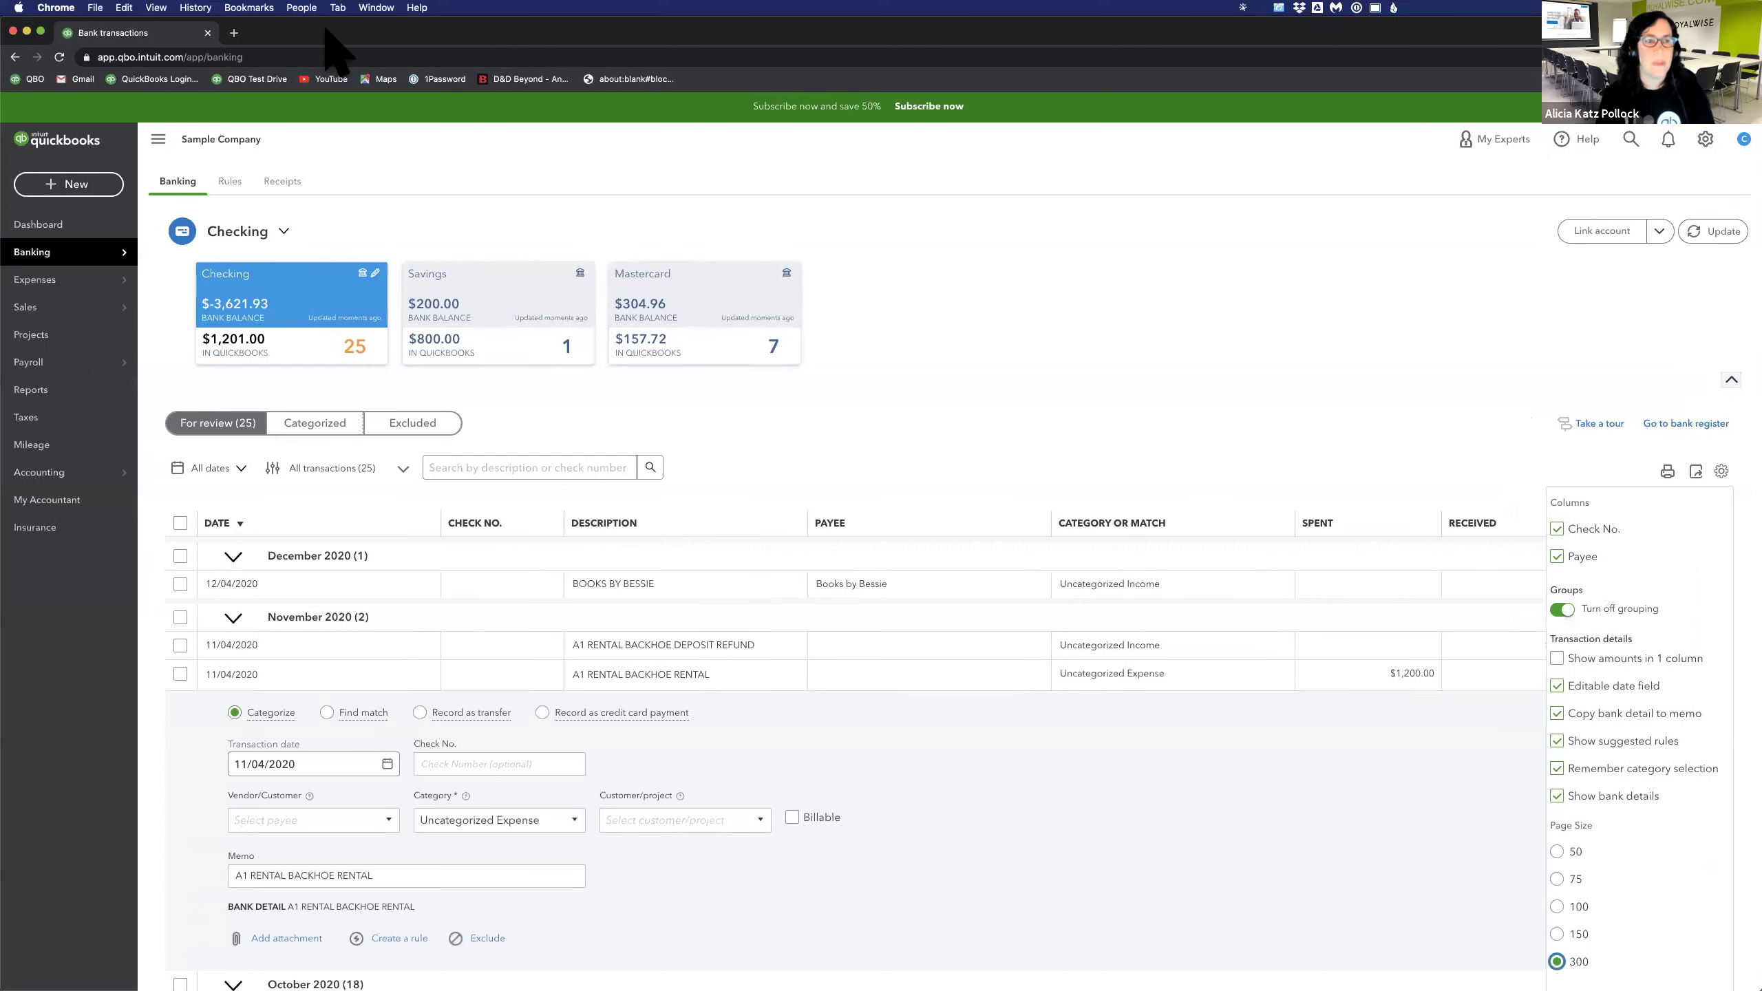
left_click(249, 55)
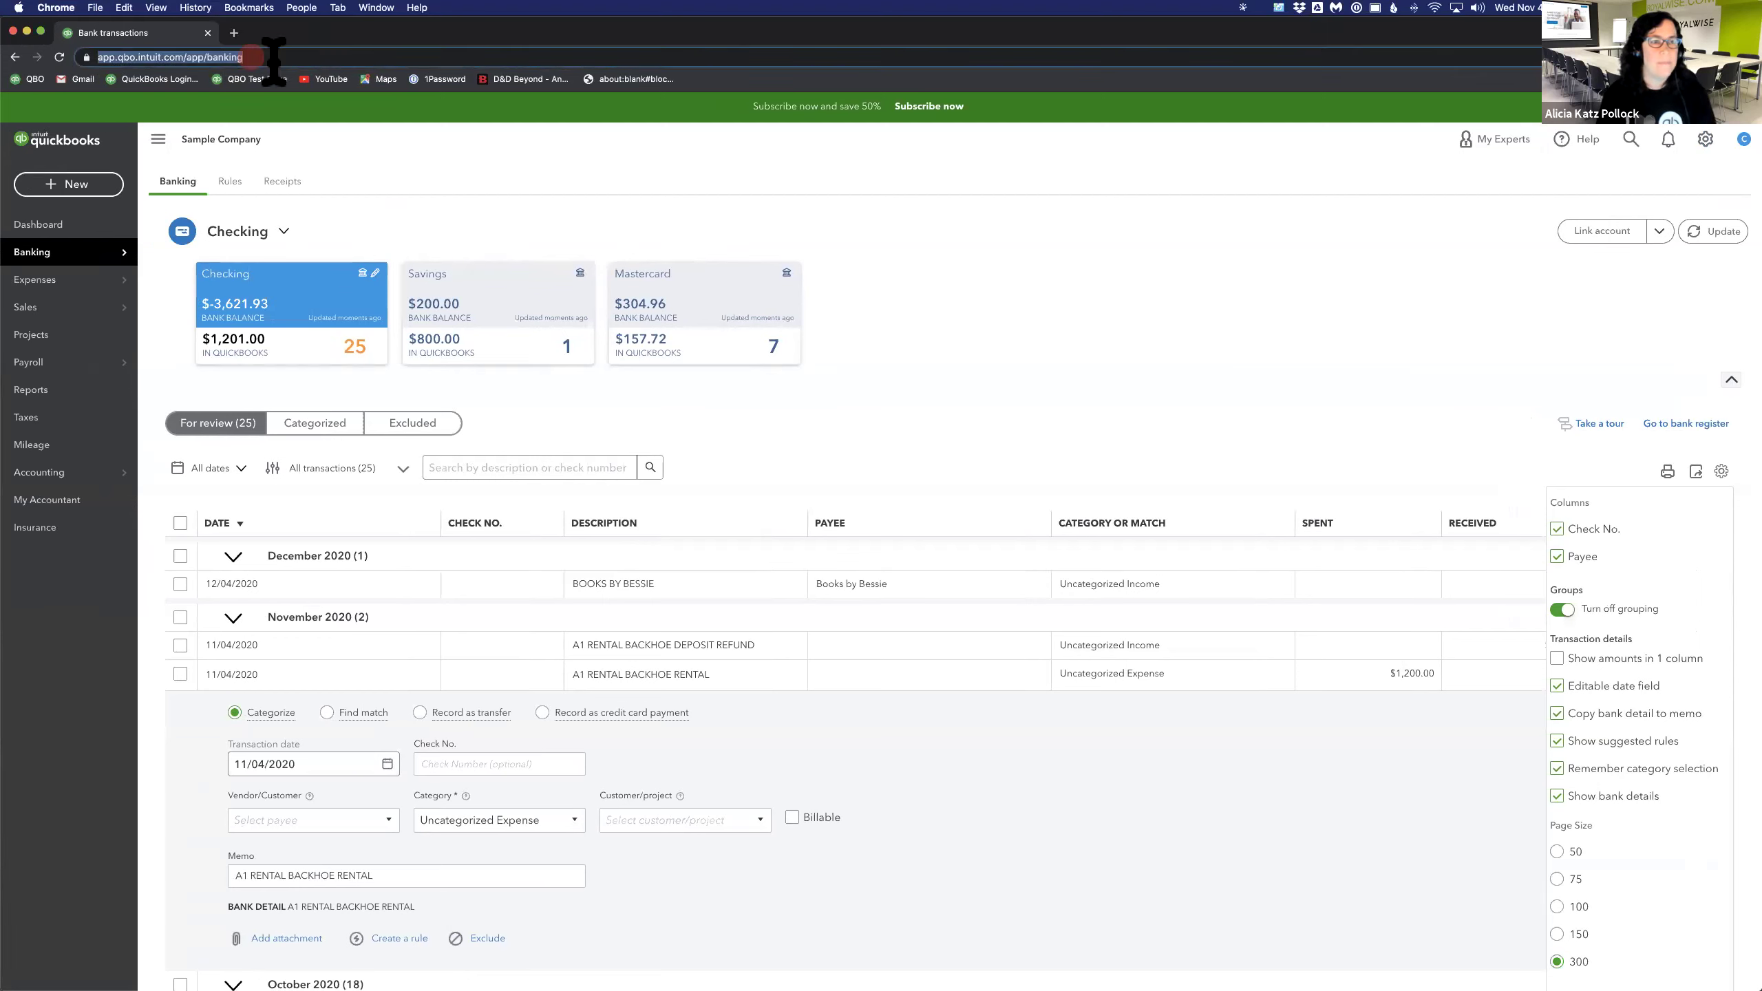
left_click(299, 62)
left_click_drag(241, 58, 314, 61)
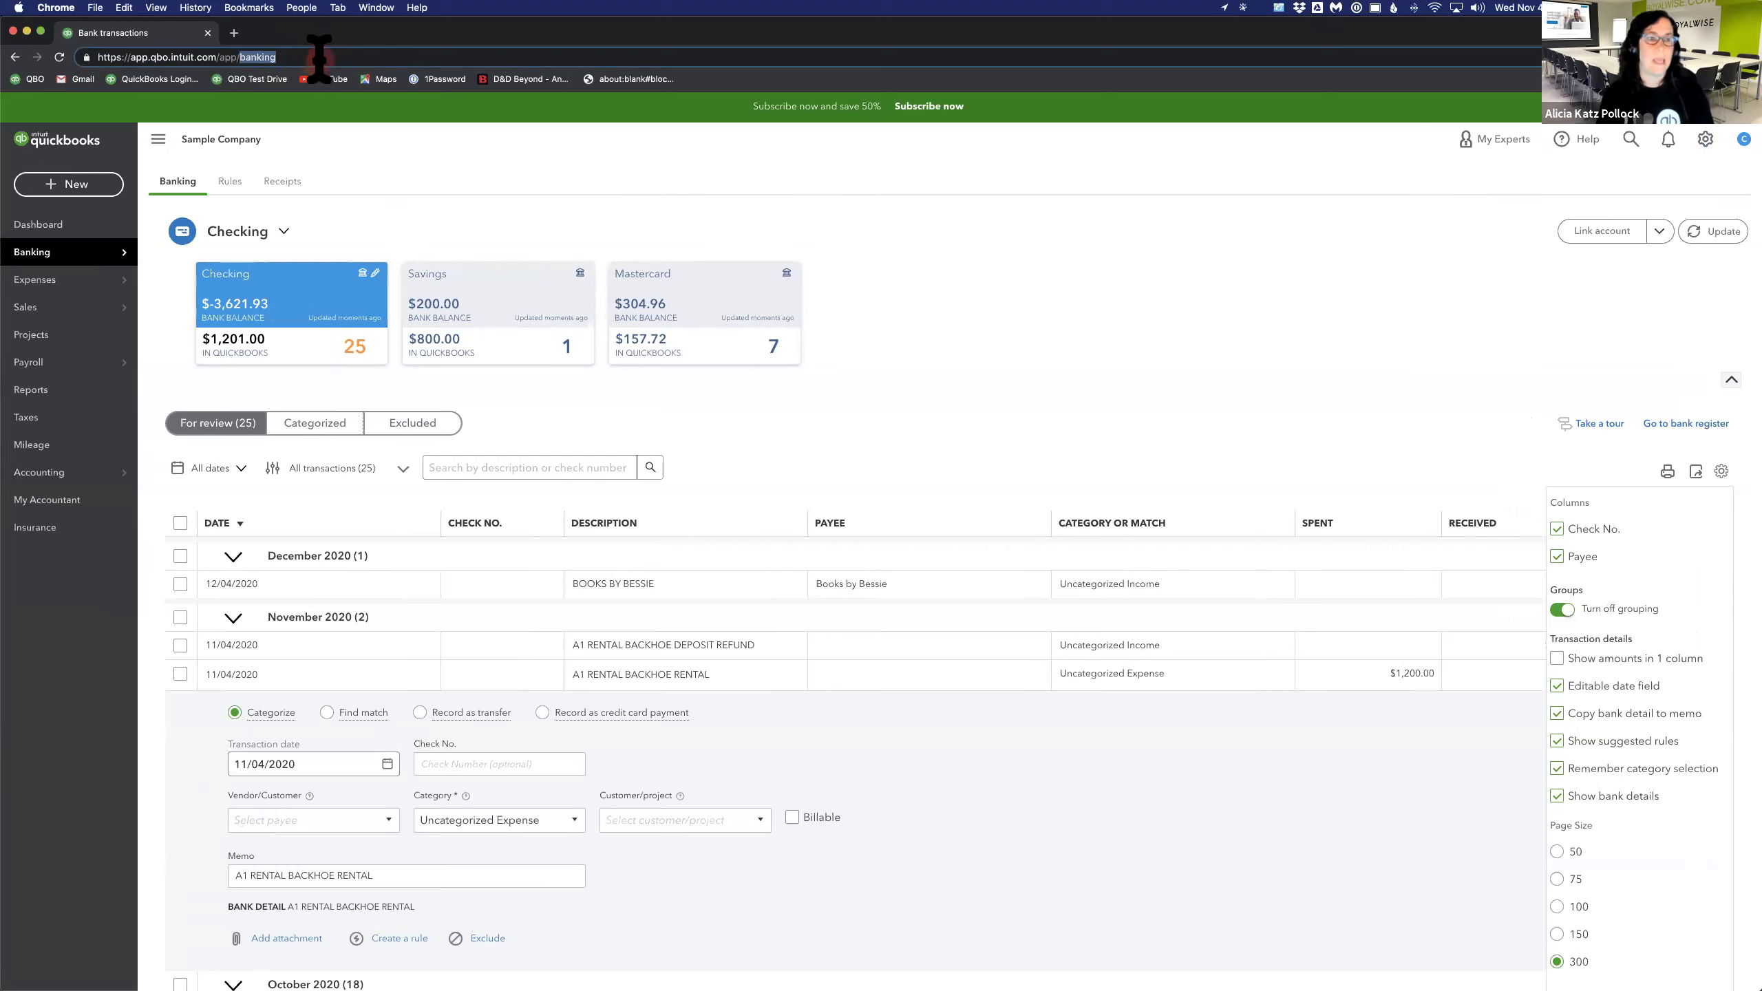
type("reclassify-transactio")
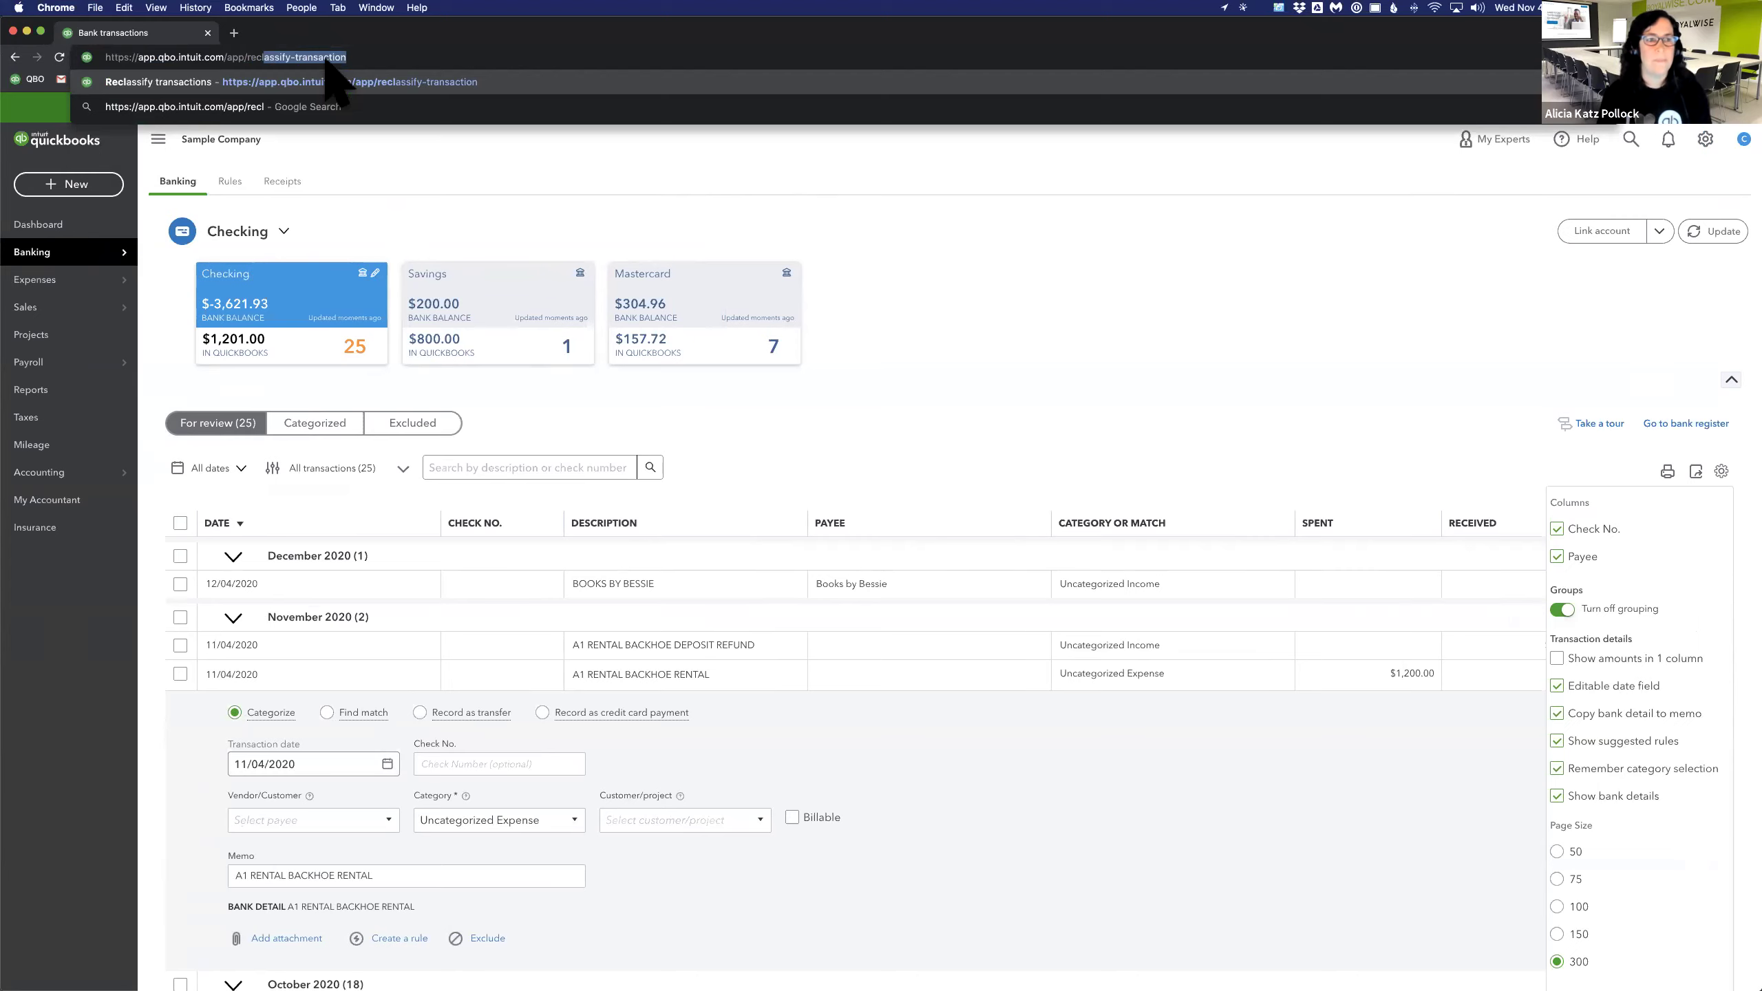
key("BackSpace")
type("assify-transaction")
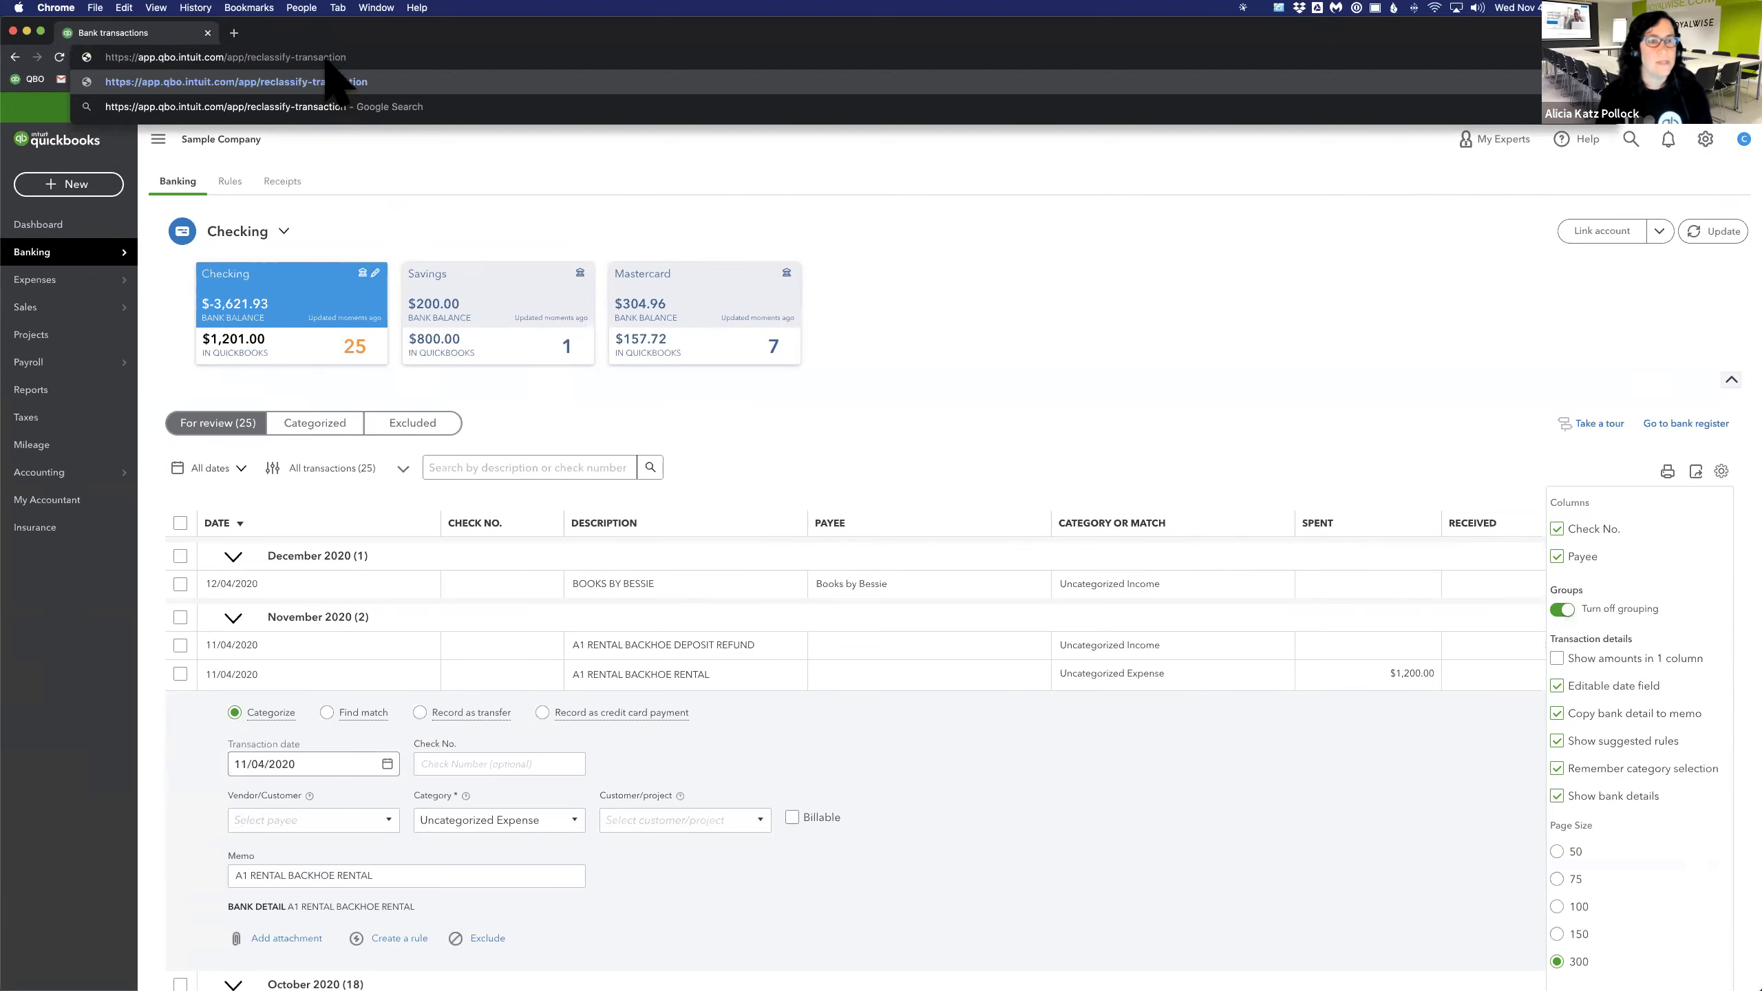
key("Return")
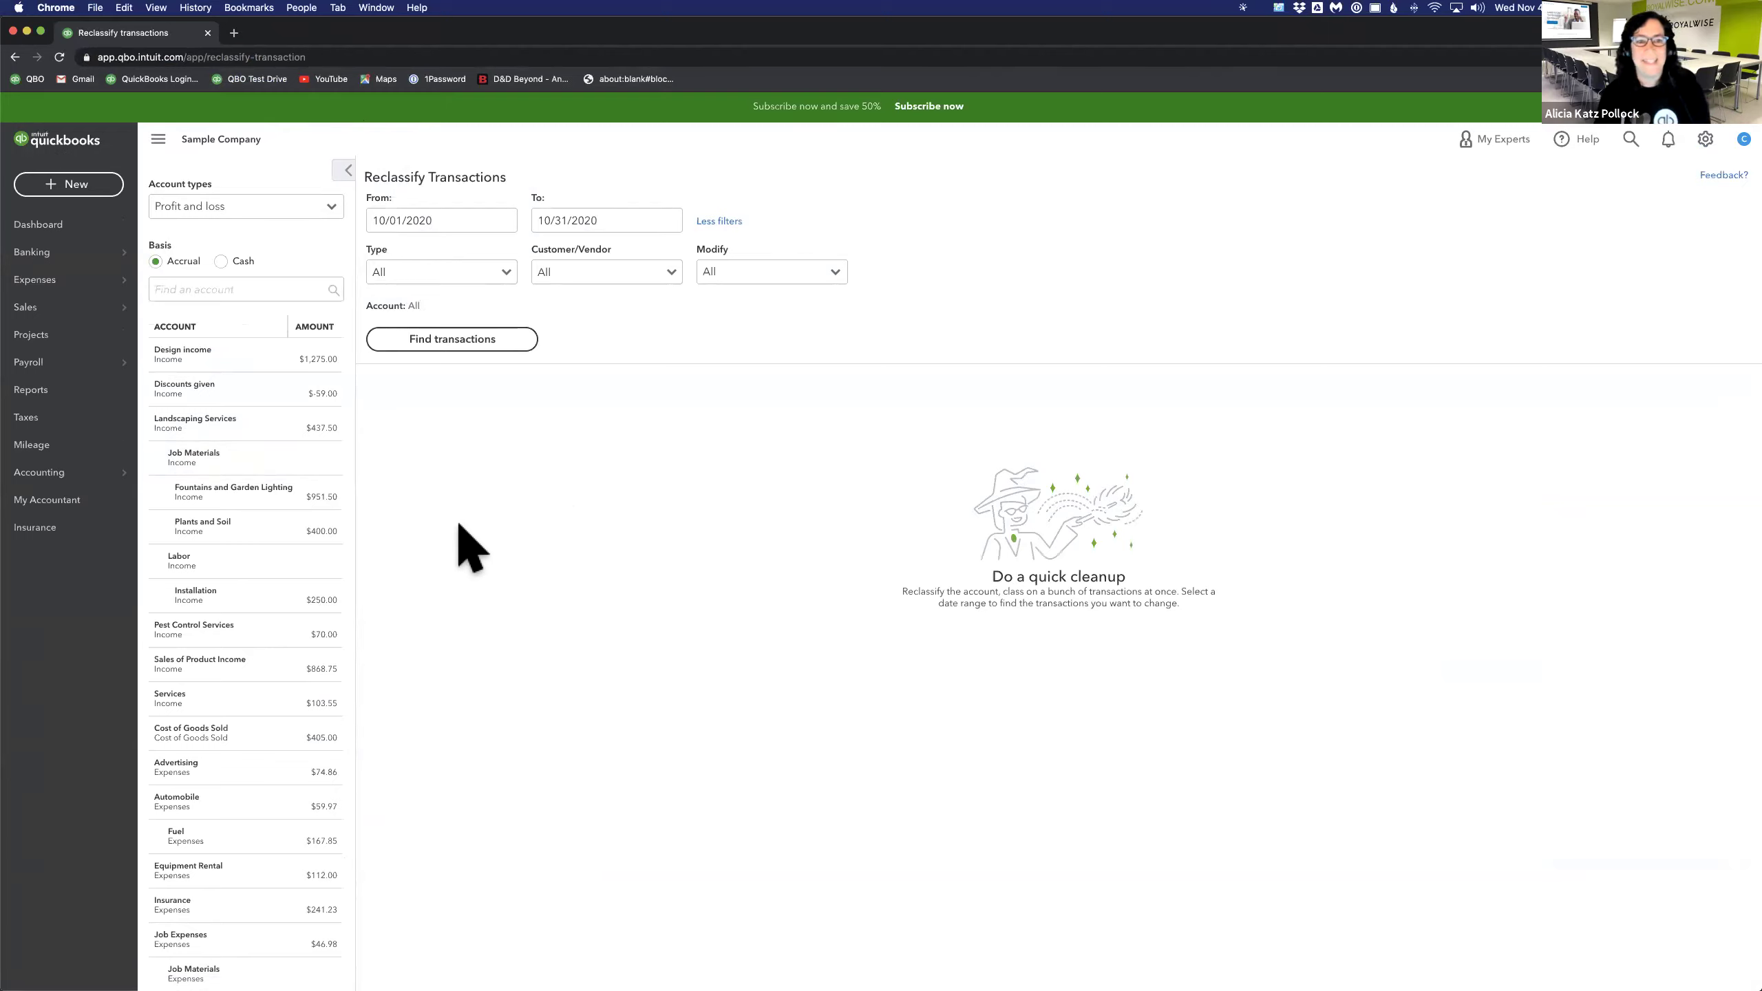
Step: Set the start date to 01/01/2020 and list the Meals and Entertainment transactions
left_click(462, 222)
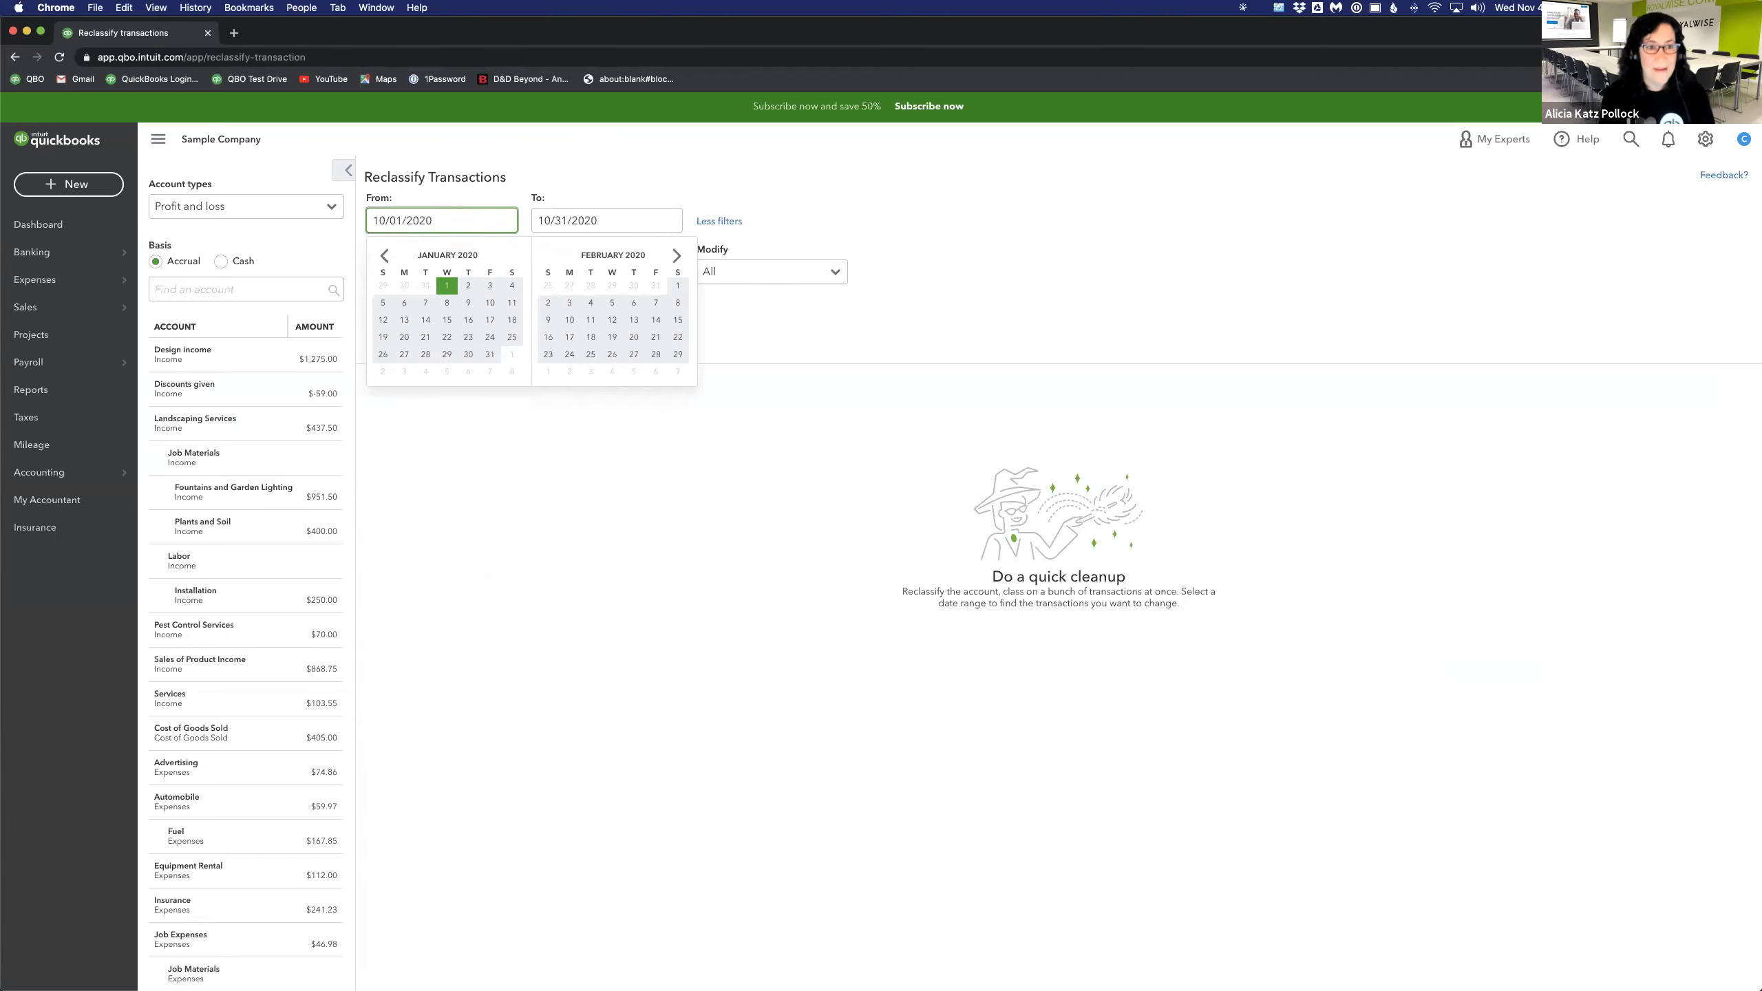
left_click(446, 284)
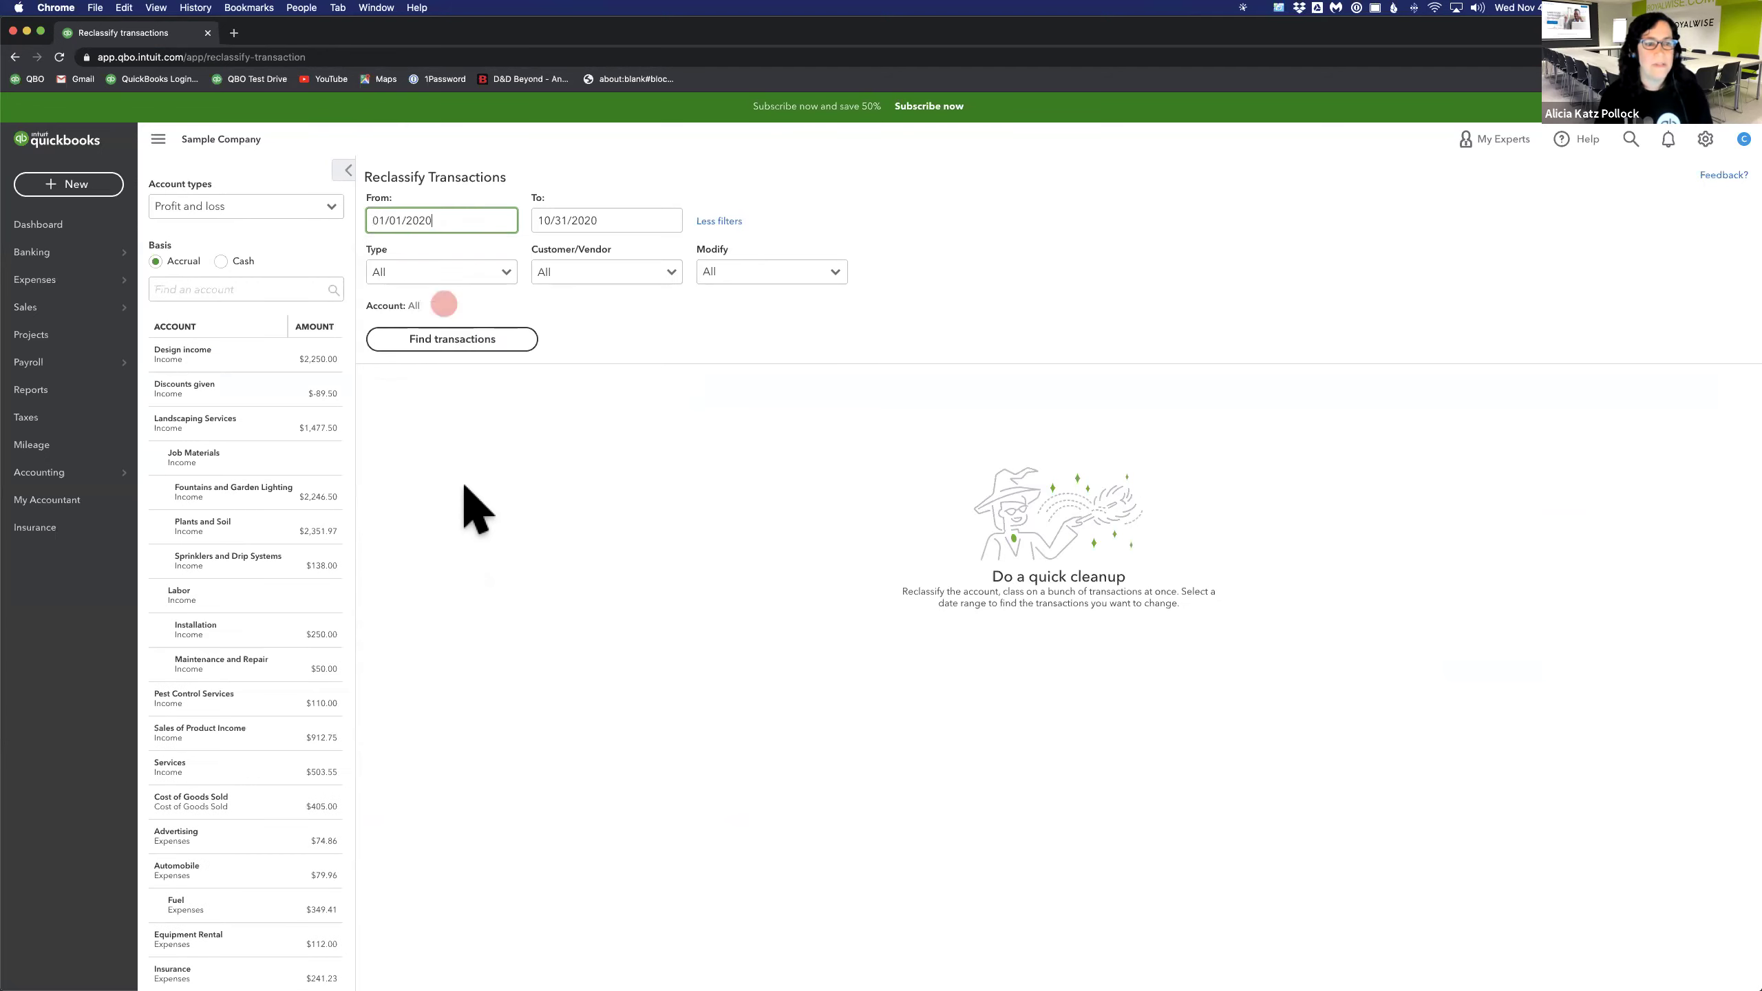
scroll(203, 722, "down", 10)
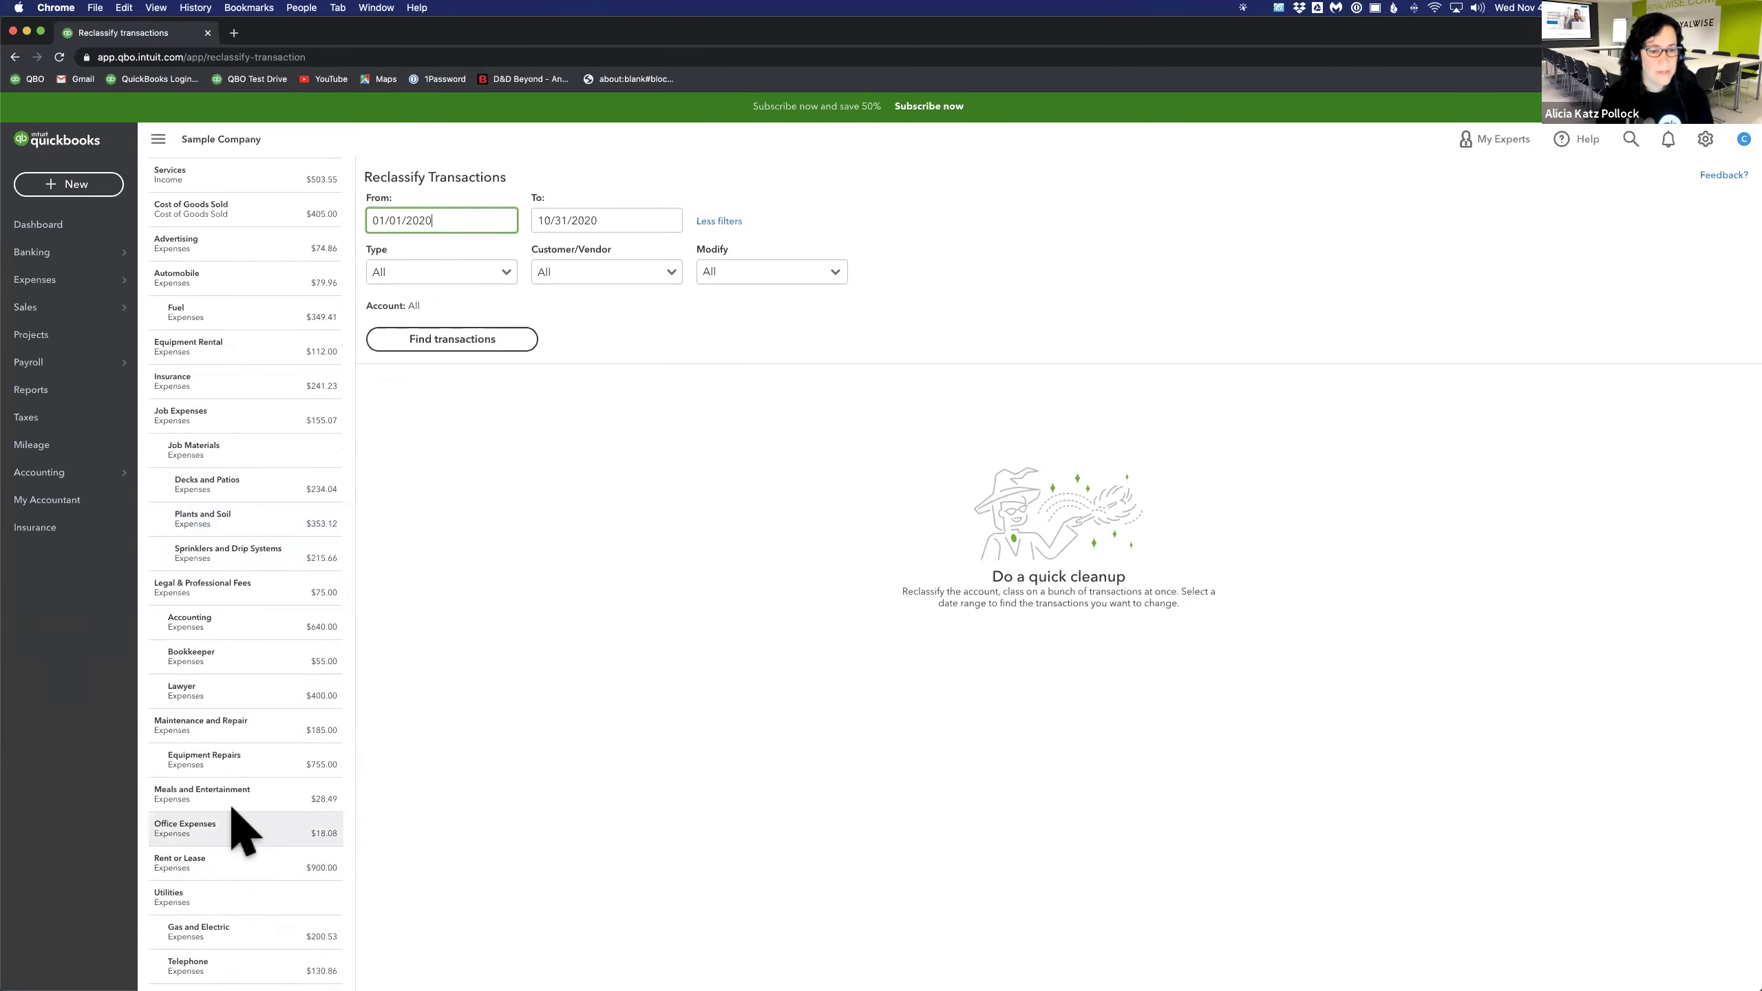
left_click(232, 800)
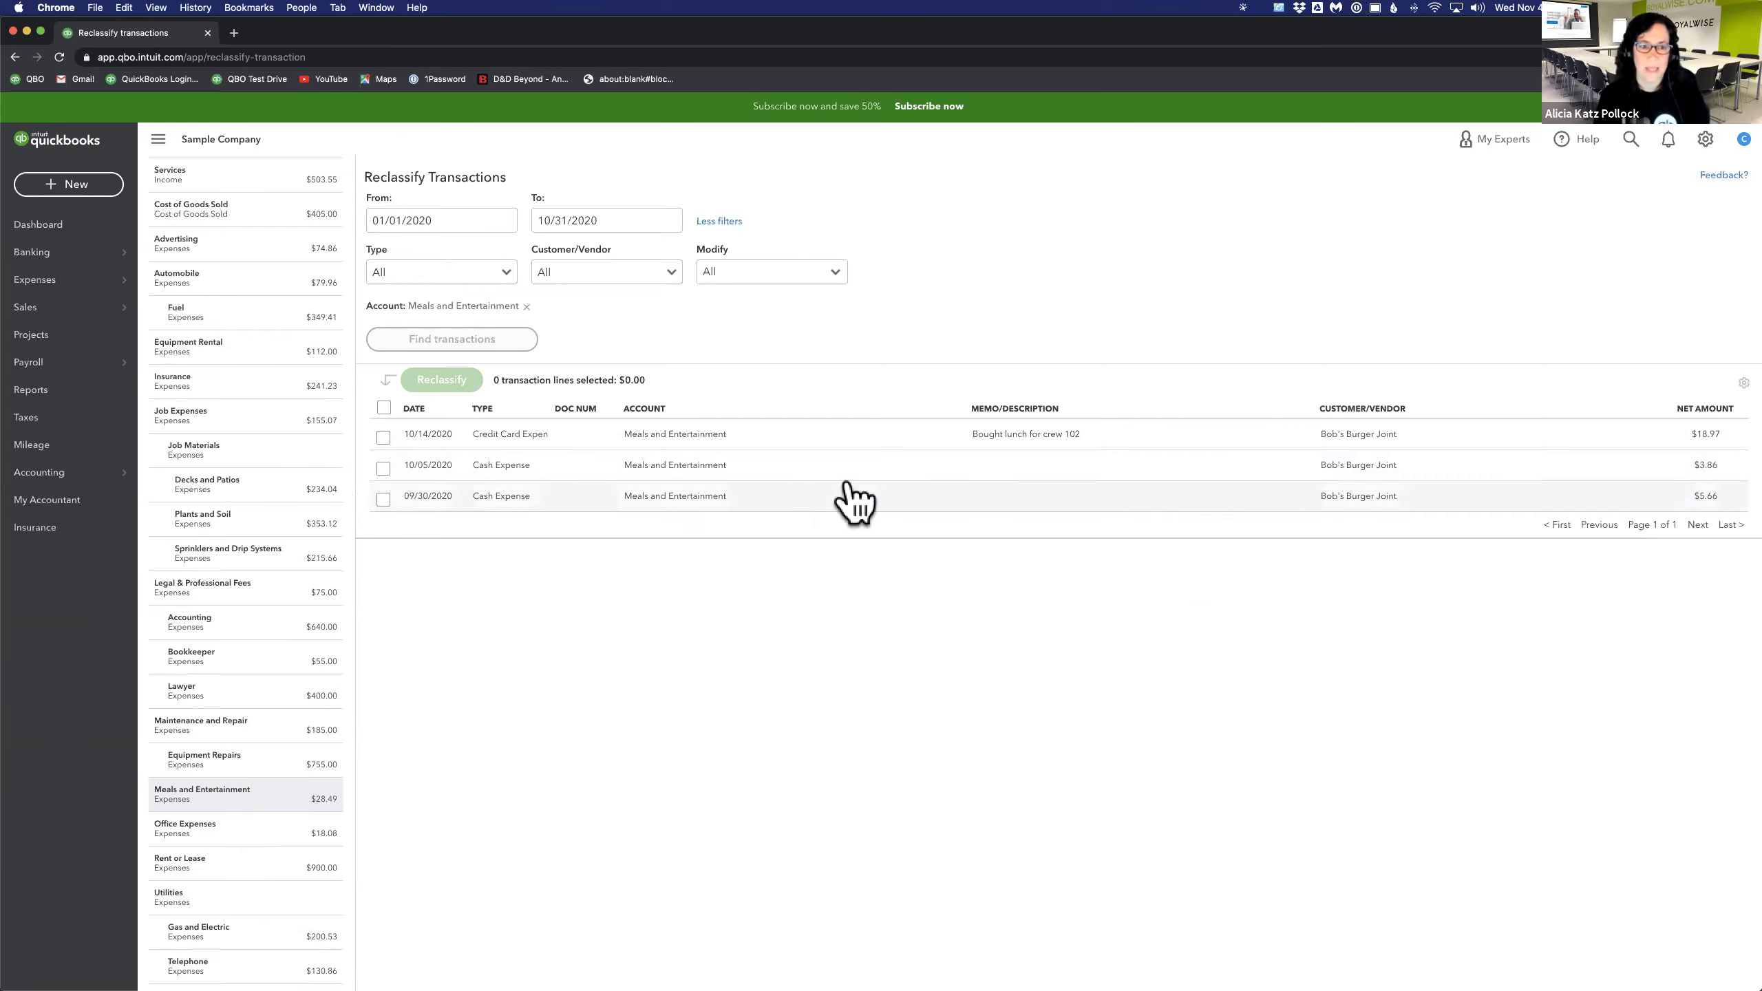
Step: Mark the 10/05/2020 and 09/30/2020 cash expenses and start reclassifying them
left_click(383, 469)
left_click(383, 499)
left_click(450, 382)
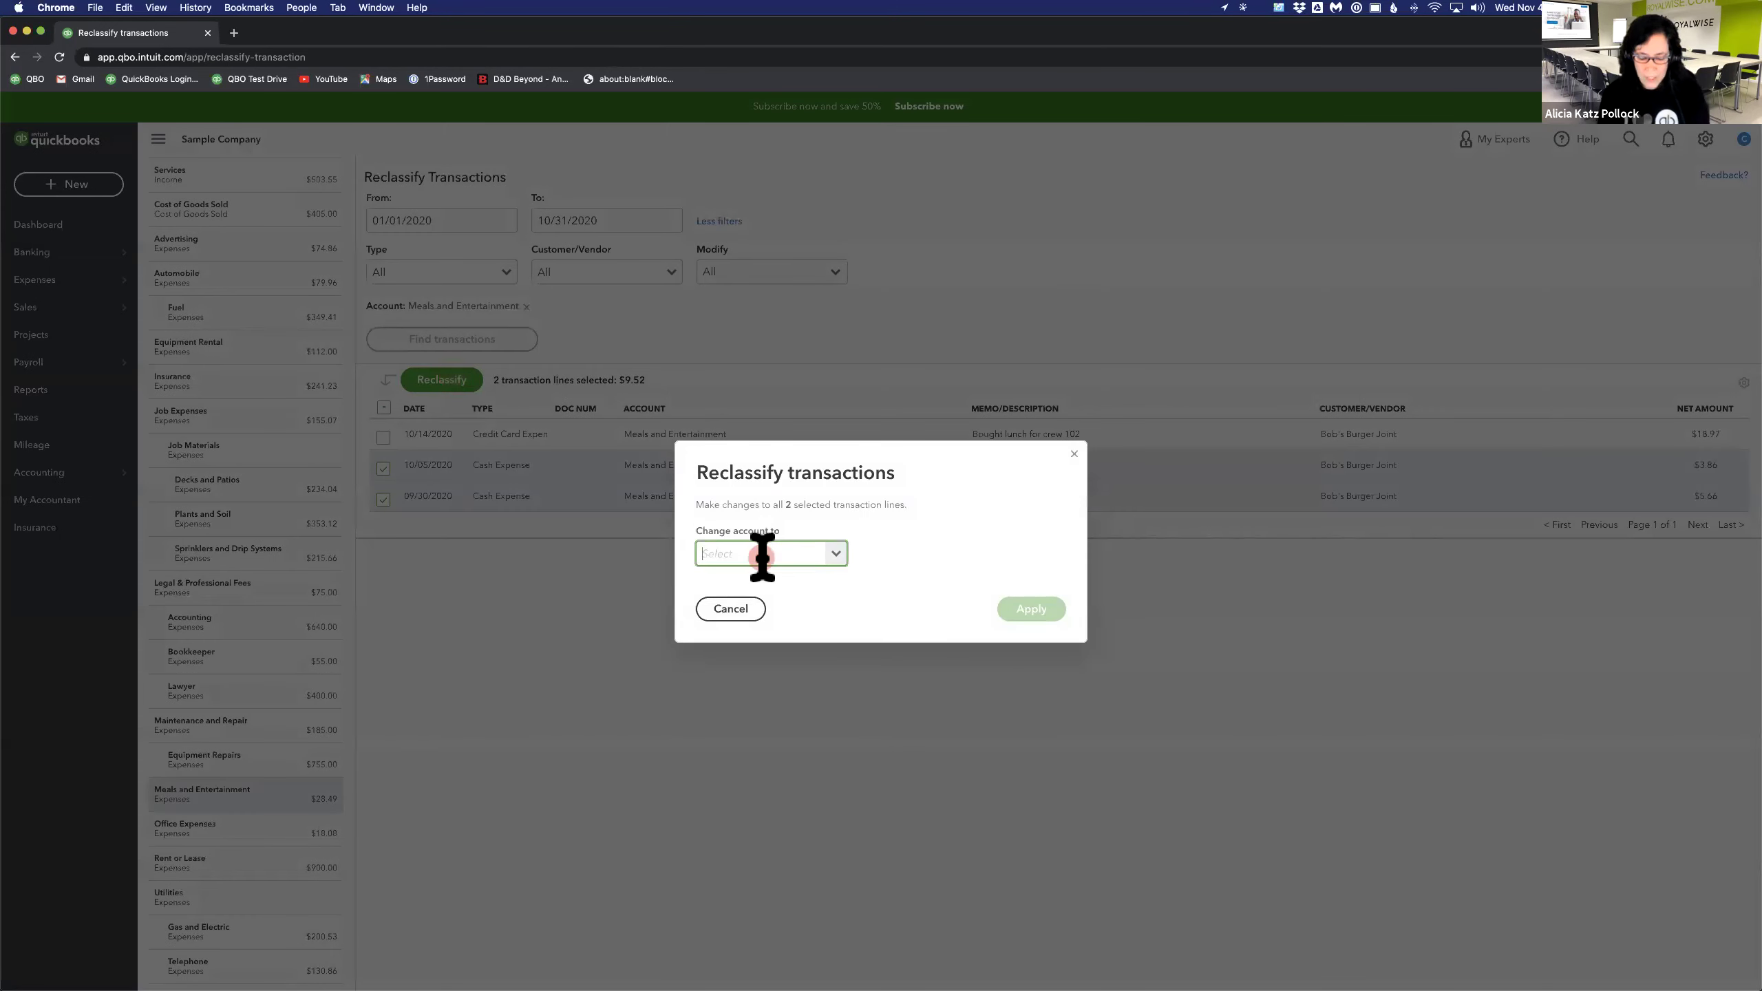
Step: Search the destination accounts for 'owner draw' and add it as a new account
left_click(763, 556)
type("down")
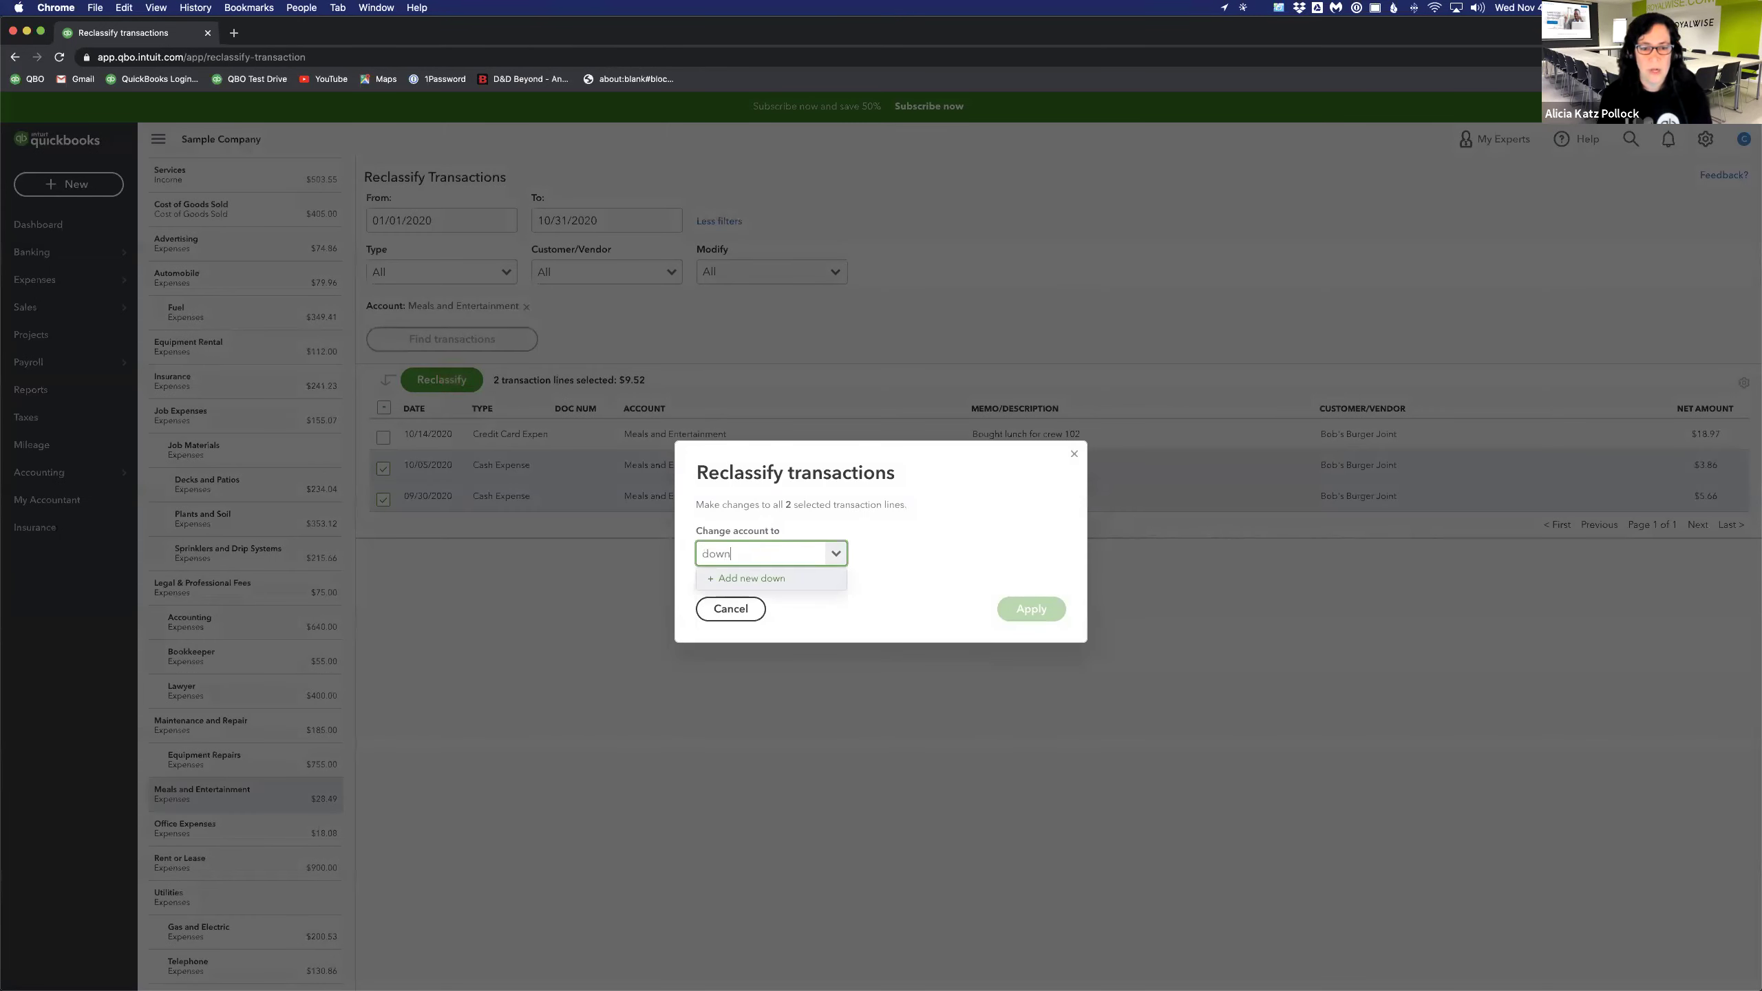
key("BackSpace")
type("own")
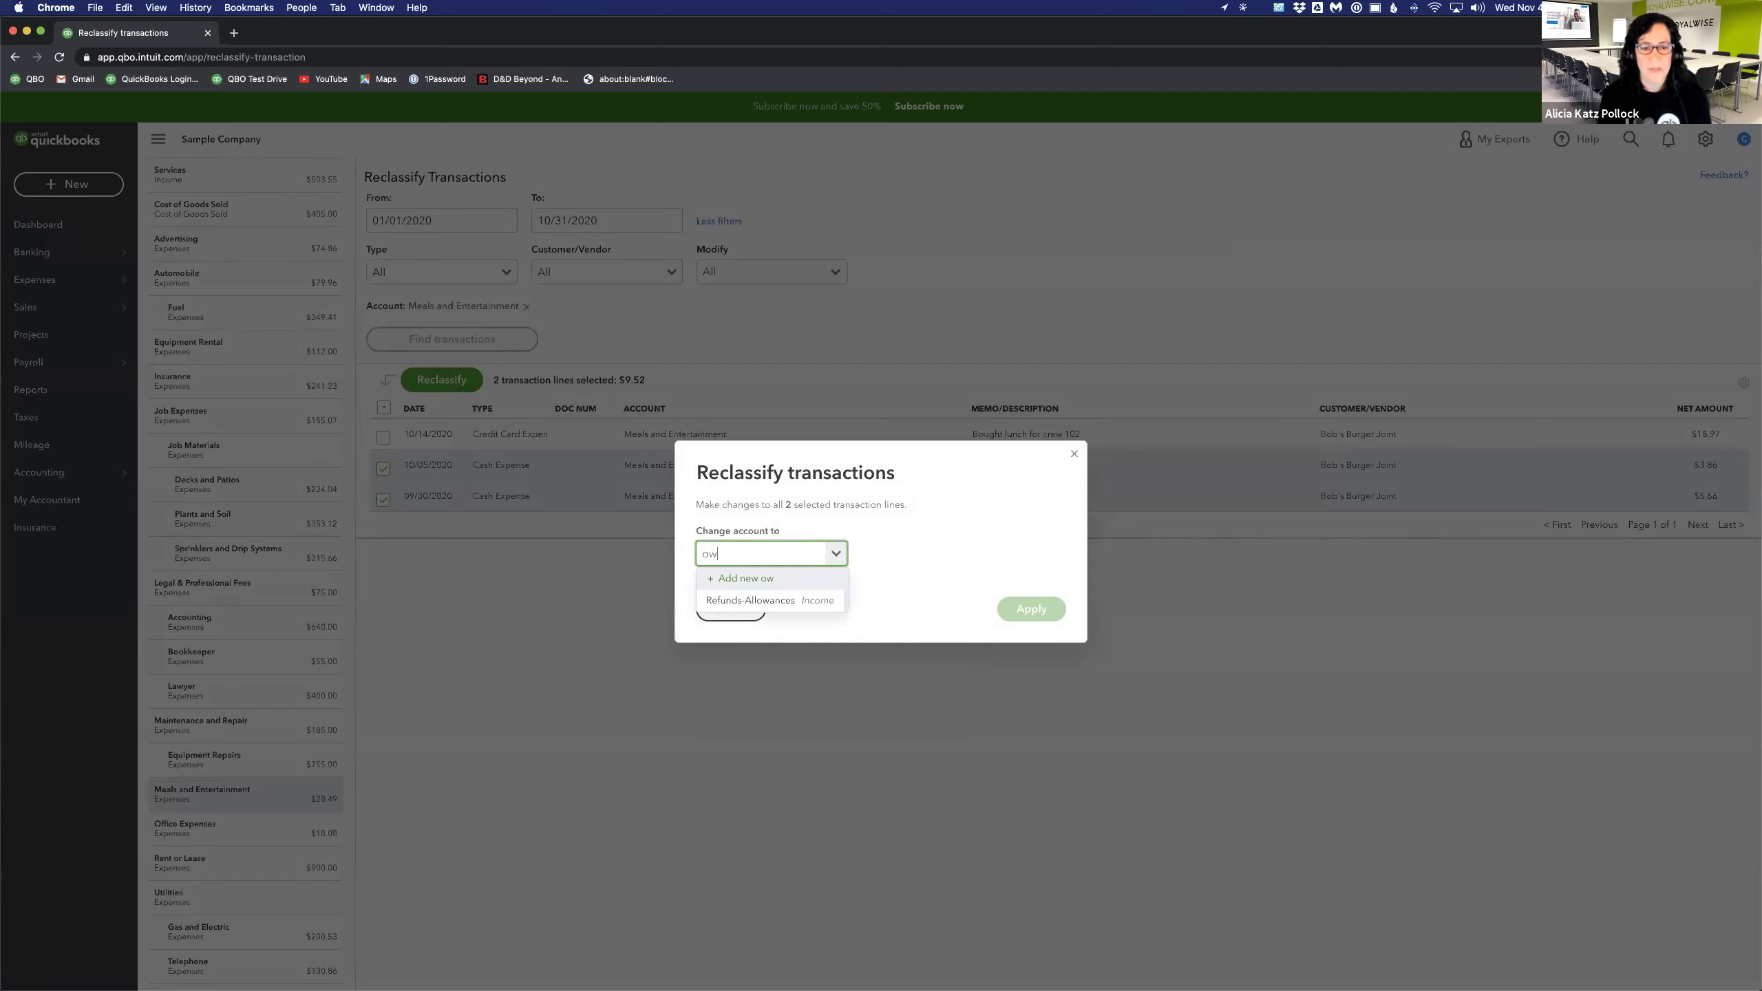
key("BackSpace")
key("BackSpace")
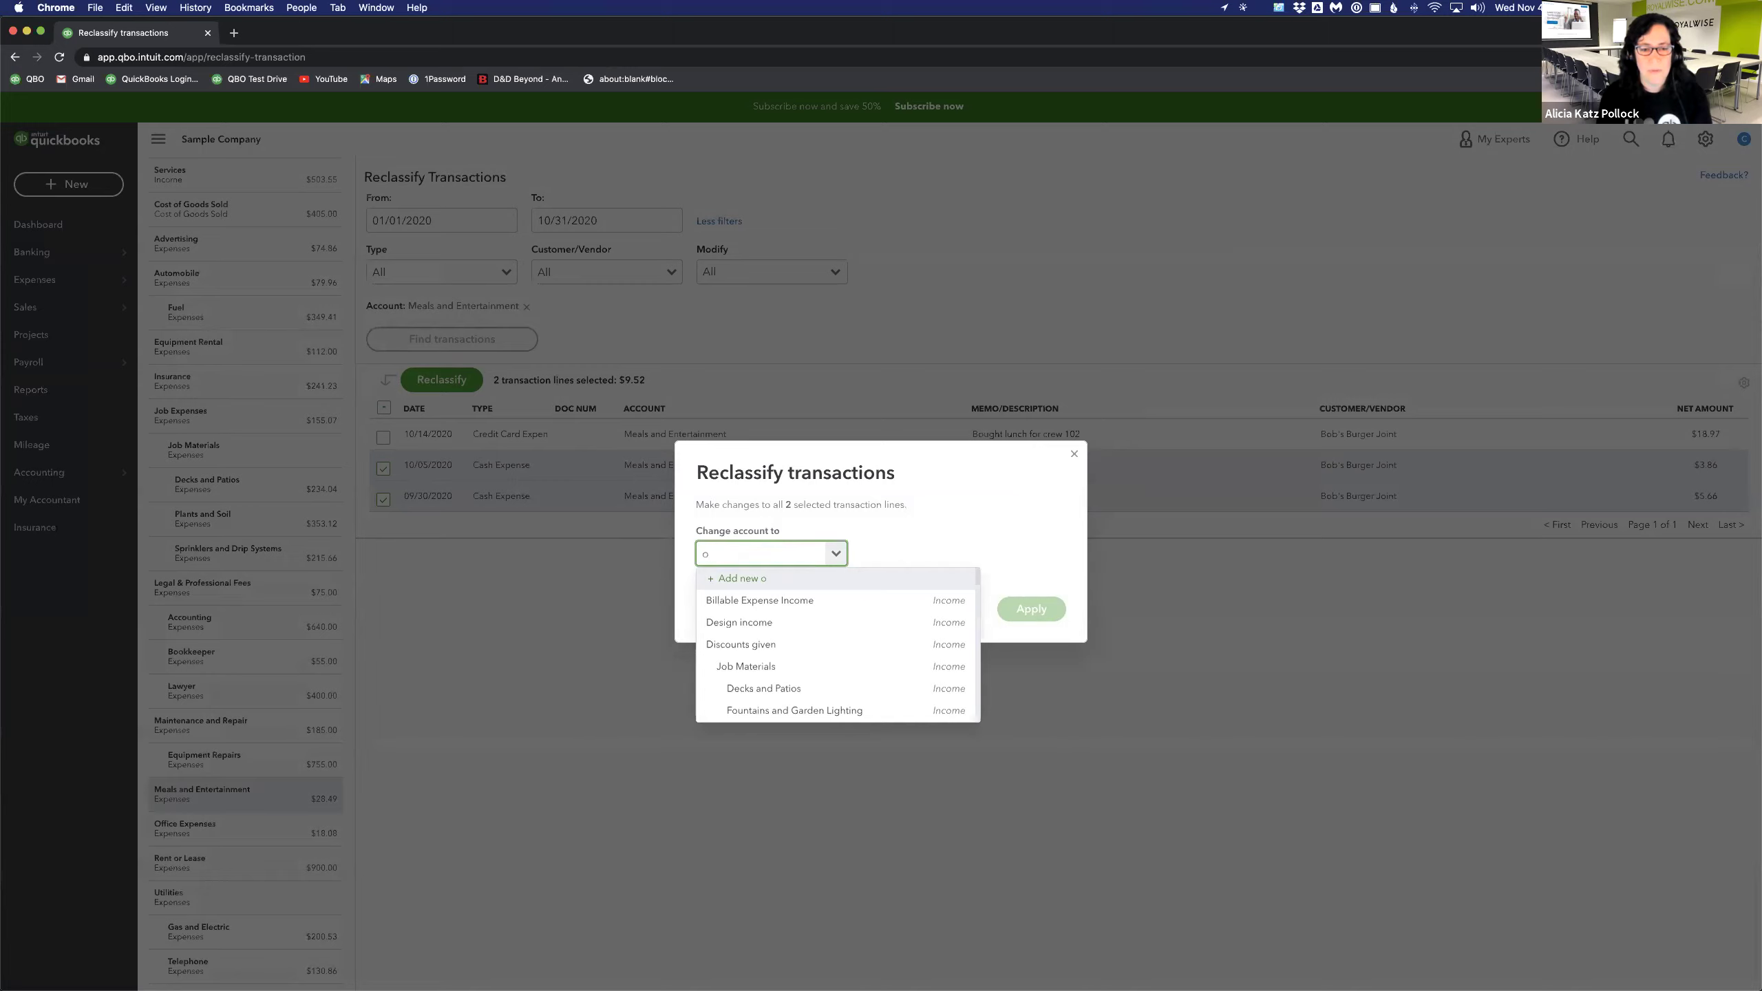
type("wner")
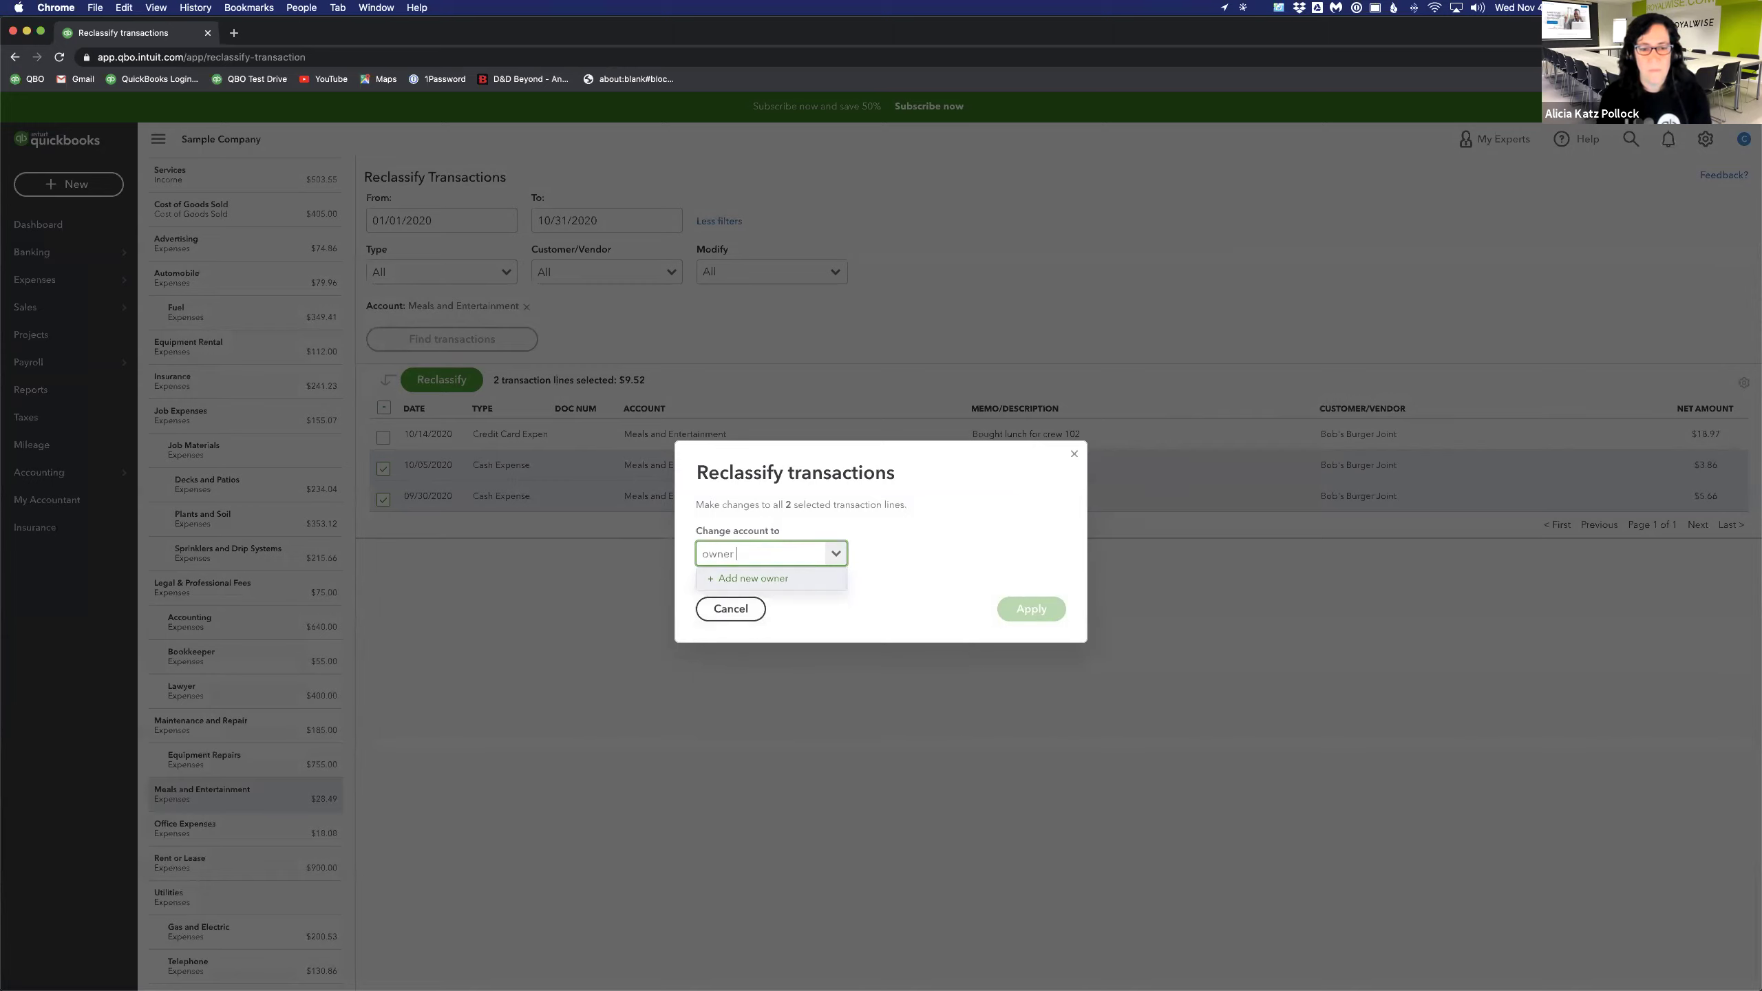
type(" draw")
left_click(757, 579)
Step: Make the new account Equity / Partner Distributions, save it, and apply the reclassification
left_click(728, 390)
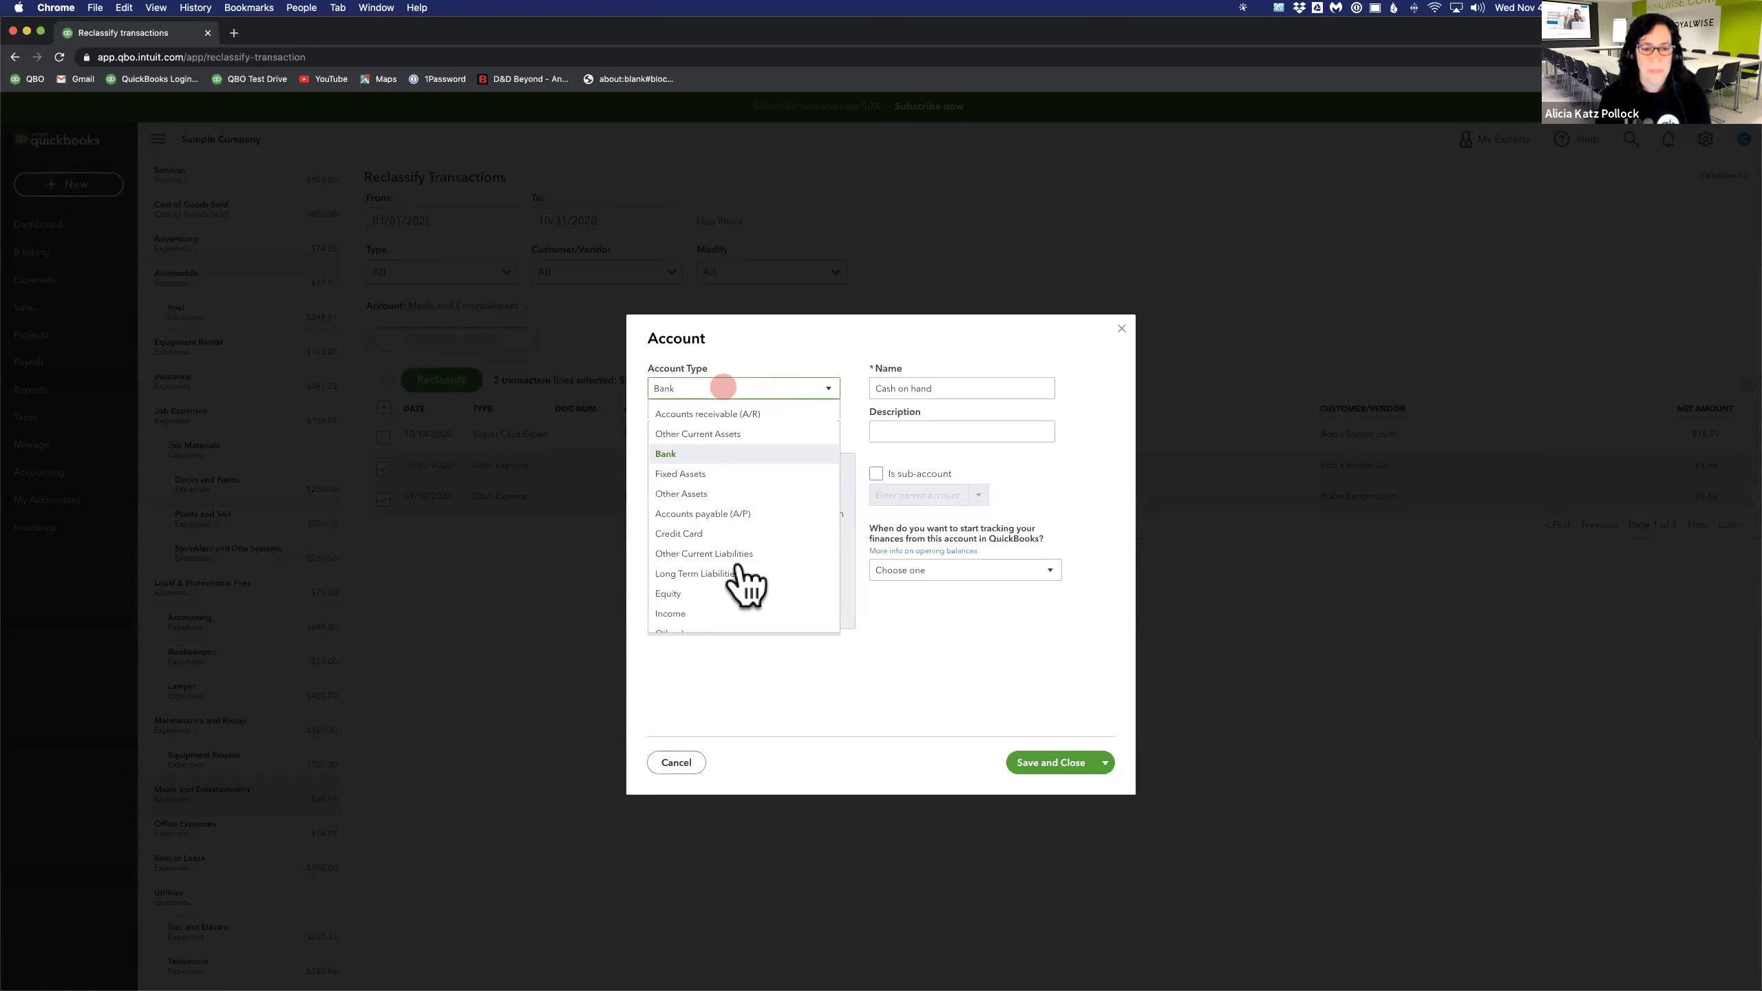
left_click(739, 589)
left_click(739, 431)
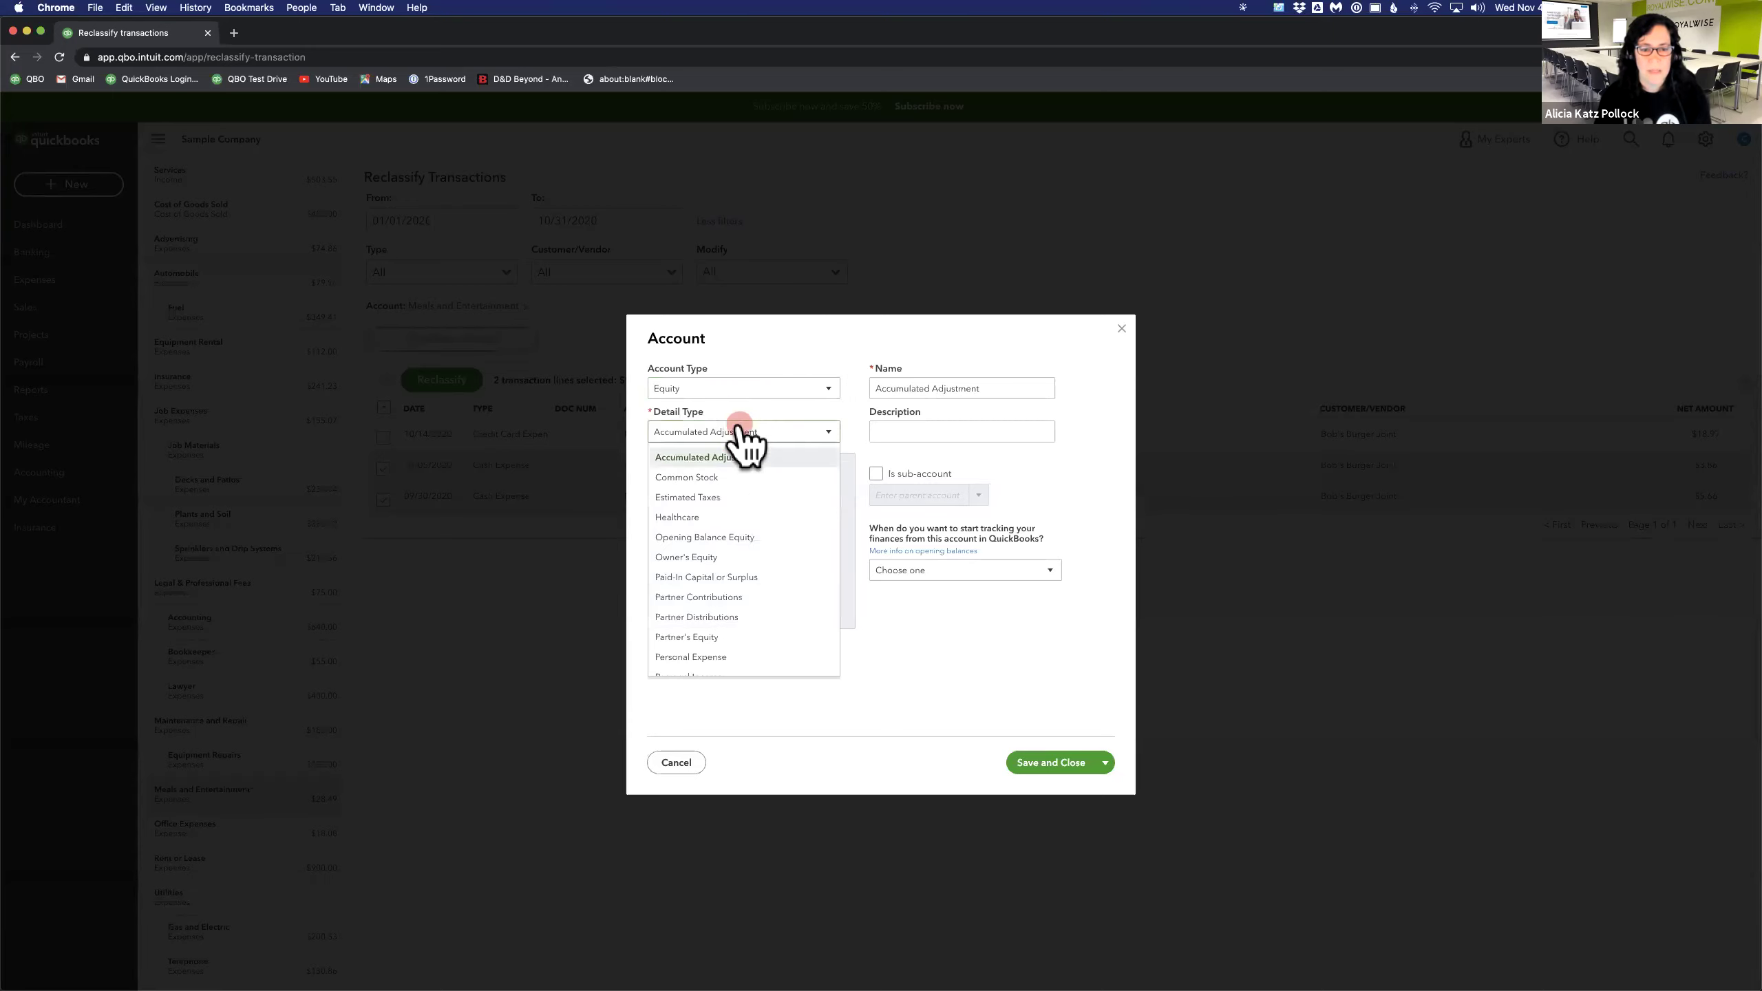
left_click(736, 616)
triple_click(964, 388)
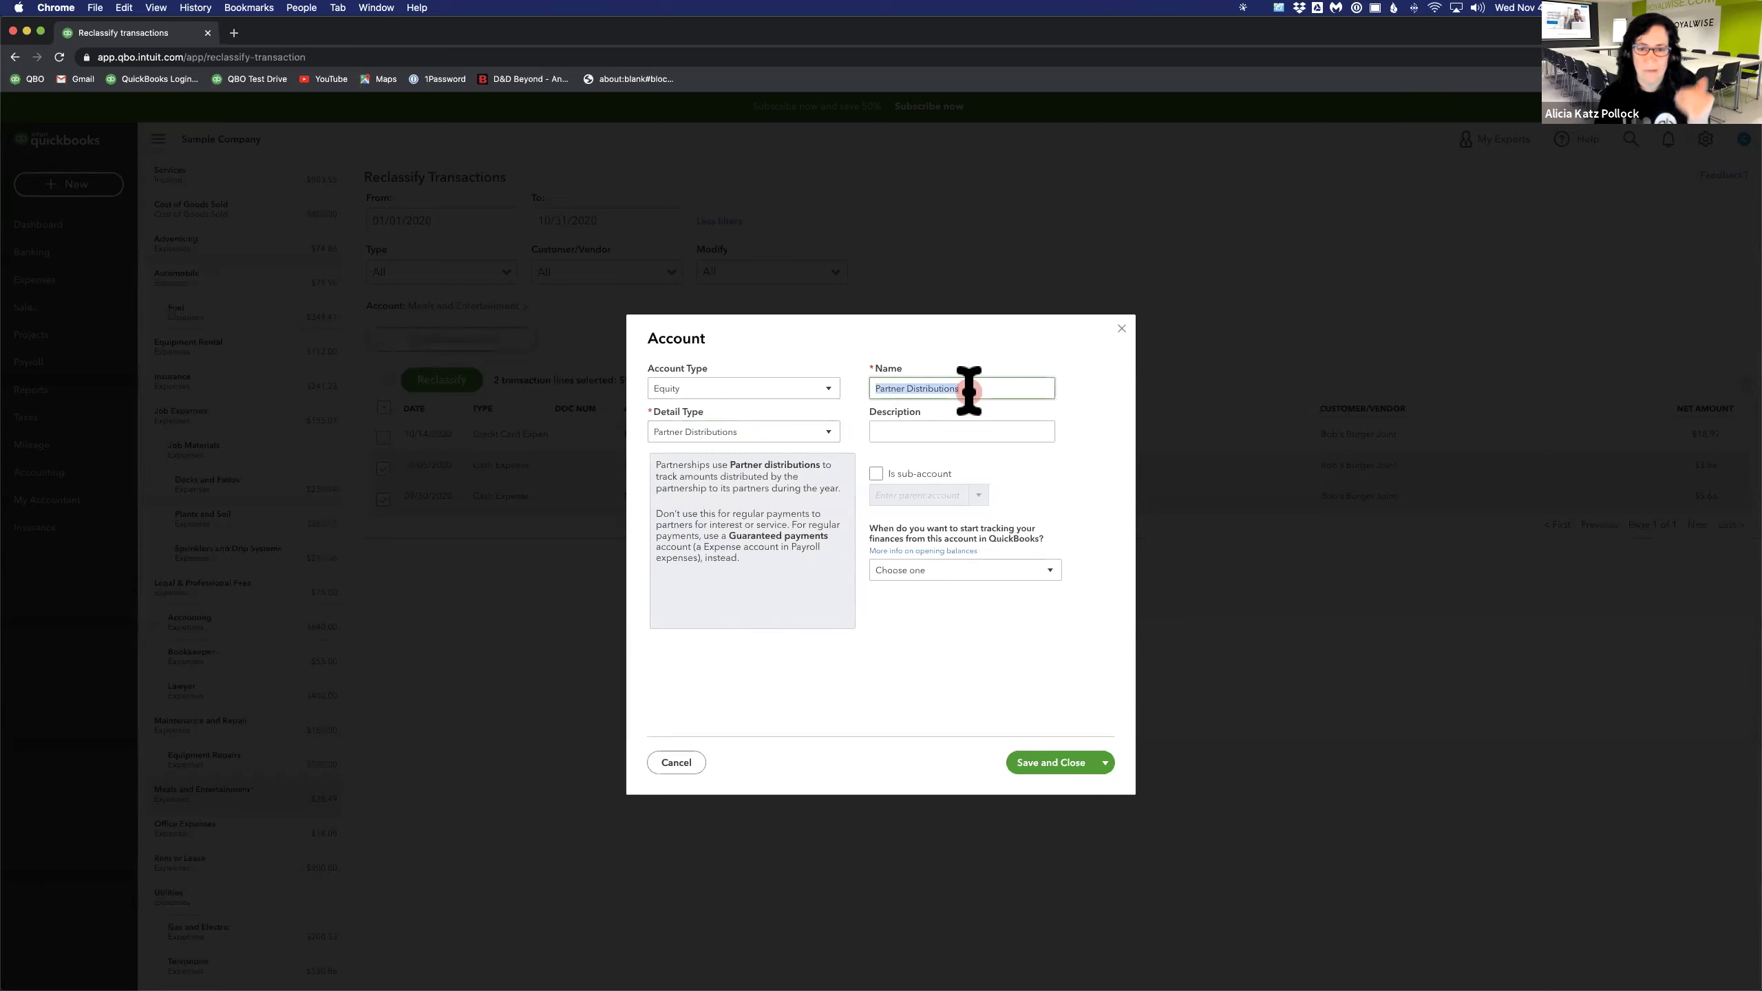
left_click(1028, 764)
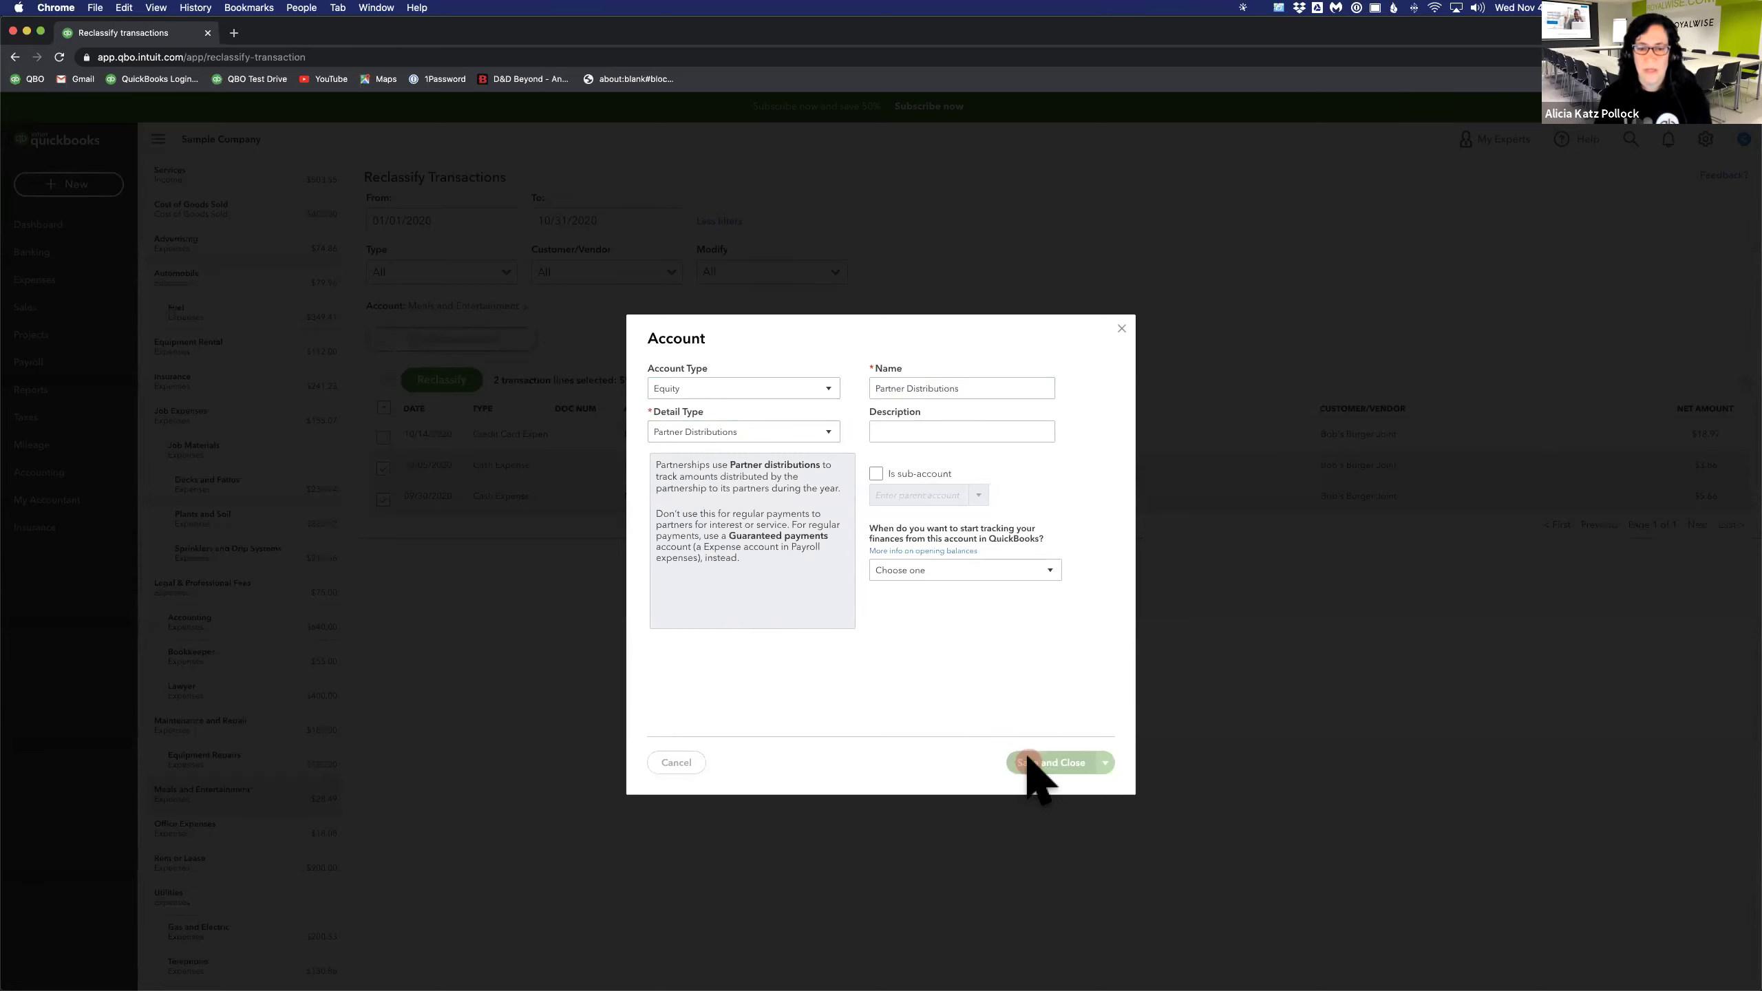
left_click(1021, 610)
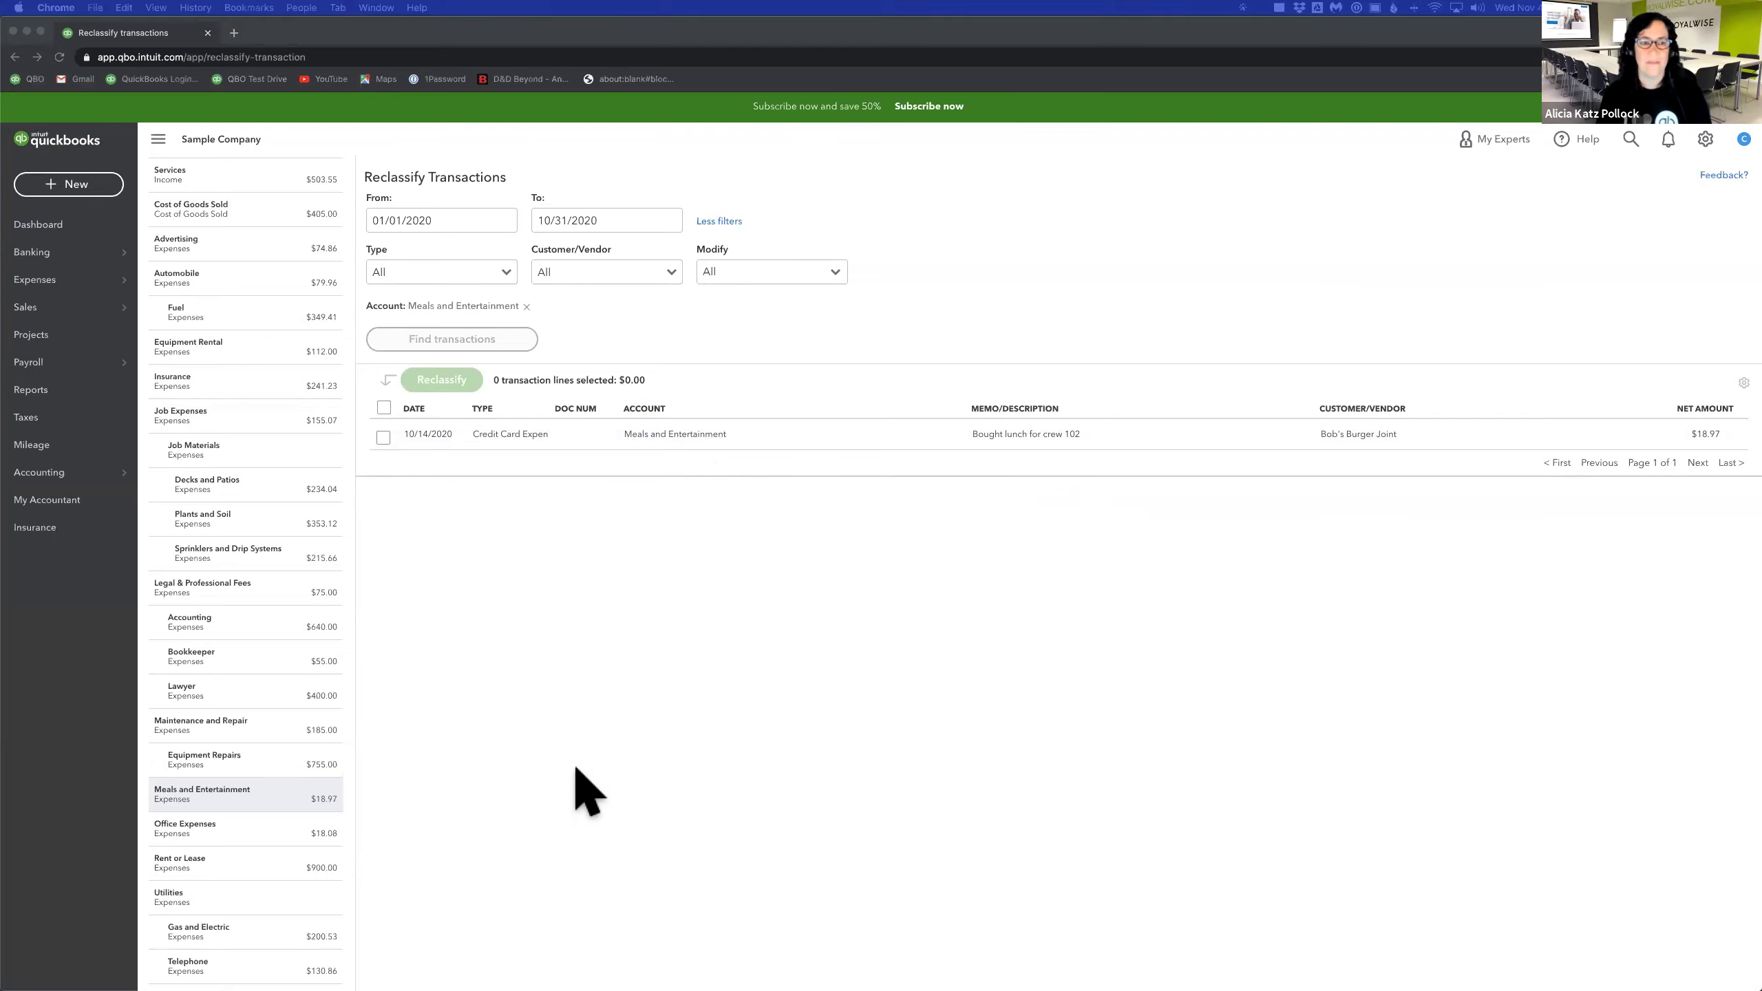
Step: Review the backdoor links slide, then return to Reclassify Transactions showing the $18.97 expense
key("ctrl+Right")
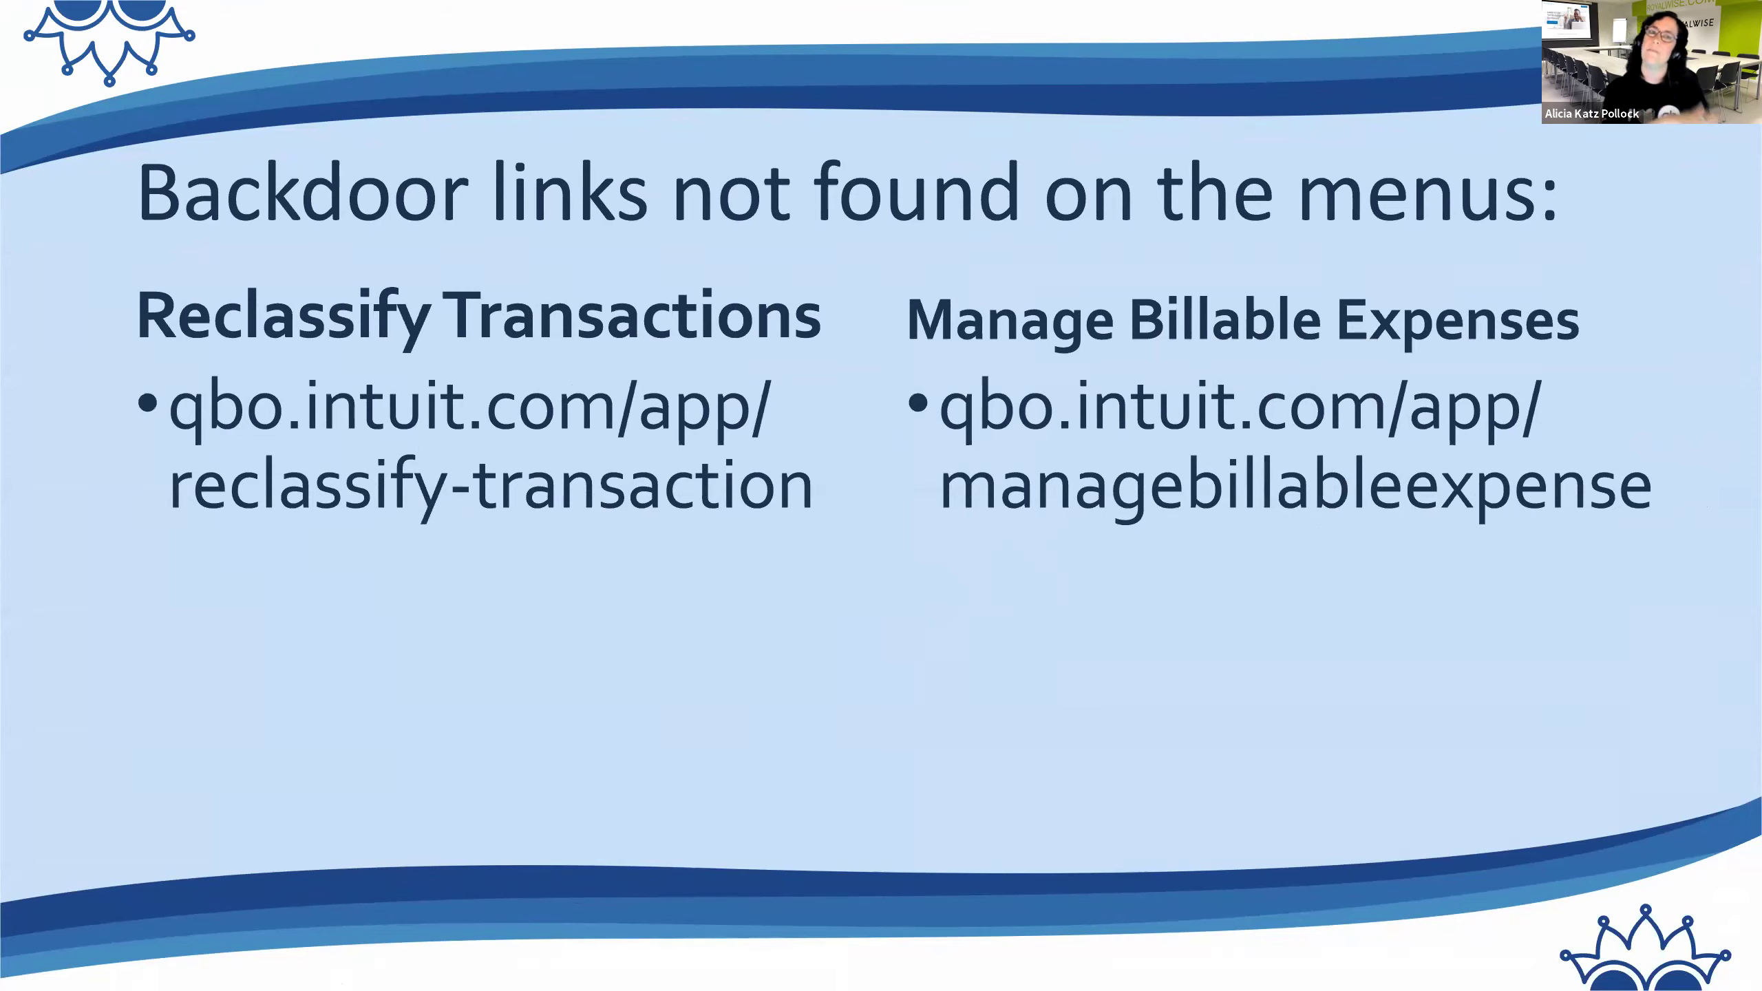
key("super+Tab")
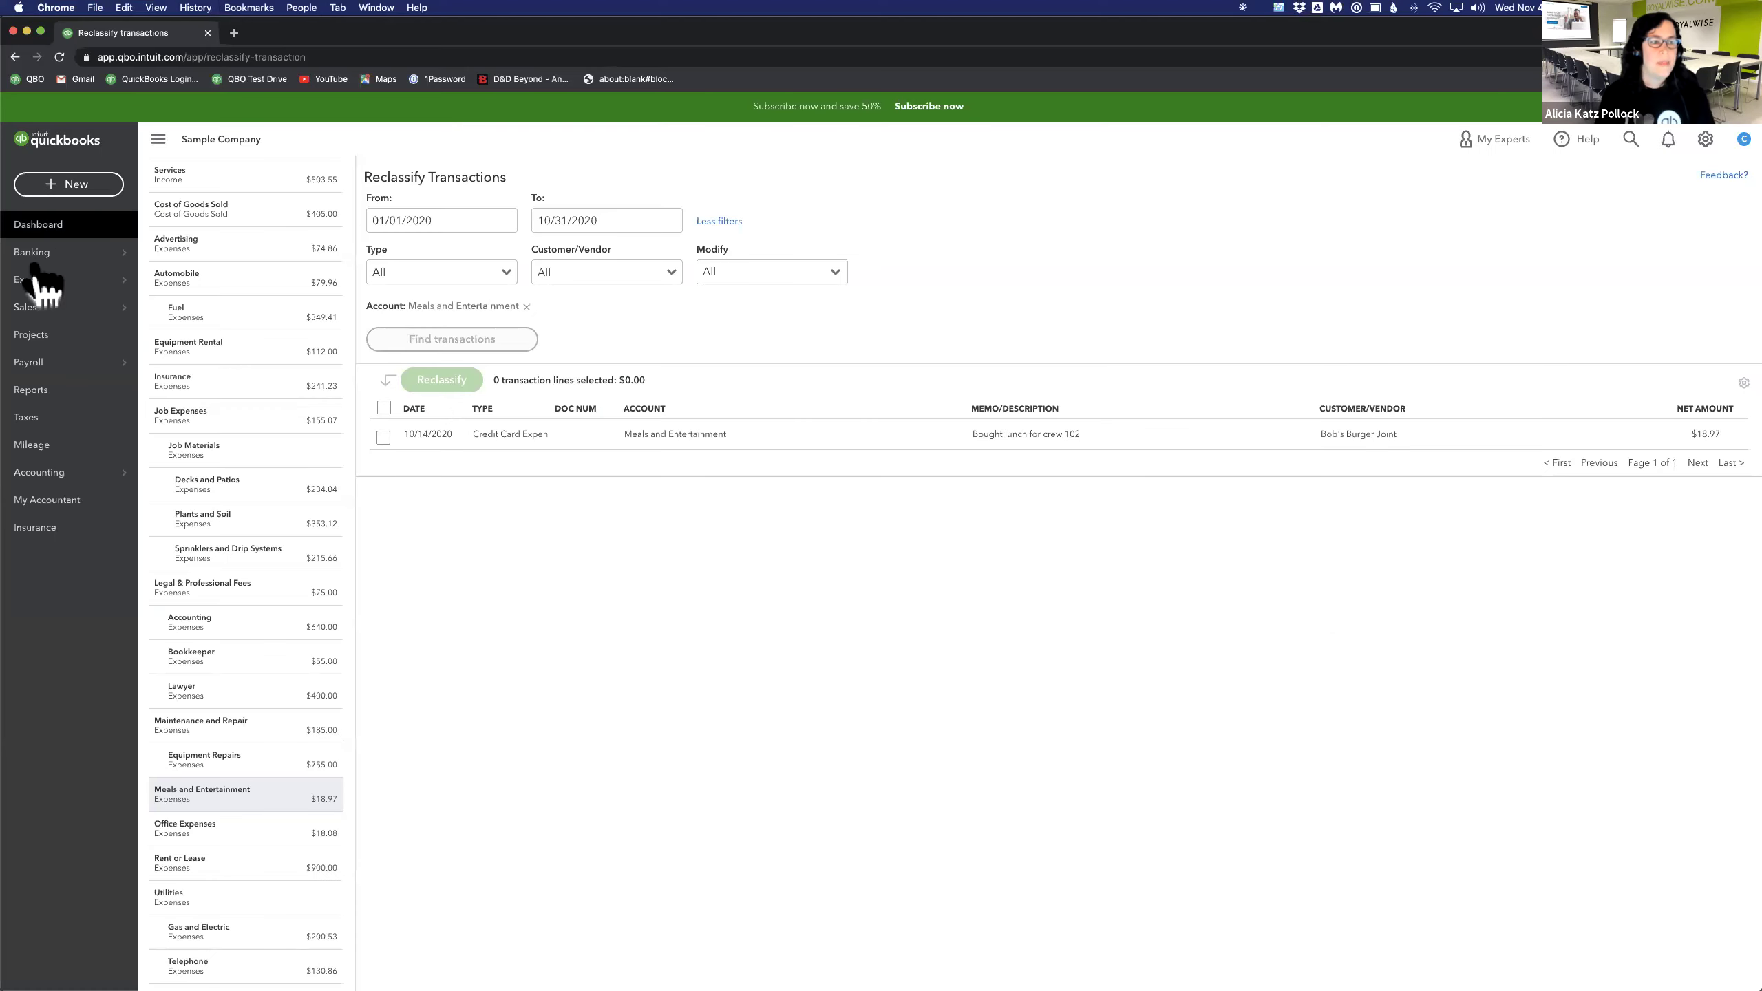
mouse_move(41, 312)
mouse_move(40, 275)
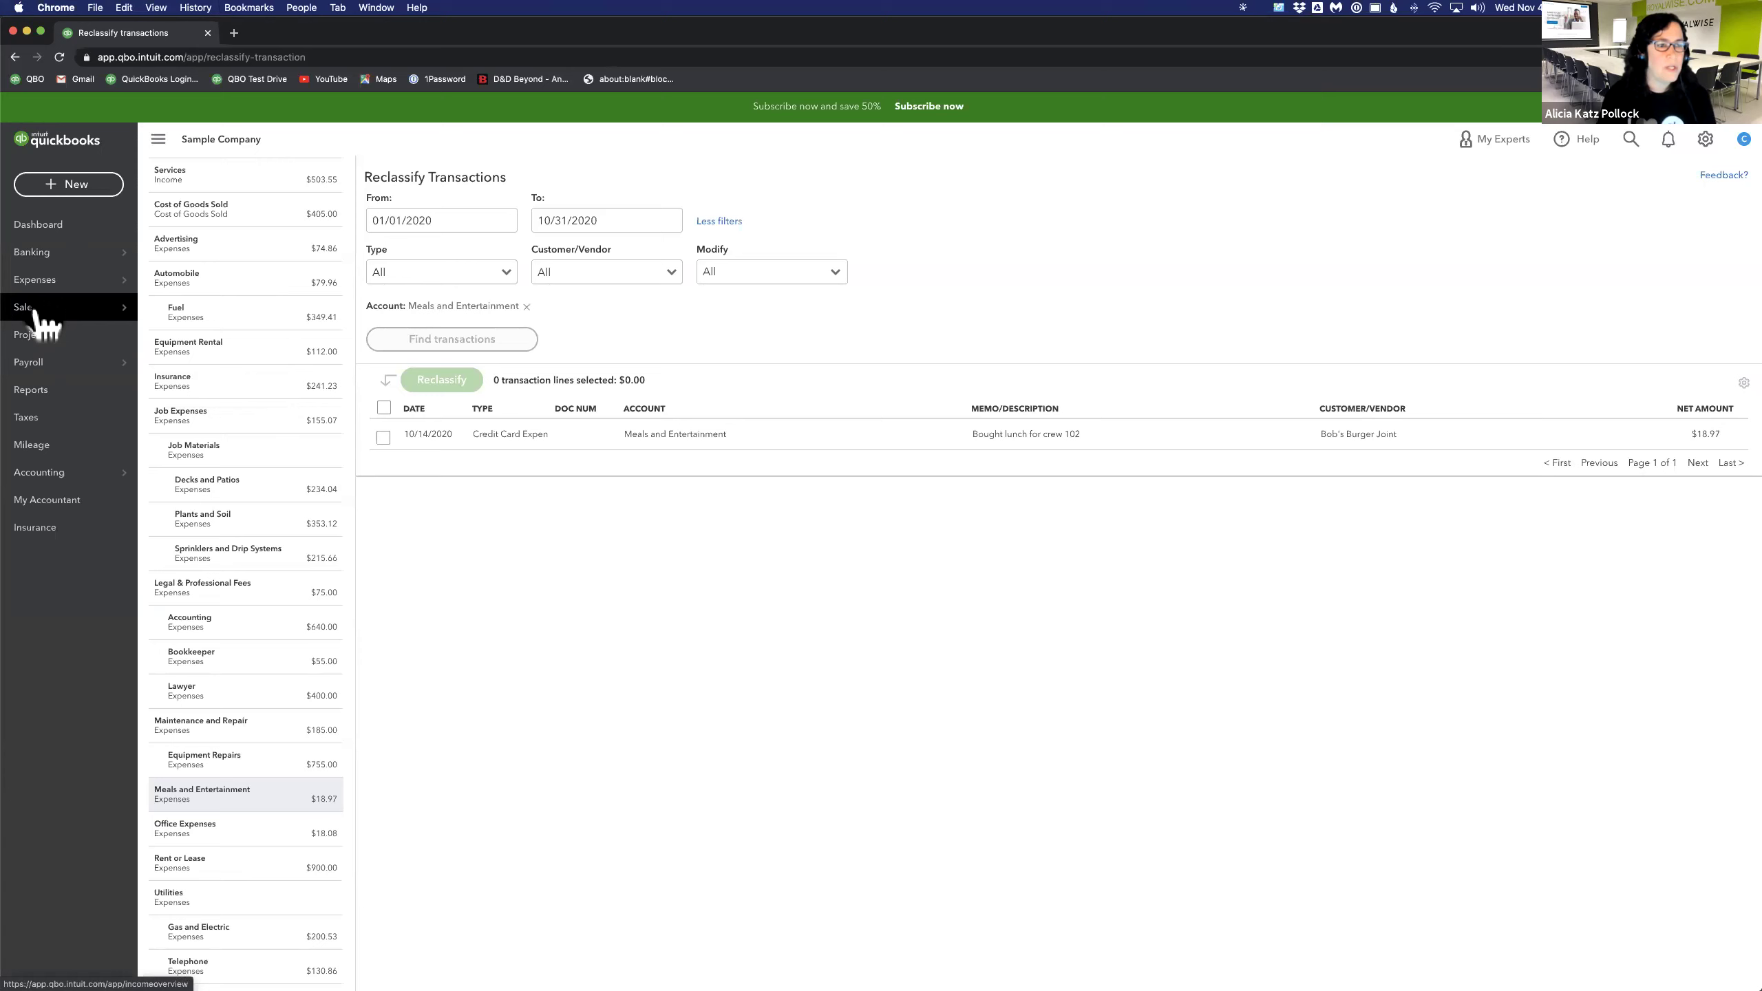
Step: Filter Customers to unbilled activity and open Amy's Bird Sanctuary's unbilled activity
left_click(166, 390)
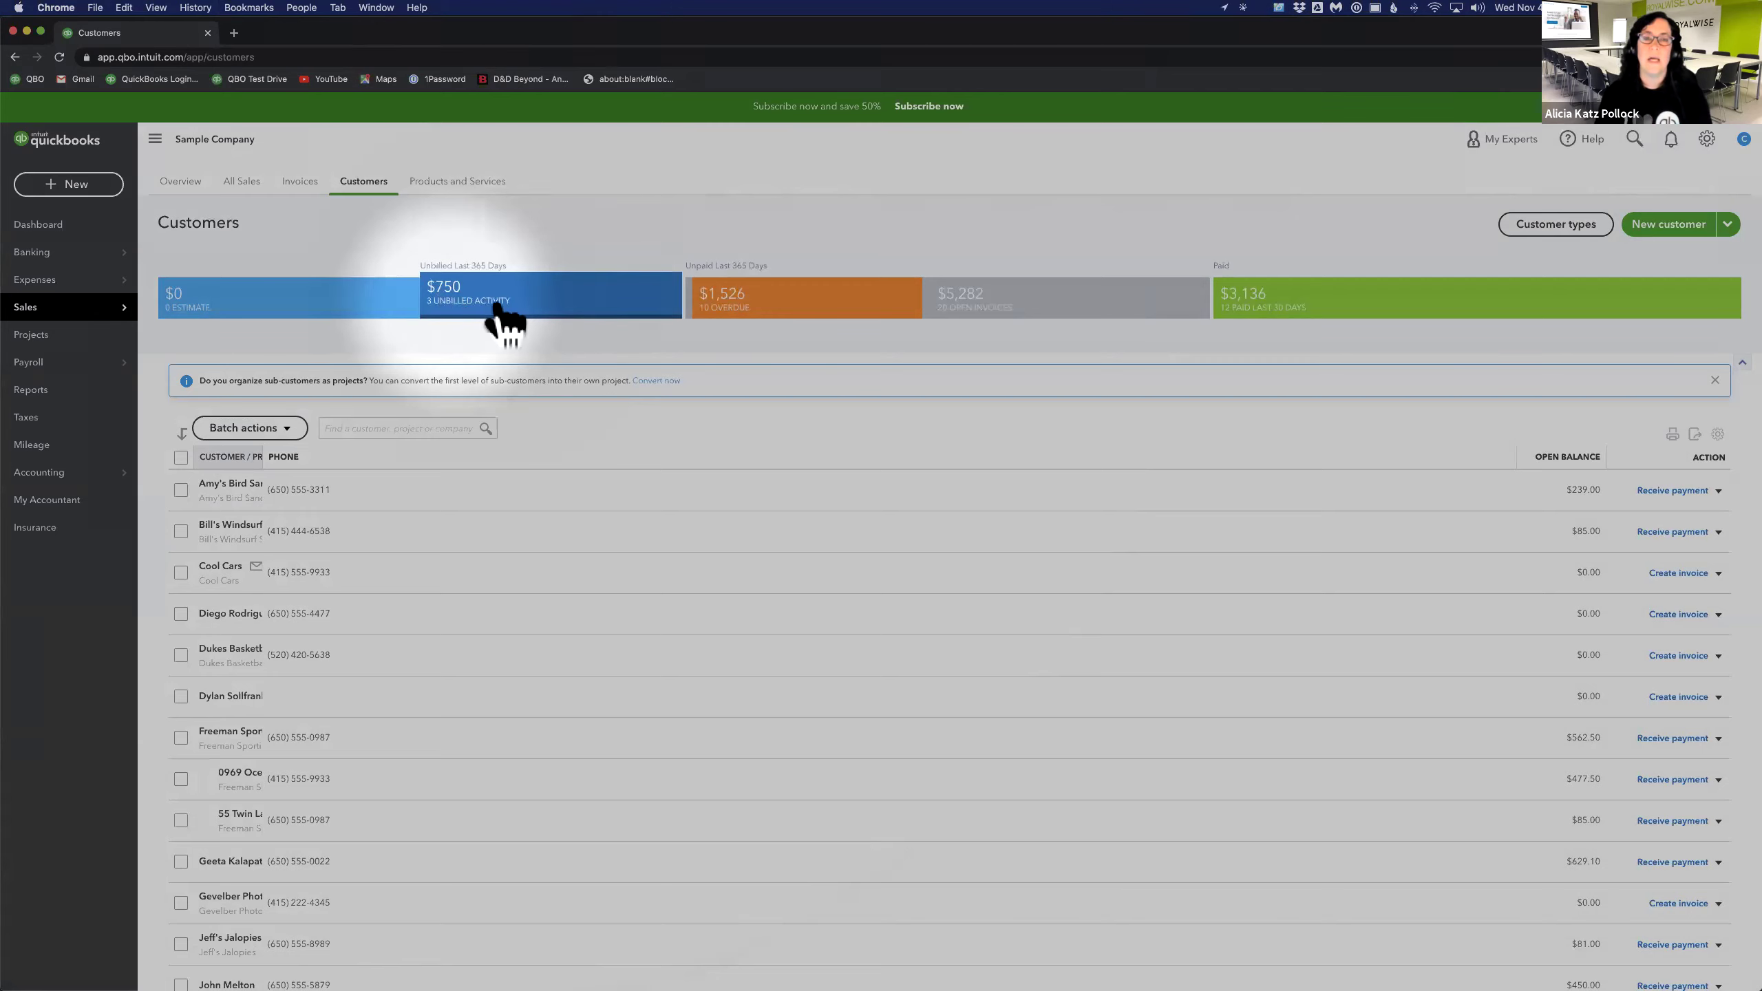
left_click(539, 319)
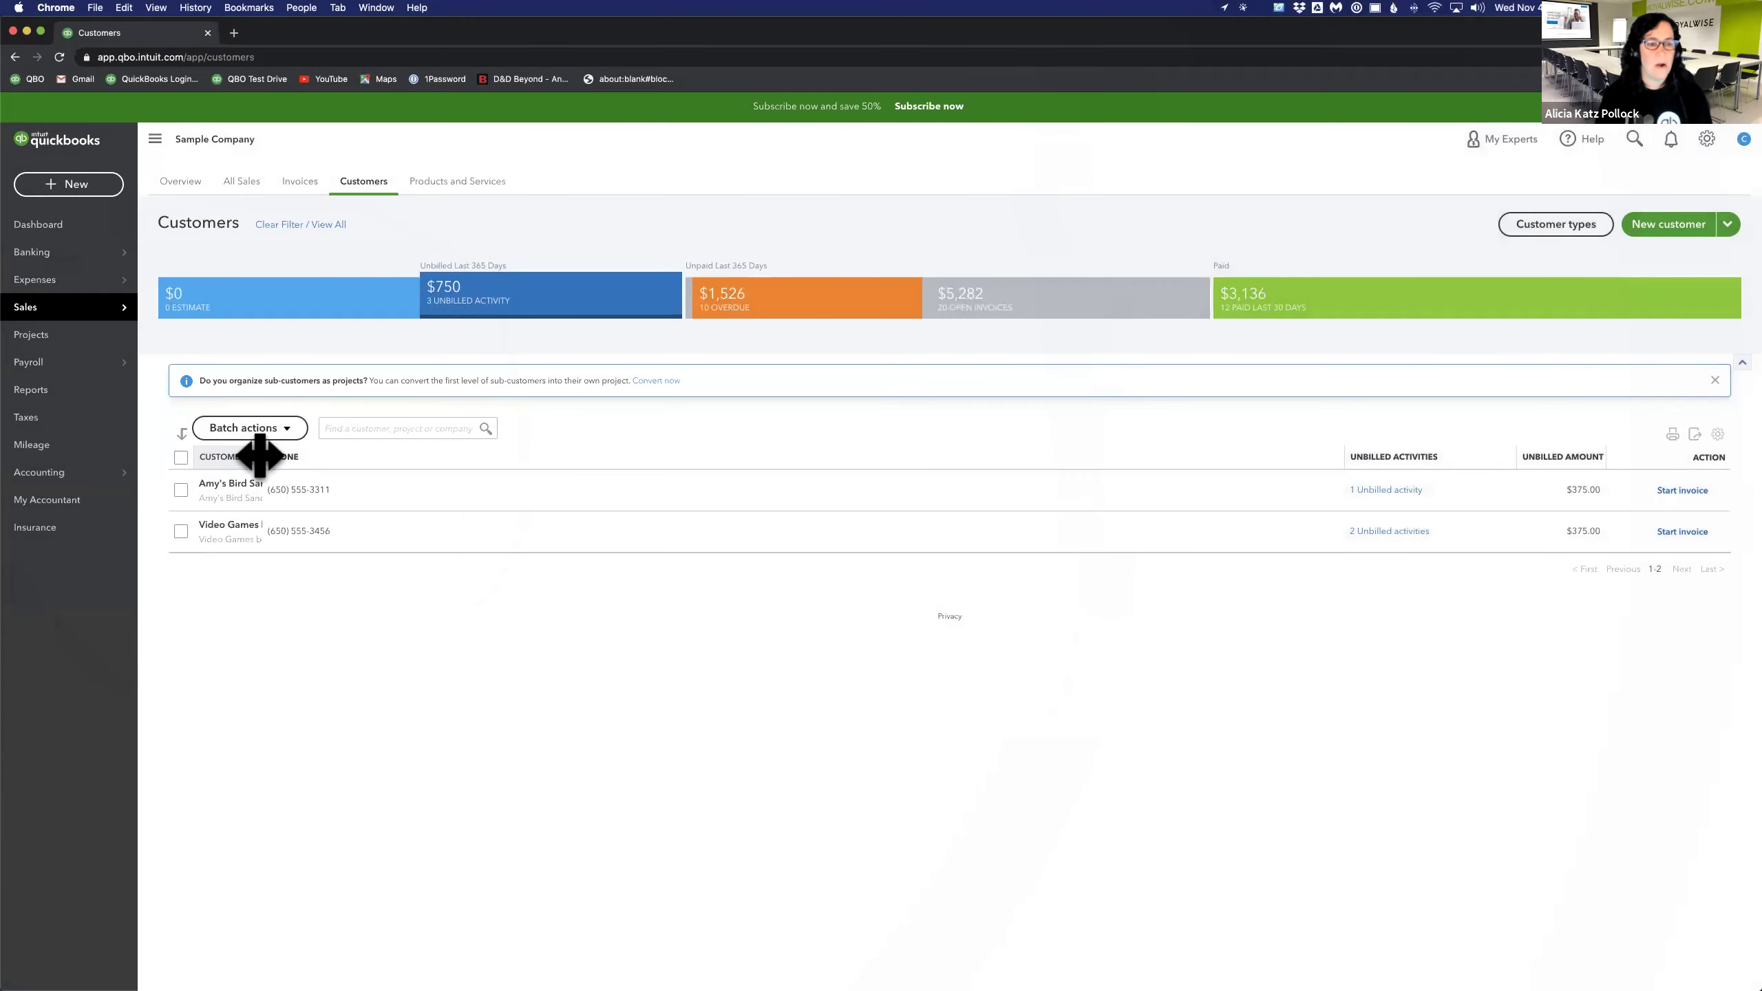
left_click(260, 457)
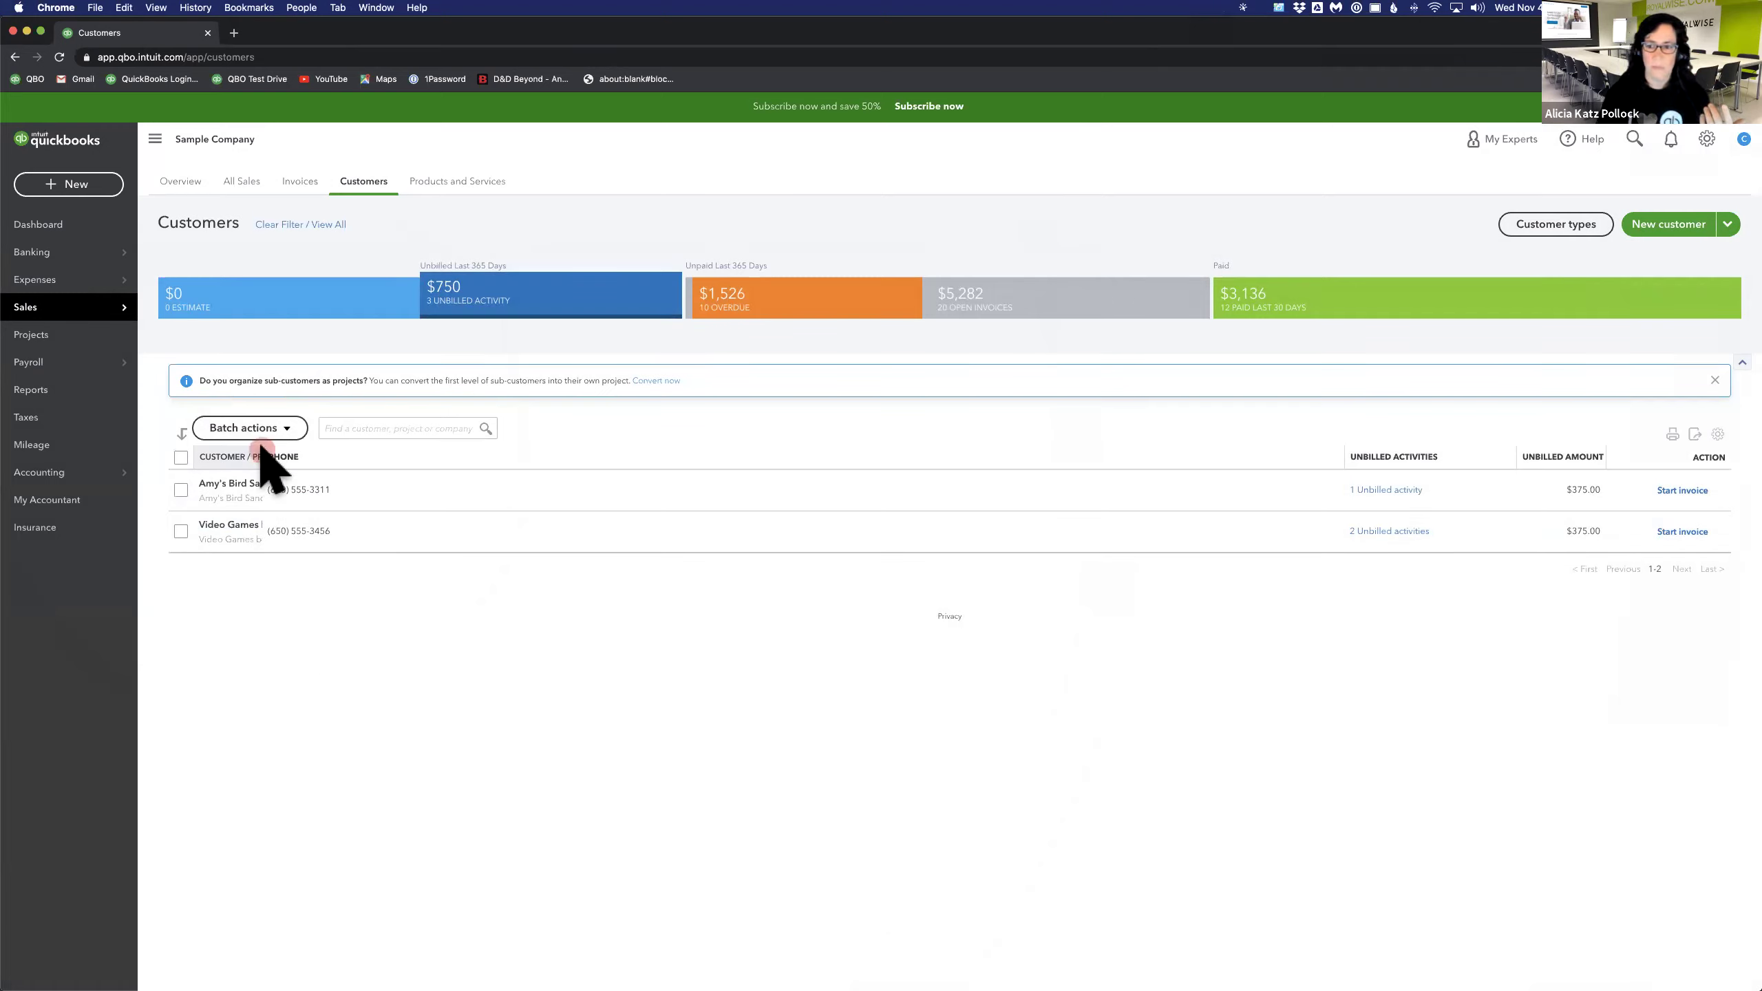
left_click(1377, 489)
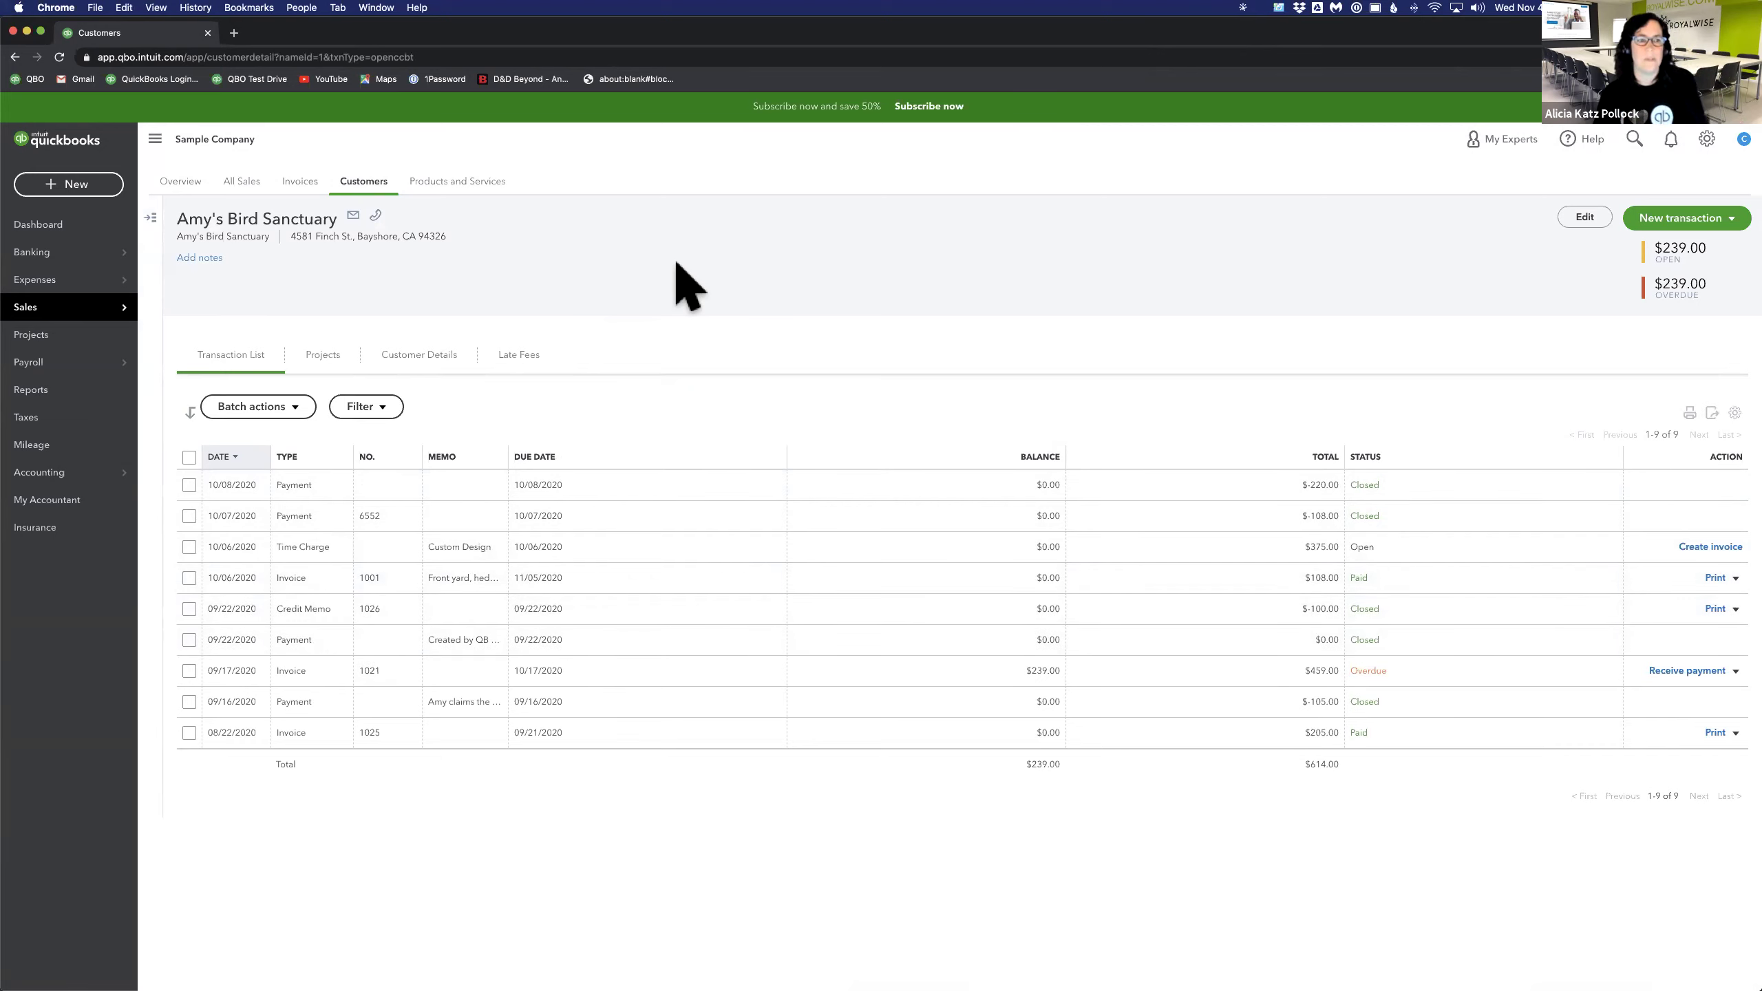
Step: Expand the $1,200 A1 RENTAL BACKHOE RENTAL bank charge and set Amy's Bird Sanctuary as payee
mouse_move(70, 256)
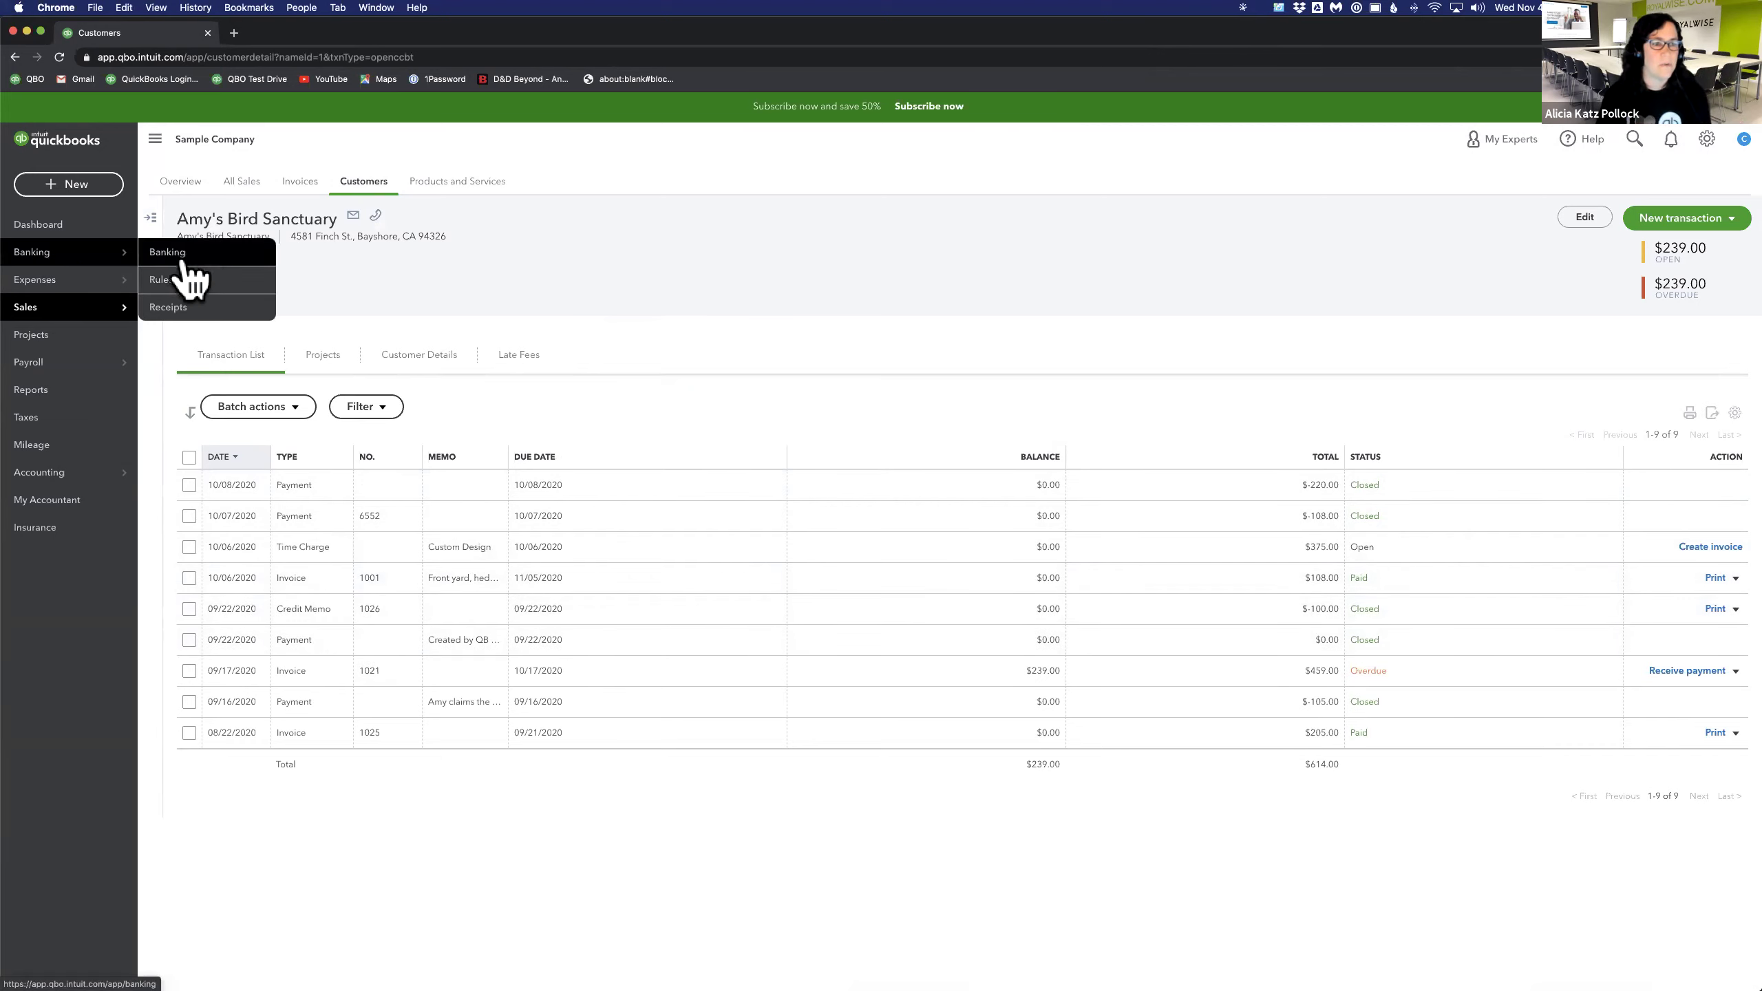
left_click(183, 256)
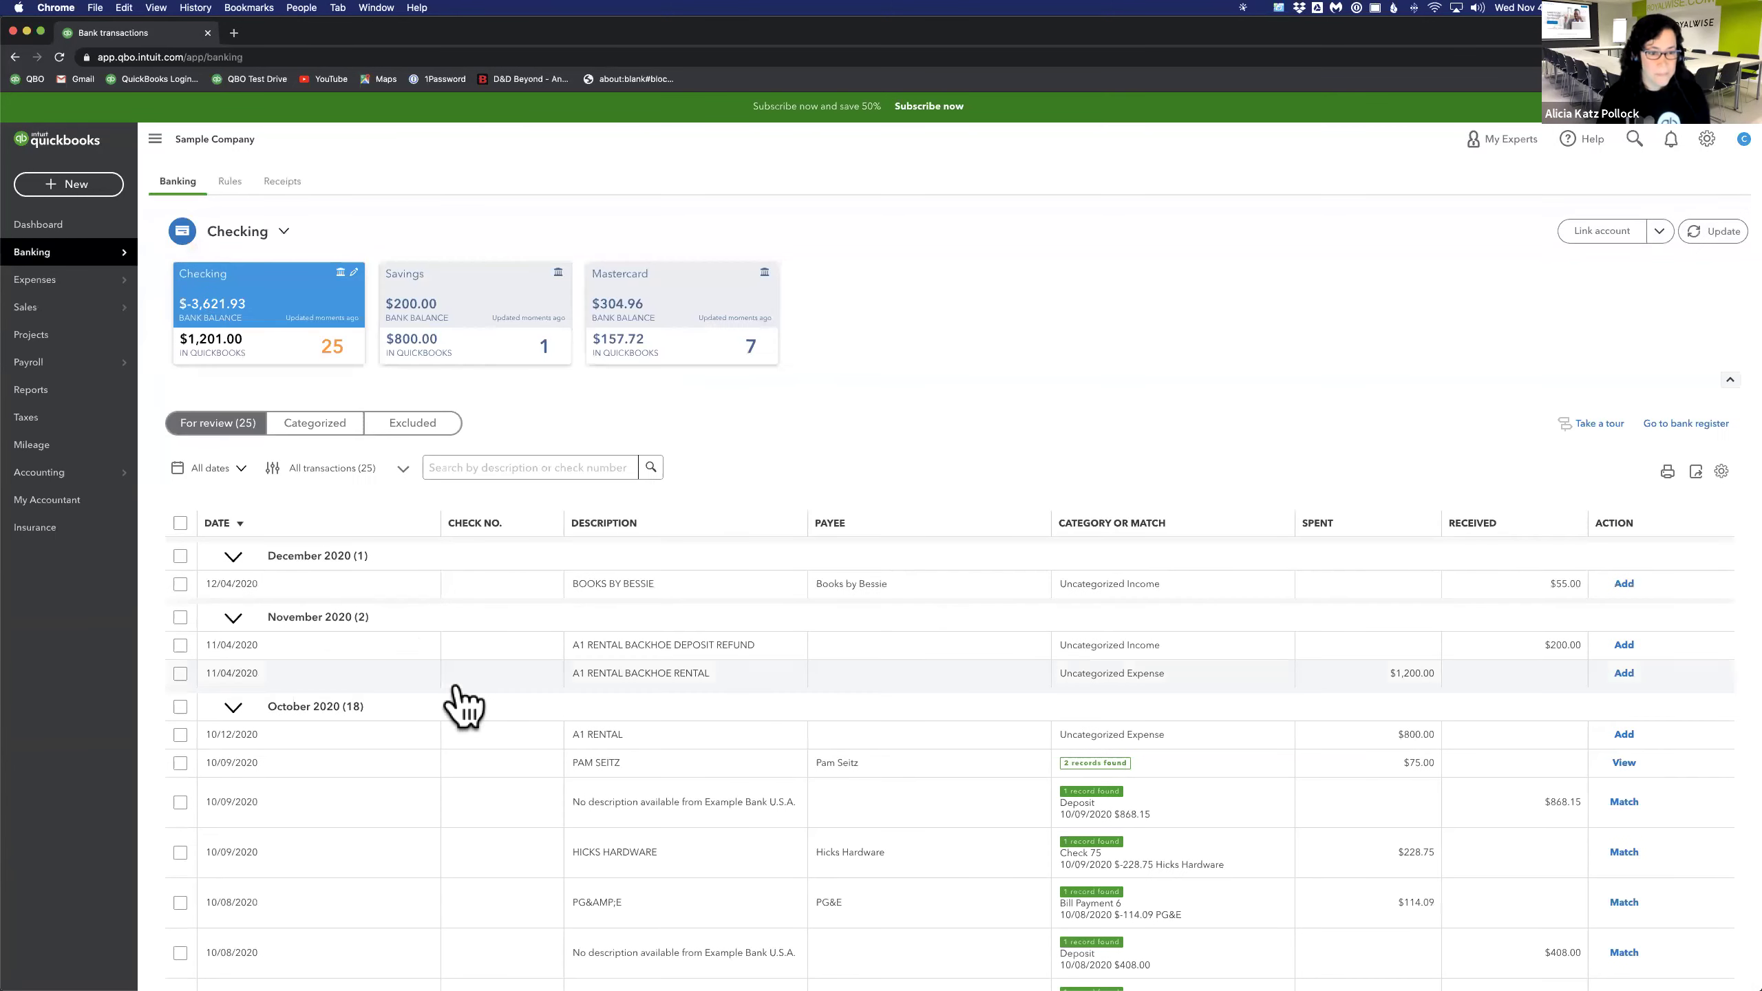
scroll(735, 764, "down", 3)
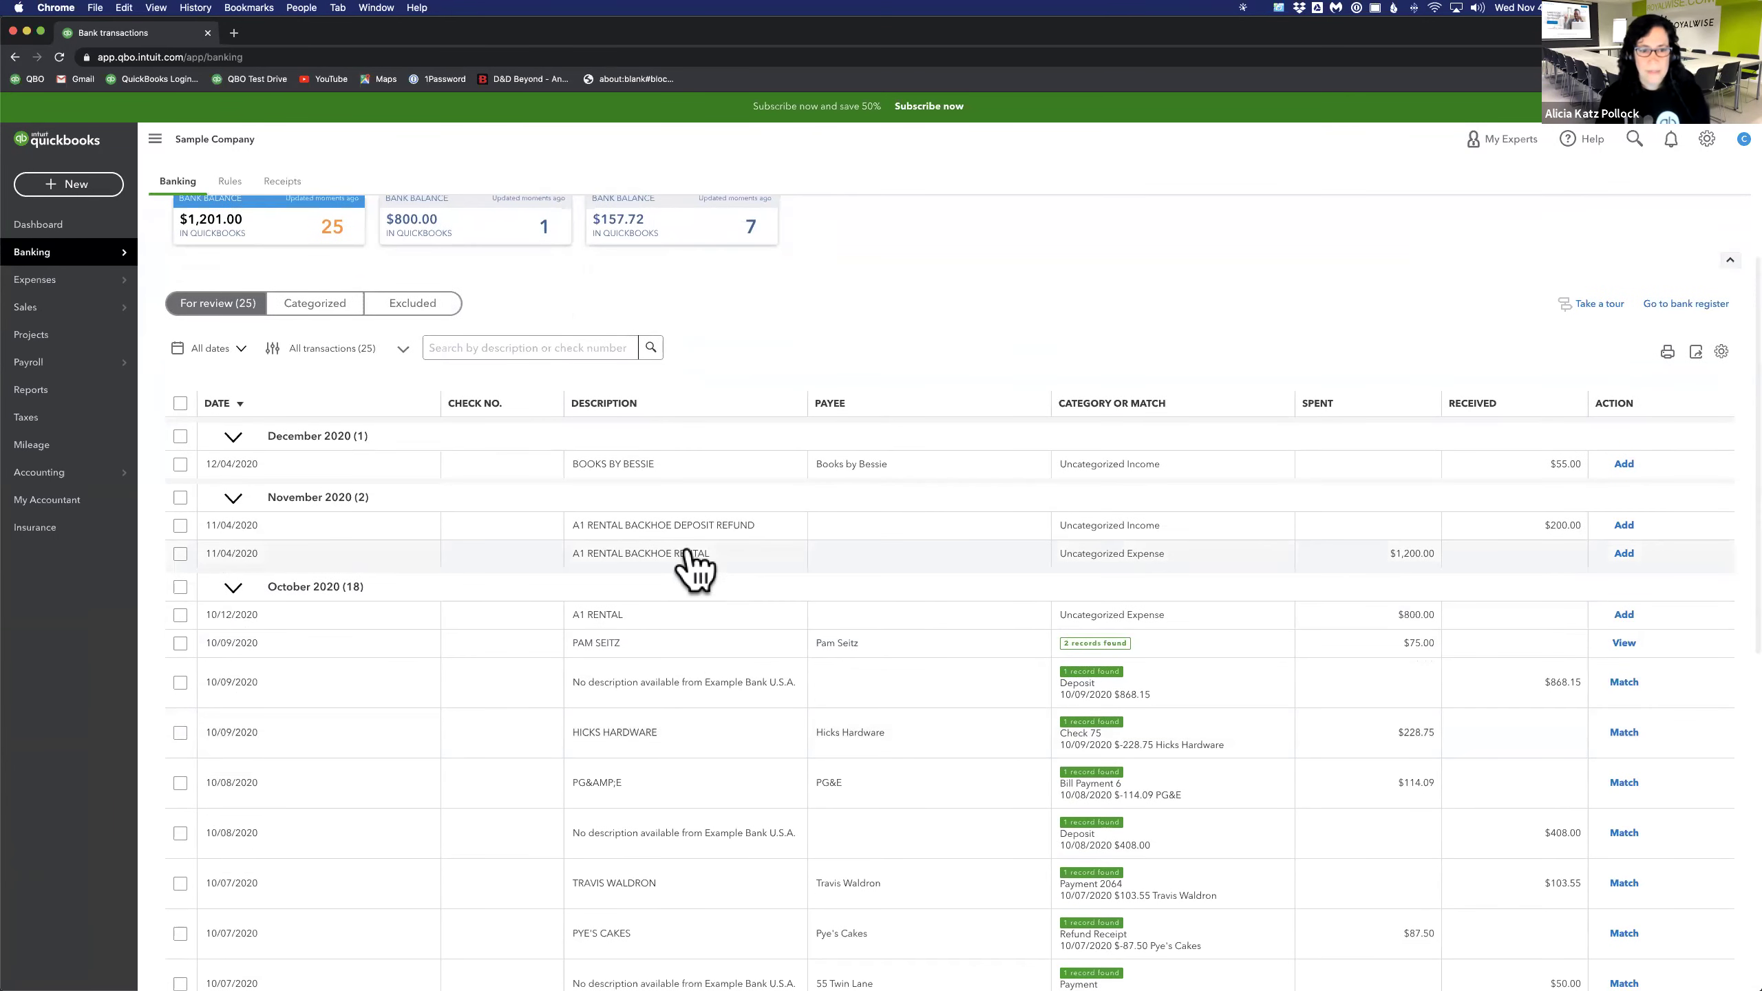
left_click(790, 554)
scroll(771, 637, "down", 4)
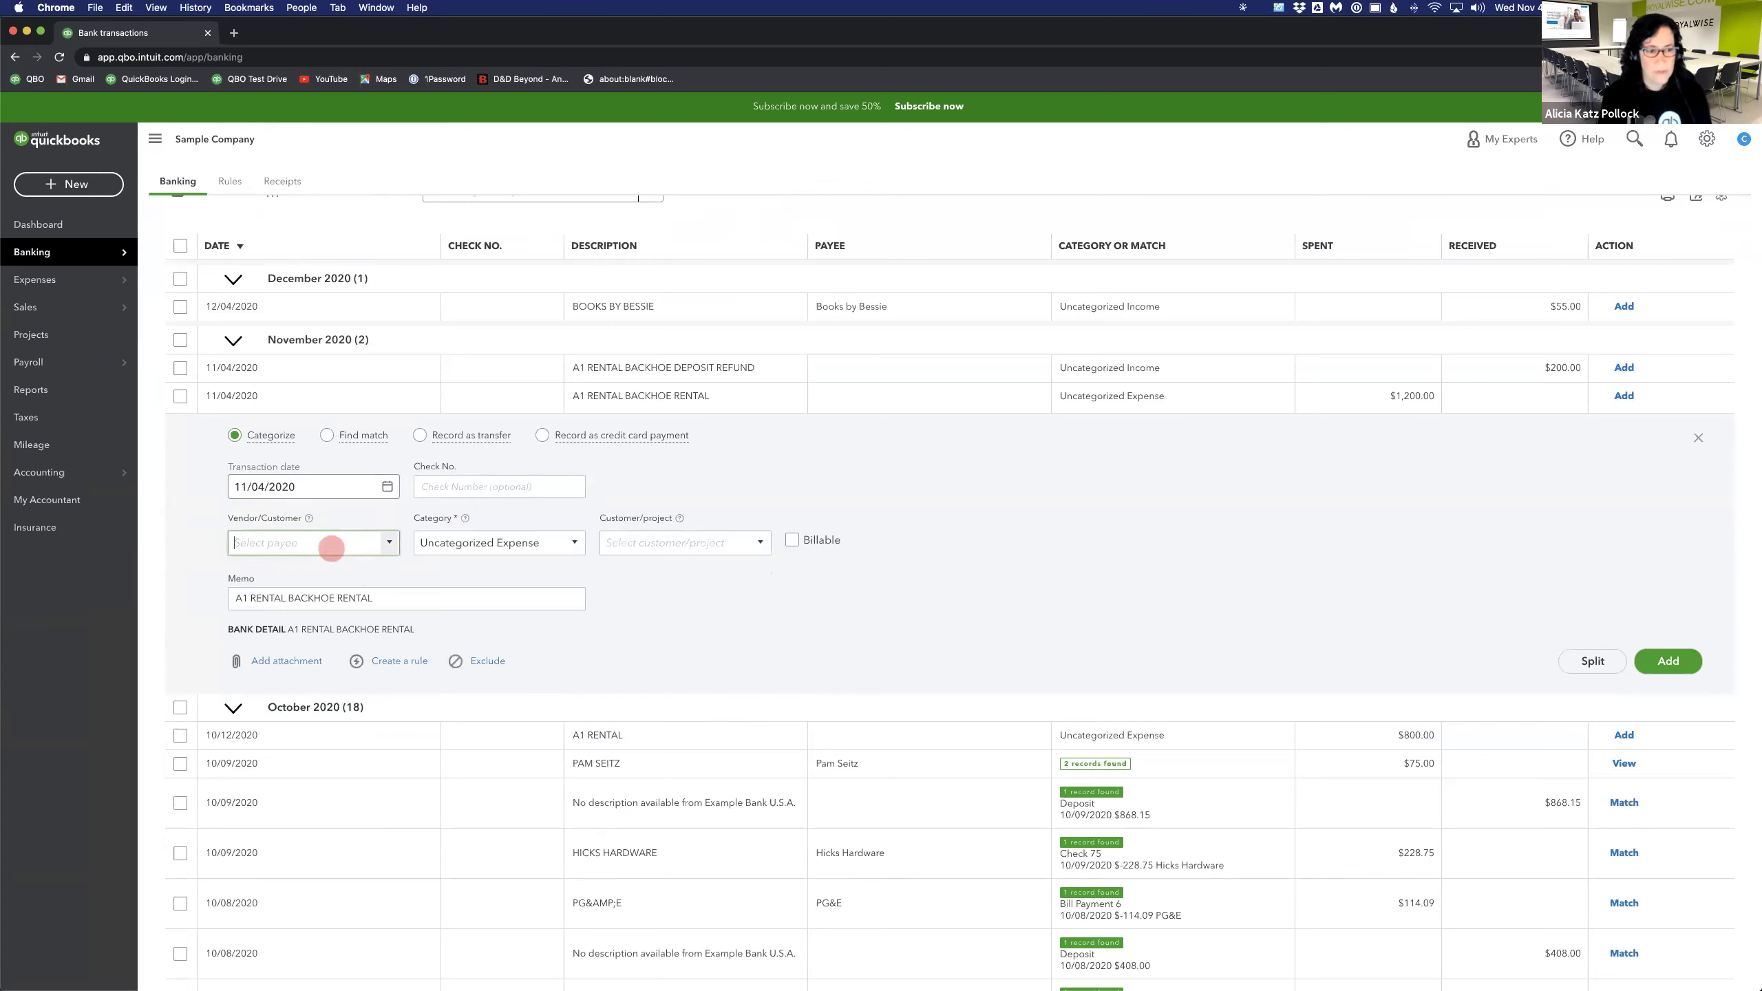
left_click(332, 548)
type("anctuary")
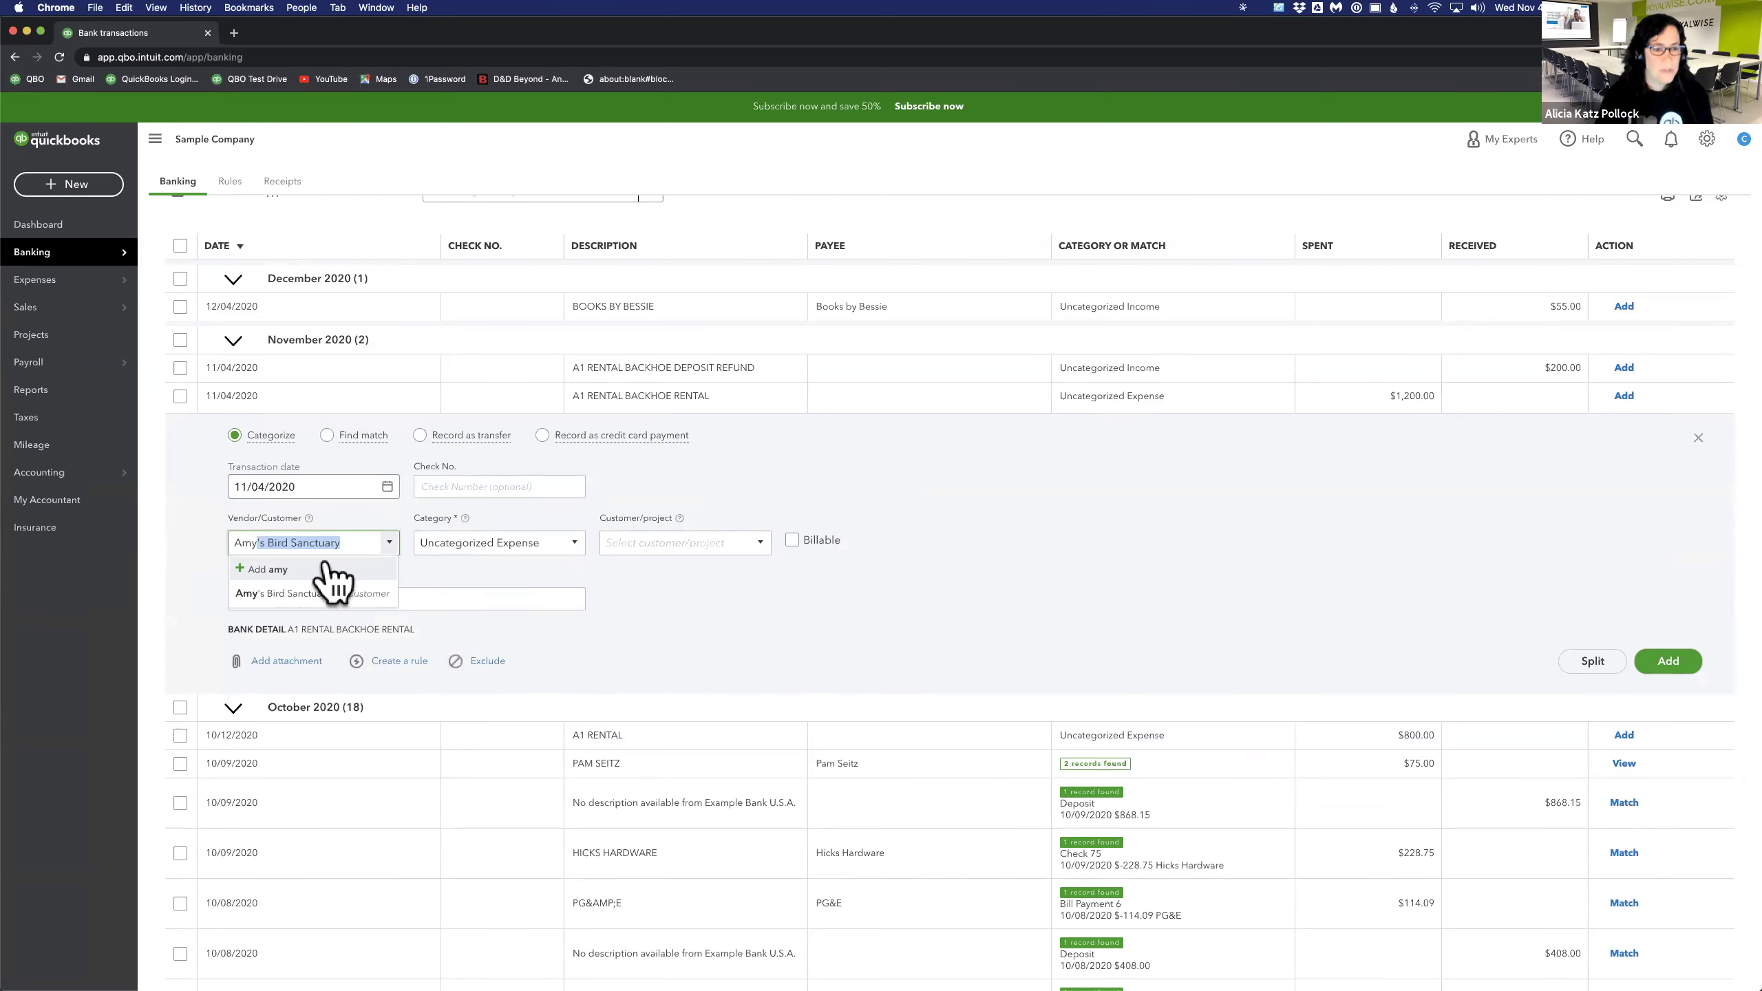
left_click(326, 596)
Step: Categorize it as Job Expenses:Equipment Rental, billable to Amy's Bird Sanctuary, and add it
left_click(545, 547)
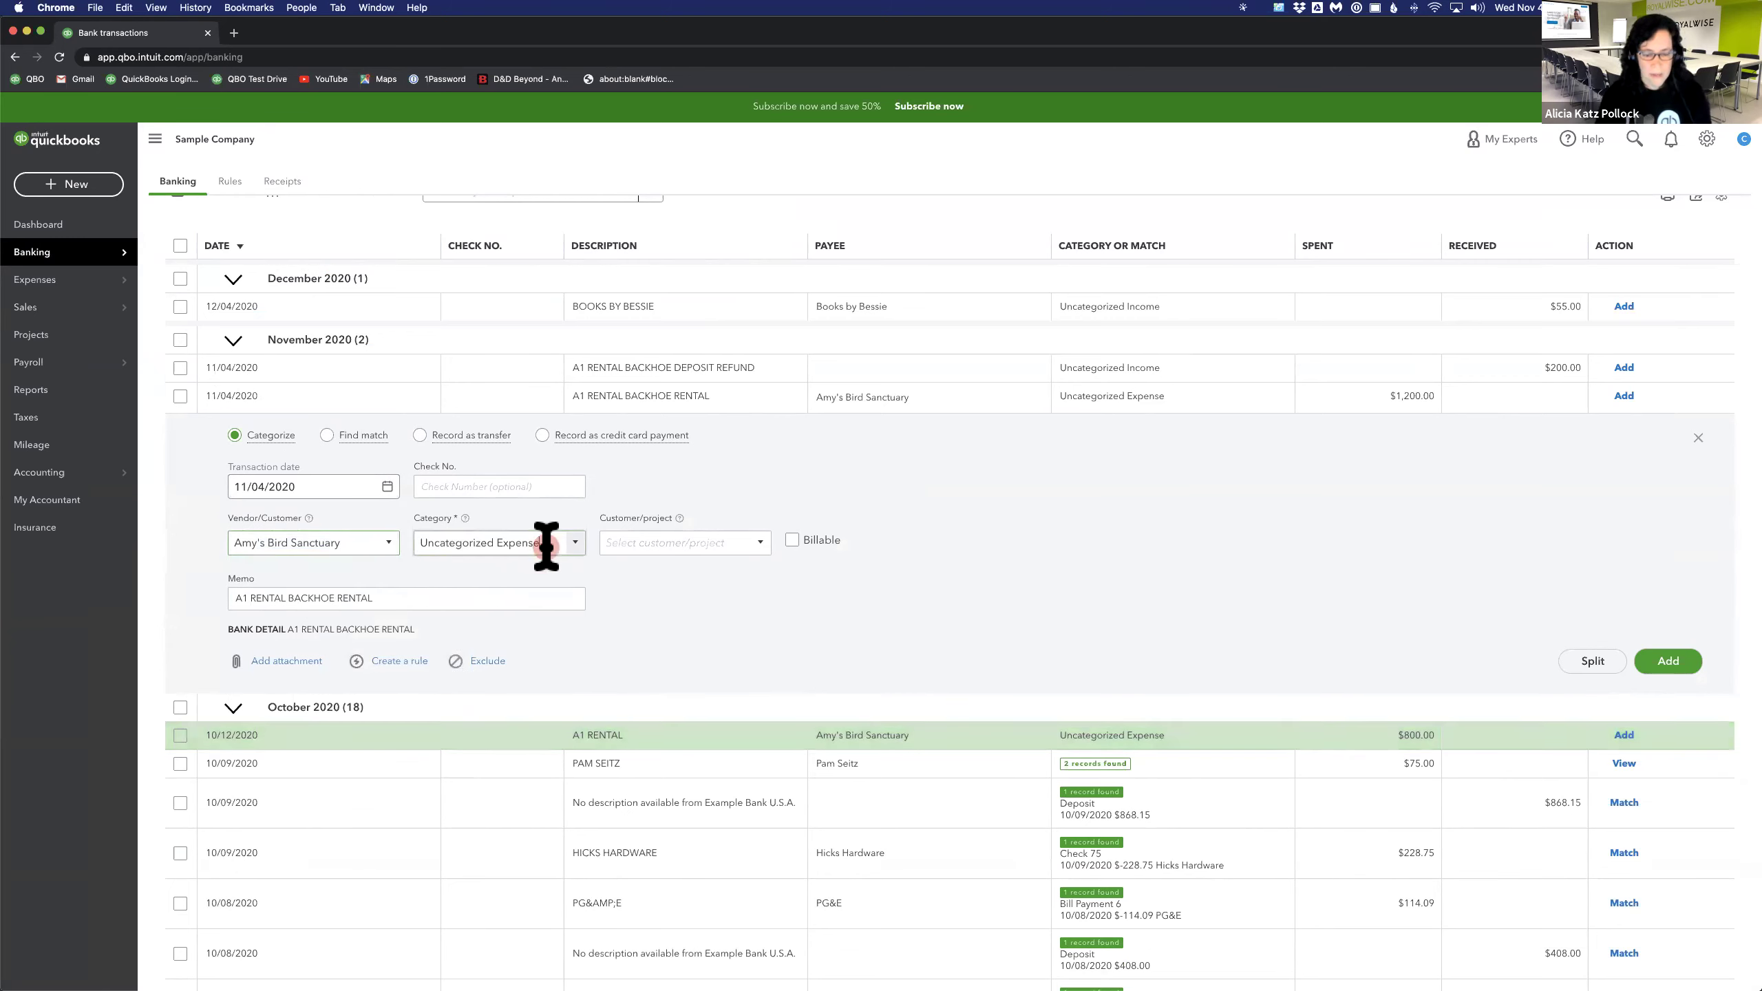
type("equ")
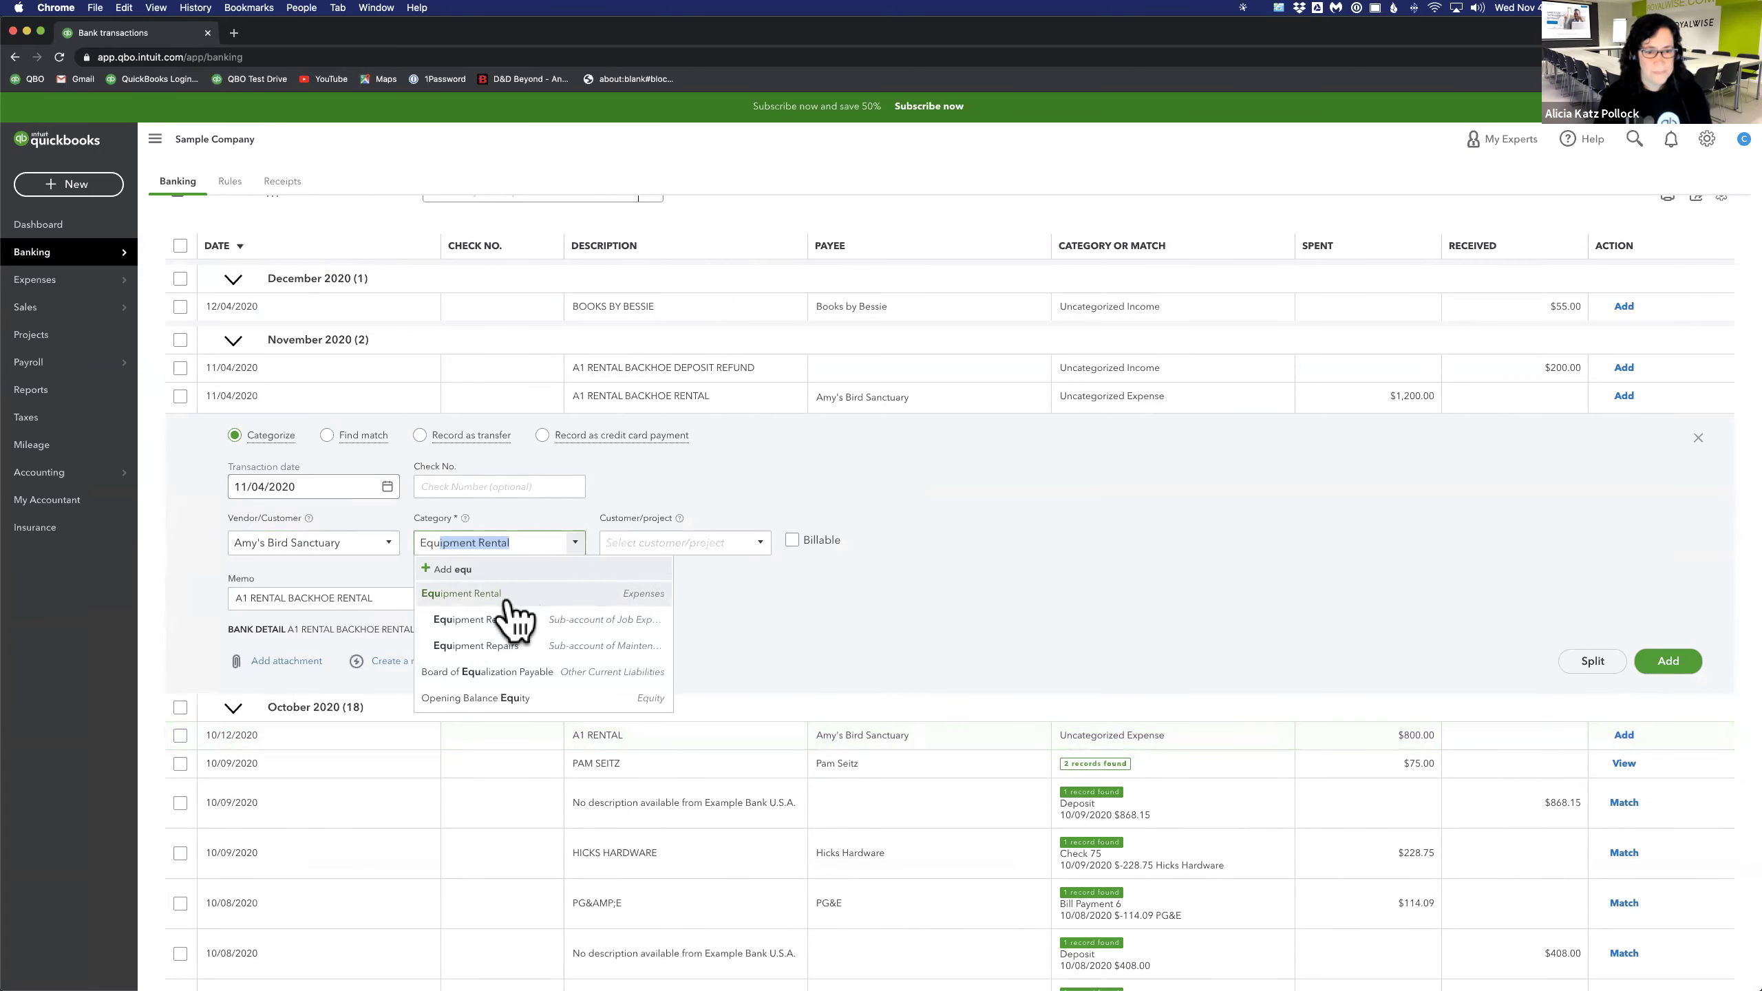
left_click(513, 620)
left_click(667, 545)
type("Amy's Bird Sanctuary")
left_click(669, 595)
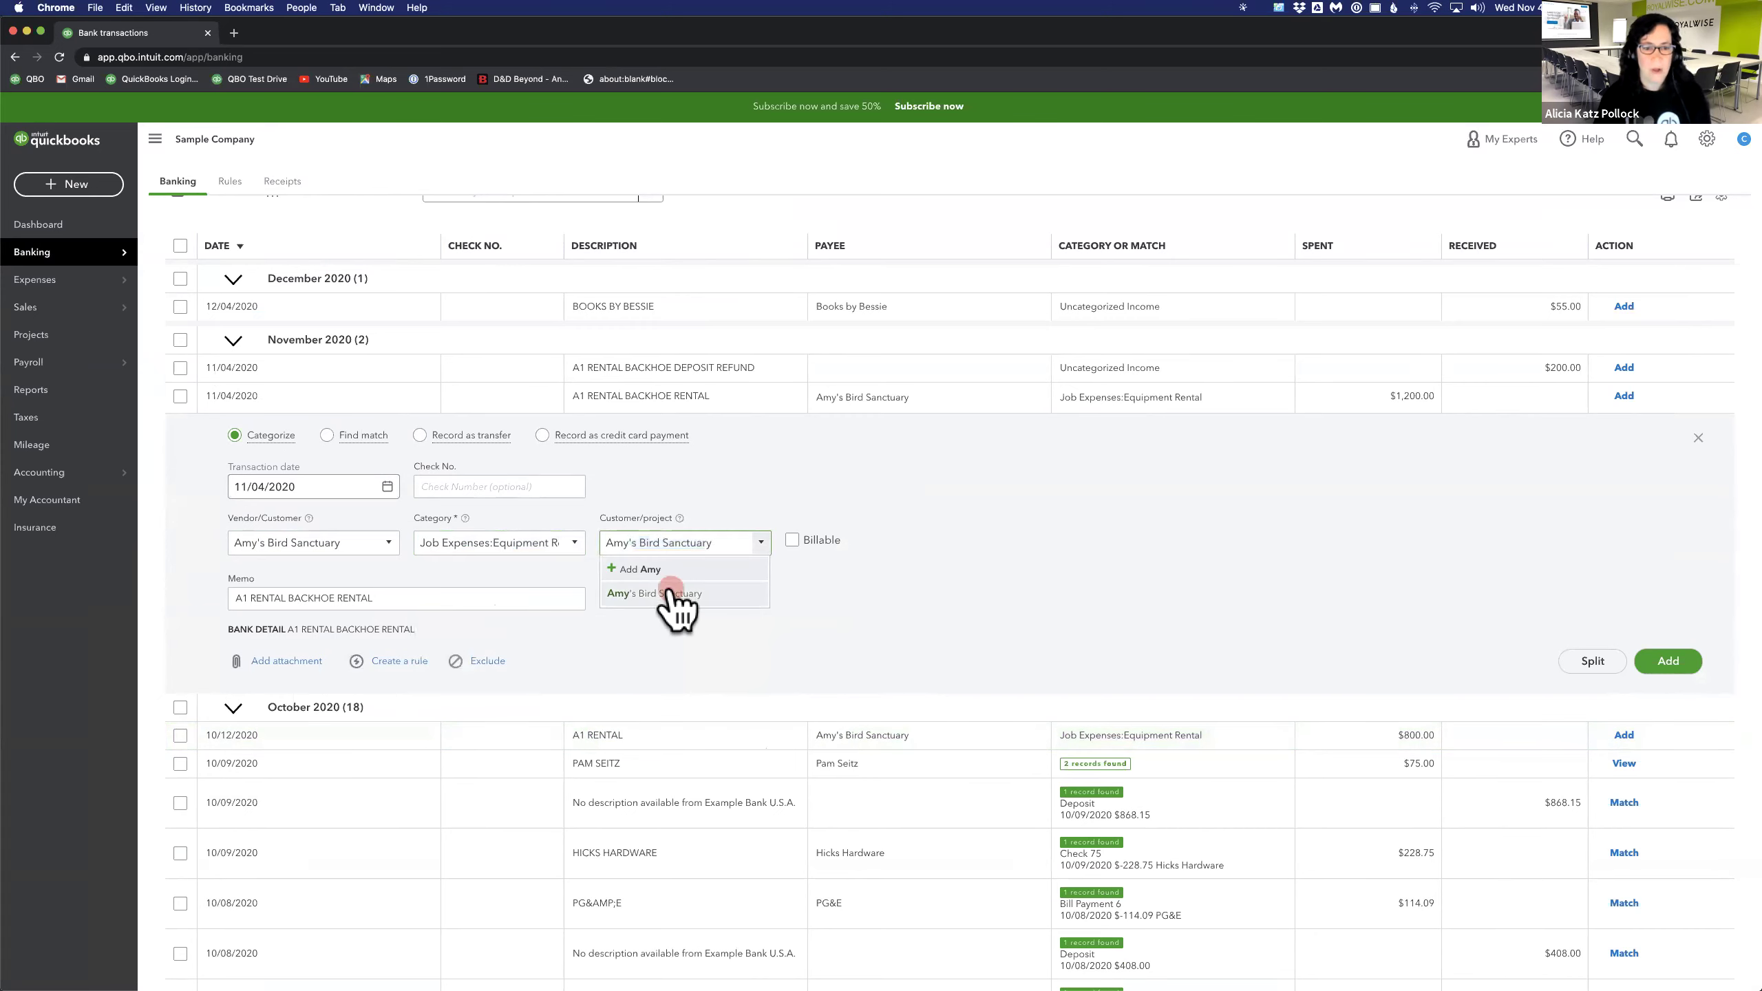
left_click(791, 540)
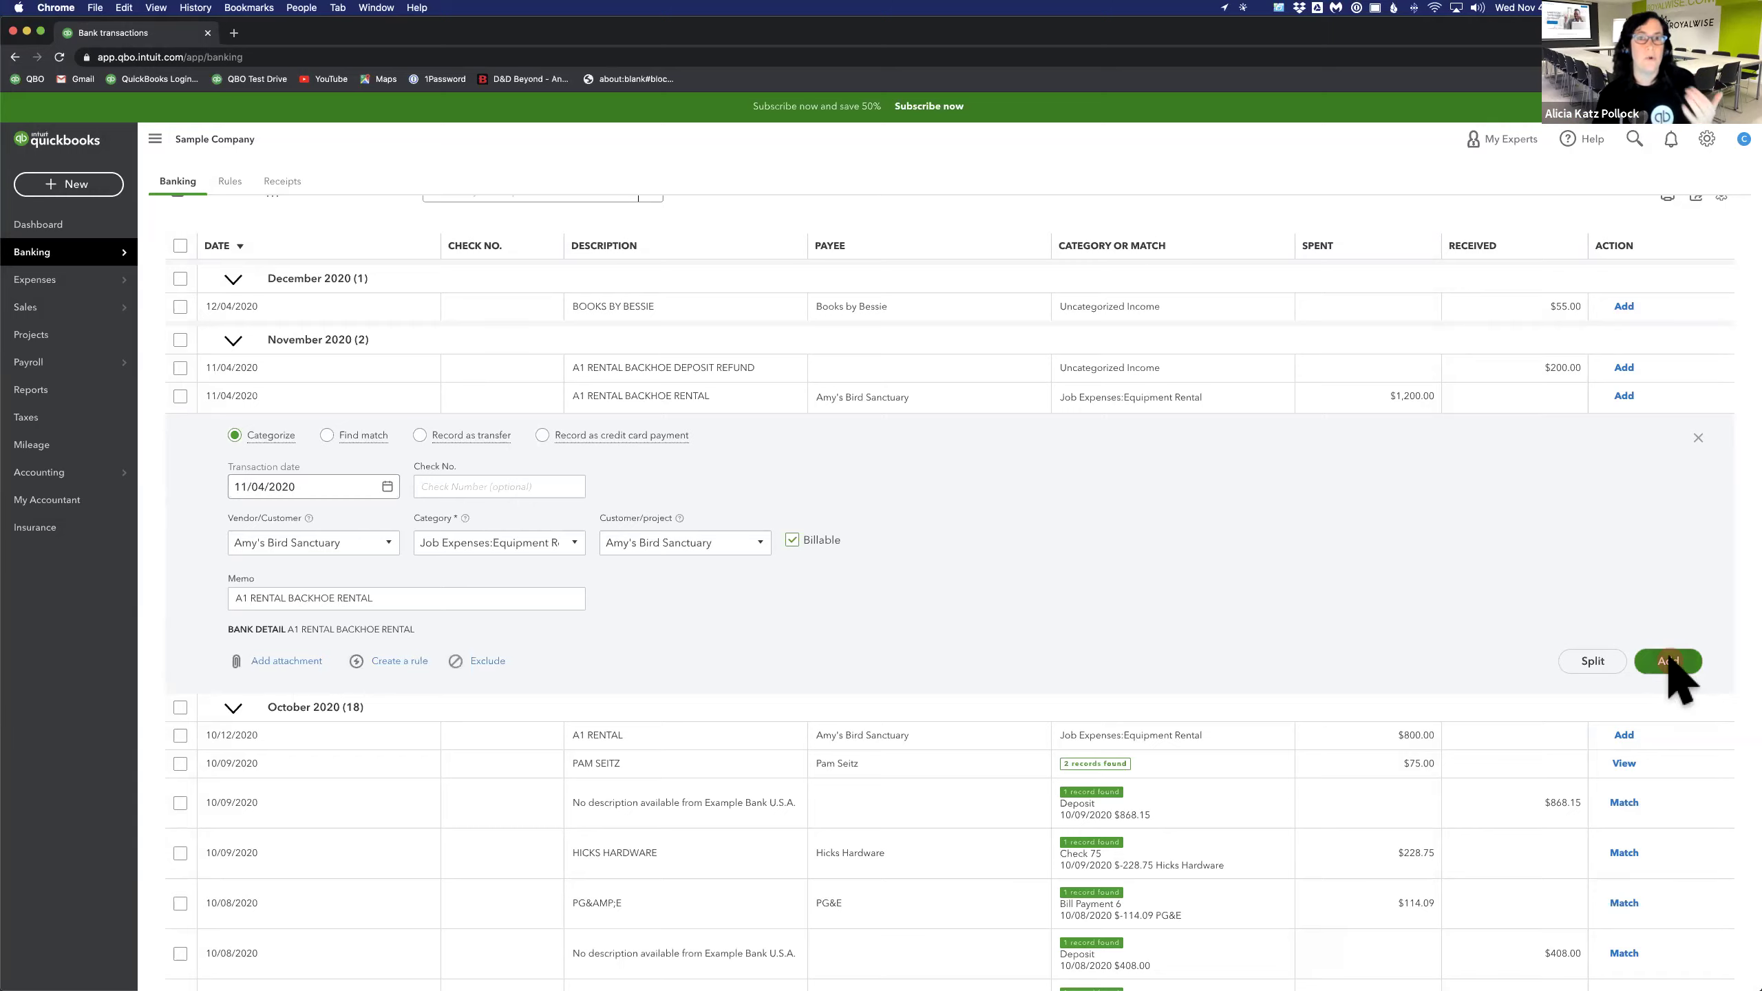
left_click(1668, 662)
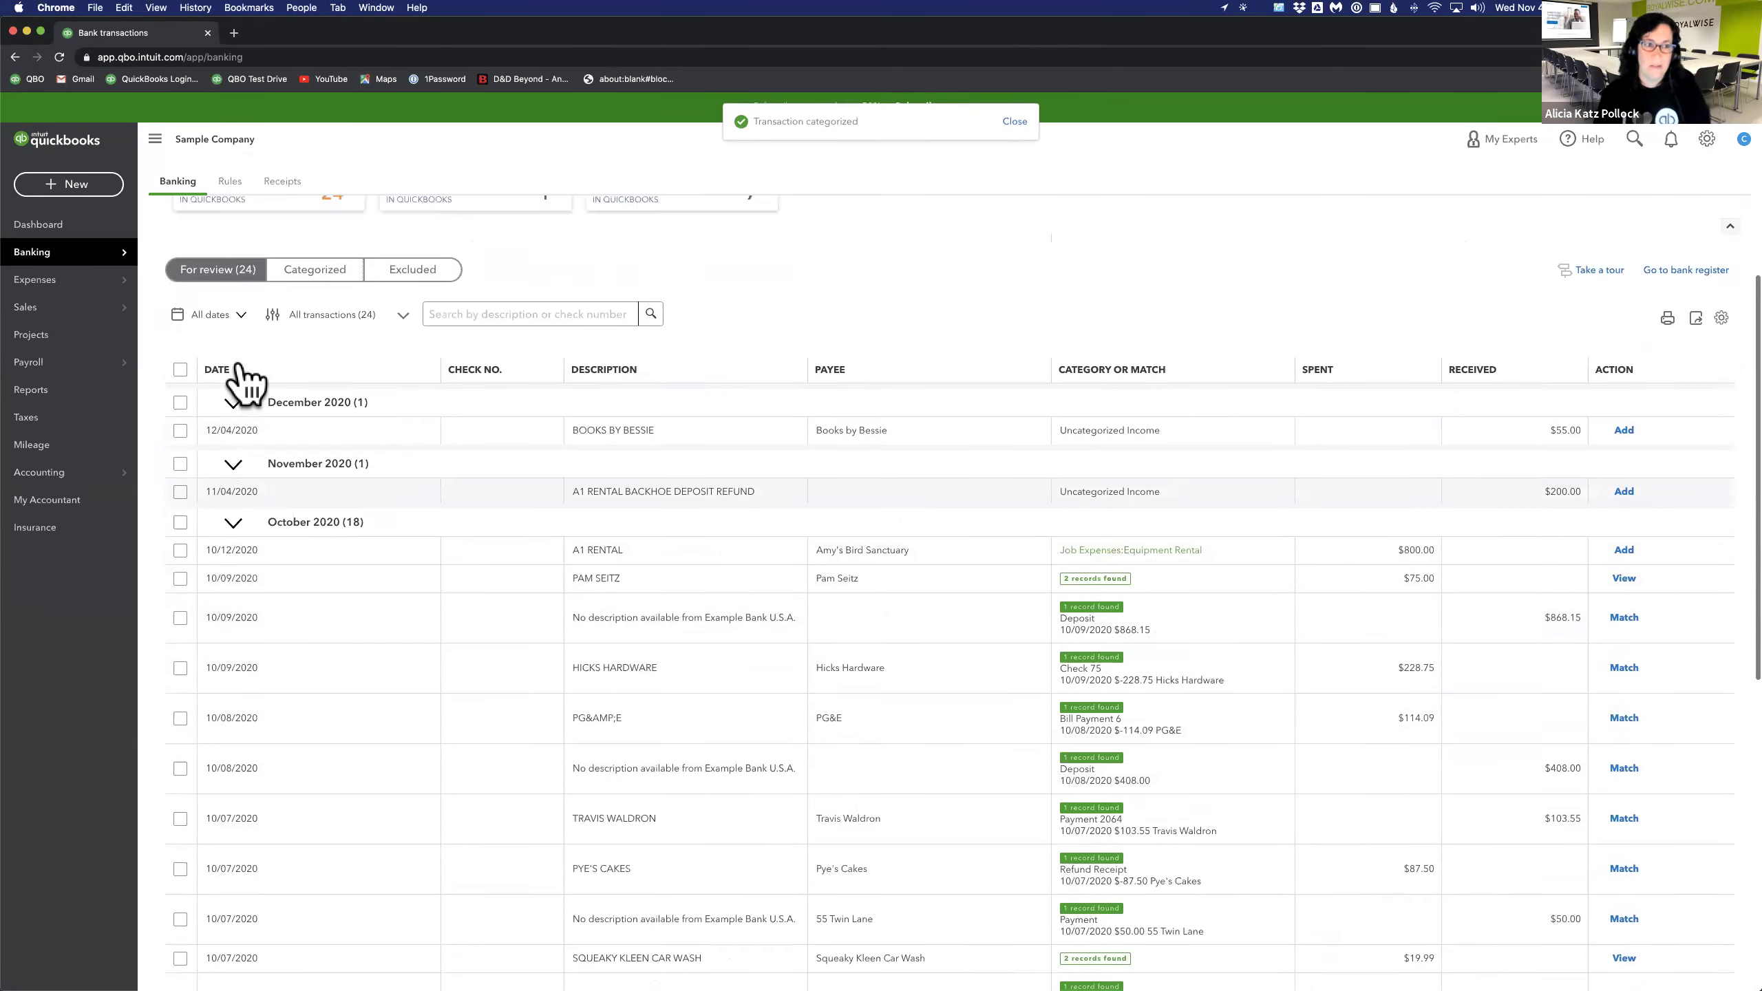
Step: Open the Customers list to see Amy's Bird Sanctuary now at $1,575.00 unbilled
mouse_move(48, 309)
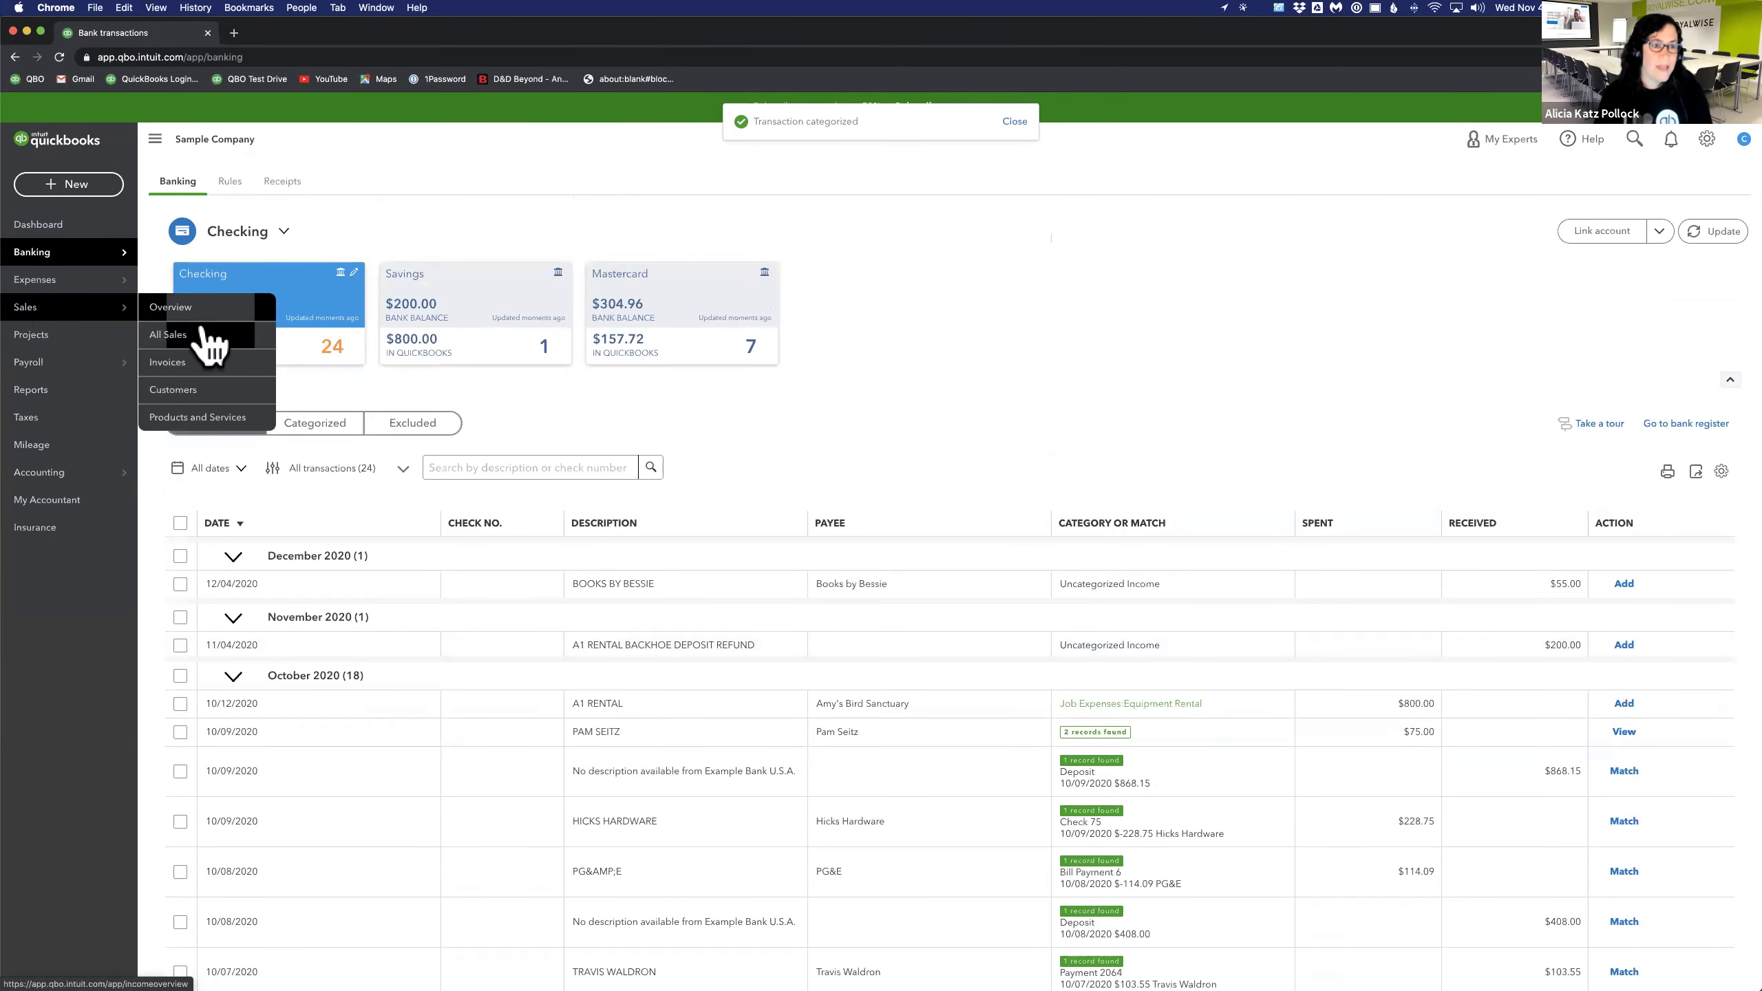
left_click(182, 391)
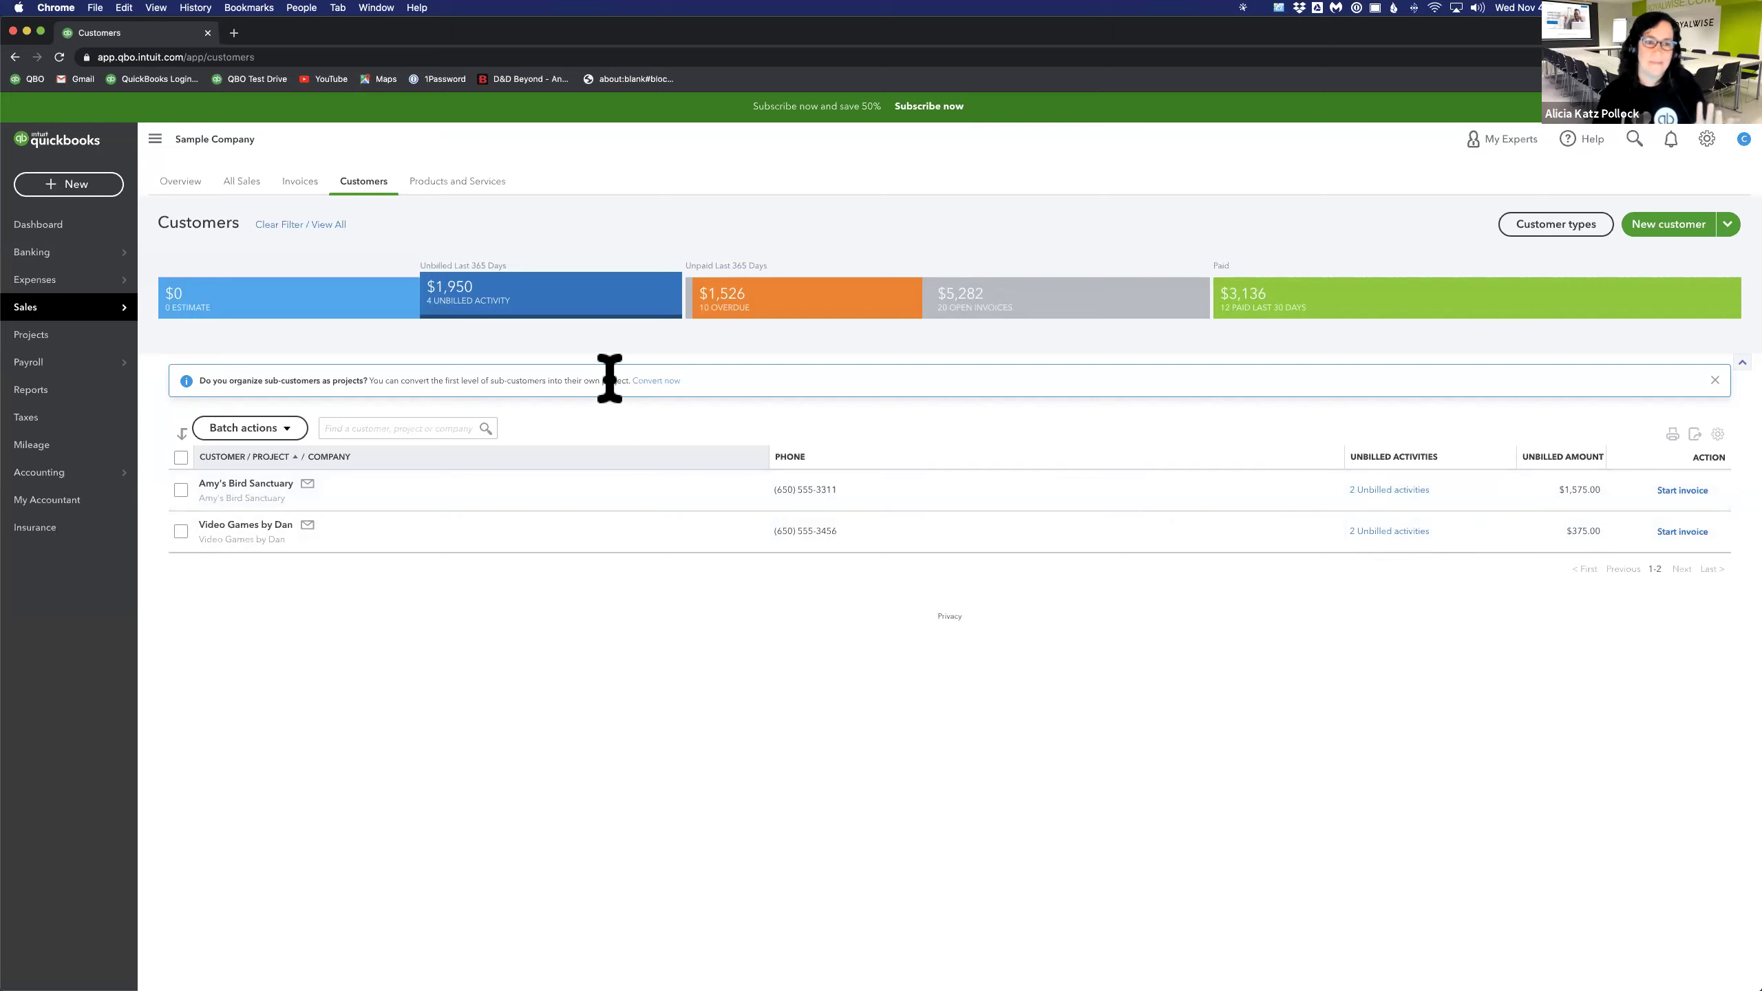
Step: Replace 'customers' in the address with the managebillableexpense backdoor and load it
left_click(282, 56)
left_click(239, 56)
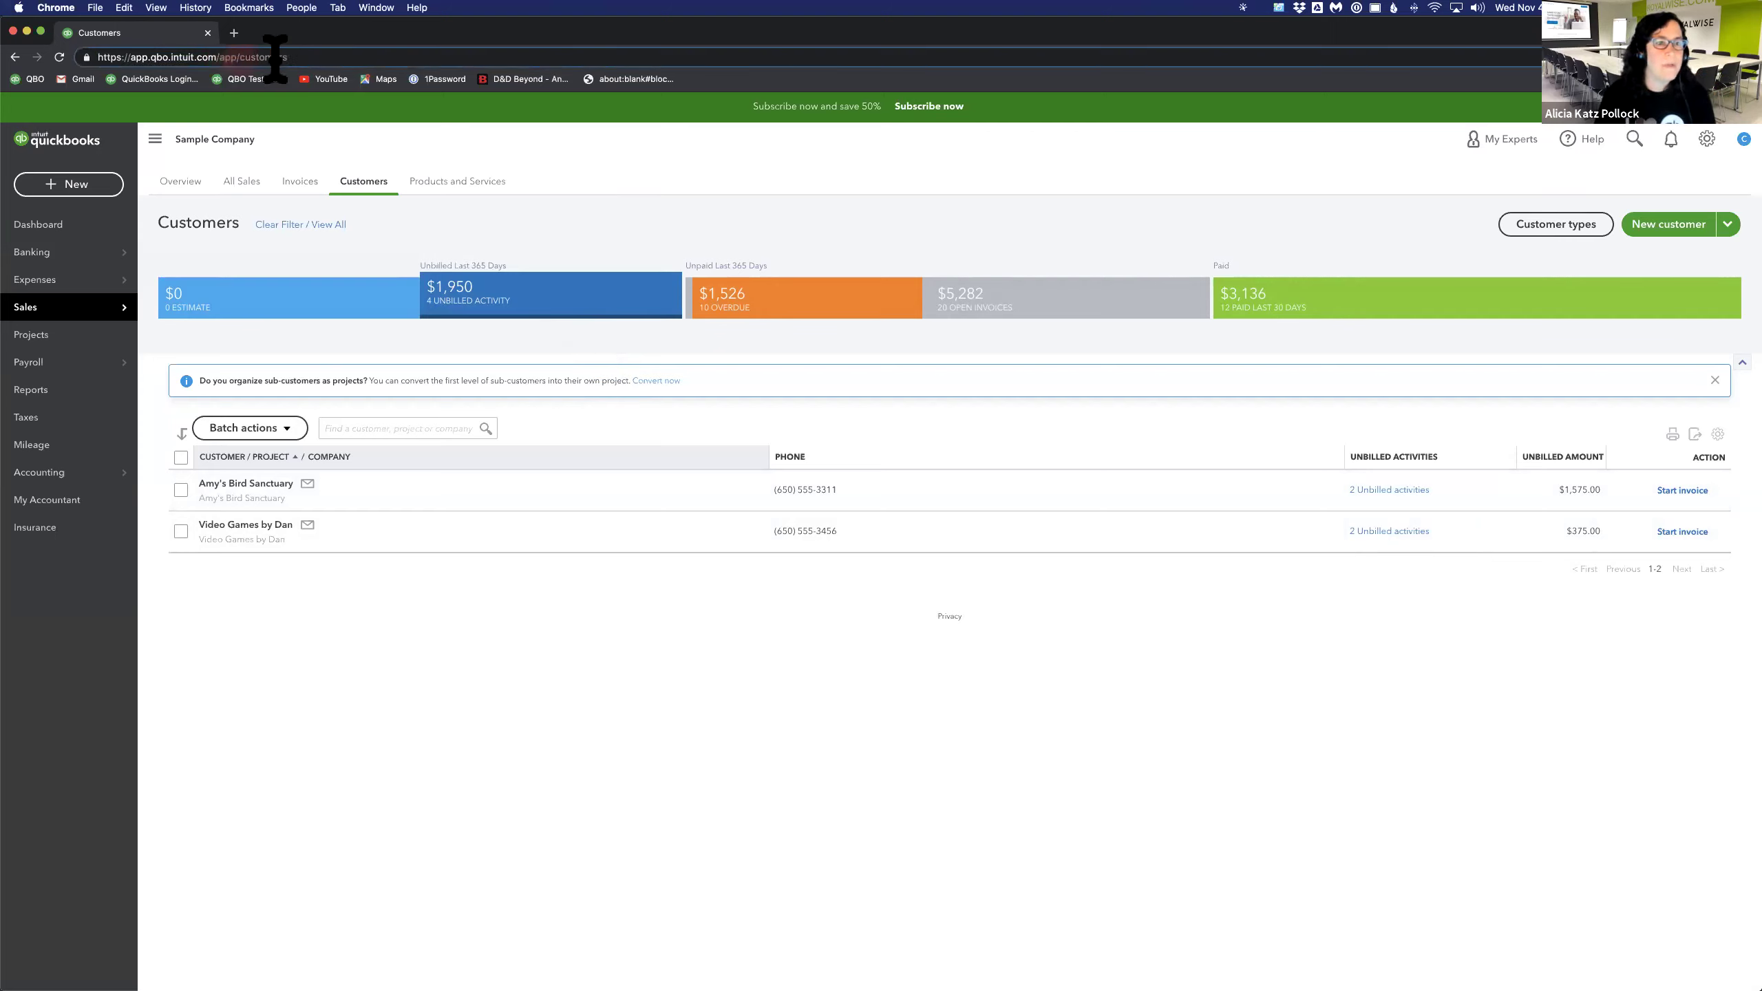
left_click_drag(285, 57, 333, 61)
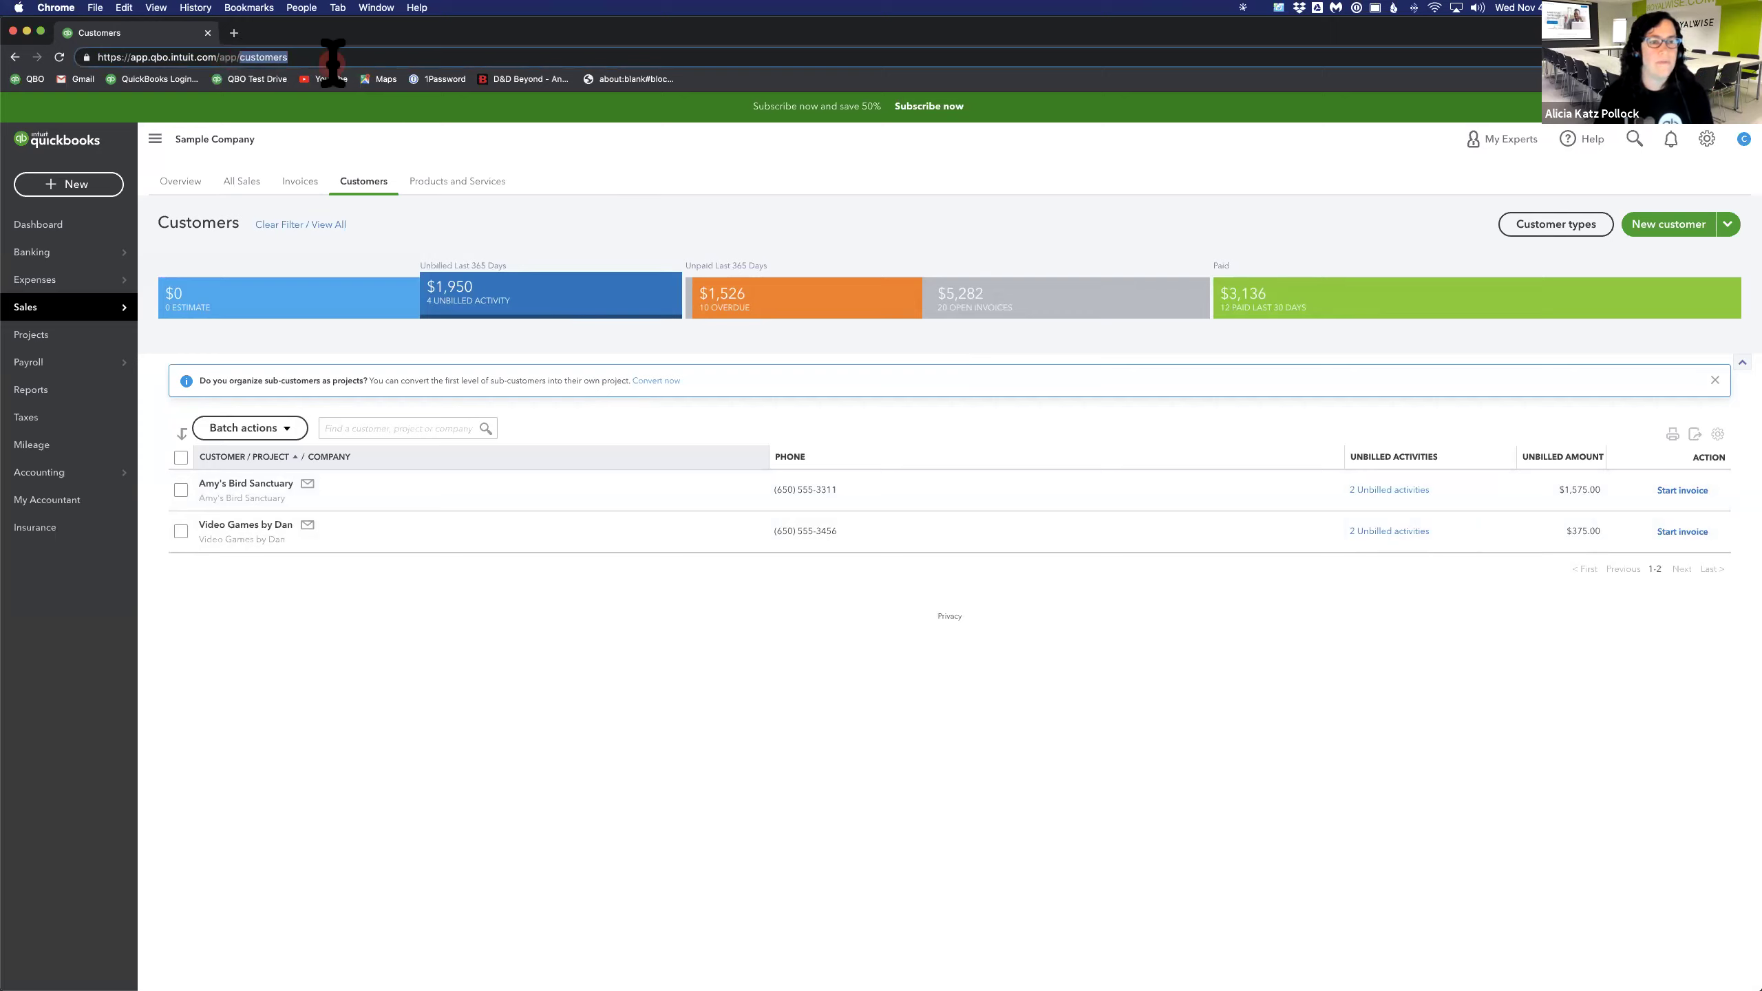
key("BackSpace")
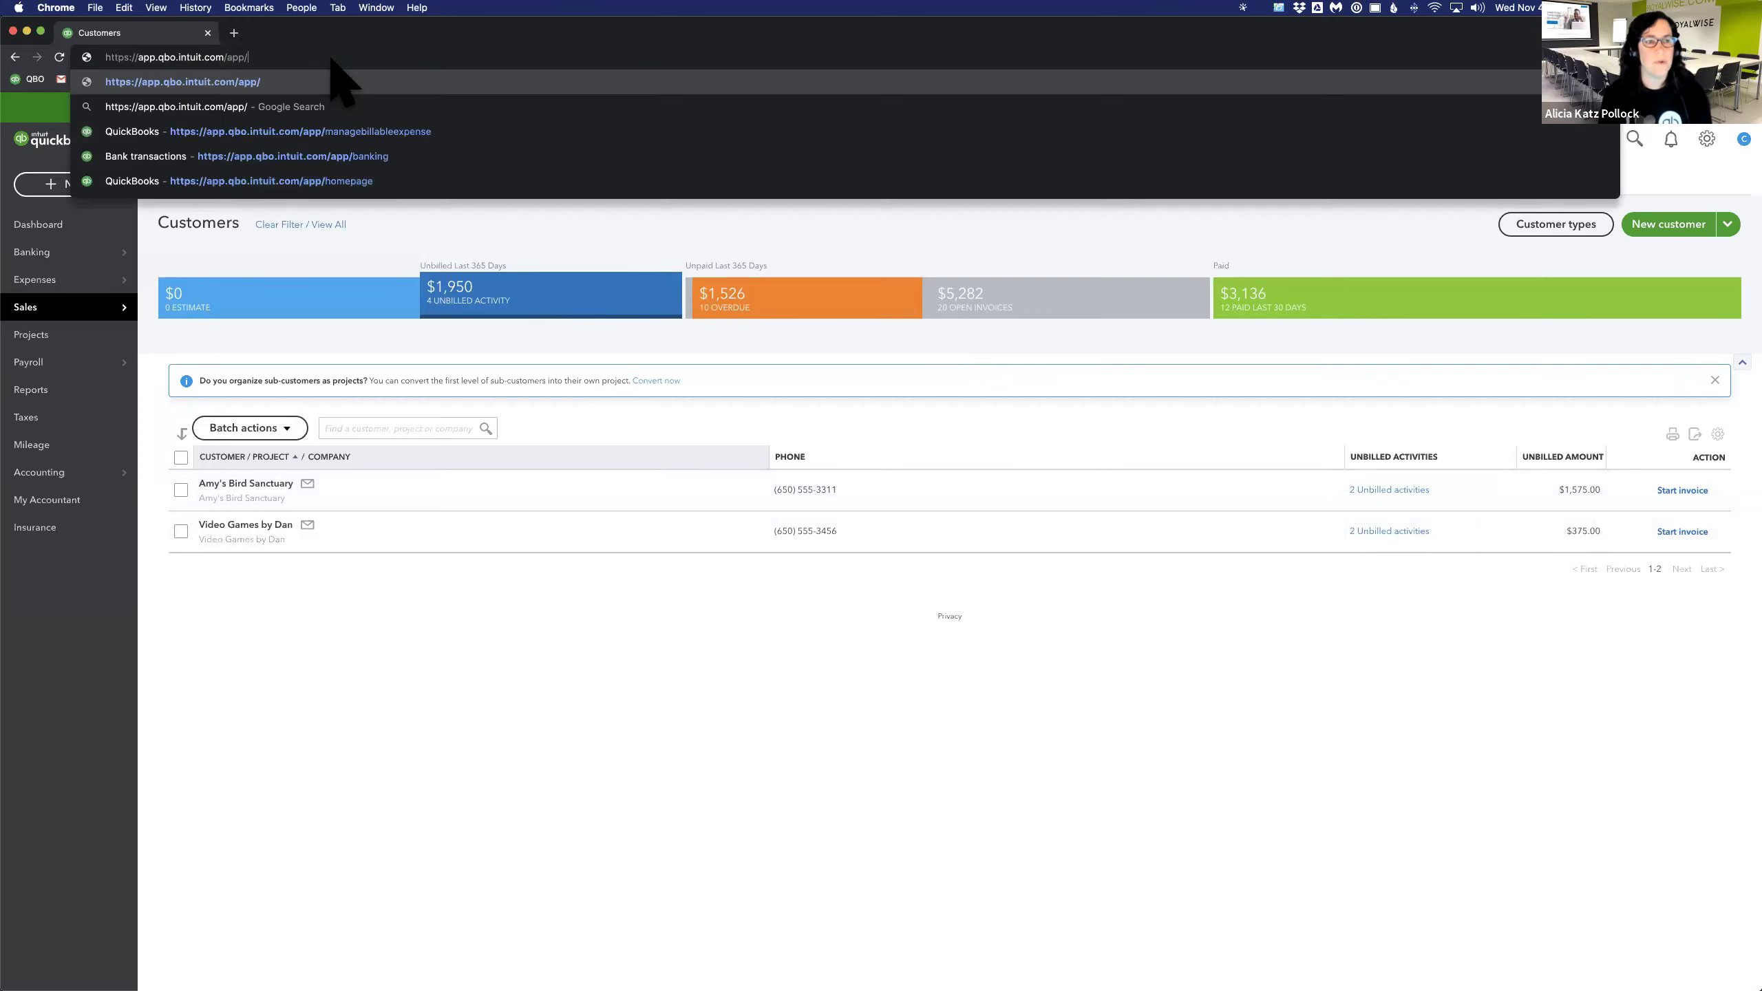
type("mange")
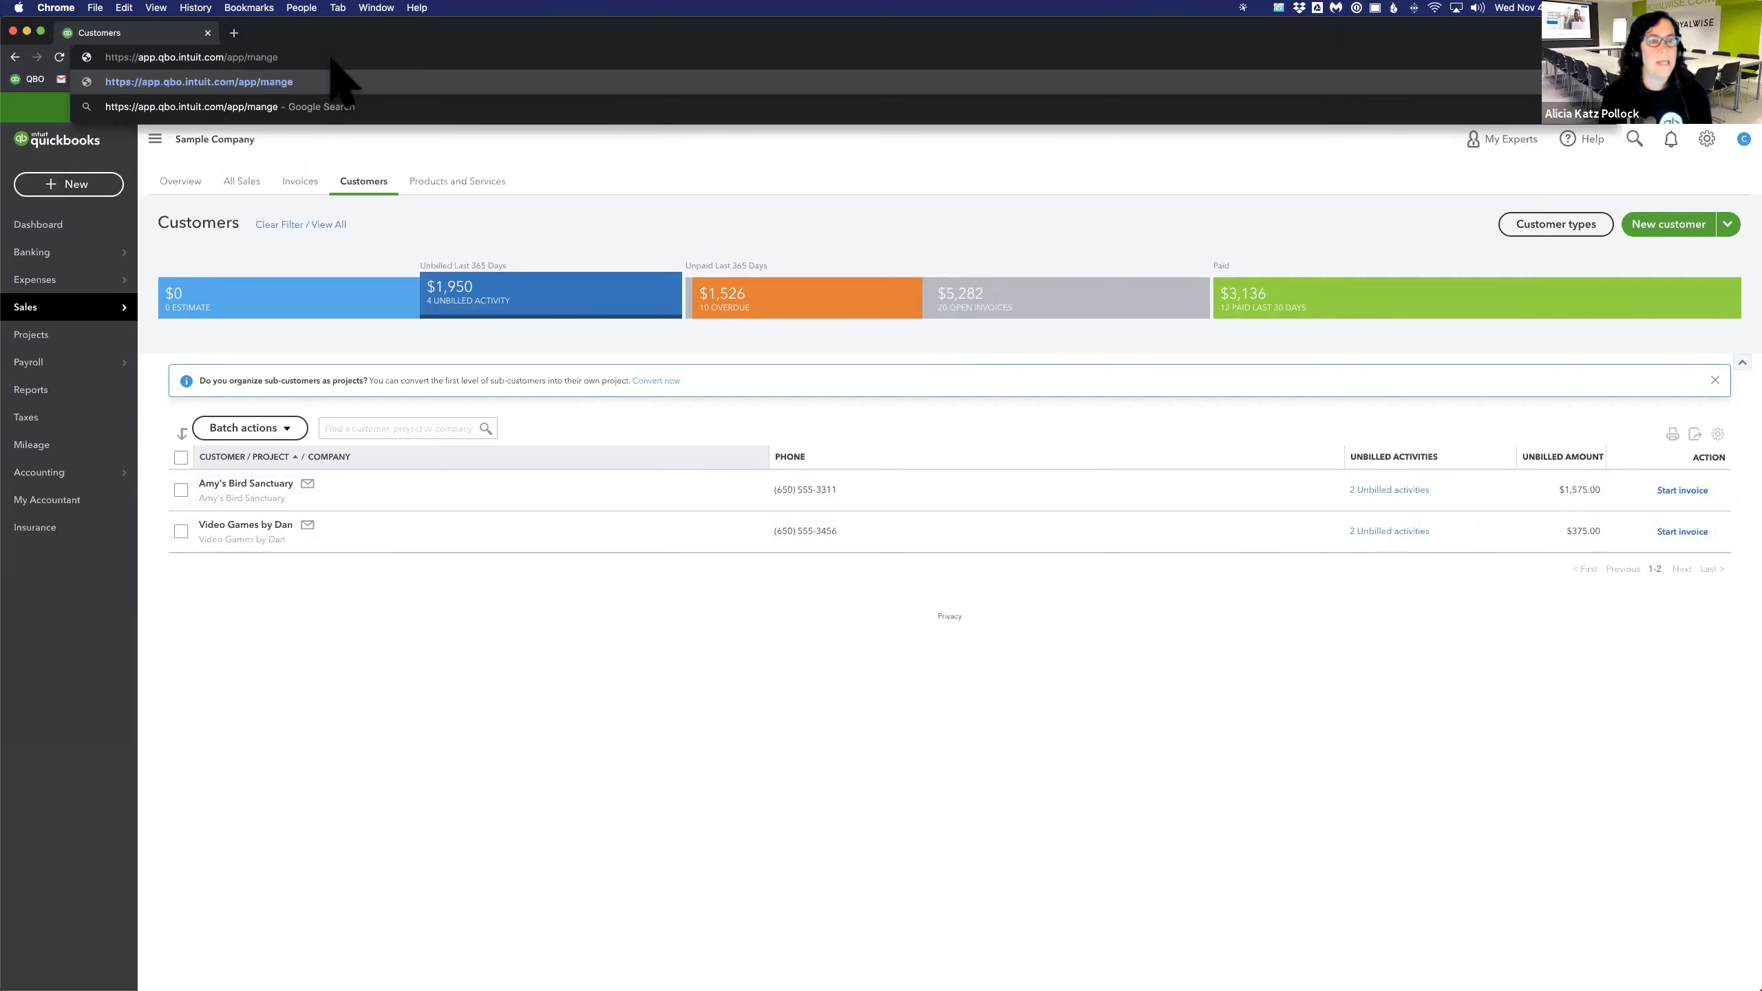
key("BackSpace")
key("BackSpace")
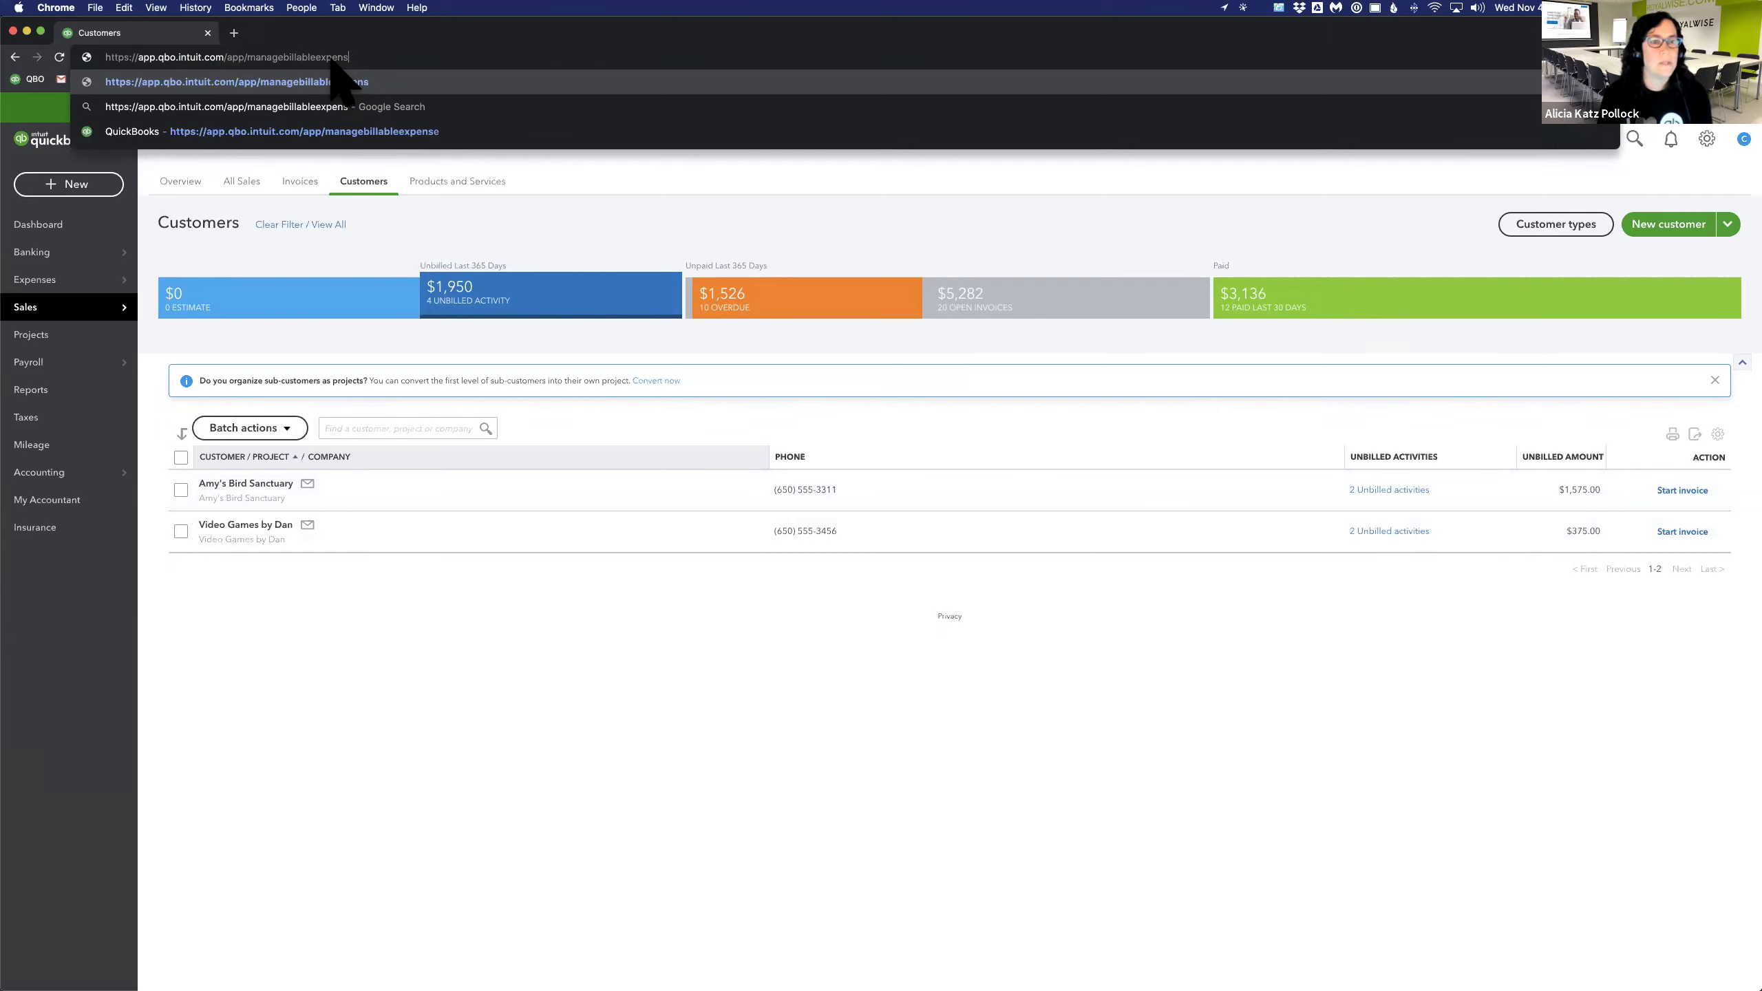
type("e")
key("Return")
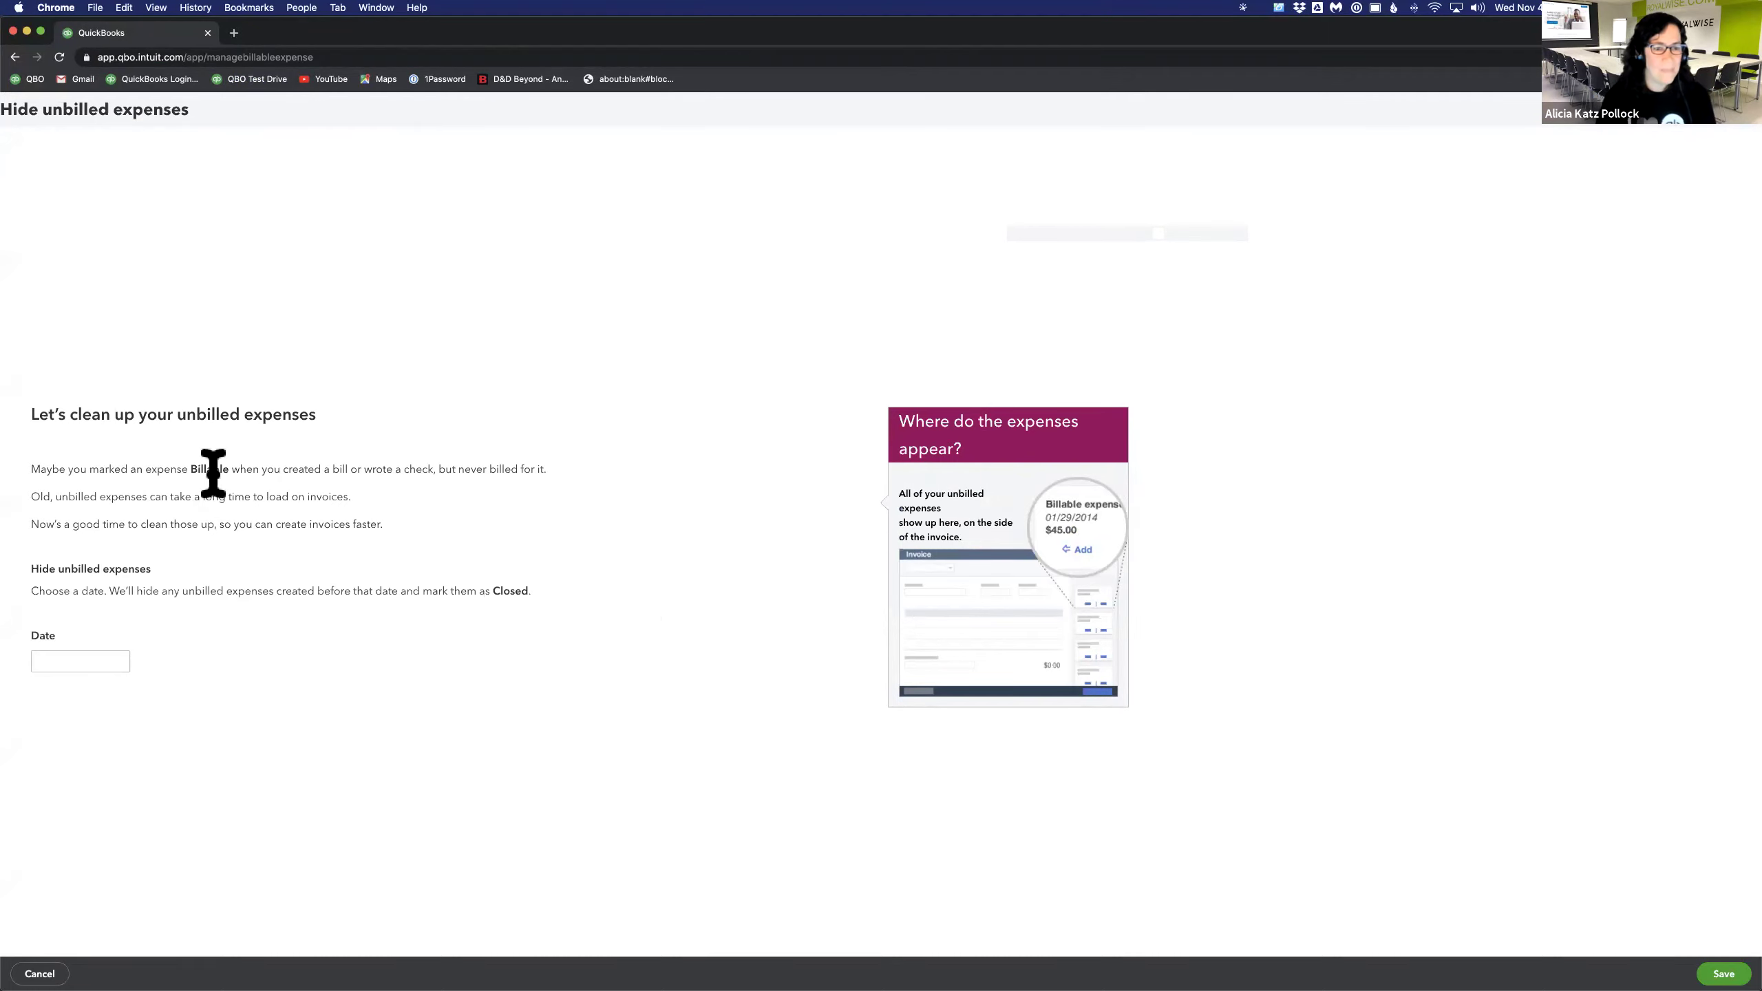
Step: Set the cutoff date to today, 11/04/2020, and save to hide older unbilled expenses
left_click(69, 662)
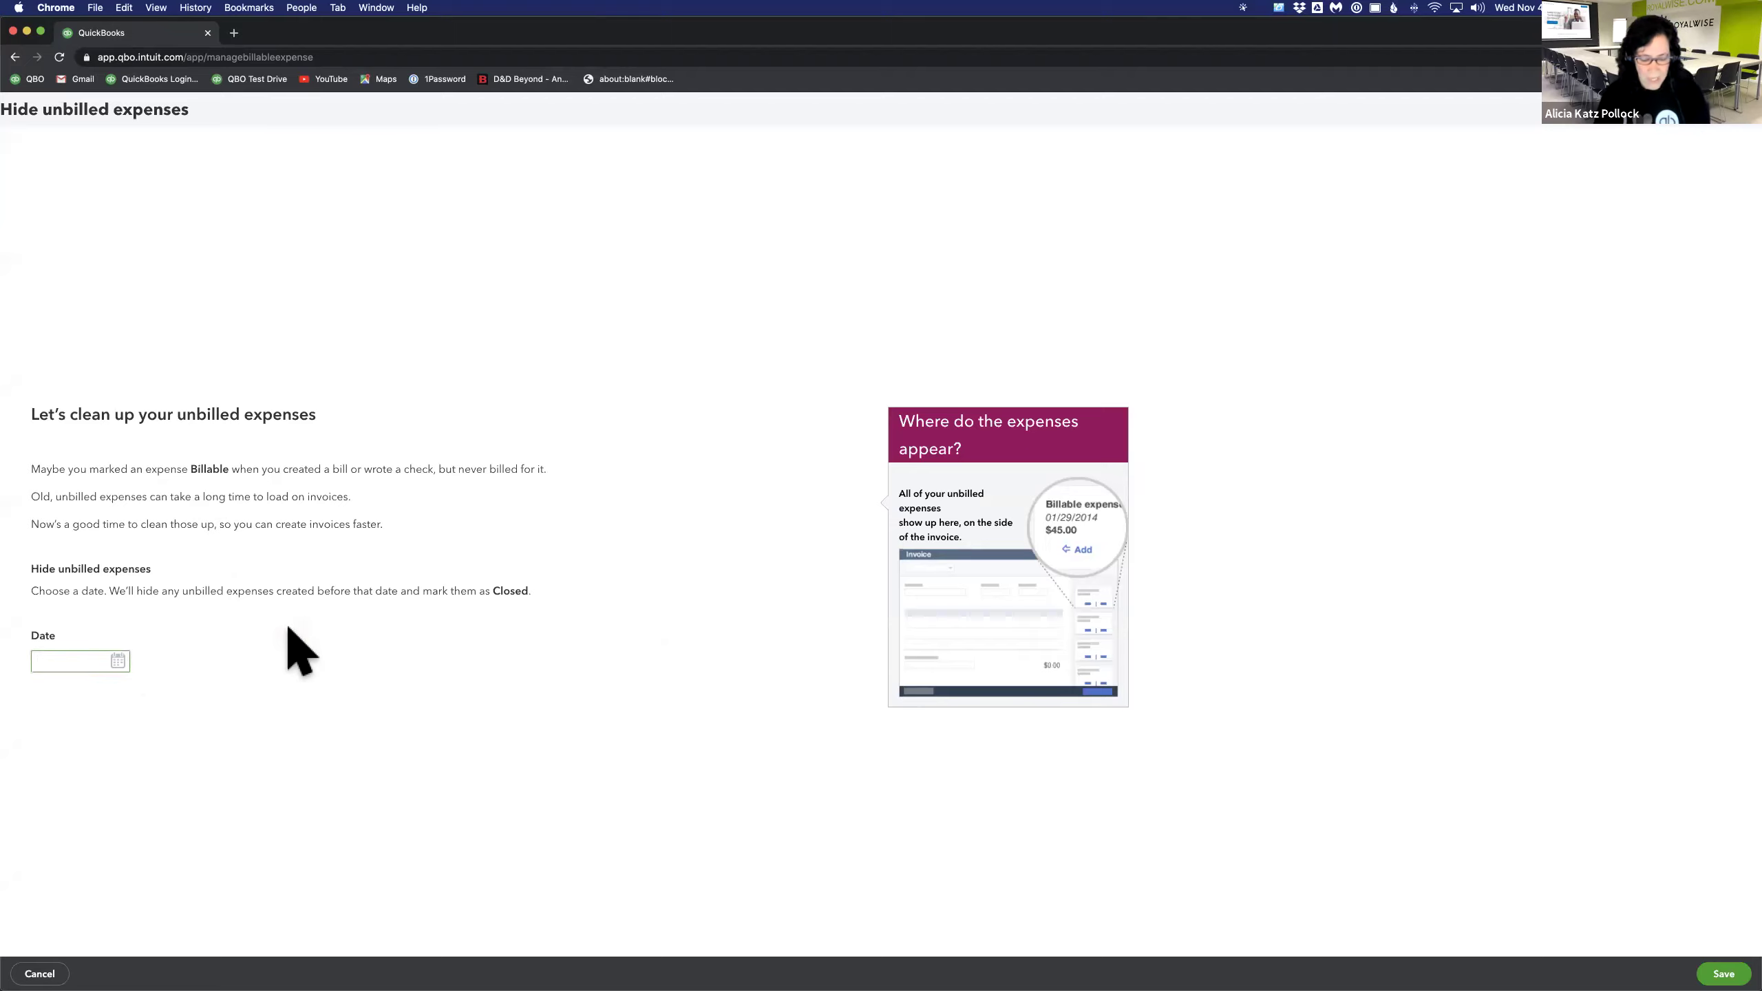
key("t")
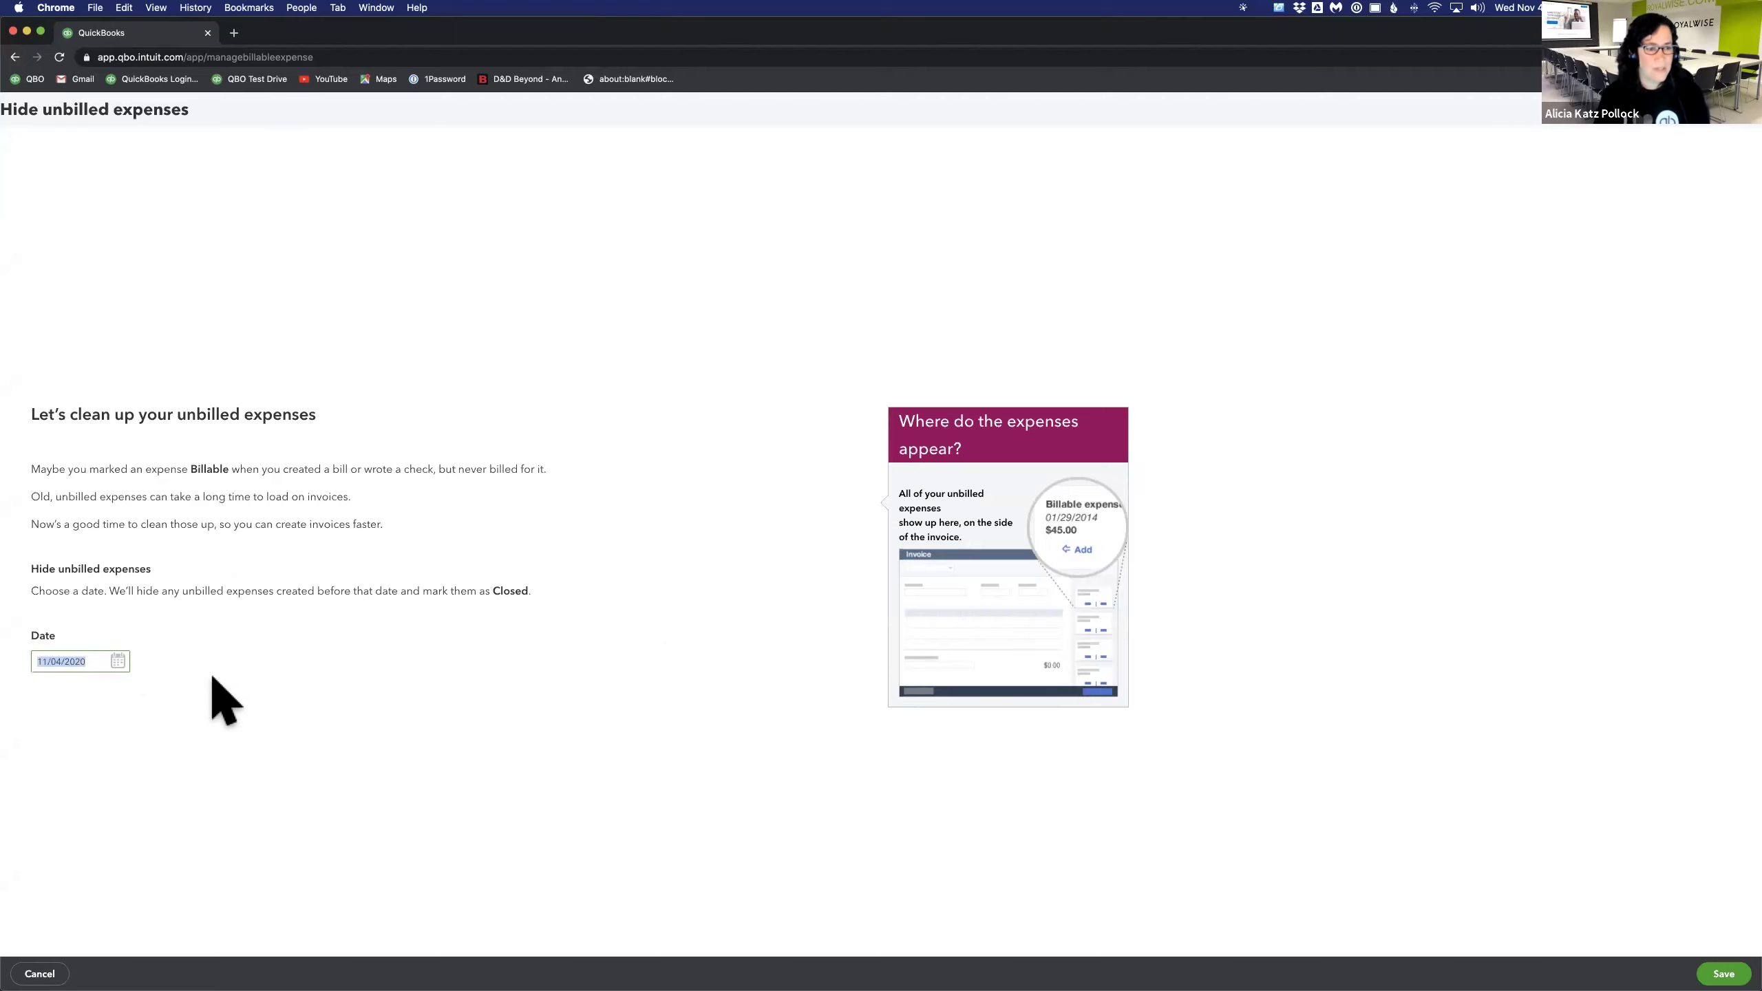
left_click(215, 602)
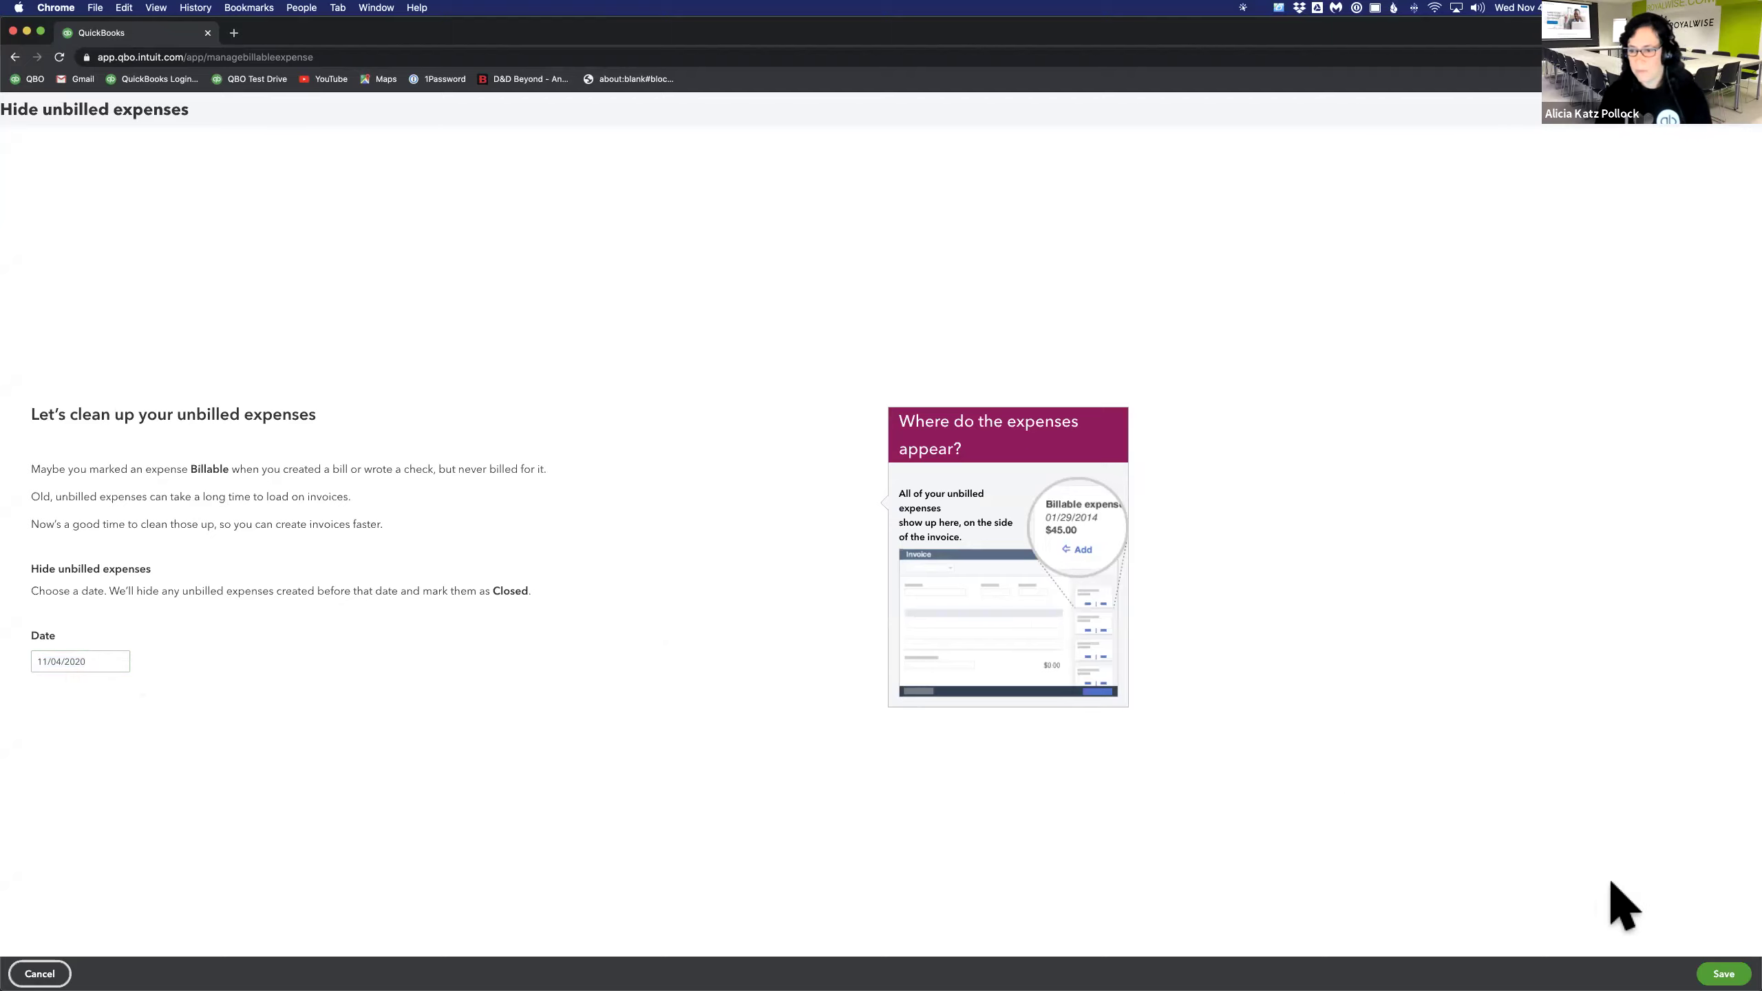
left_click(1721, 970)
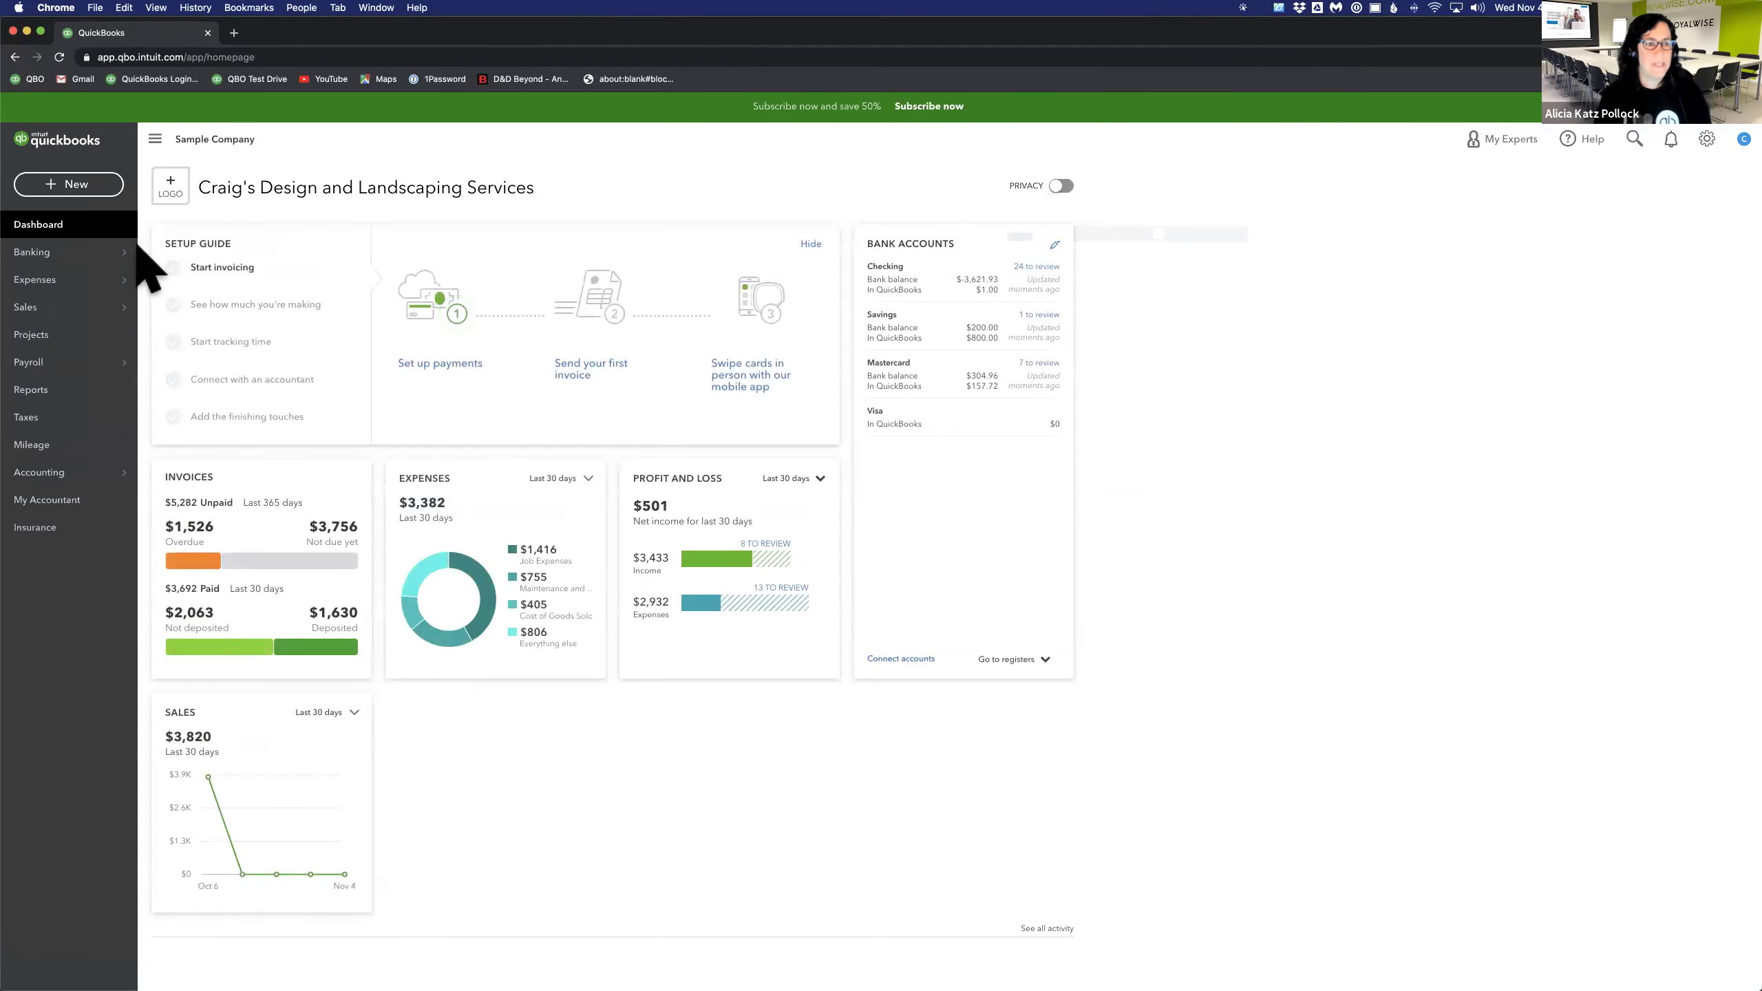
Step: Check the Customers list, then return to the Hide unbilled expenses page from the address bar
mouse_move(48, 309)
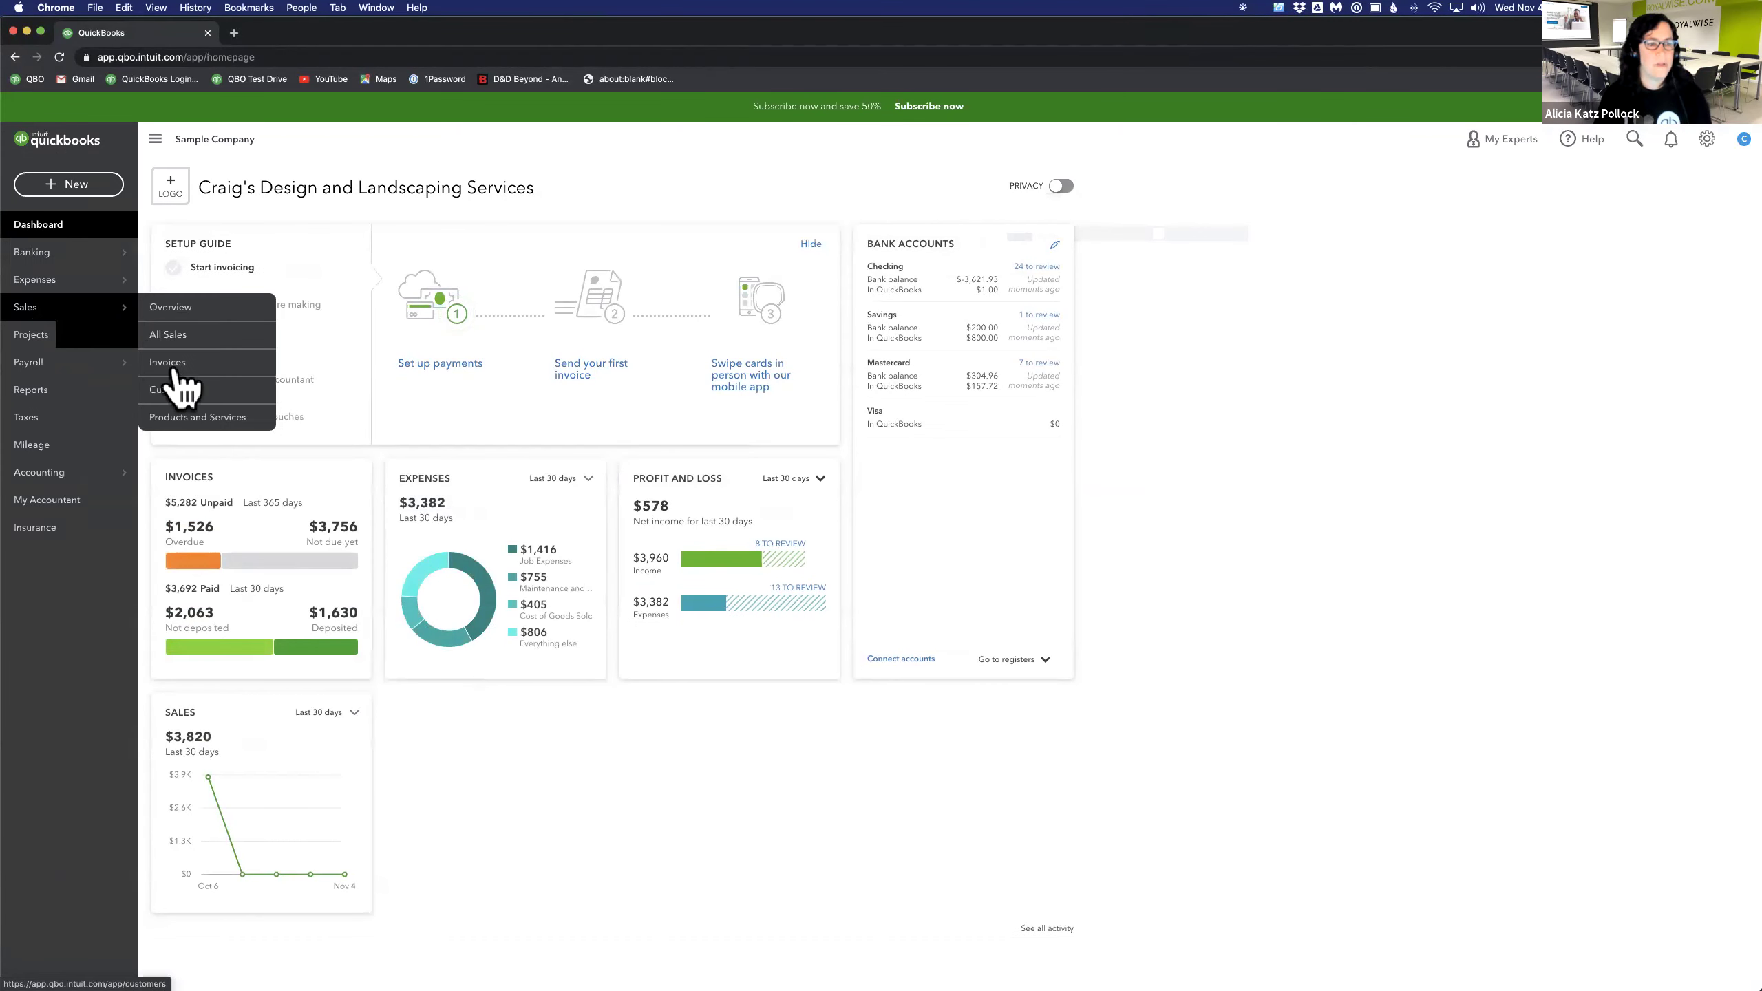
left_click(181, 398)
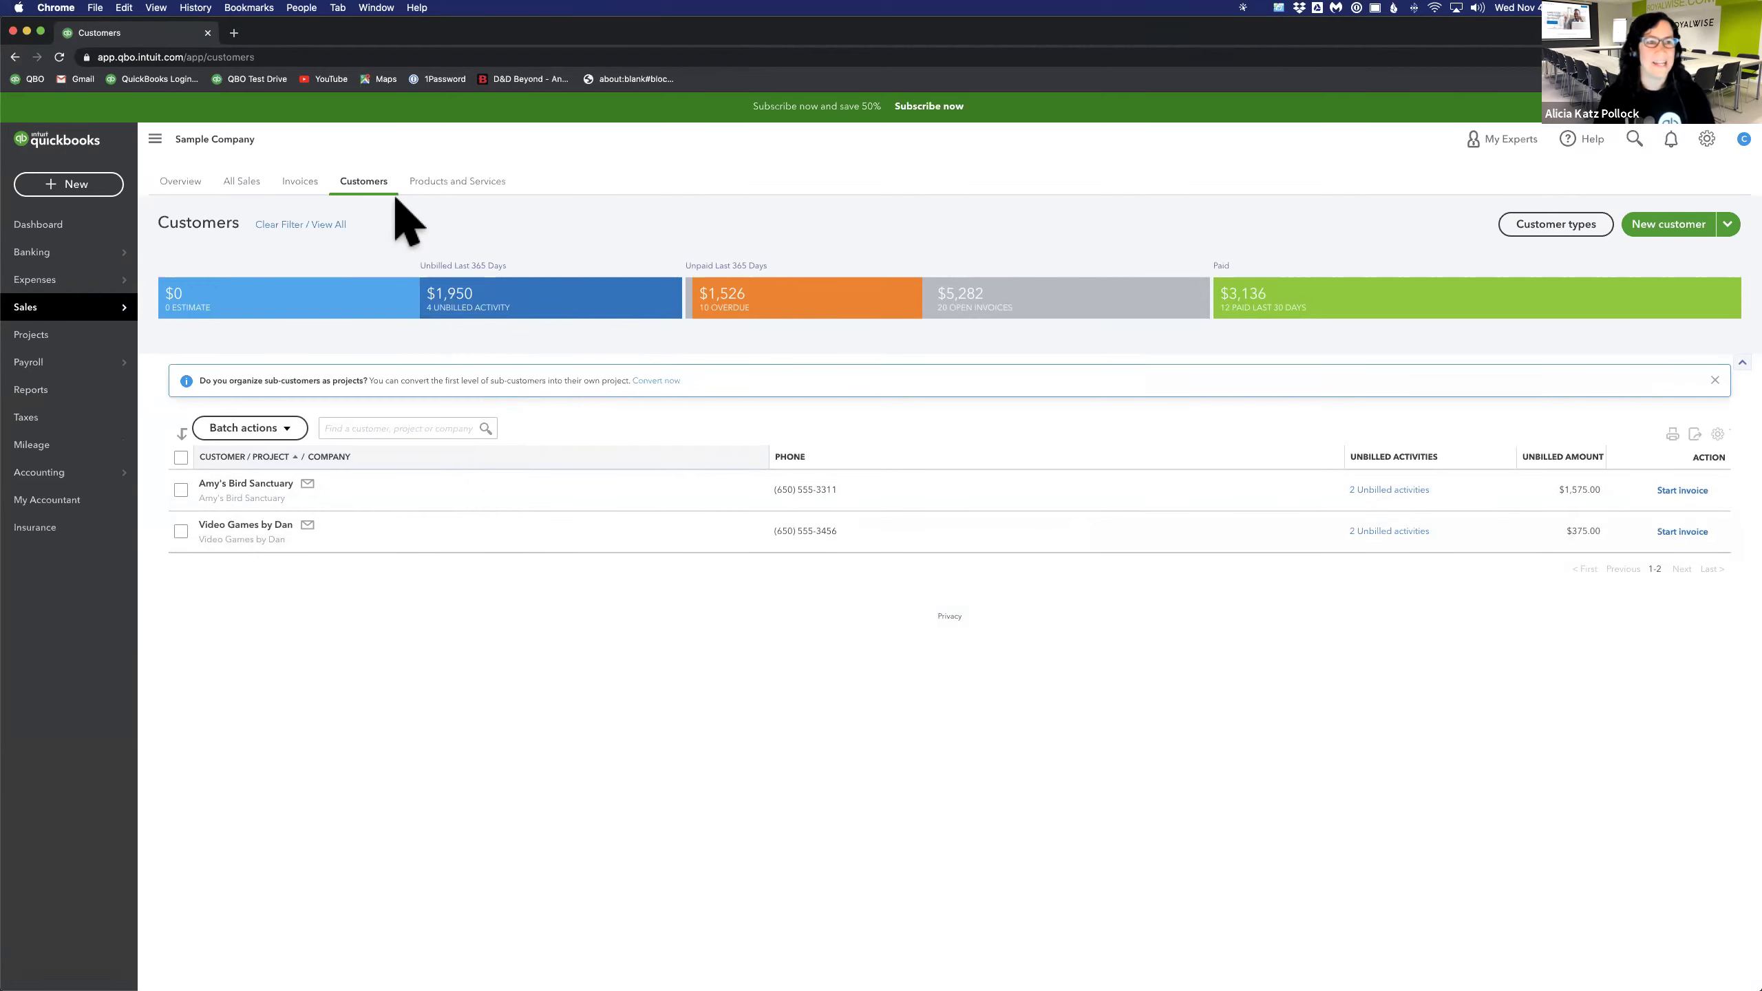
left_click(249, 57)
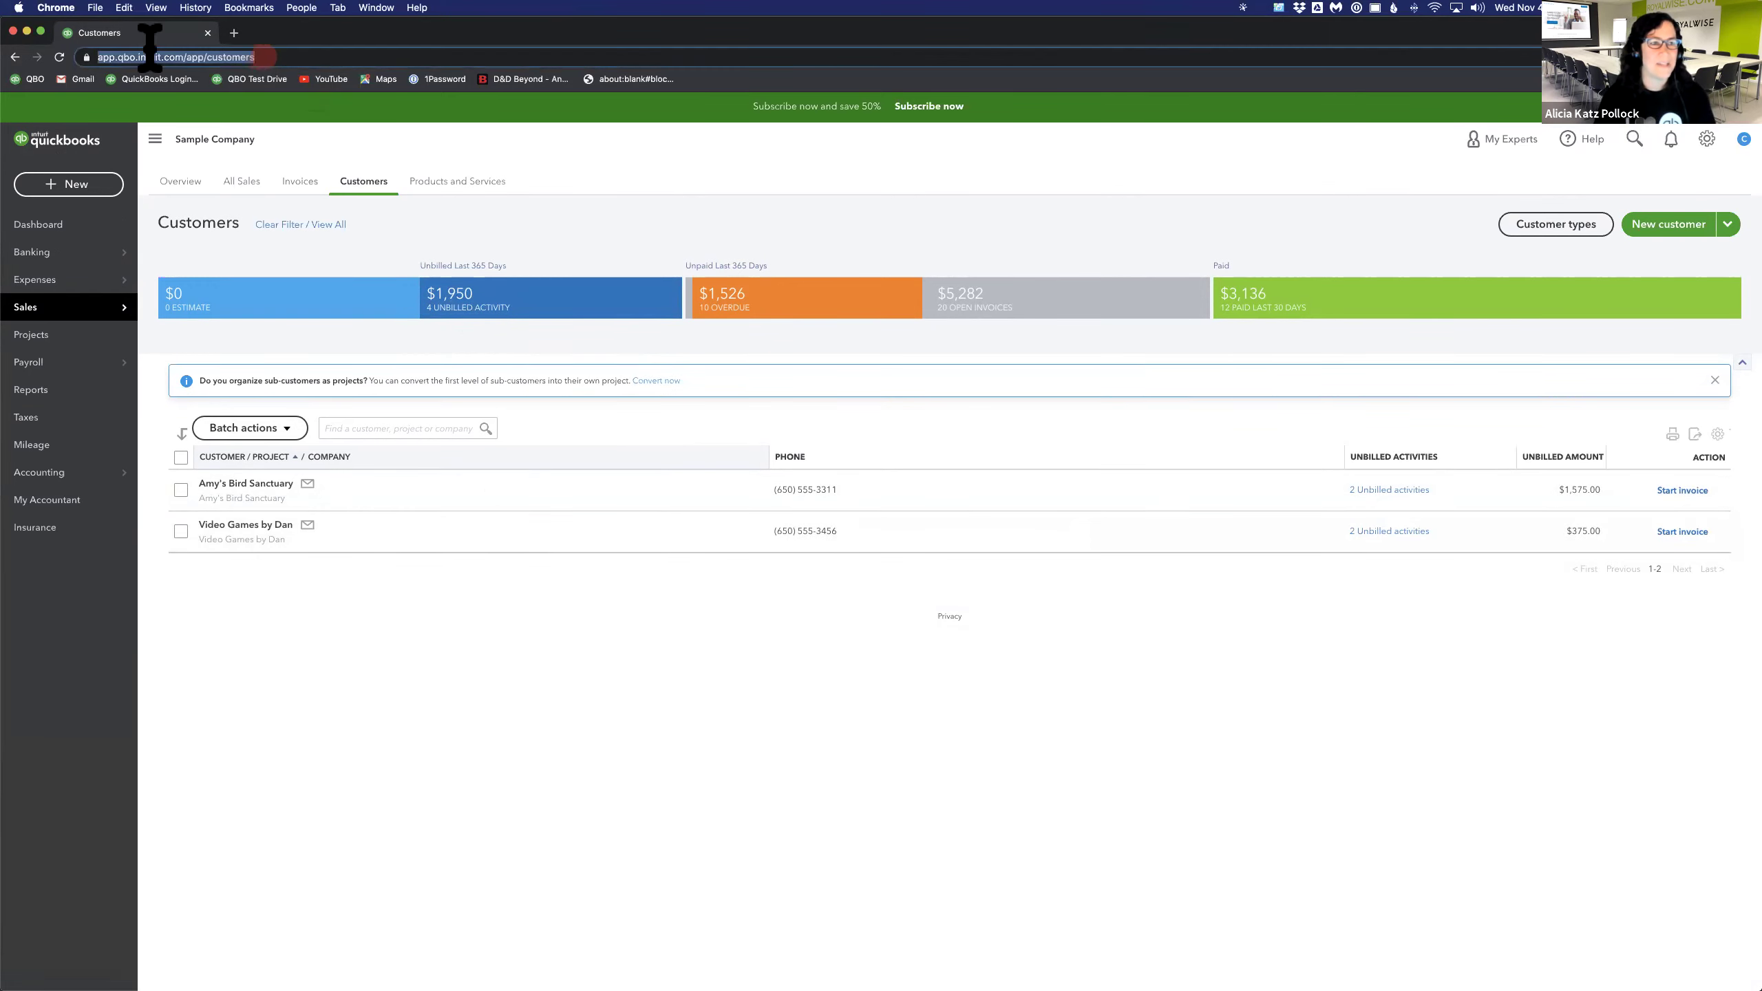
left_click_drag(16, 57, 104, 101)
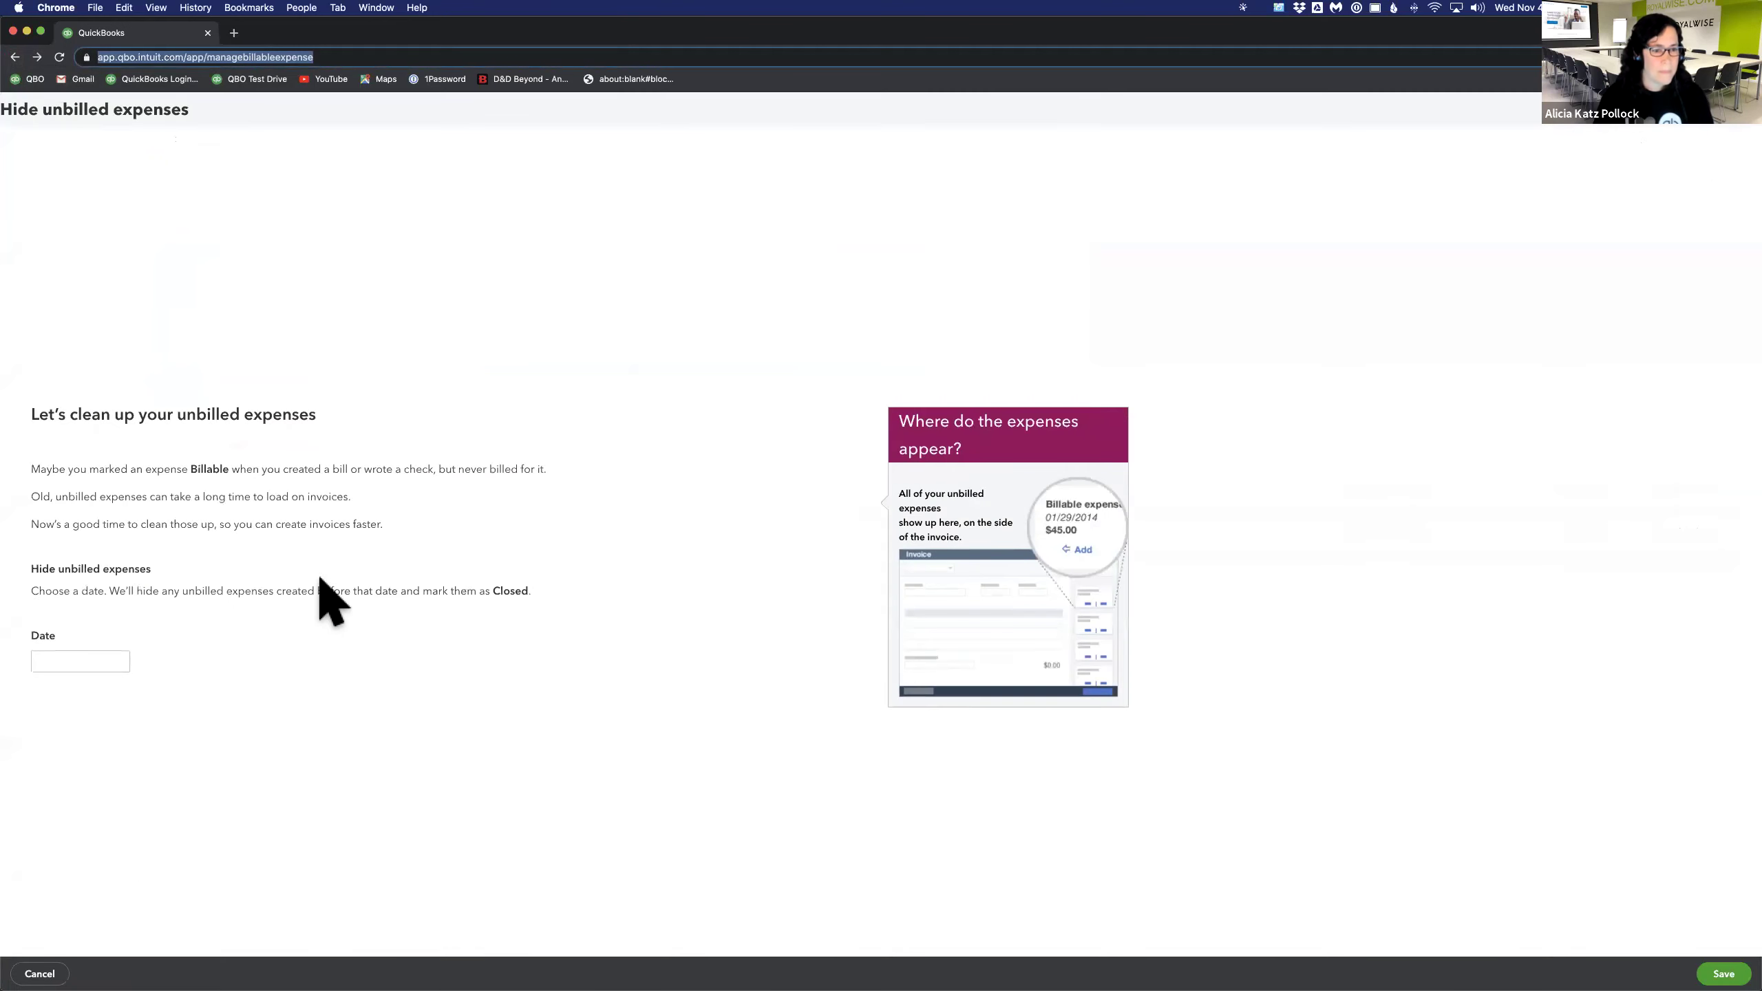
Step: Enter 10/31/20 as the cutoff date for old unbilled expenses and save it
left_click(64, 661)
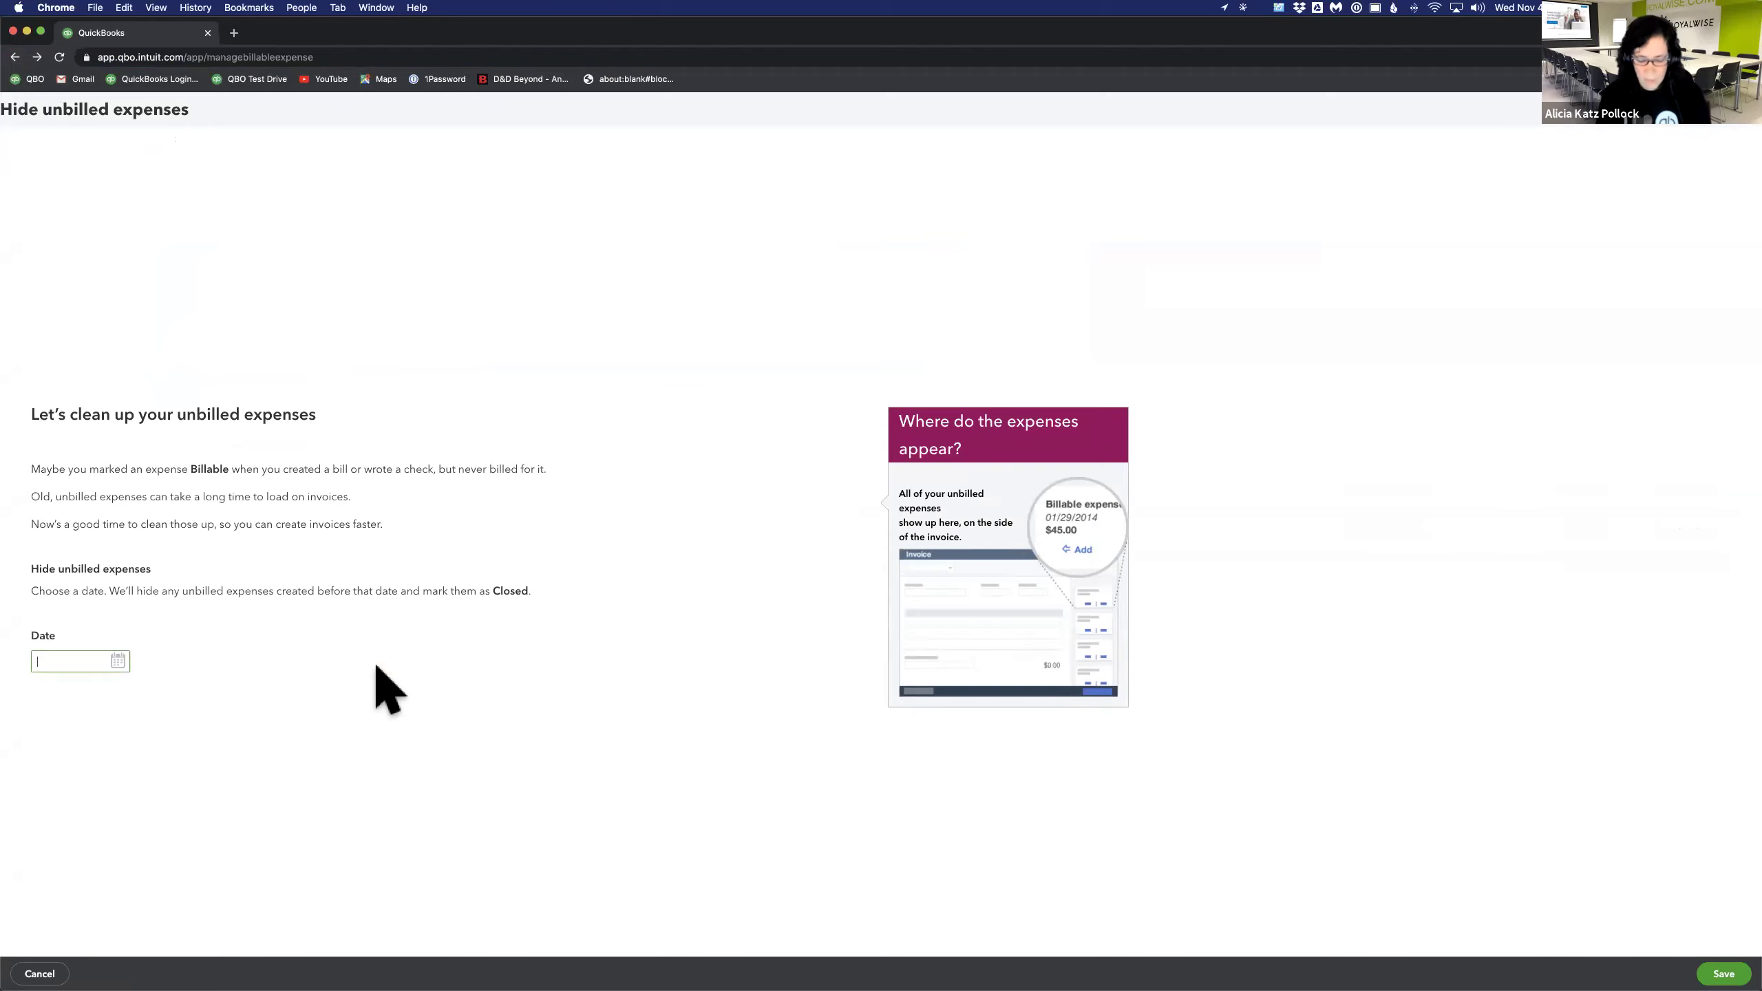
type("10/31/20")
key("Tab")
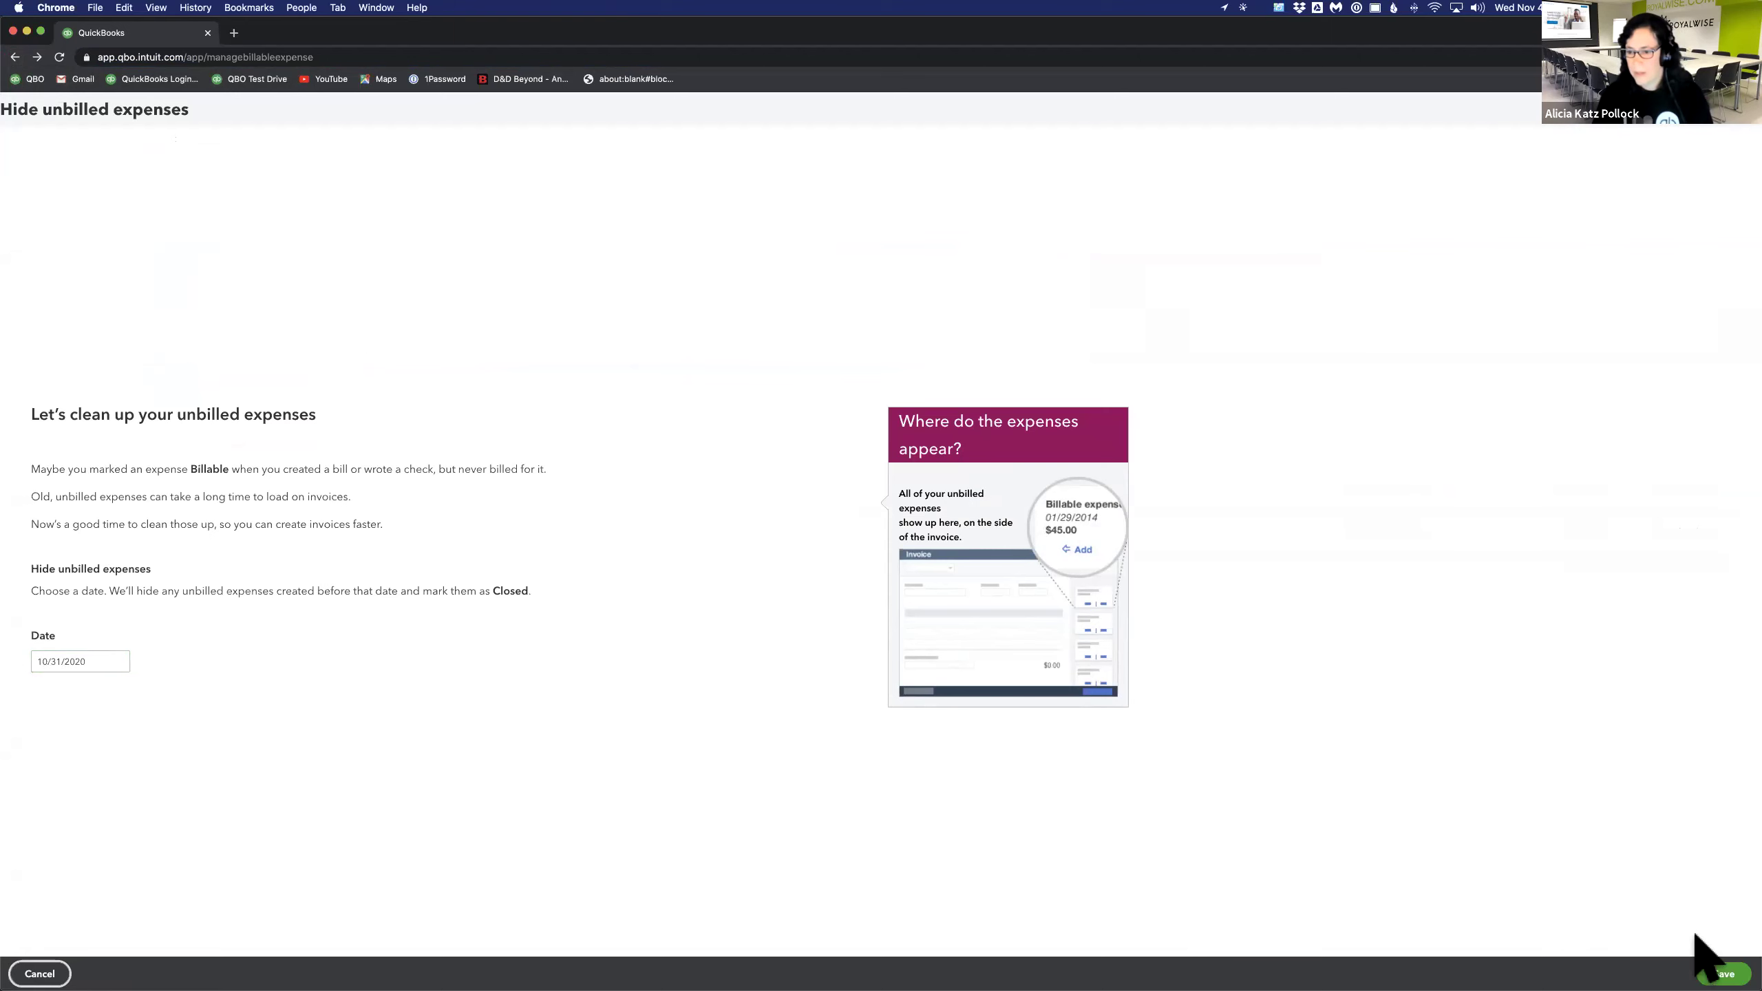
left_click(1716, 971)
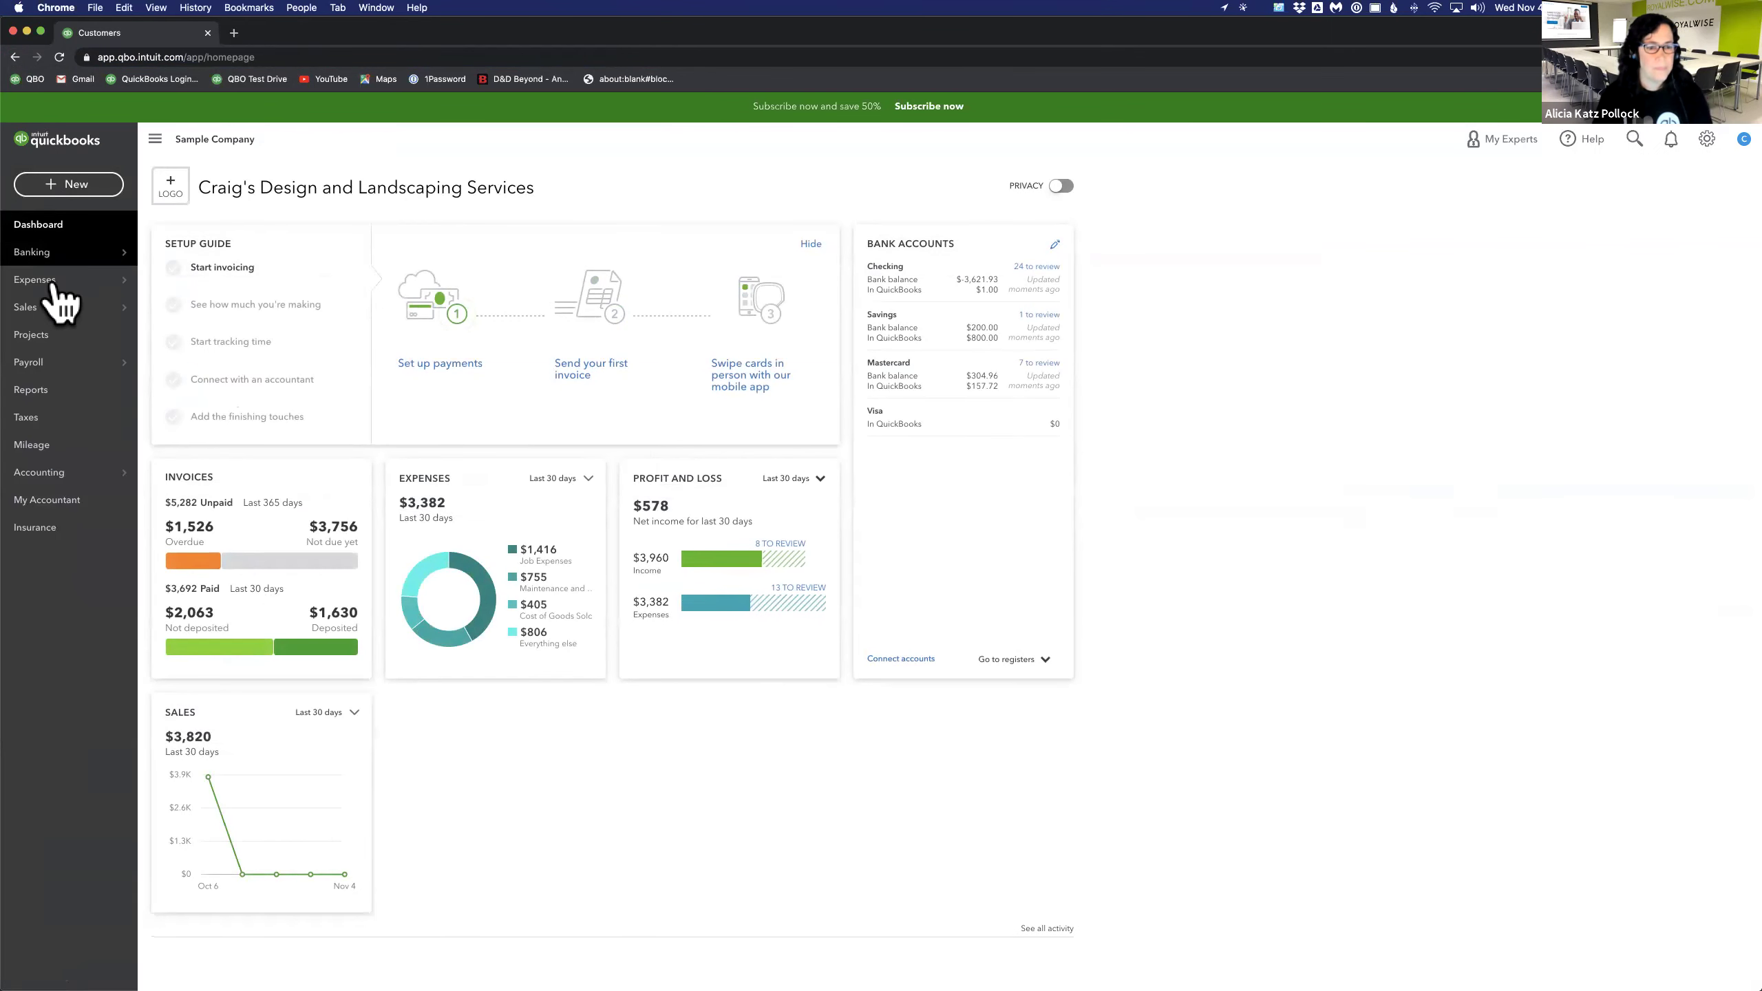
Step: Advance to the QuickBooks Status Page slide, then leave the slideshow for QuickBooks Customers
mouse_move(49, 316)
left_click(179, 390)
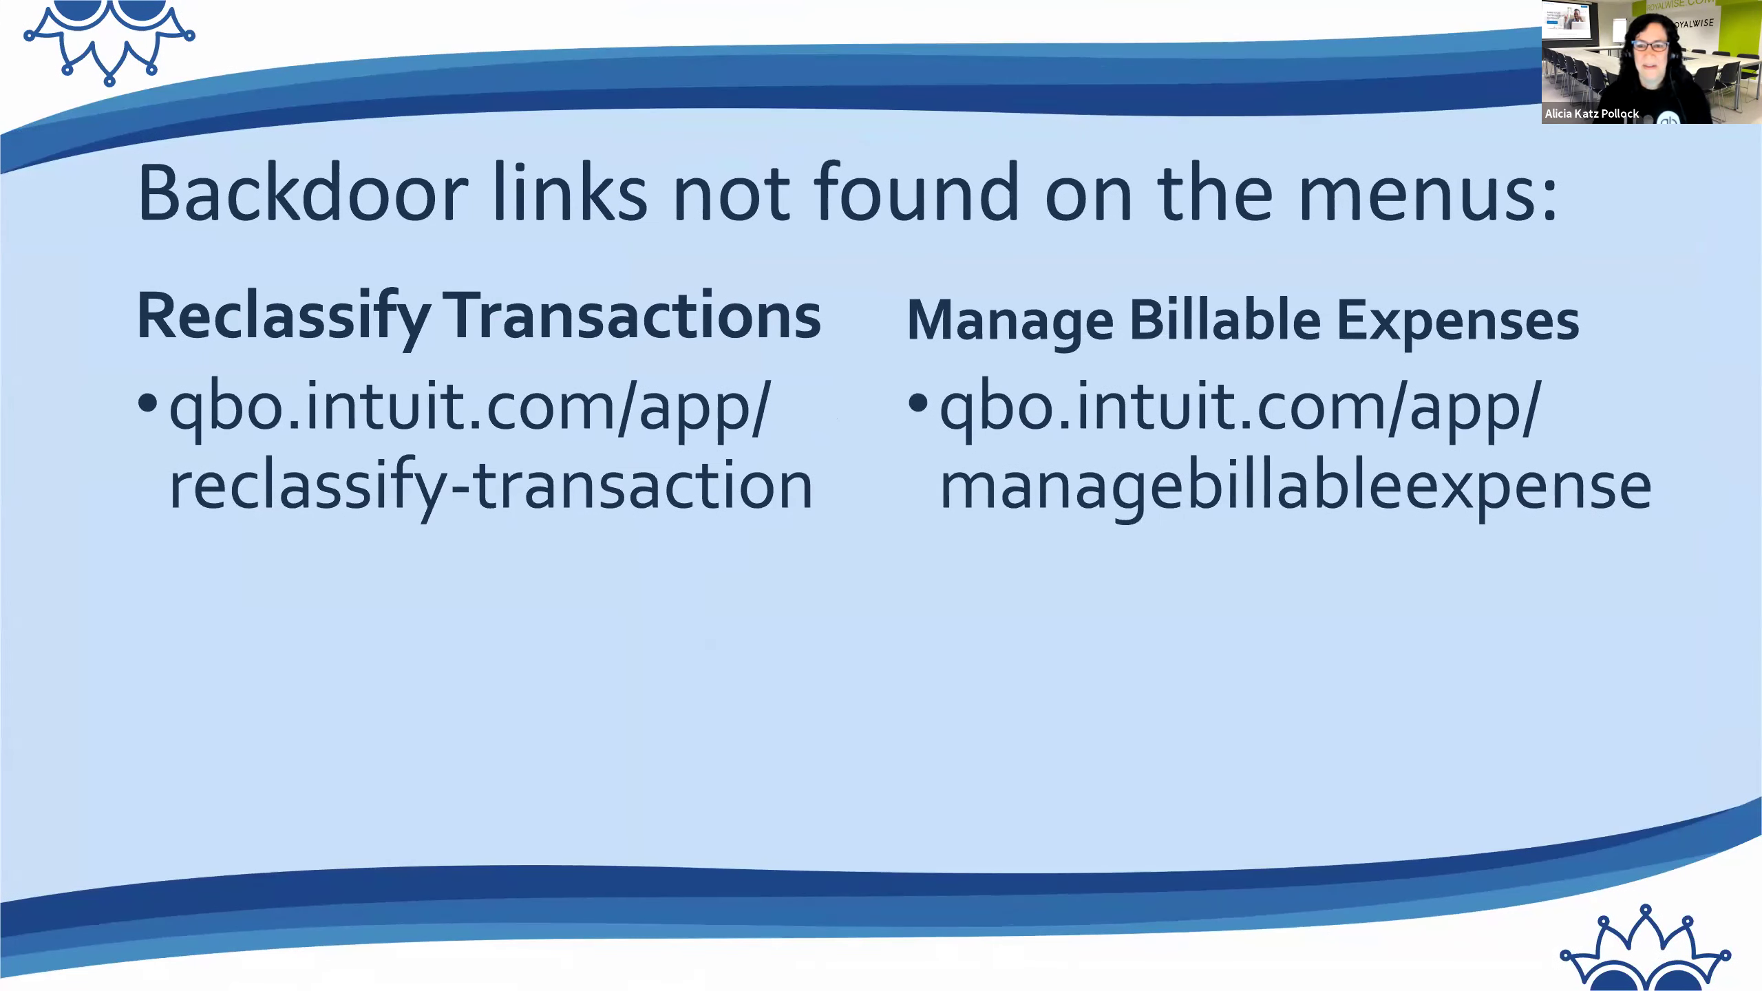
left_click(594, 654)
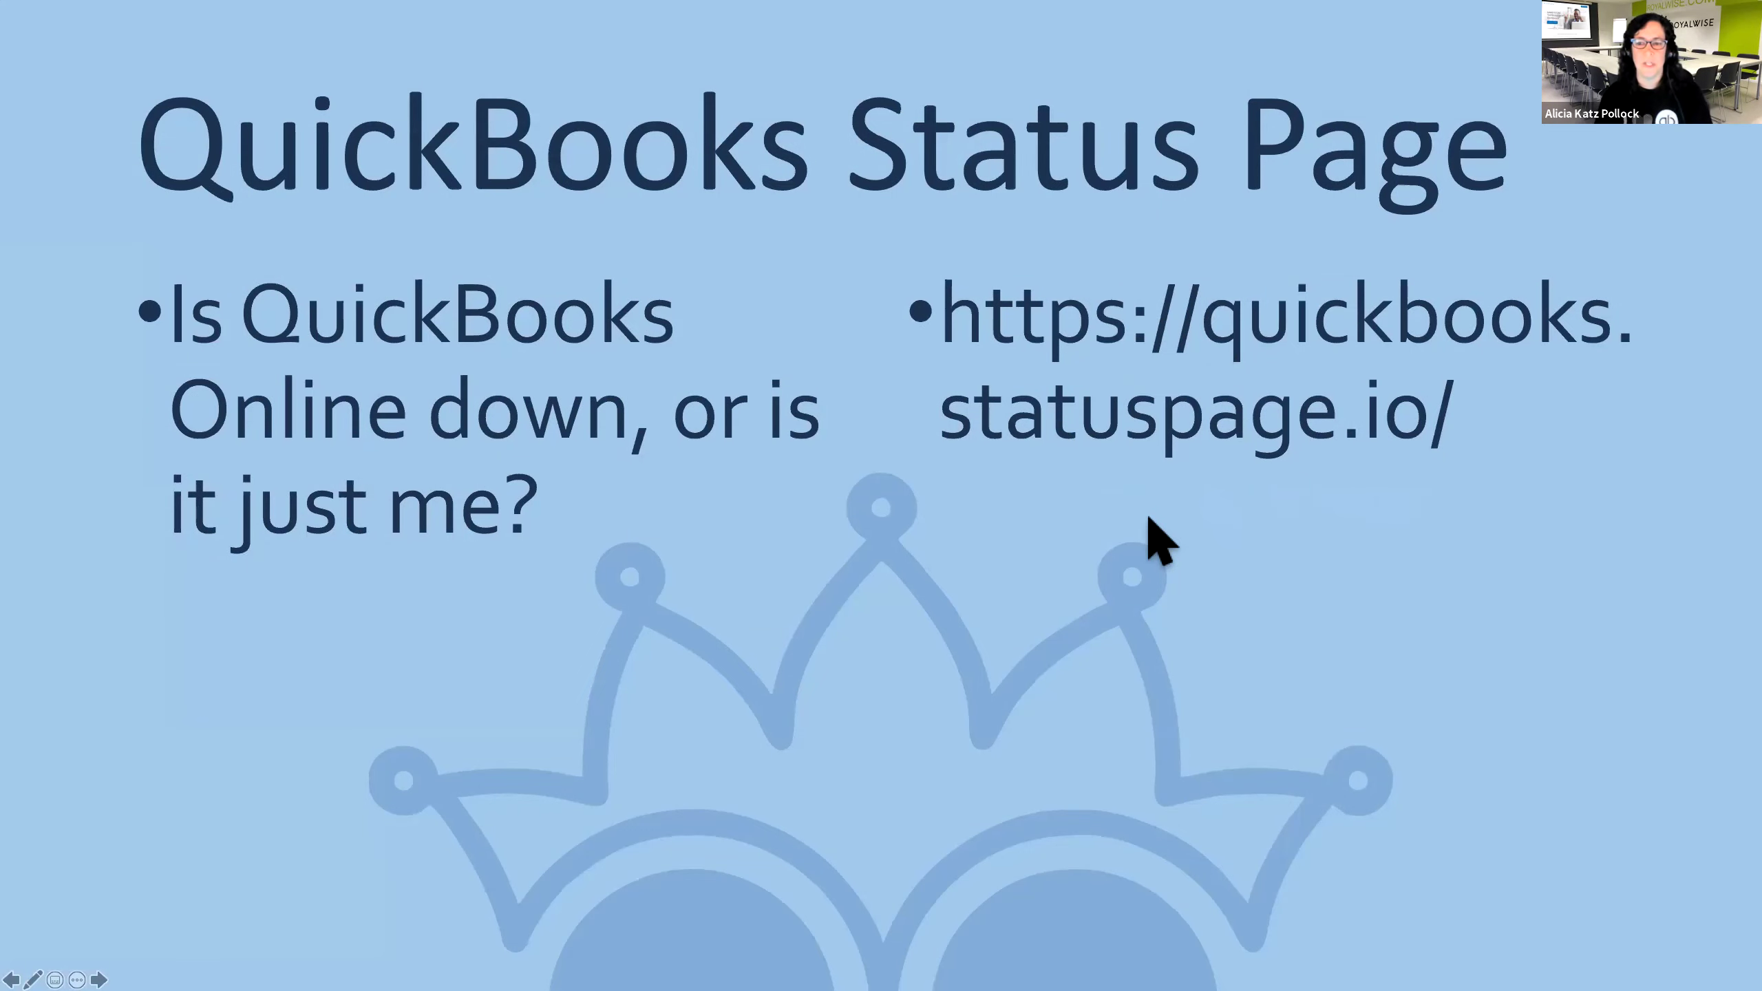
key("super+Tab")
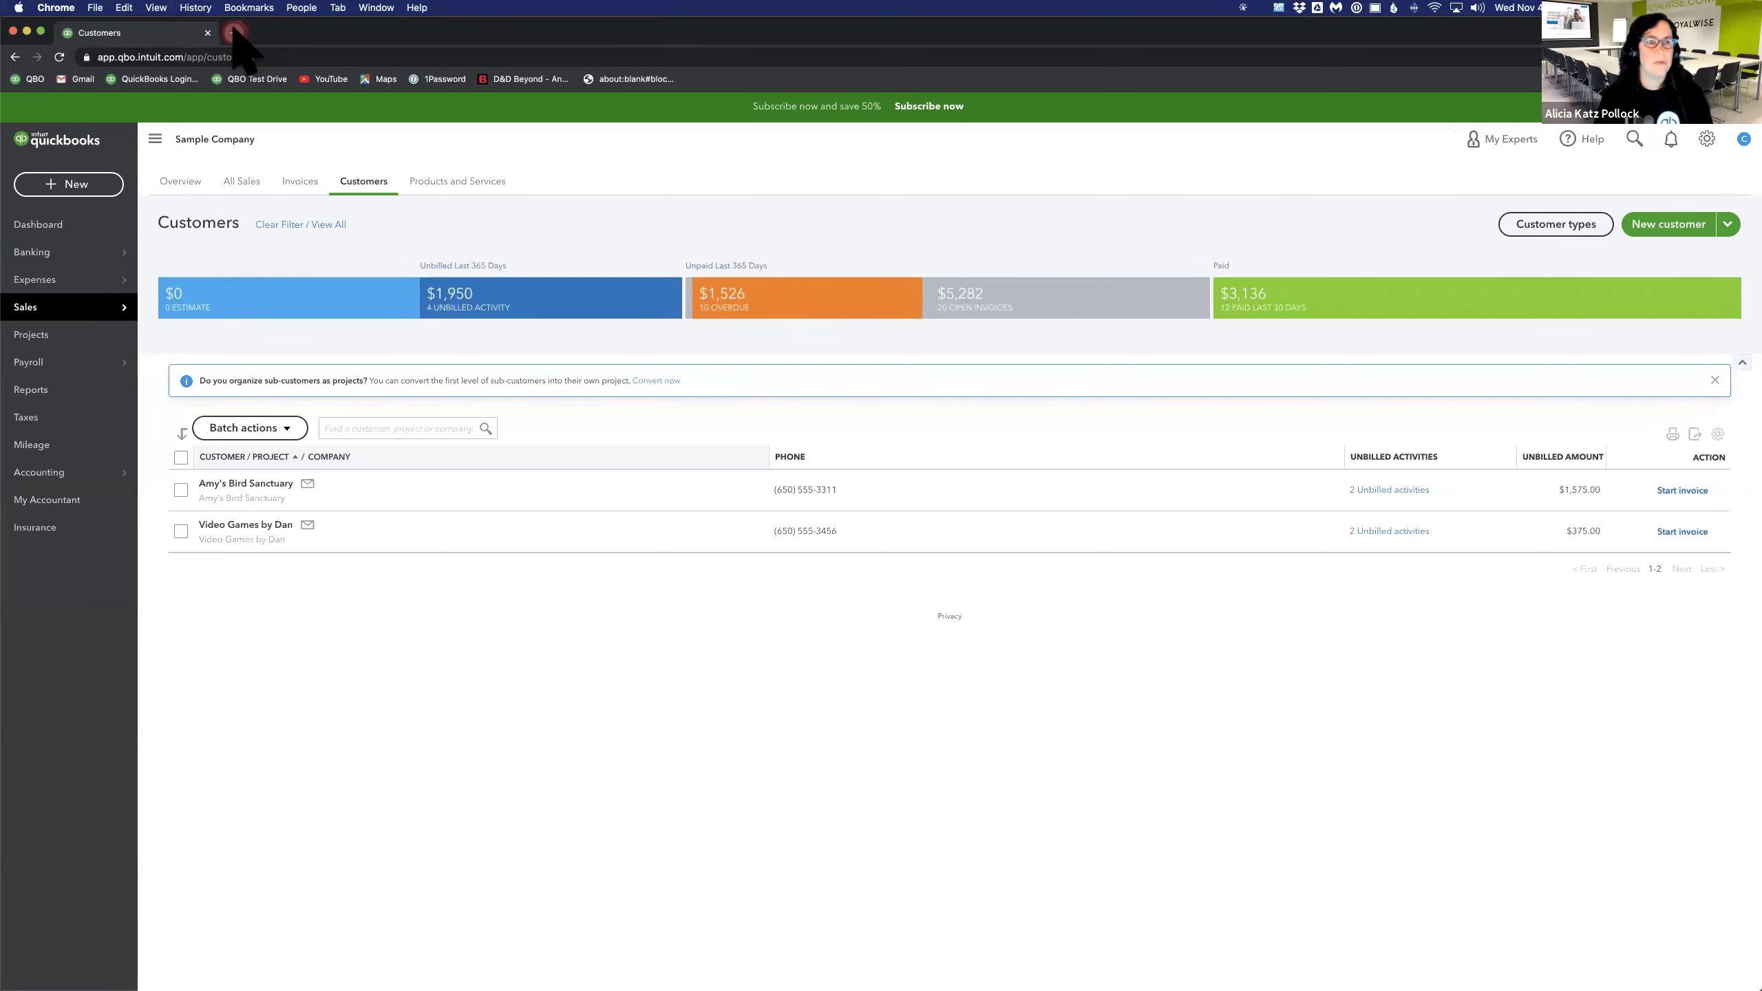
Step: Load quickbooks.statuspage.io in a new incognito tab
left_click(235, 31)
type("qu")
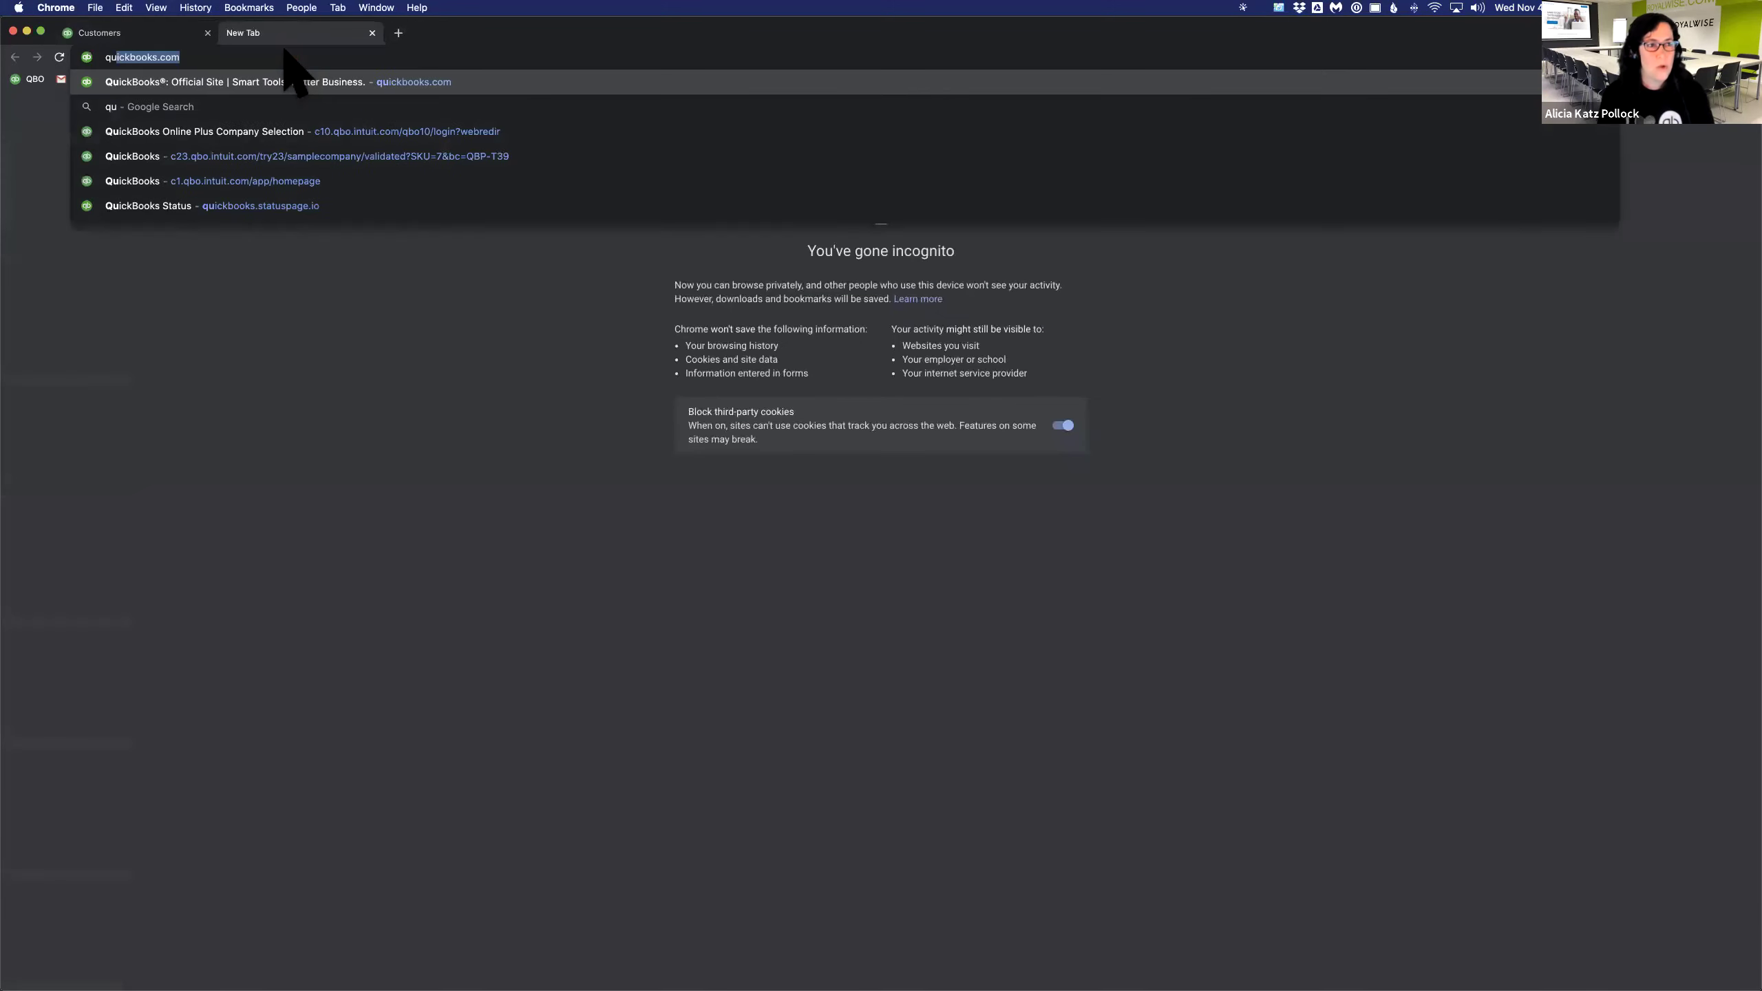
type("ickbooks.")
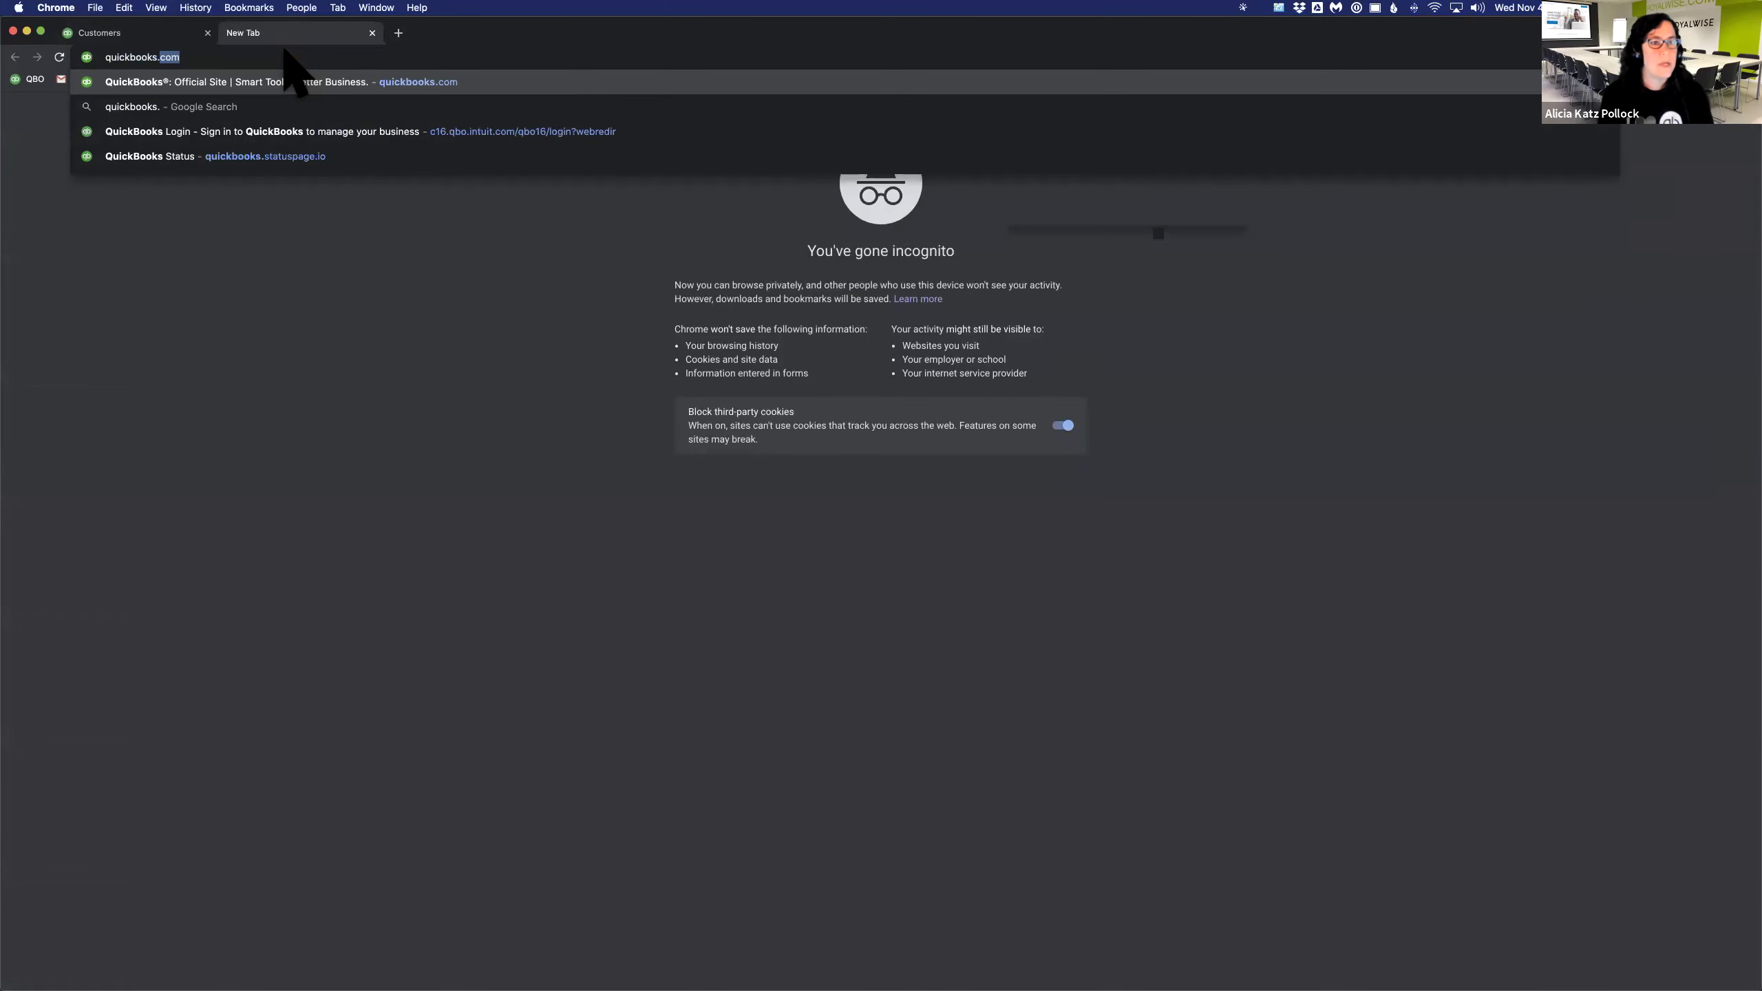
type("statuspage.io")
key("Return")
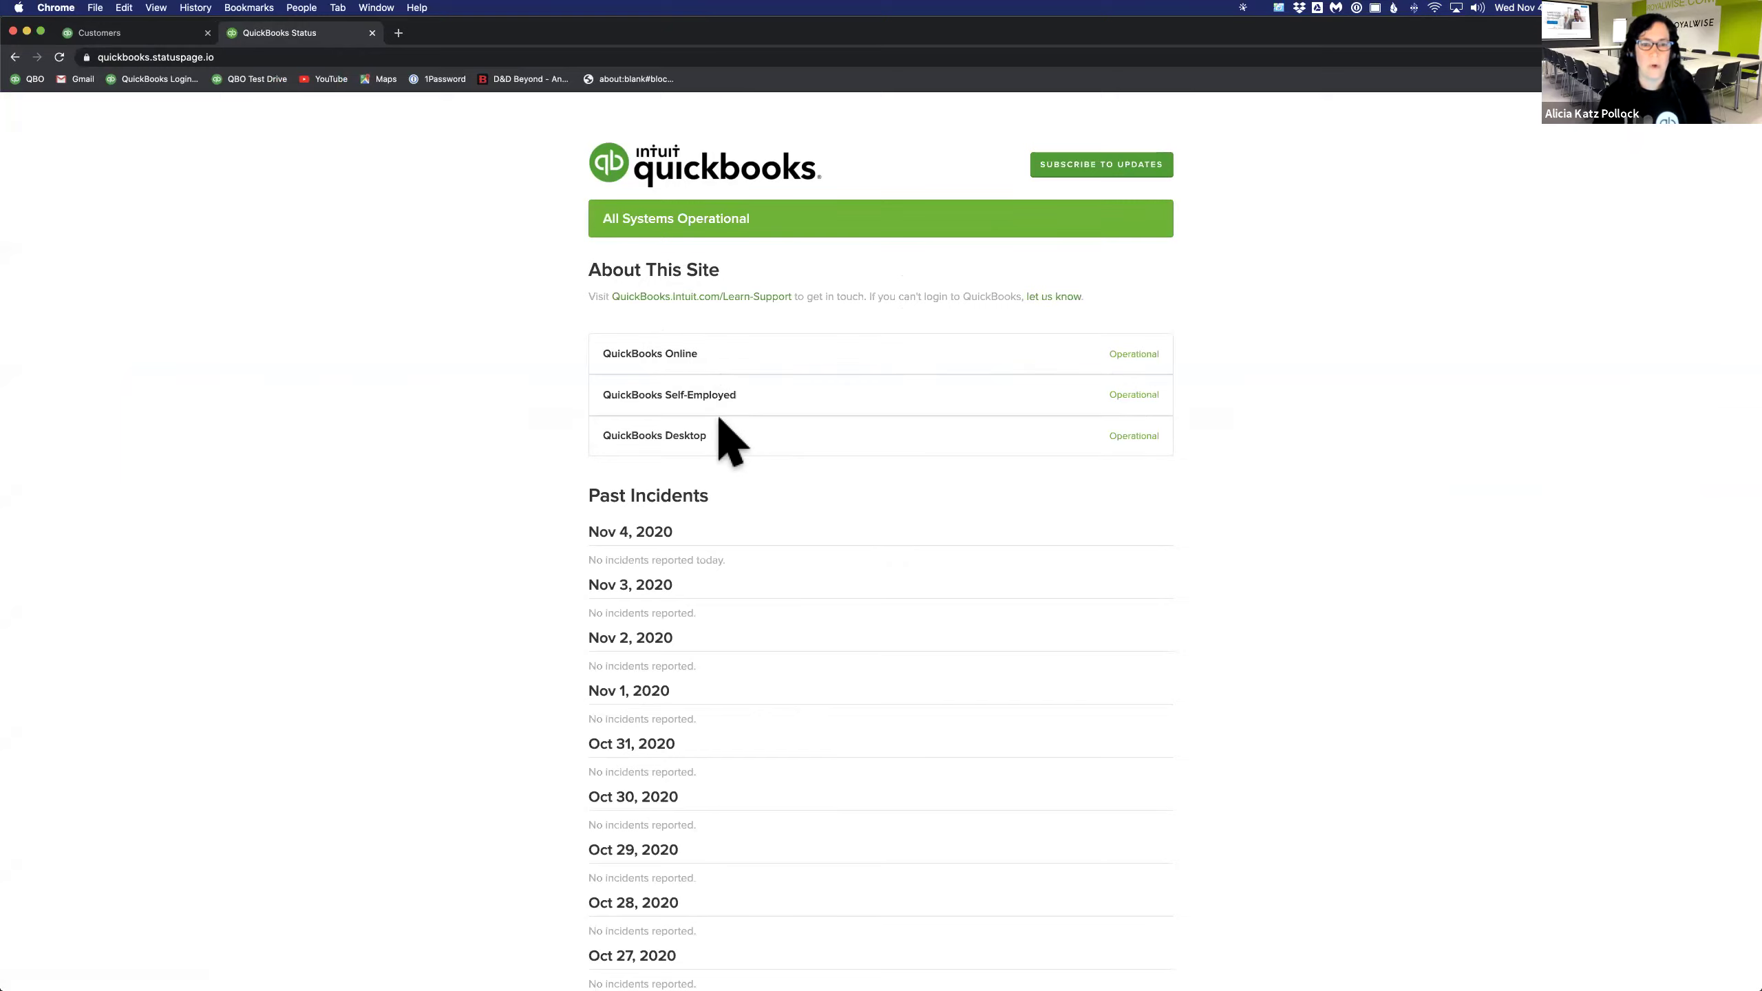
Step: Scroll to the bottom of the status page and open Incident History
scroll(869, 689, "down", 3)
scroll(694, 853, "down", 2)
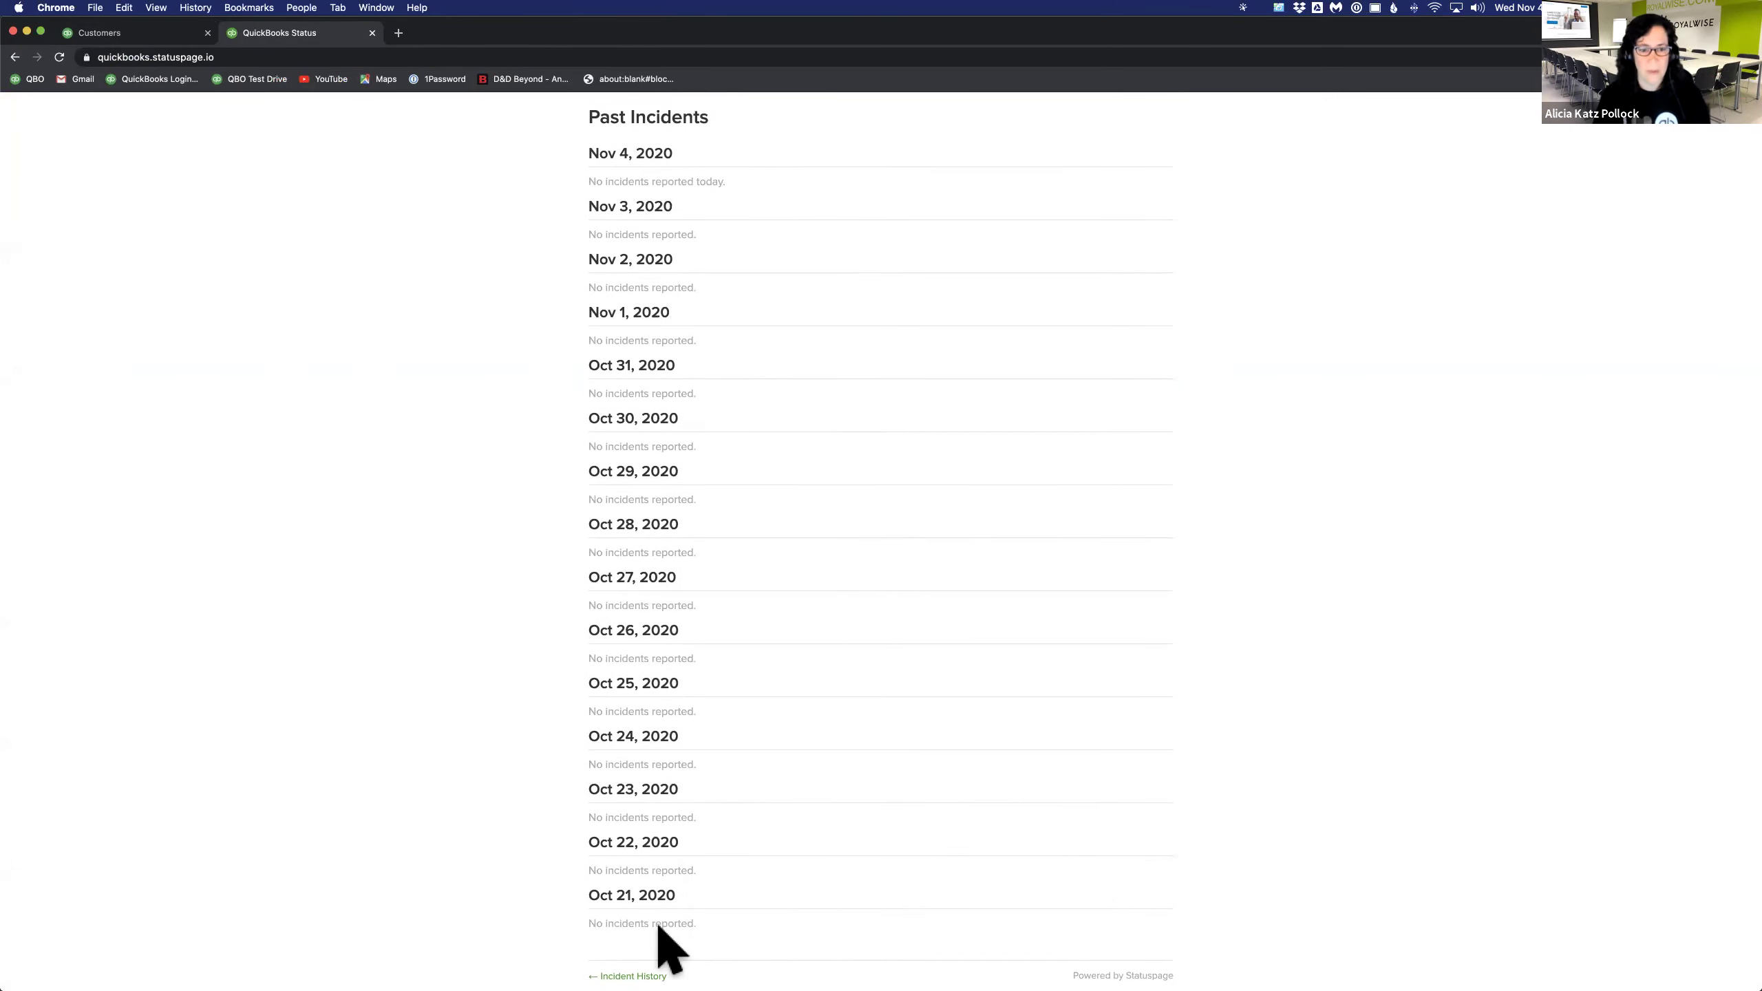
left_click(633, 974)
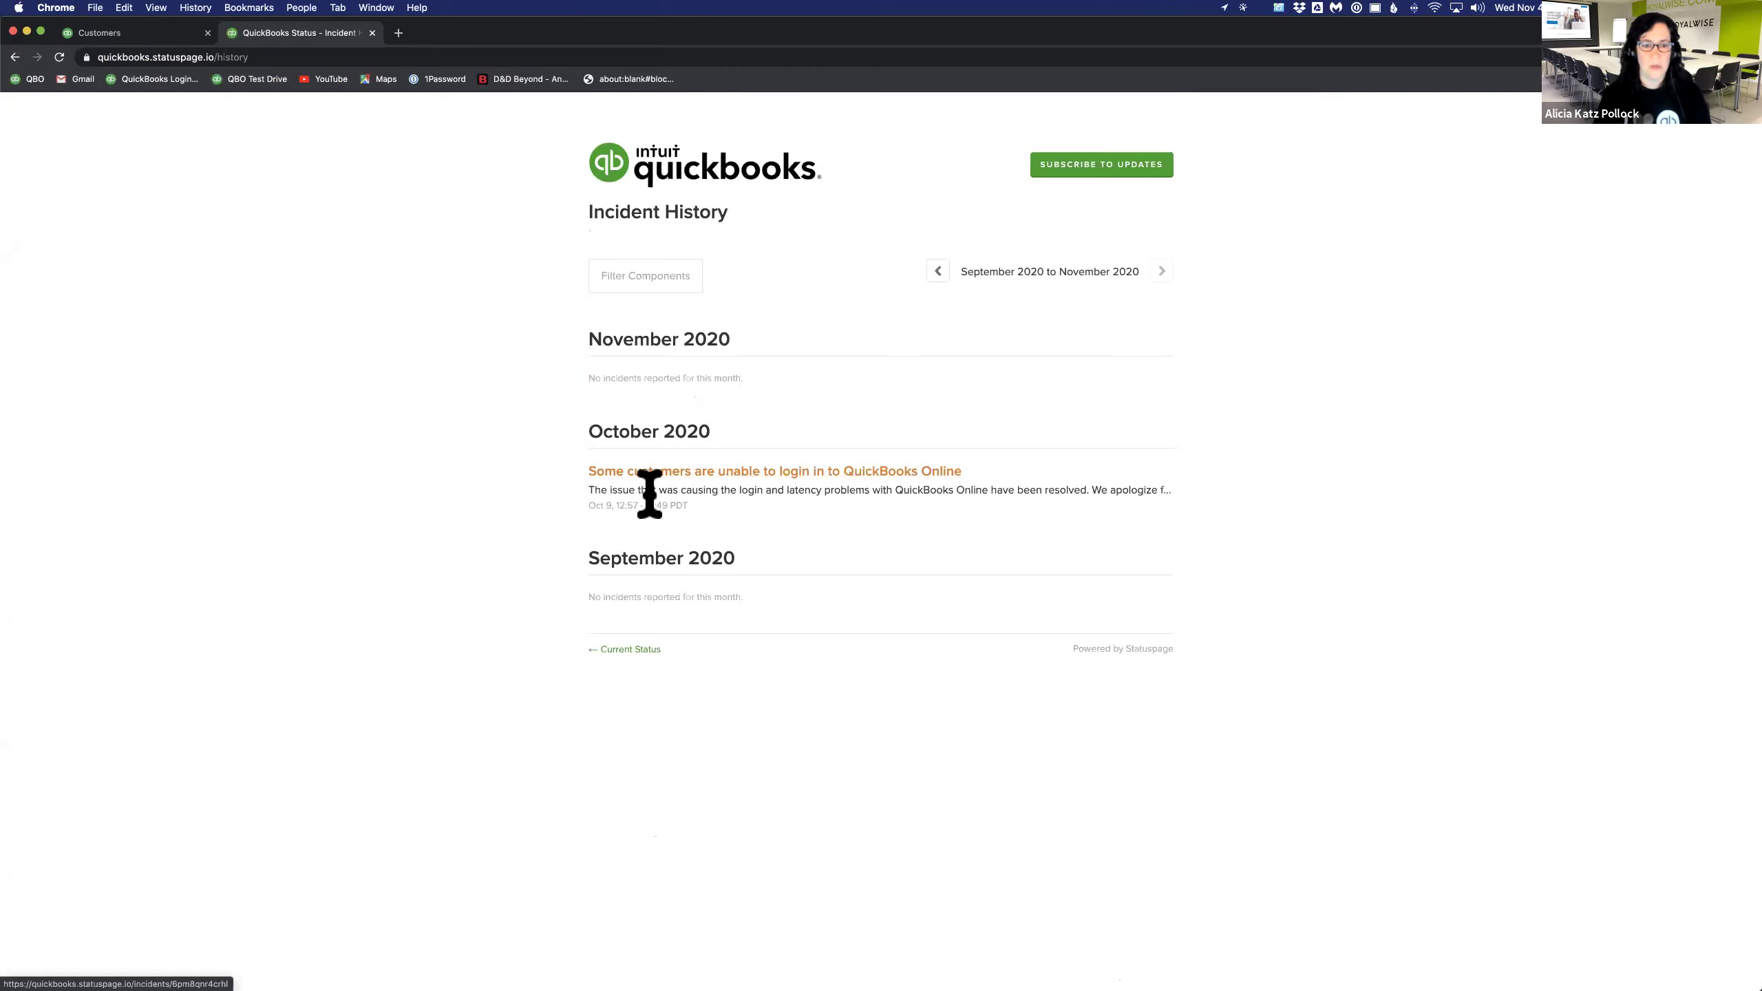
Step: Review the October login incident report, then return to the main QuickBooks Status page
left_click(684, 472)
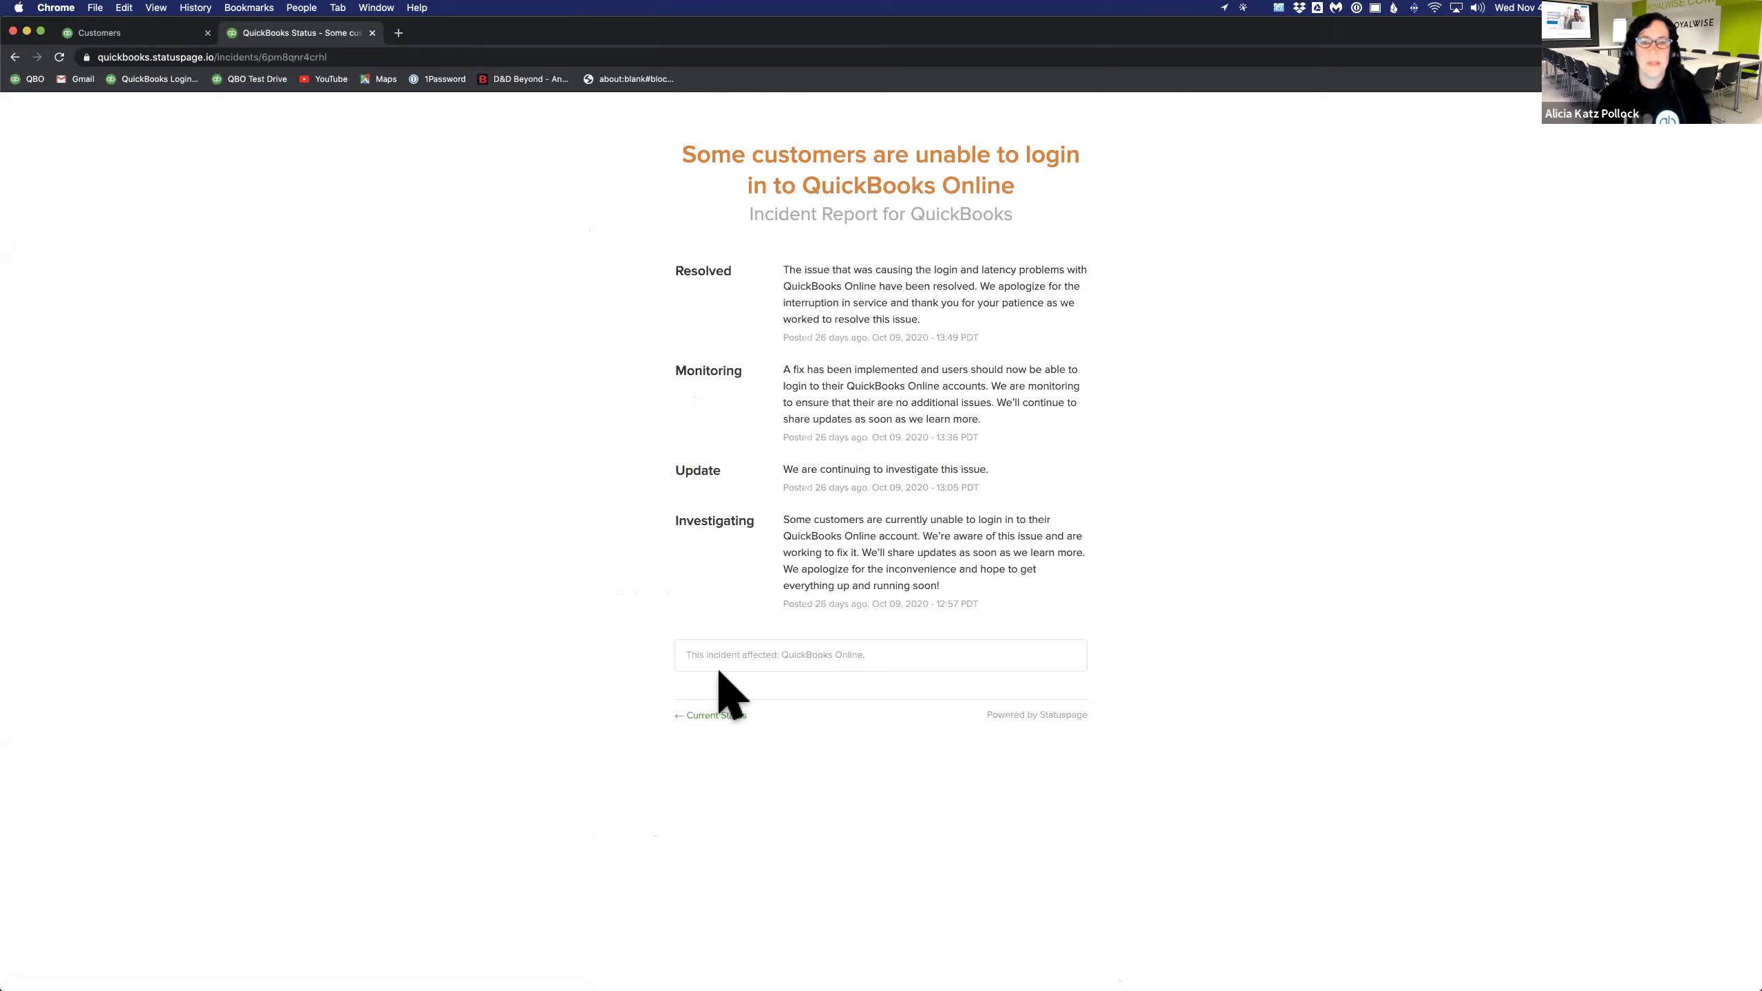
right_click(16, 57)
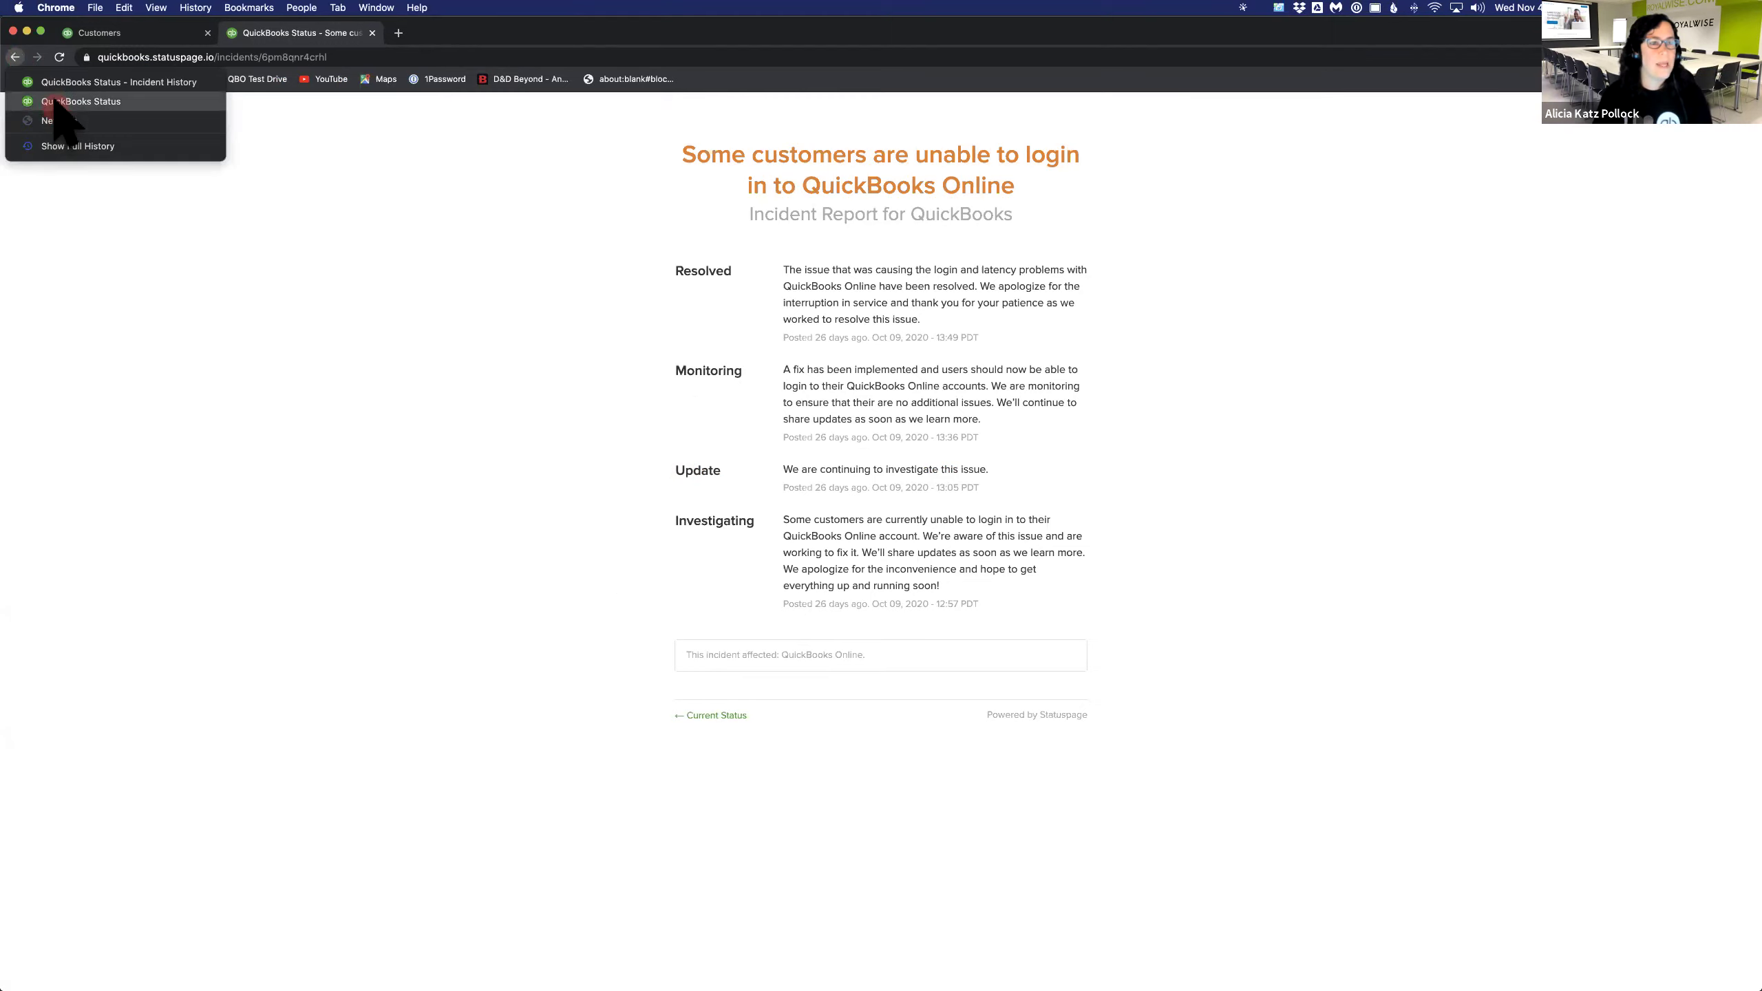
left_click(56, 104)
scroll(461, 645, "up", 5)
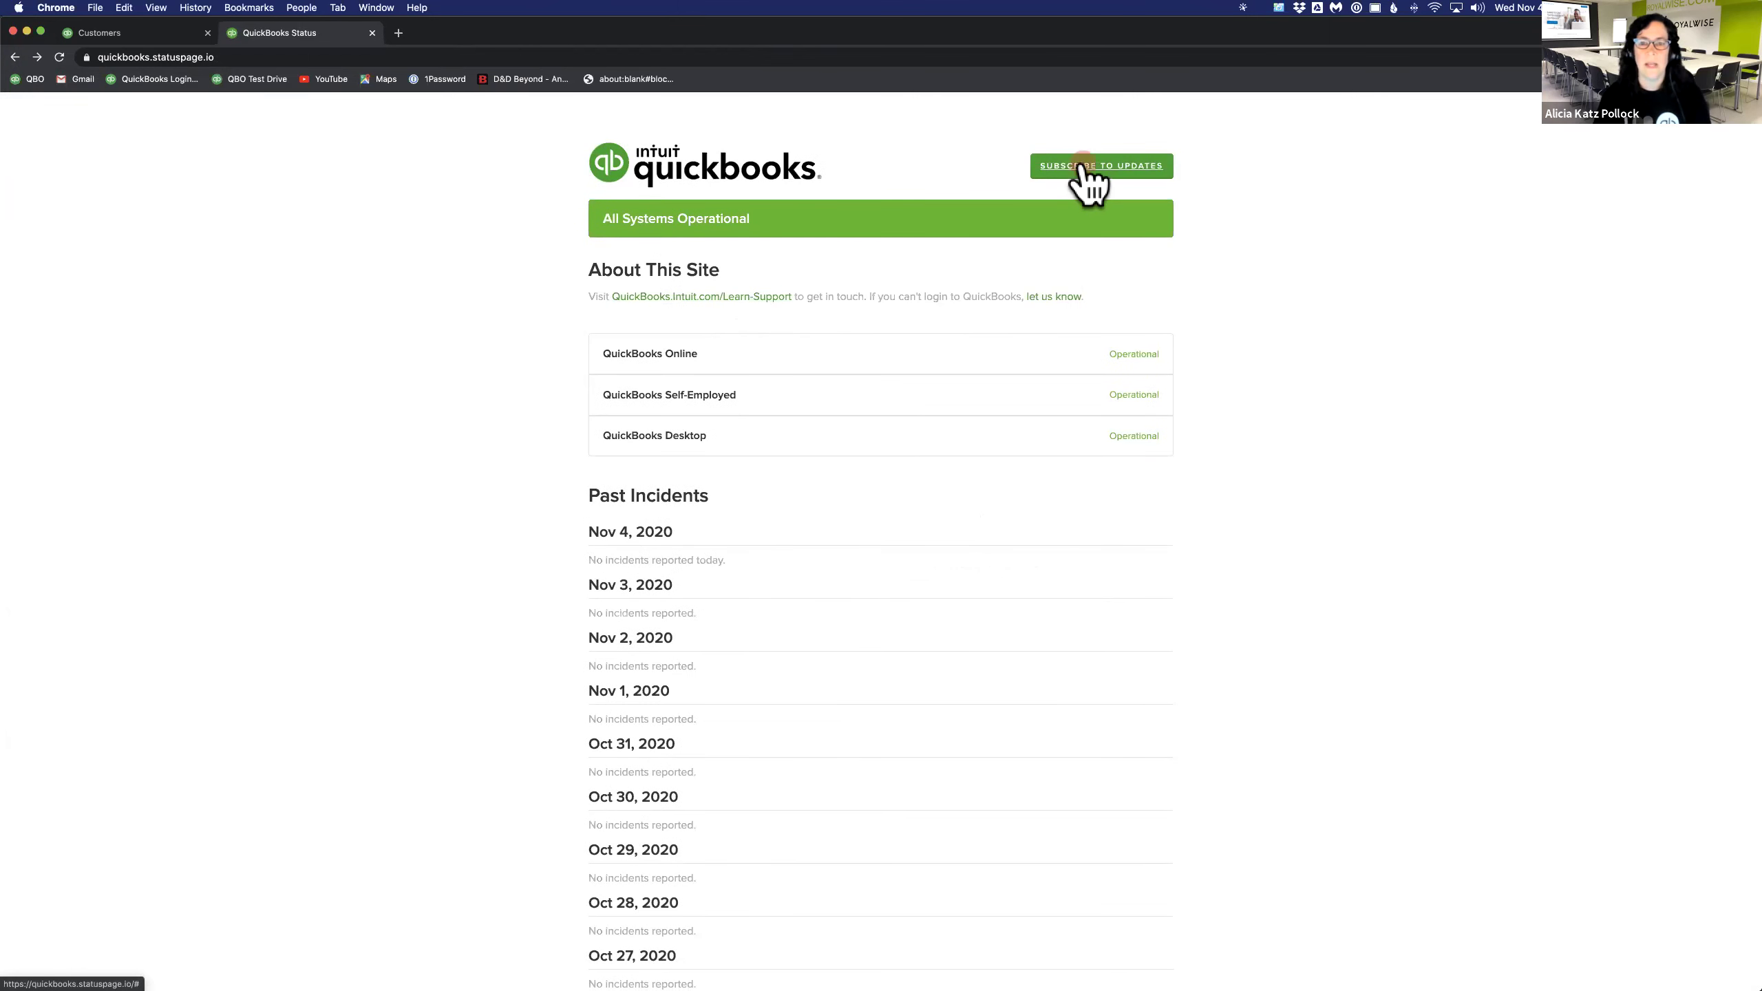
Step: Open and close Subscribe to Updates without subscribing, and highlight the line about reporting login problems
left_click(1080, 167)
left_click(1006, 277)
left_click(1036, 510)
left_click(1323, 568)
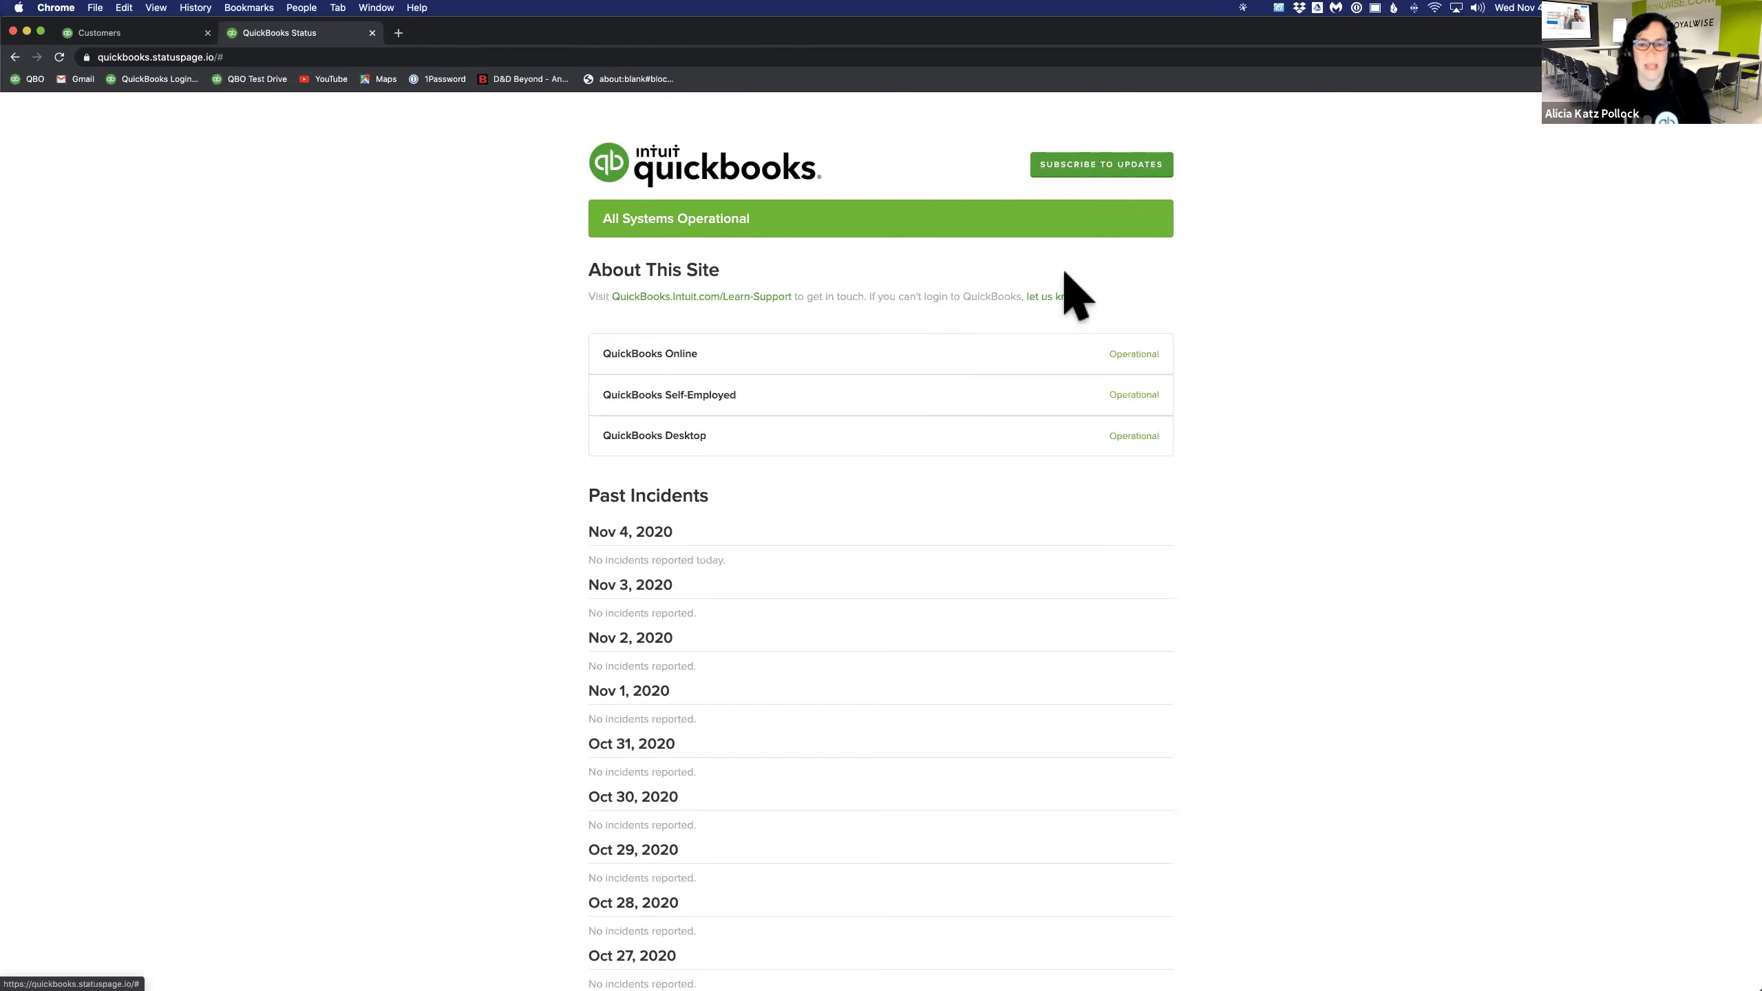
left_click_drag(876, 298, 1105, 296)
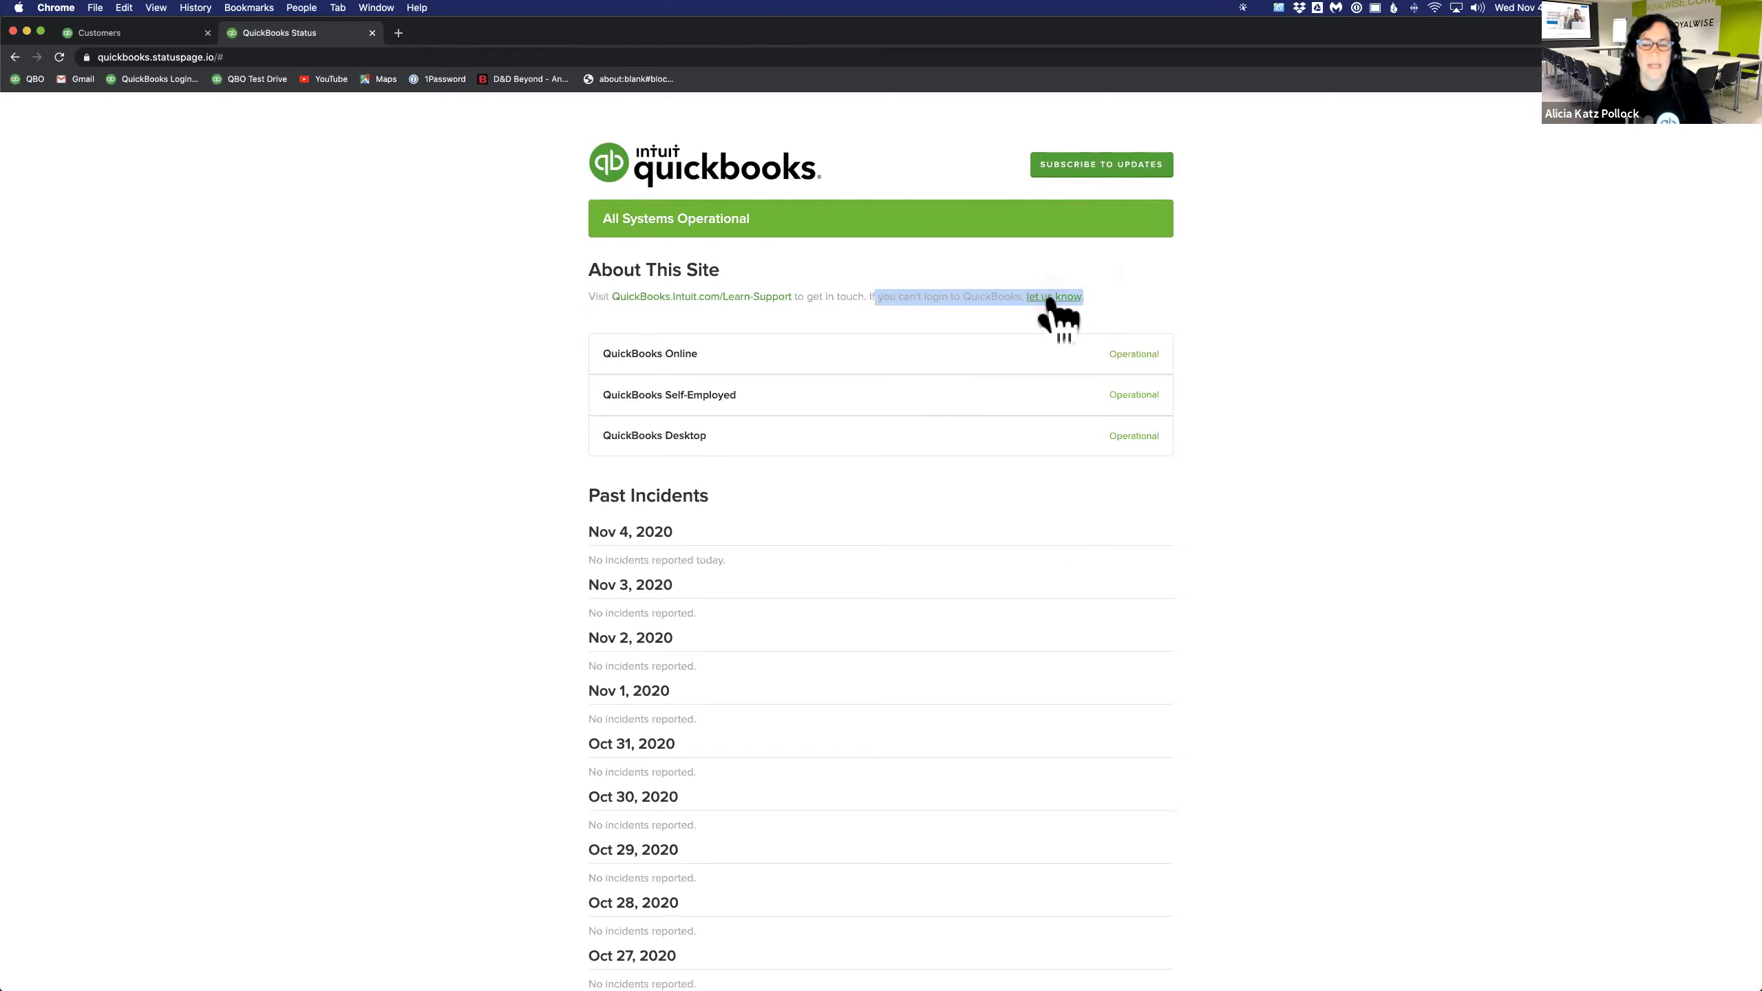
left_click(1041, 300)
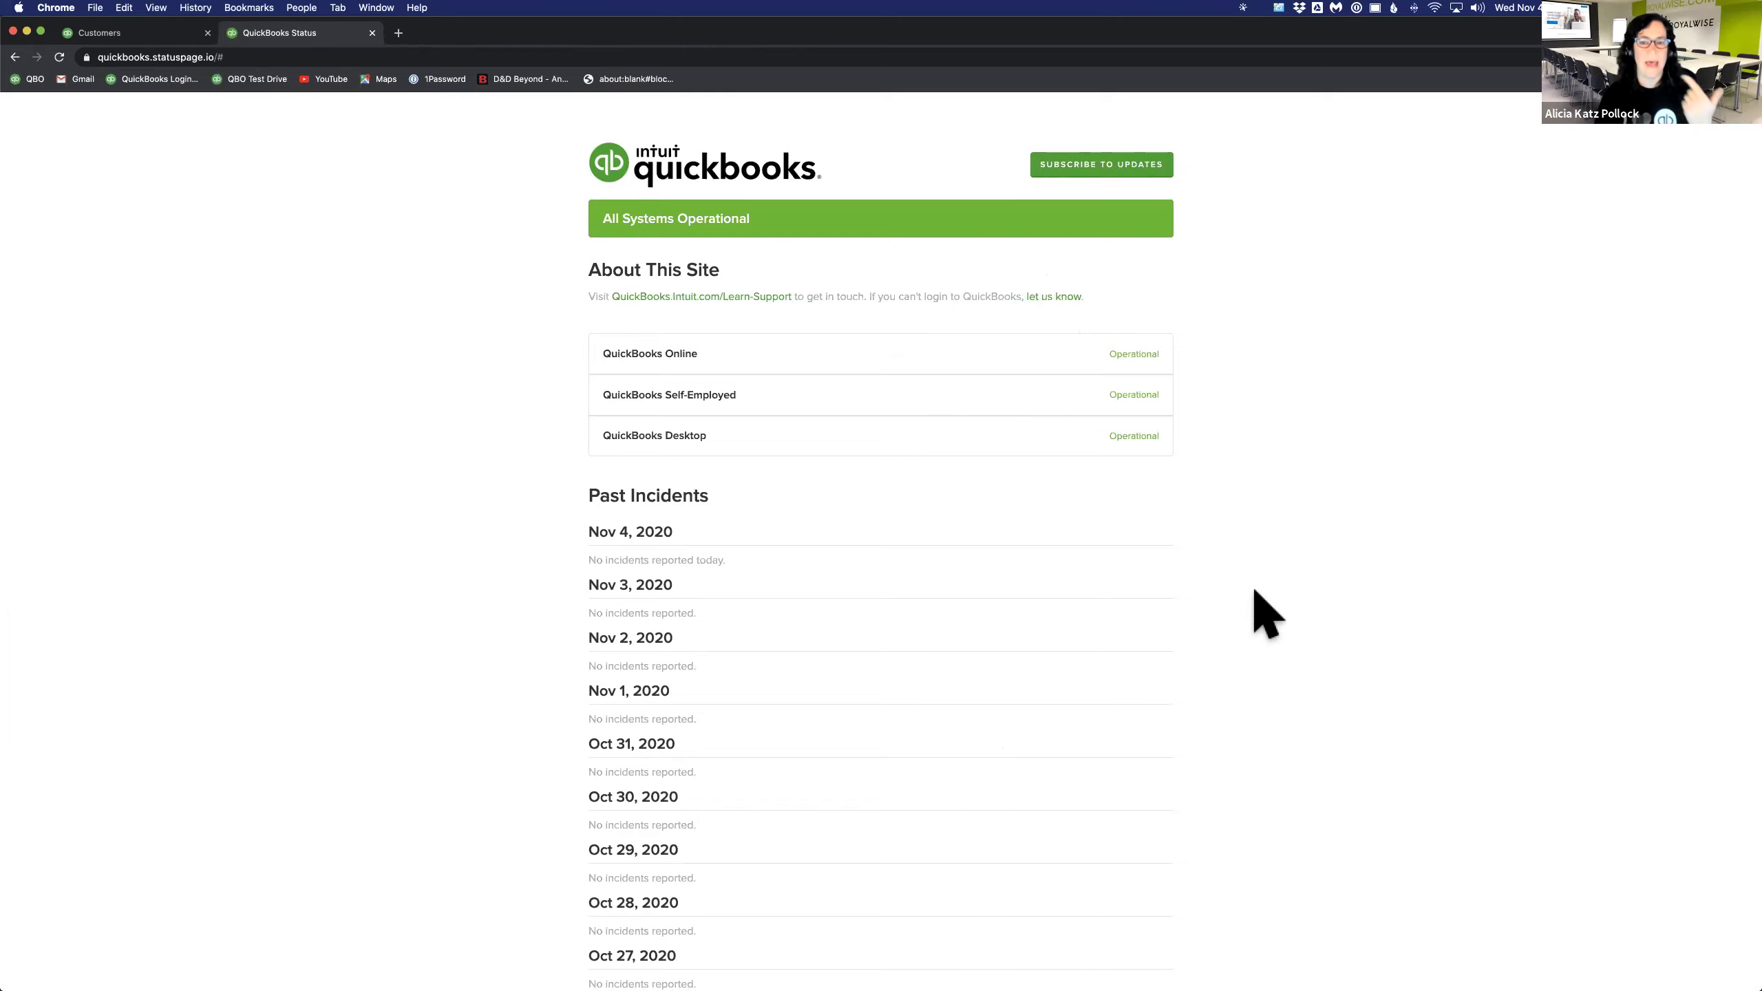
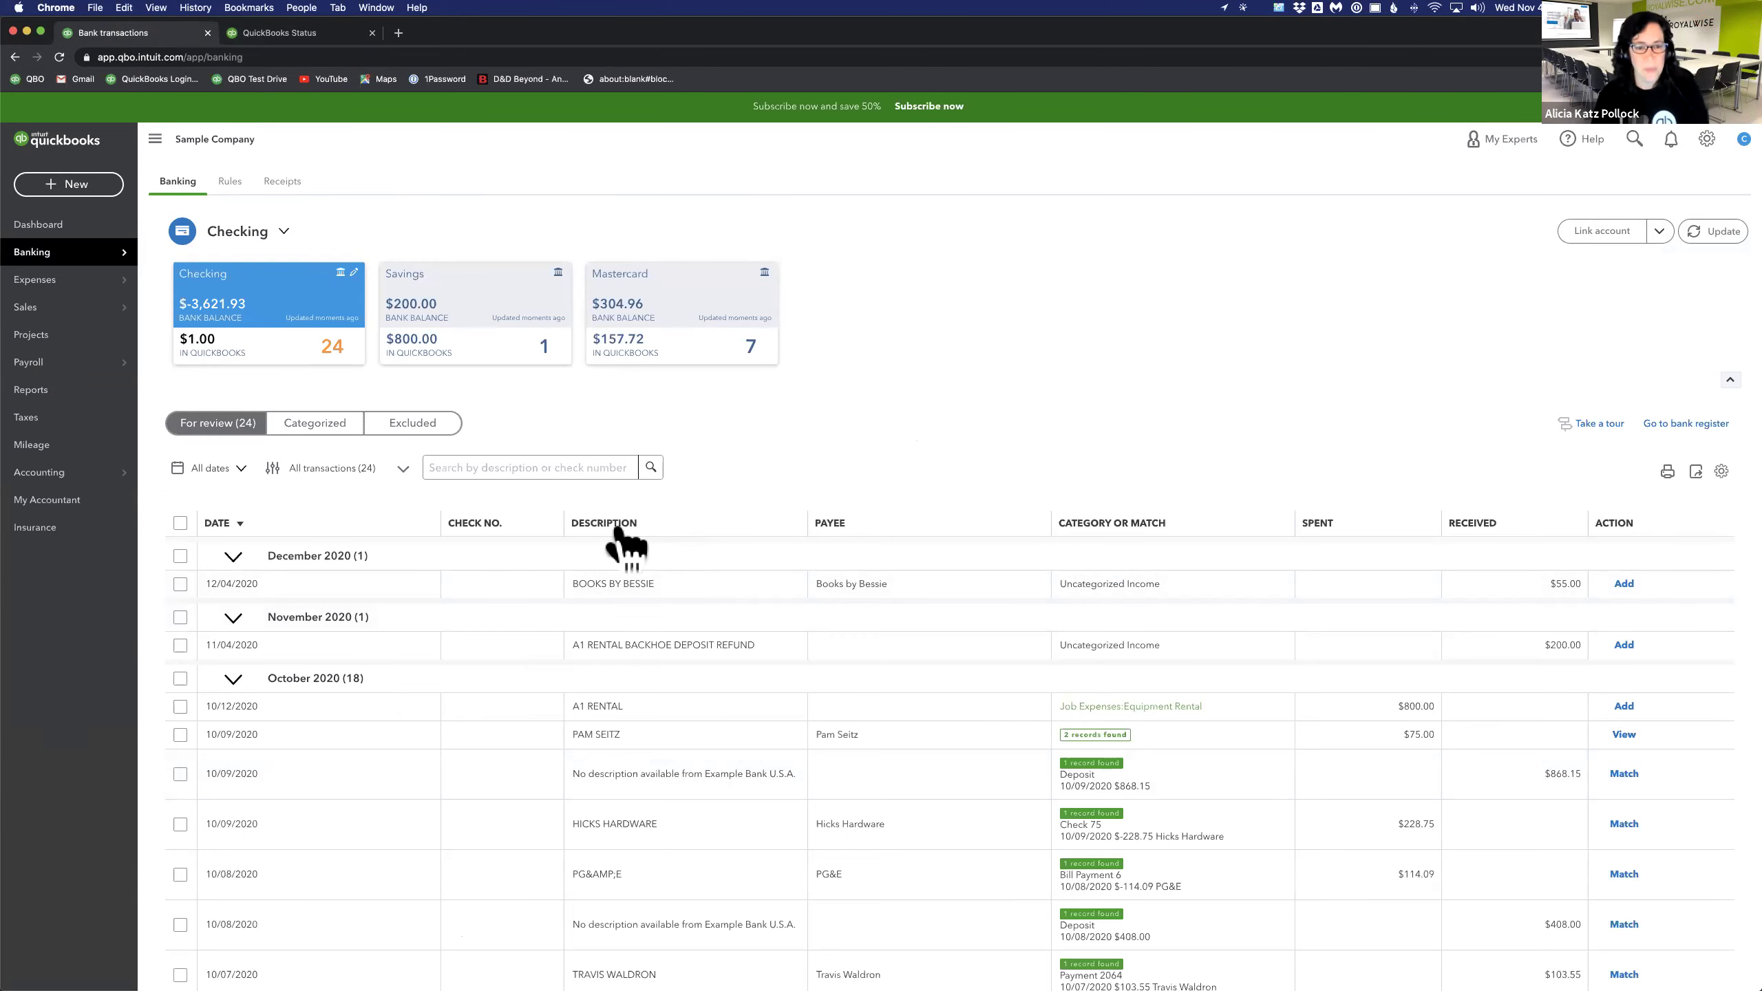
Step: Sort the review list by description and tick the two Hicks Hardware rows (09/21 and 10/09)
left_click(613, 525)
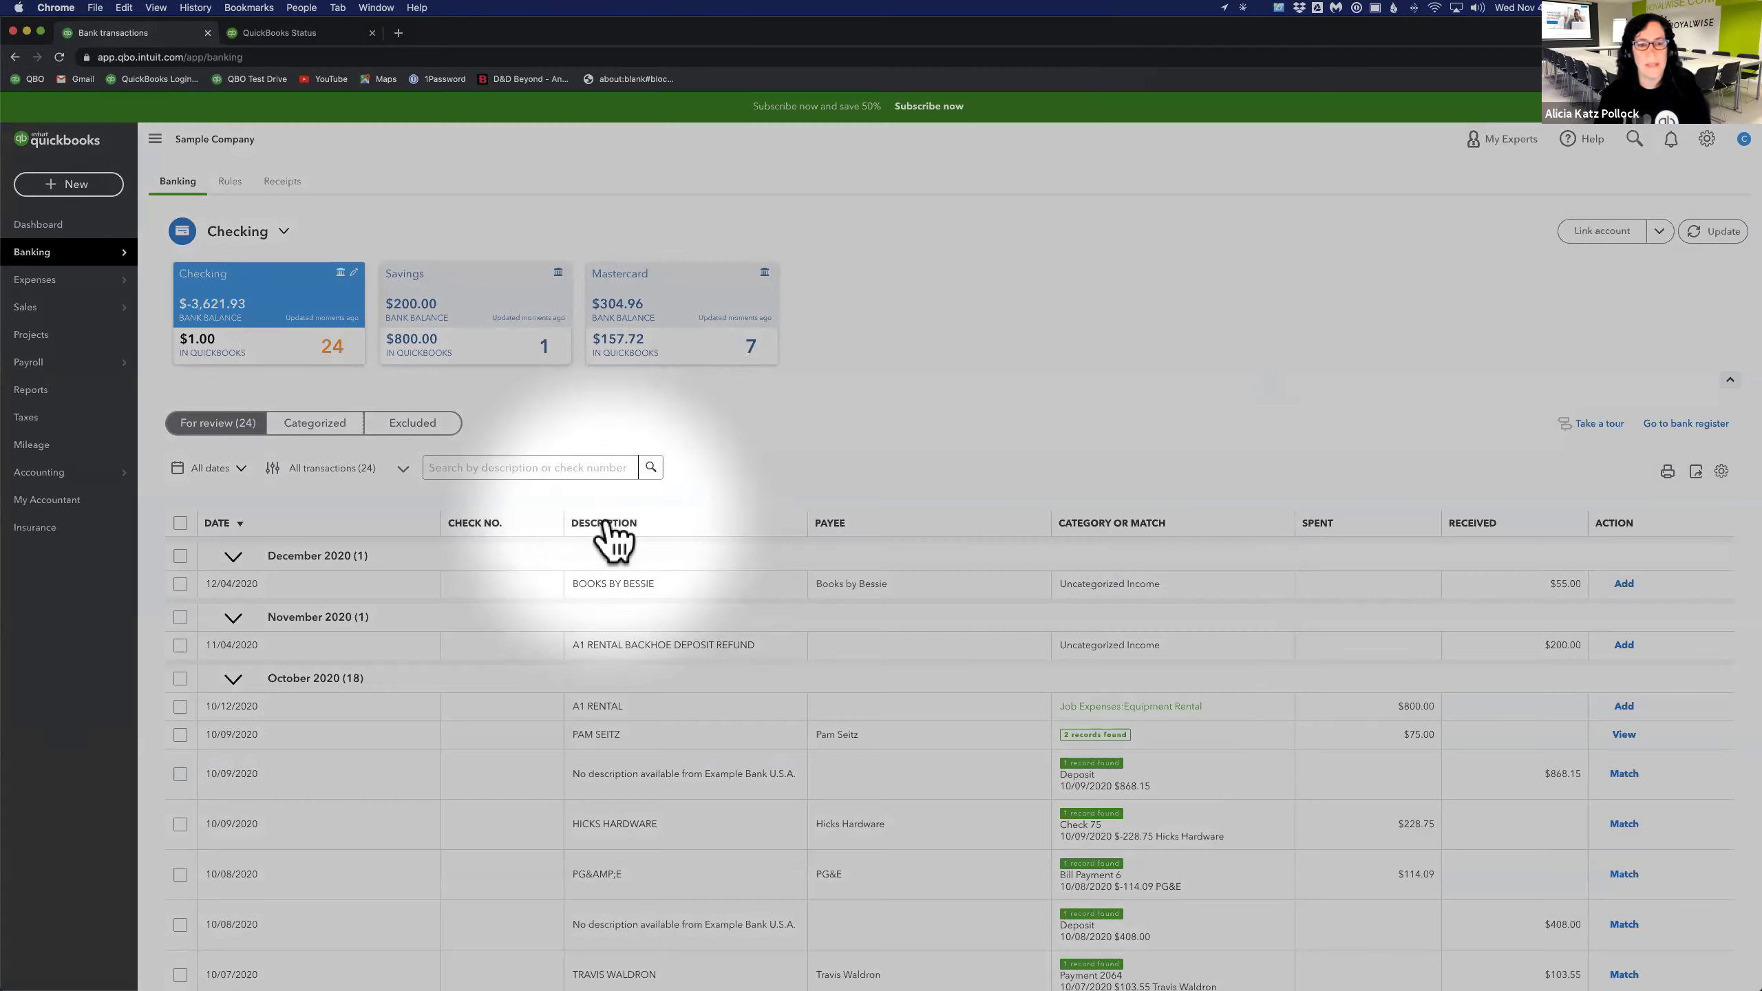
scroll(818, 826, "down", 3)
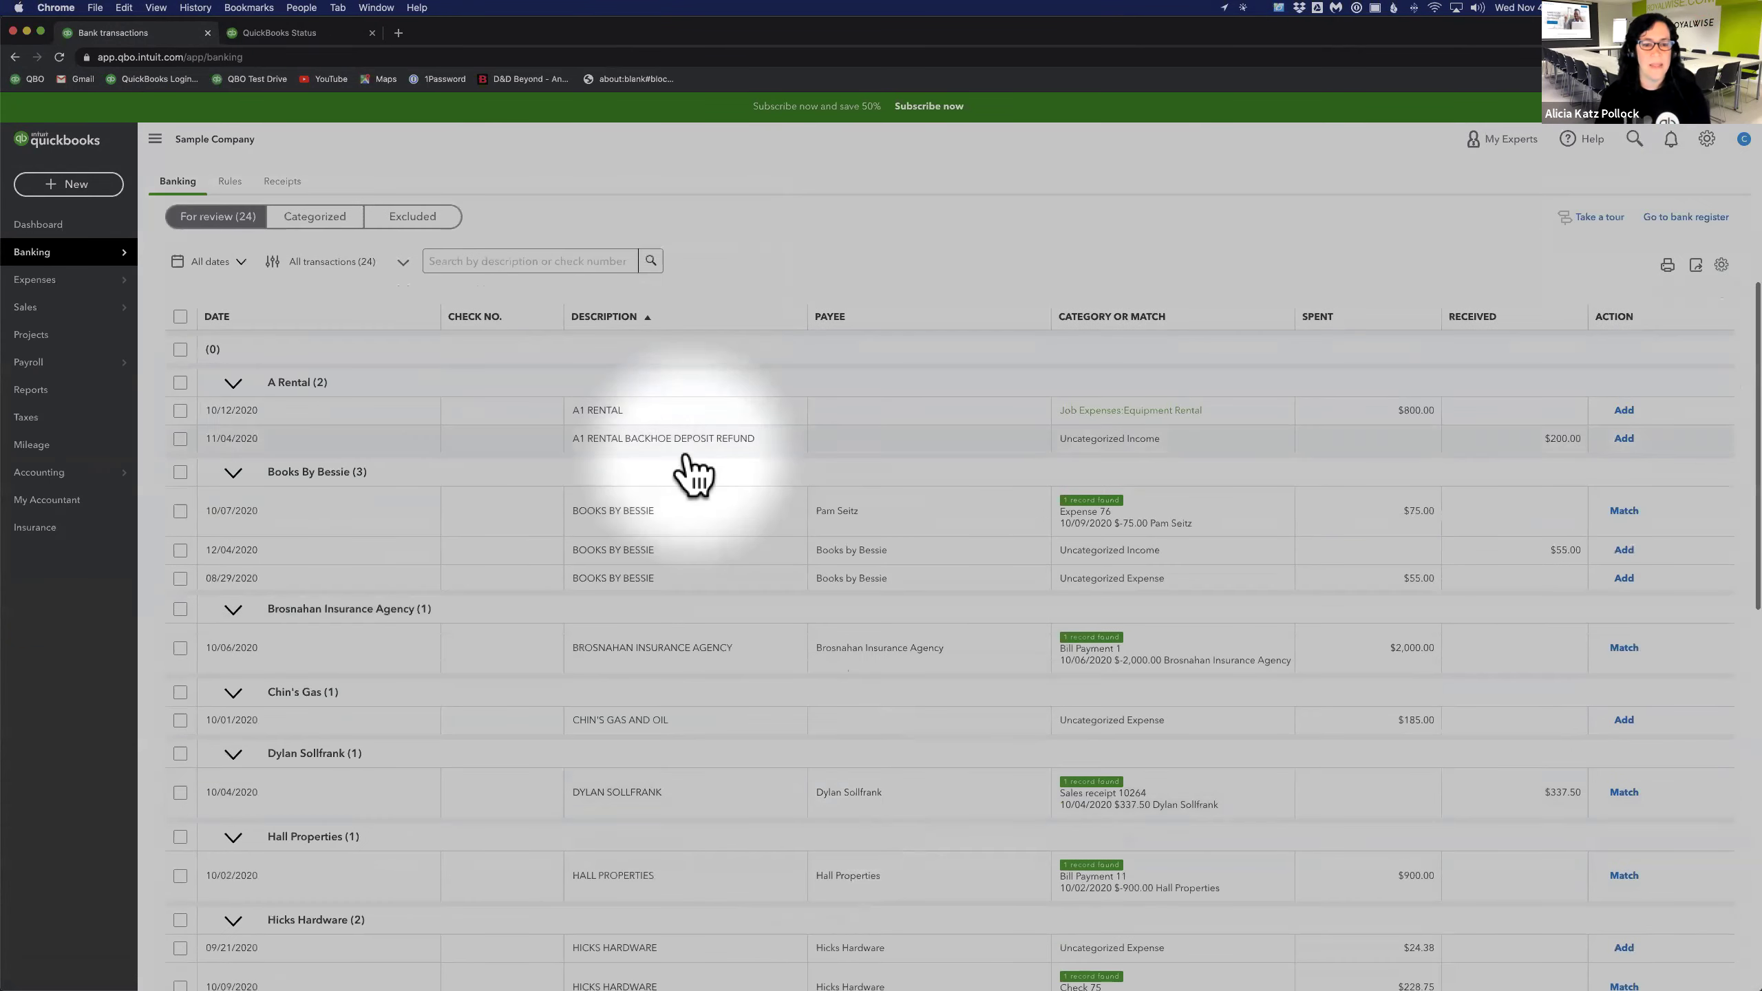
scroll(641, 598, "down", 2)
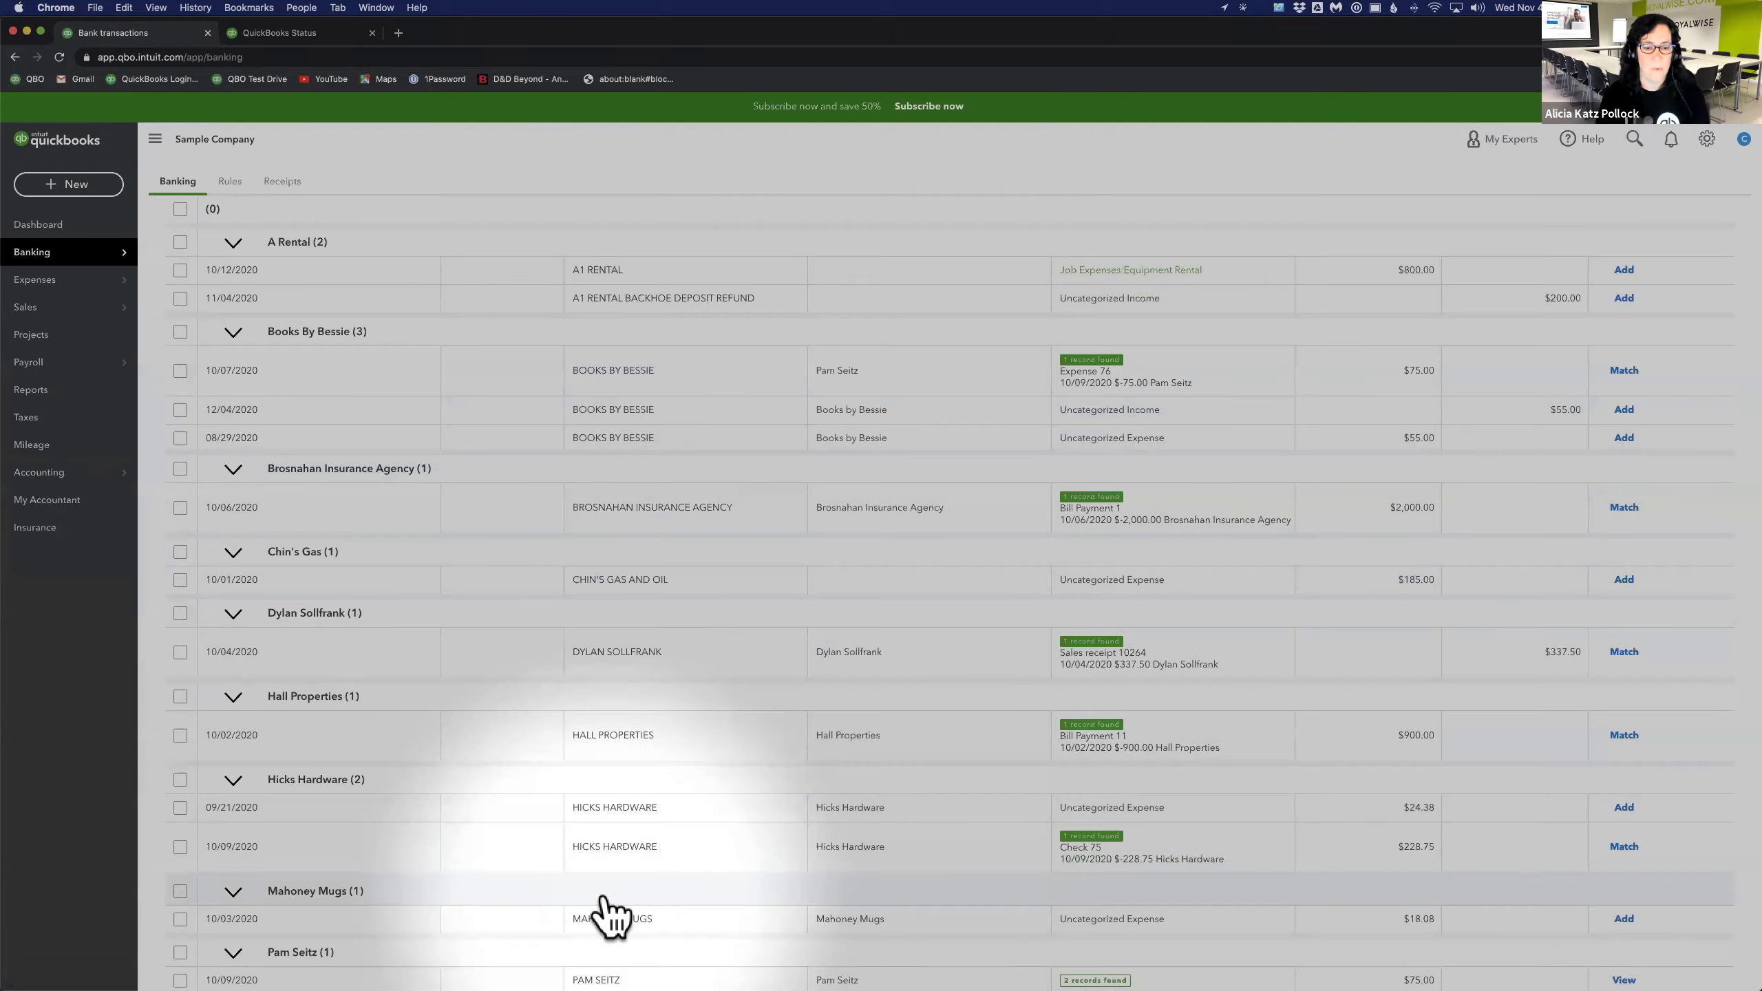
scroll(610, 915, "down", 2)
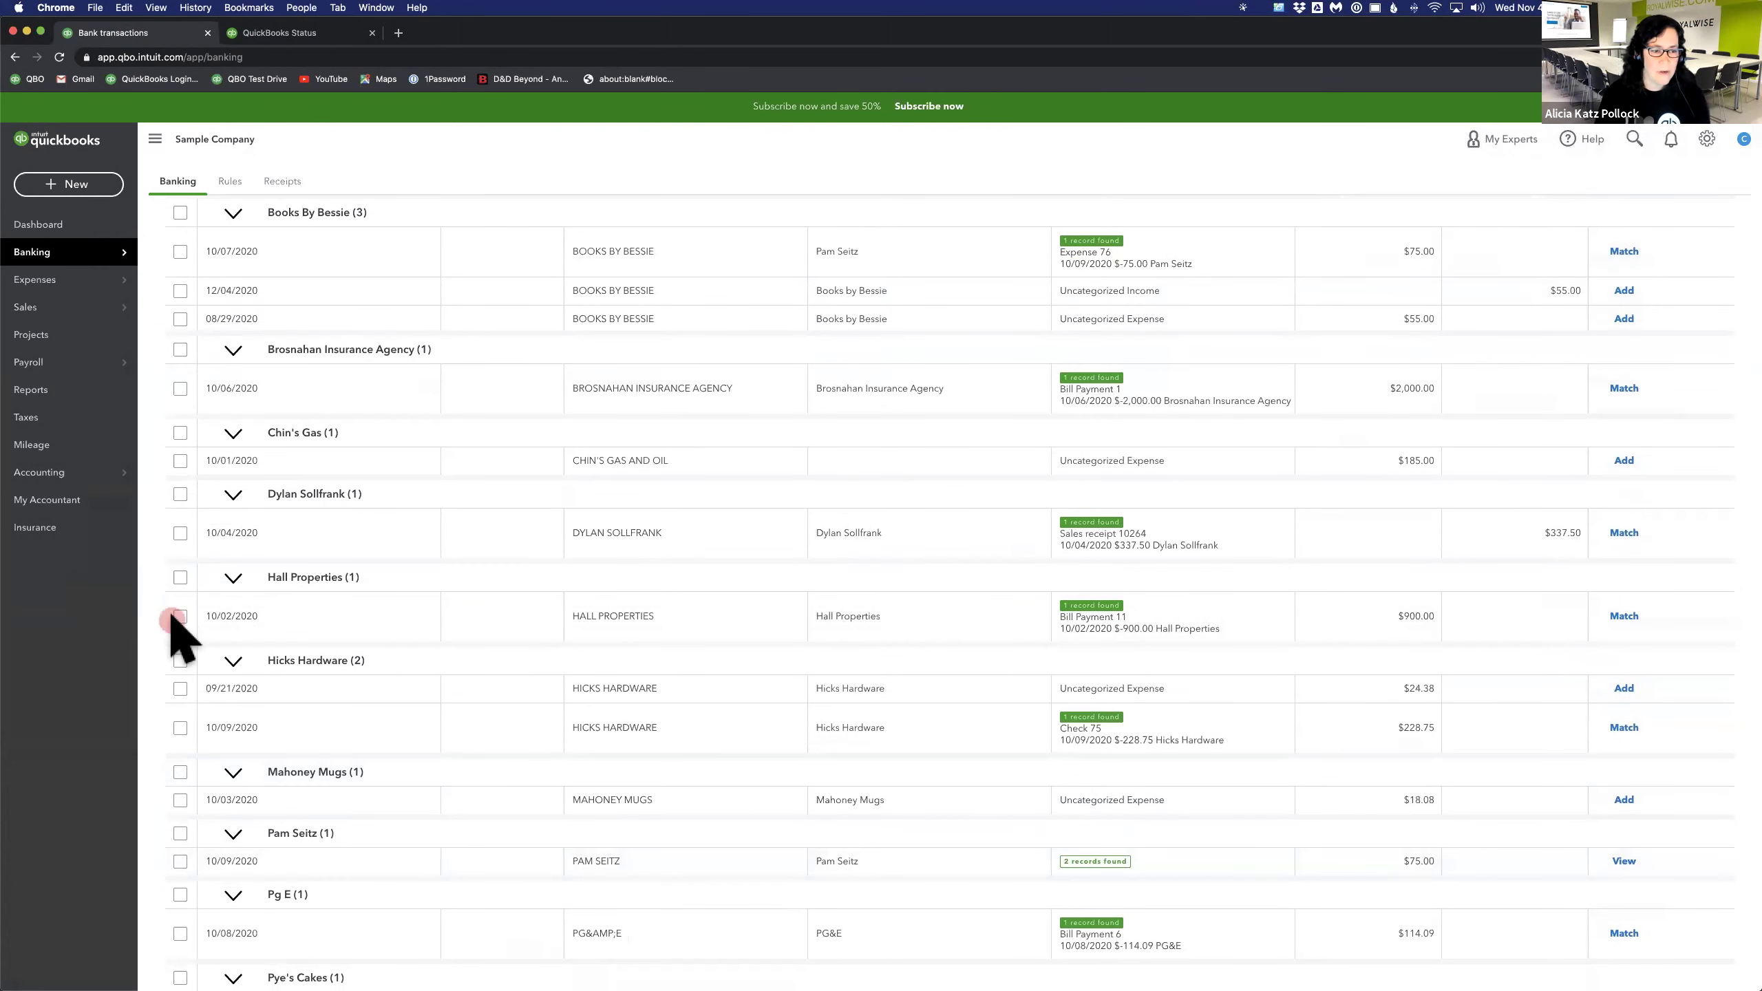
left_click(179, 615)
left_click(180, 687)
left_click(180, 615)
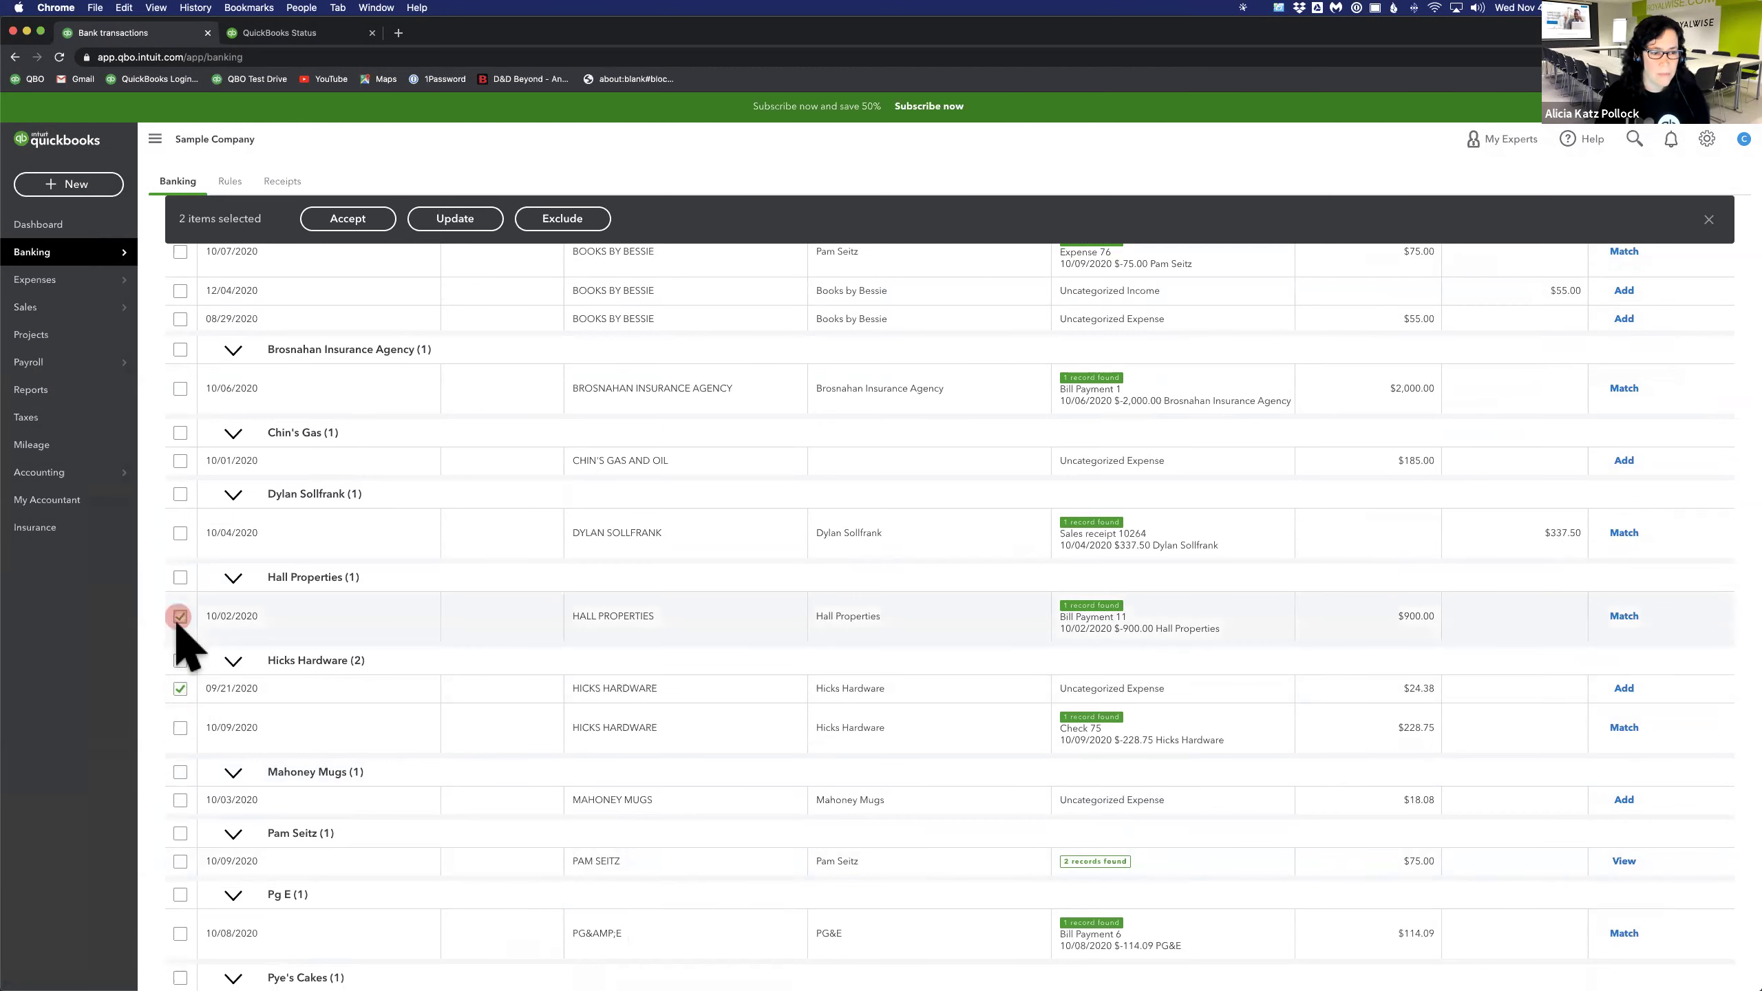
left_click(179, 727)
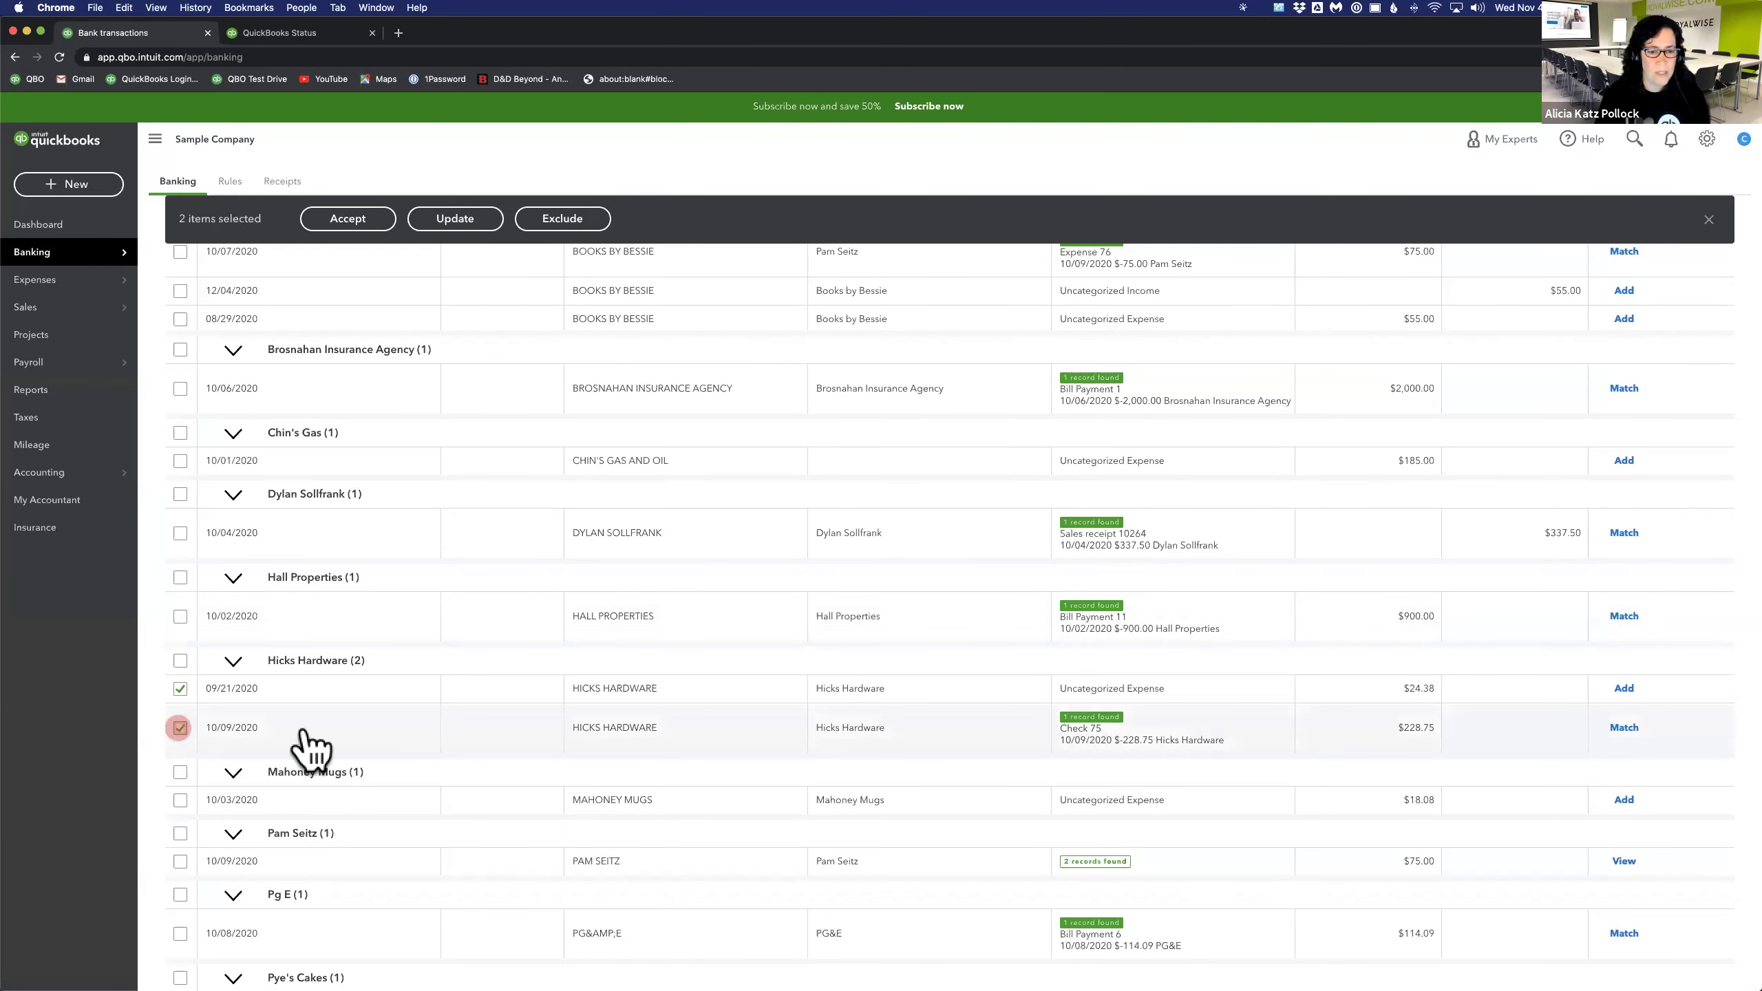
scroll(358, 492, "up", 7)
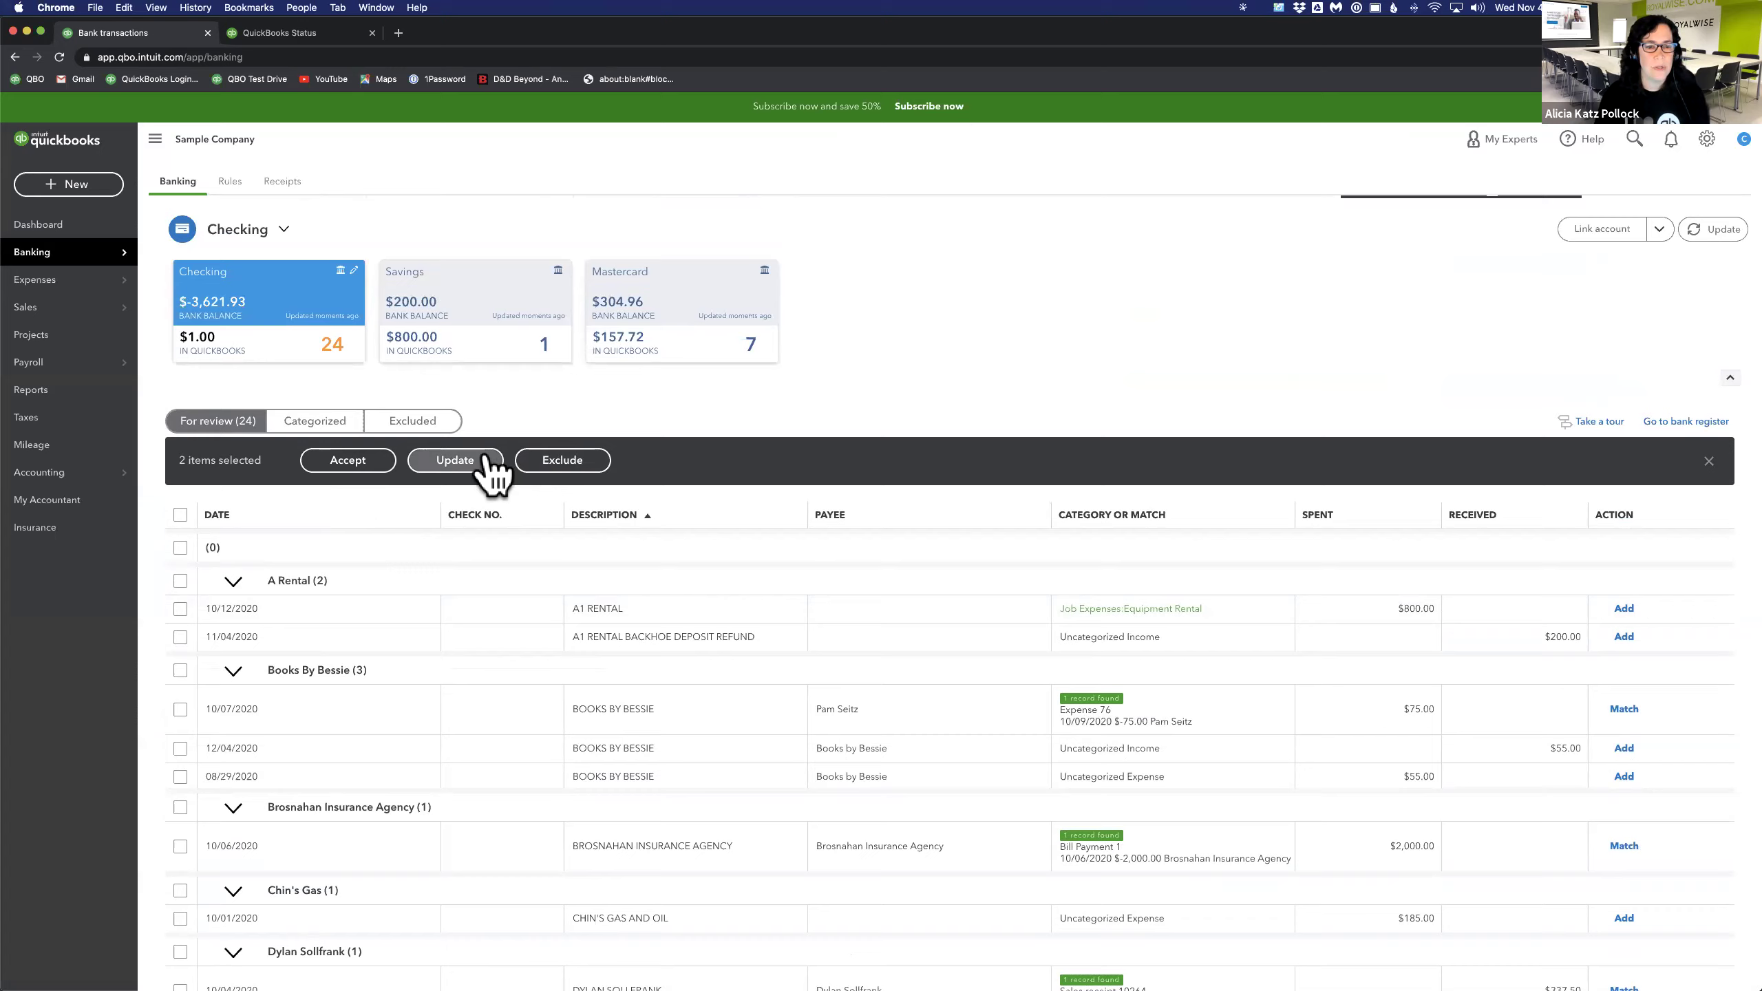
Step: Batch-update both rows as Expense, payee Hicks Hardware, category Job Materials, and accept them
left_click(459, 465)
left_click(818, 485)
left_click(808, 512)
left_click(790, 555)
type("Hicks Hardware")
left_click(794, 607)
left_click(914, 561)
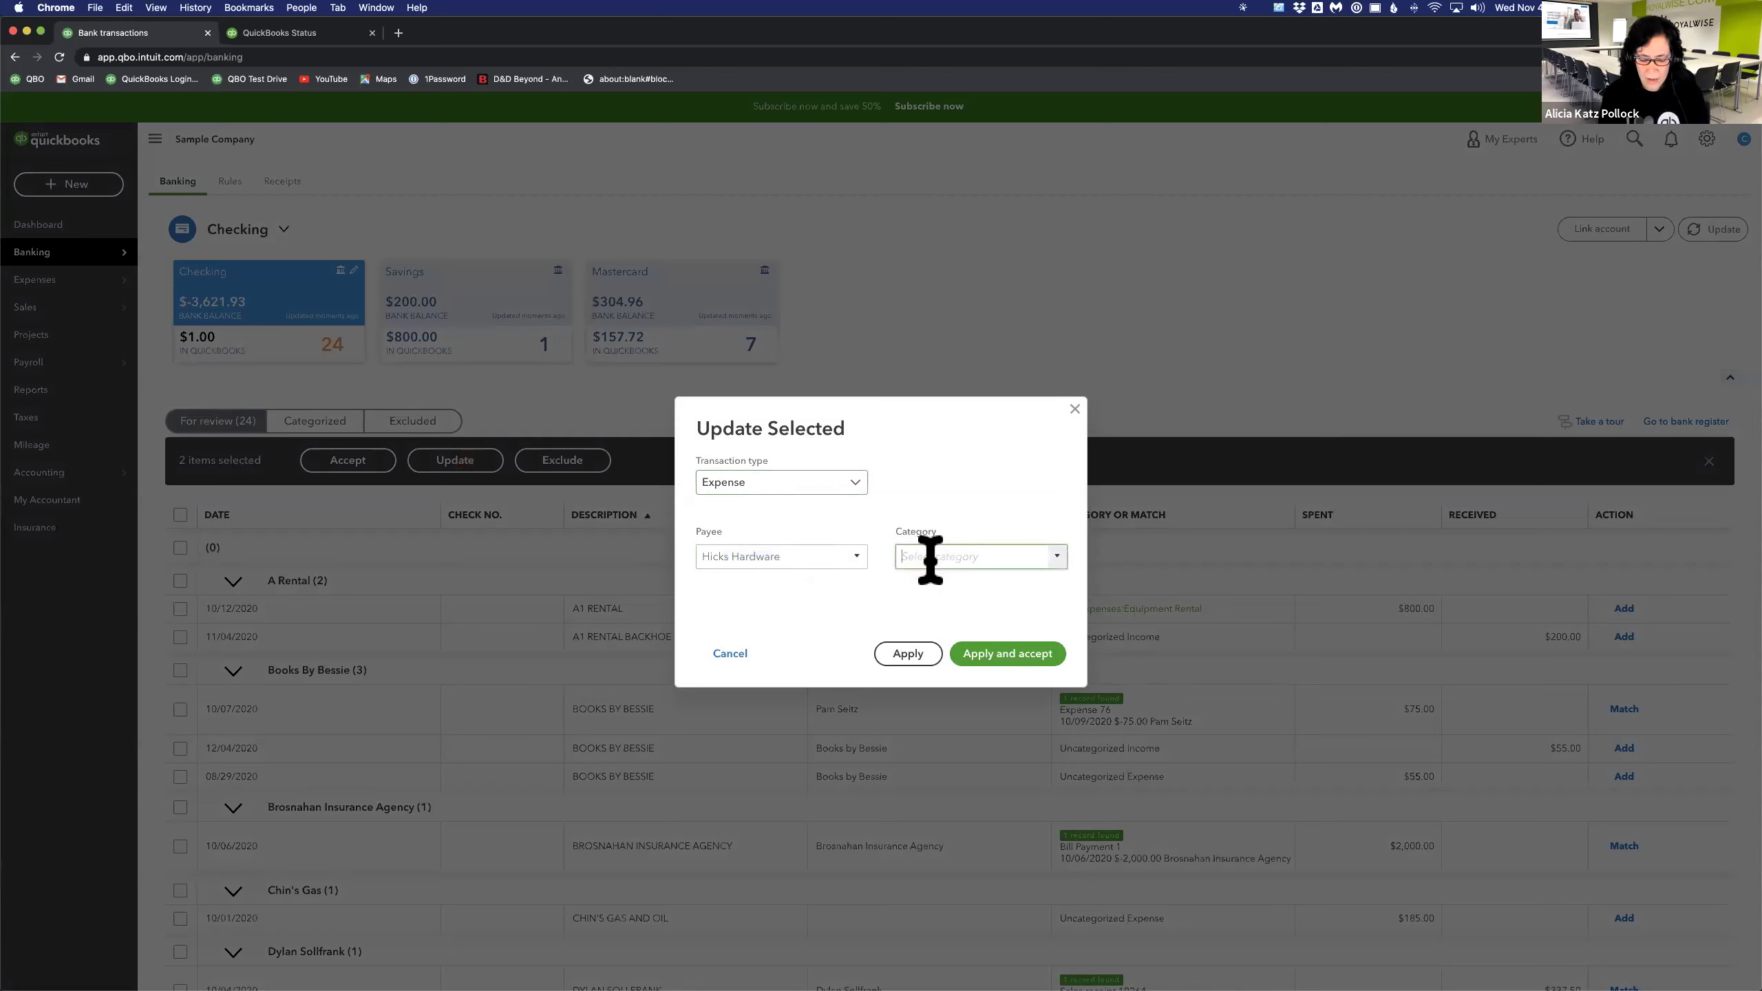
type("job")
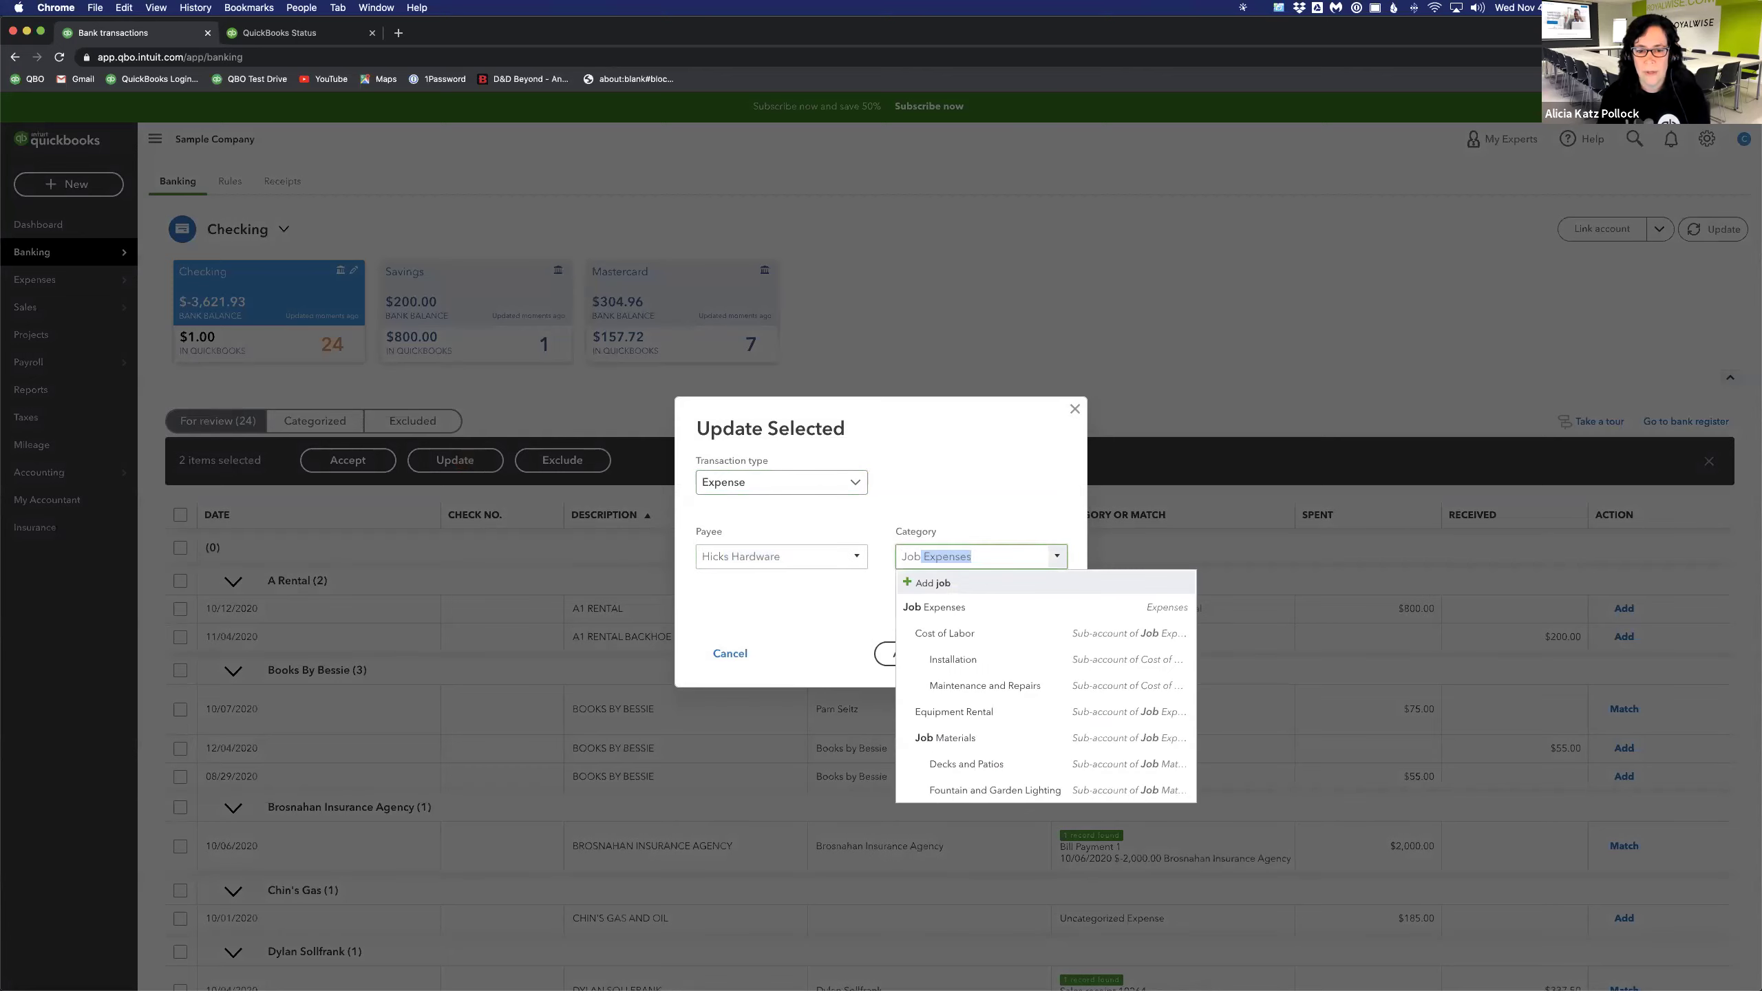
left_click(978, 739)
left_click(1032, 653)
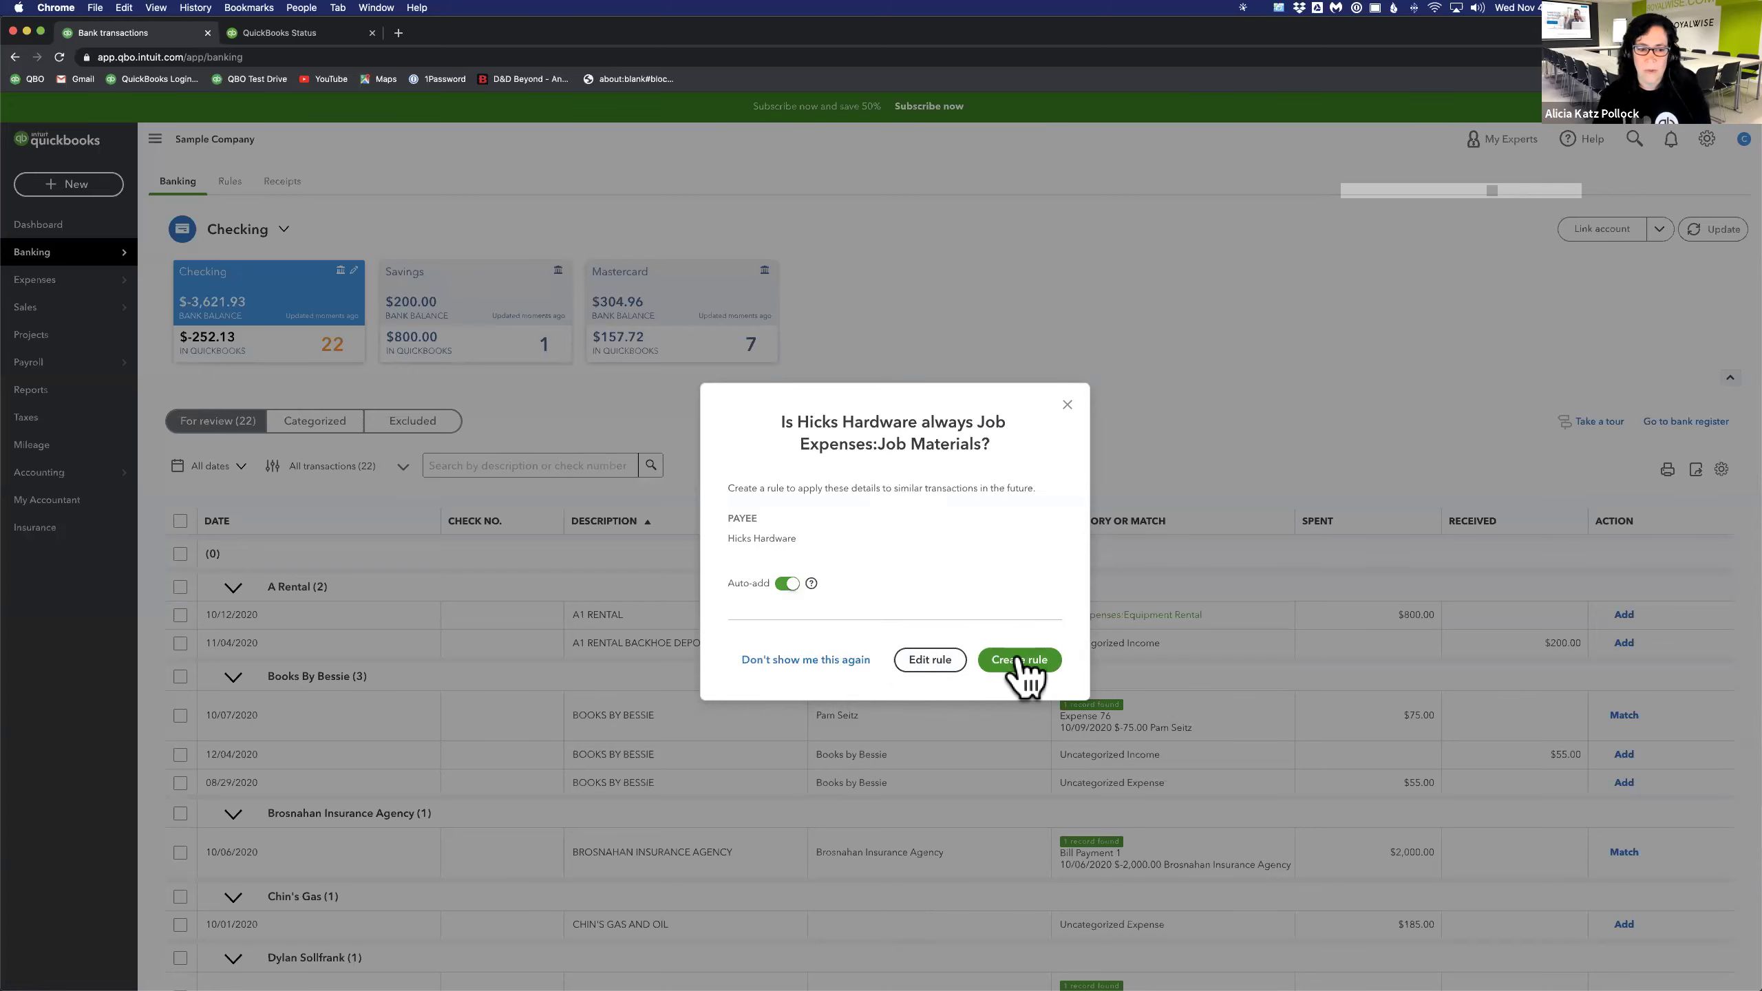
Step: Create a rule for future Hicks Hardware transactions
left_click(1017, 660)
scroll(720, 595, "down", 3)
scroll(721, 600, "down", 2)
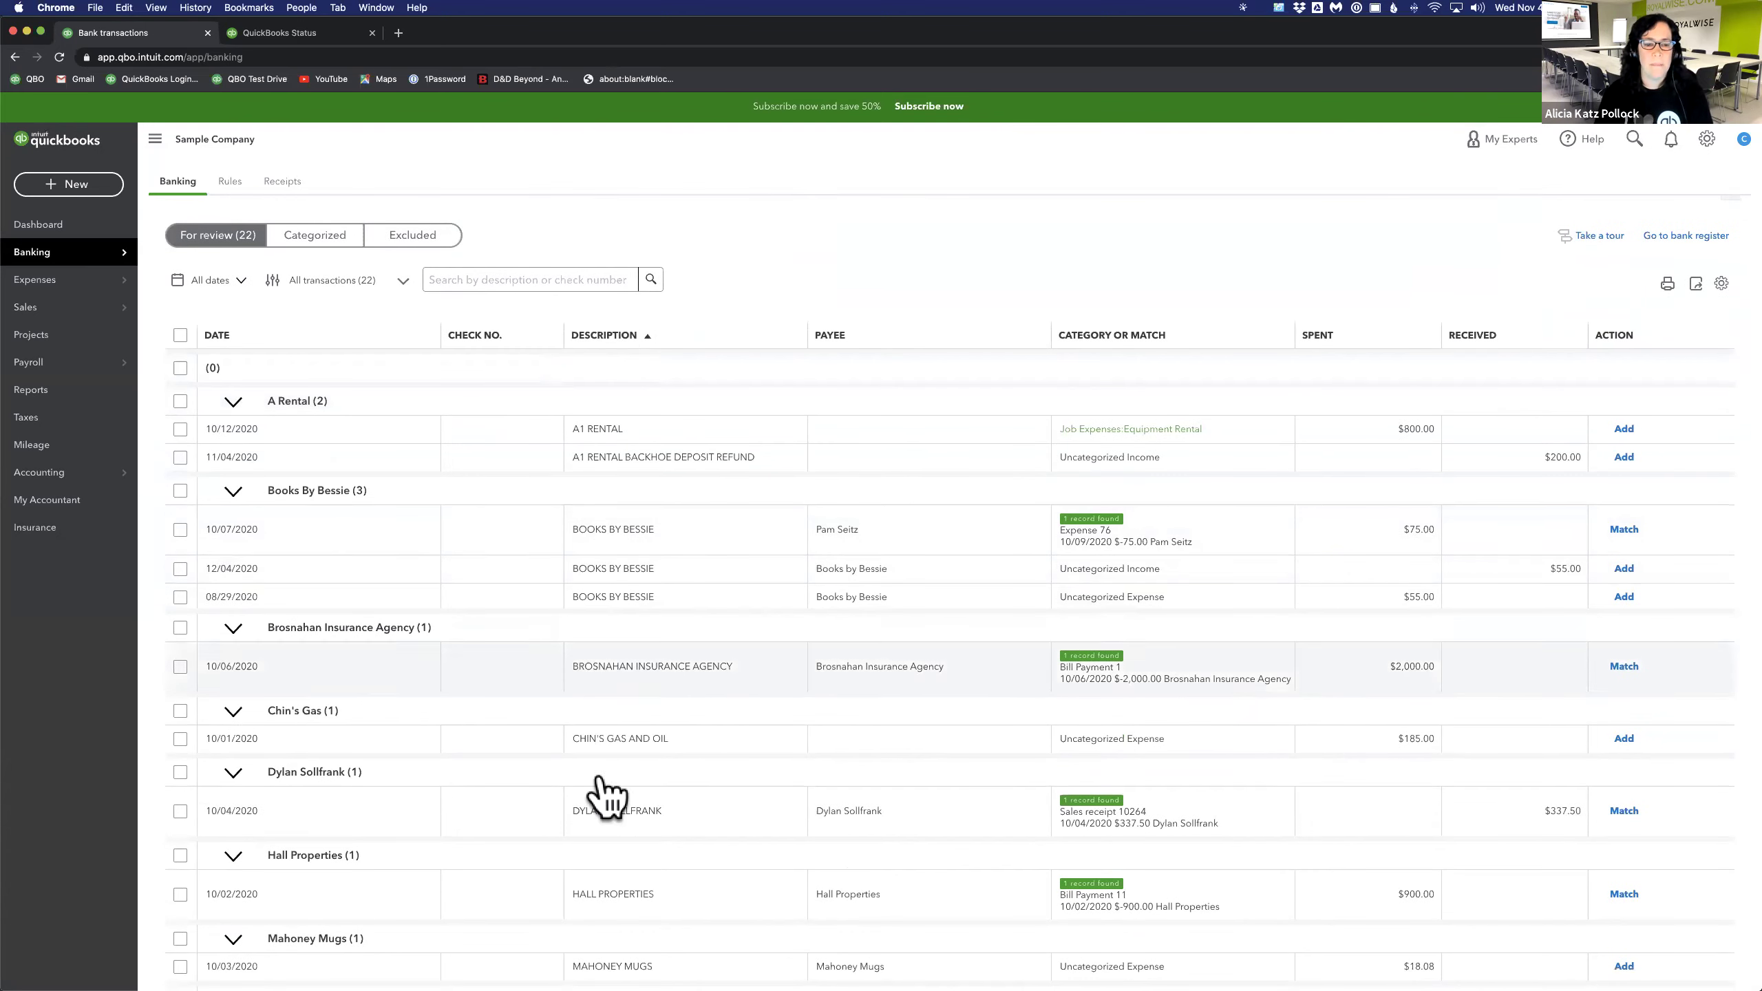
scroll(598, 846, "down", 3)
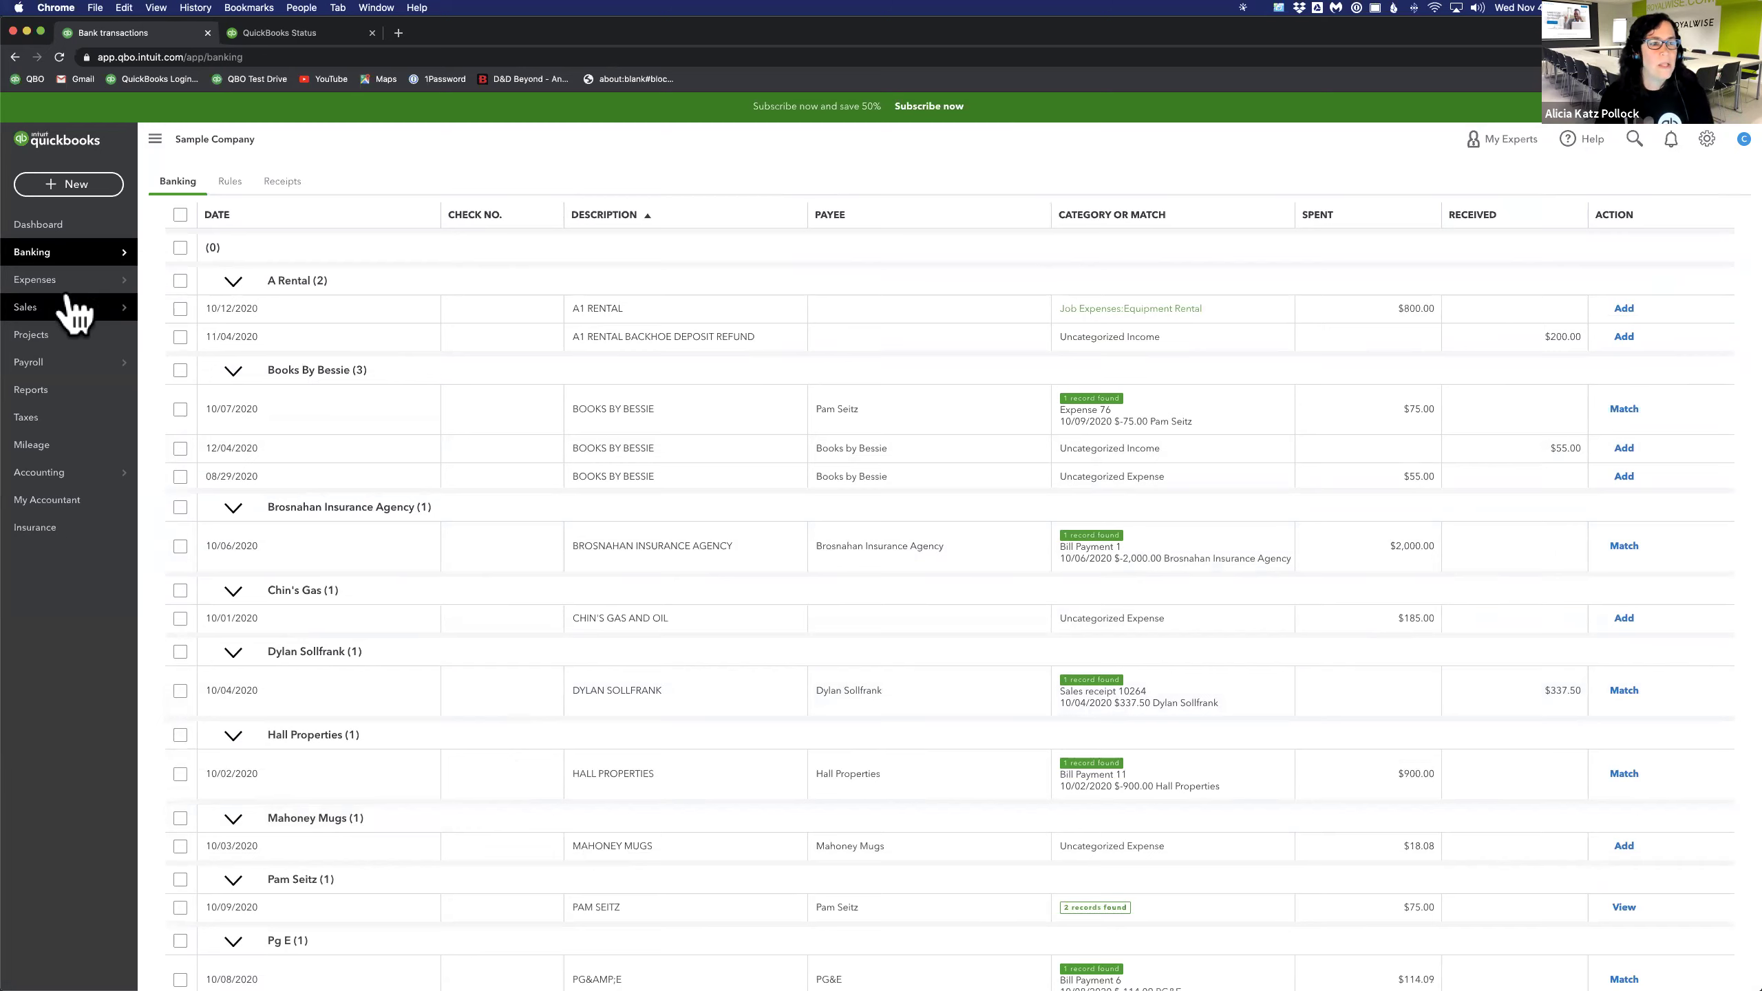
scroll(471, 545, "up", 8)
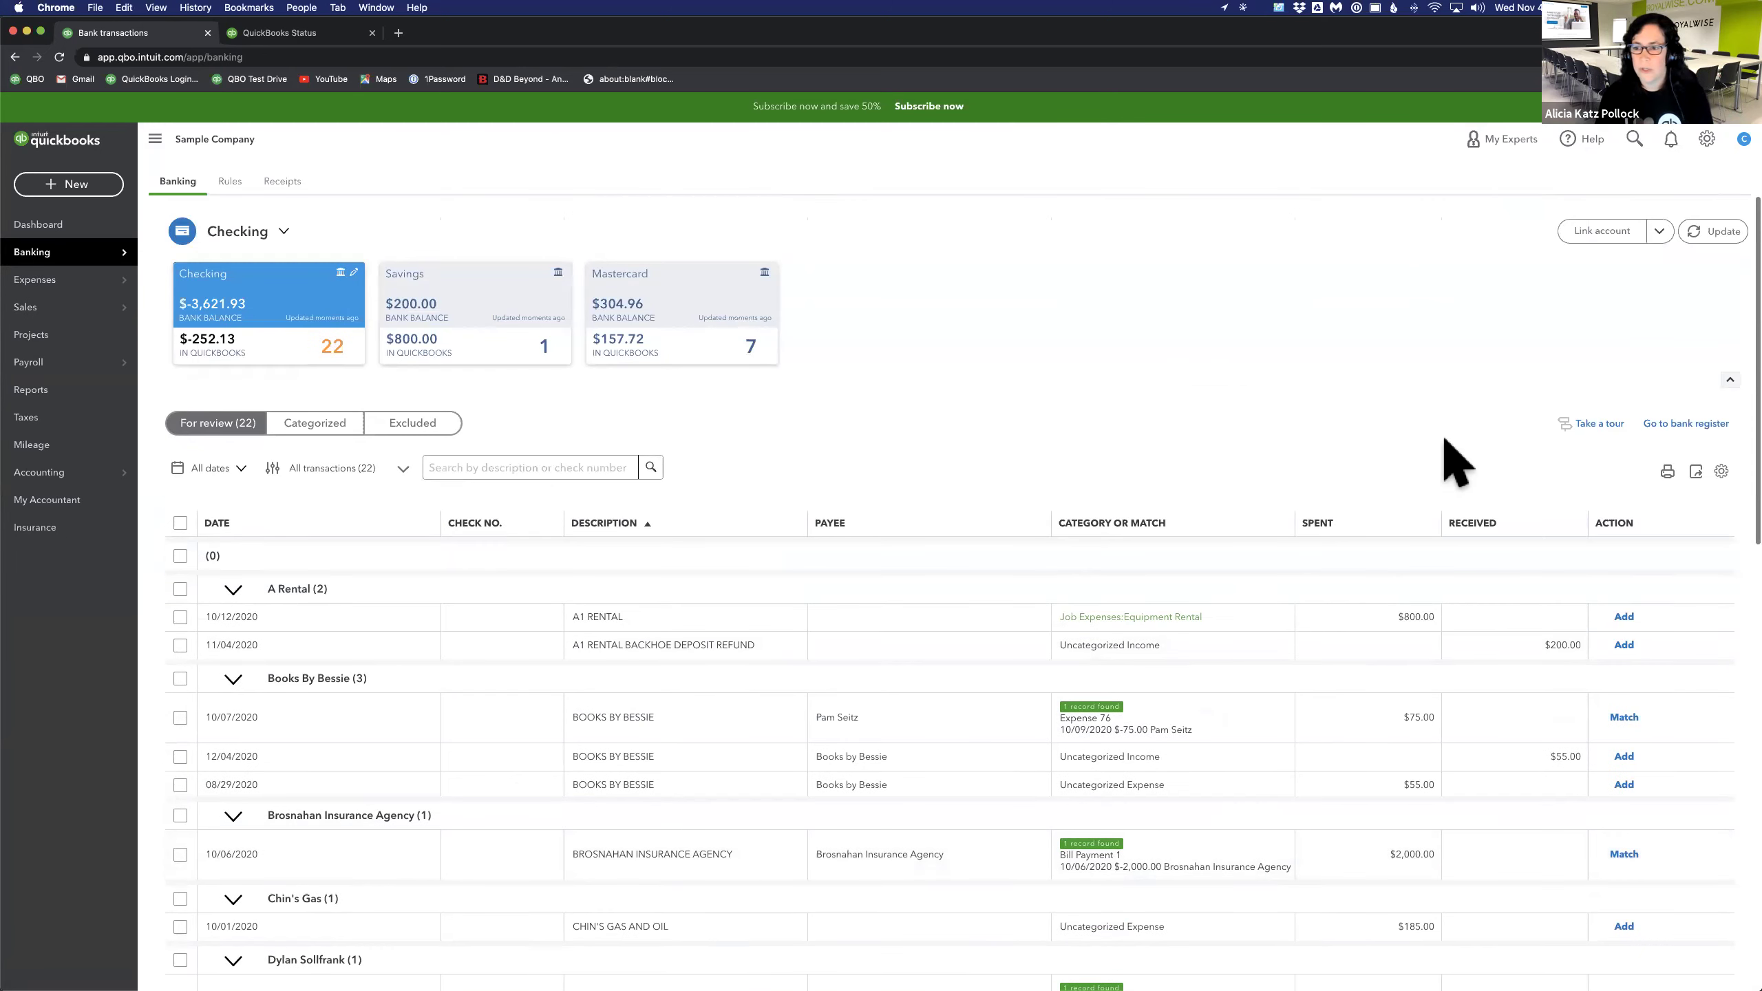
Step: Open the Checking bank register, sort it by payment then by type, and show the filter options
left_click(1681, 423)
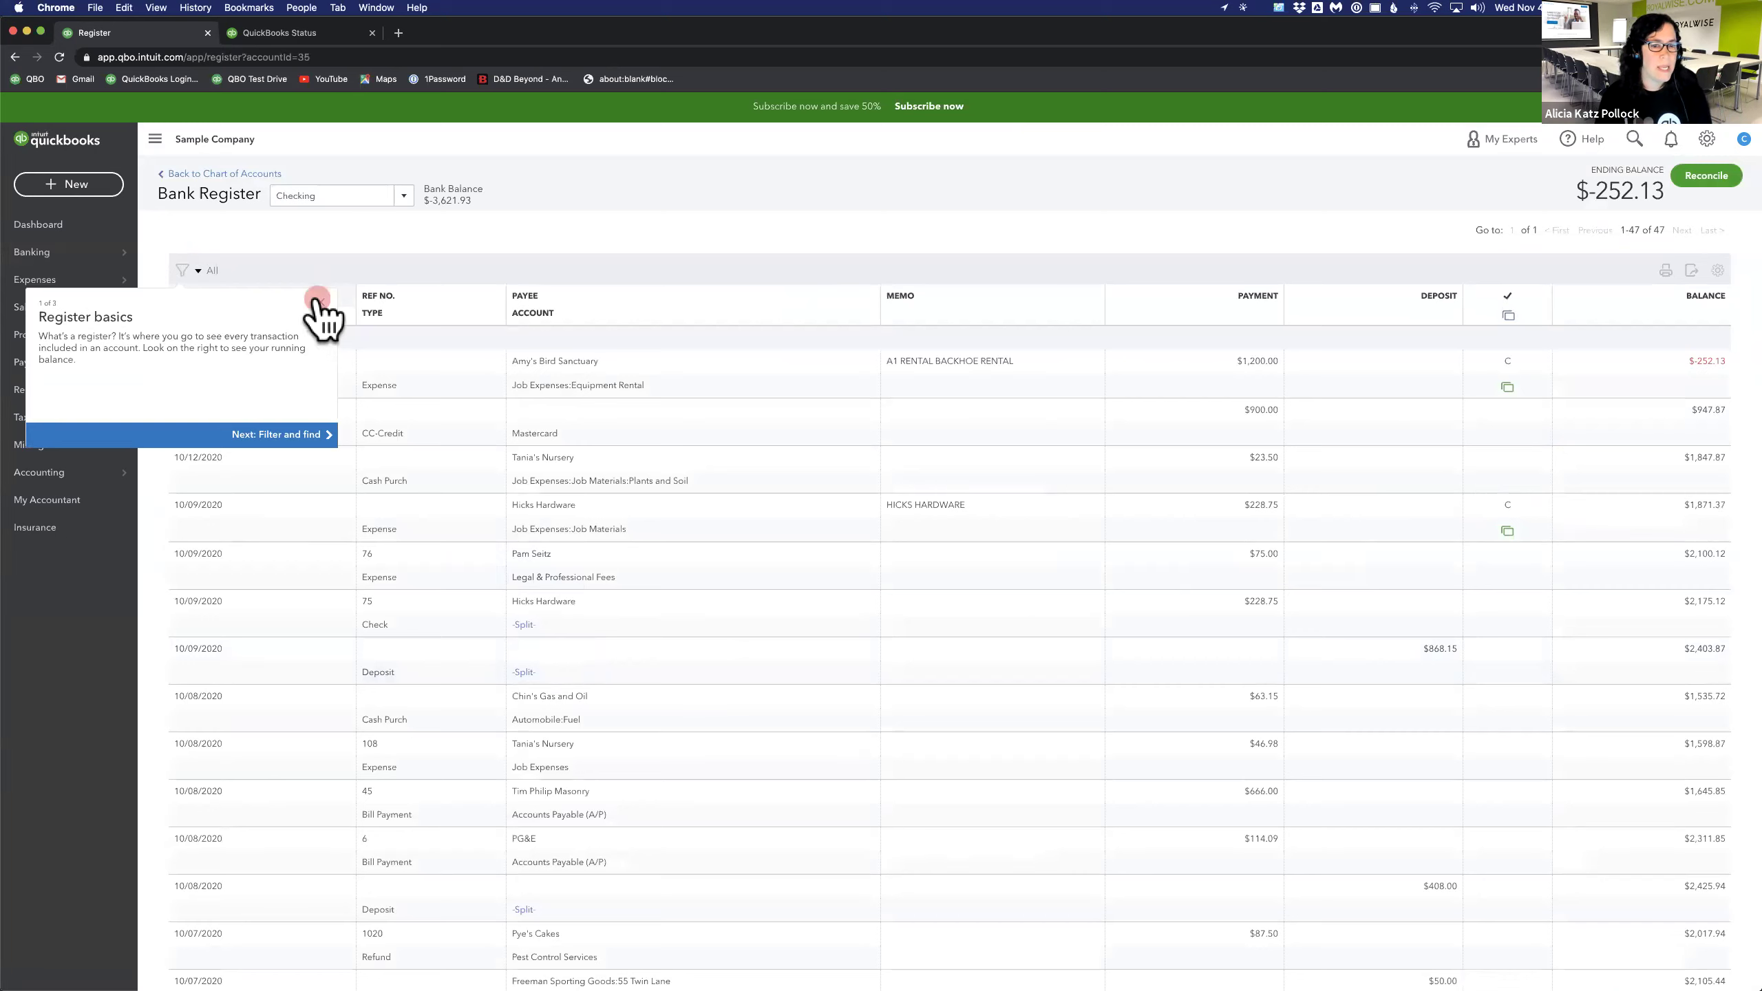
left_click(321, 302)
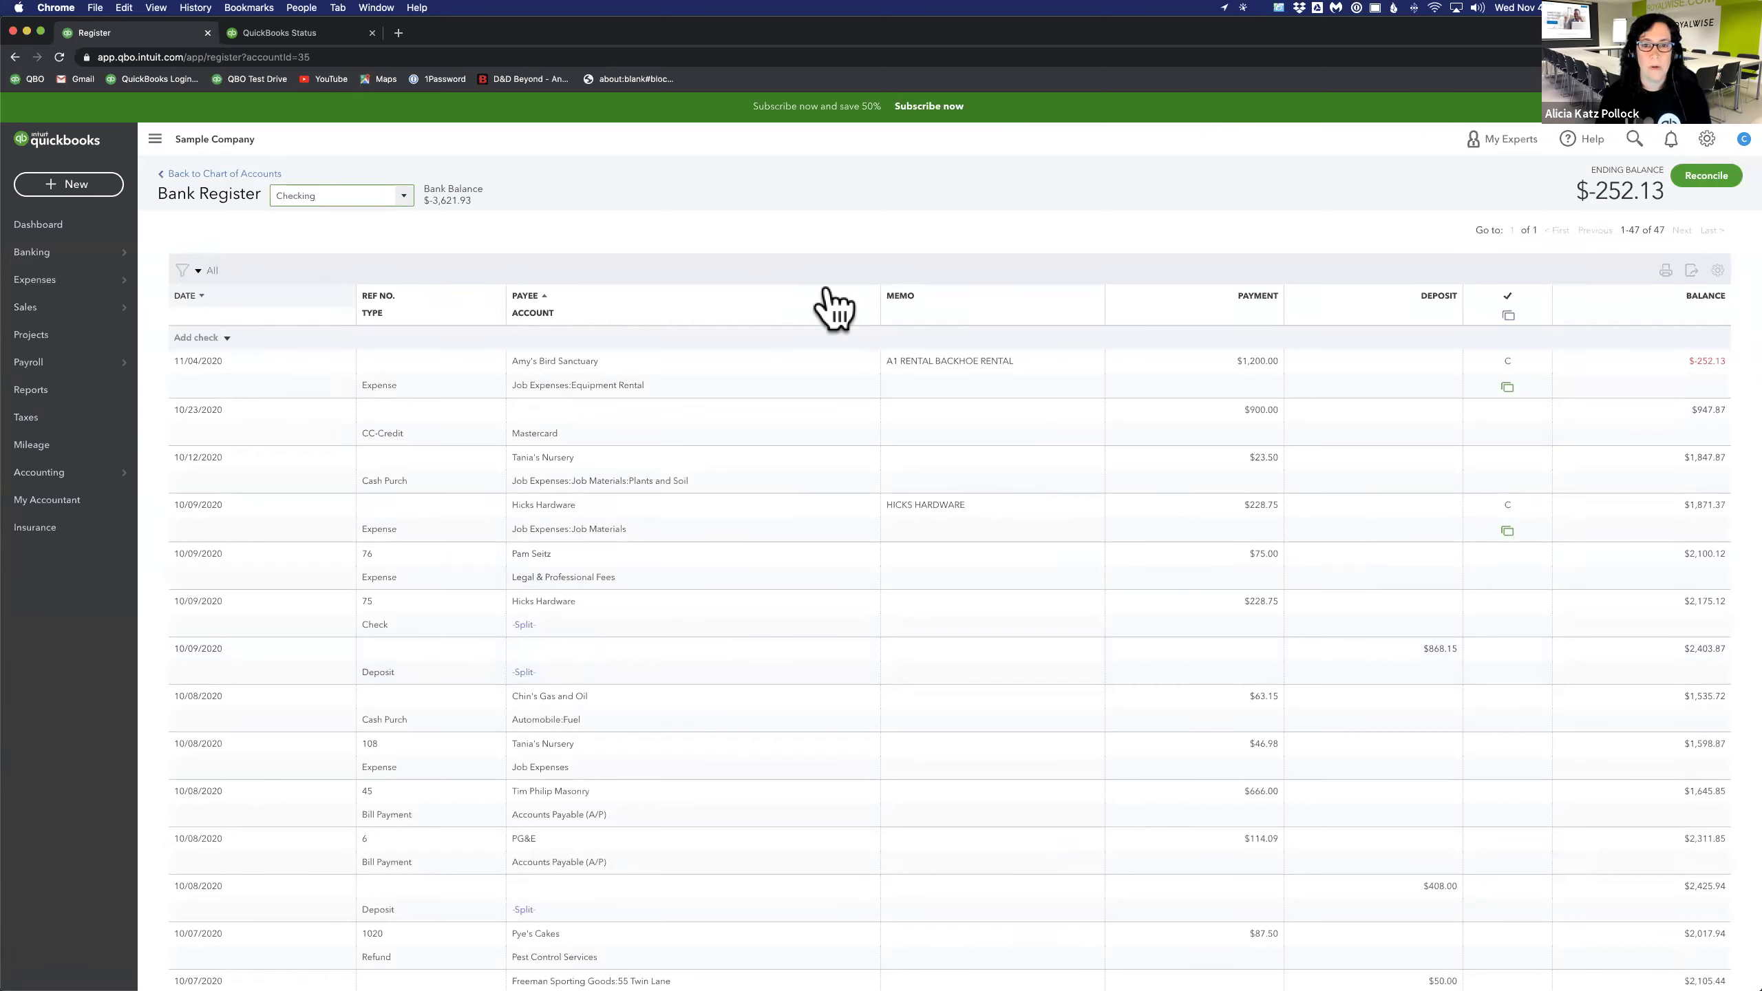
left_click(1246, 299)
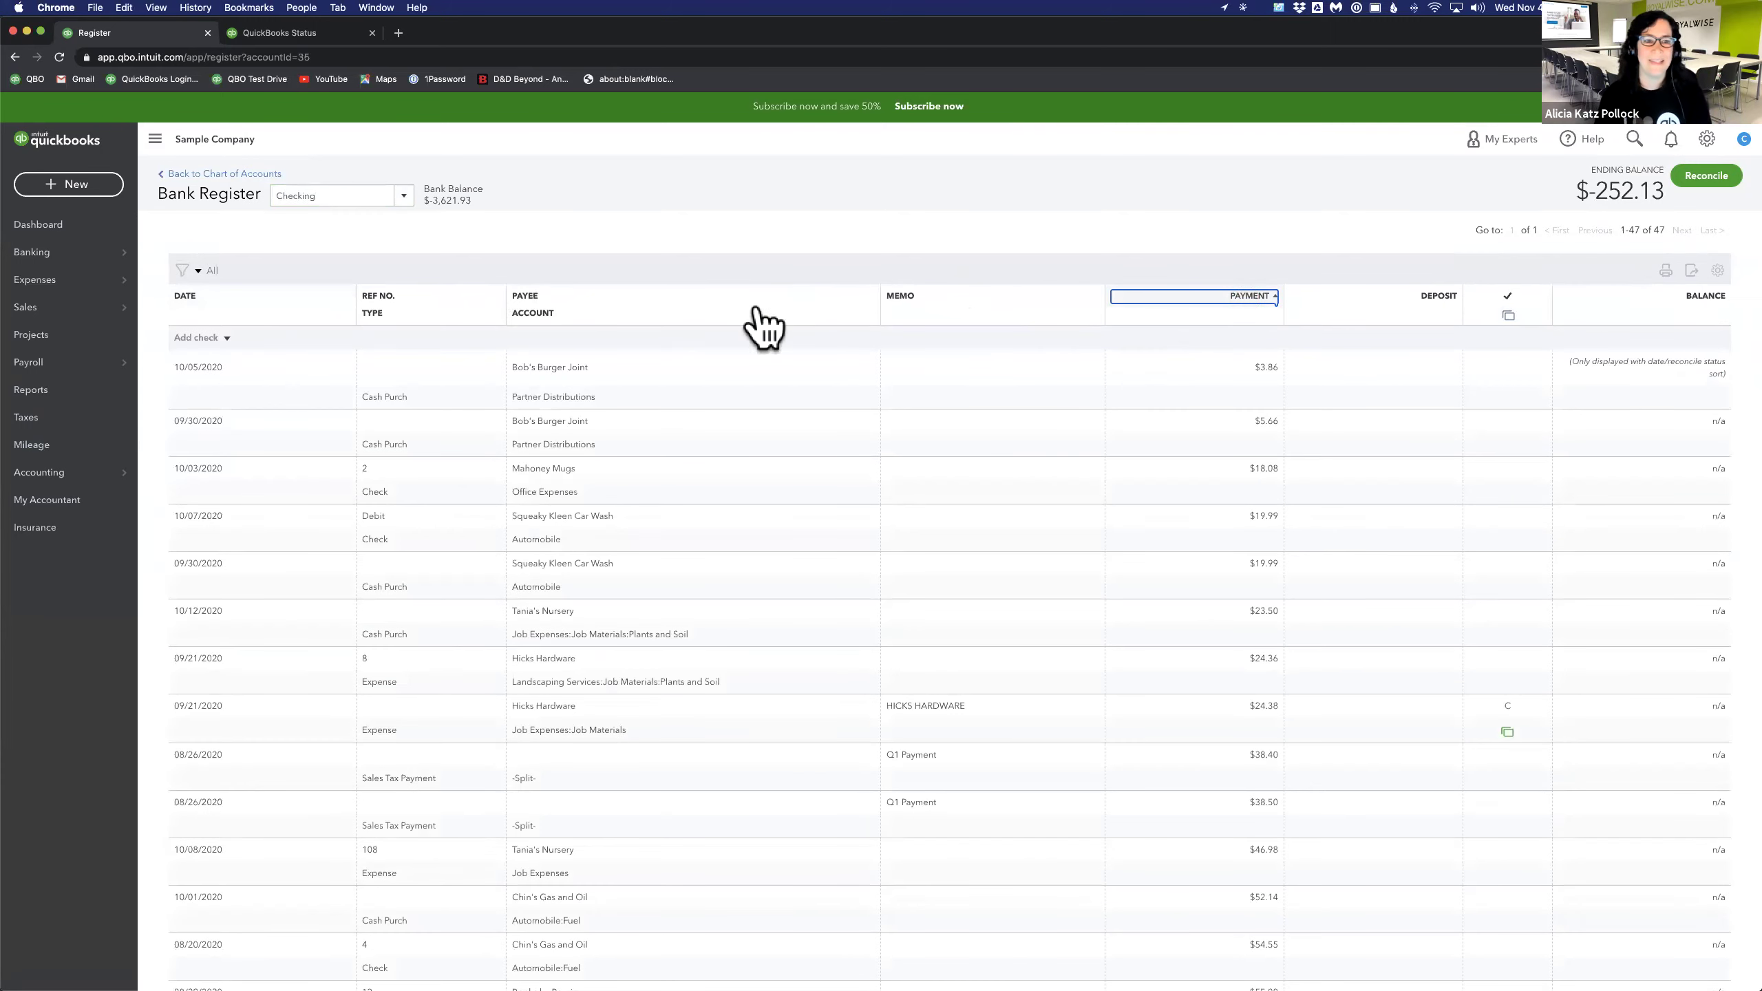
left_click(374, 312)
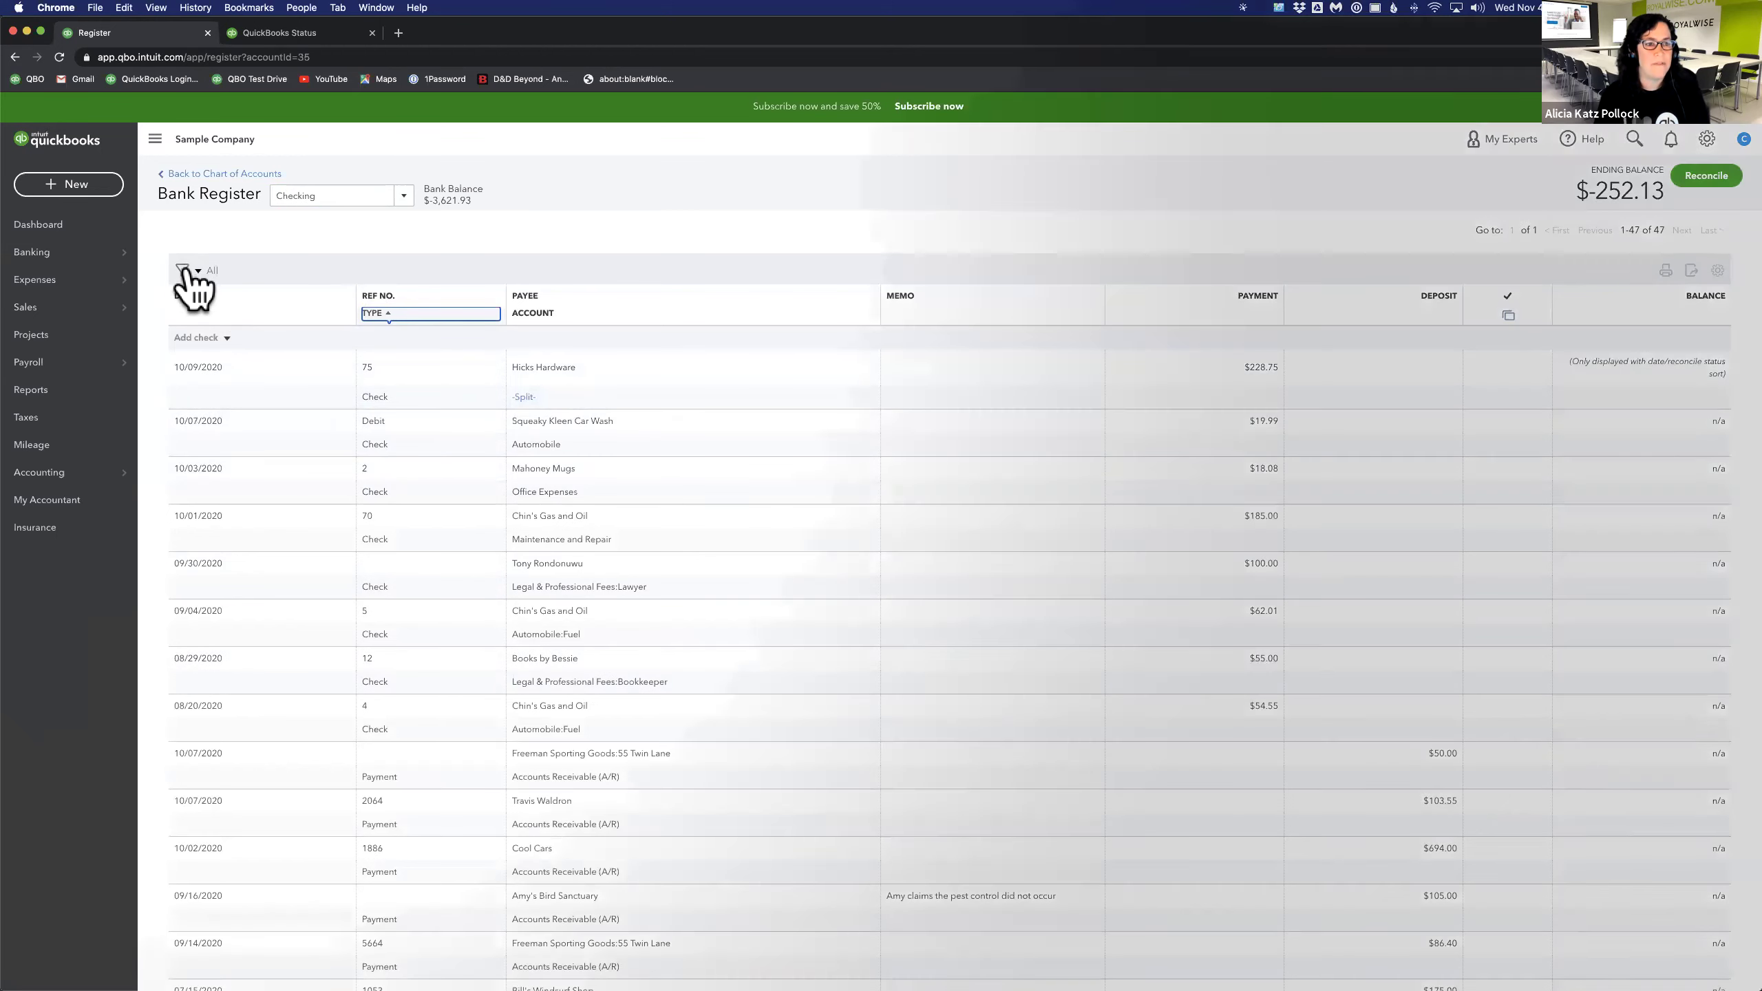
left_click(183, 270)
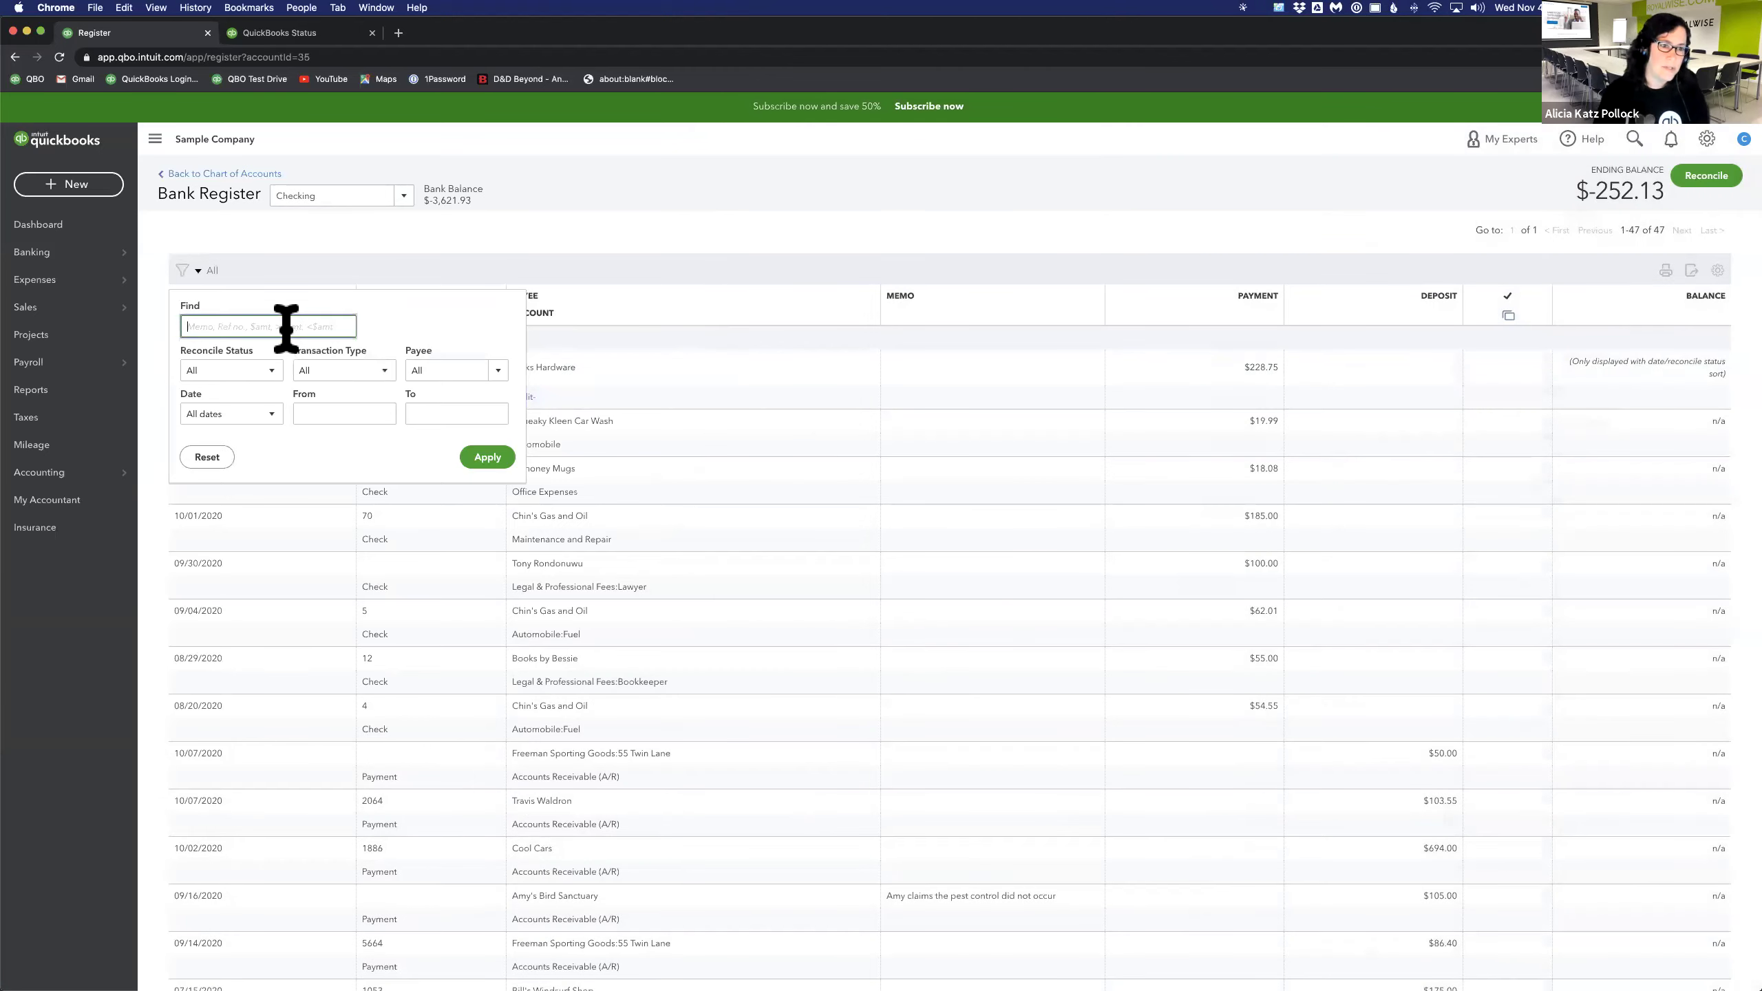
Step: Filter the register to No Status reconcile status, then clear the filter to view all
left_click(270, 373)
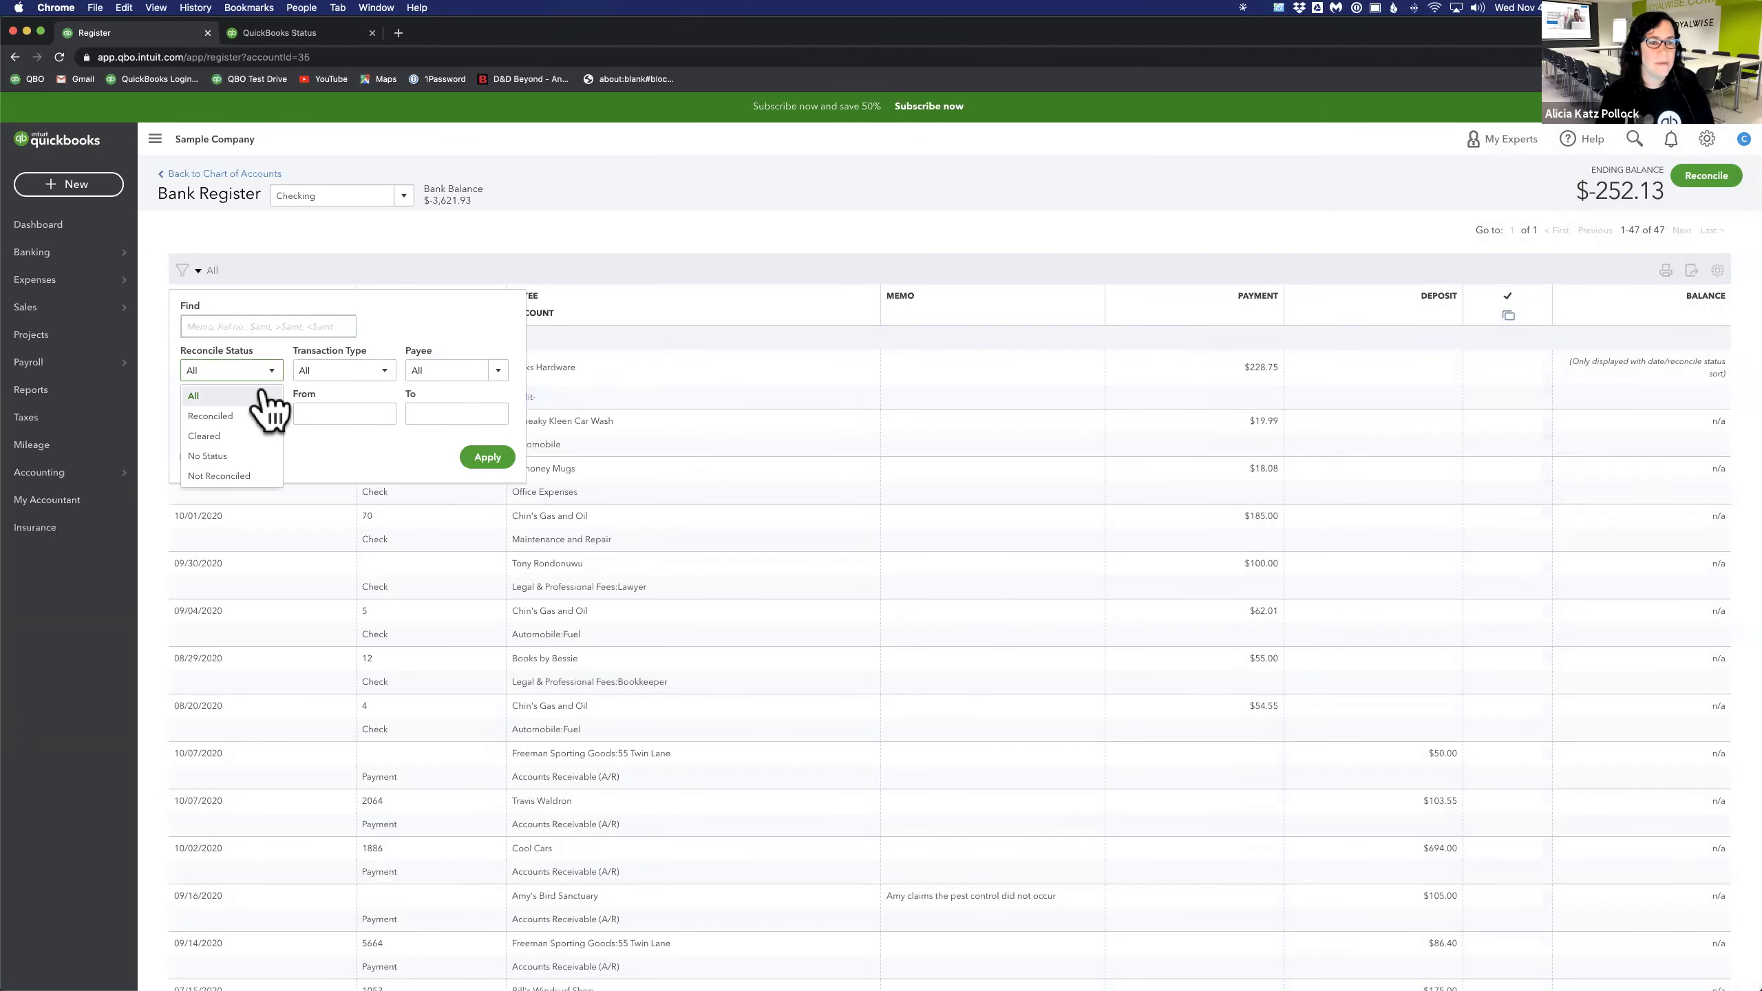
left_click(239, 458)
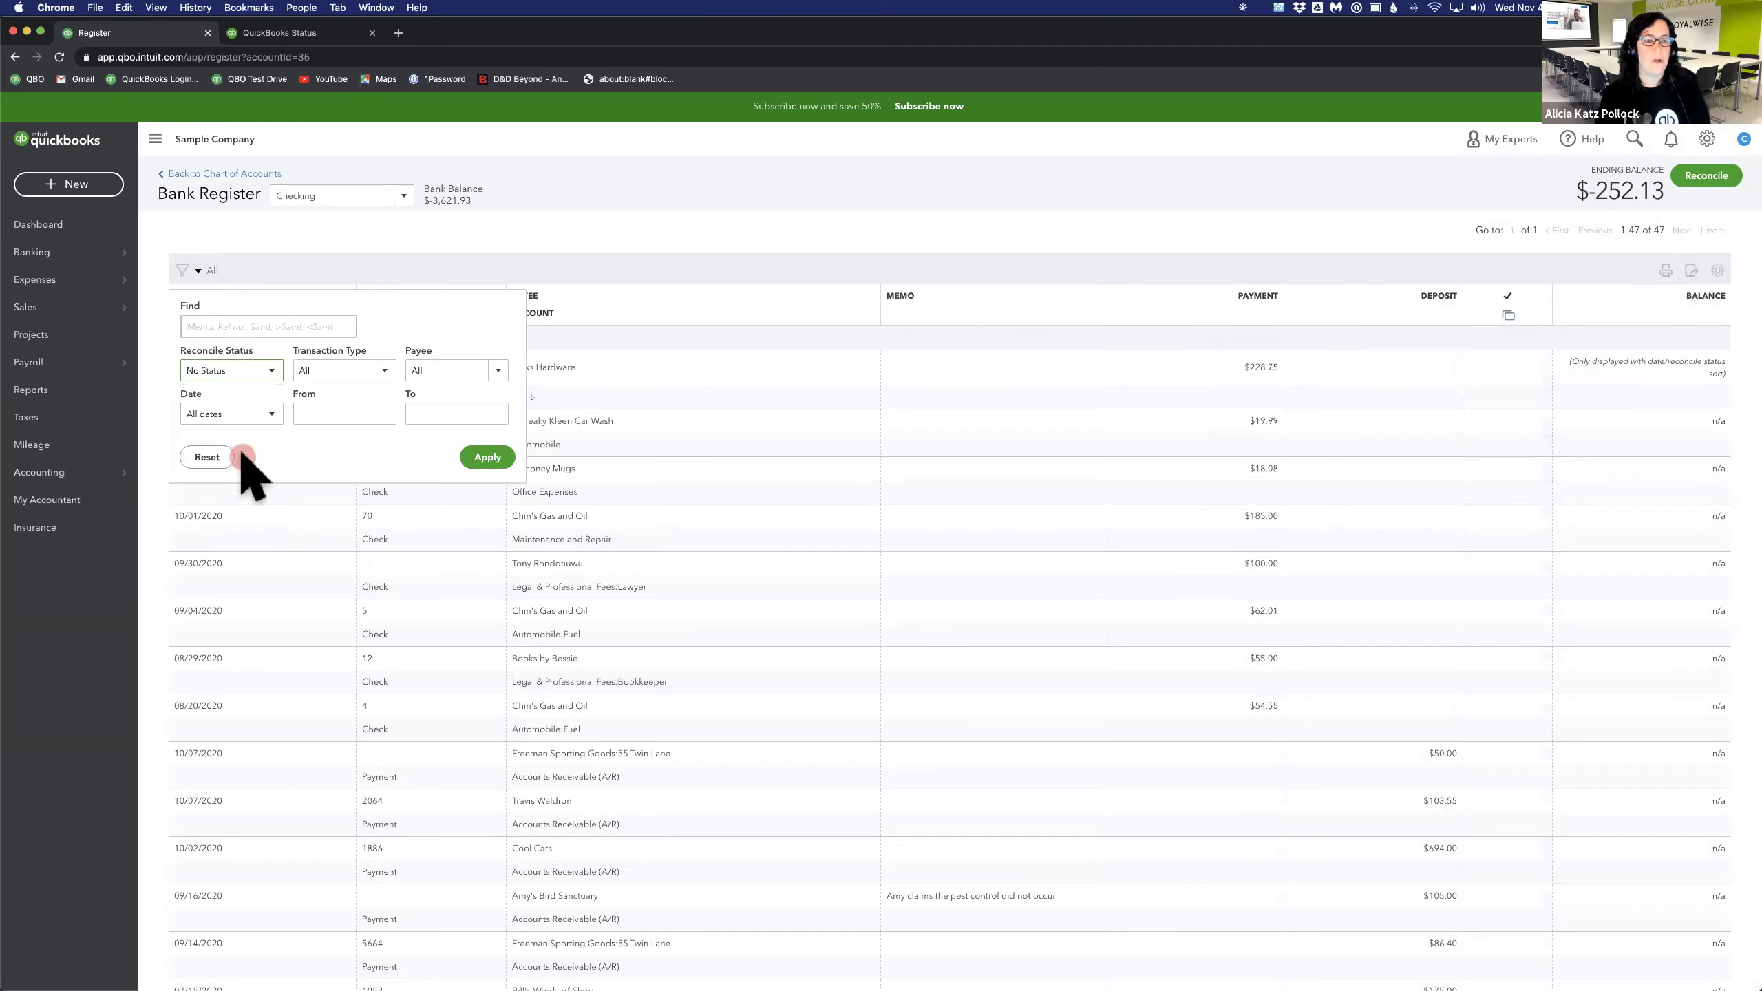
left_click(493, 457)
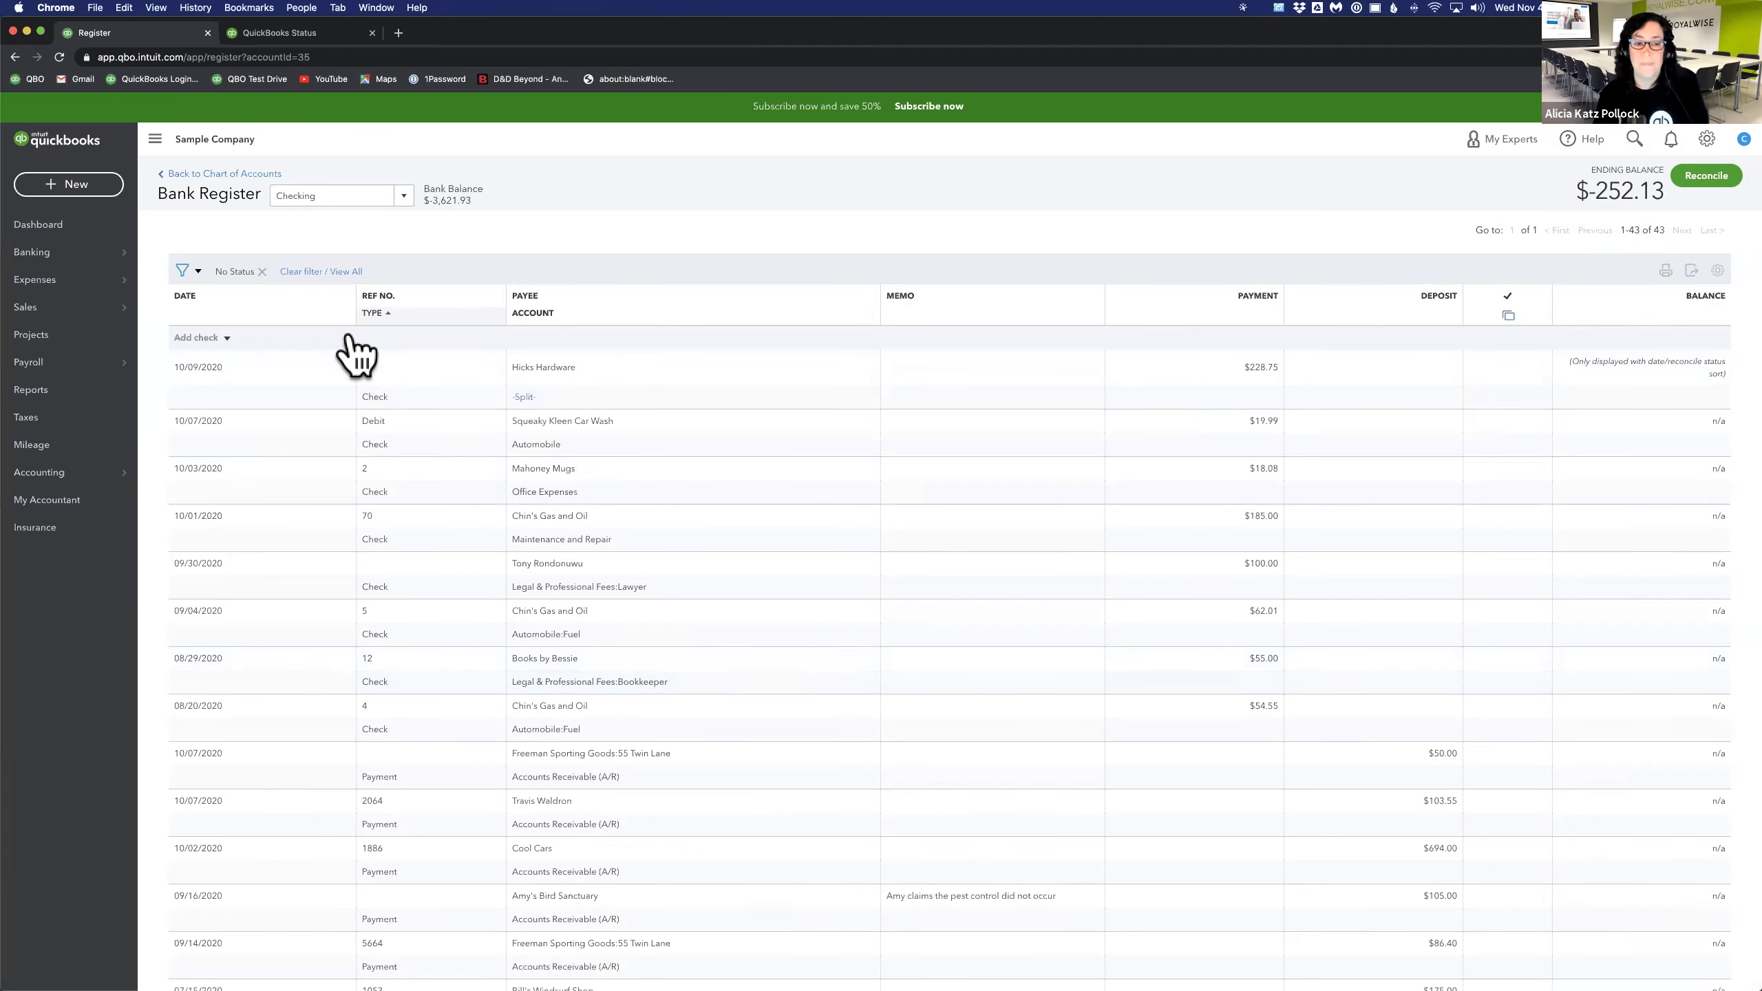
left_click(302, 272)
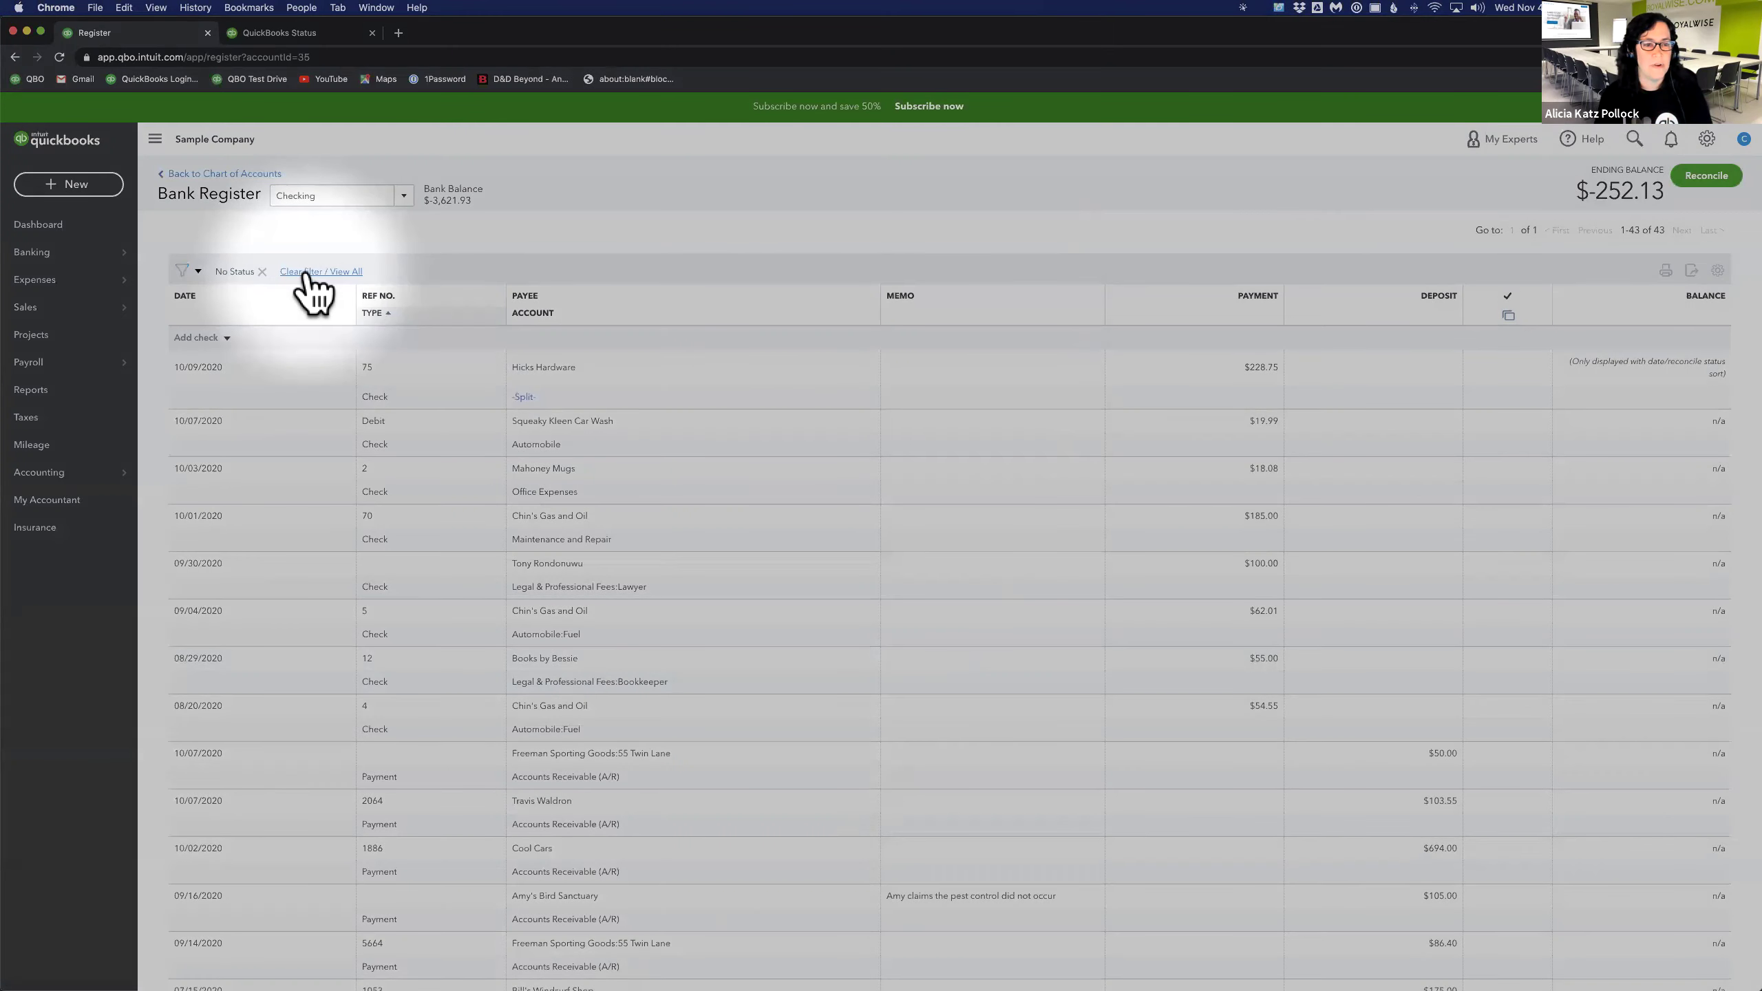
Step: Review the date, type and payee filter fields, then sort the register by payee
left_click(197, 270)
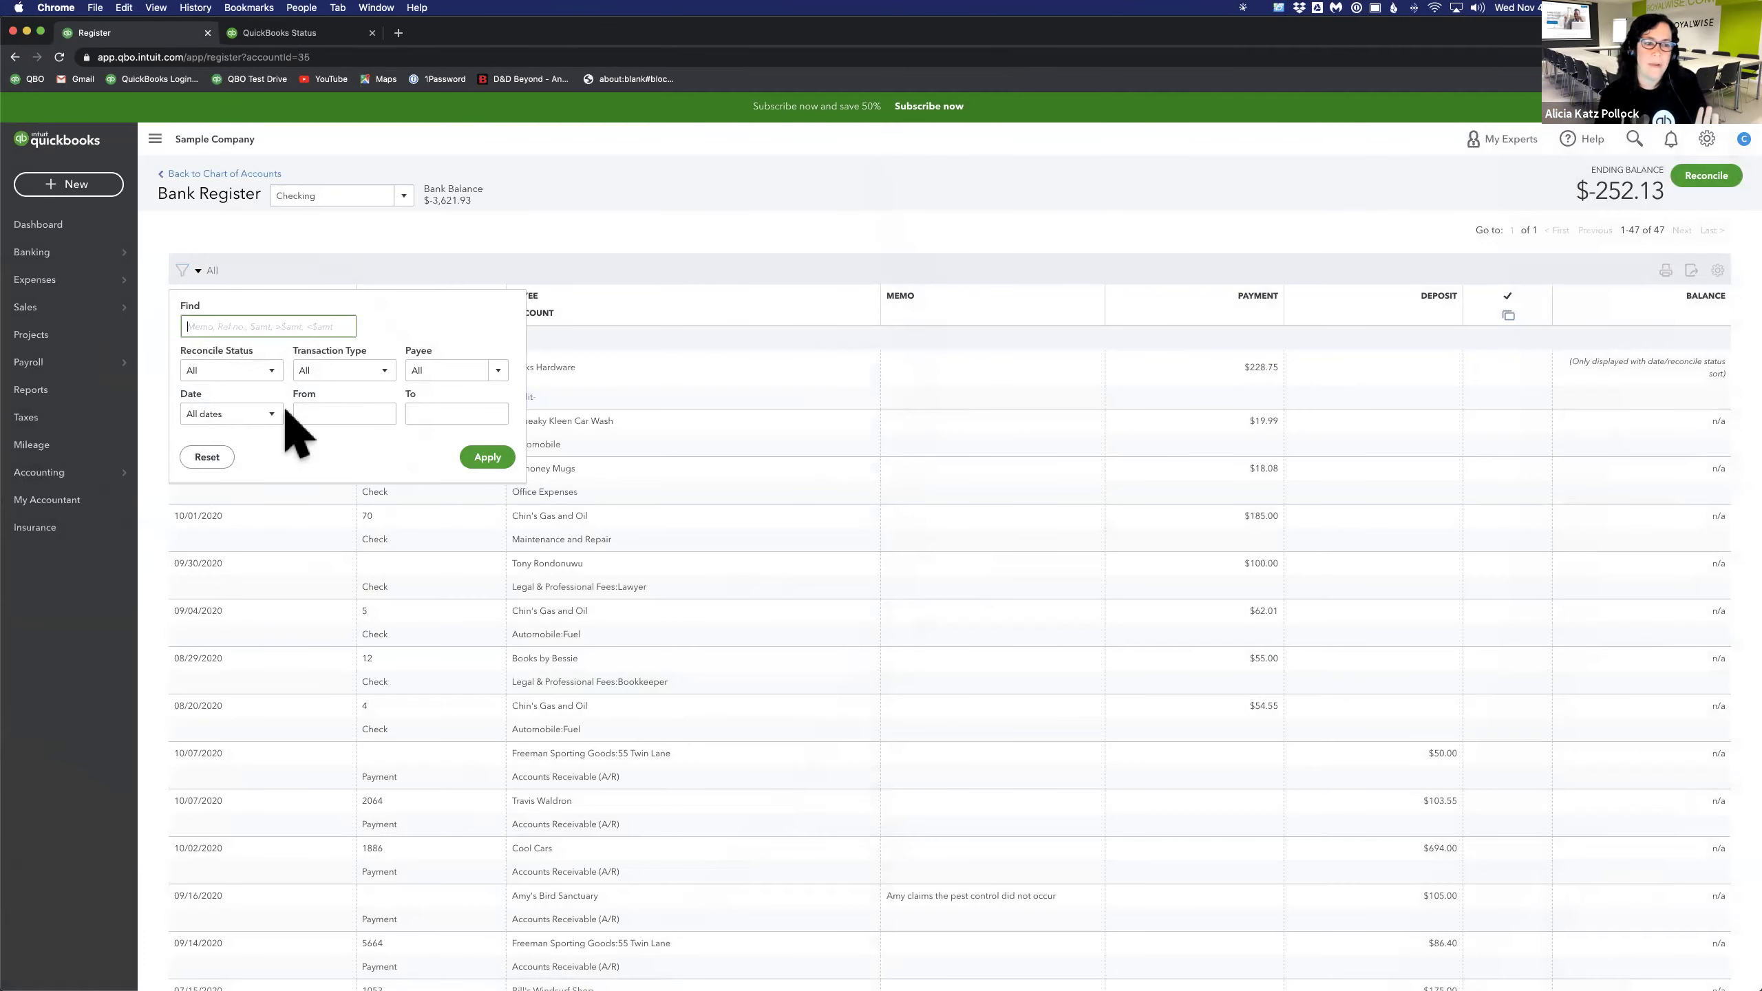
left_click(317, 413)
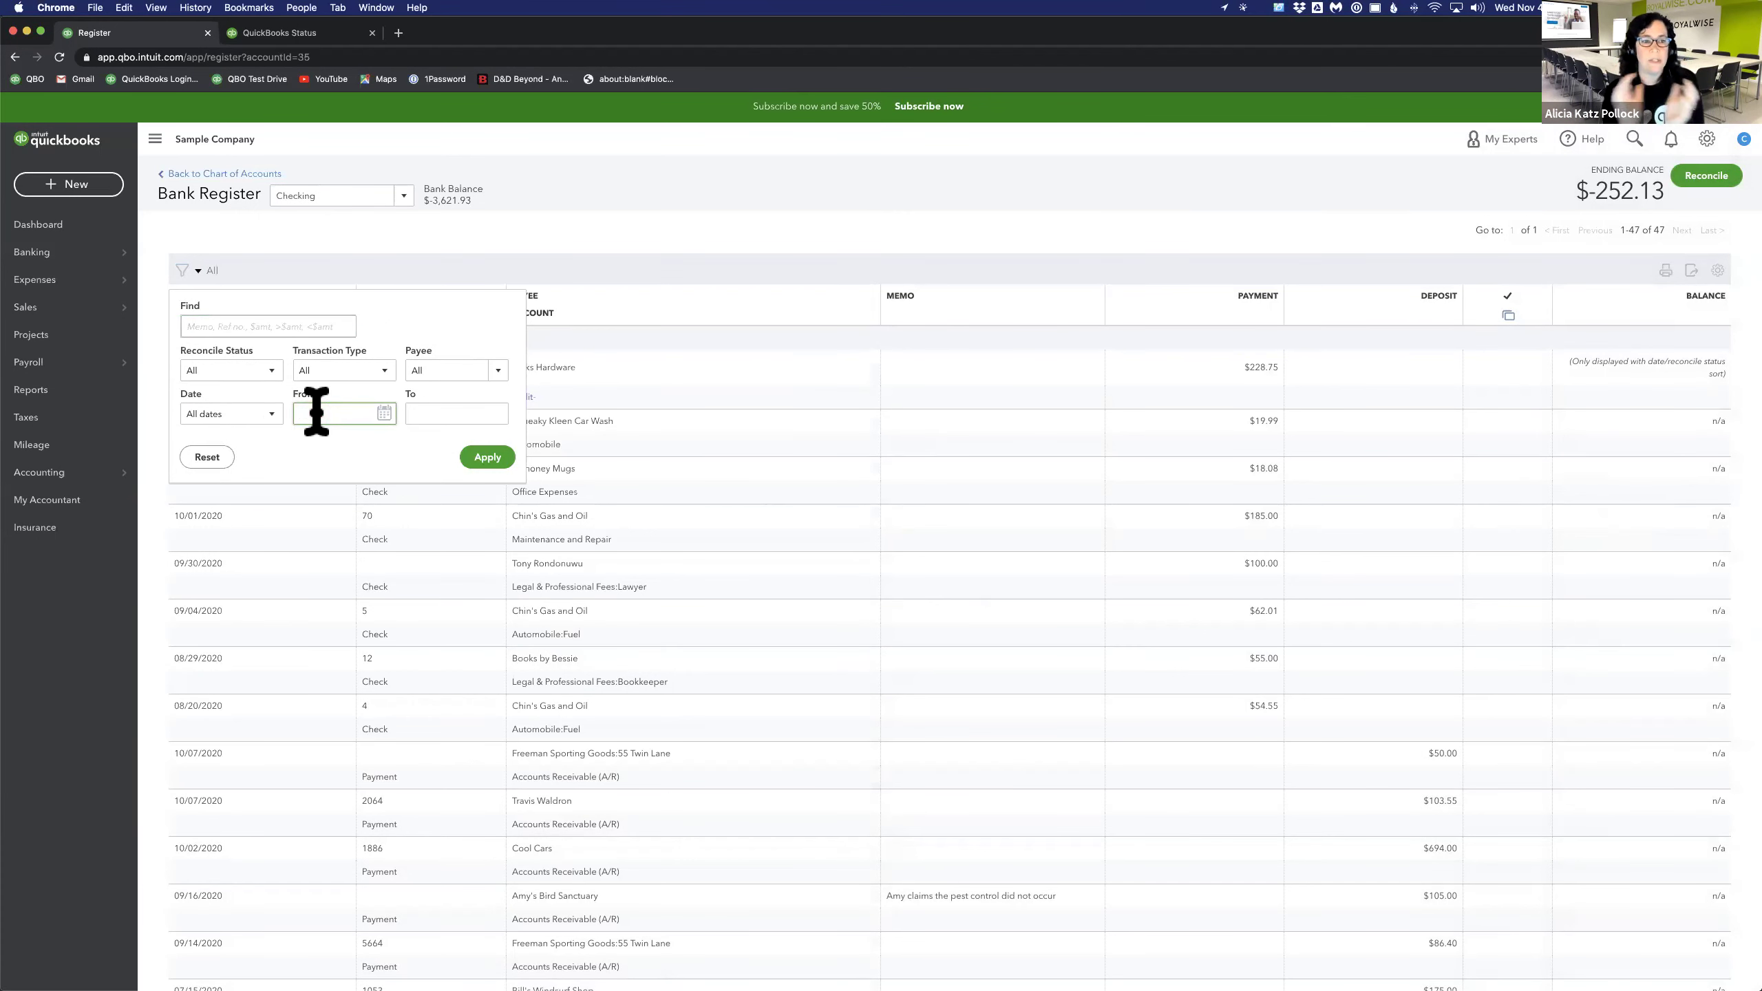
left_click(378, 369)
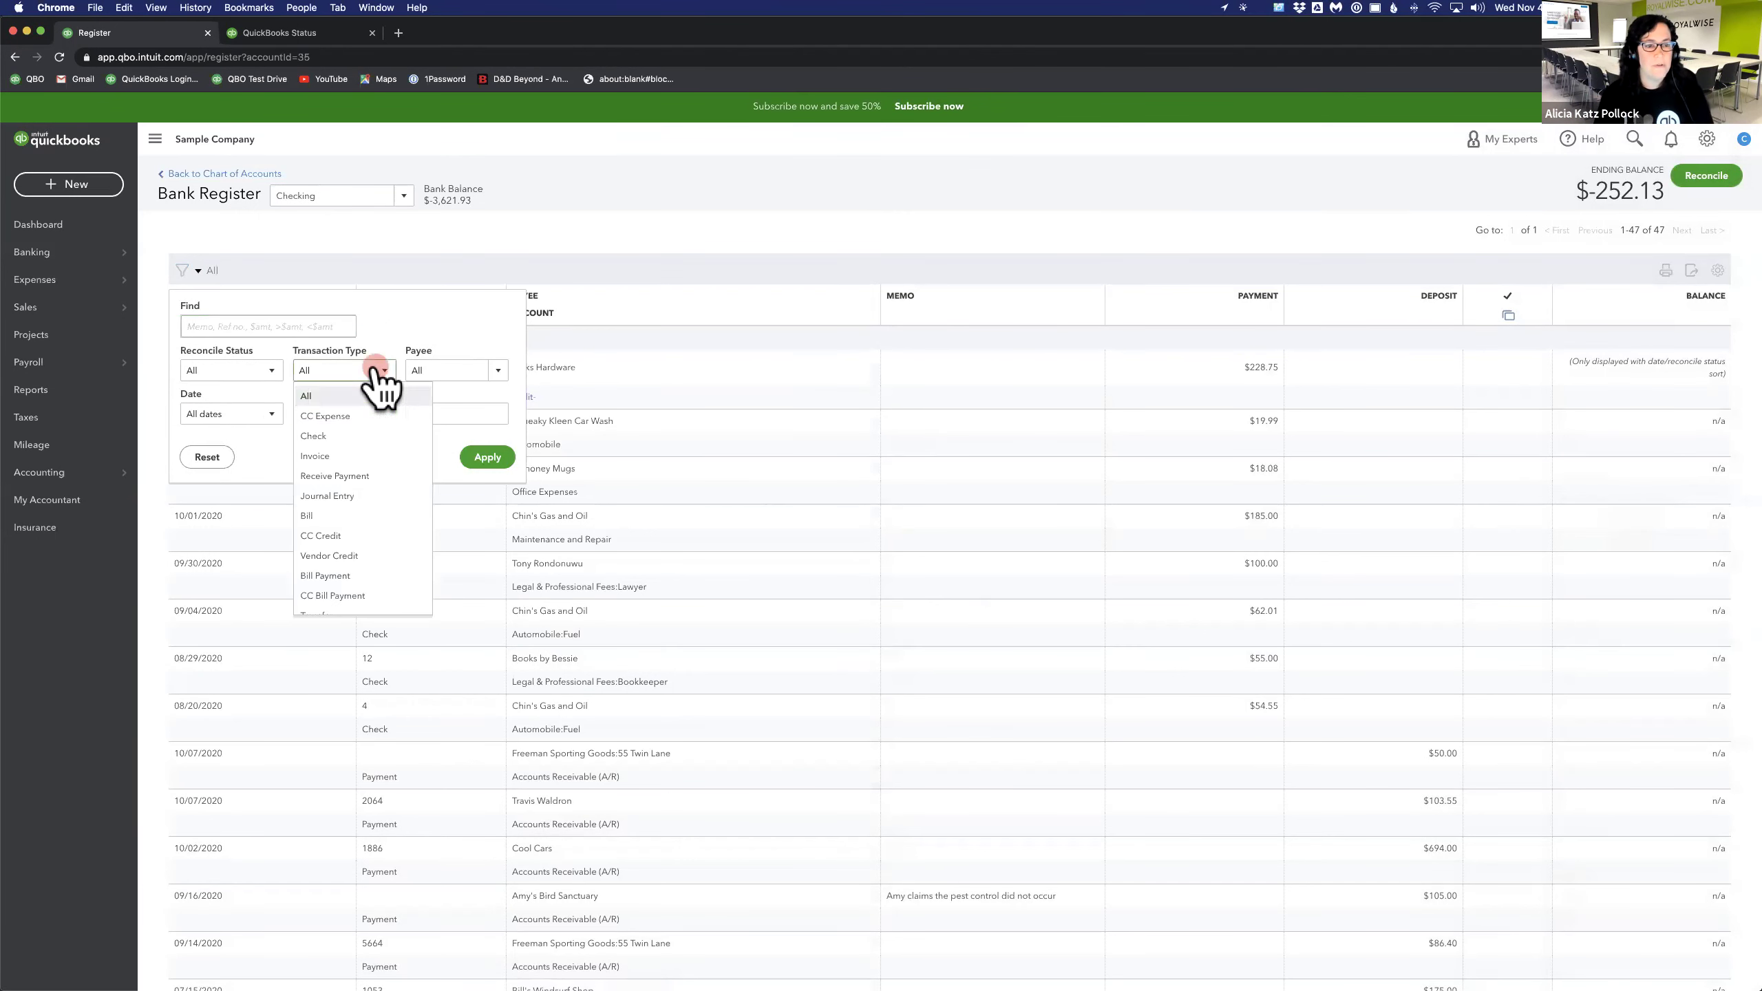
left_click(500, 370)
left_click(600, 297)
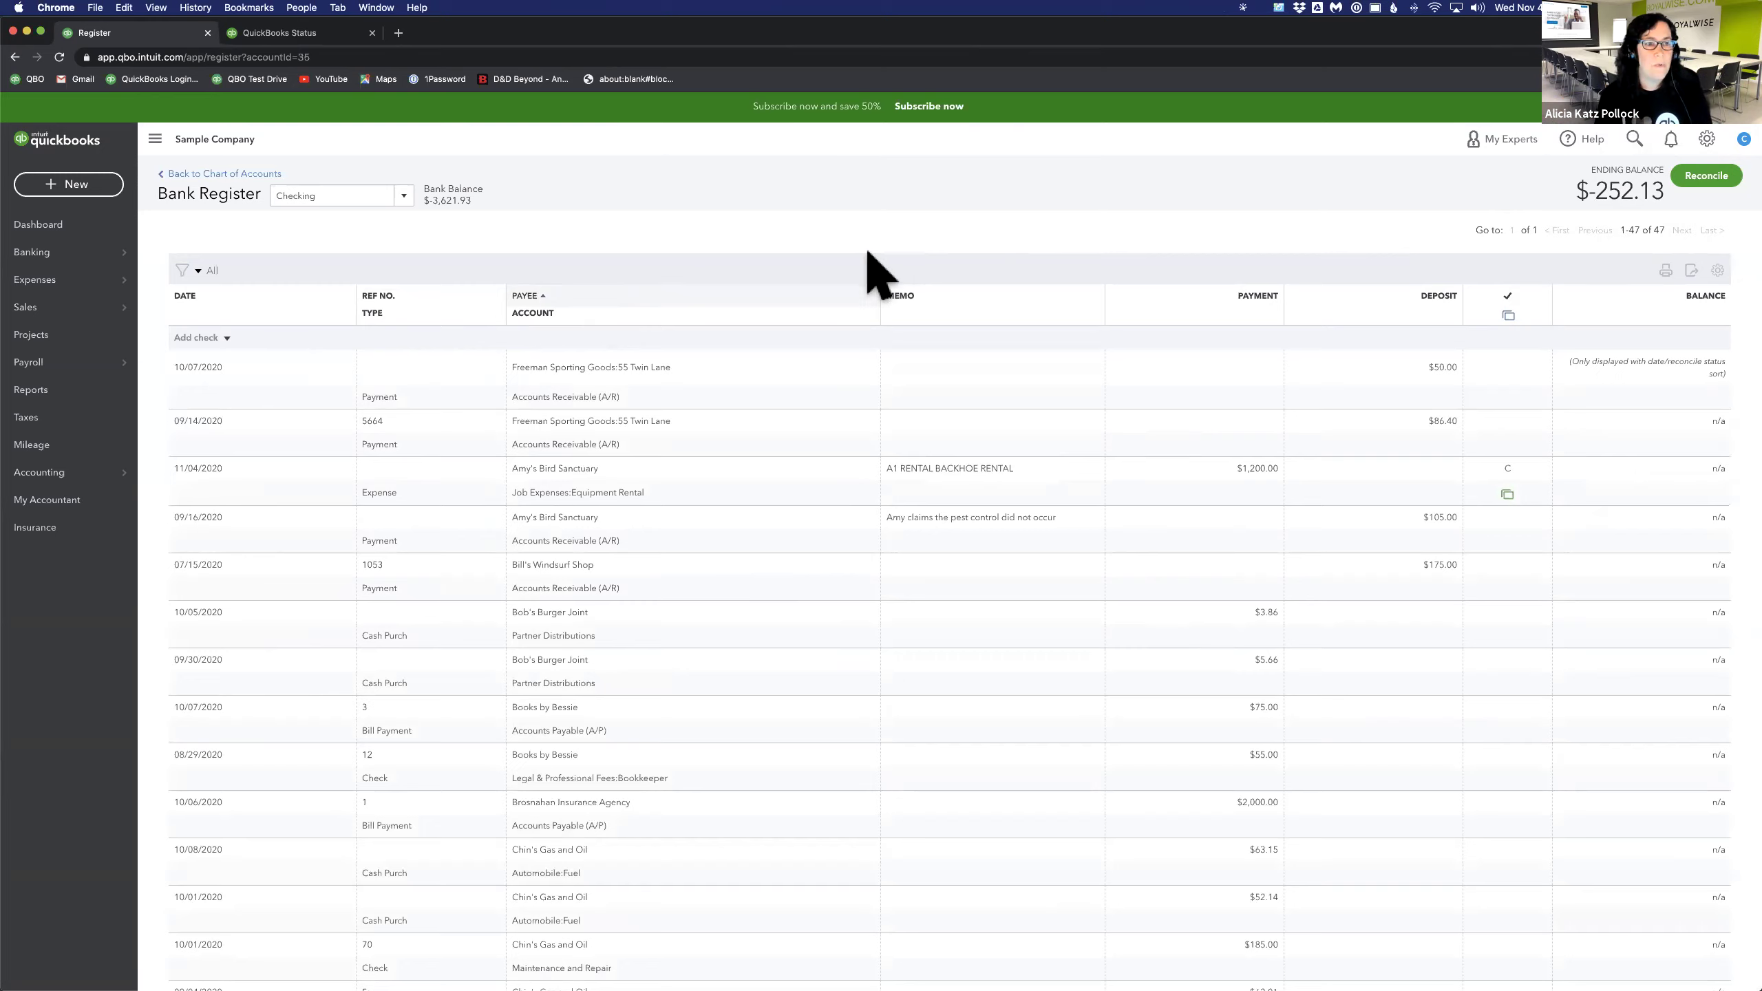
Step: Start reconciling Checking with a statement ending date of 11/04/2020
left_click(1689, 185)
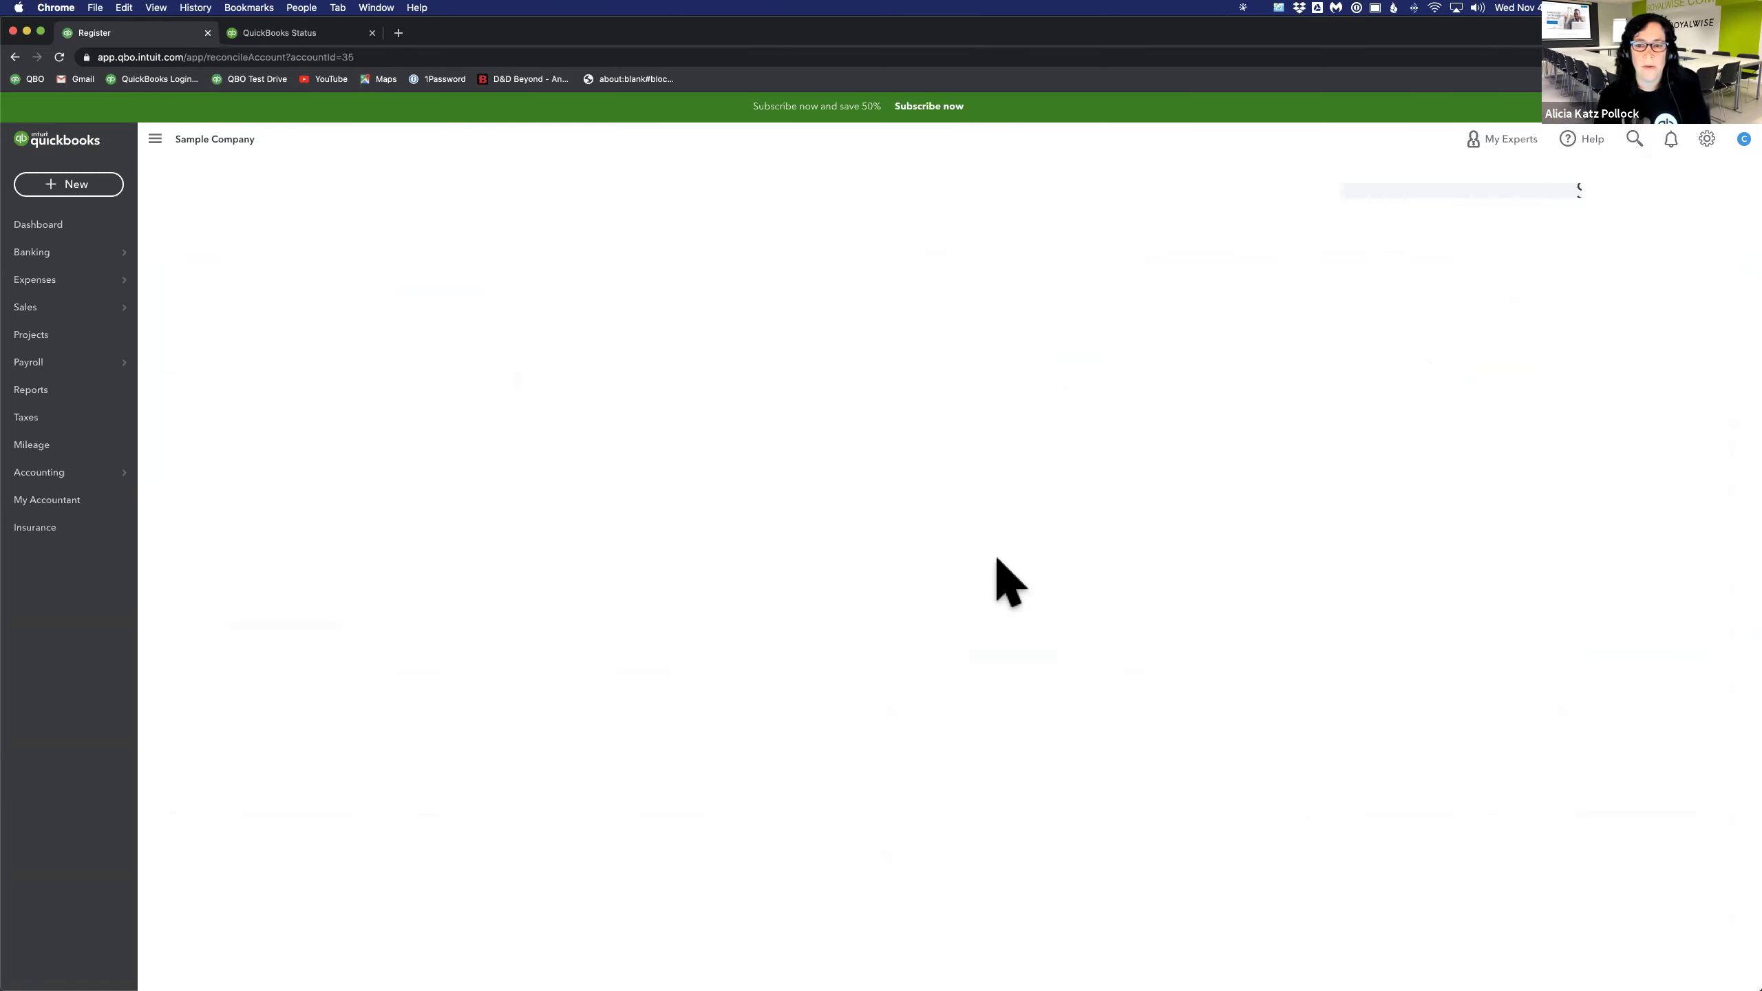
left_click(225, 478)
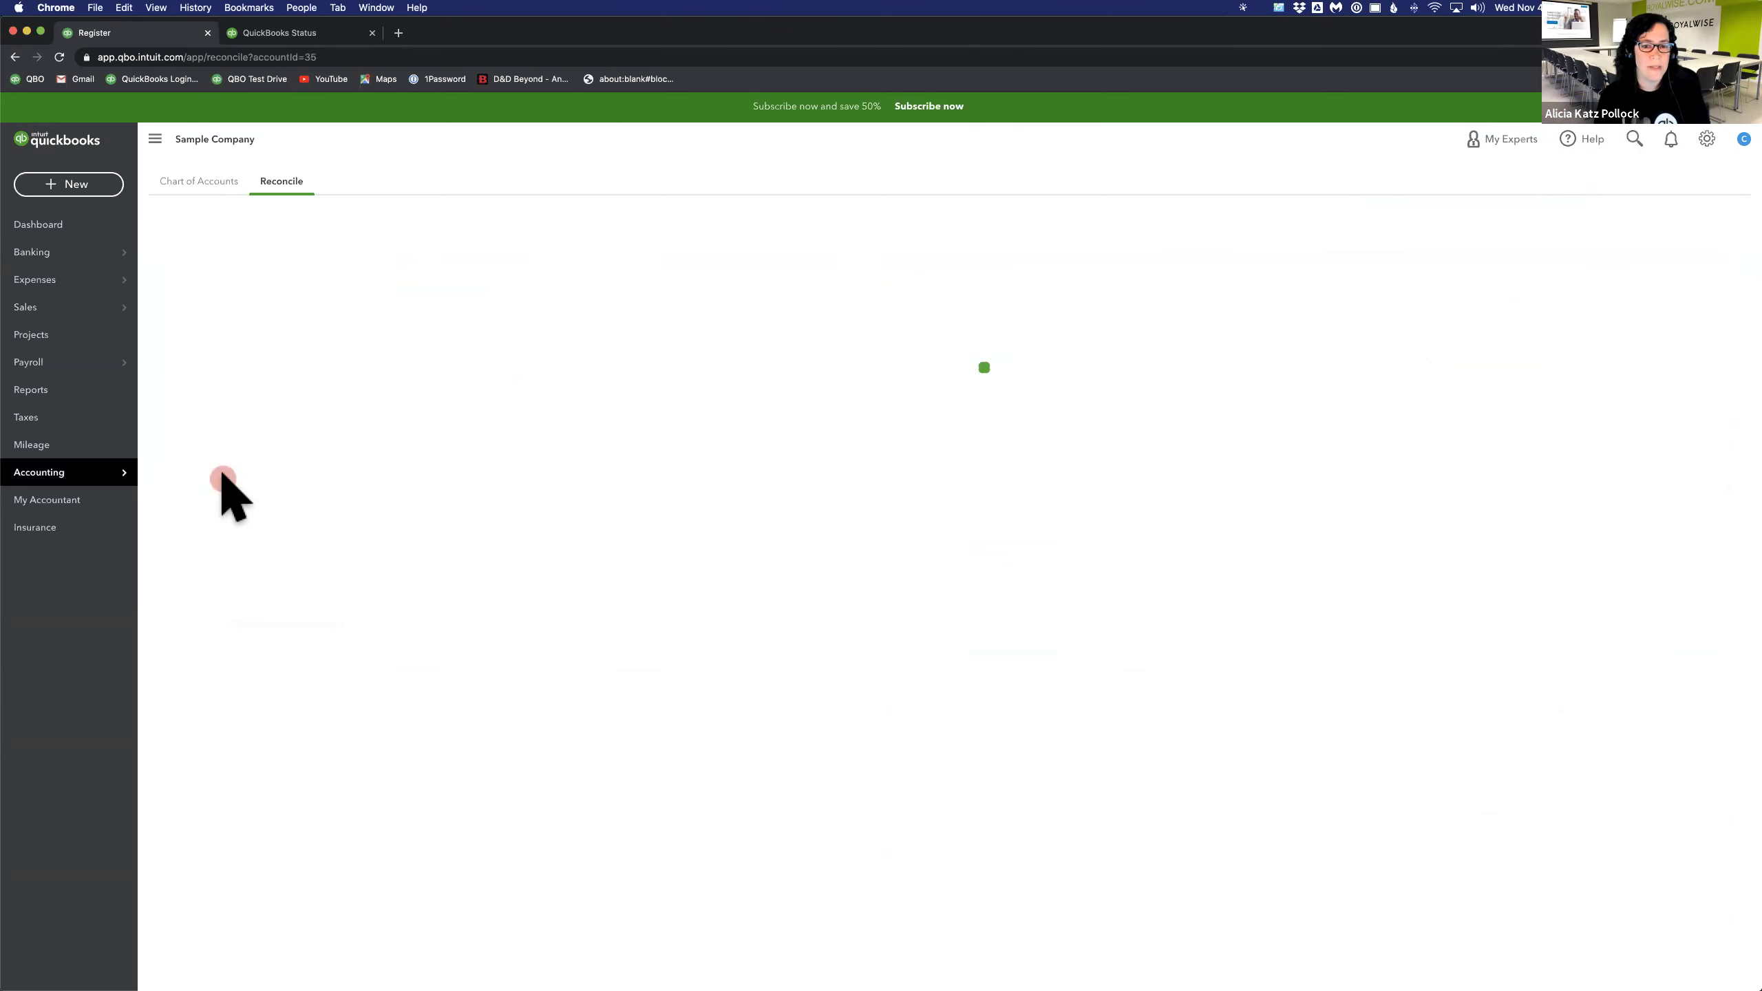
left_click(1089, 649)
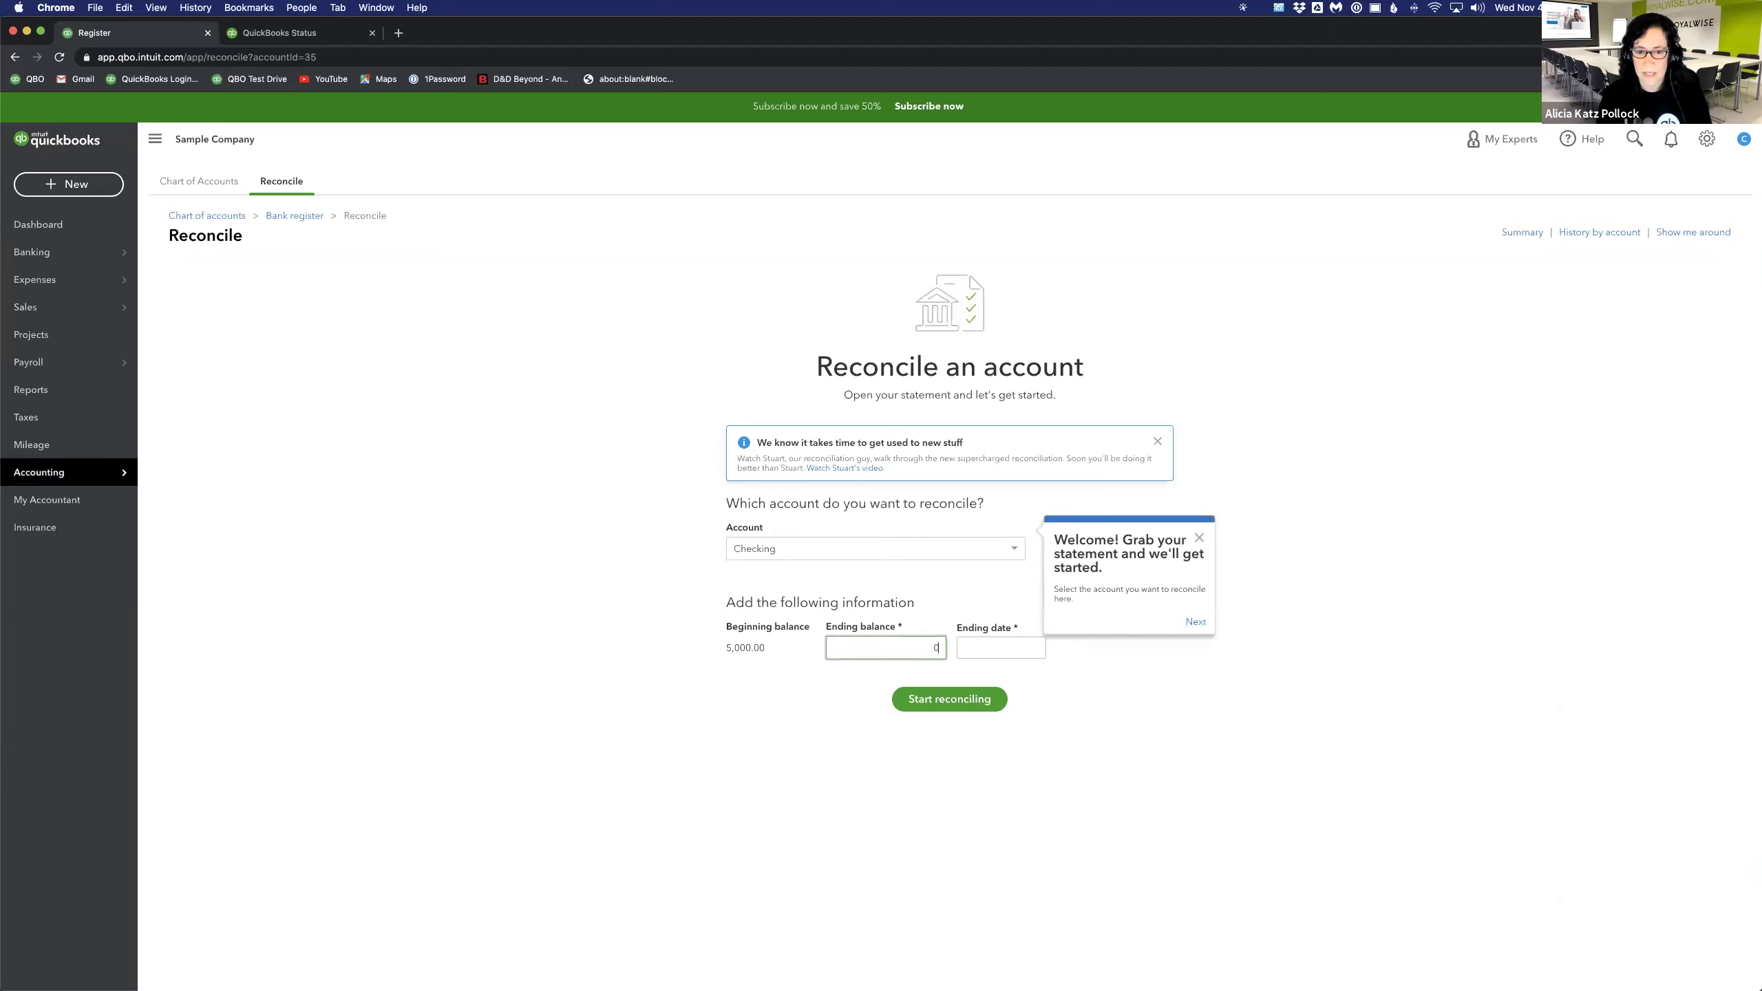
left_click(981, 649)
key("t")
left_click(944, 696)
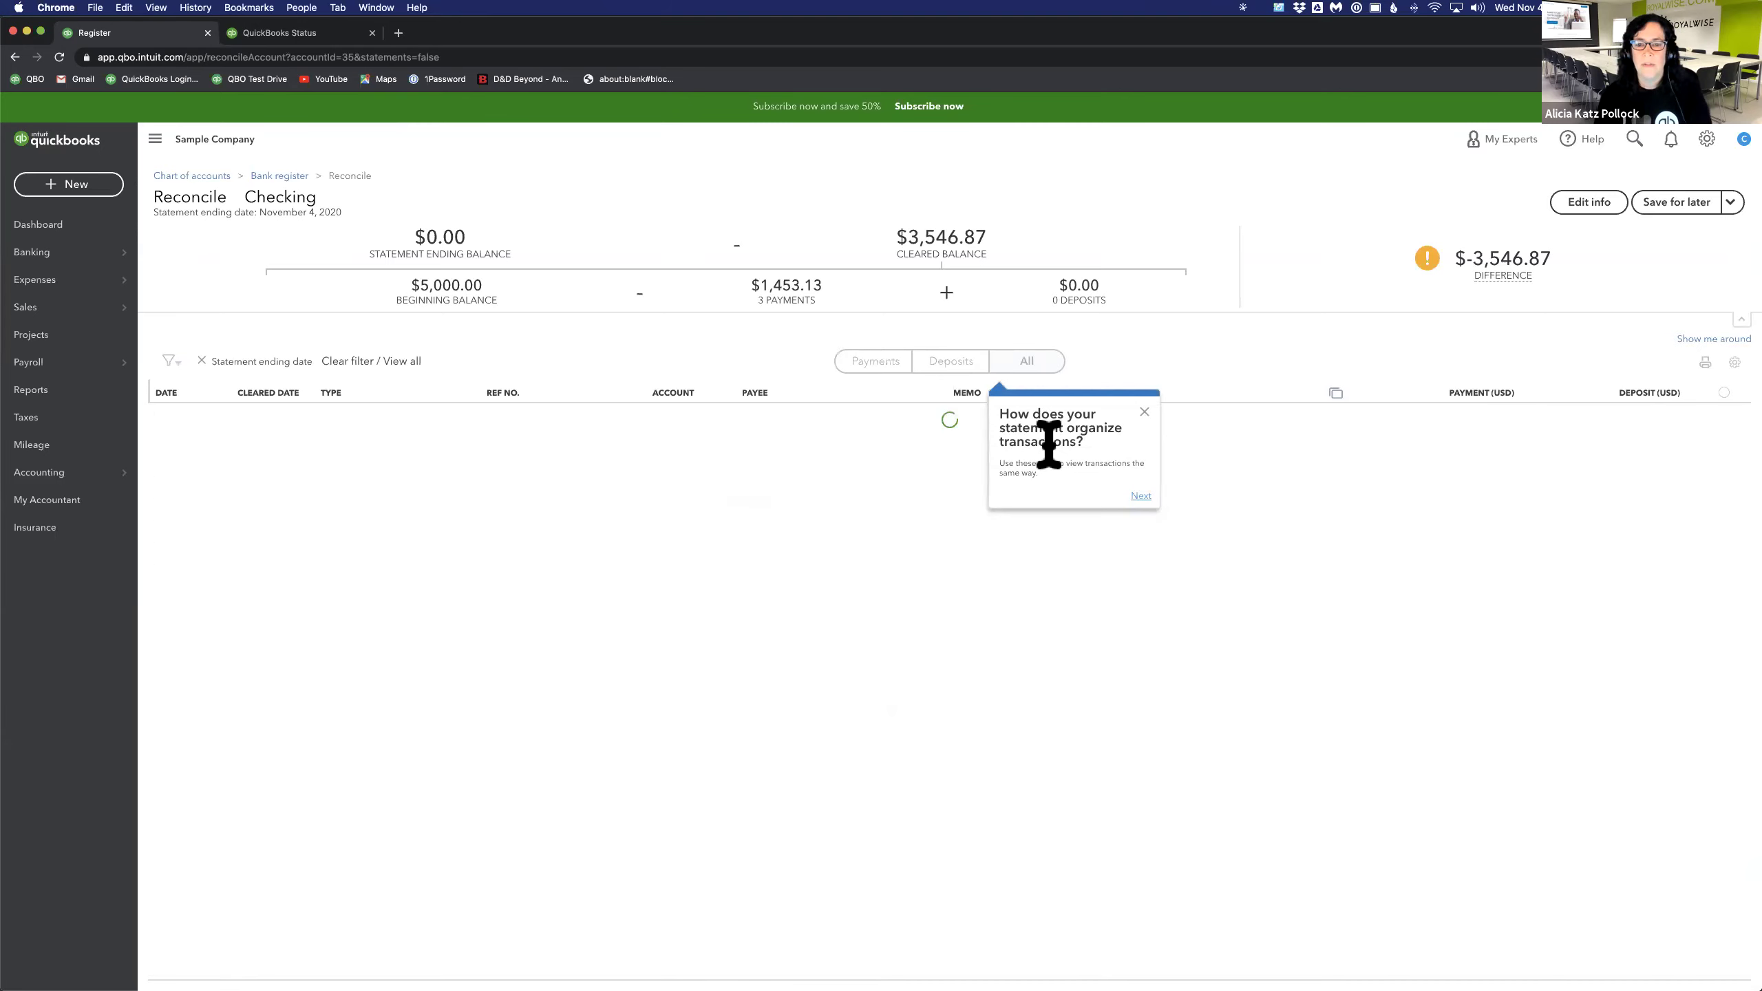
Step: Dismiss the tour tips and difference explanation, and sort transactions by payment amount, smallest first
left_click(1143, 413)
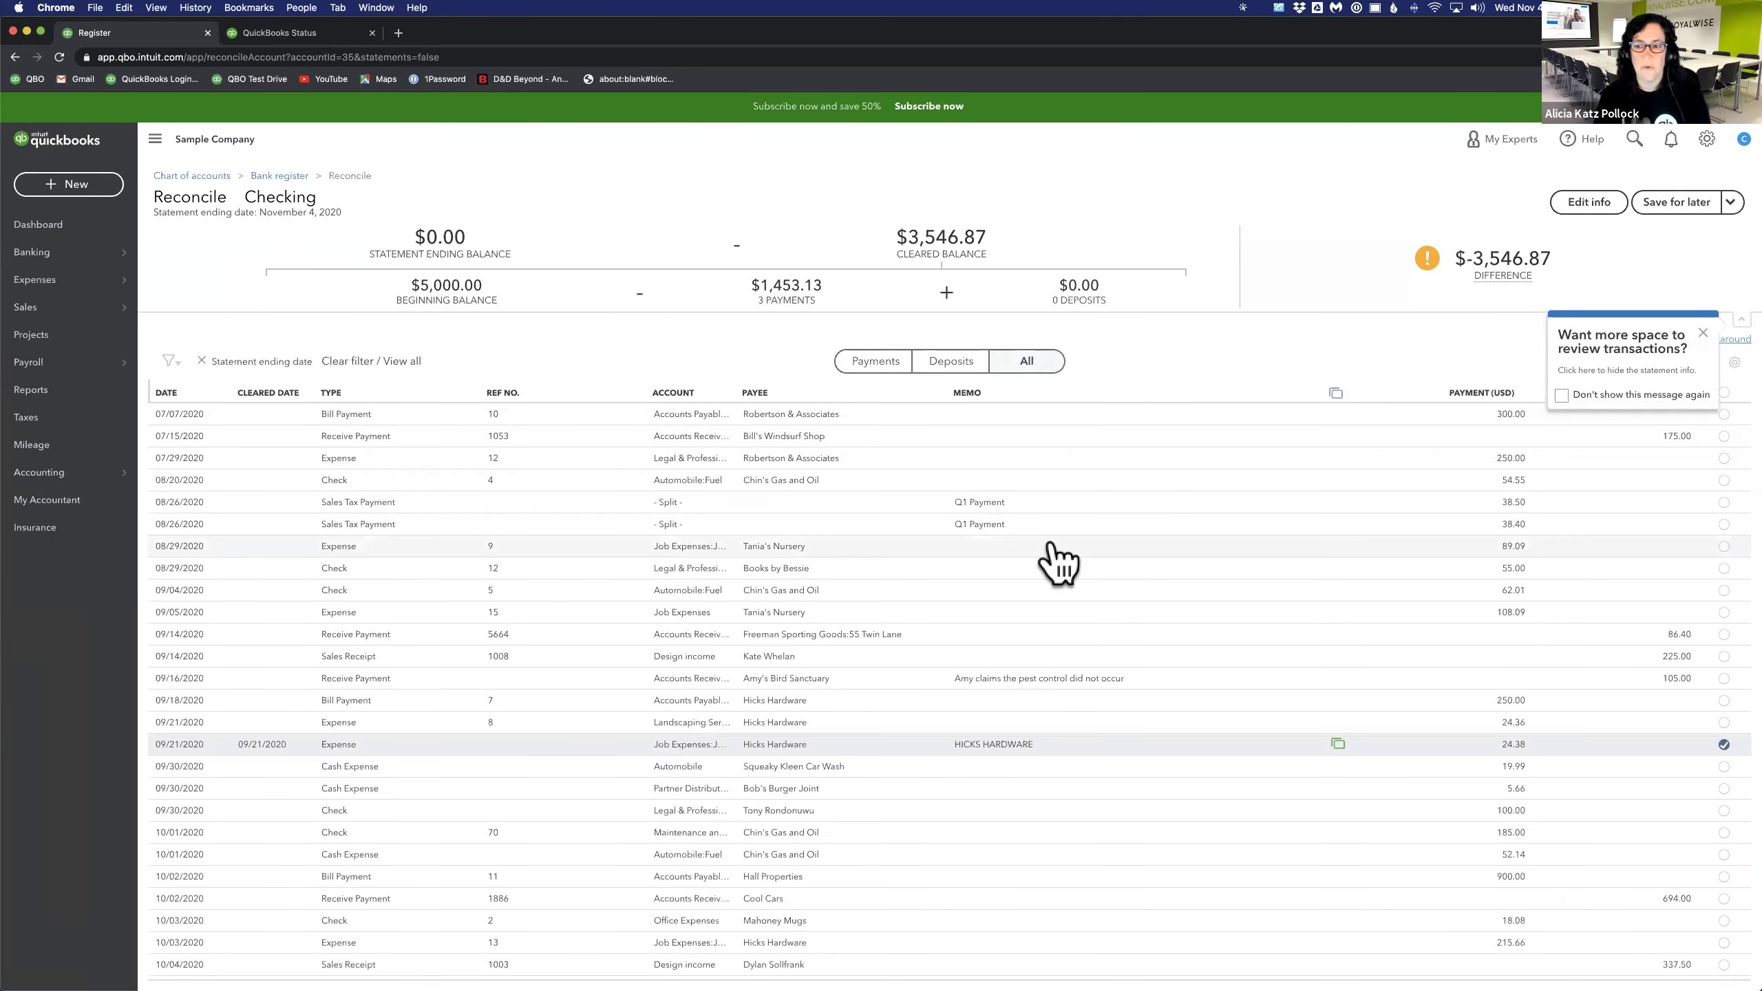
left_click(1703, 332)
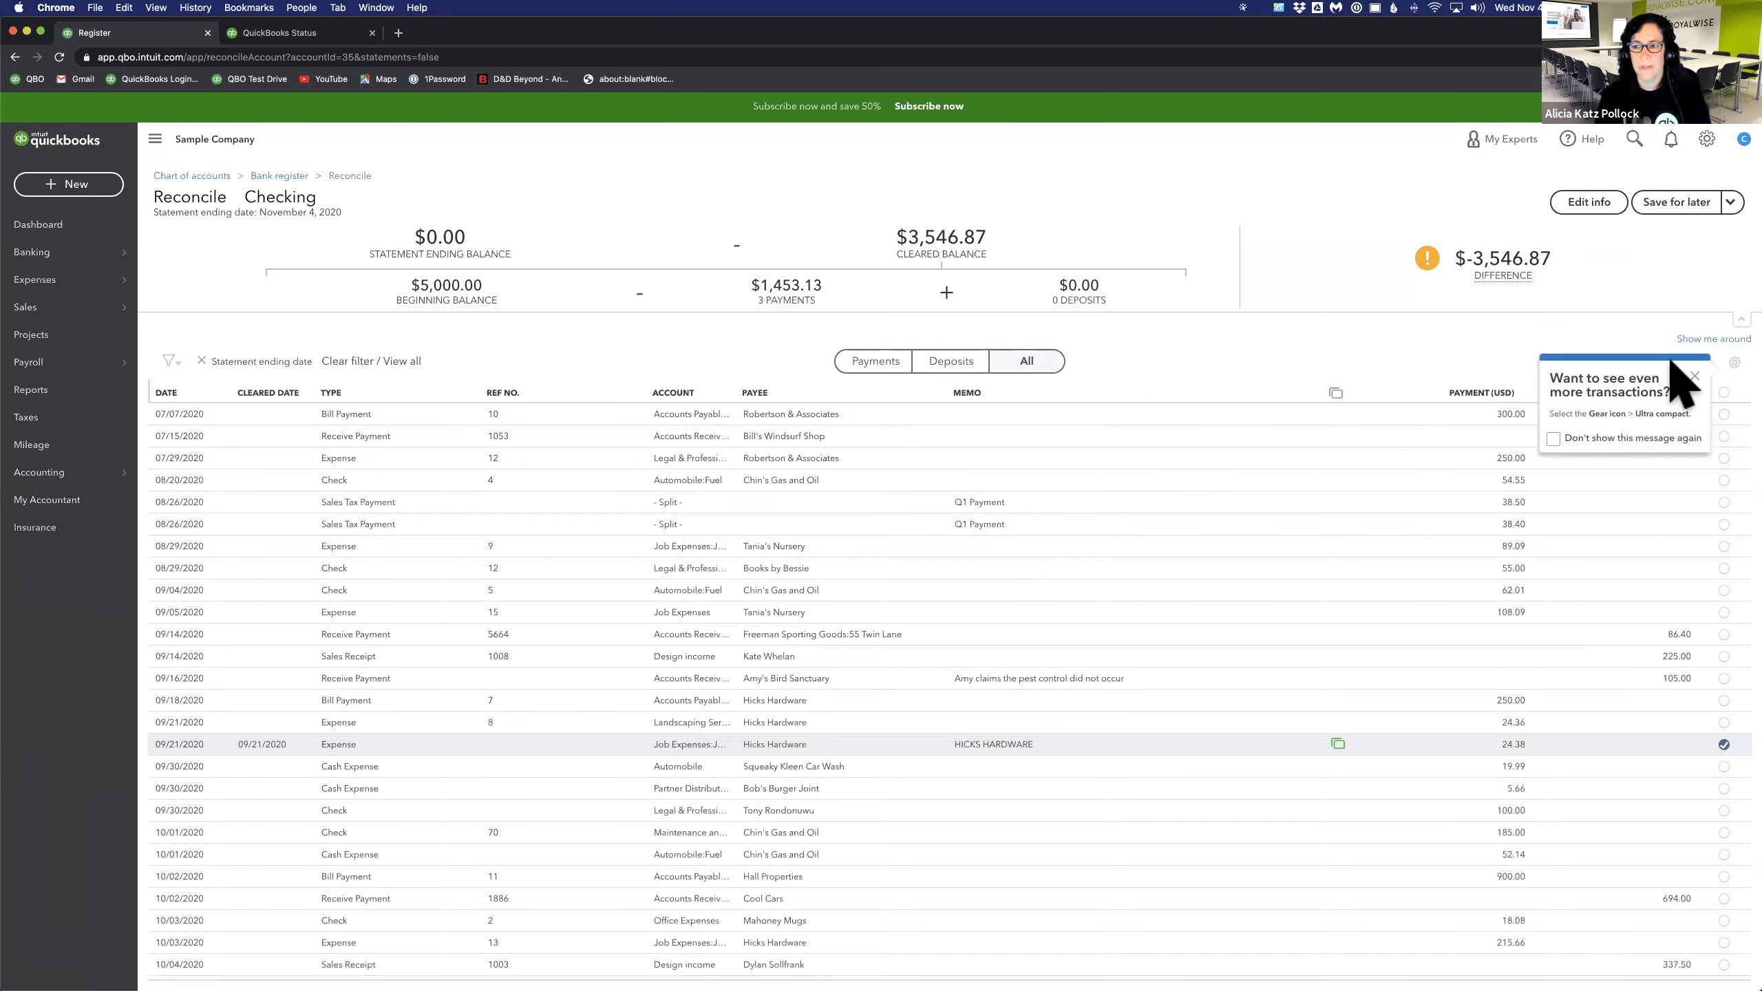
left_click(1694, 376)
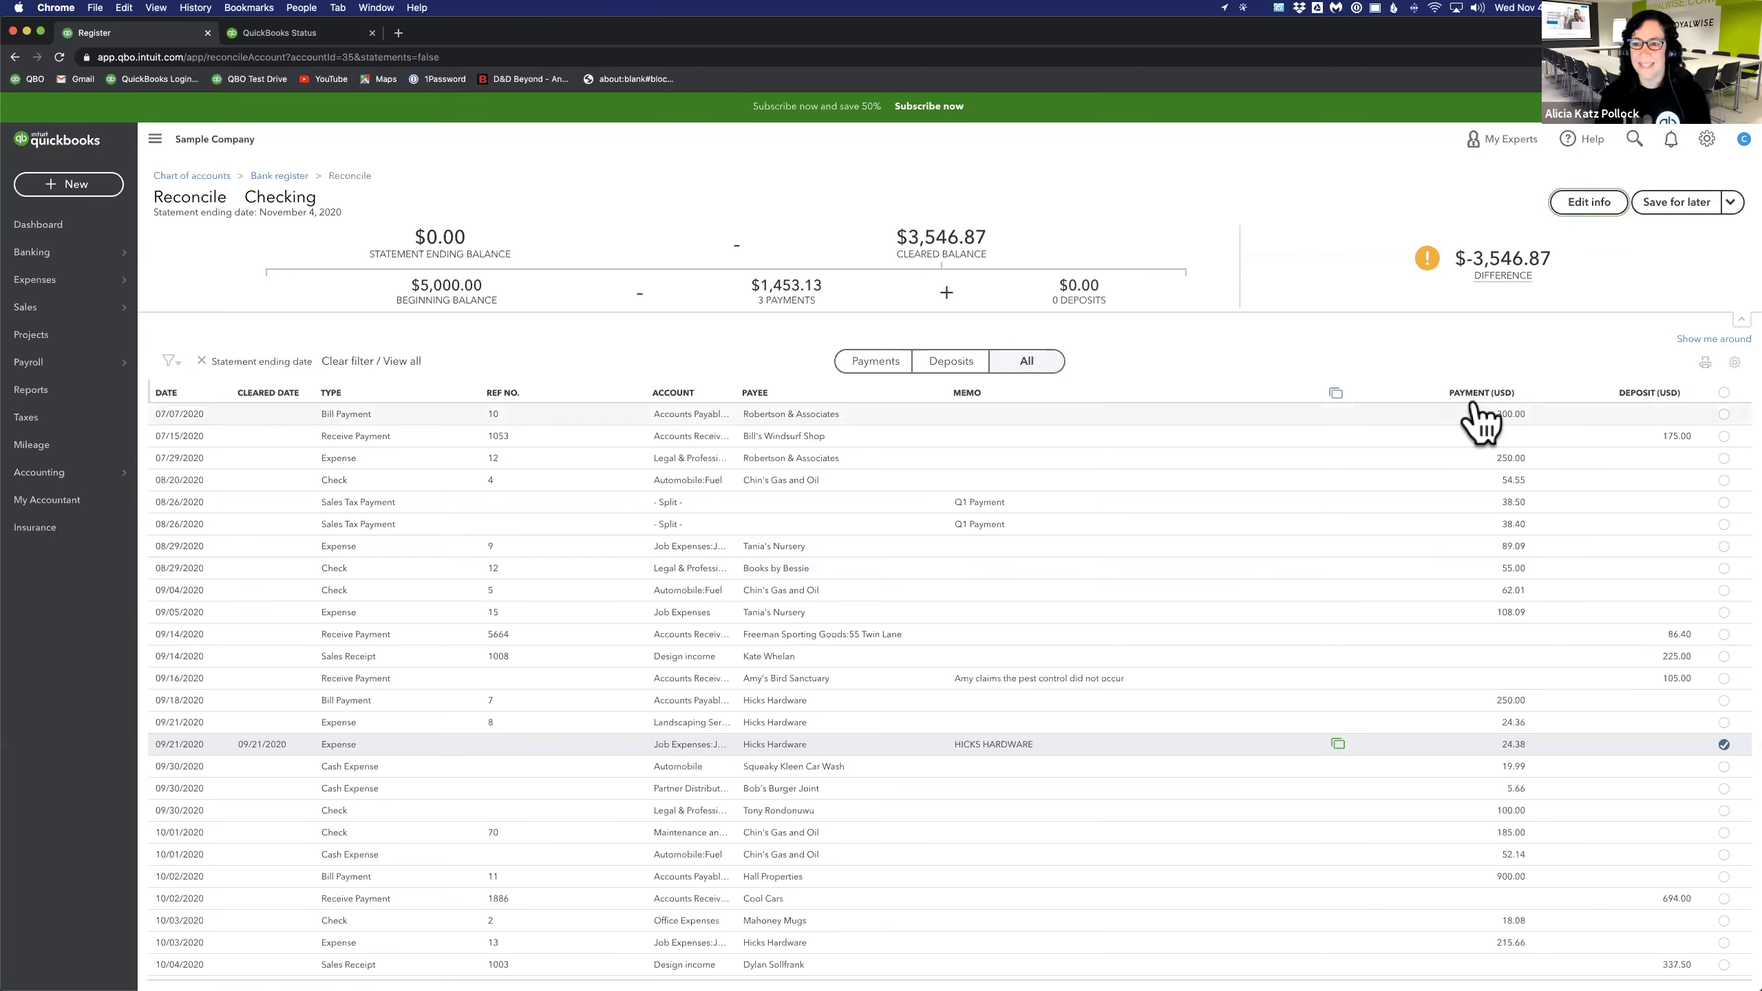
mouse_move(1515, 256)
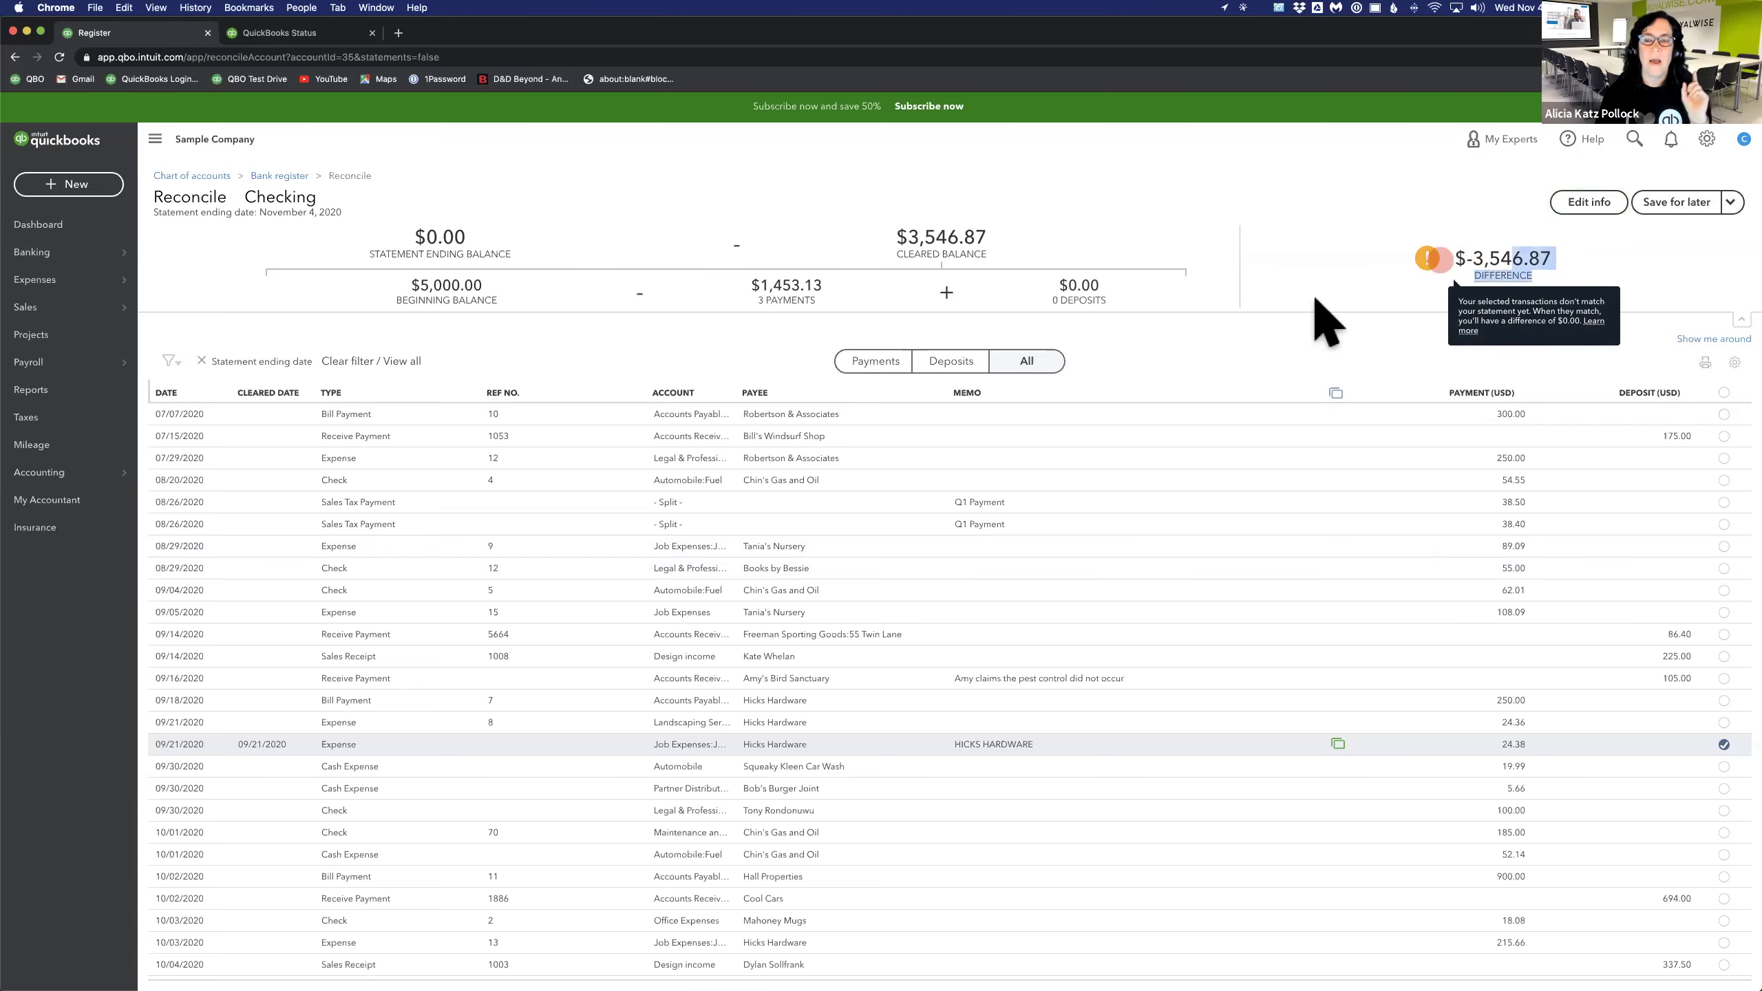
left_click(1469, 378)
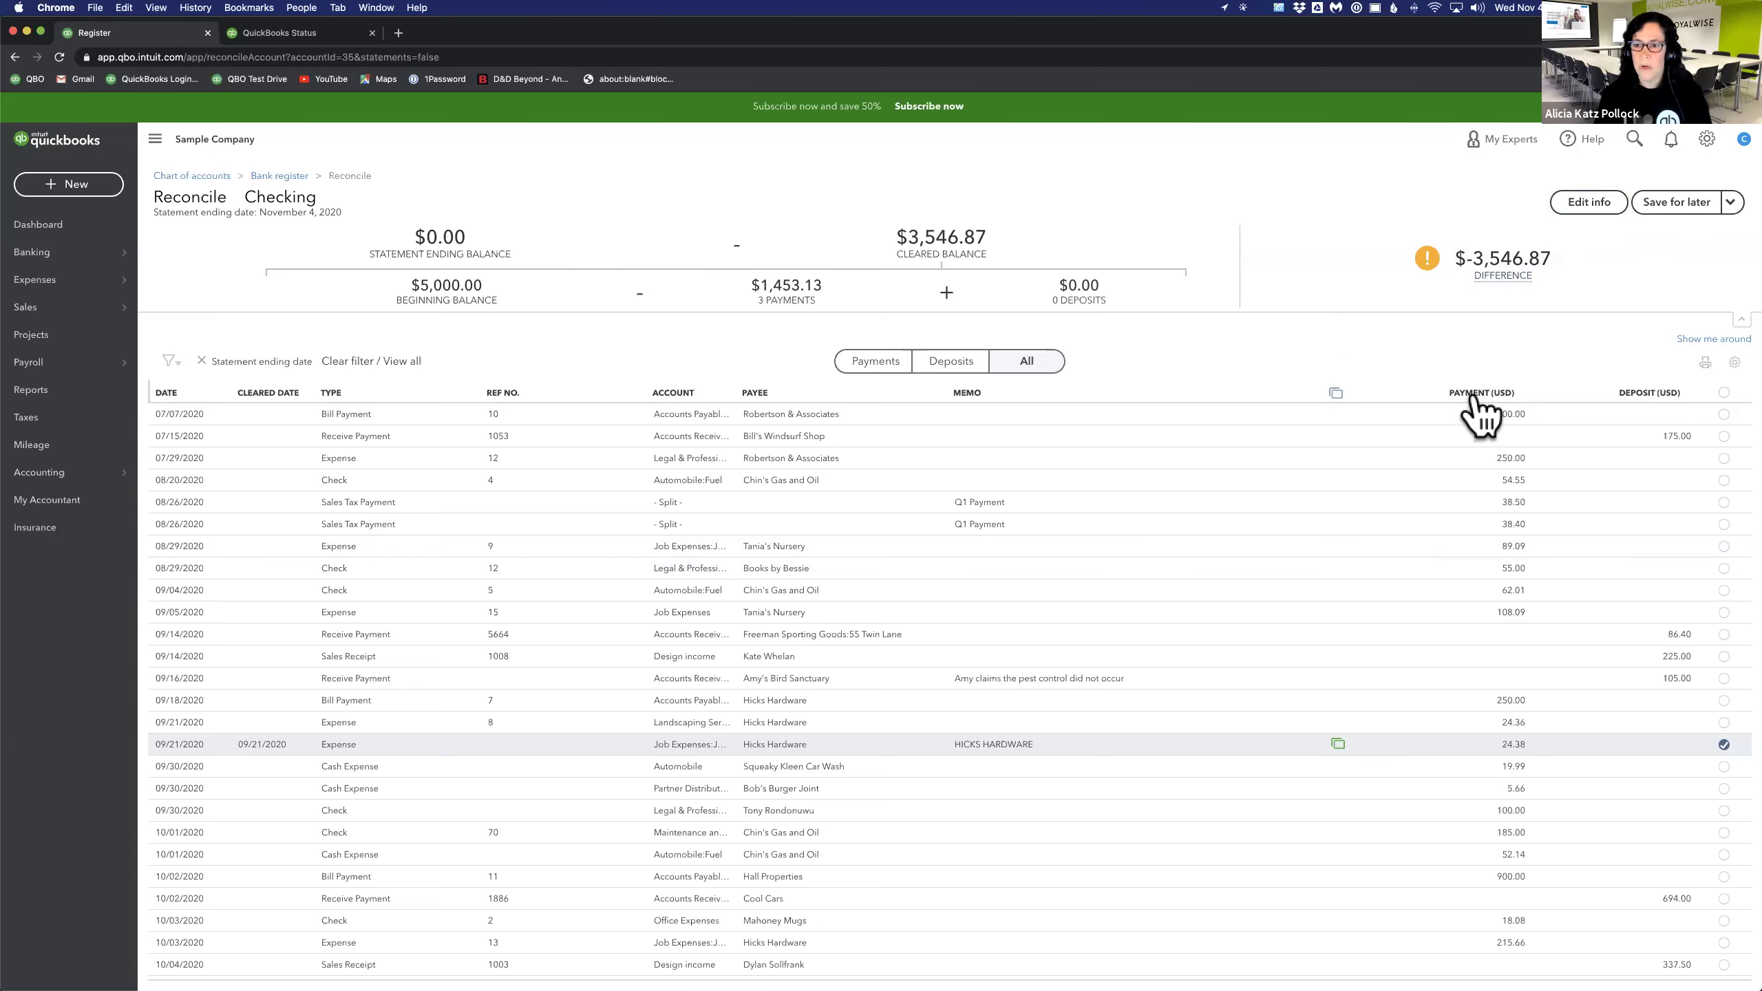
left_click(1475, 392)
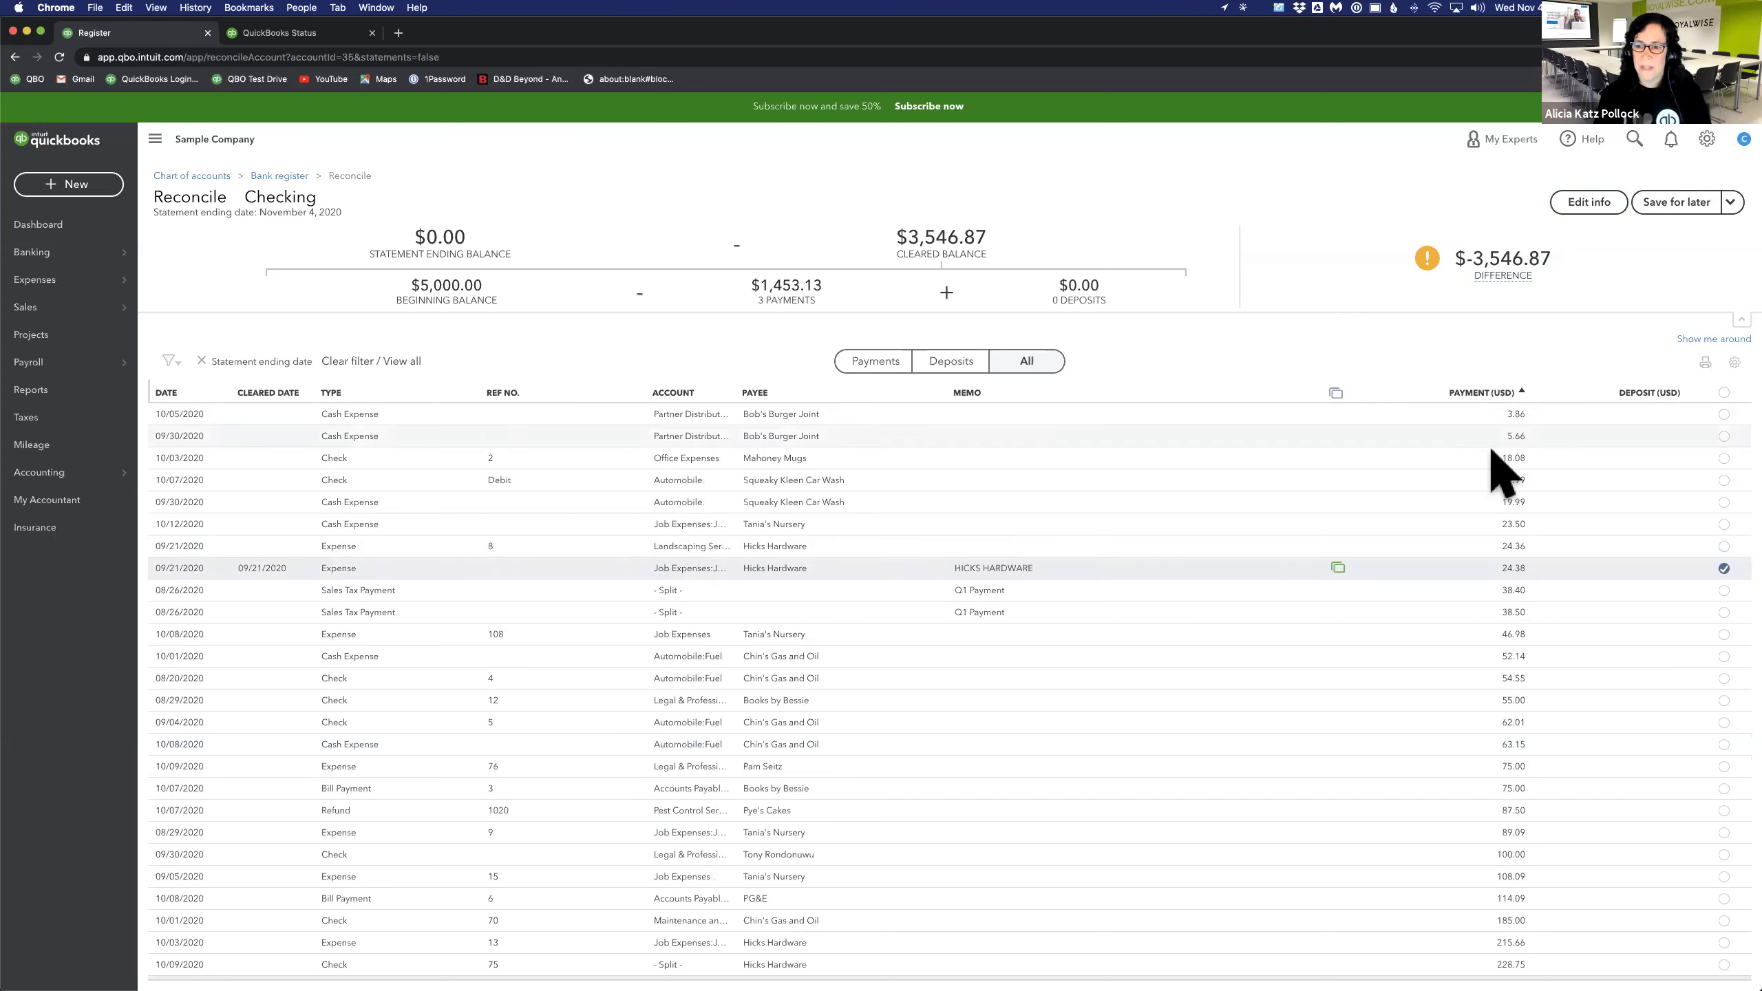
scroll(1491, 548, "down", 3)
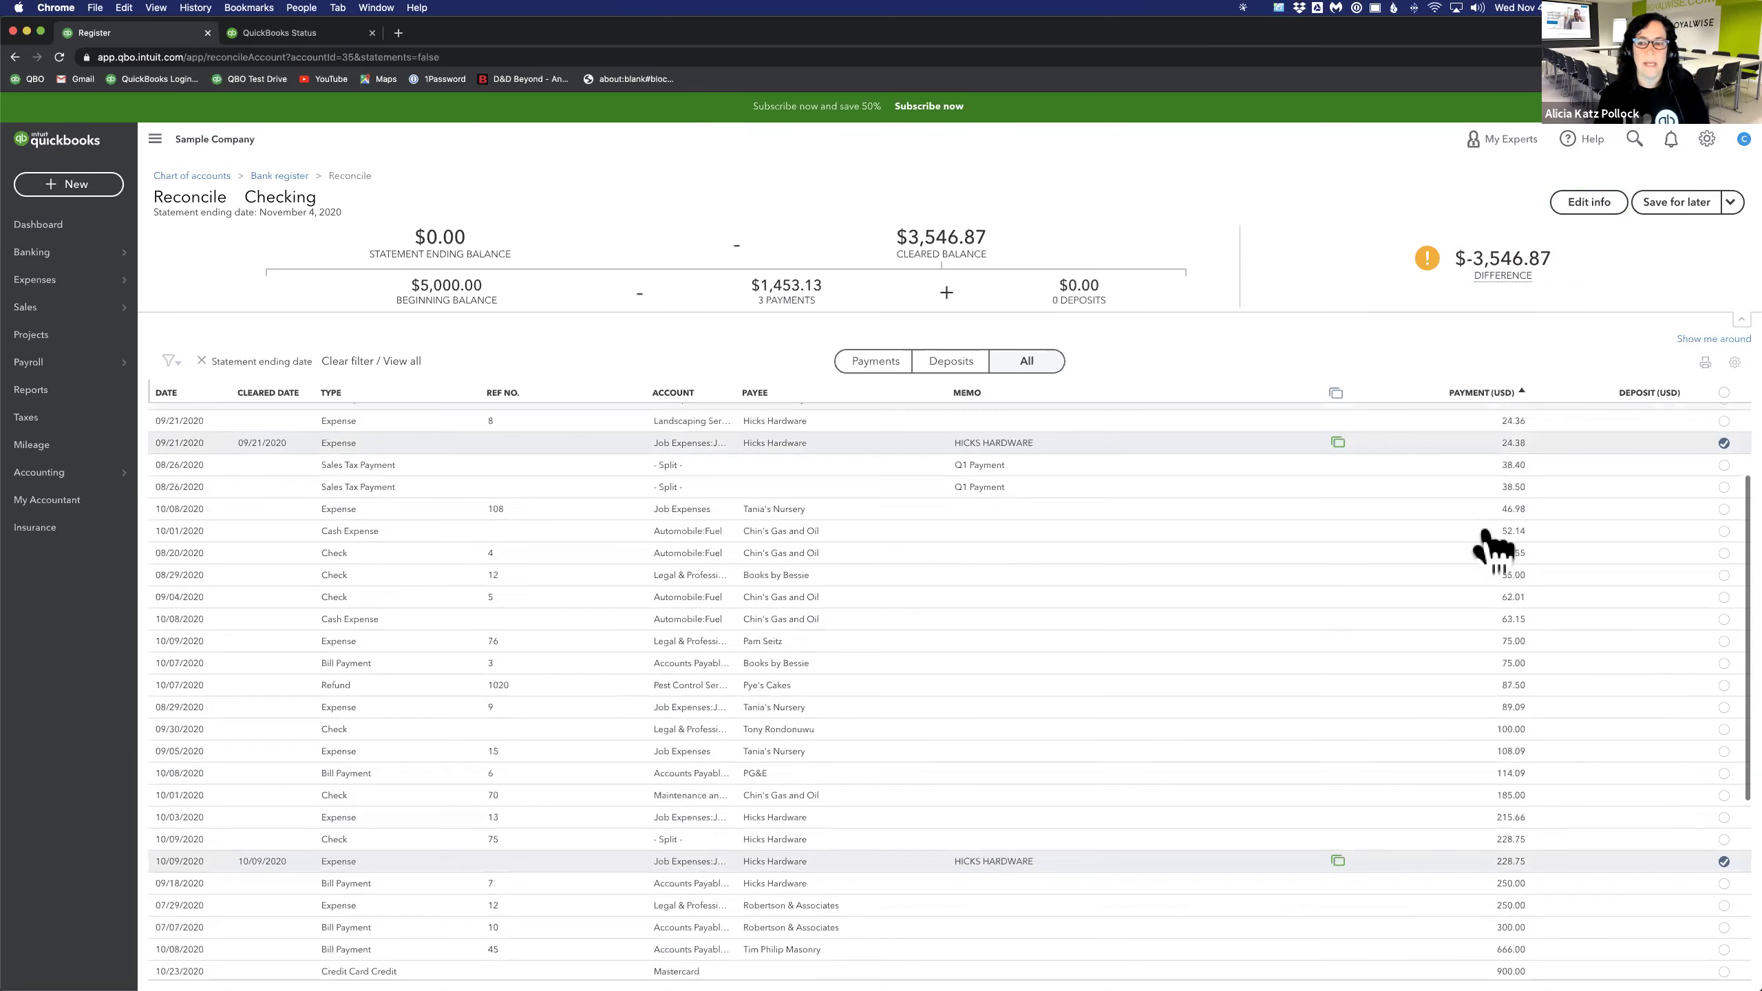
scroll(1492, 549, "down", 1)
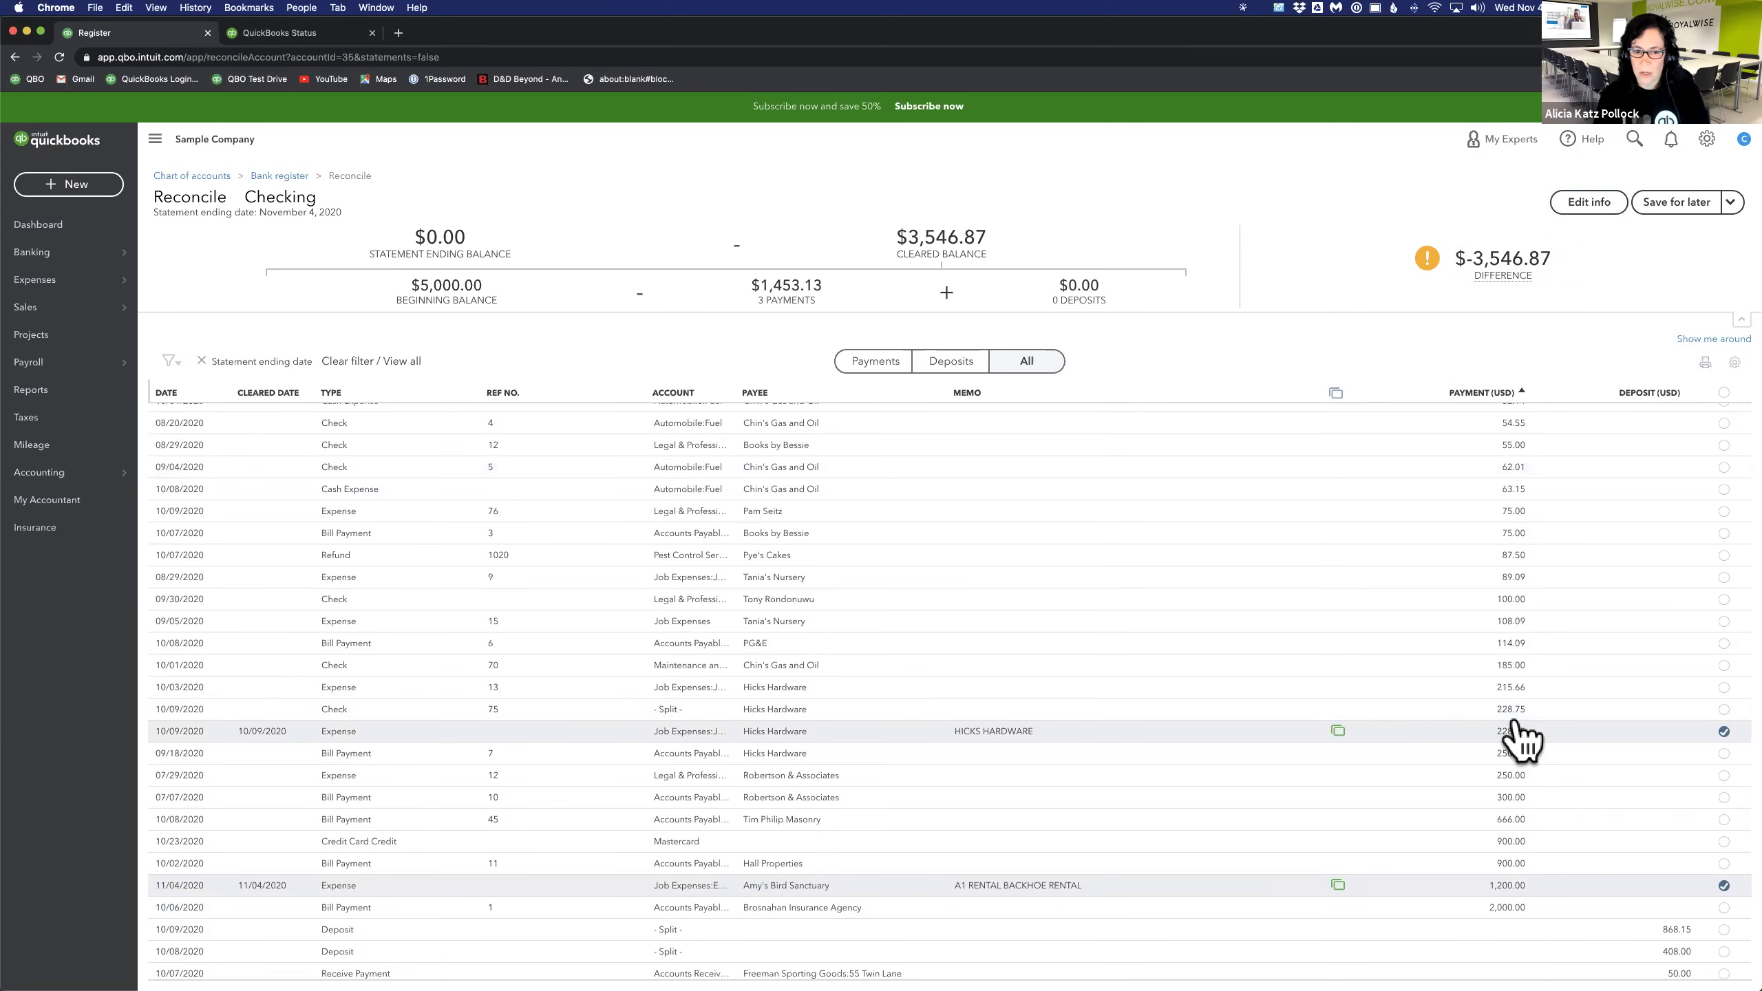
scroll(1515, 725, "down", 2)
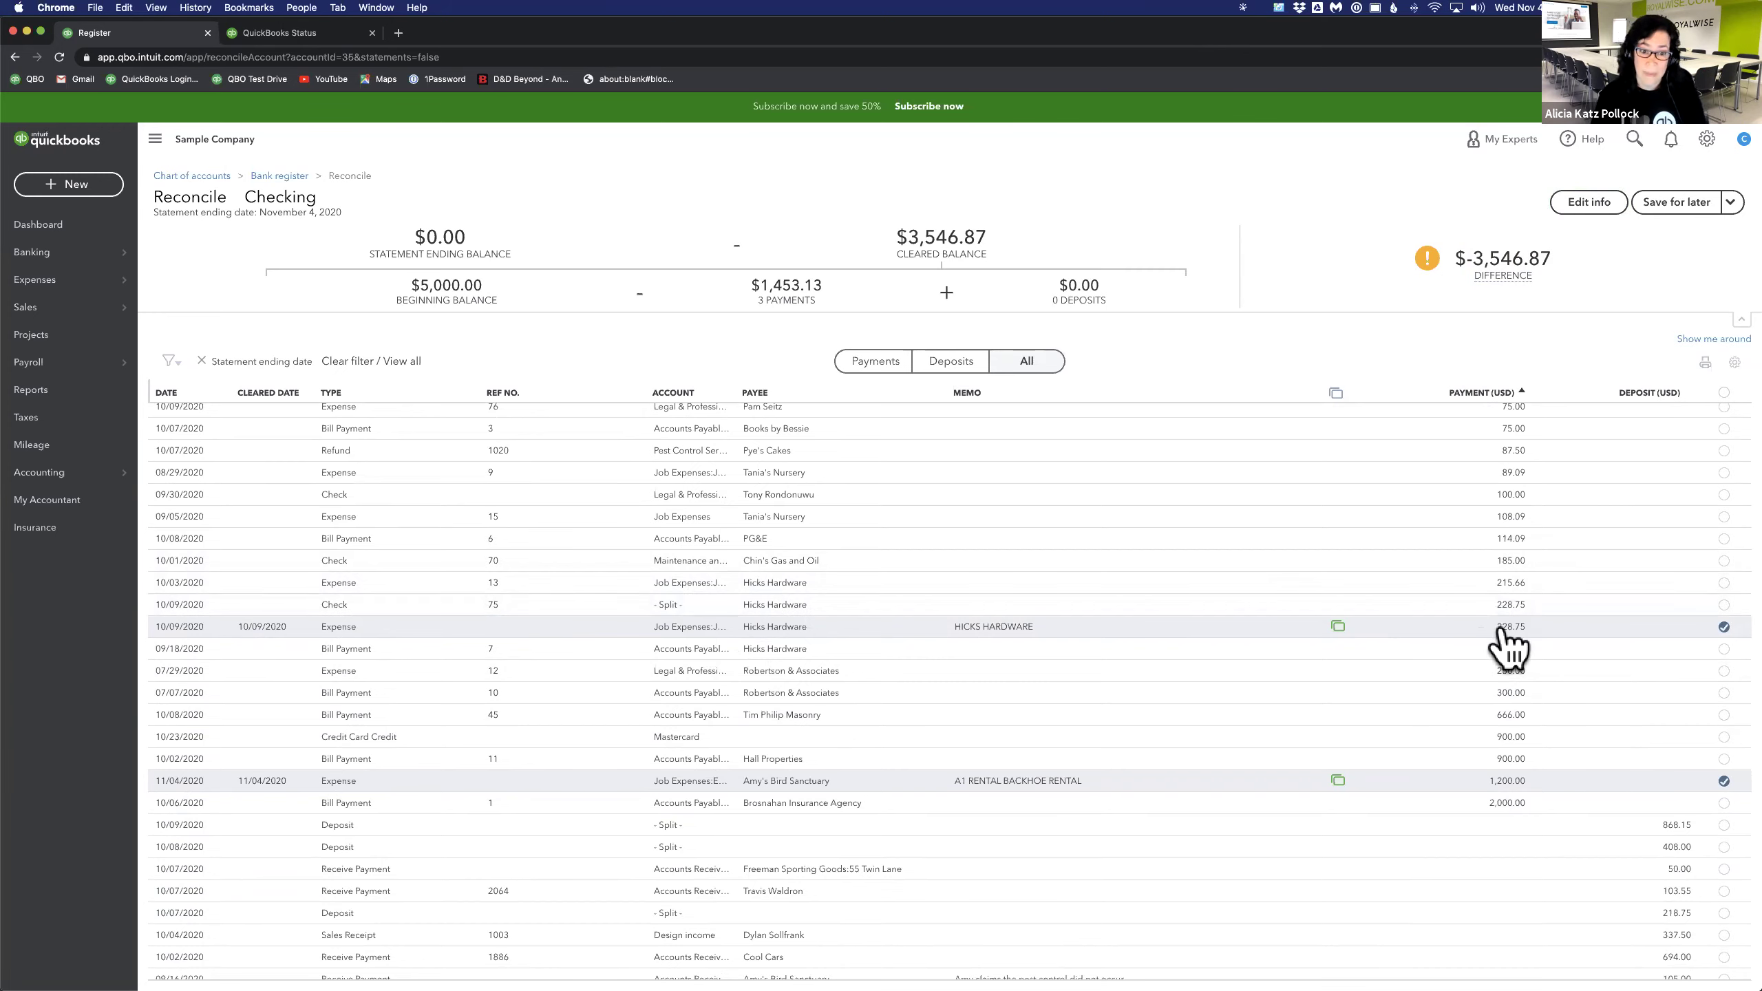
Step: Open the 10/09/2020 Hicks Hardware $228.75 expense and delete it, confirming with Yes
left_click(1062, 628)
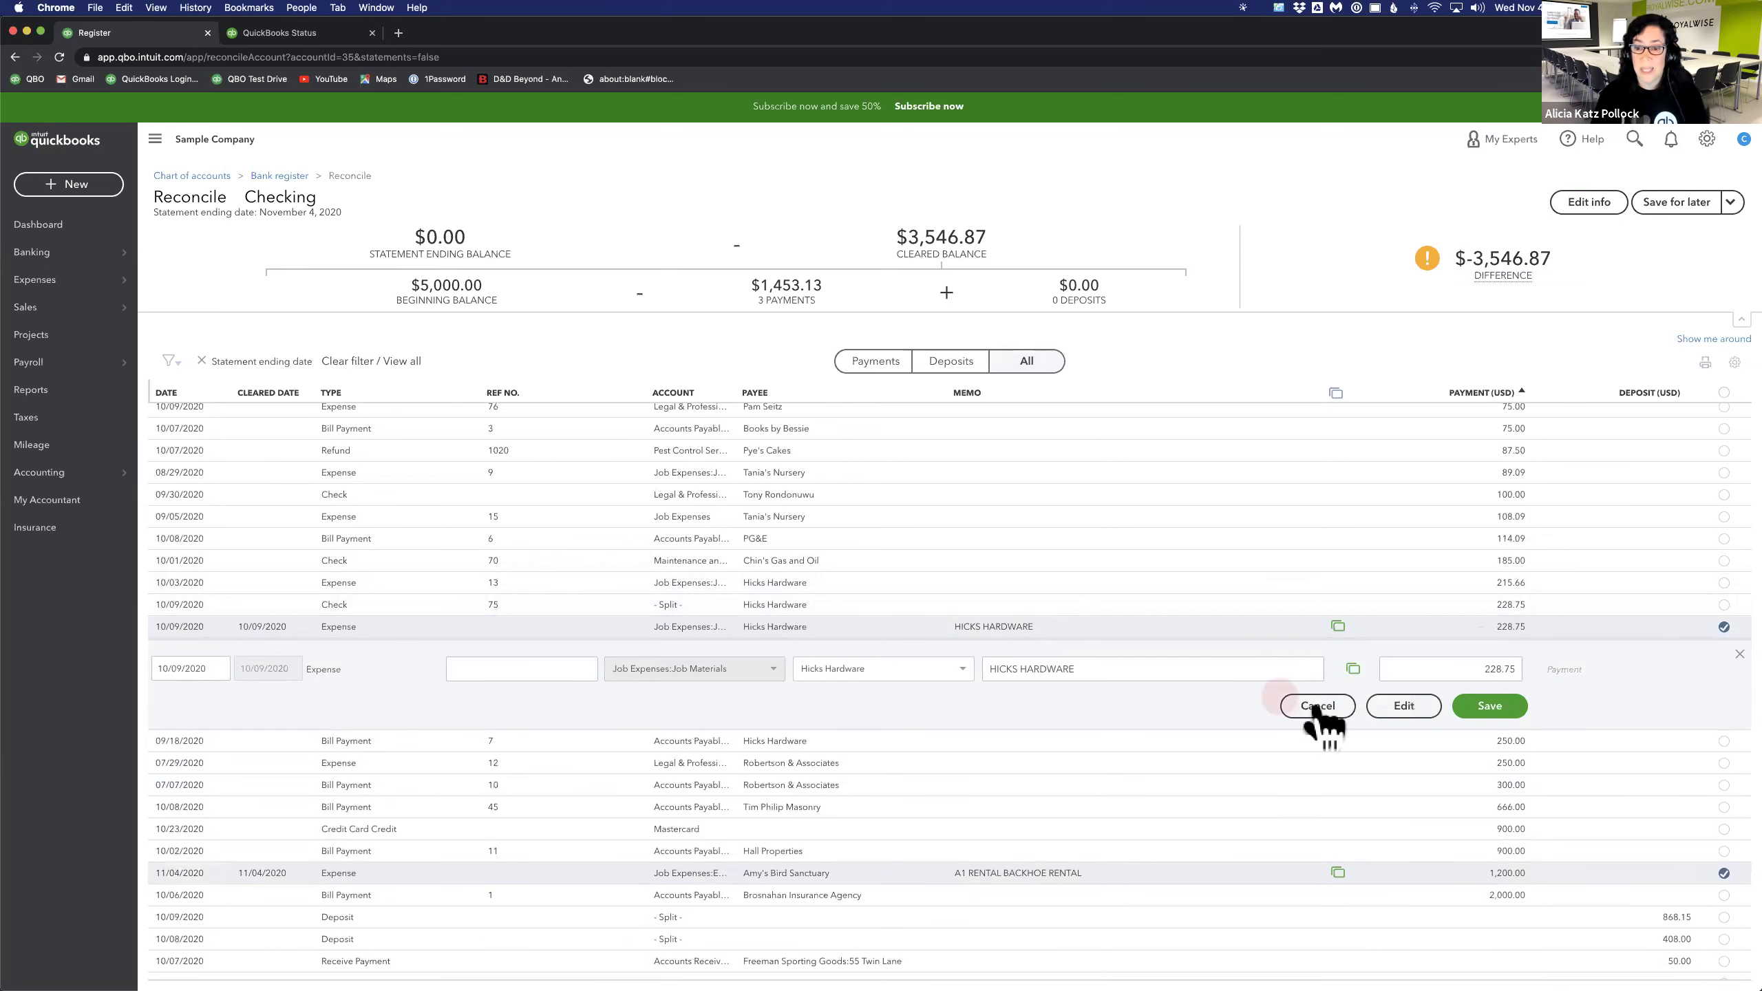
left_click(1401, 713)
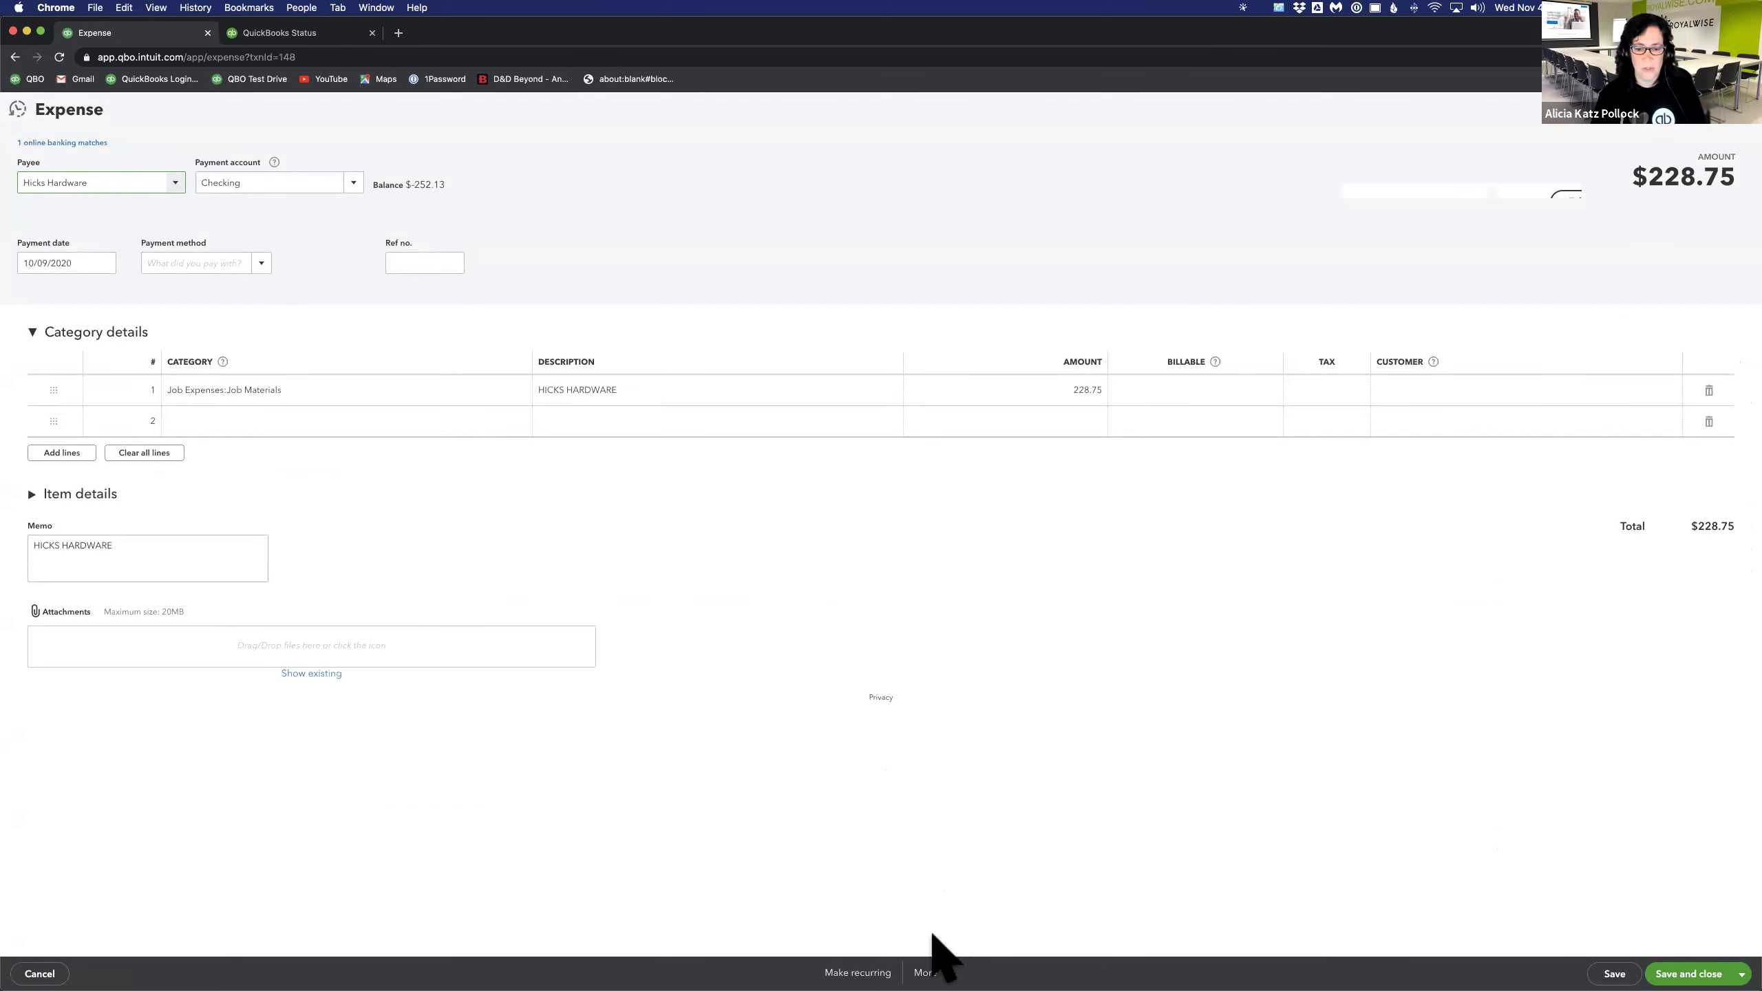
left_click(927, 970)
left_click(922, 877)
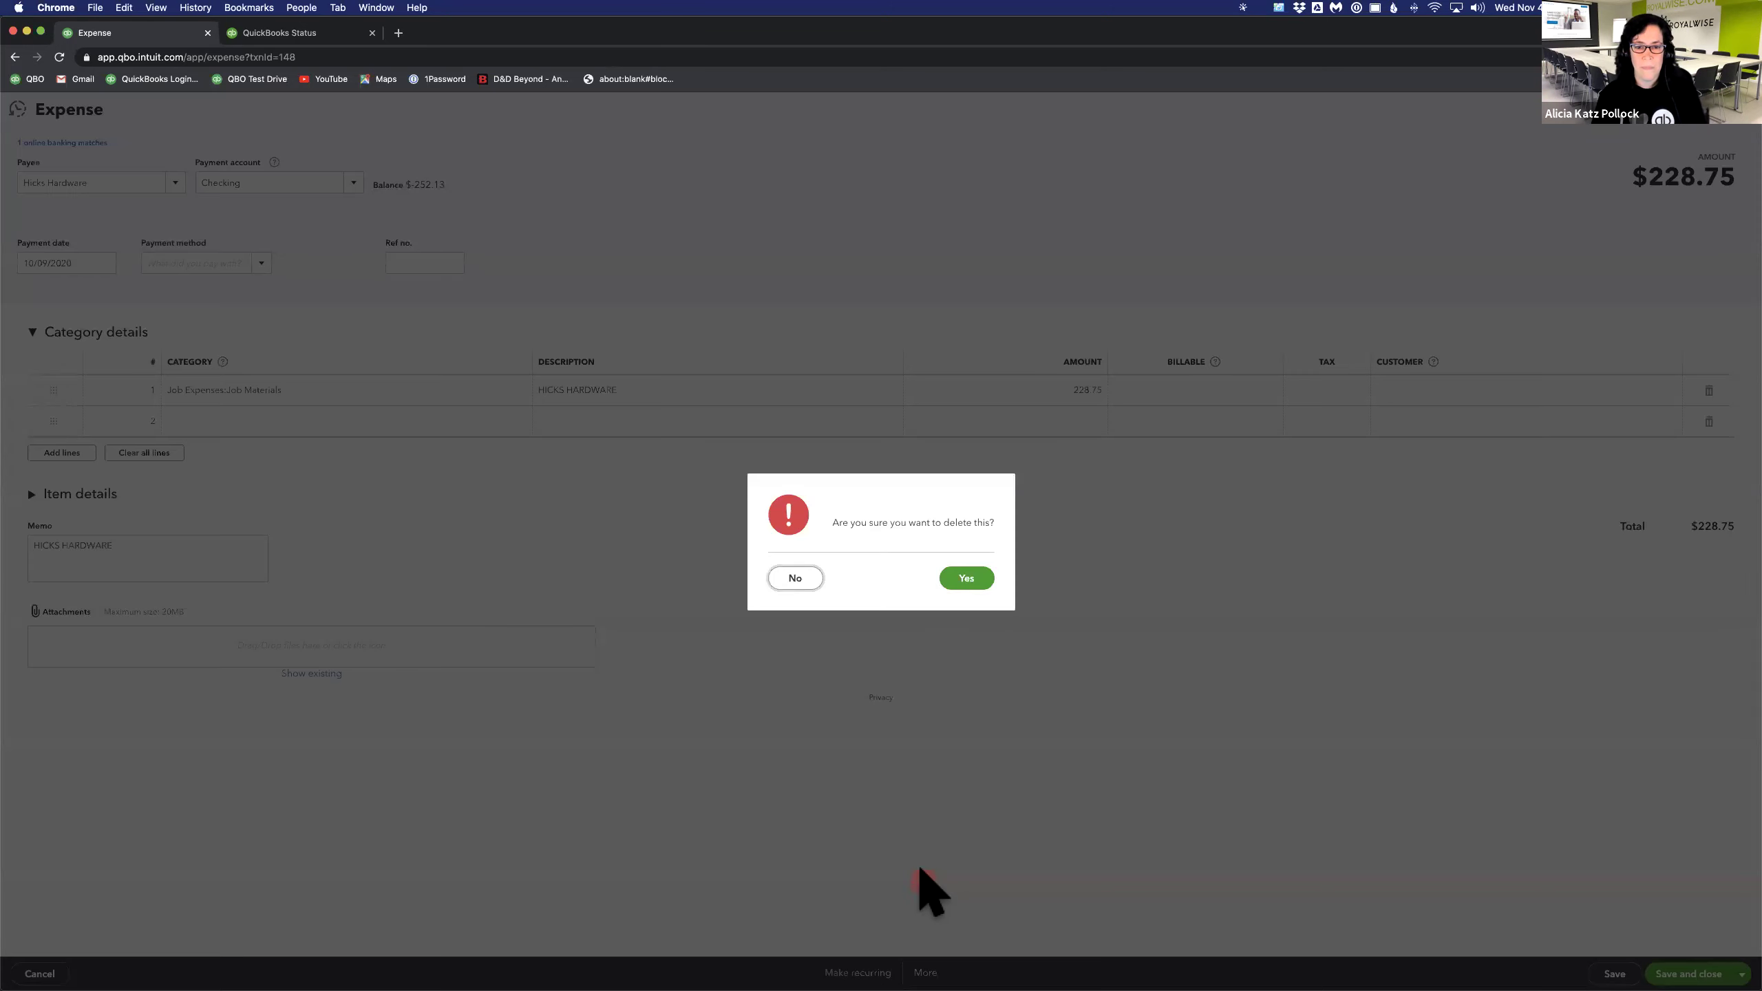
left_click(964, 579)
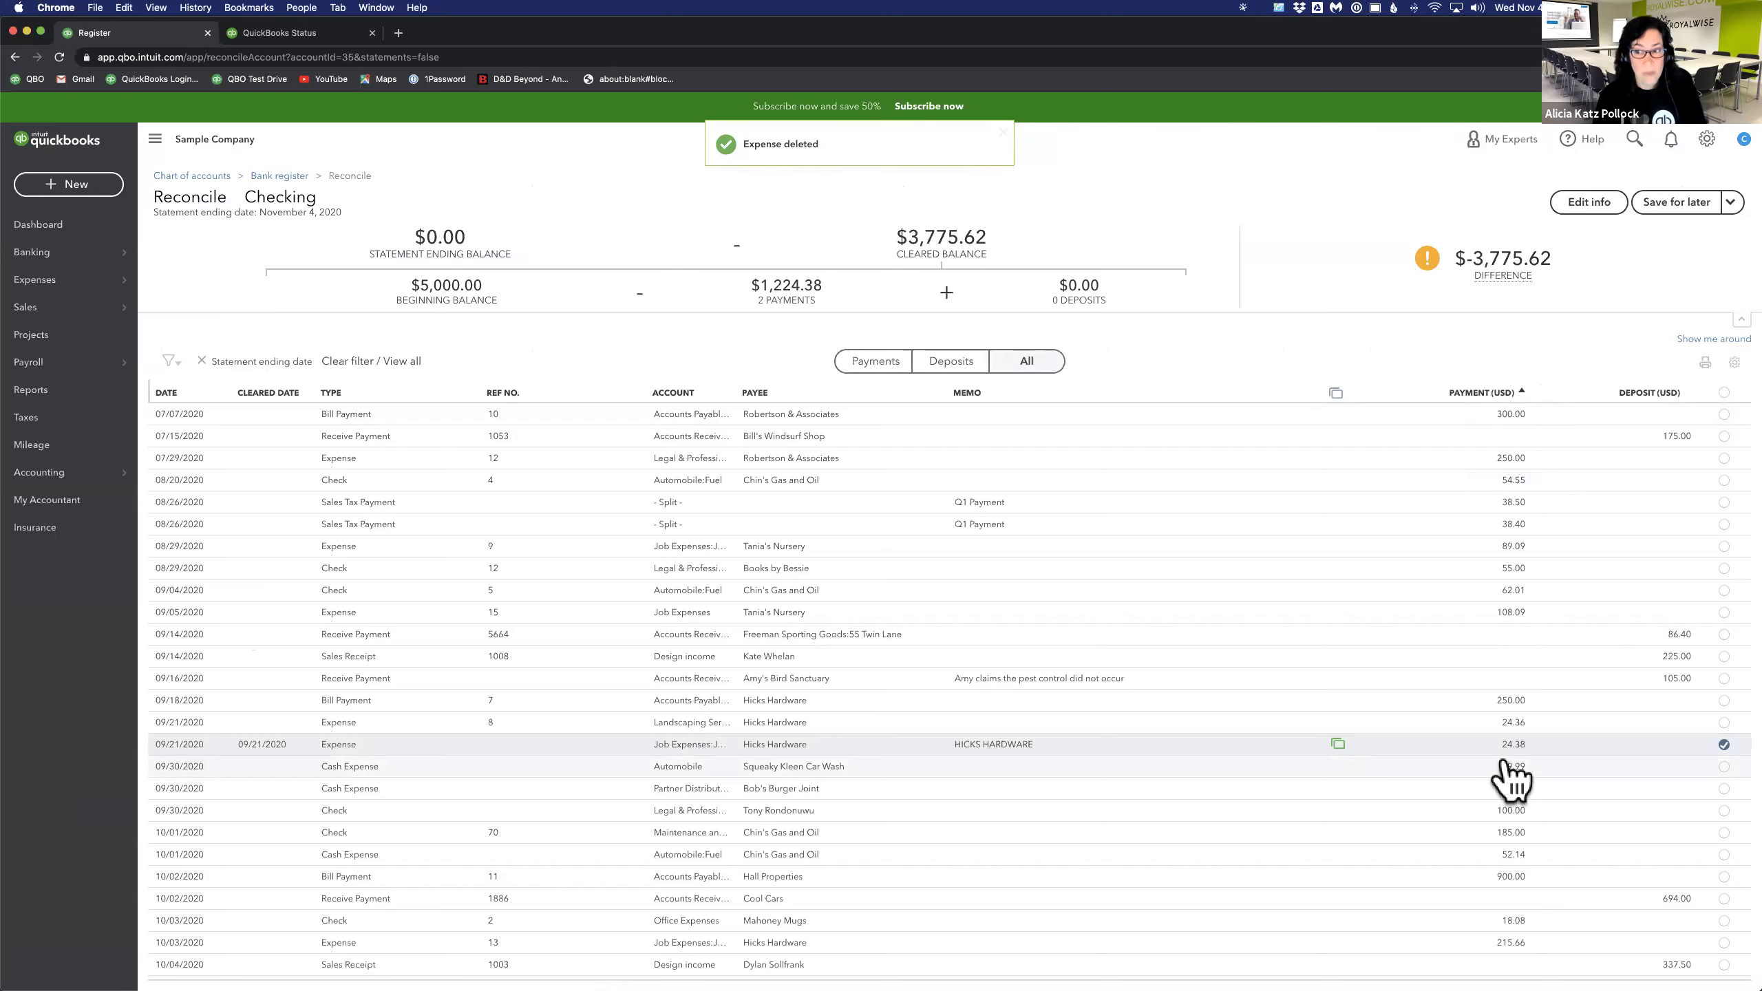
Step: Sort the reconciliation list by cleared date, check the Difference, then view the Sorting and Filtering slide
left_click(265, 392)
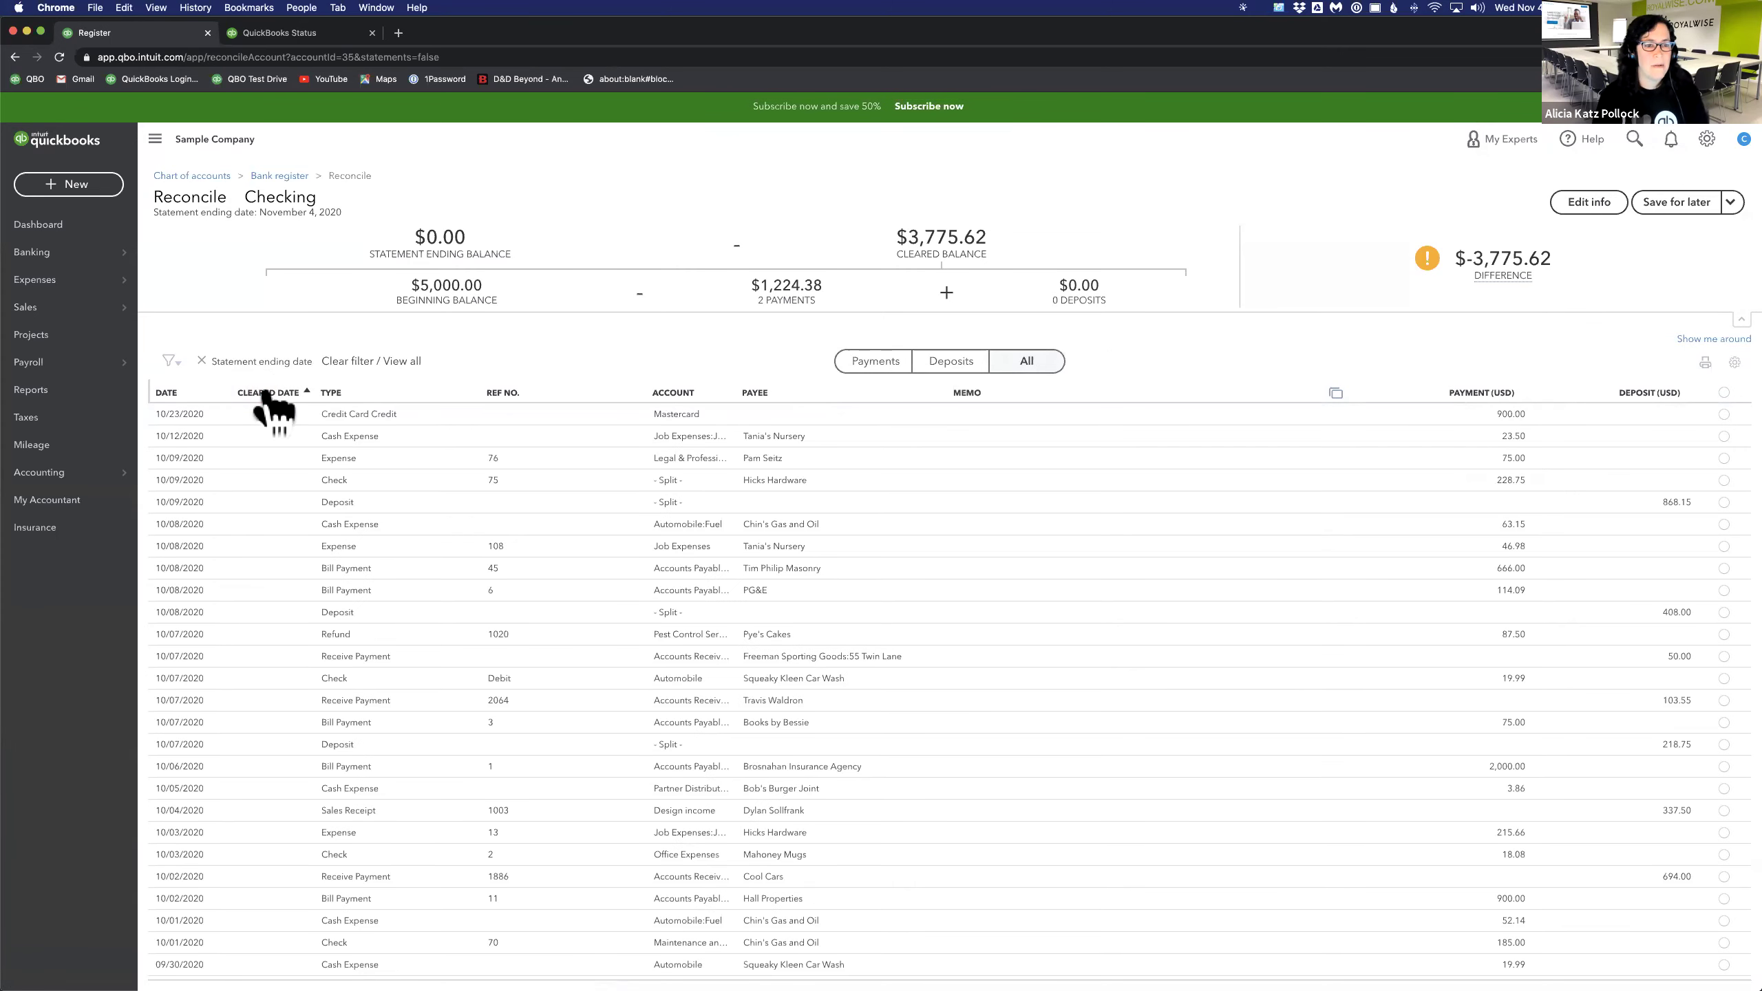
scroll(270, 517, "down", 6)
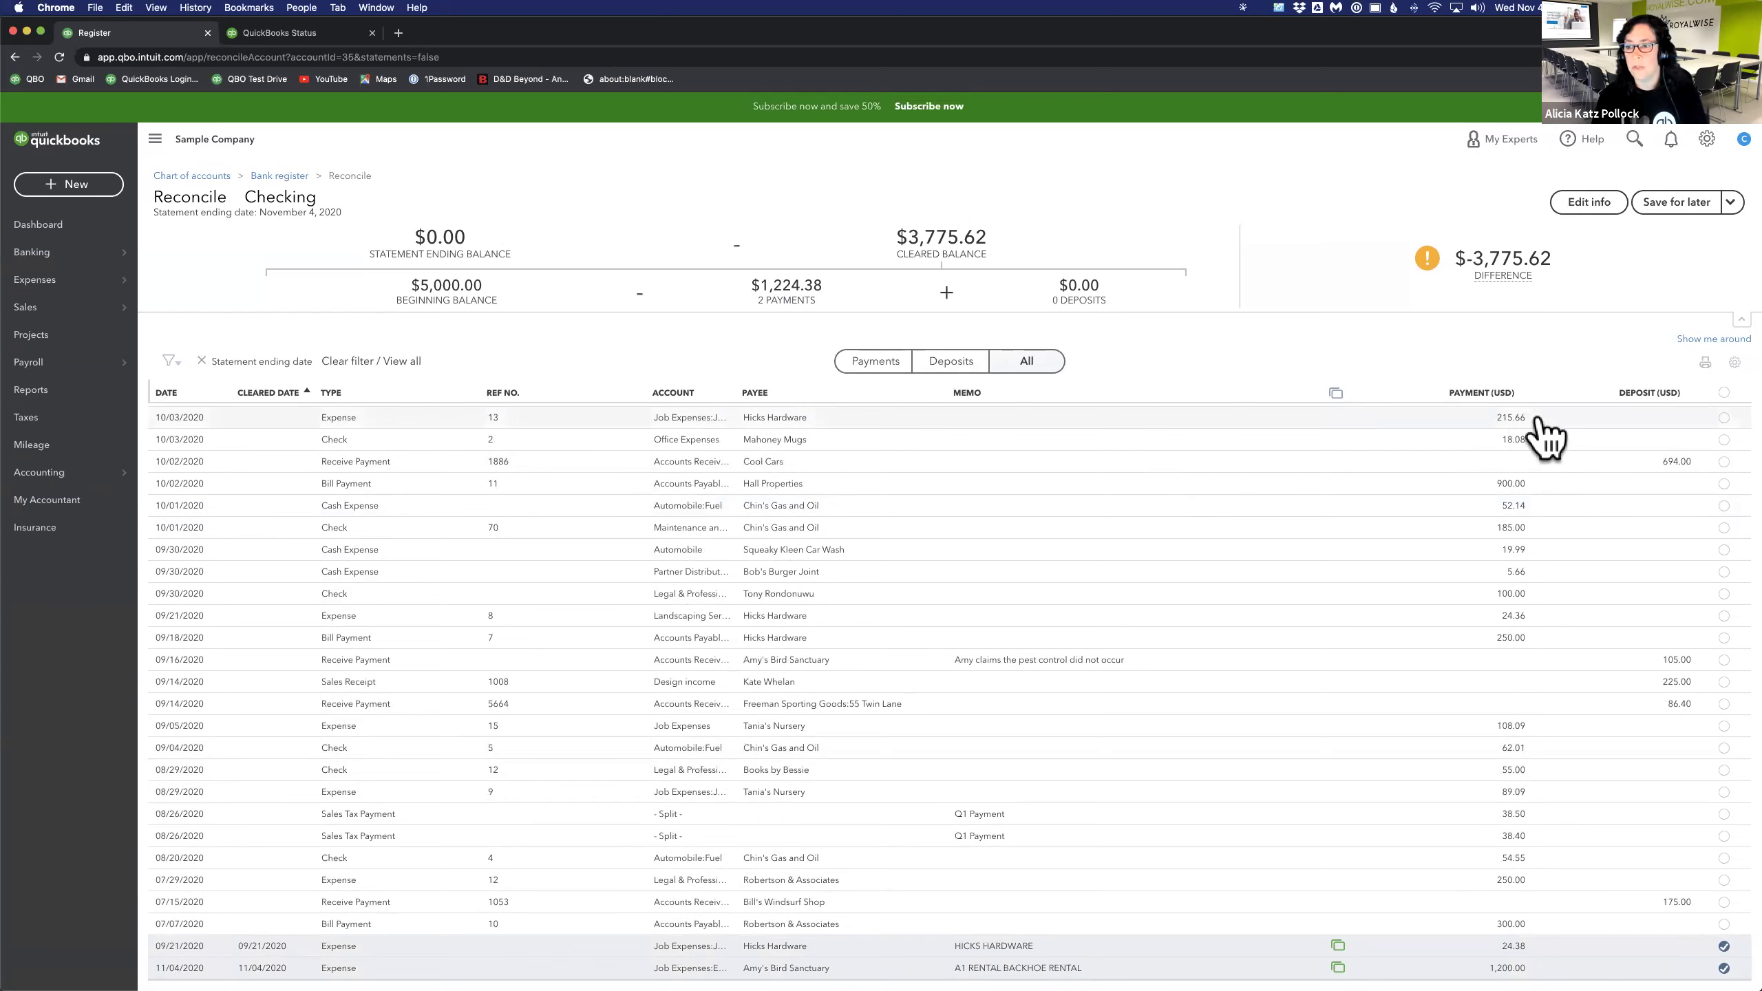
scroll(1236, 736, "up", 1)
scroll(1236, 736, "down", 1)
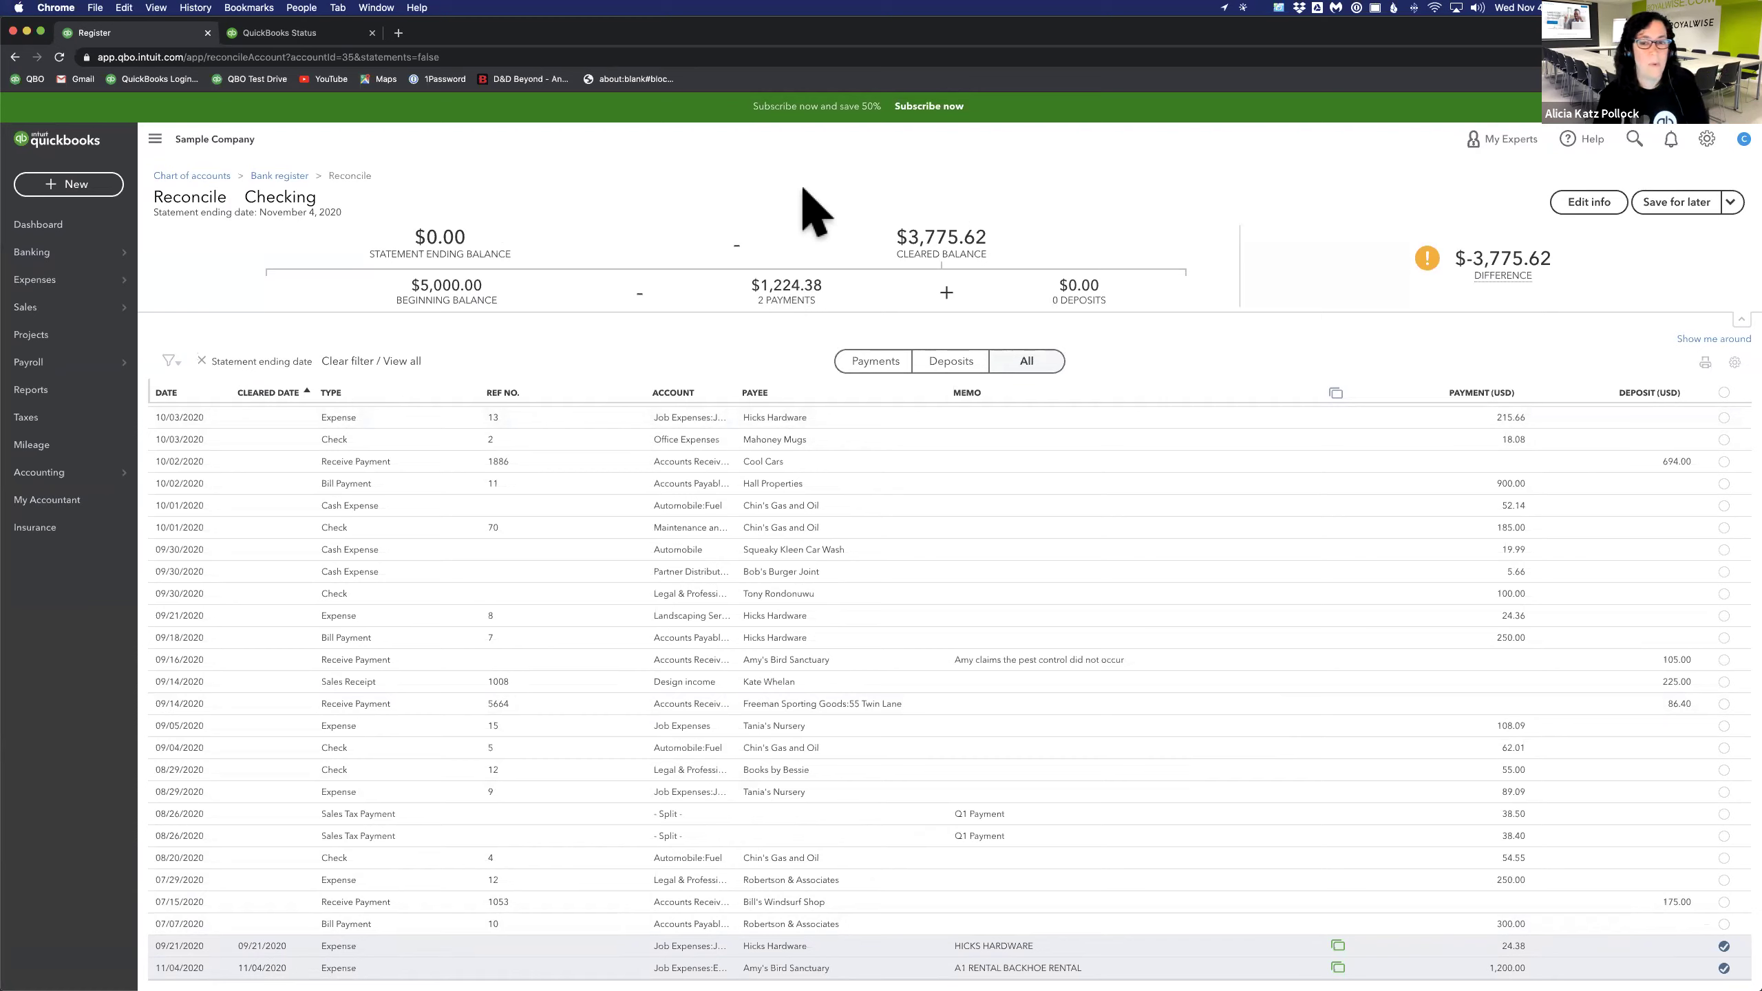
mouse_move(1502, 275)
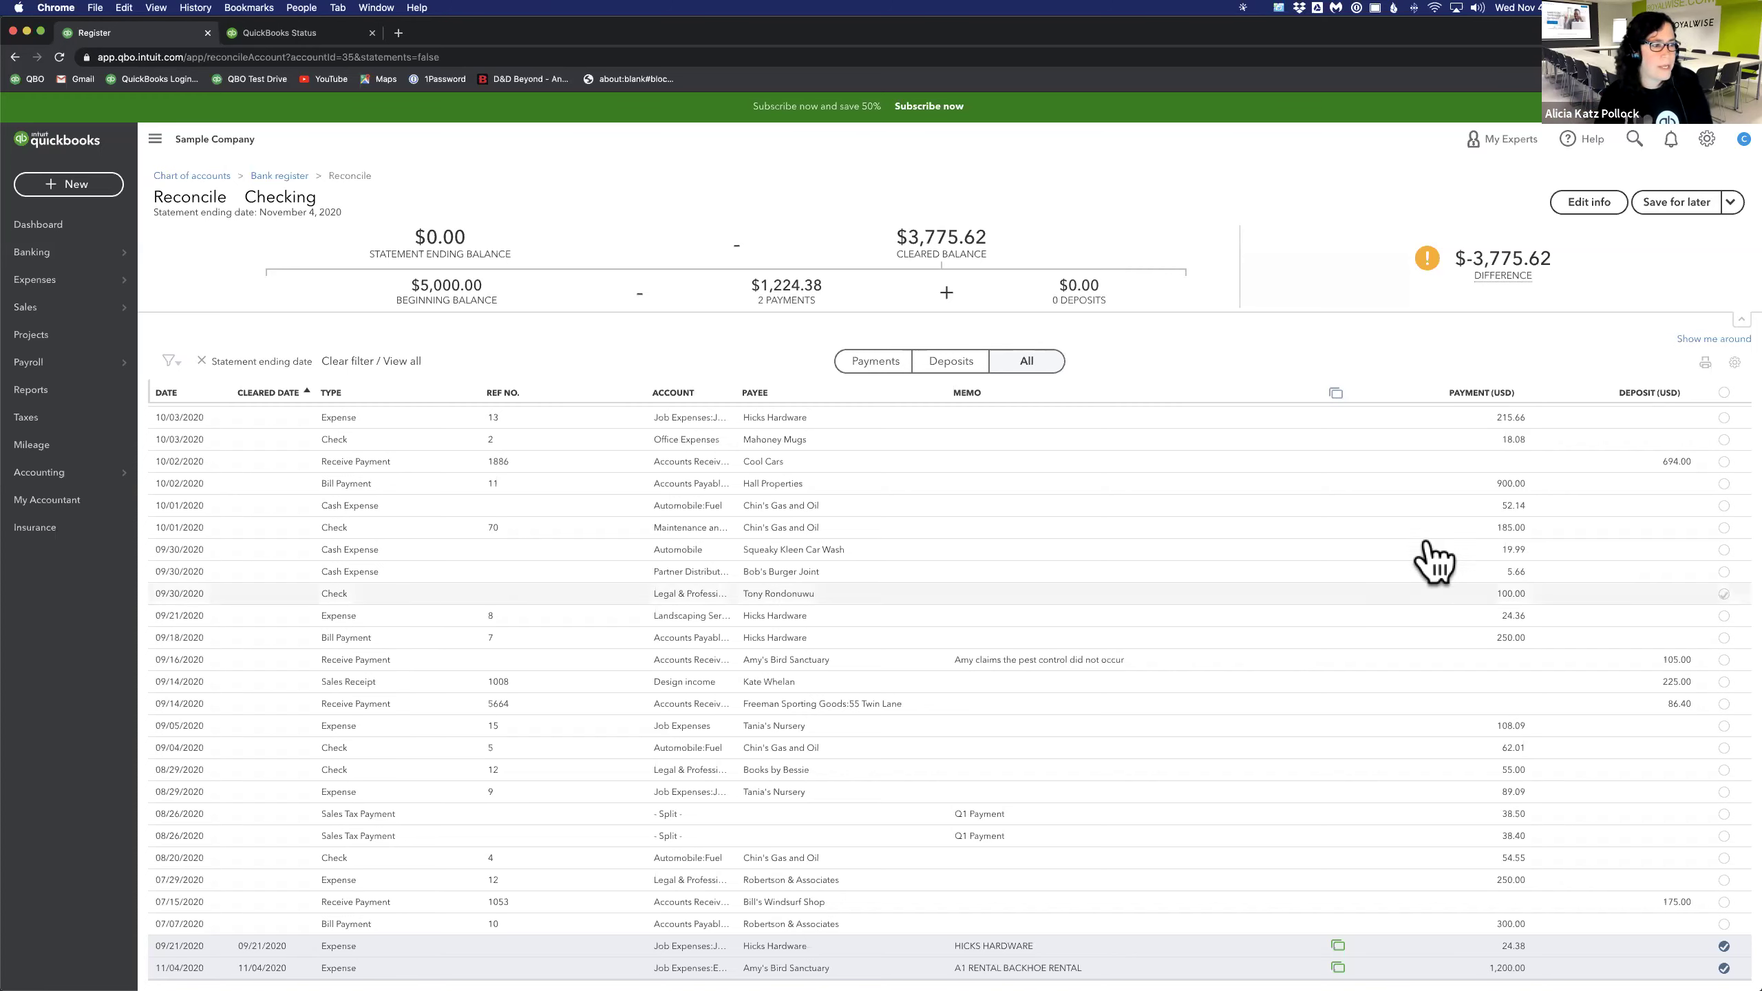
left_click(803, 161)
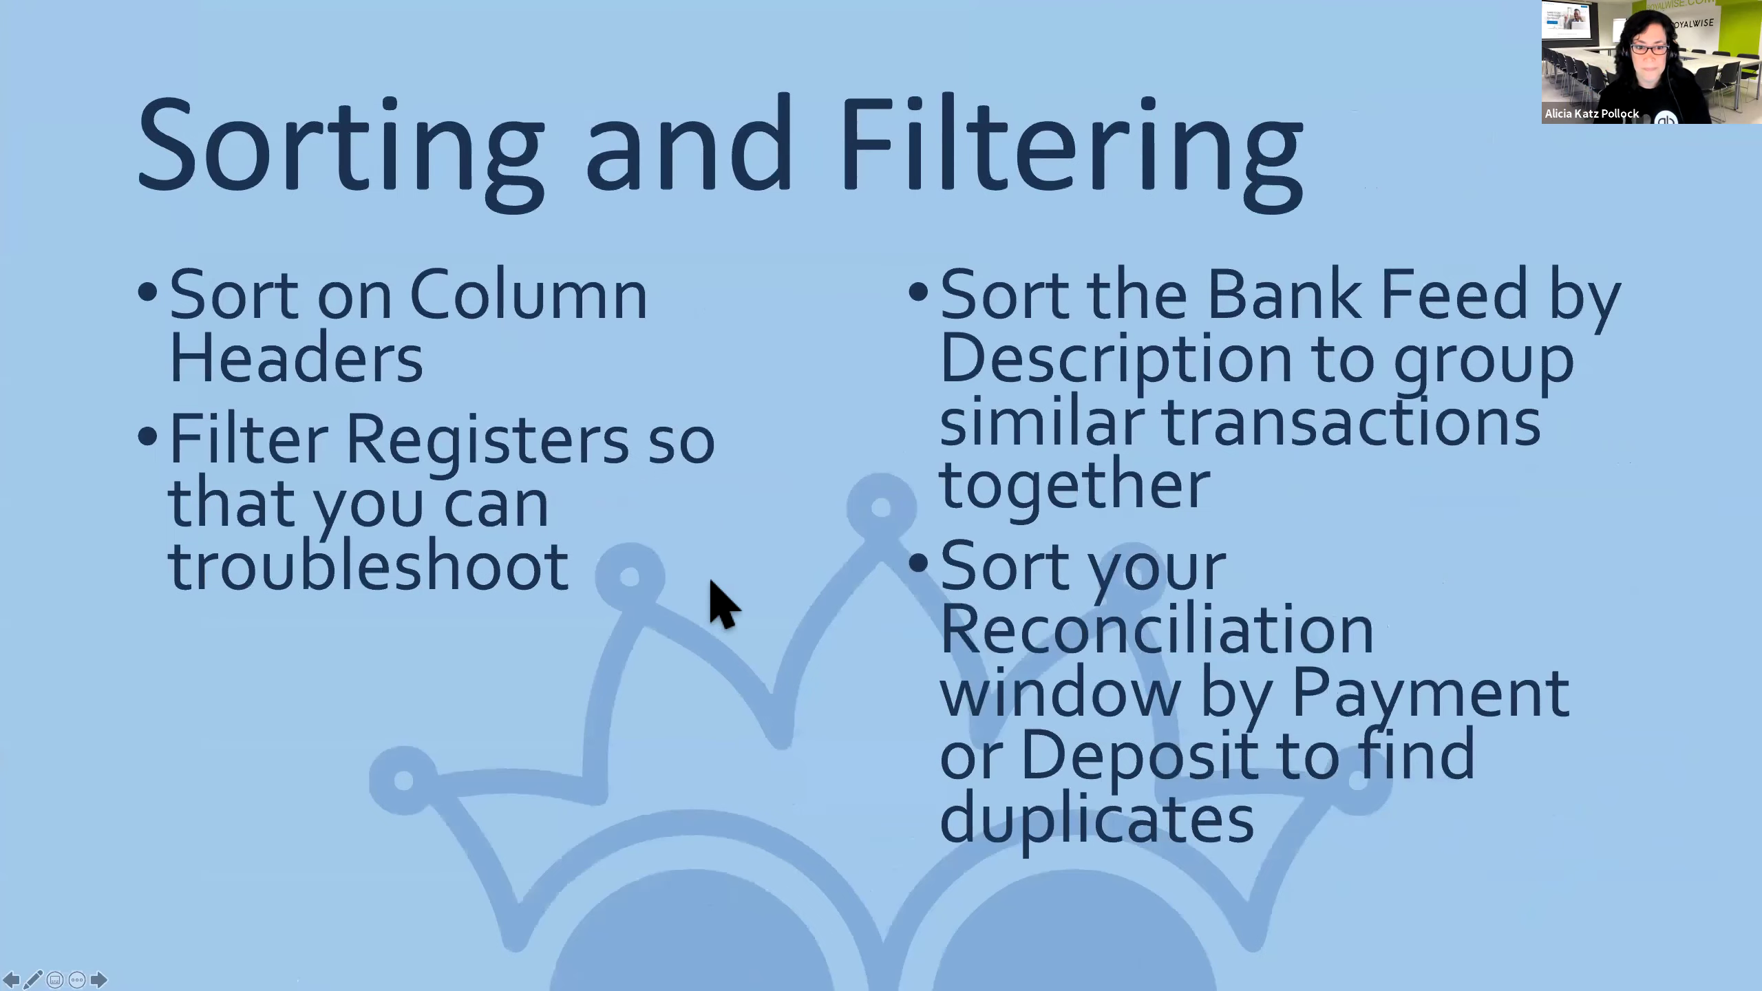
key("Right")
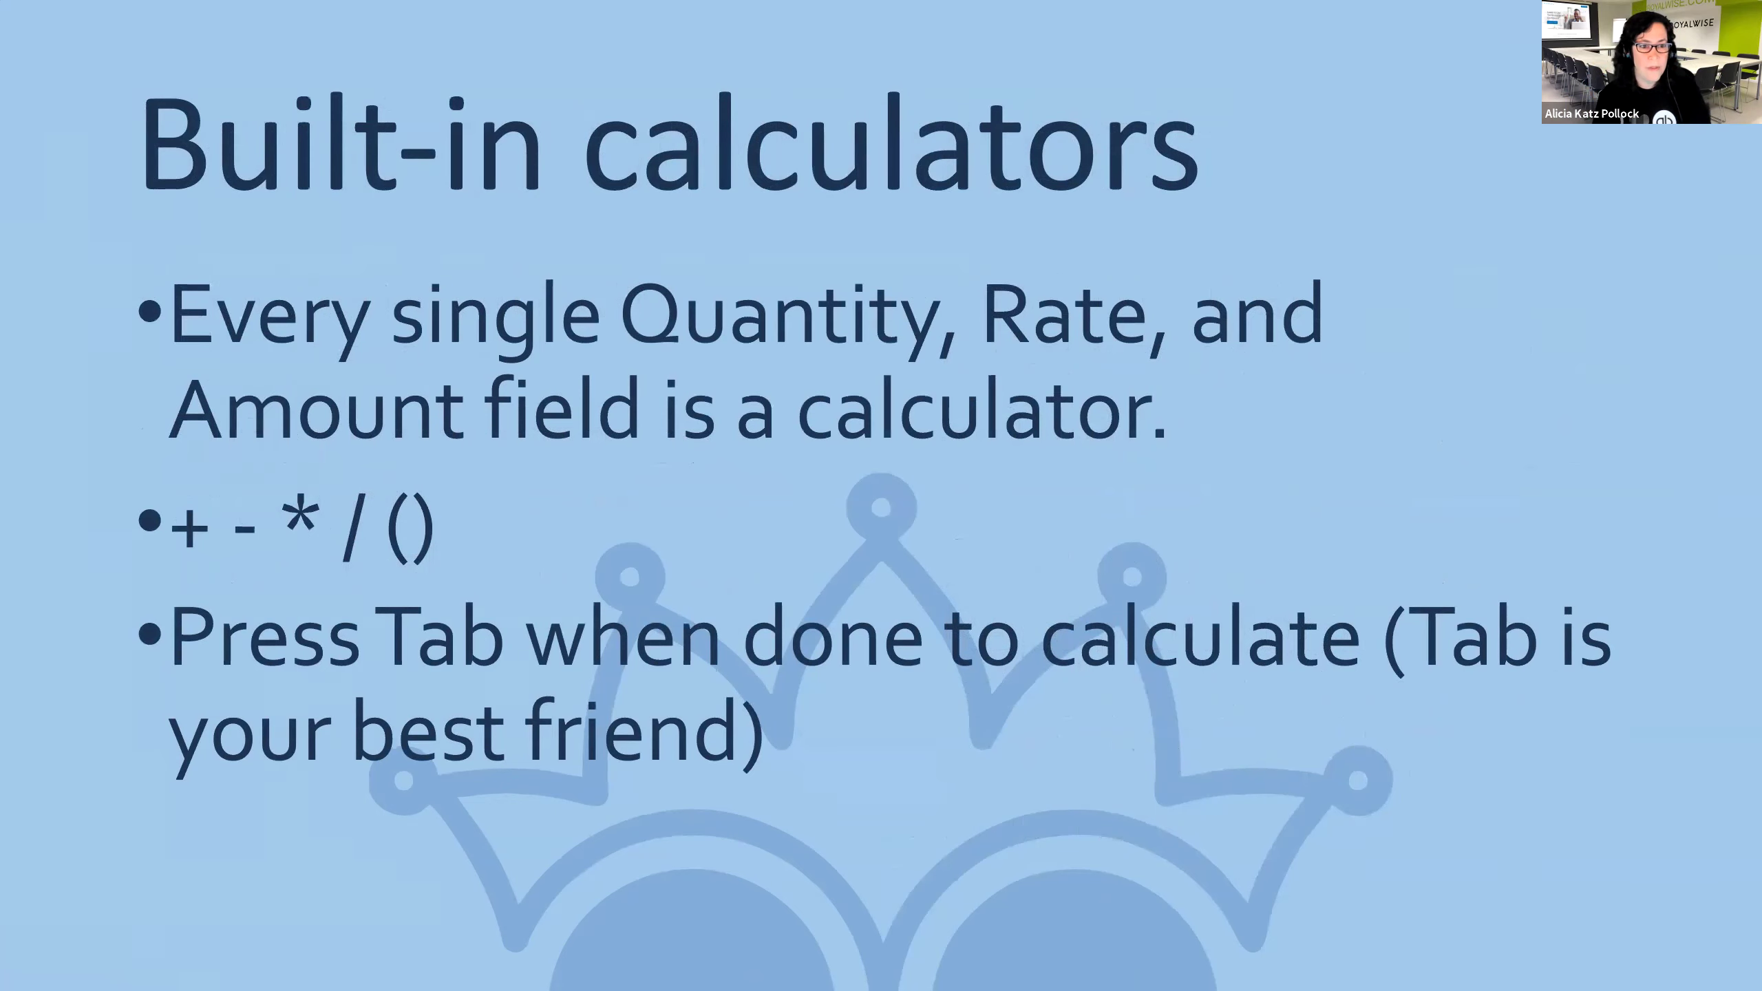
key("ctrl+Left")
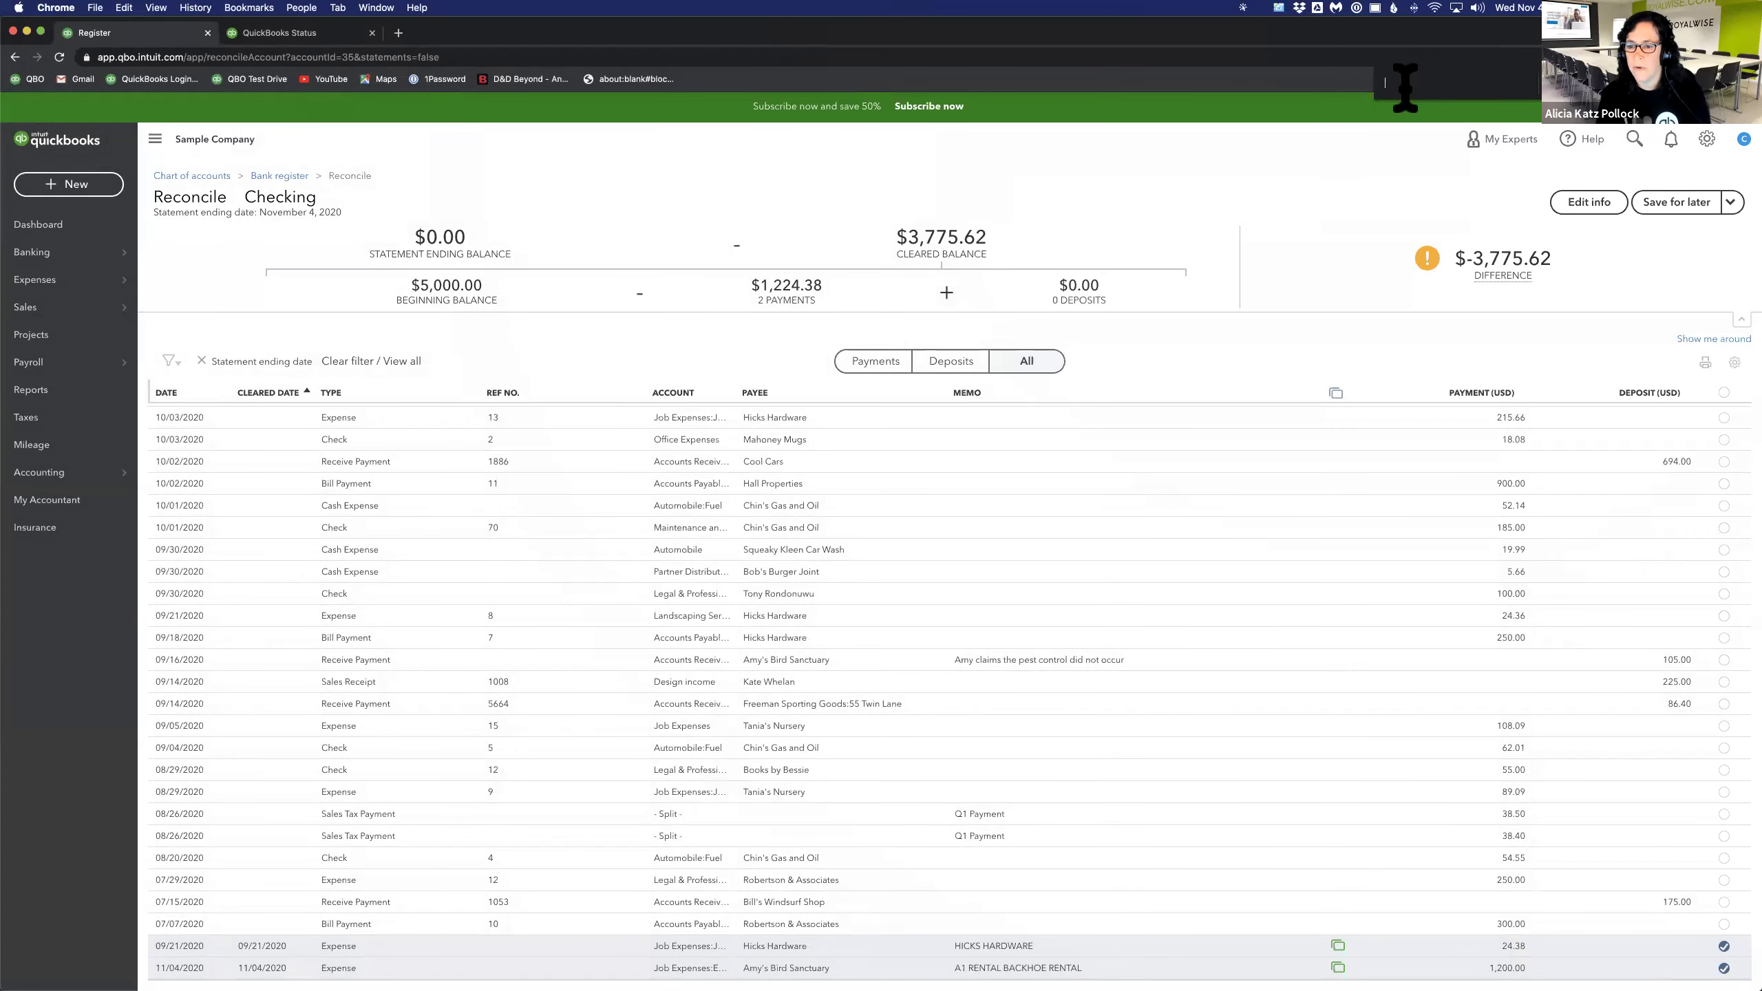
Step: Search the page for 100, step through two matches, then move to the Built-in calculators slide
type("100")
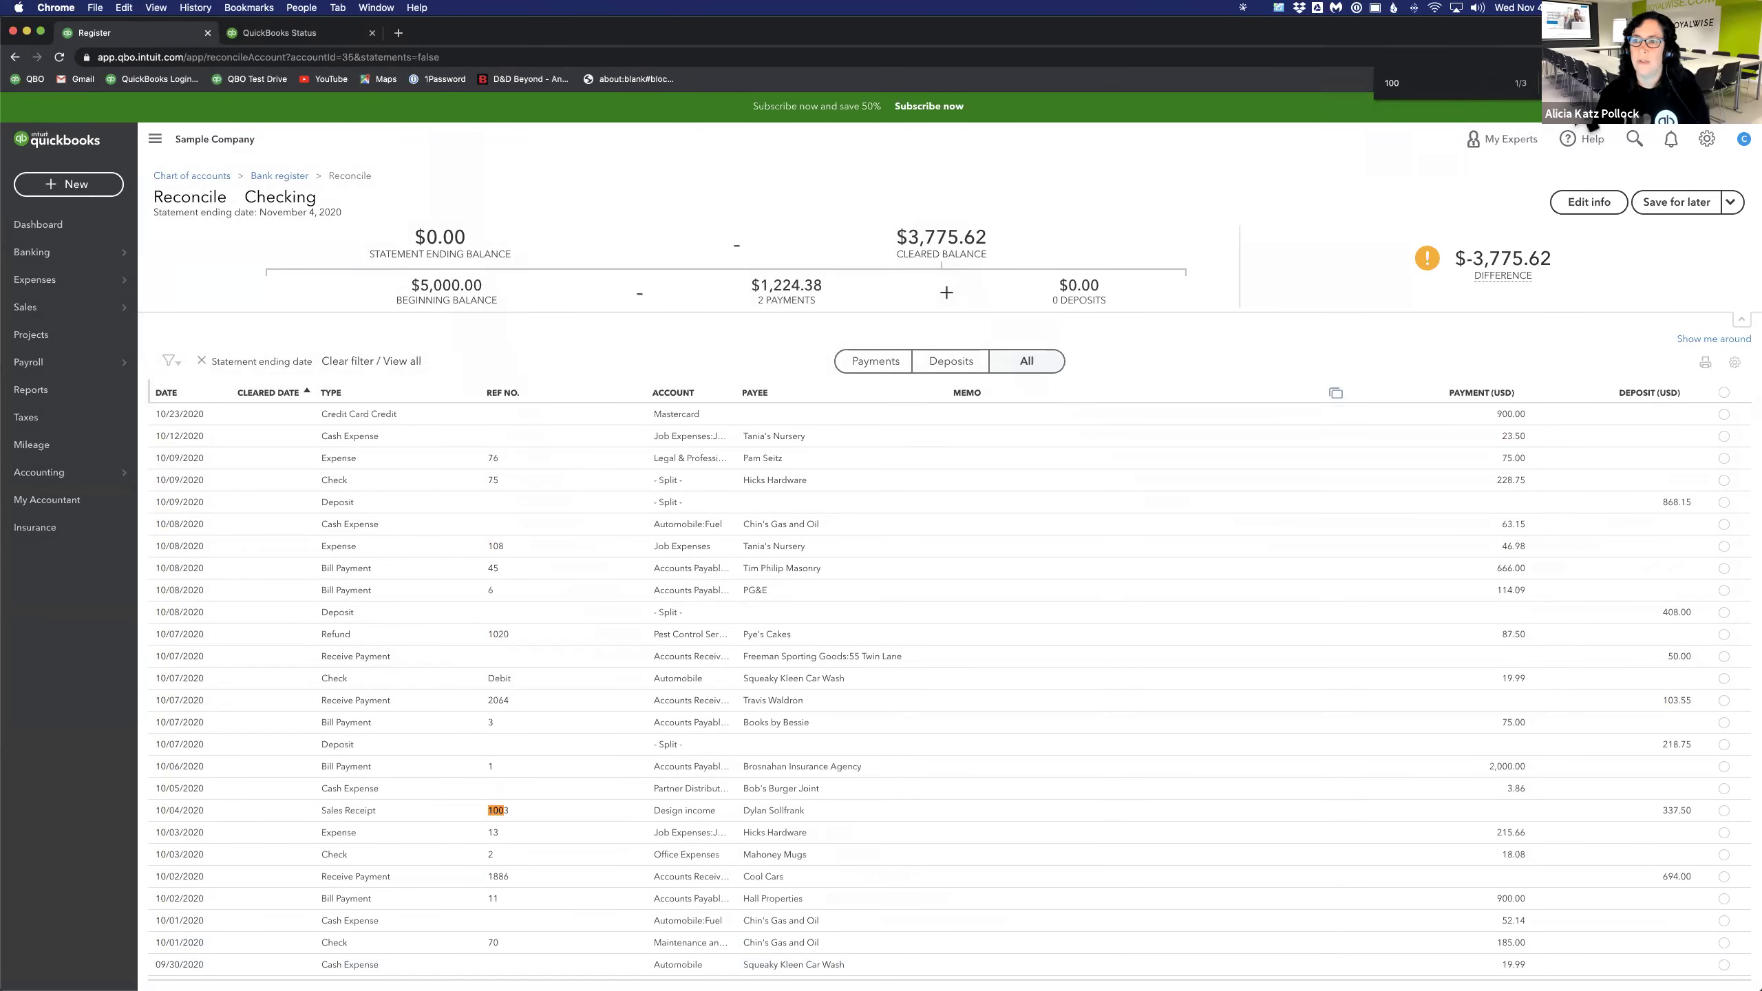
key("Return")
key("Return")
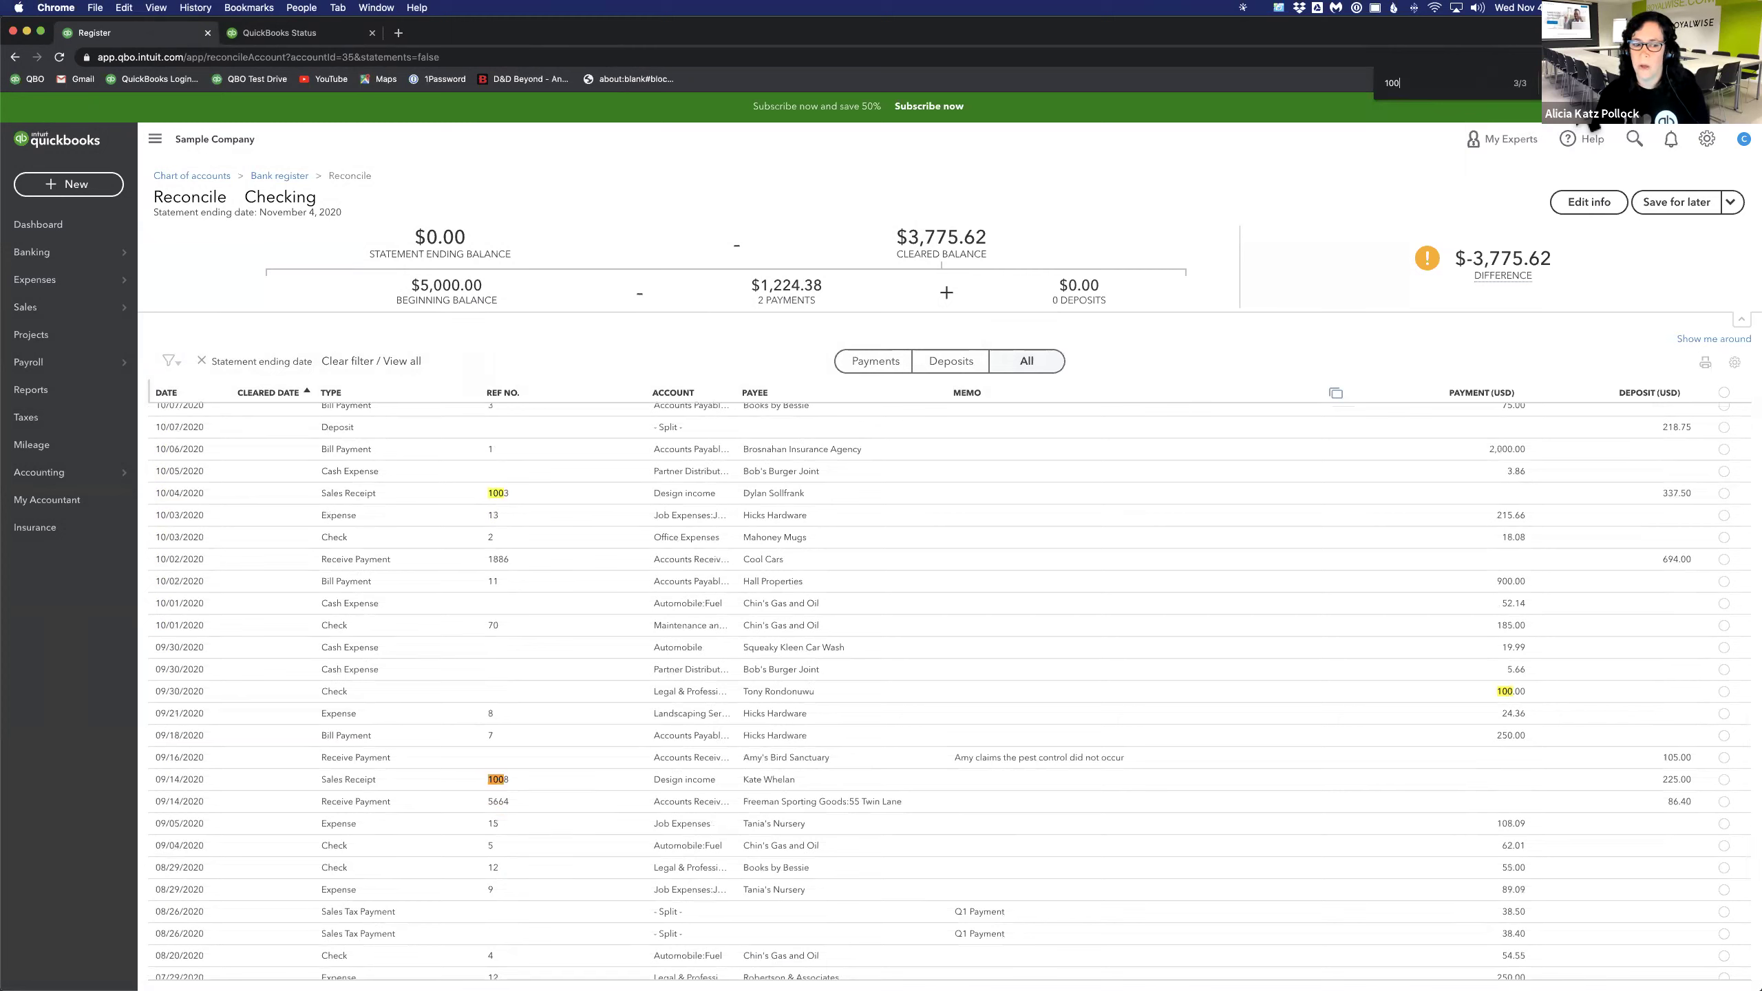
key("Return")
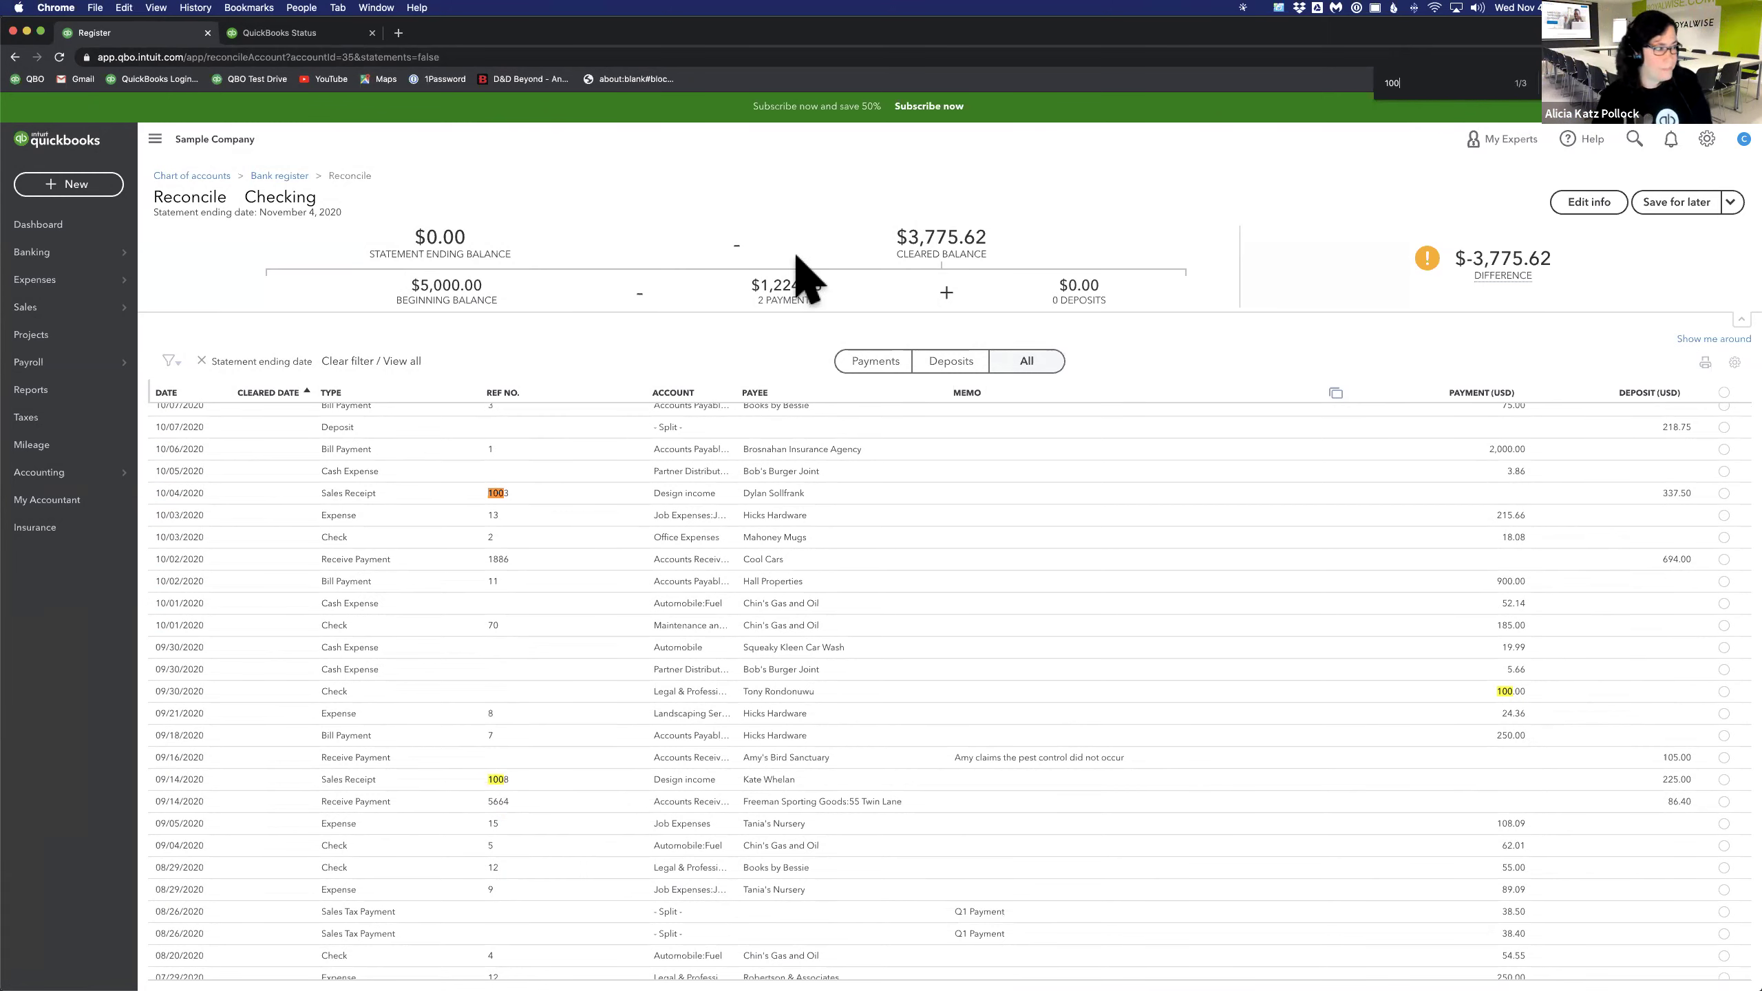
key("ctrl+Right")
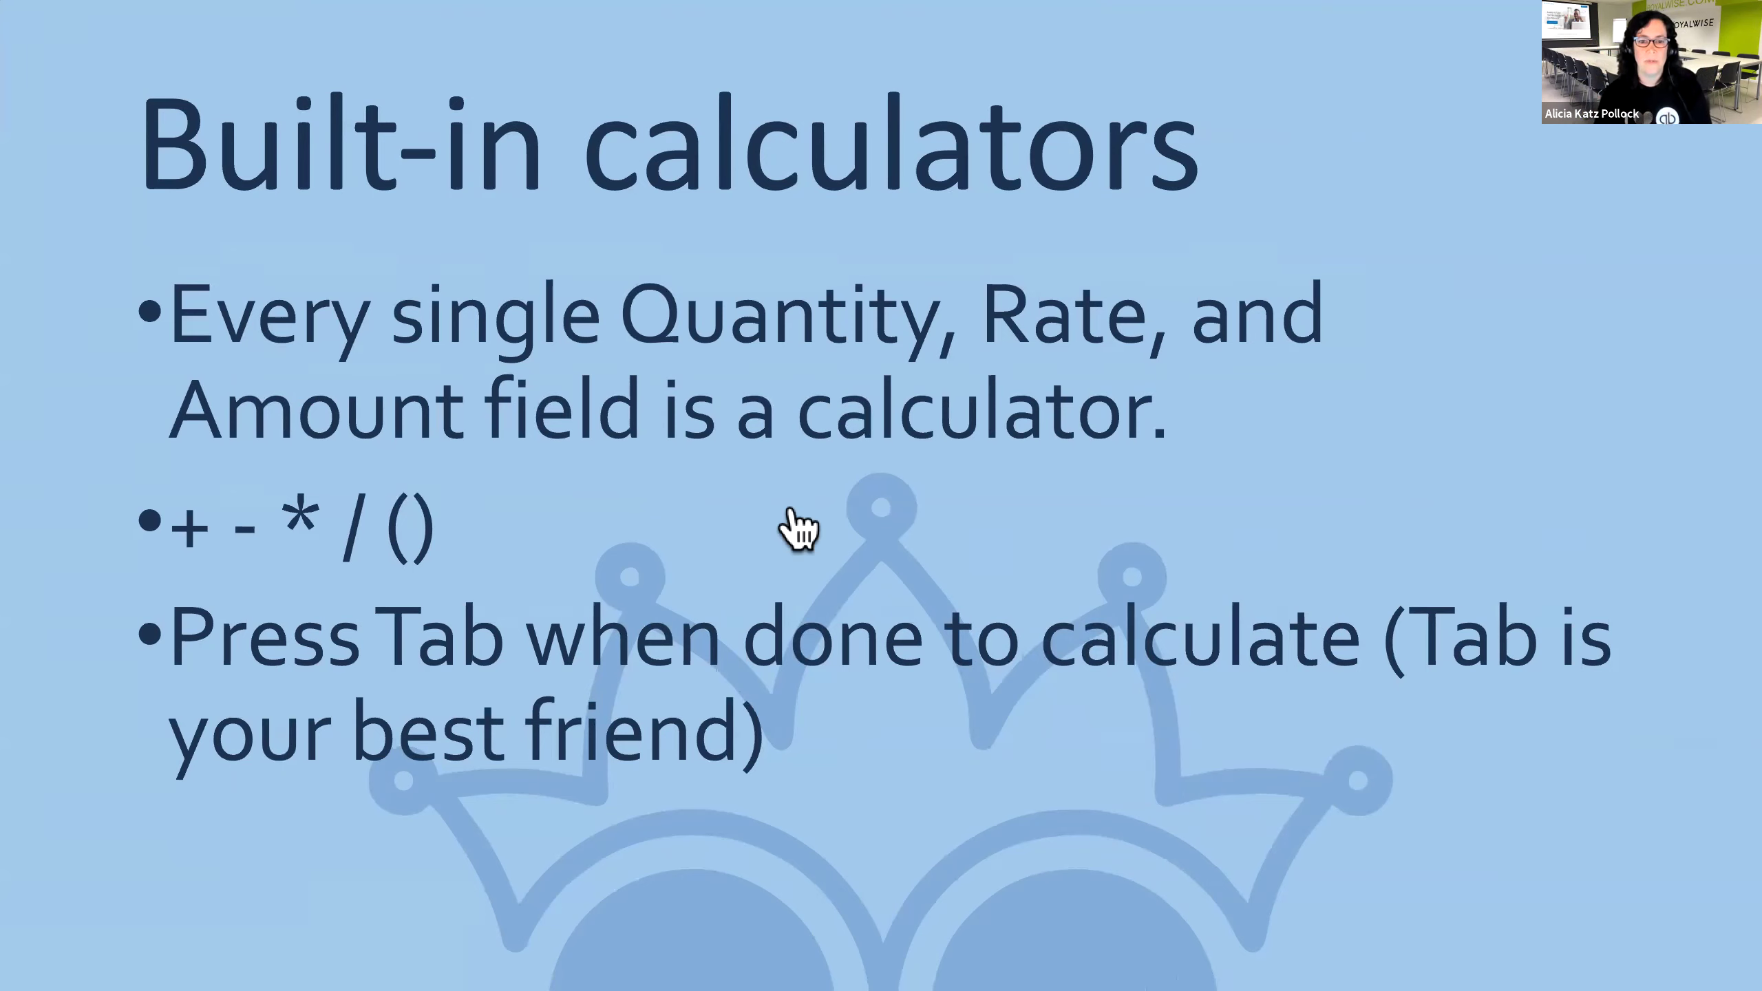
Step: Return to the Checking reconciliation and create a new blank invoice from + New
key("ctrl+Left")
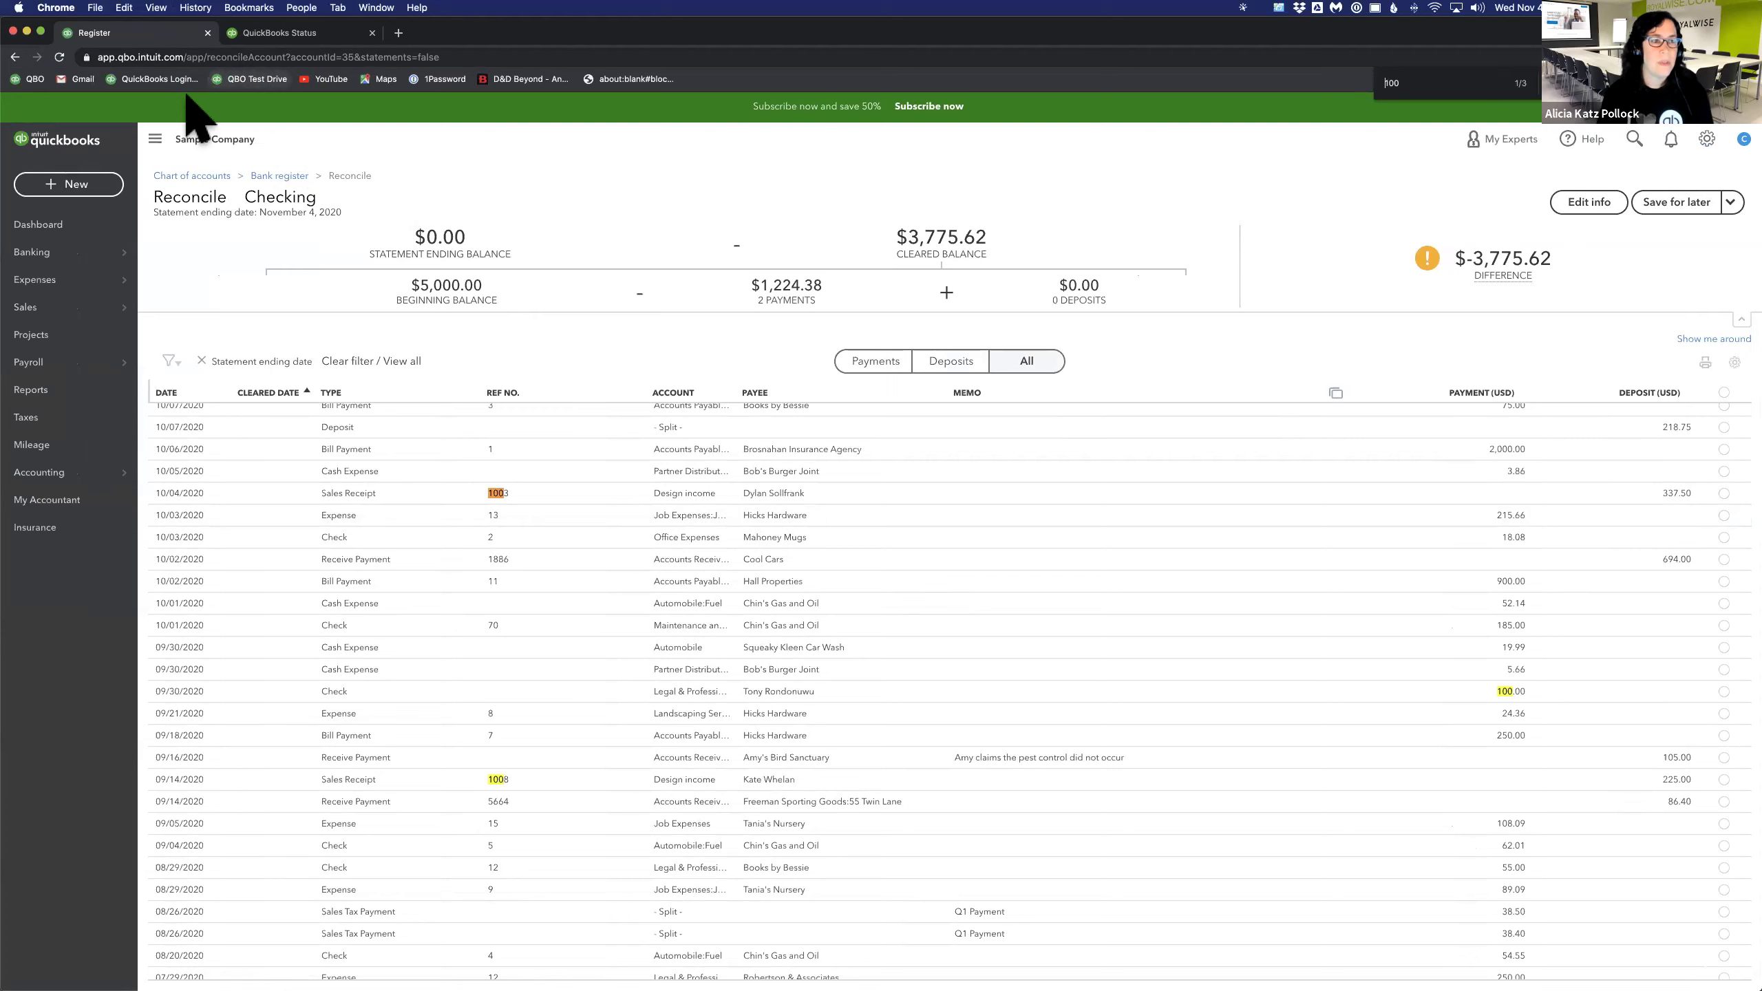
left_click(65, 178)
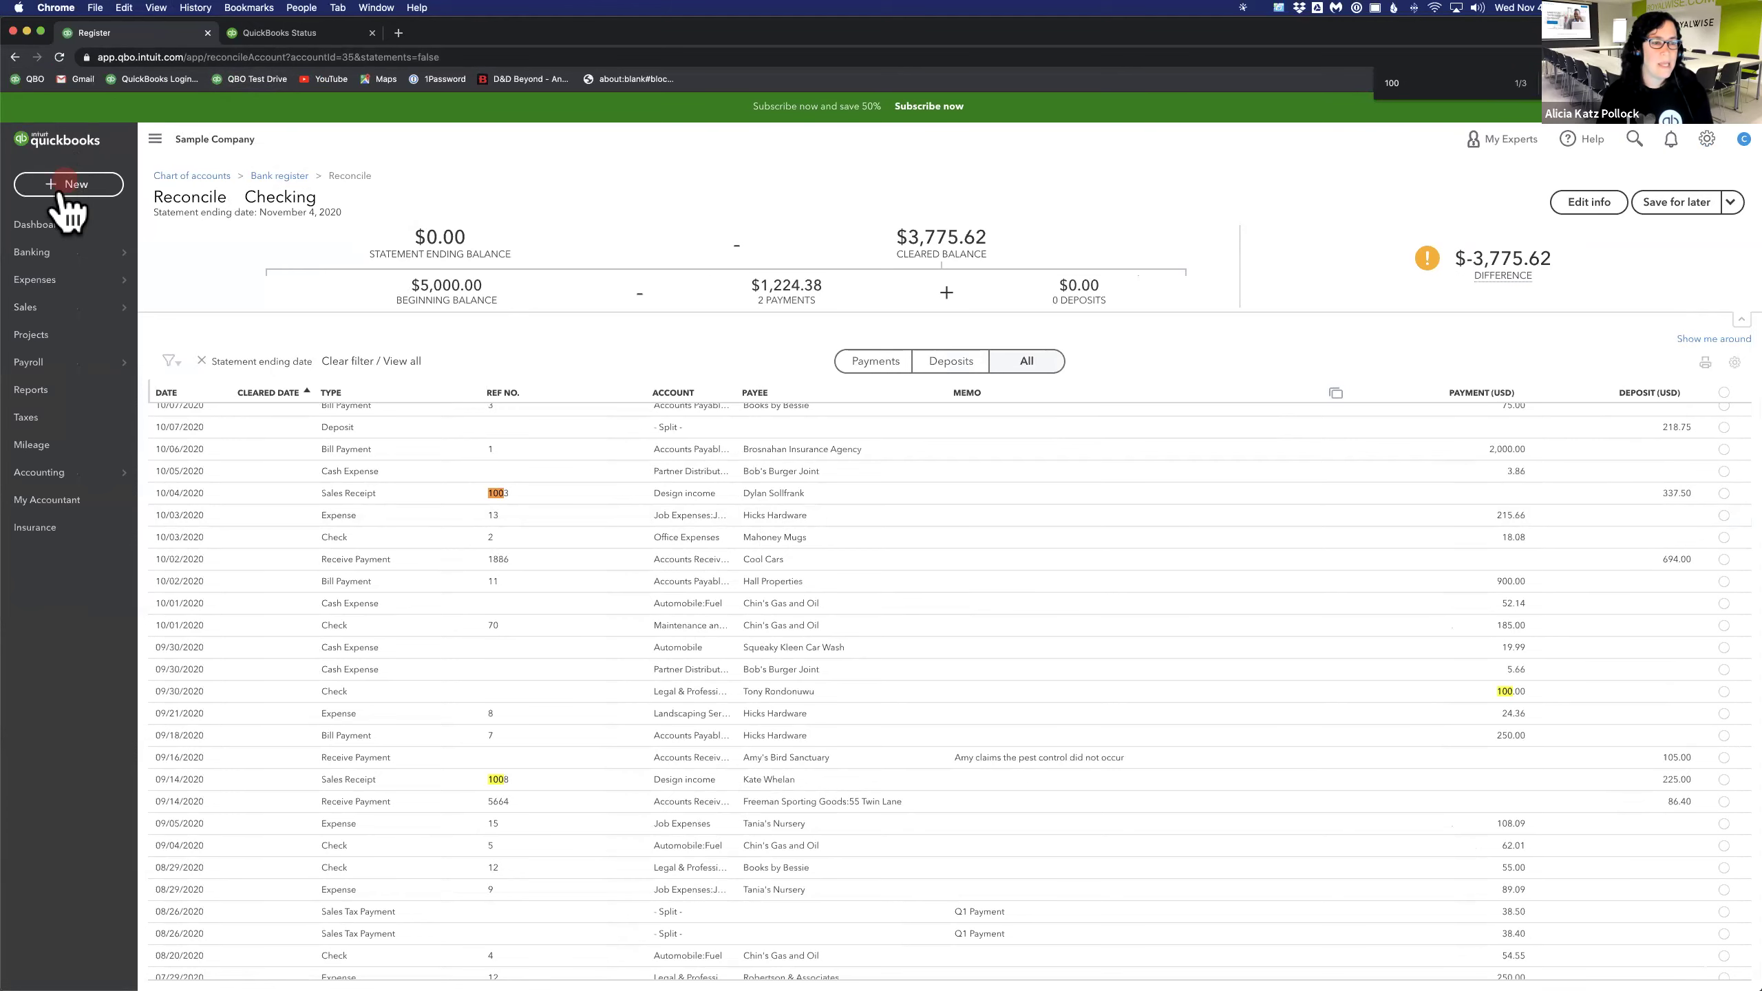
left_click(67, 184)
left_click(50, 269)
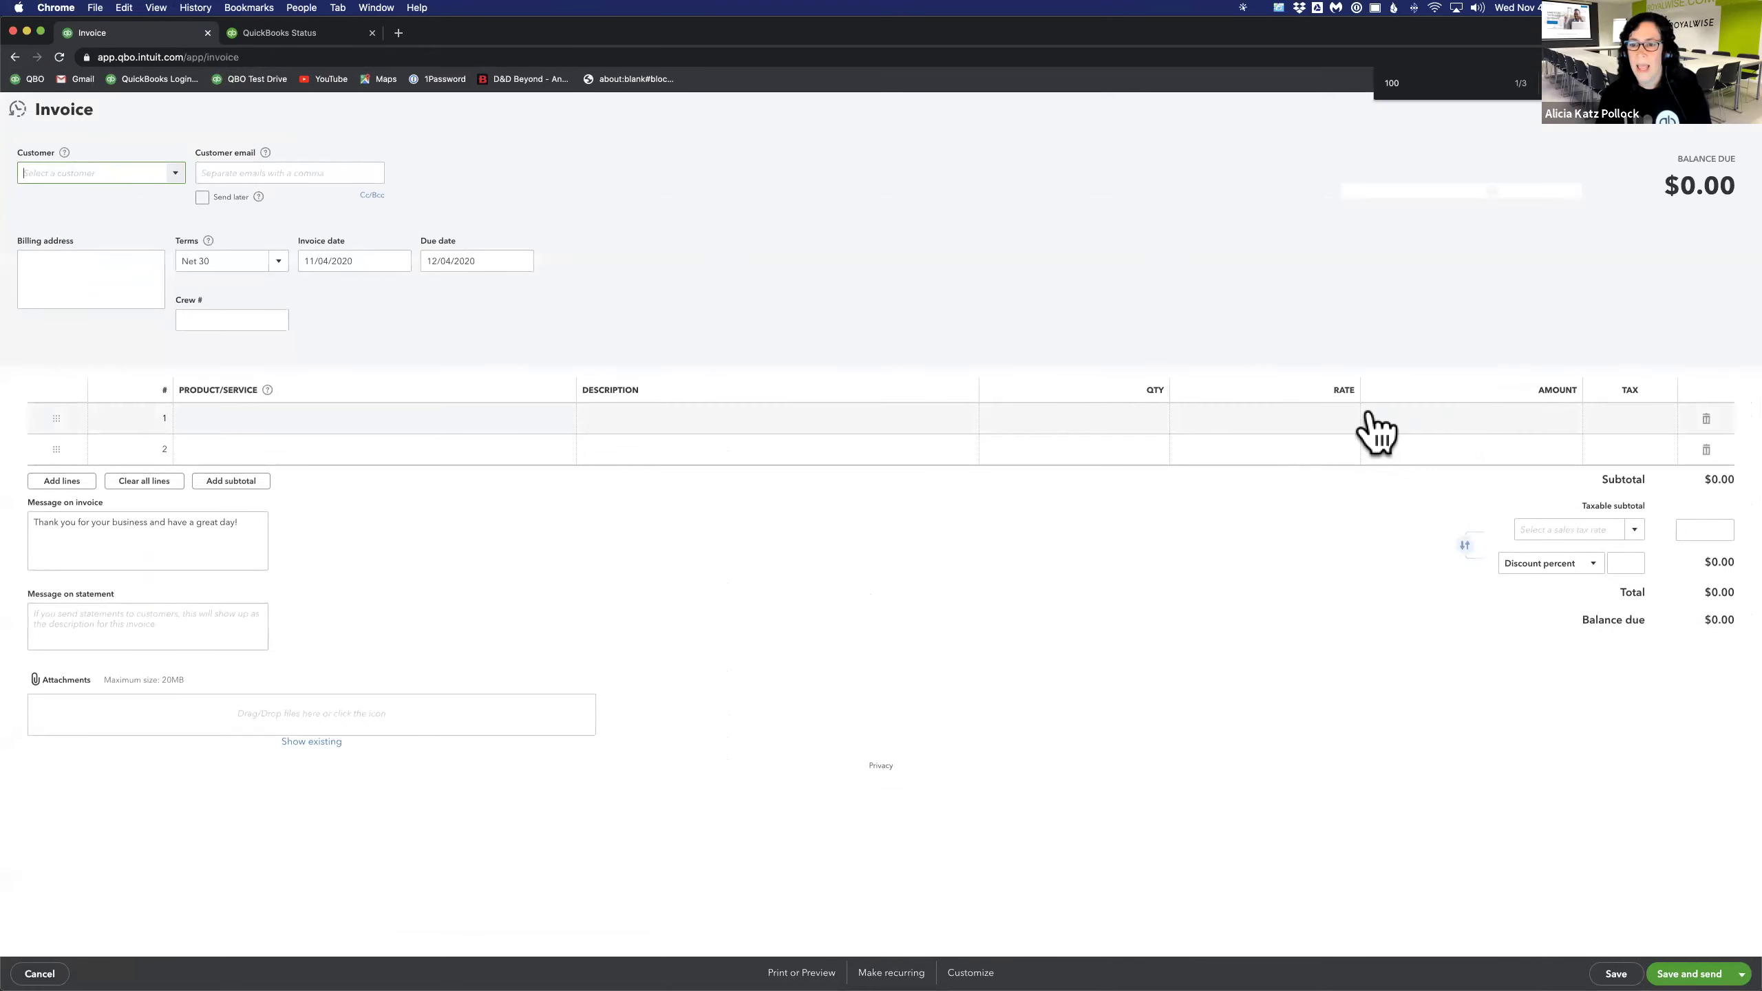
Step: Enter quantity 100 and rate 175*.9 on line 1 so it calculates 157.50 and 15,750.00
left_click(1121, 421)
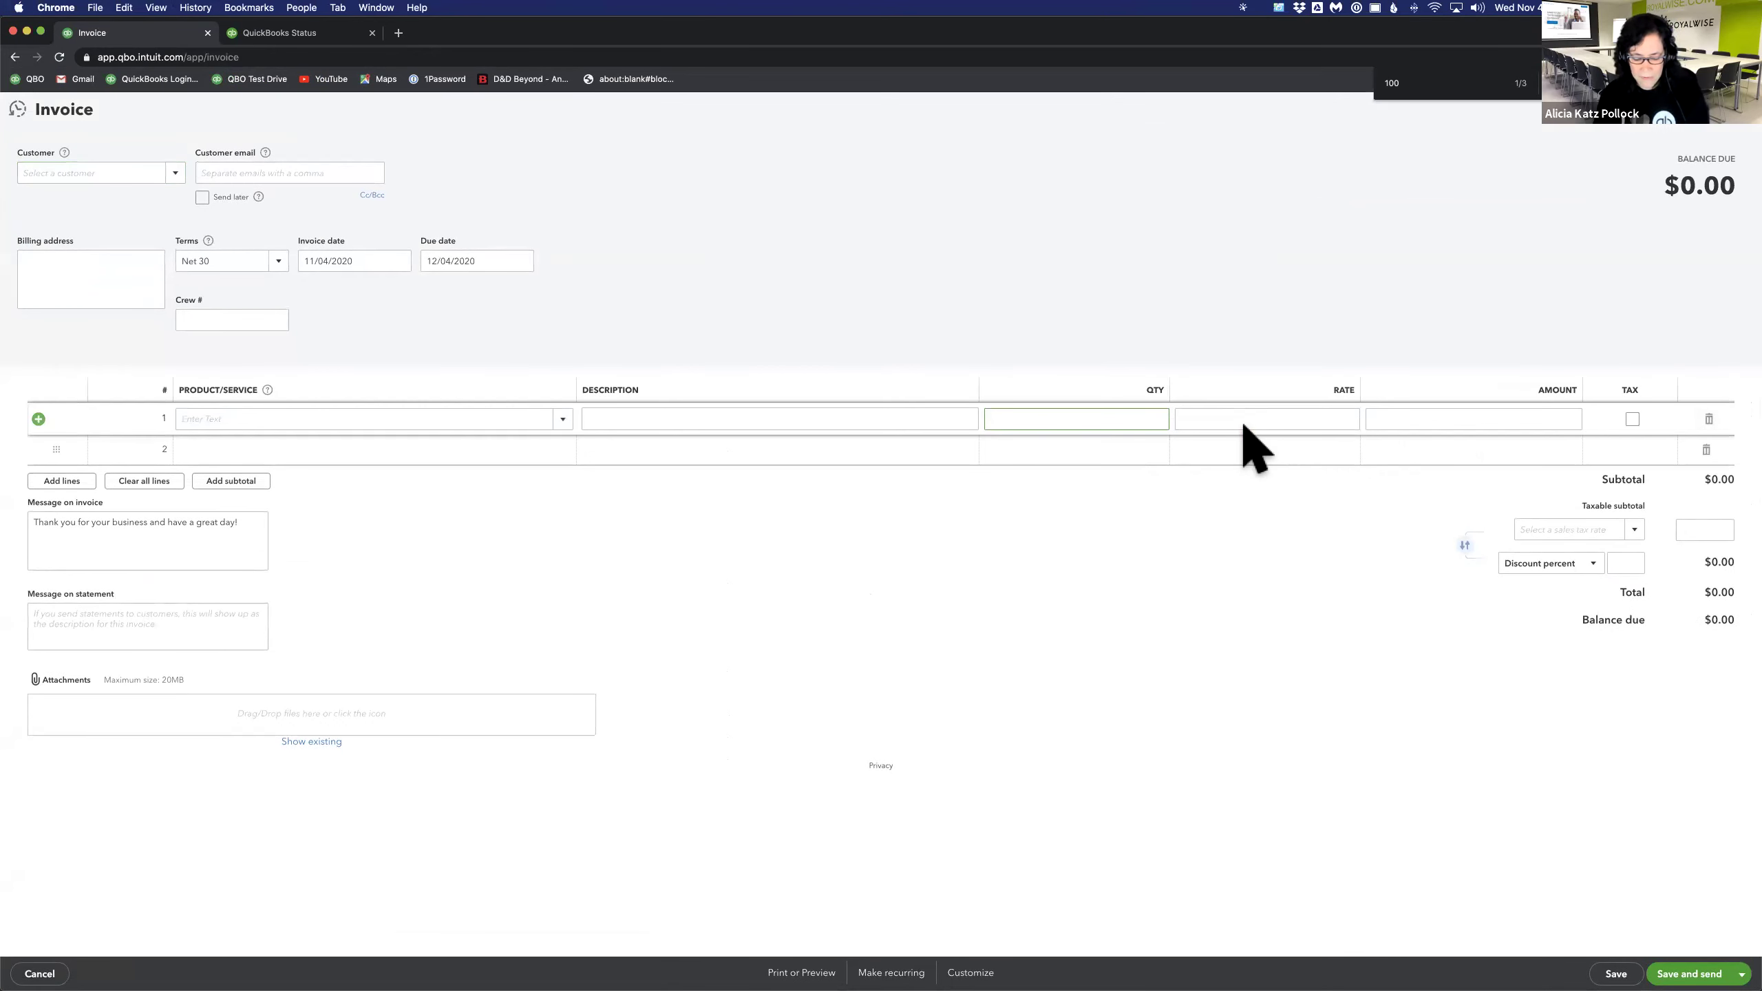
type("100")
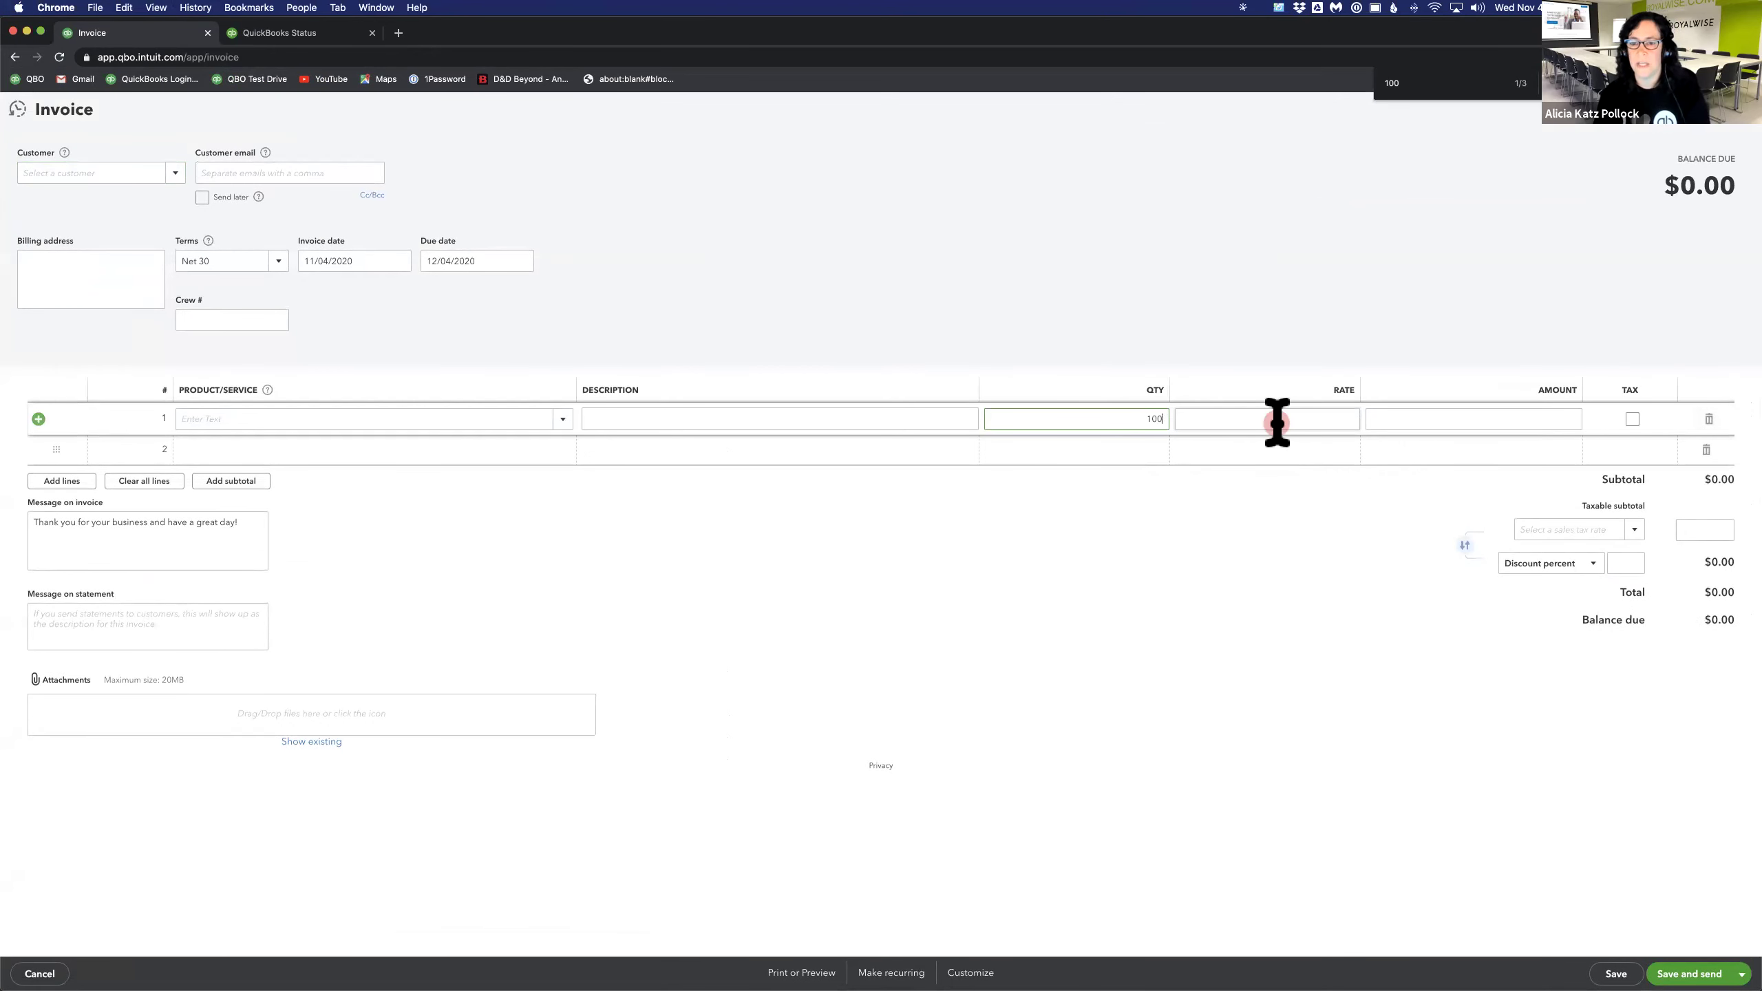
left_click(1279, 418)
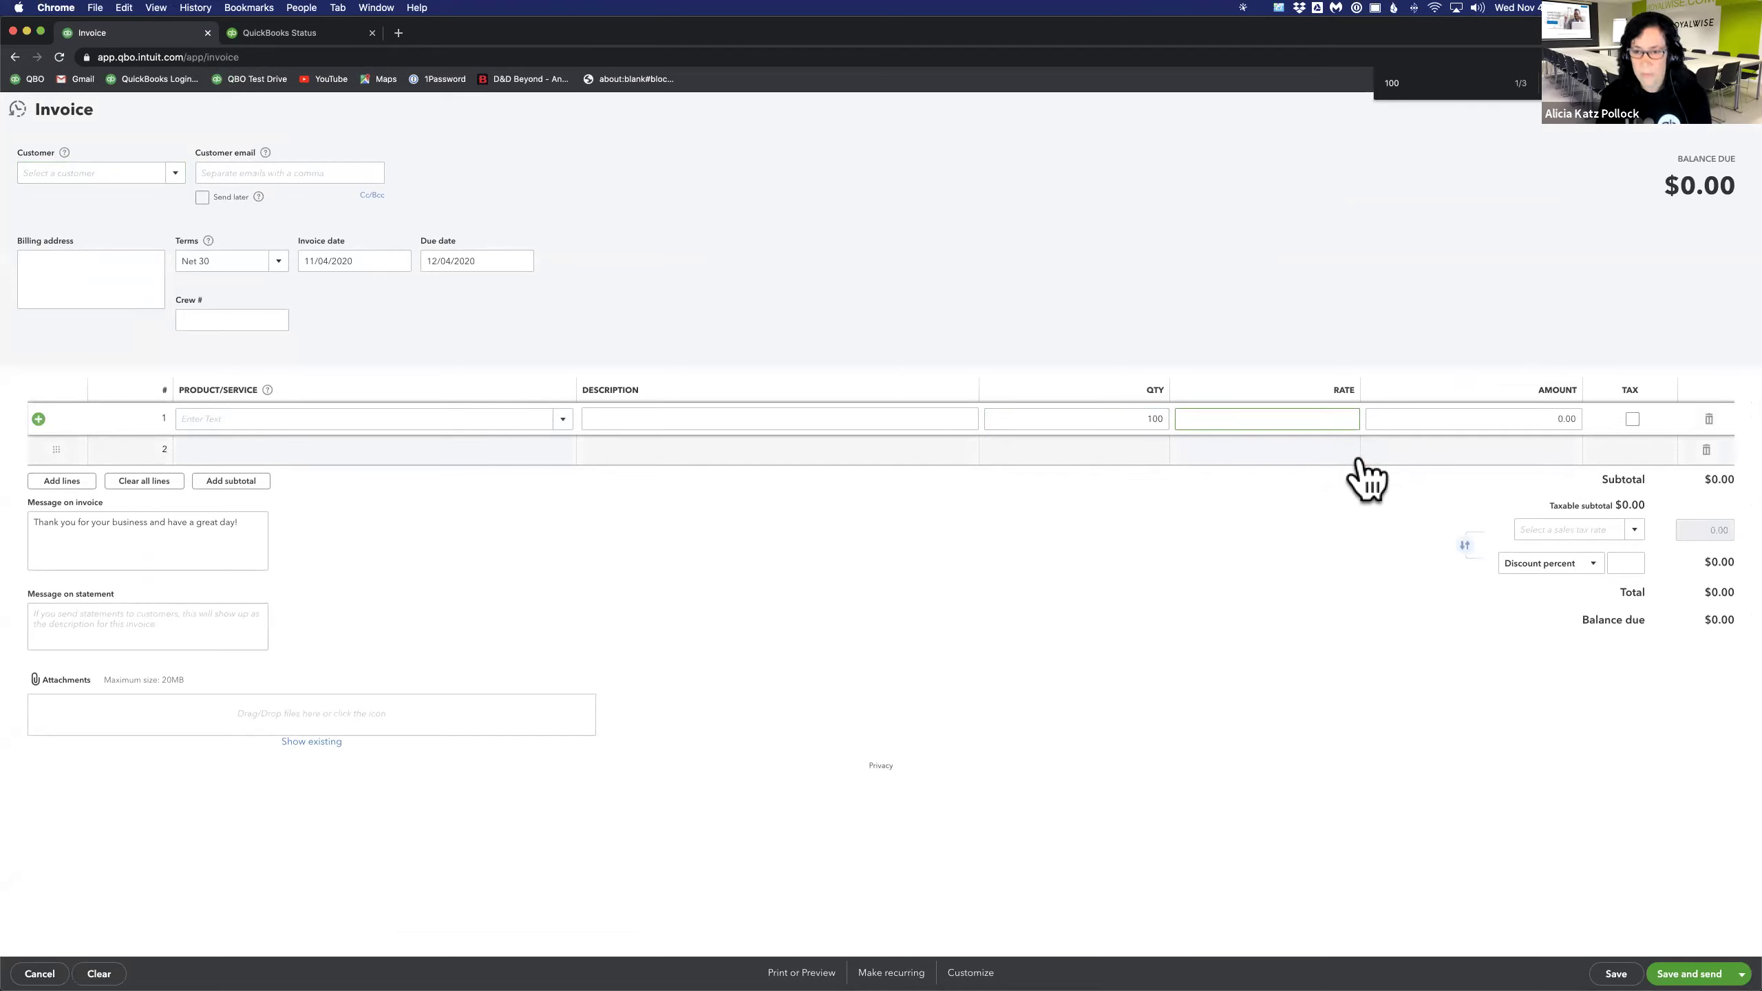
type("175*")
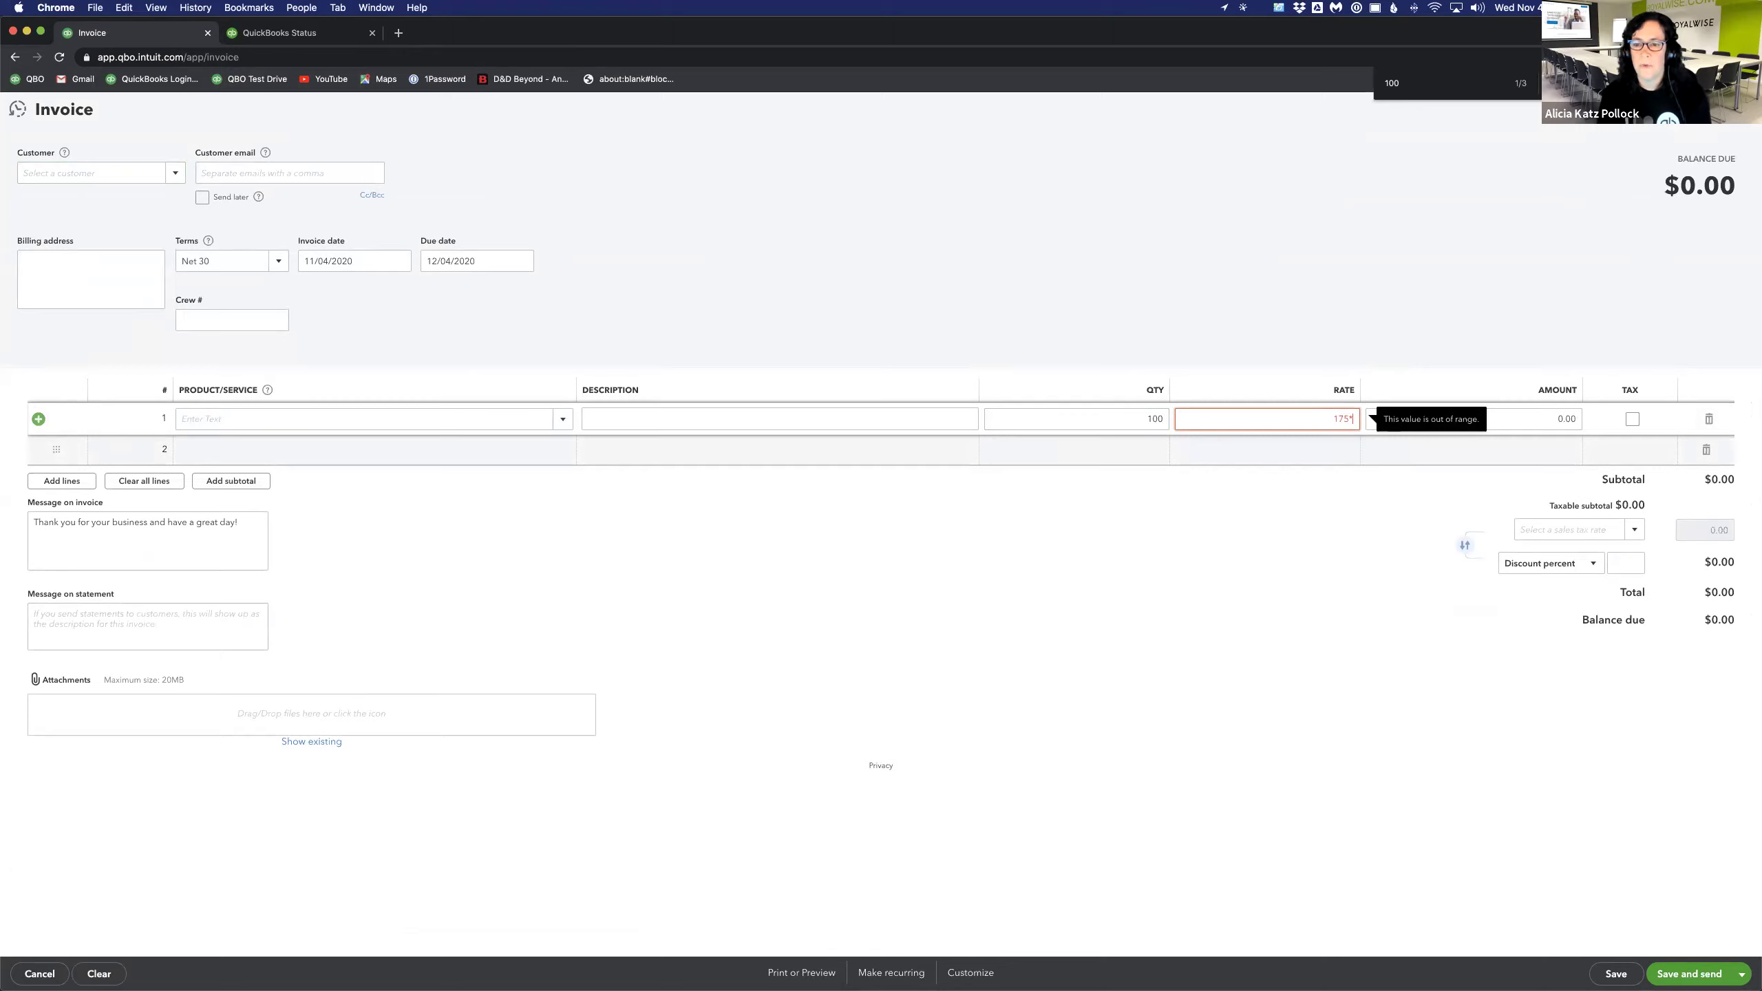
type(".9")
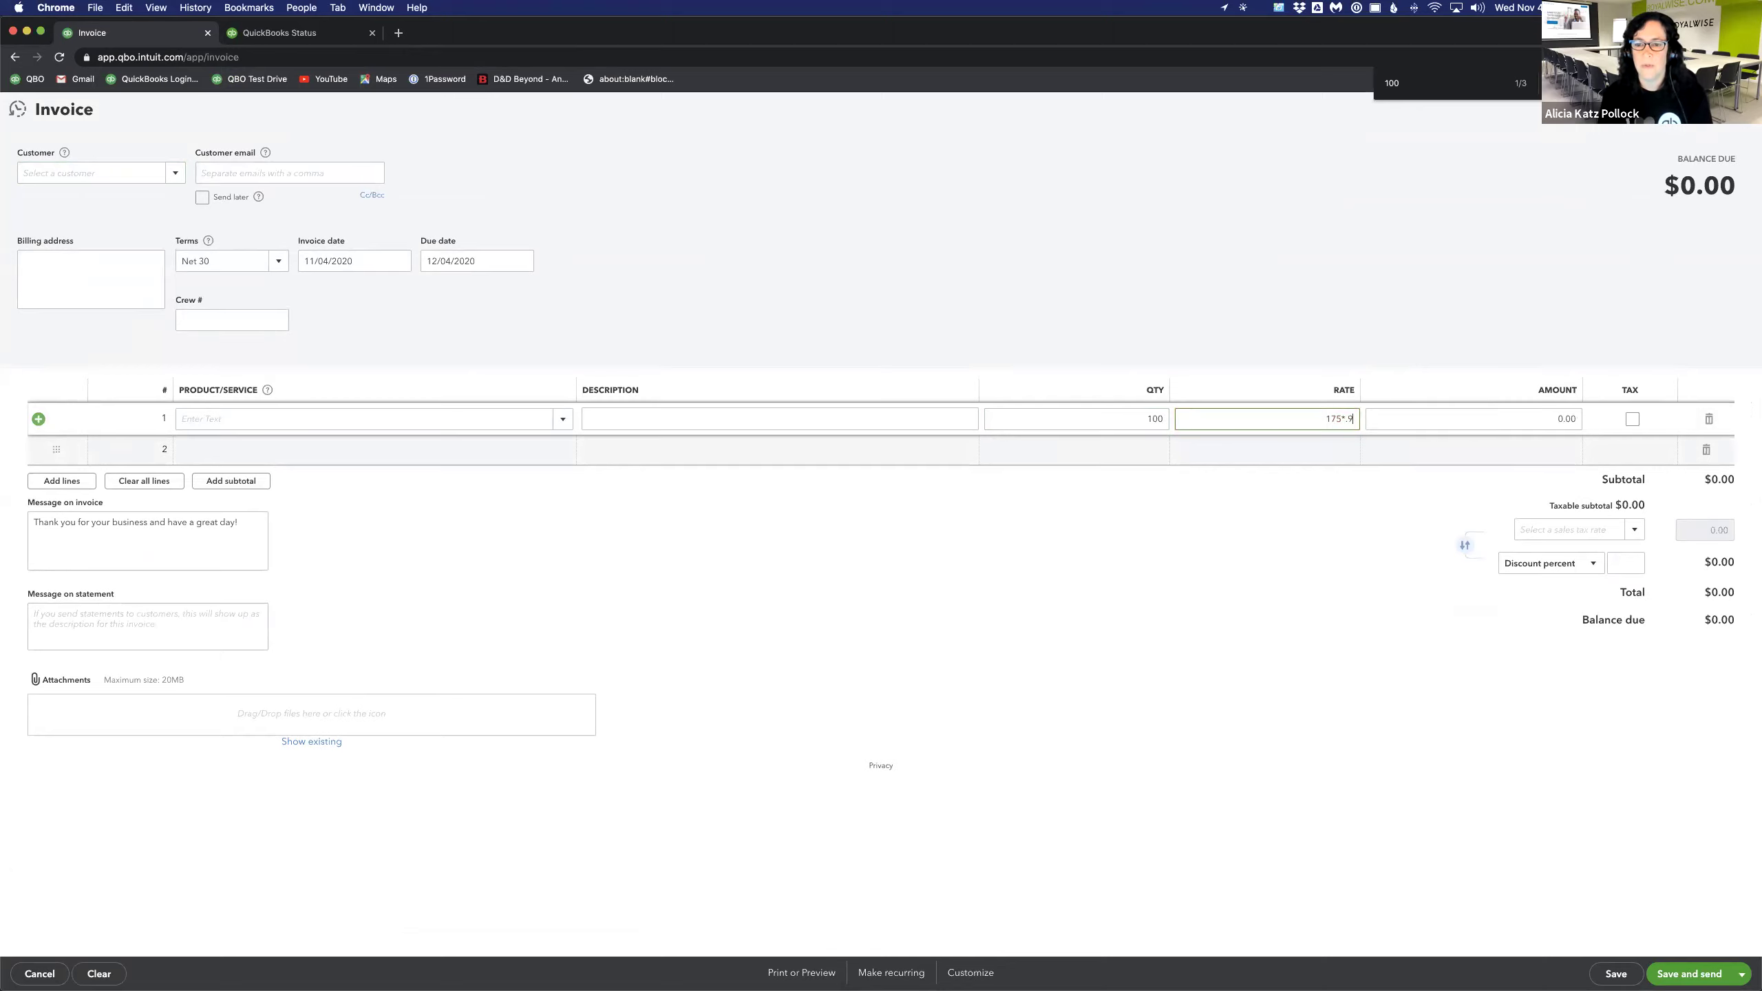
key("Tab")
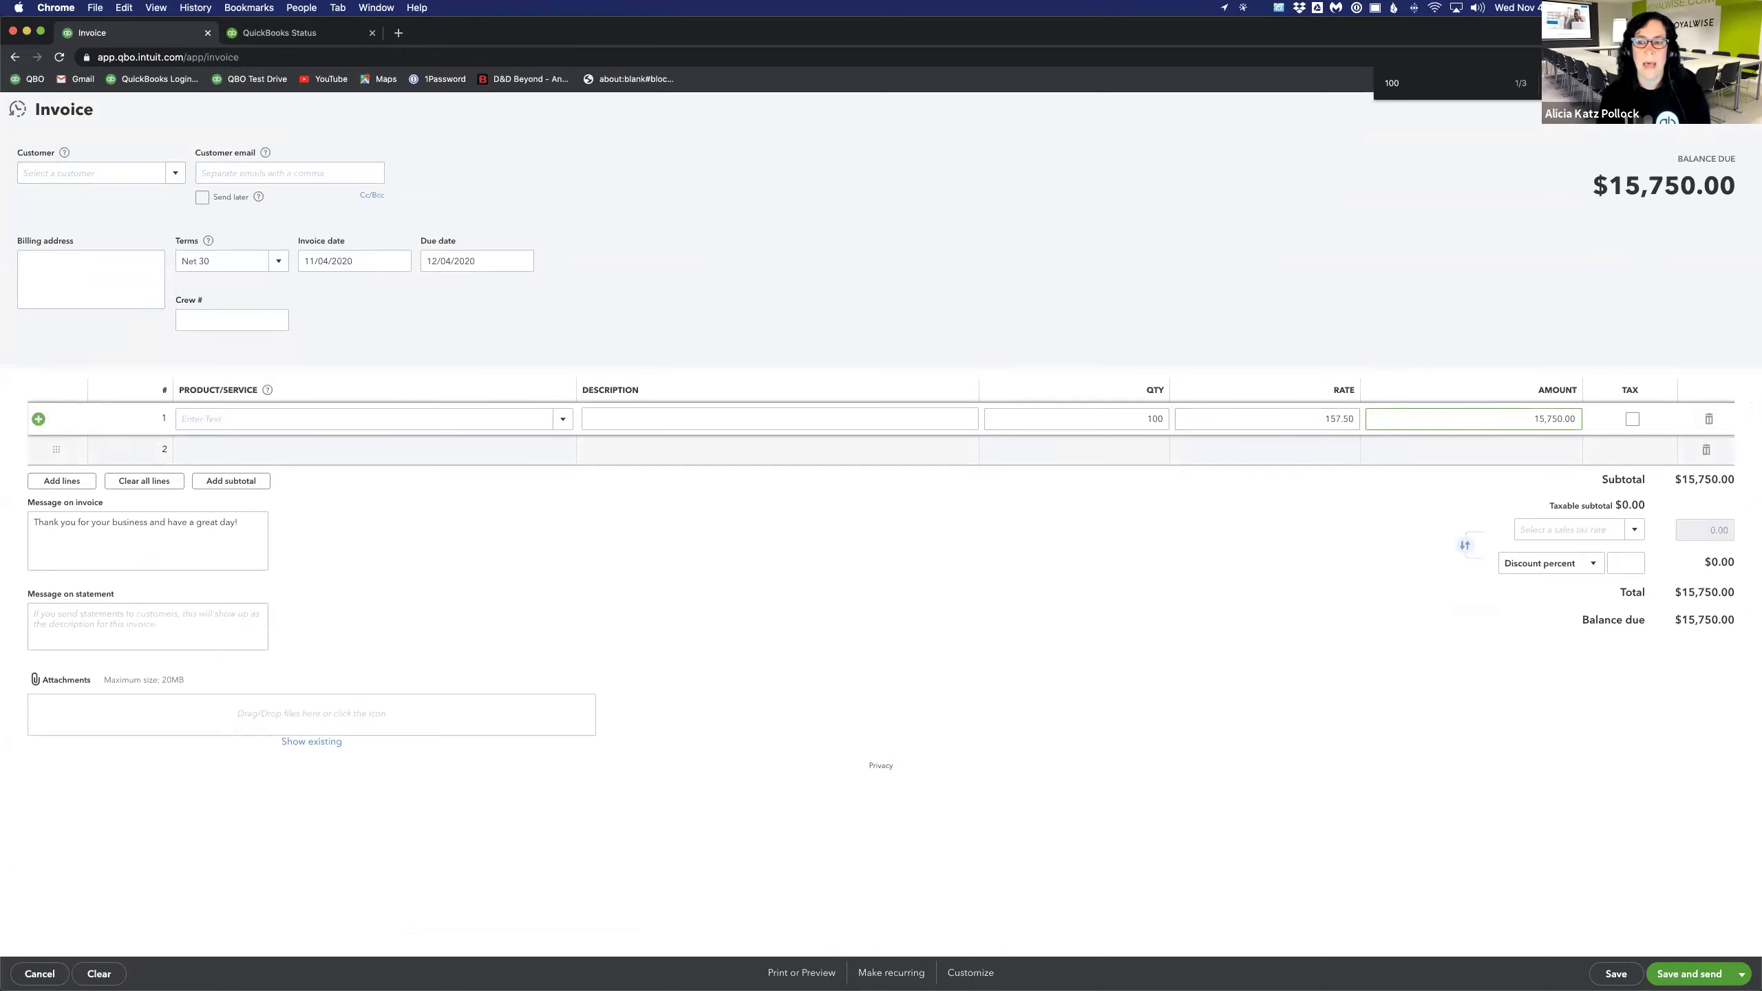
Step: Highlight line 1's quantity 100, rate 157.50 and amount 15,750.00, then select the invoice date
left_click(1350, 419)
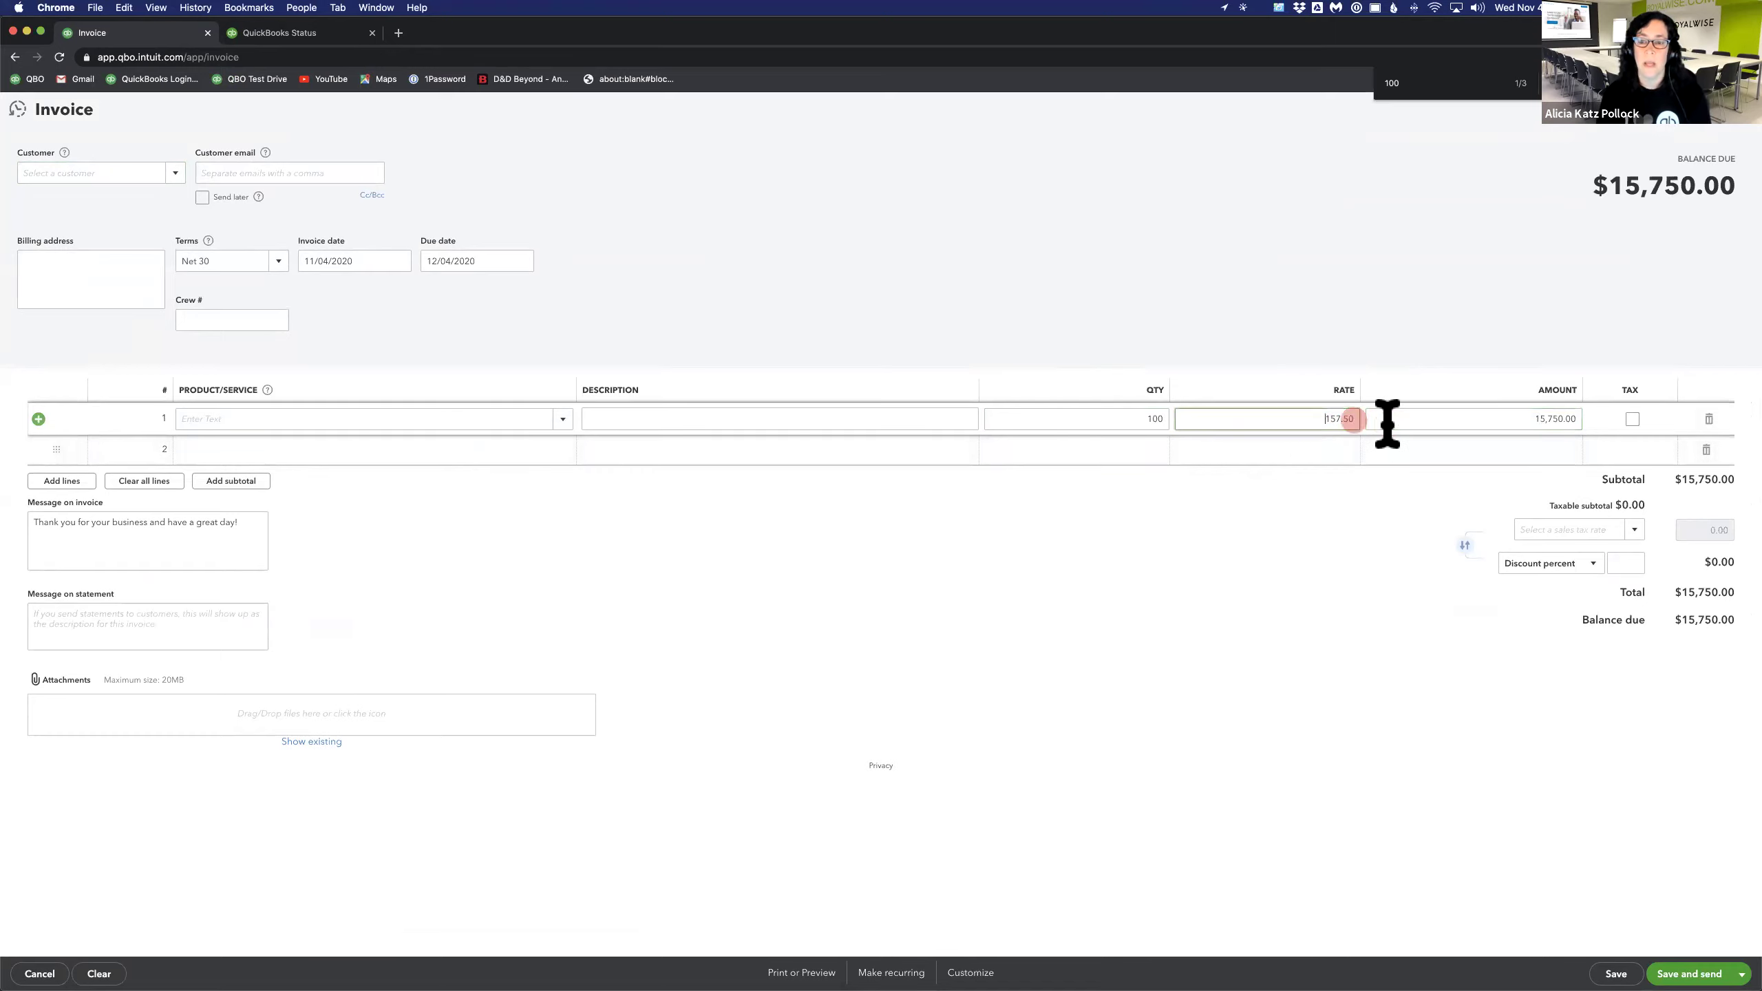
double_click(1166, 418)
left_click(1318, 421)
double_click(1370, 420)
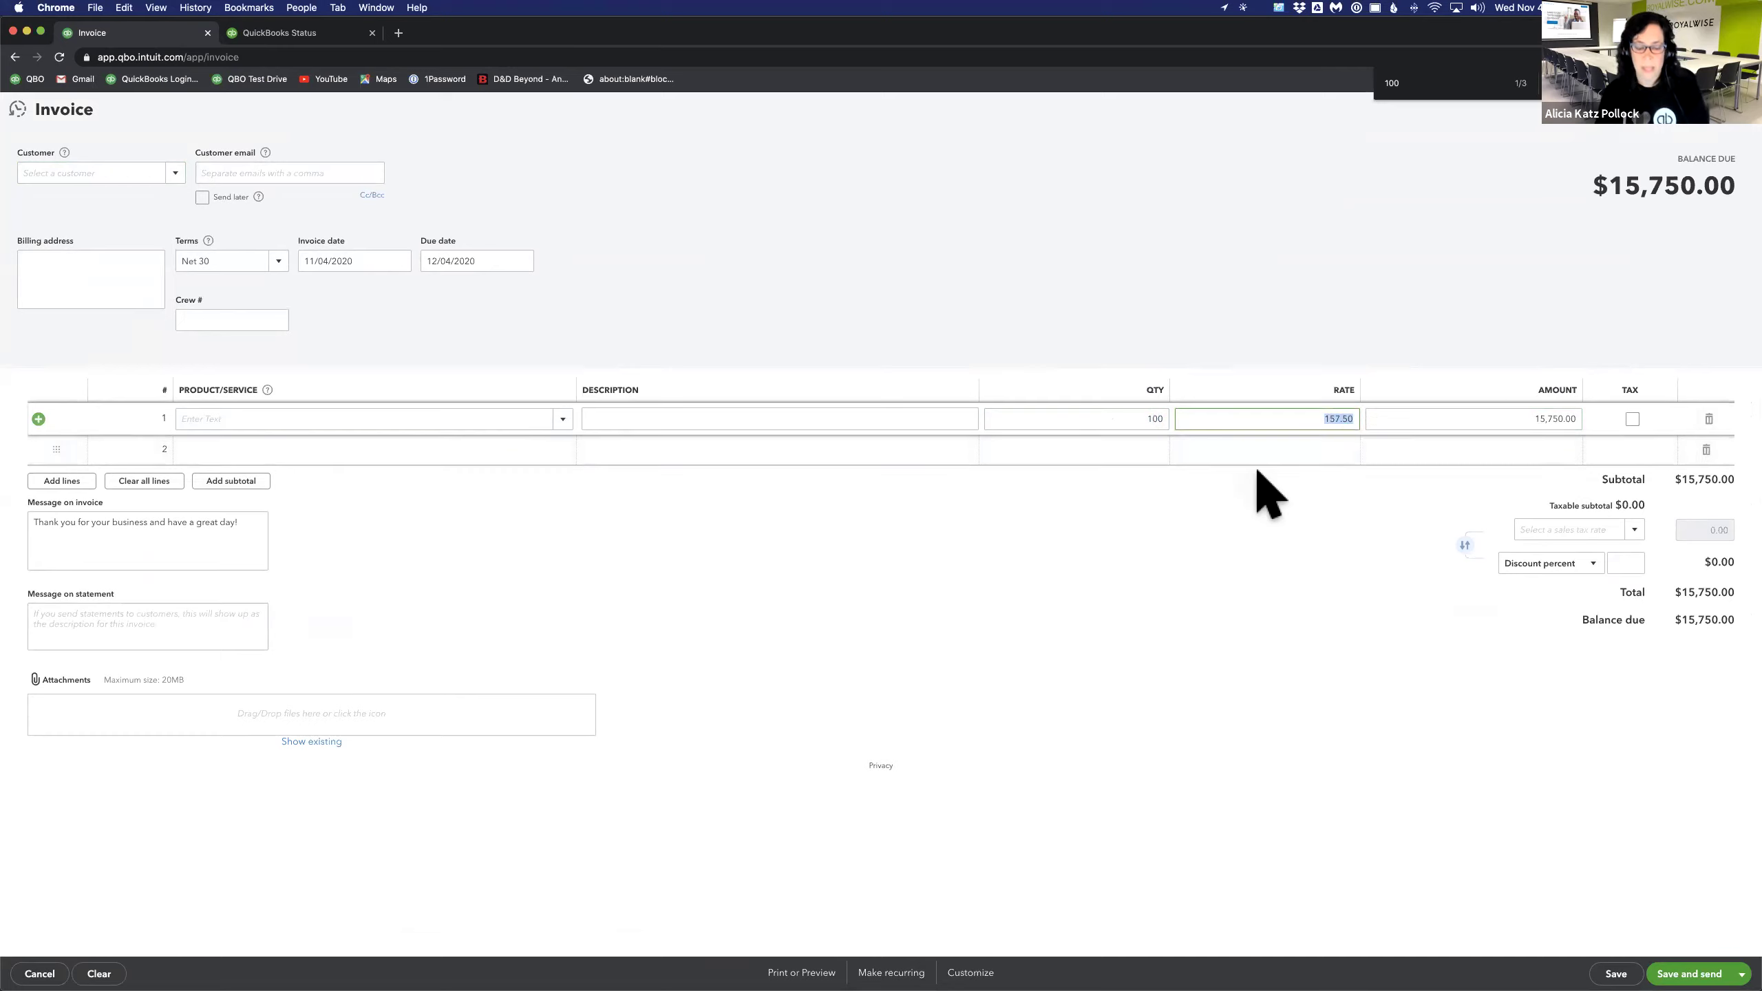
double_click(1394, 419)
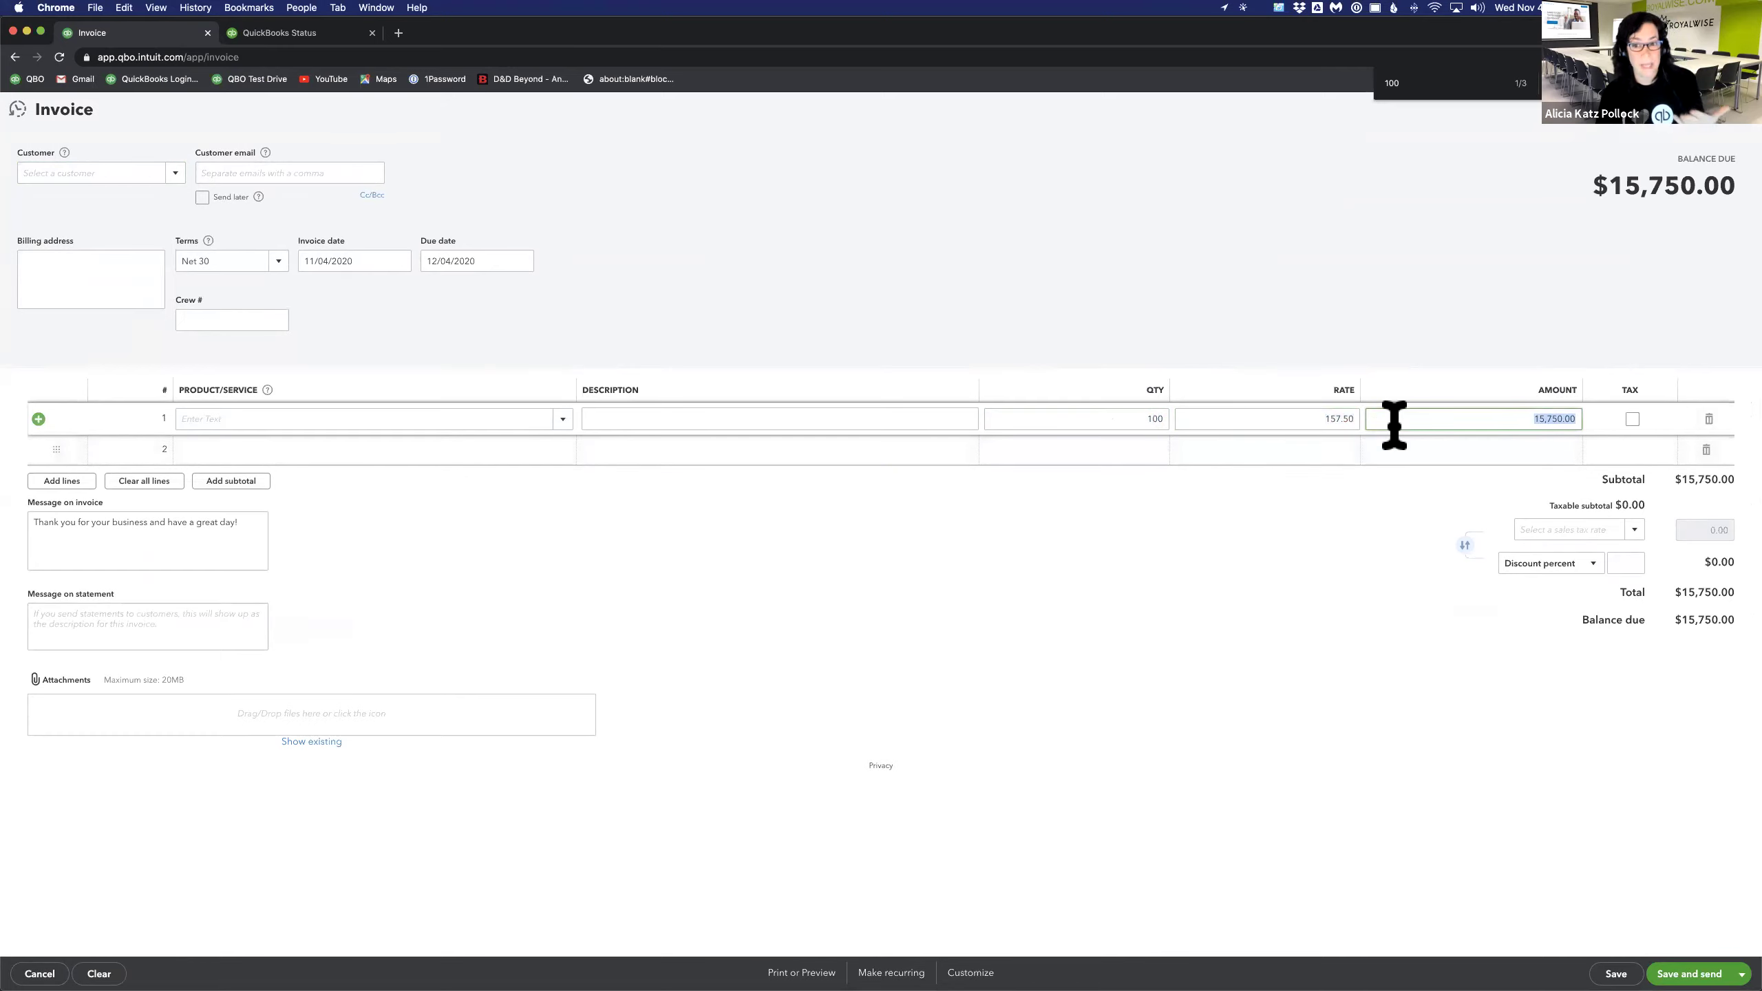
key("Tab")
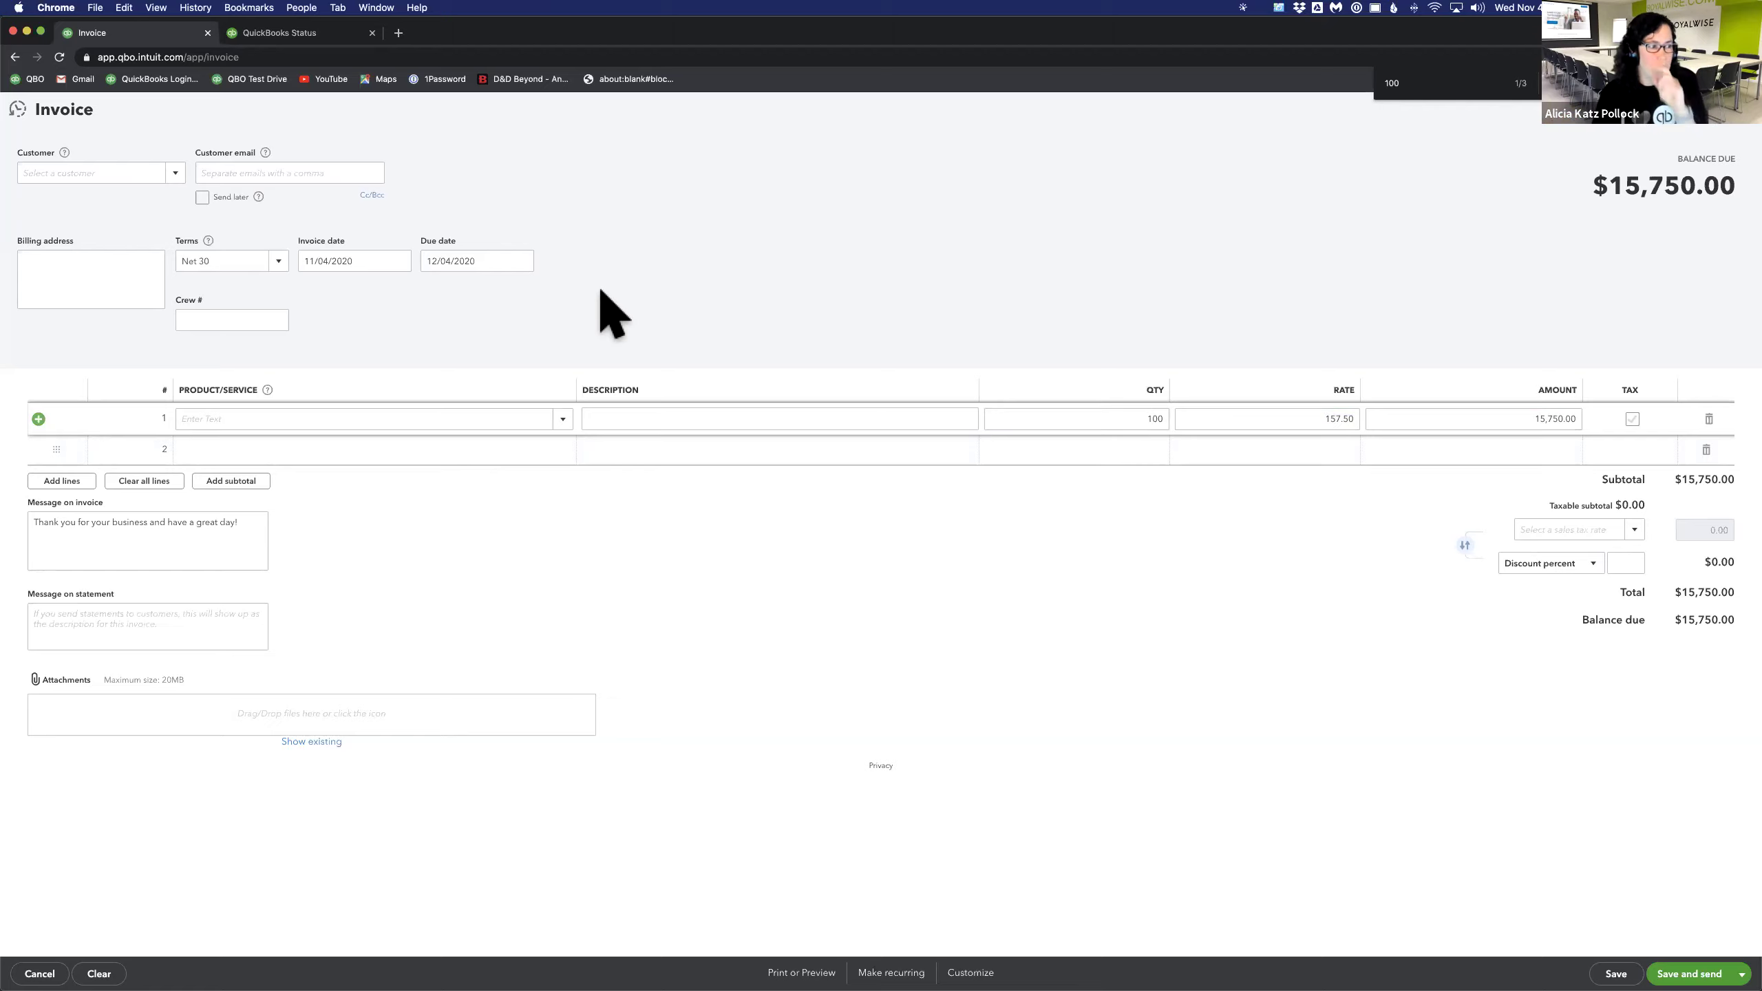
left_click(377, 260)
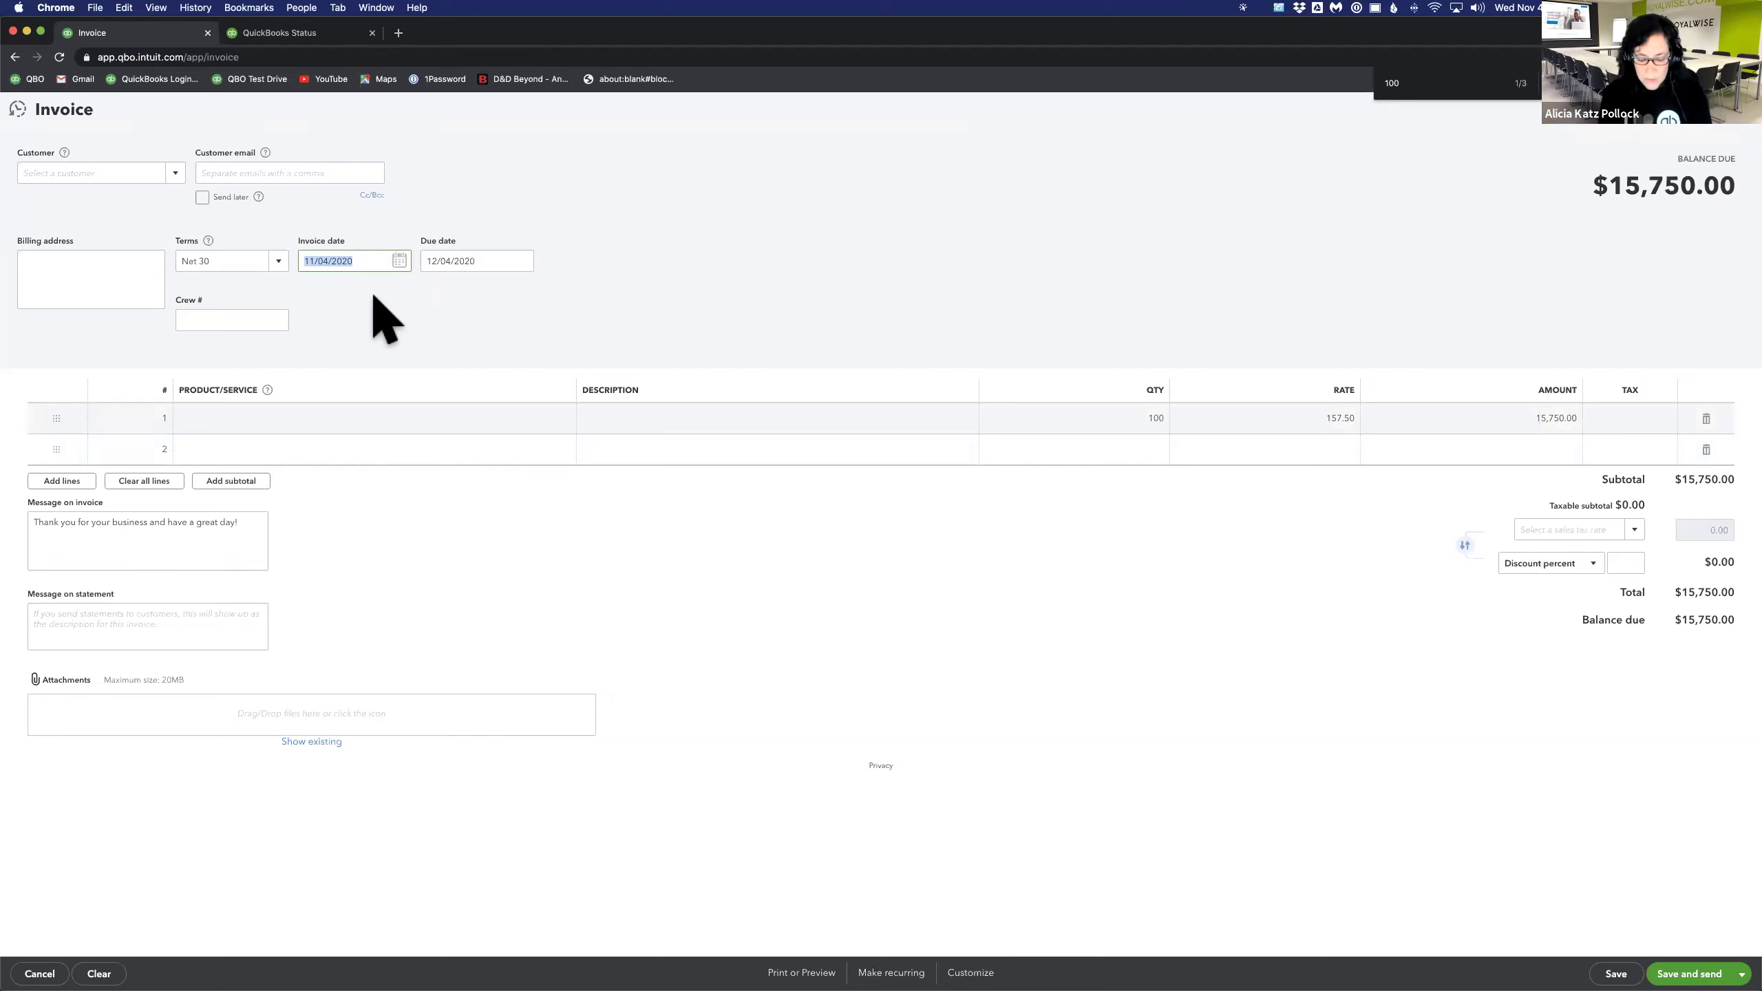
Step: Enter 3/7 as the invoice date, which fills in 03/07/2020, and reselect the date
type("3/7")
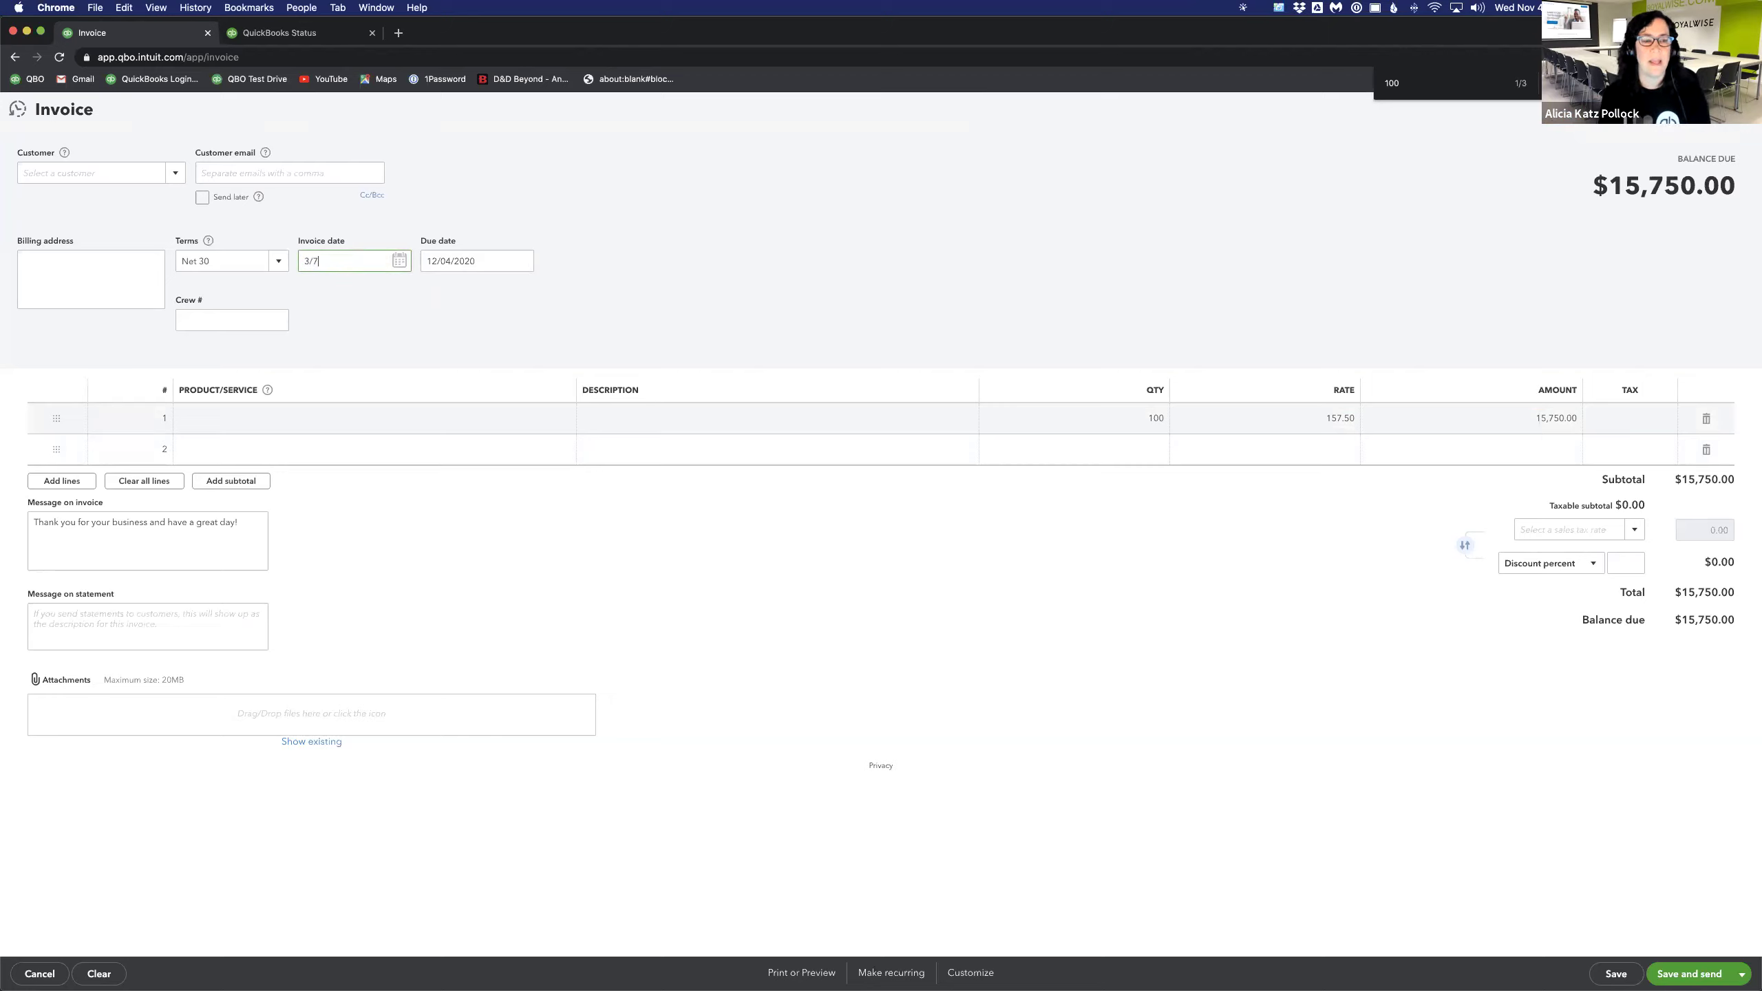
key("Tab")
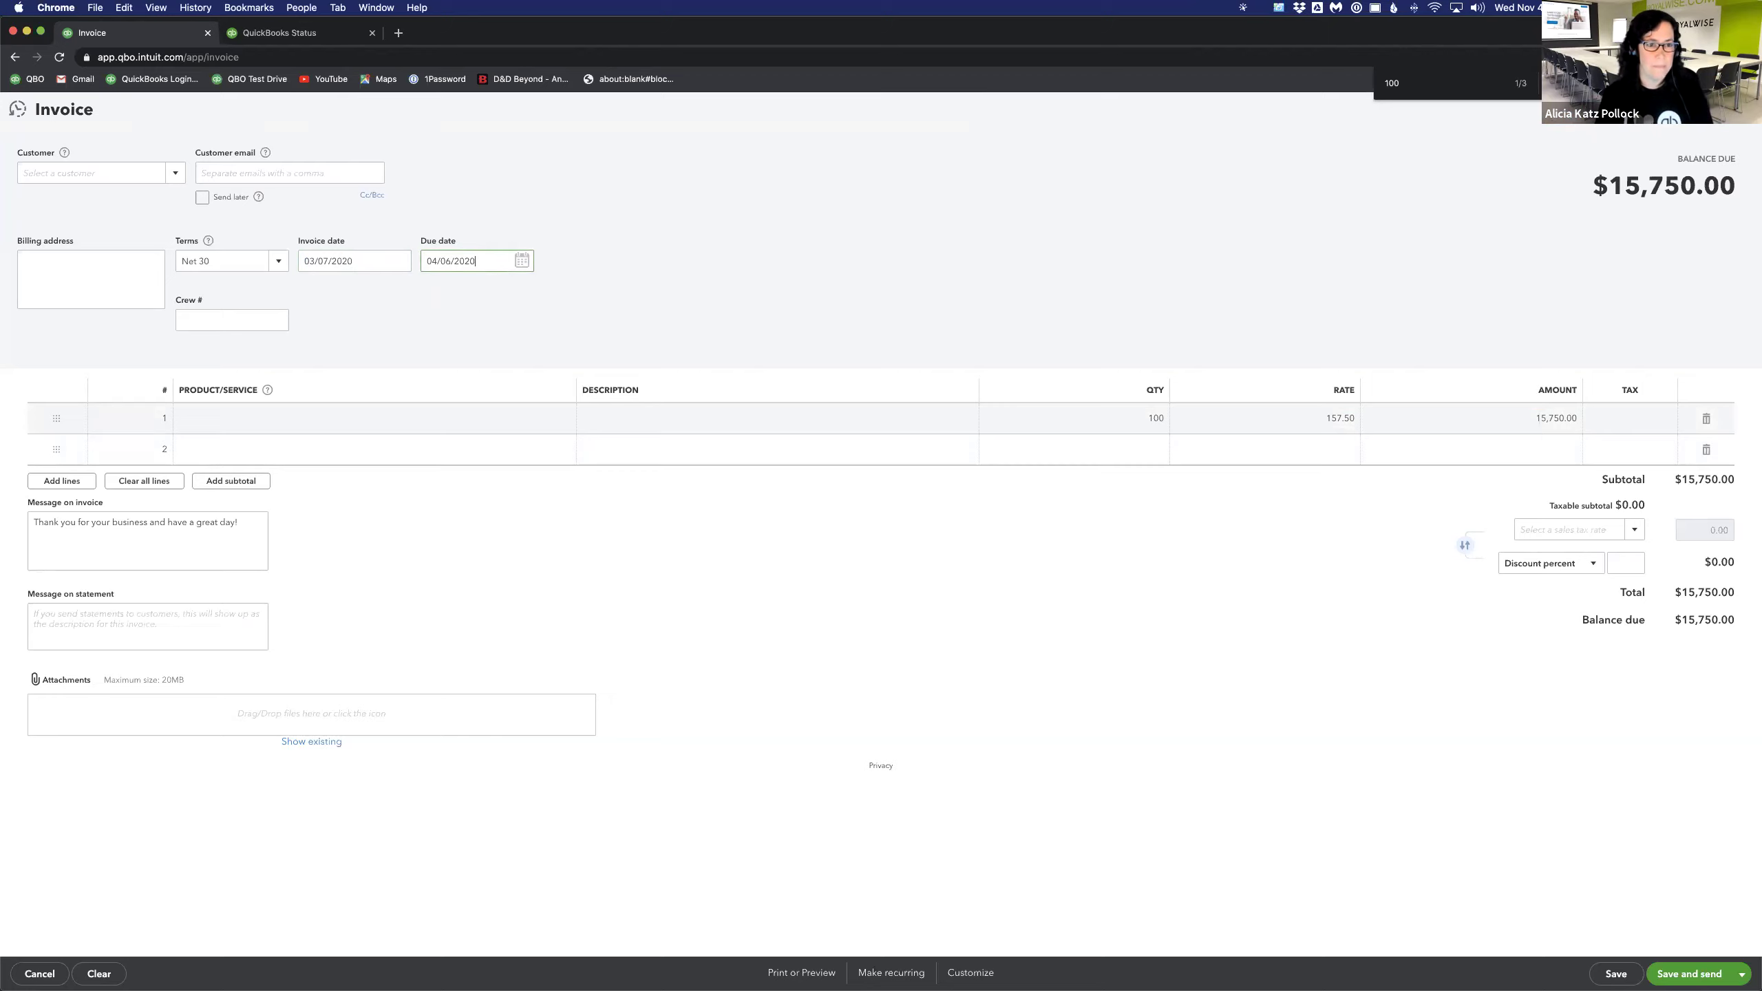
left_click(371, 260)
double_click(371, 260)
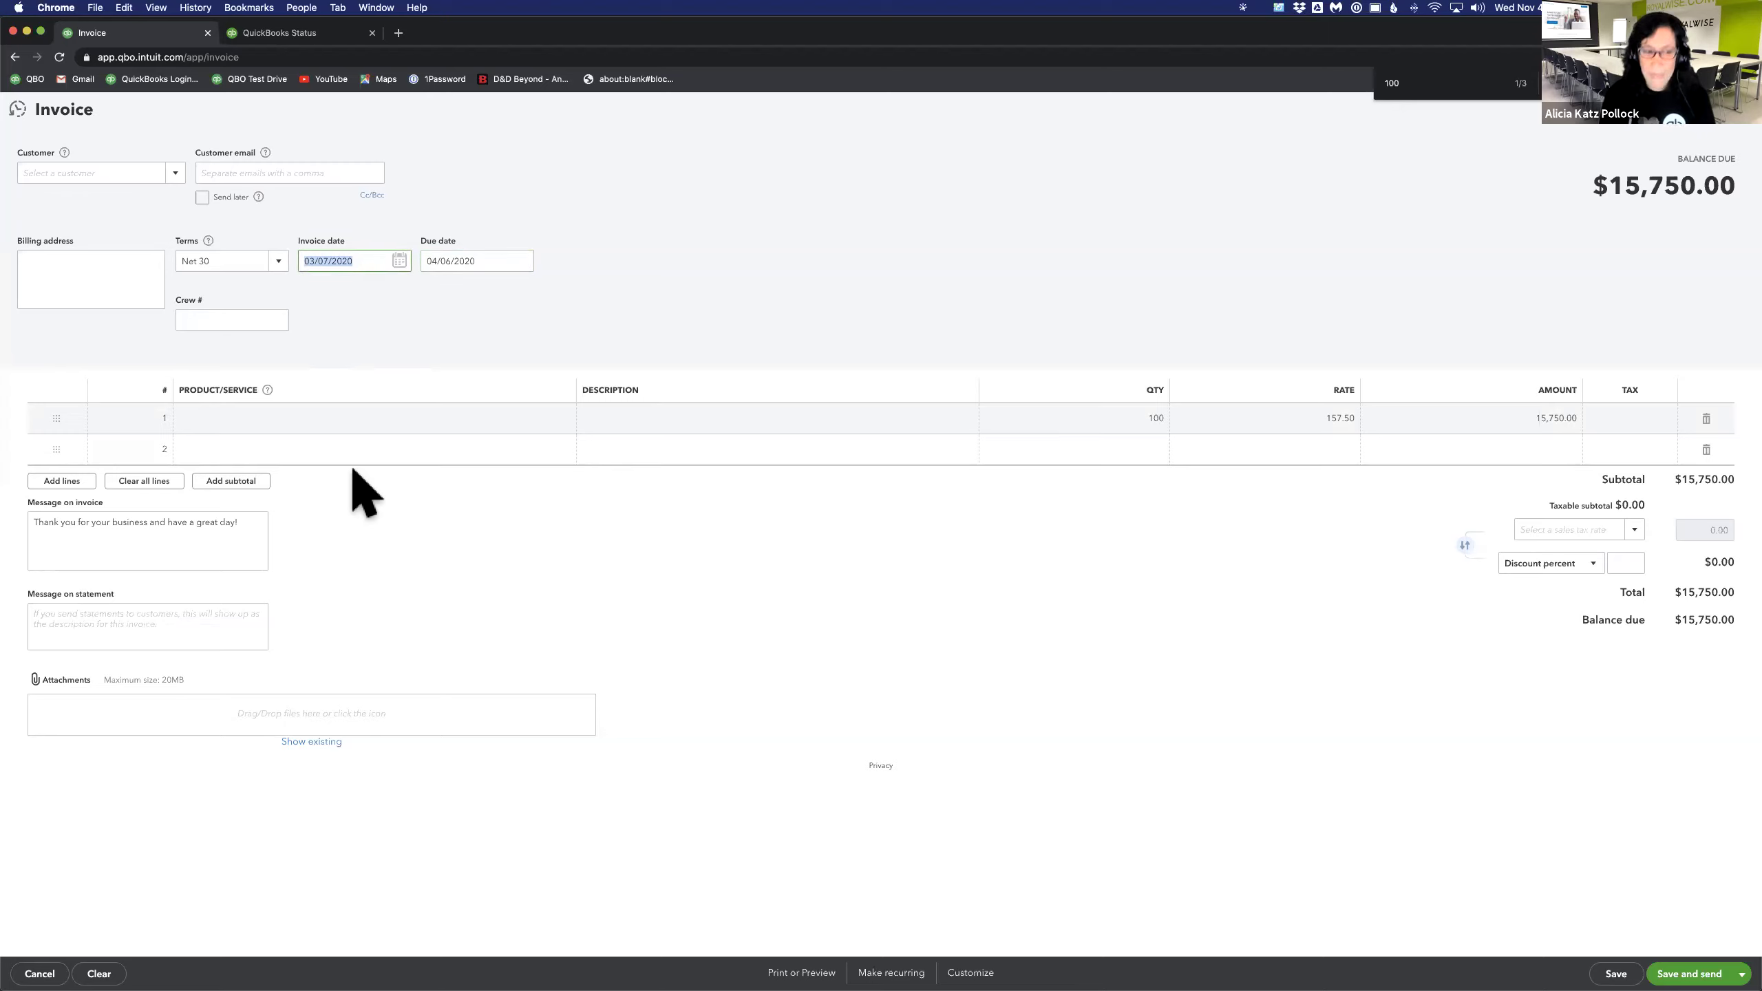
Step: Use the date shortcut keys -, r, m and h to bring the invoice date to 12/31/2024
key("minus")
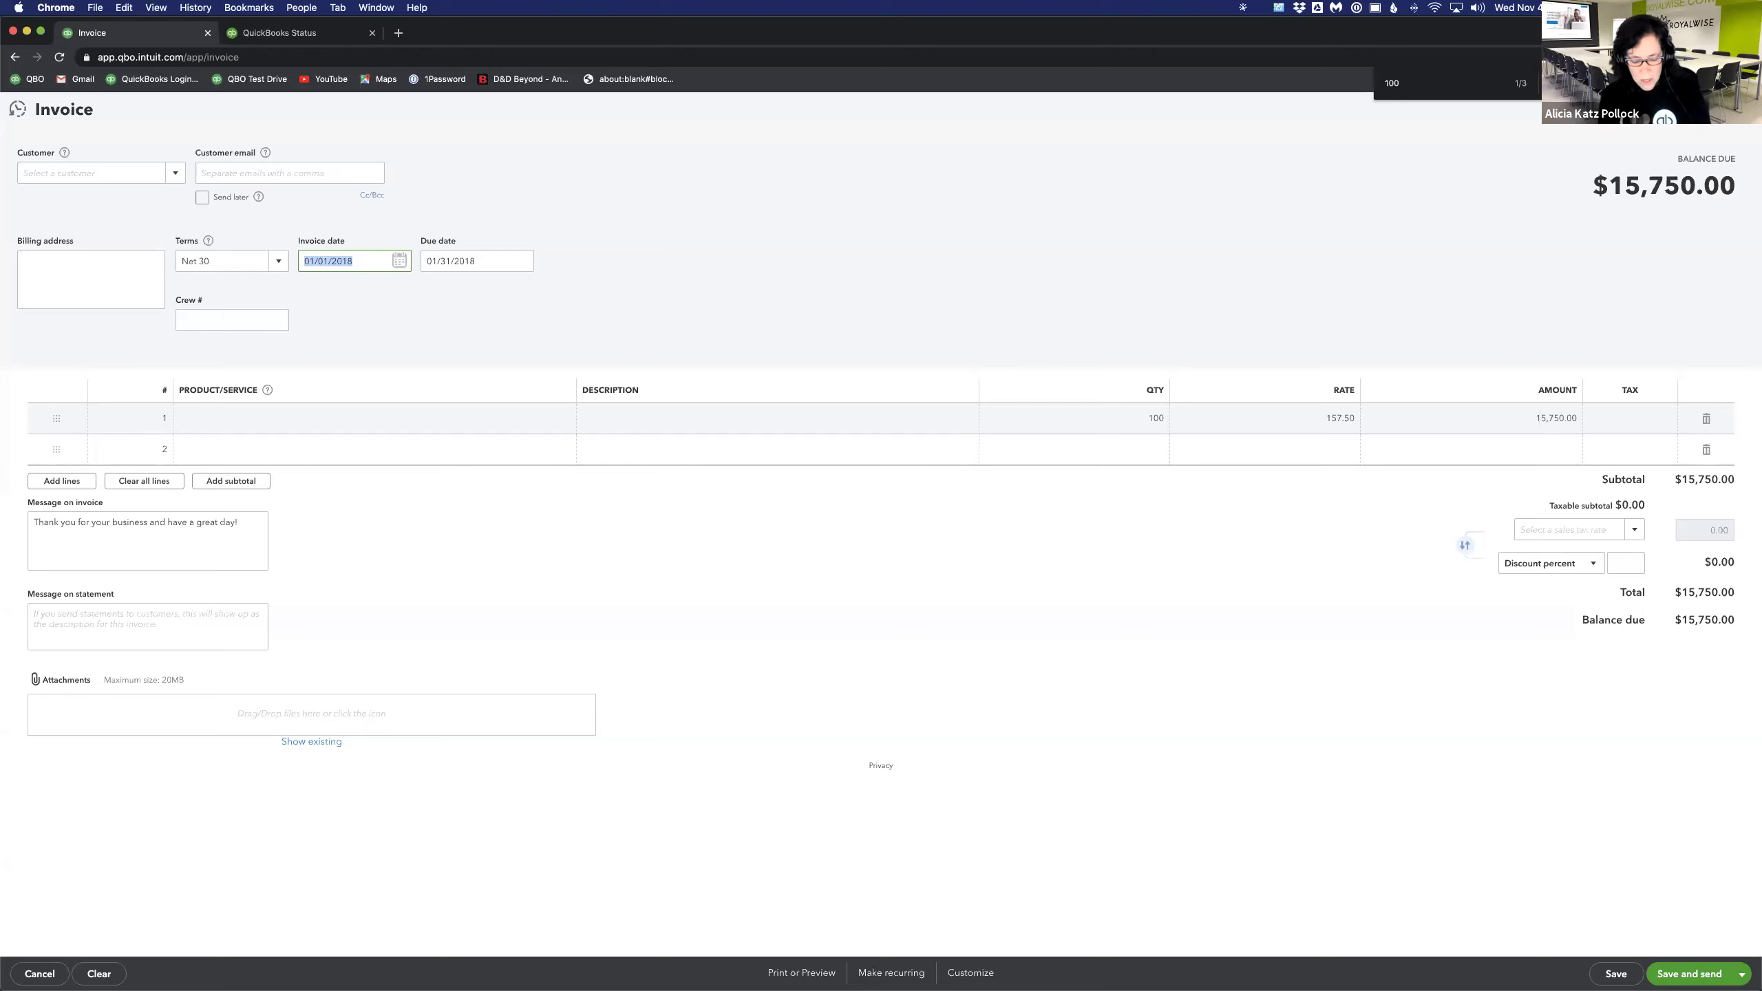
key("r")
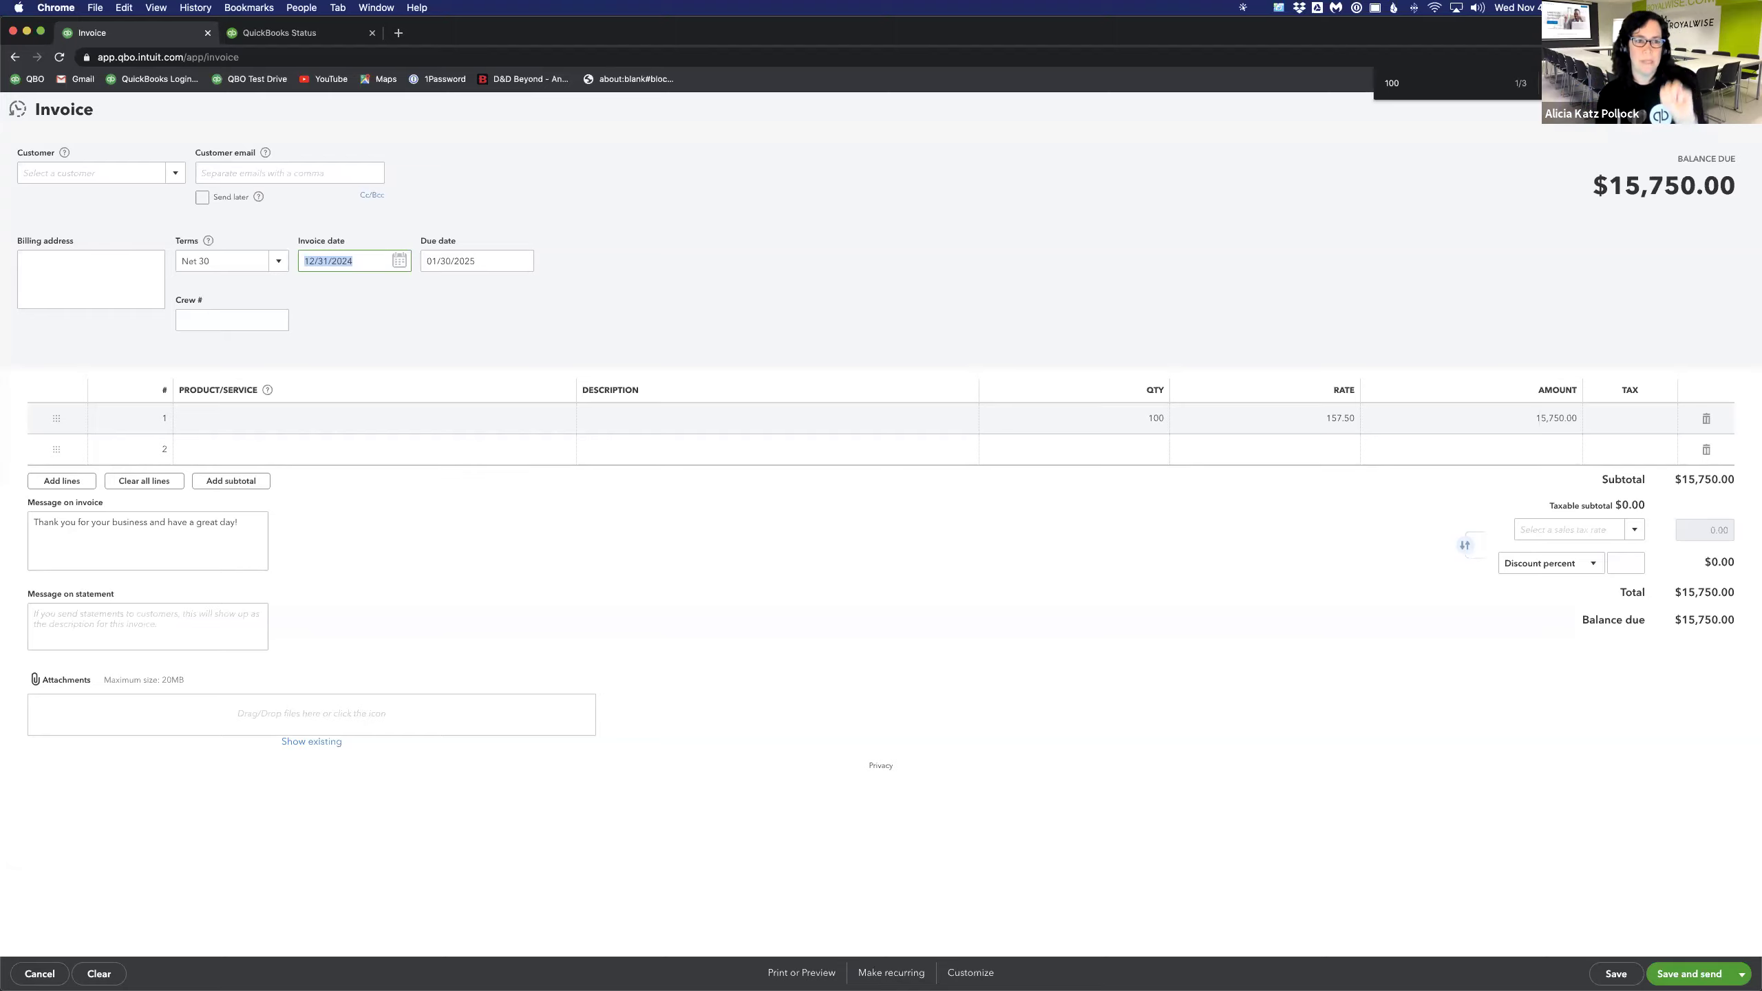
key("m")
key("m")
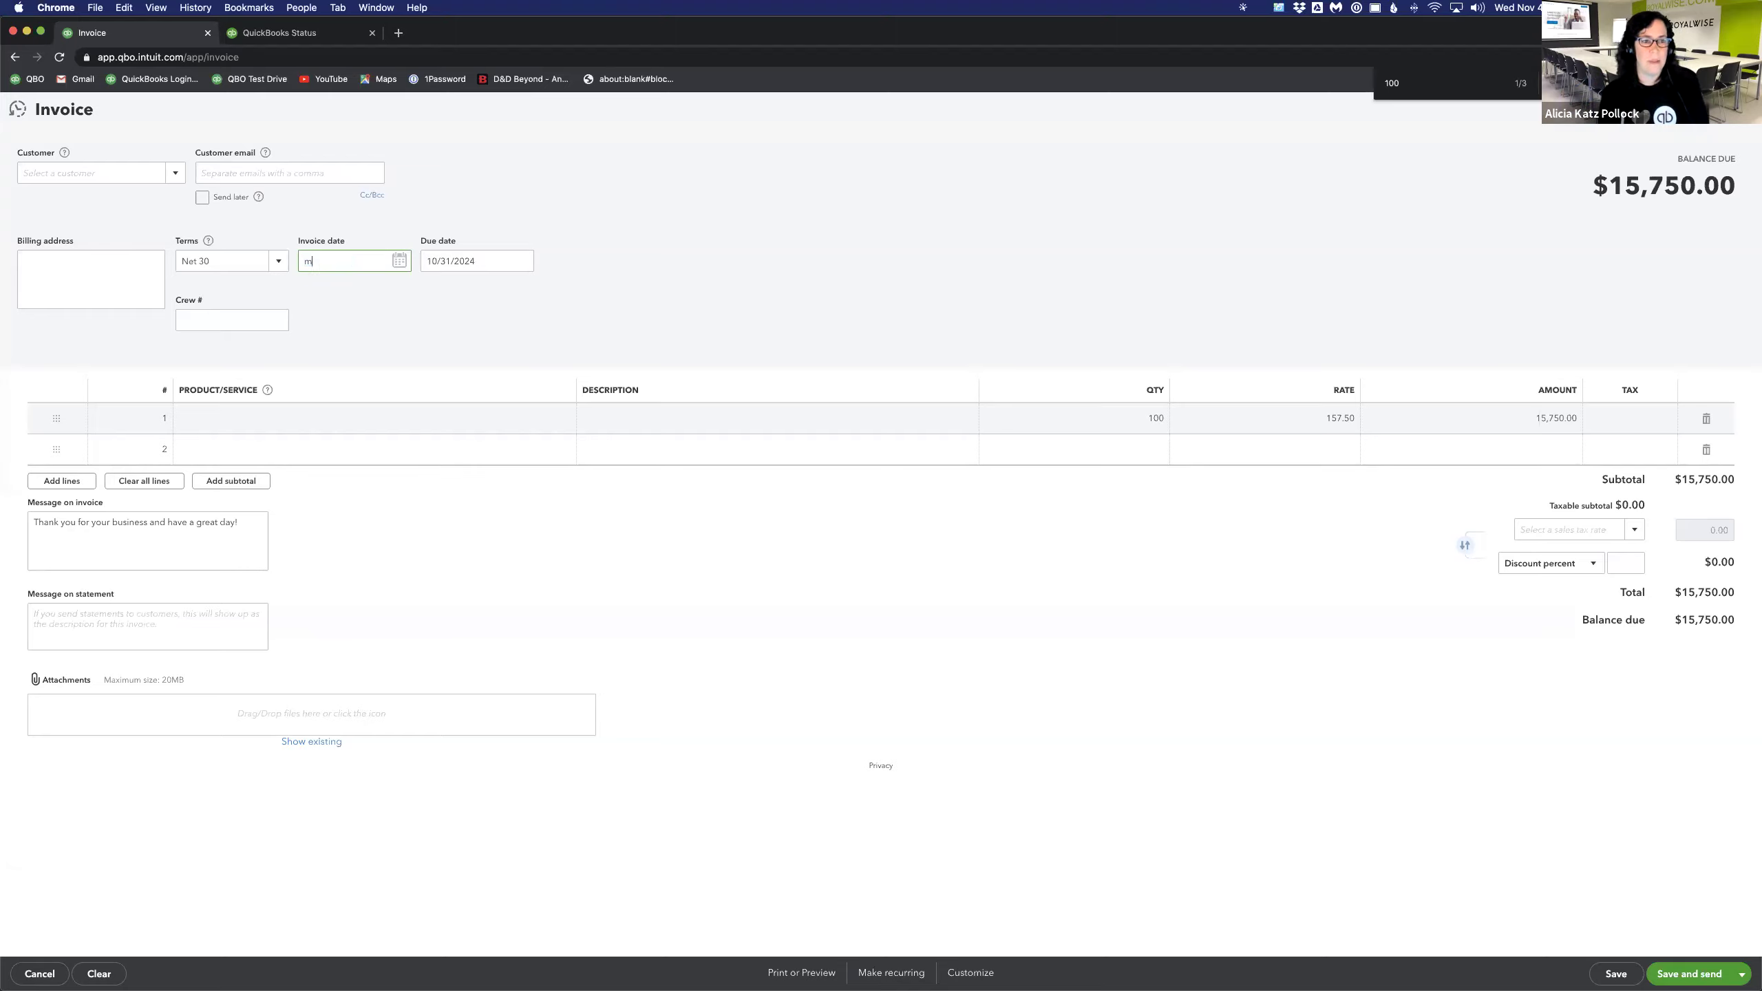
key("h")
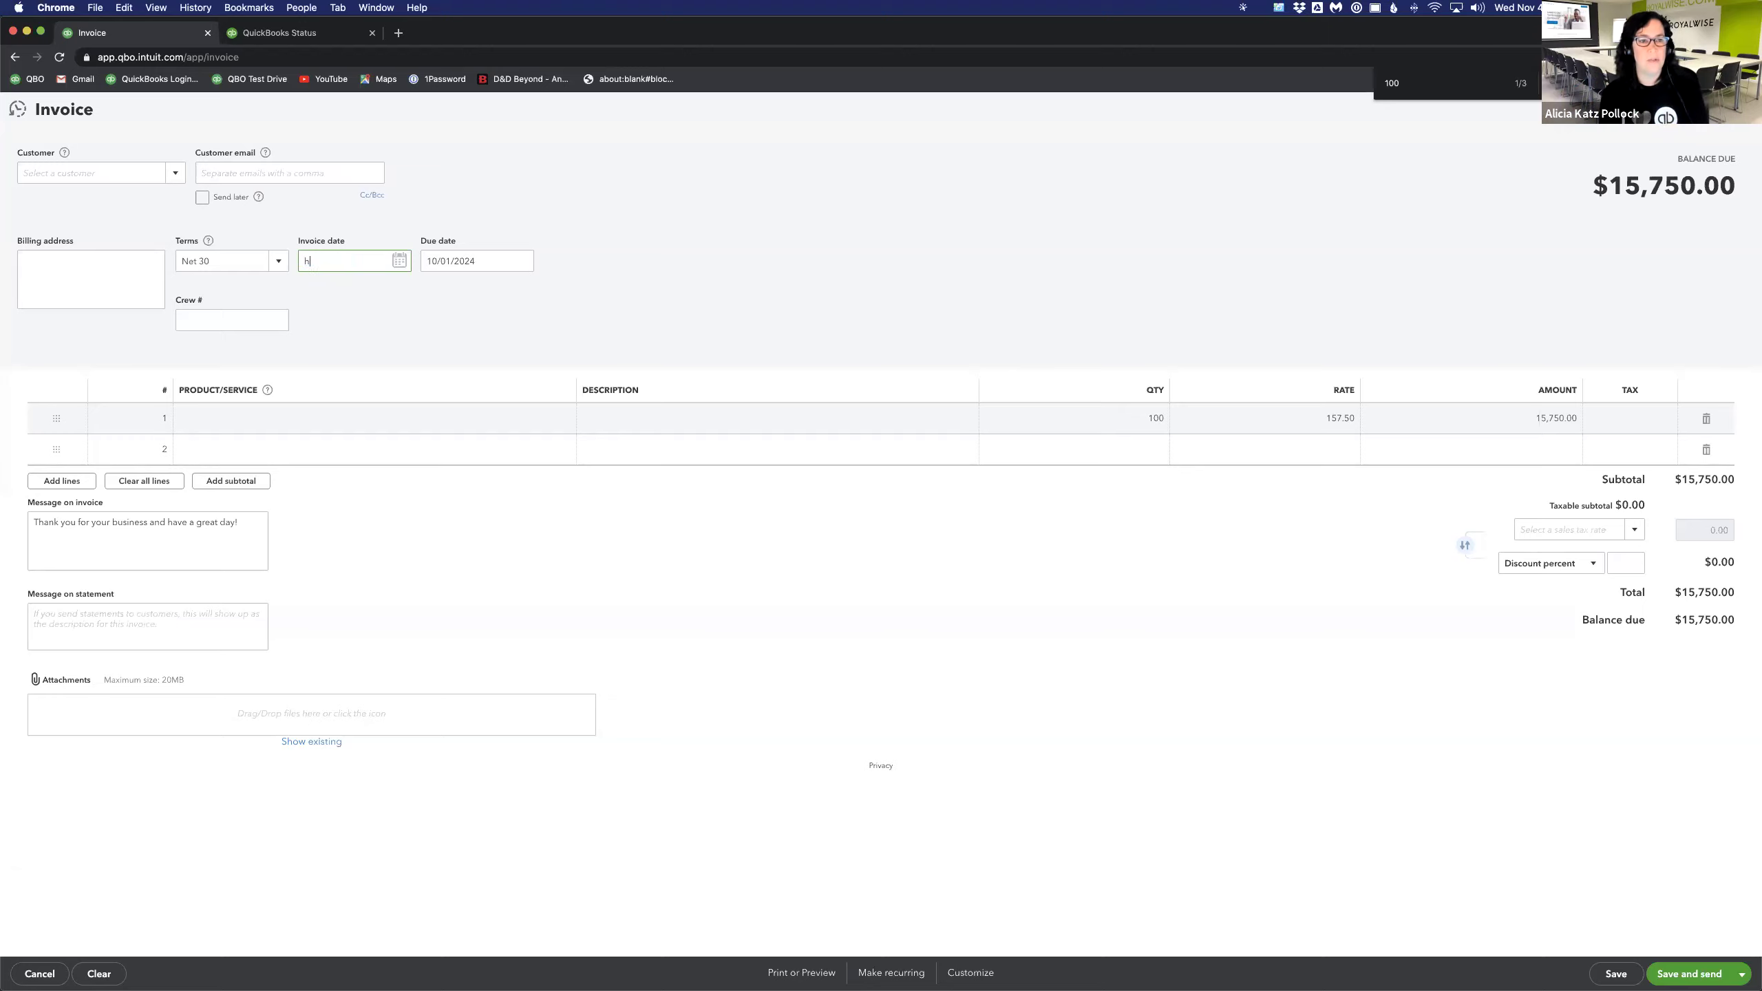
key("h")
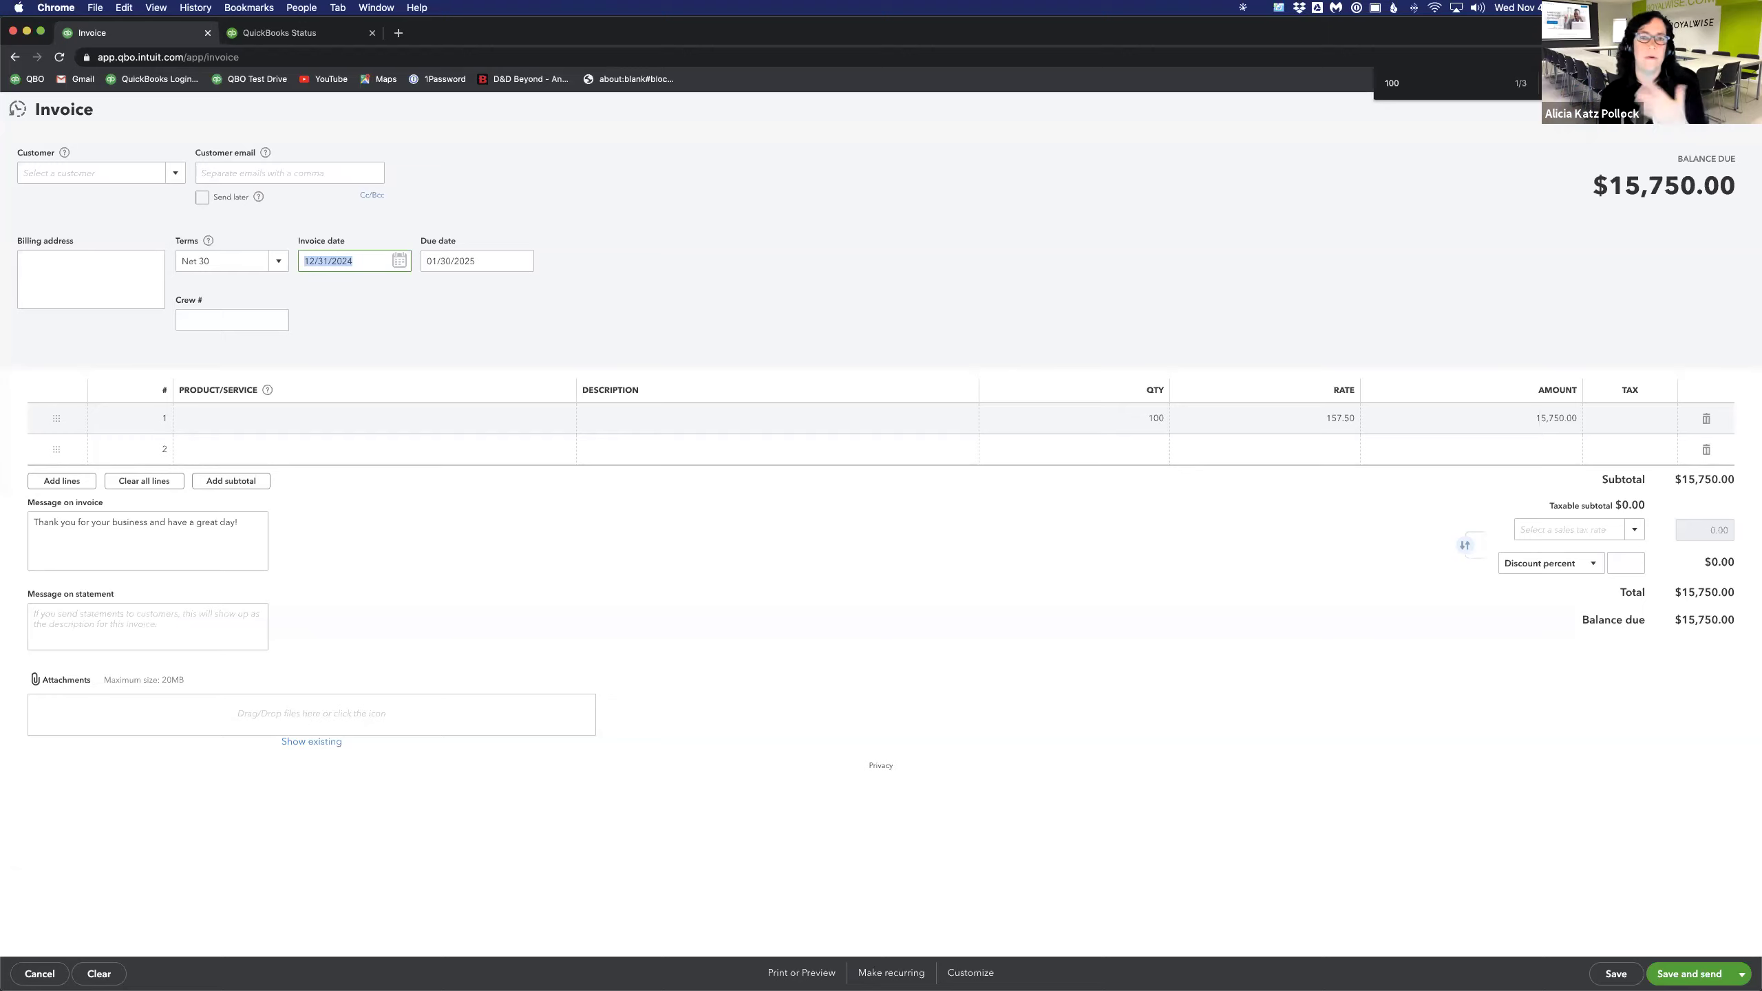
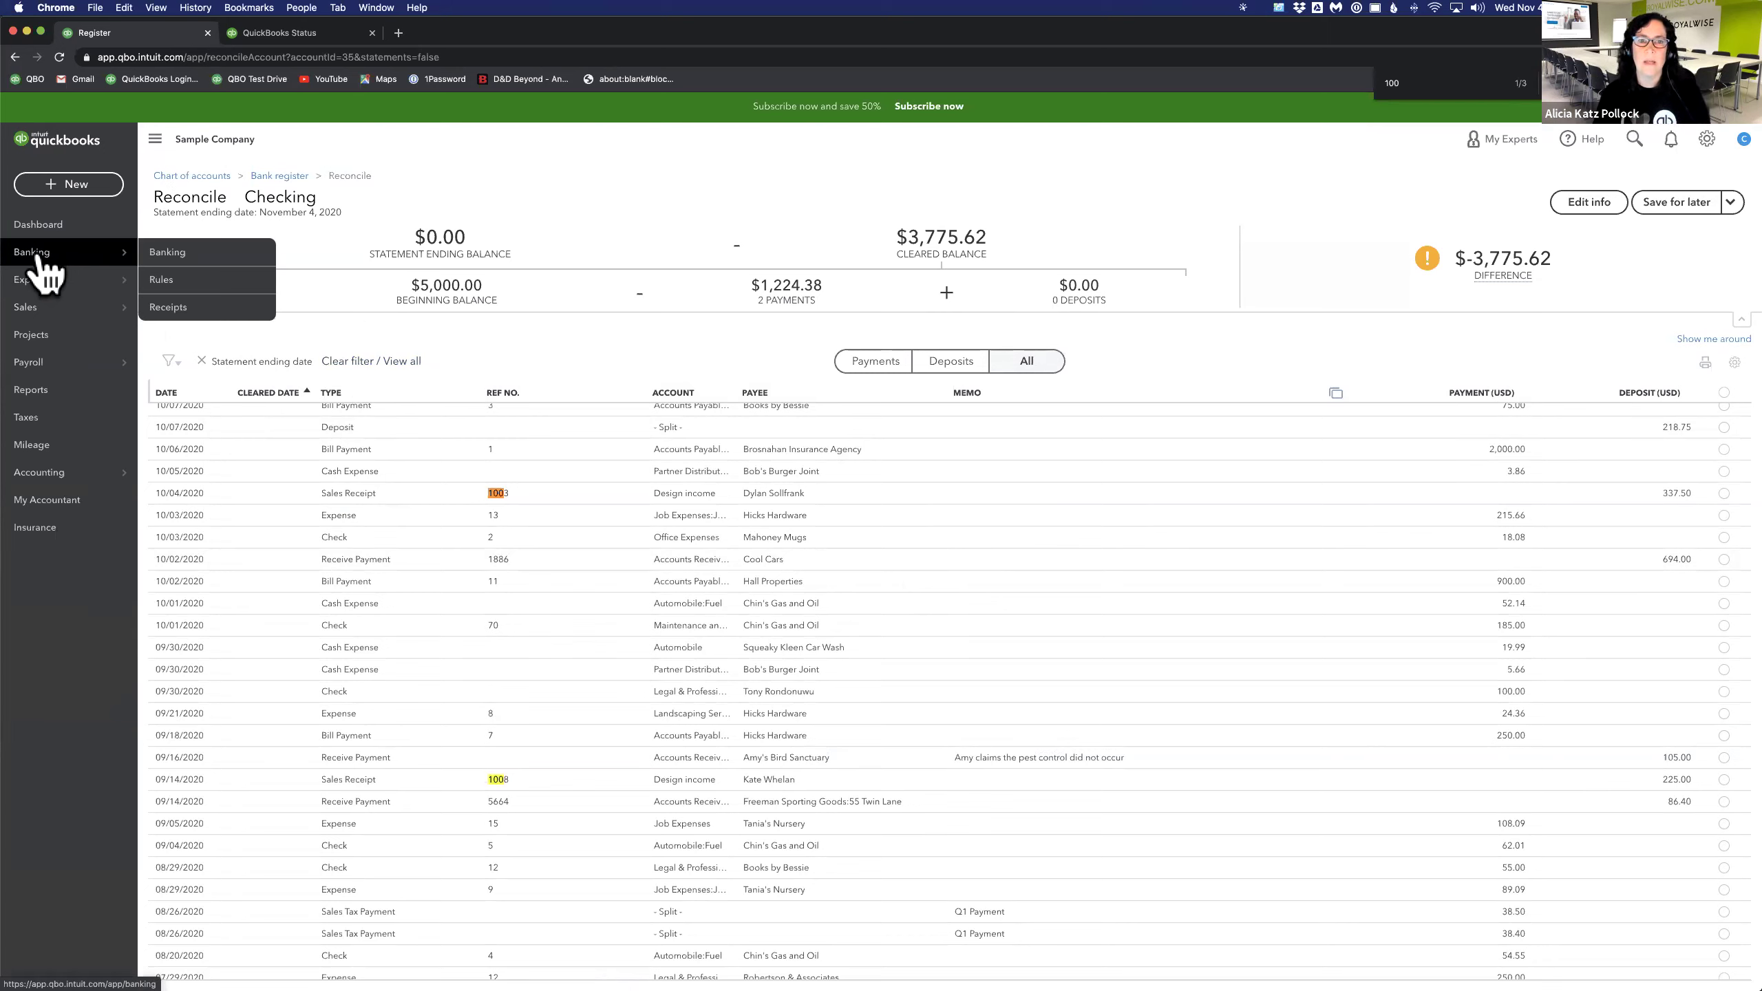
Step: Open the Banking page in a new tab and switch to it
right_click(40, 252)
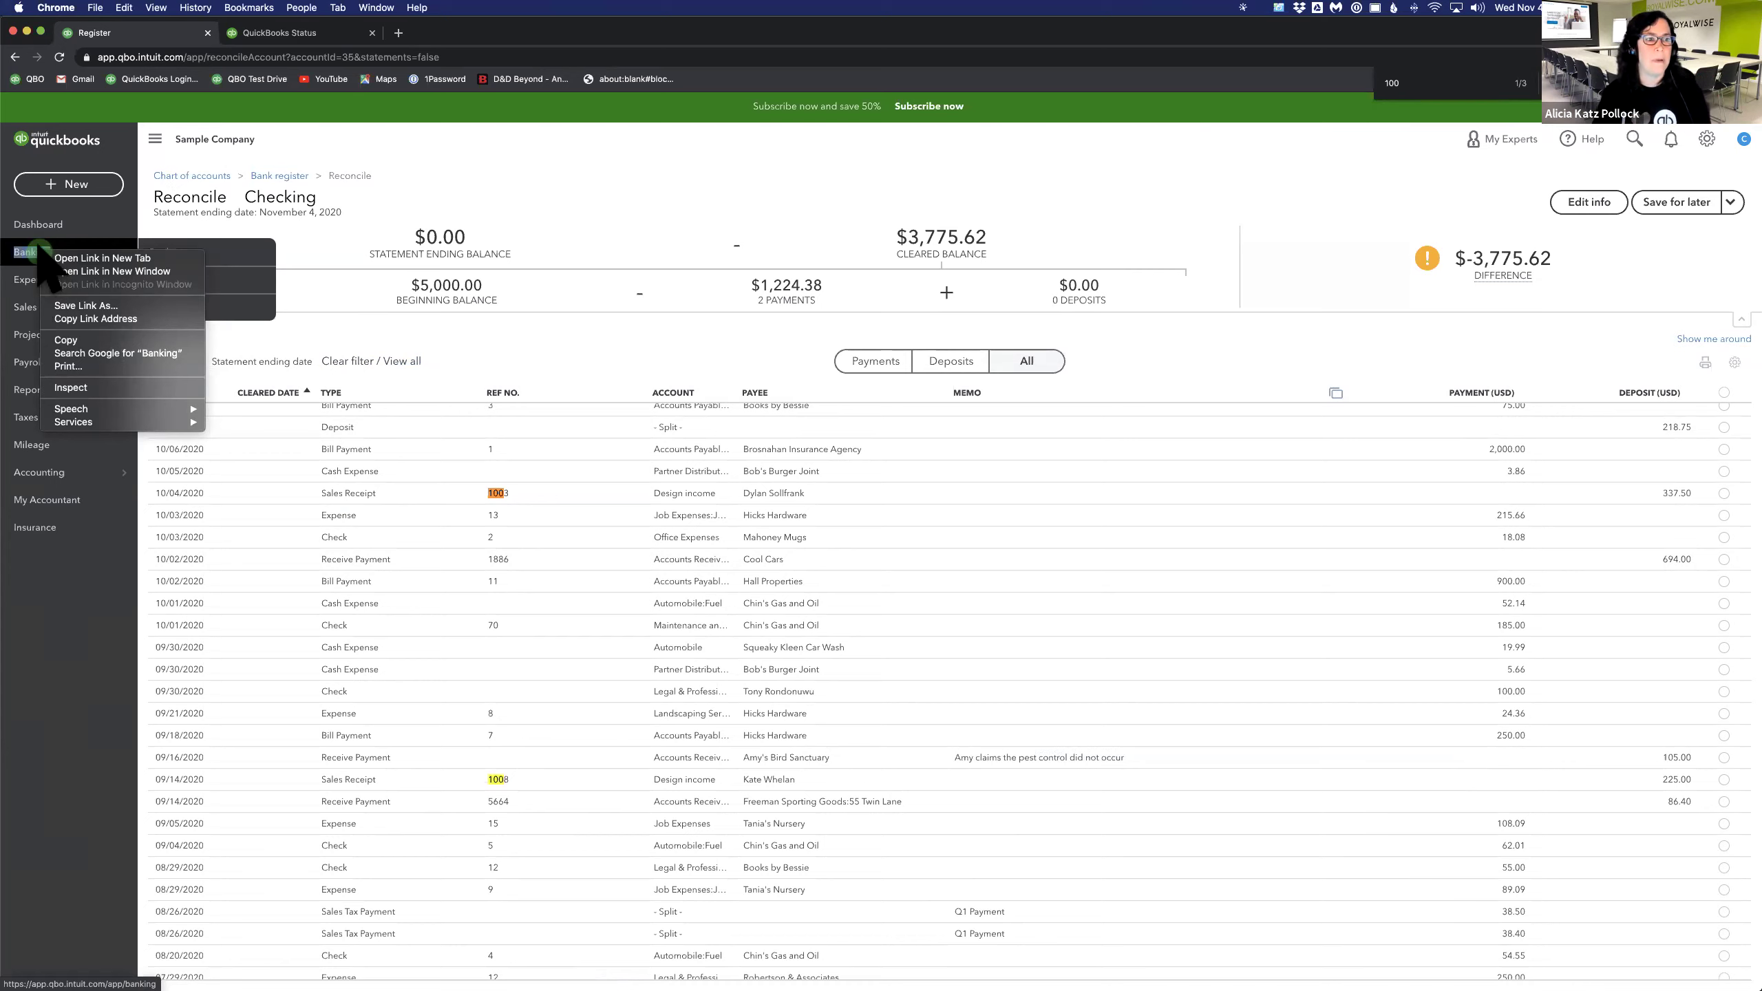
left_click(104, 258)
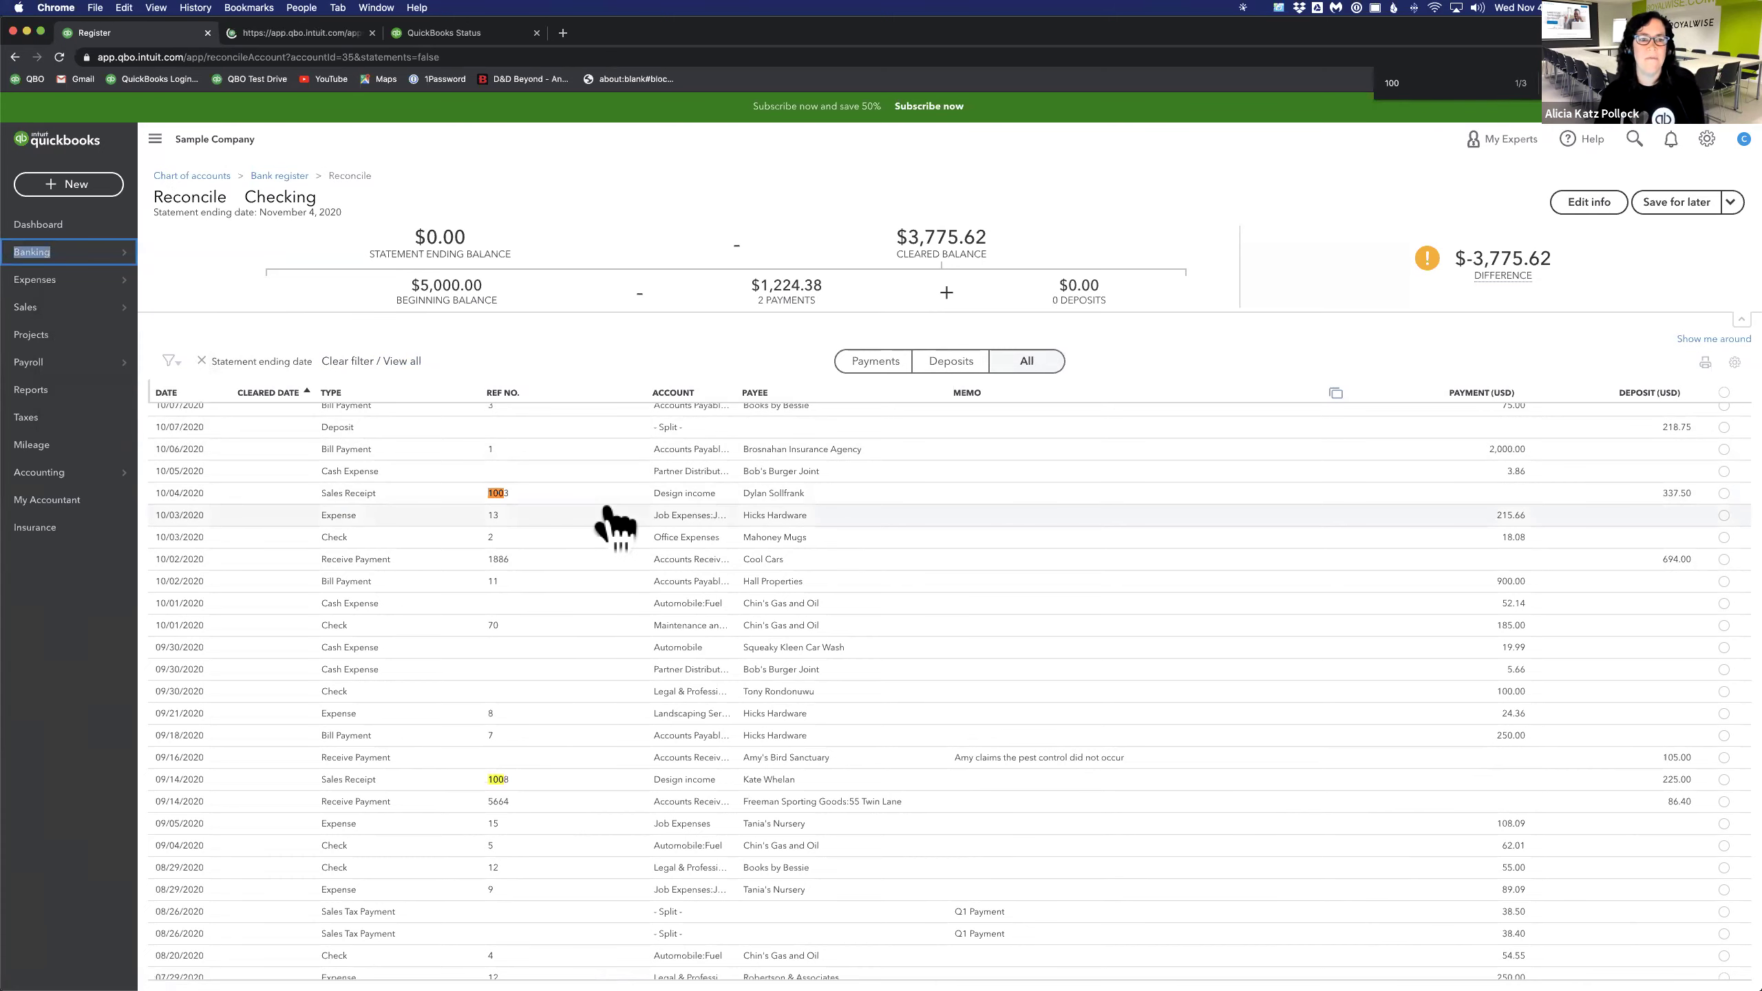
scroll(610, 524, "up", 5)
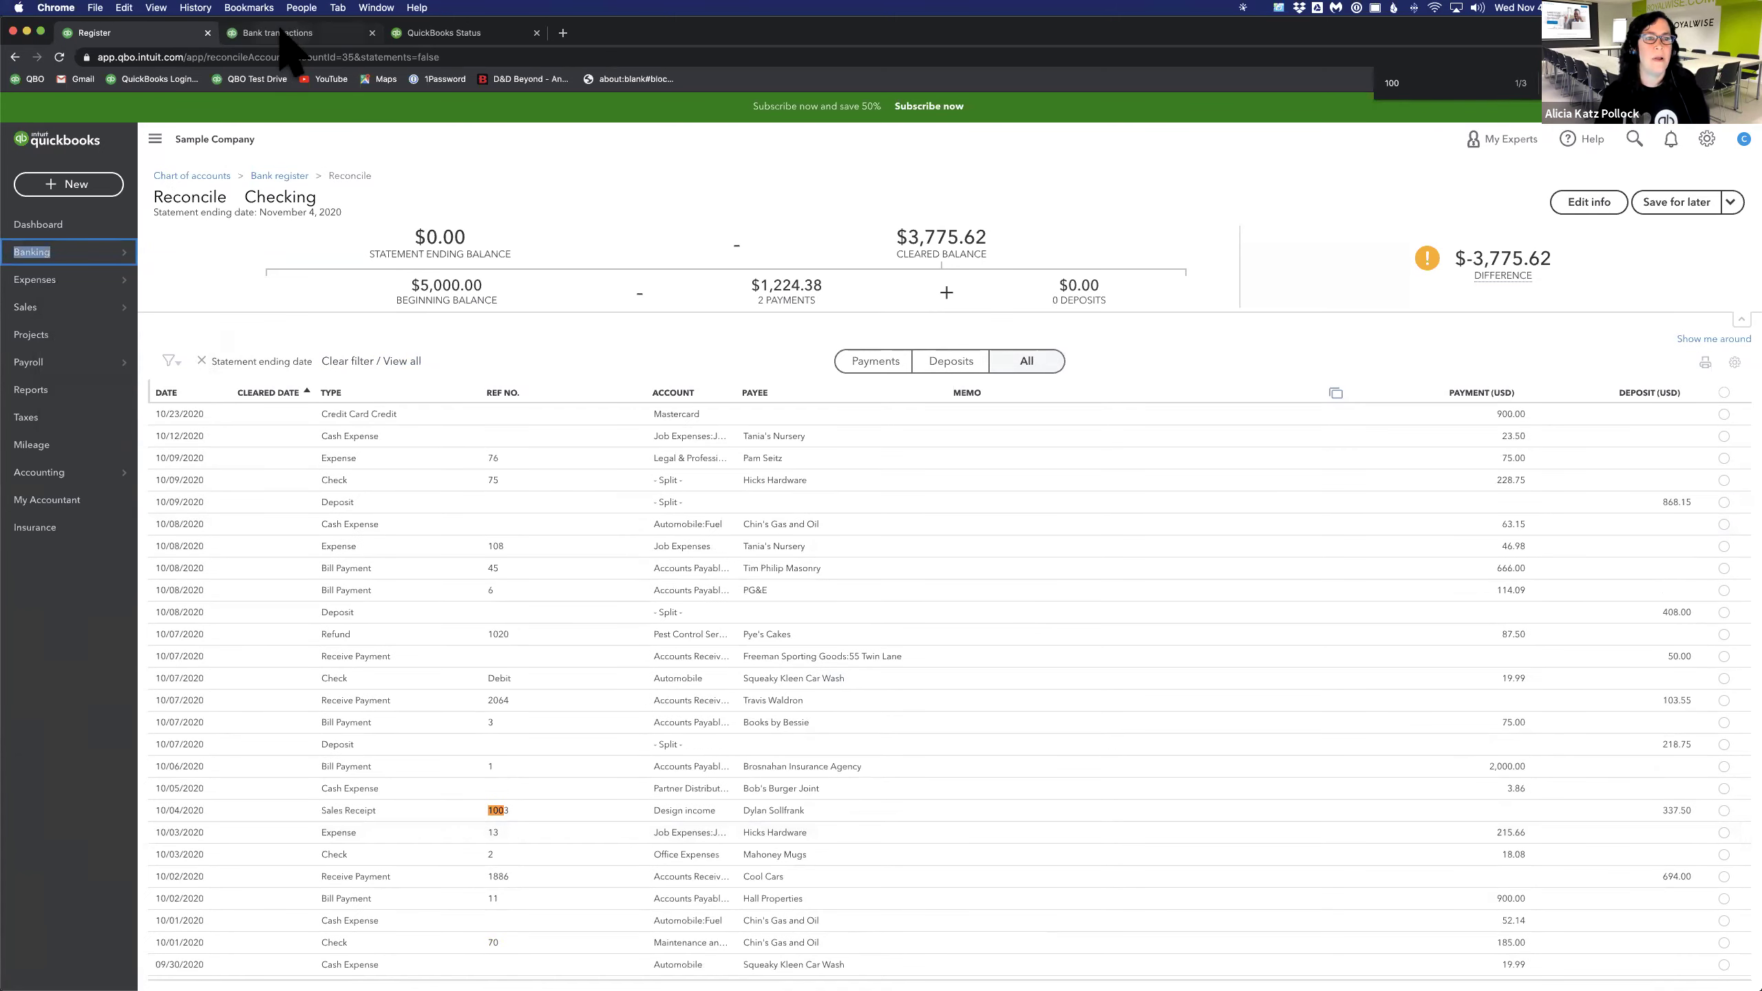
left_click(277, 33)
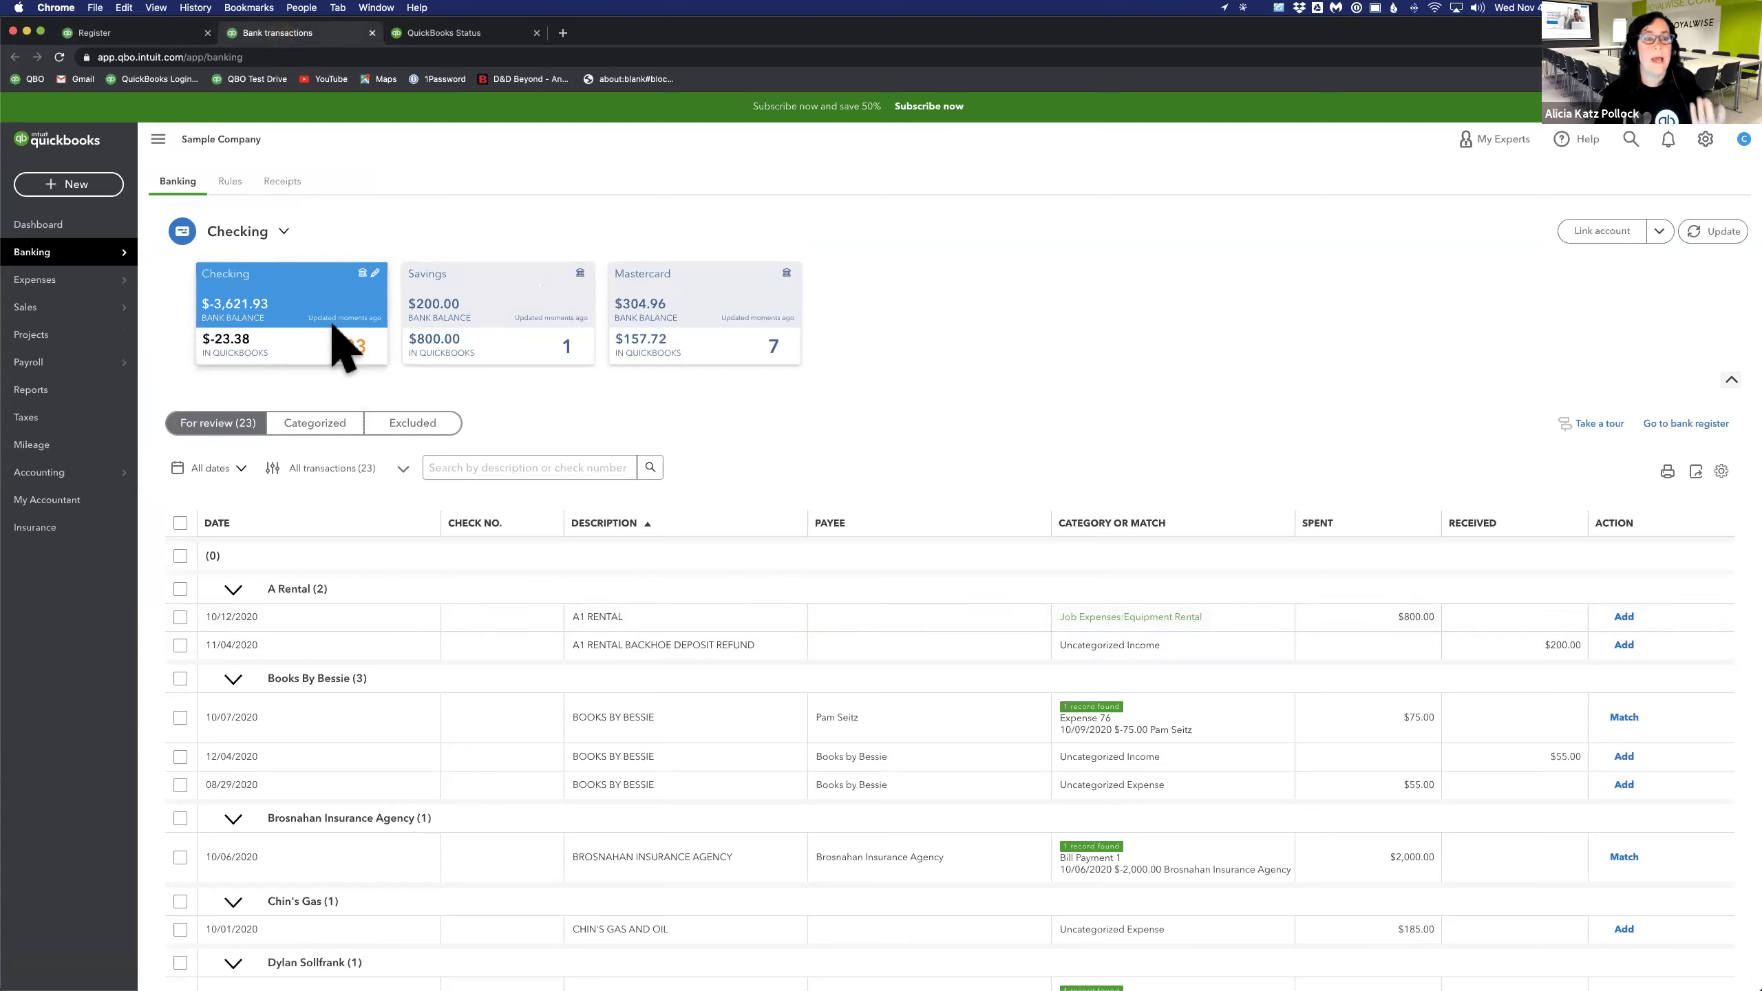
Step: Duplicate the Bank transactions tab
right_click(1668, 427)
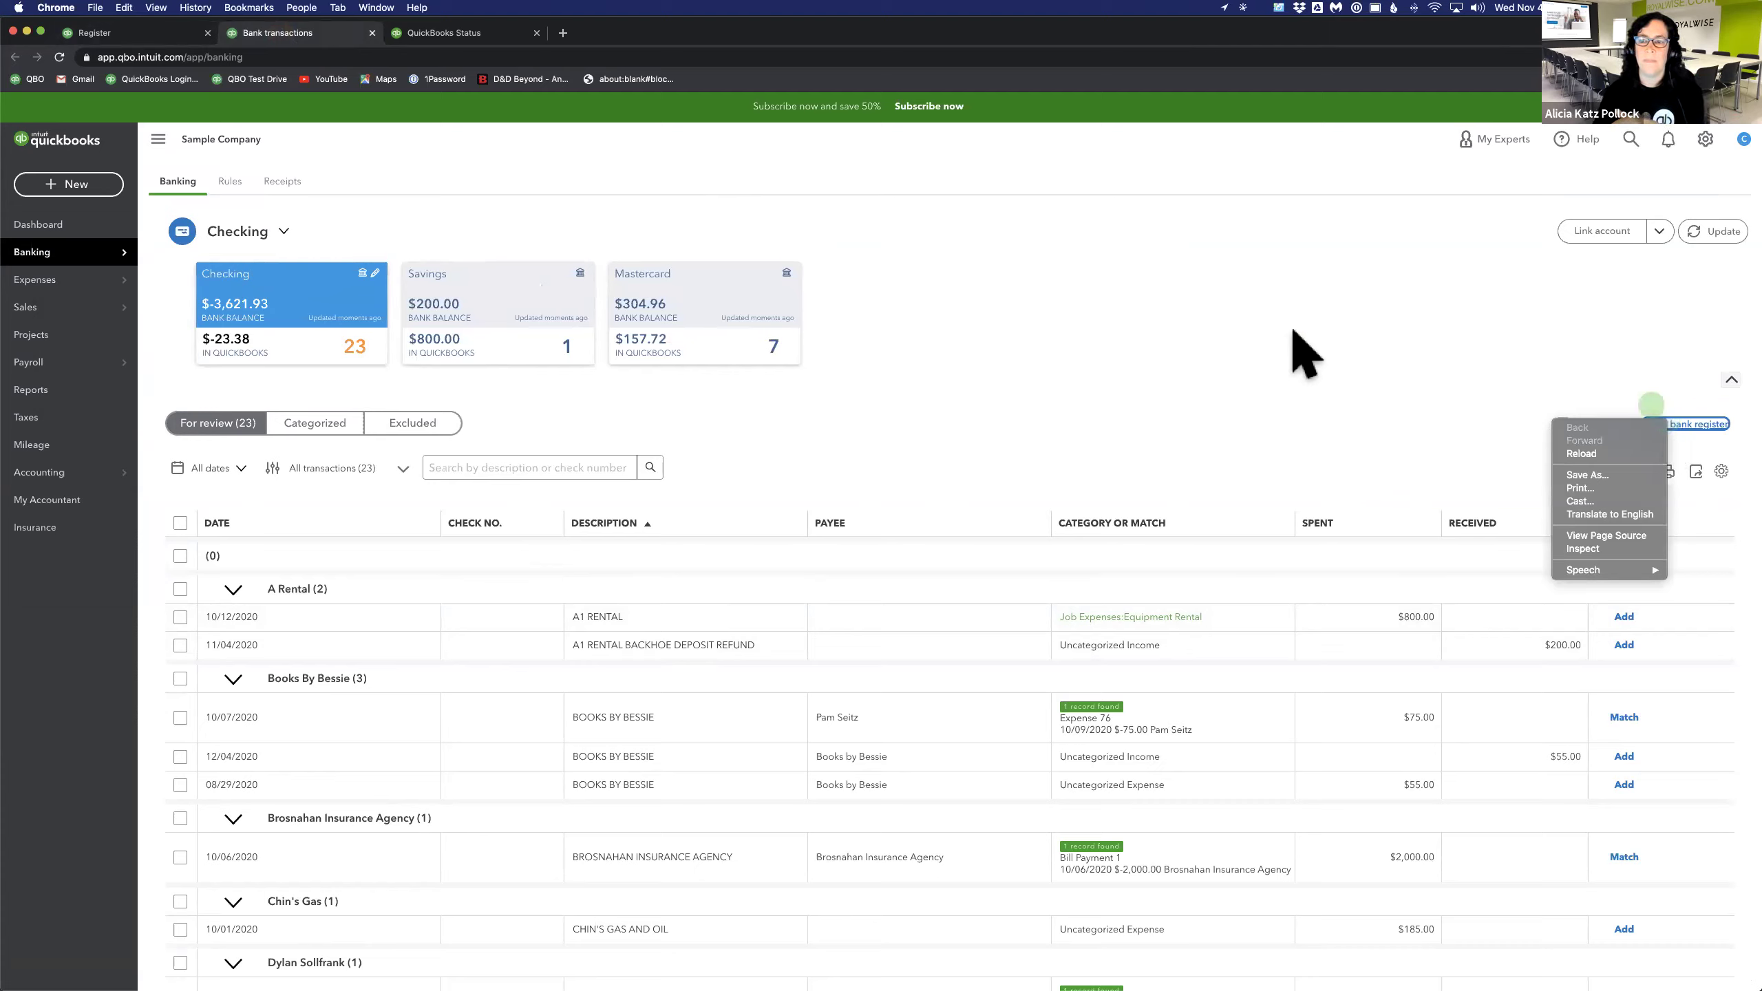
left_click(1273, 341)
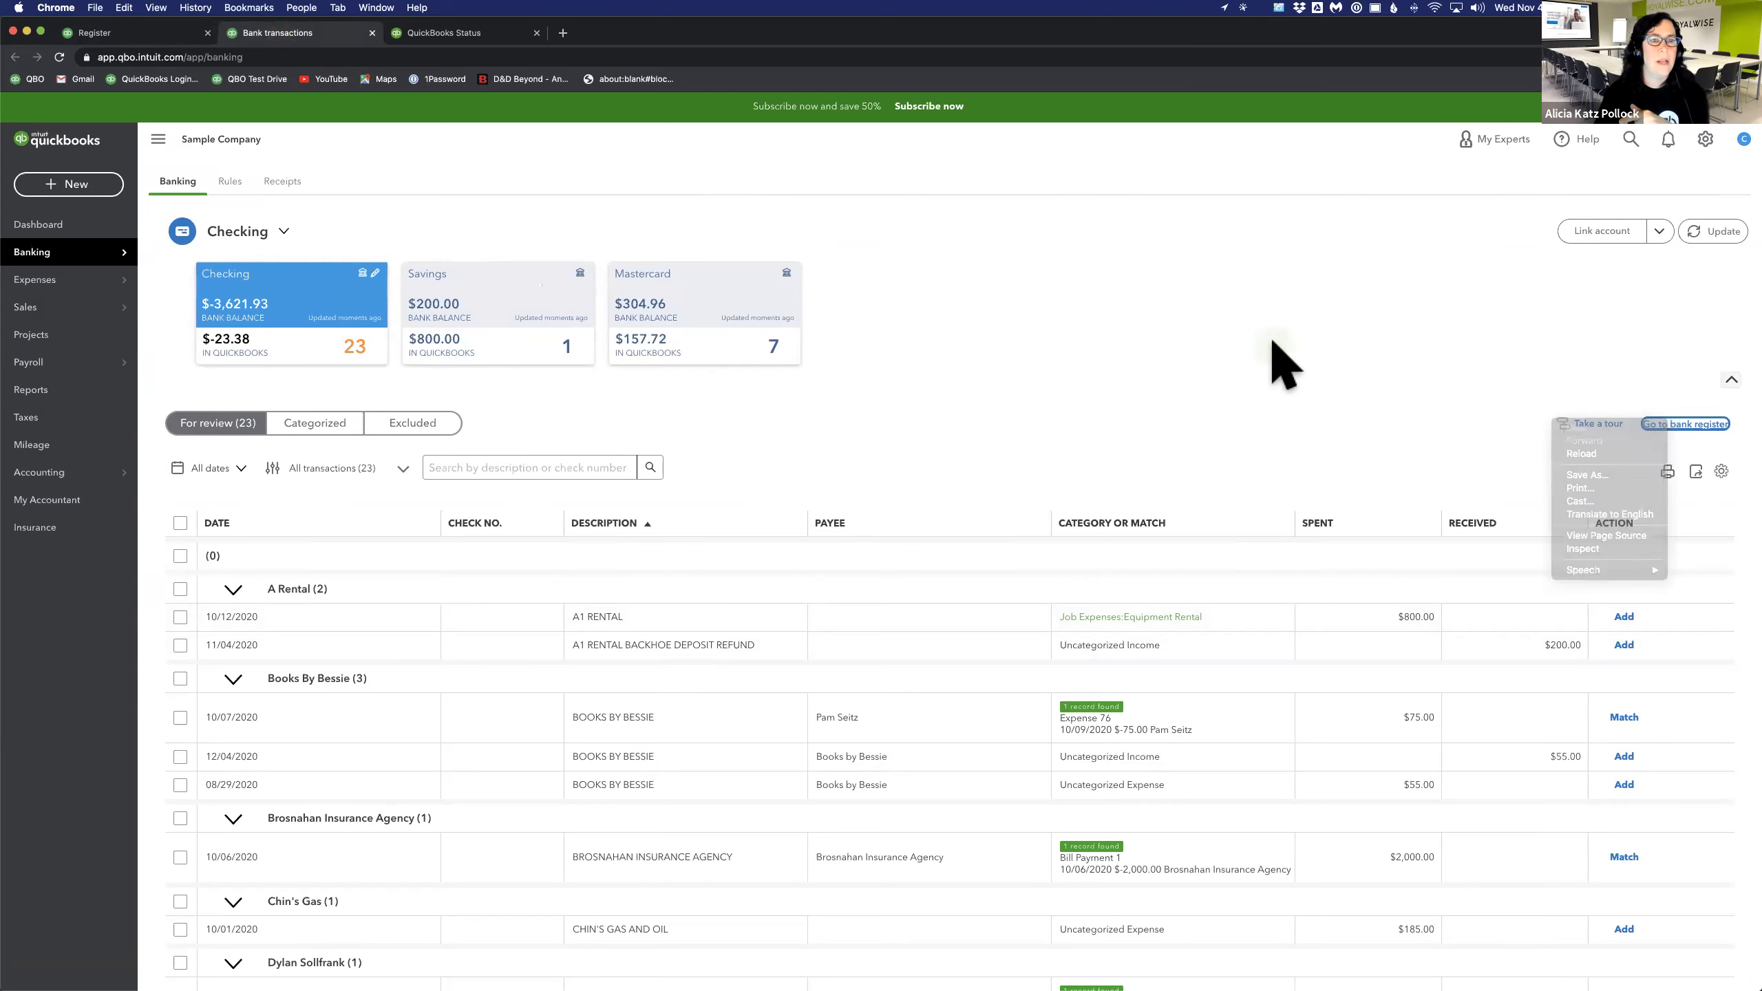
right_click(307, 34)
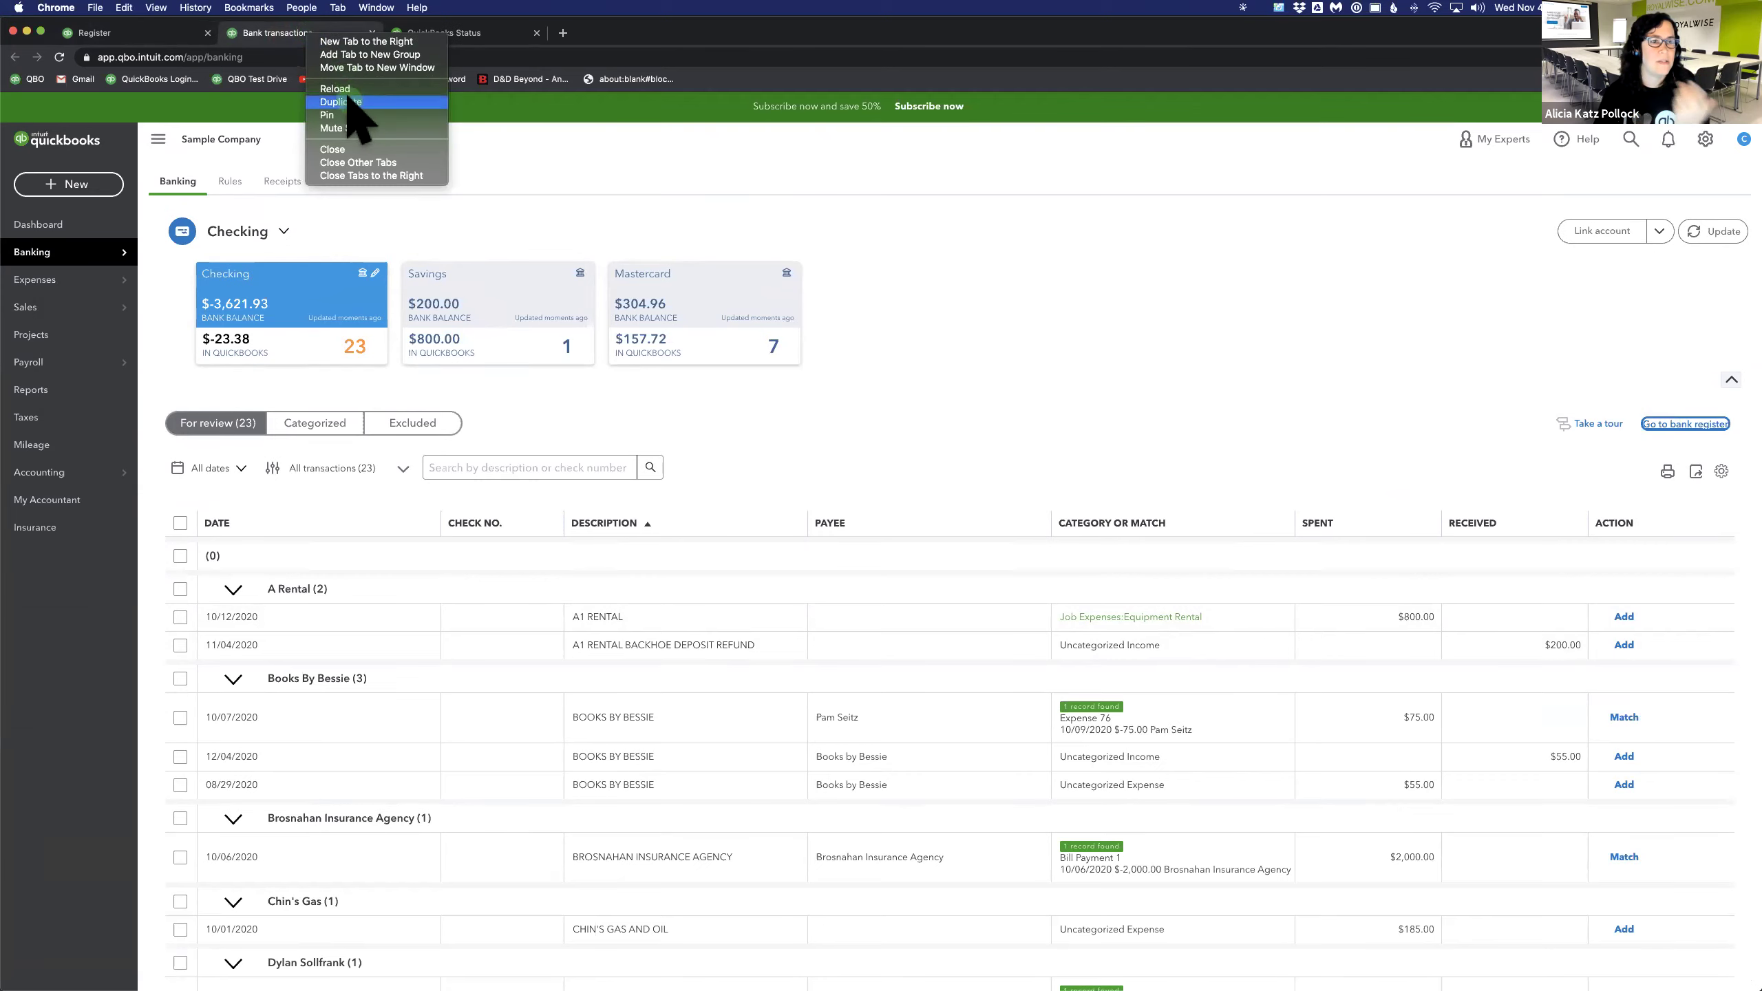
left_click(340, 102)
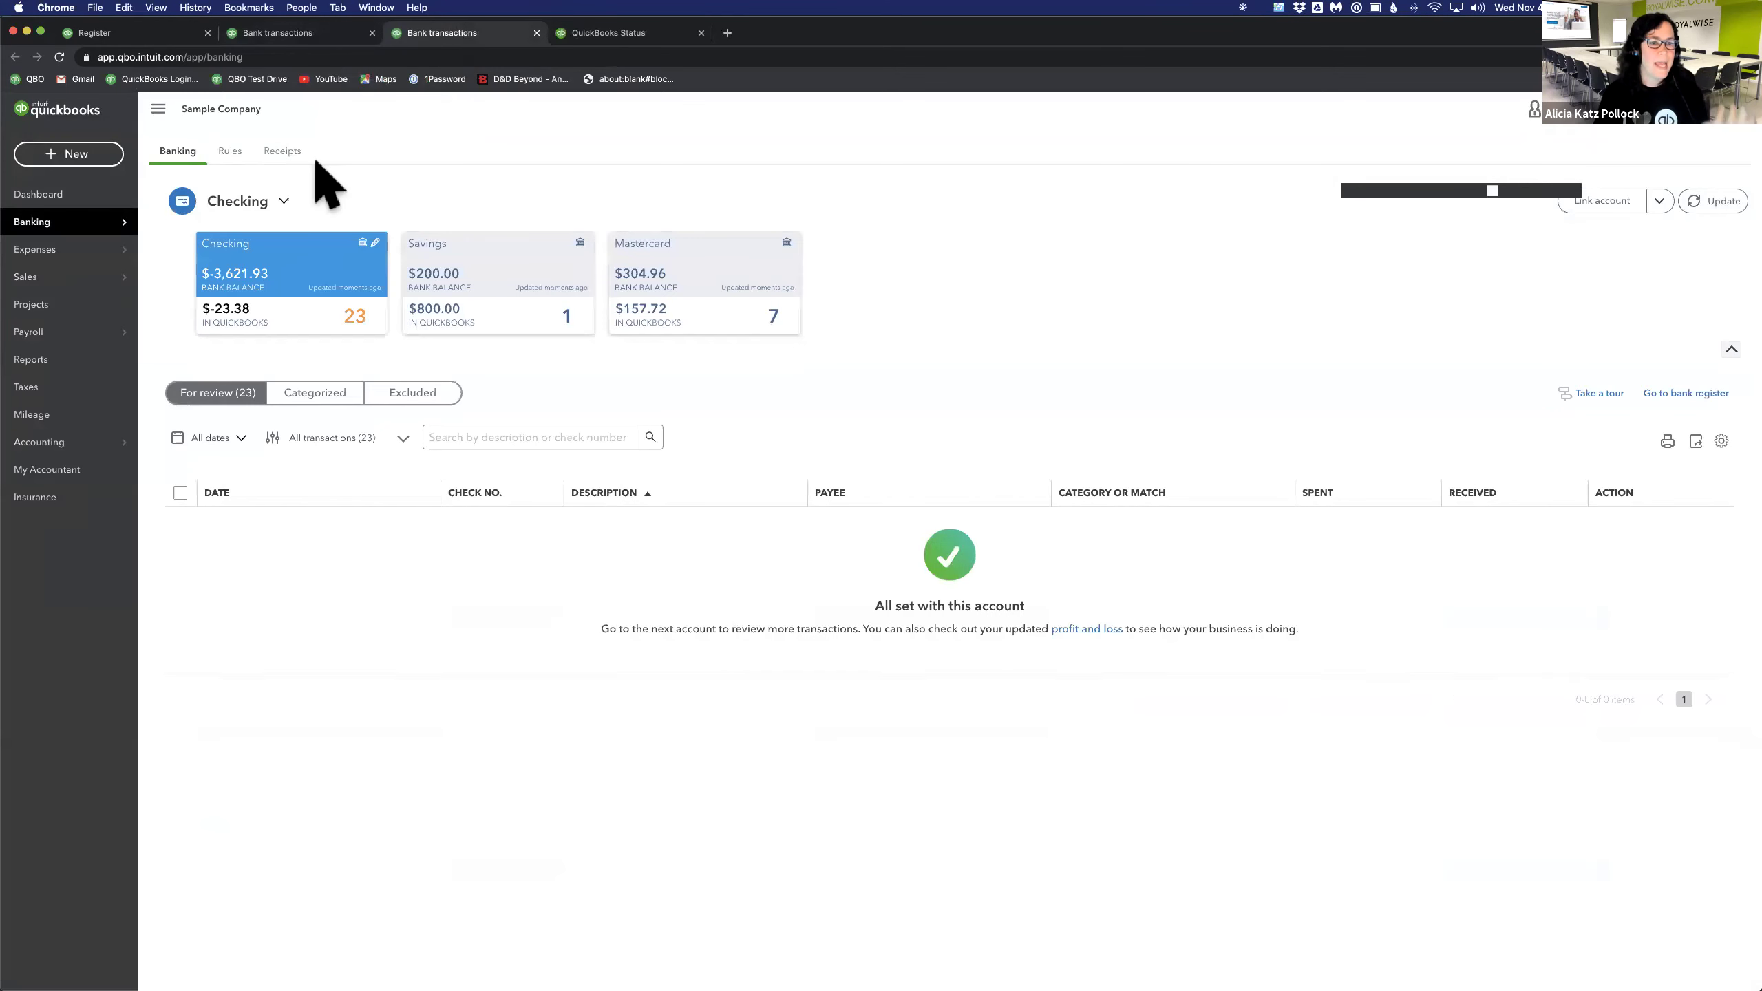
Step: Load the Checking bank register in the duplicated tab and compare it with Bank transactions
left_click(1679, 422)
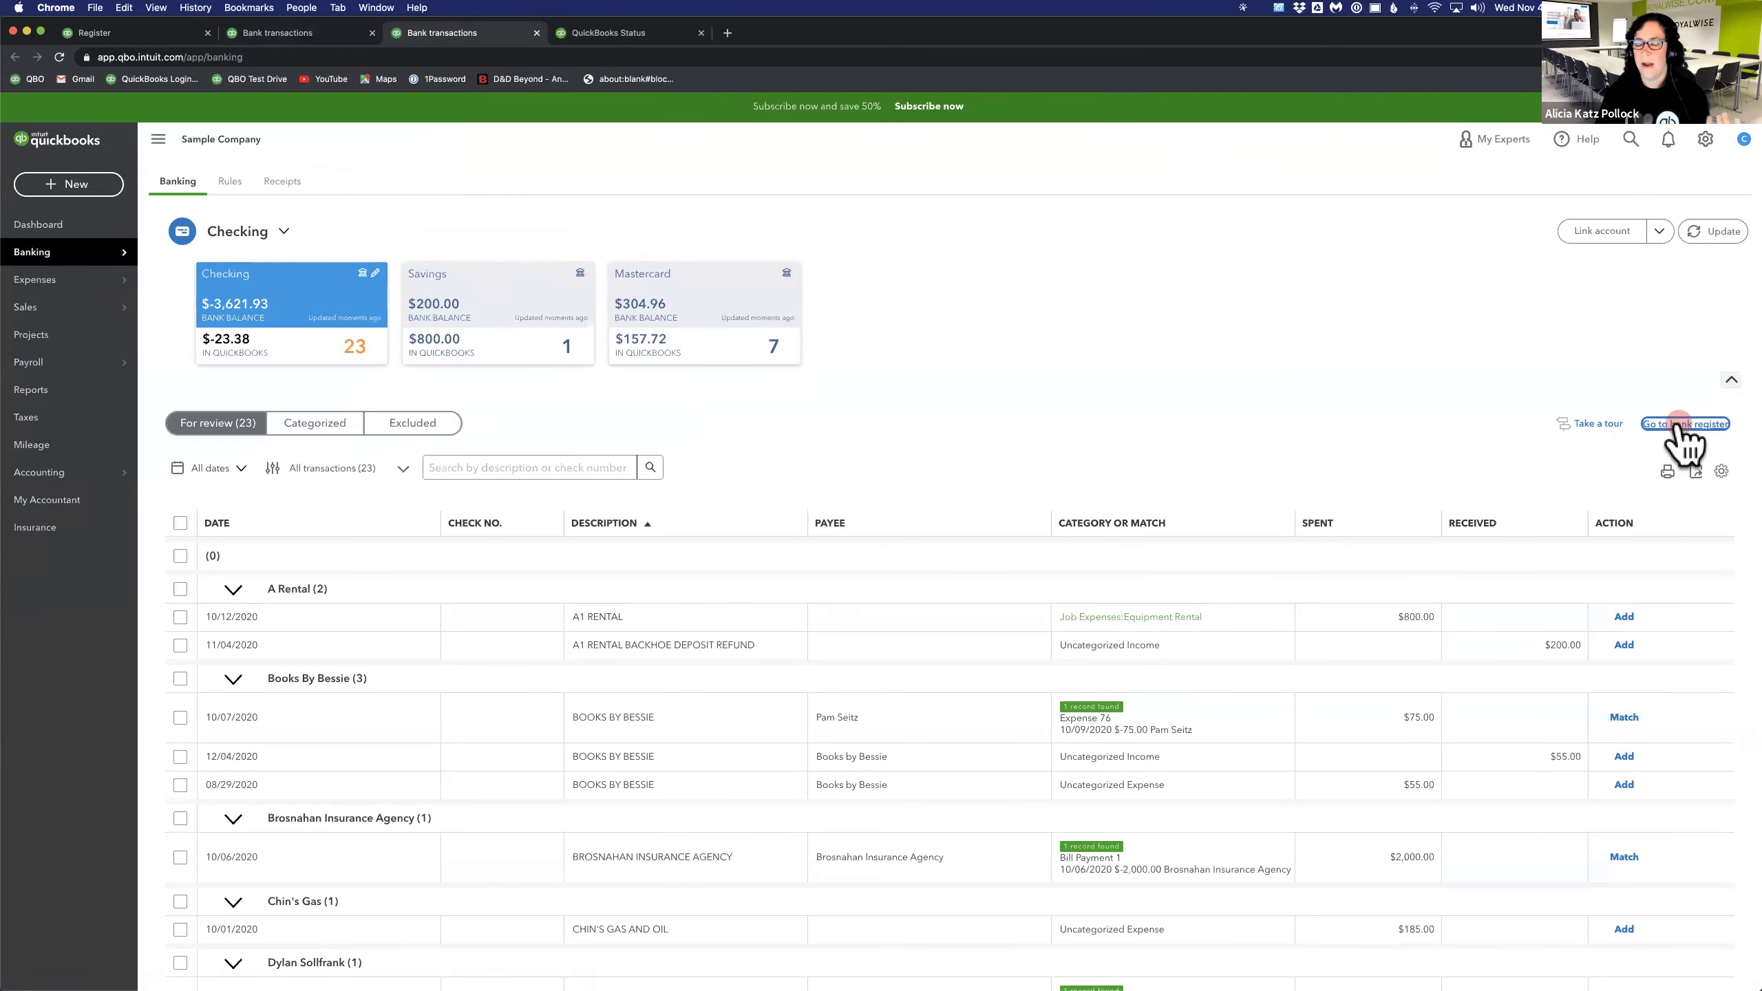
left_click(157, 32)
left_click(278, 32)
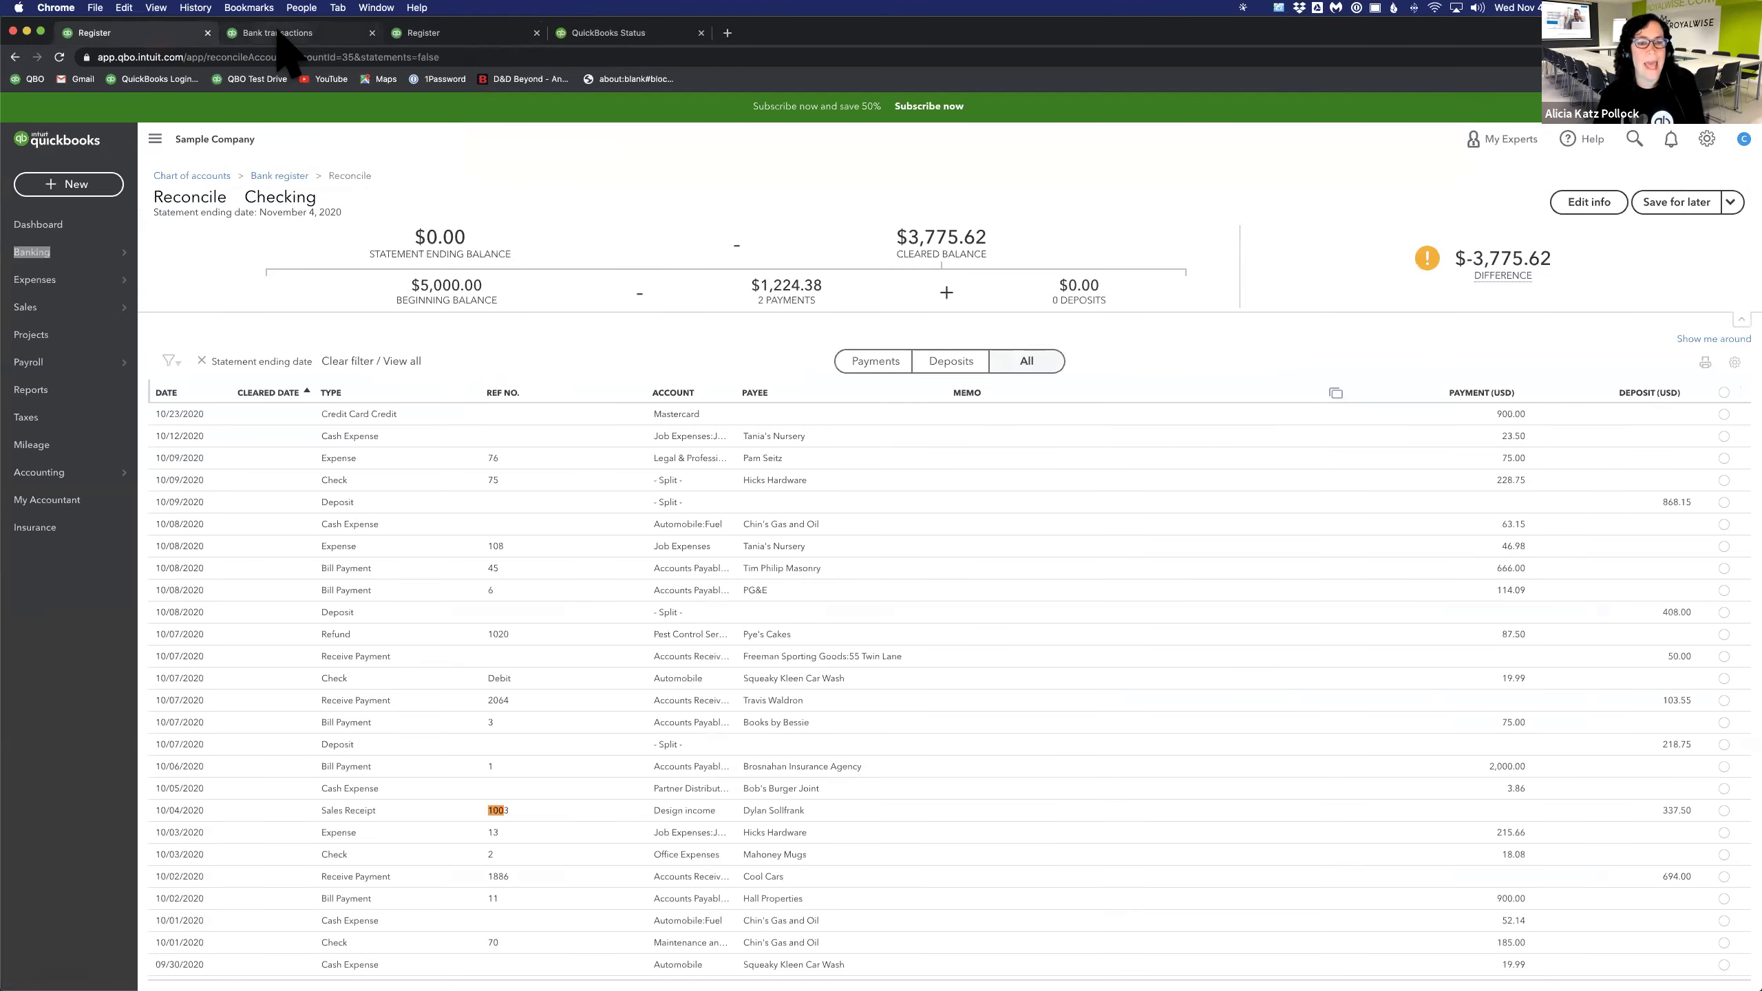
left_click(427, 33)
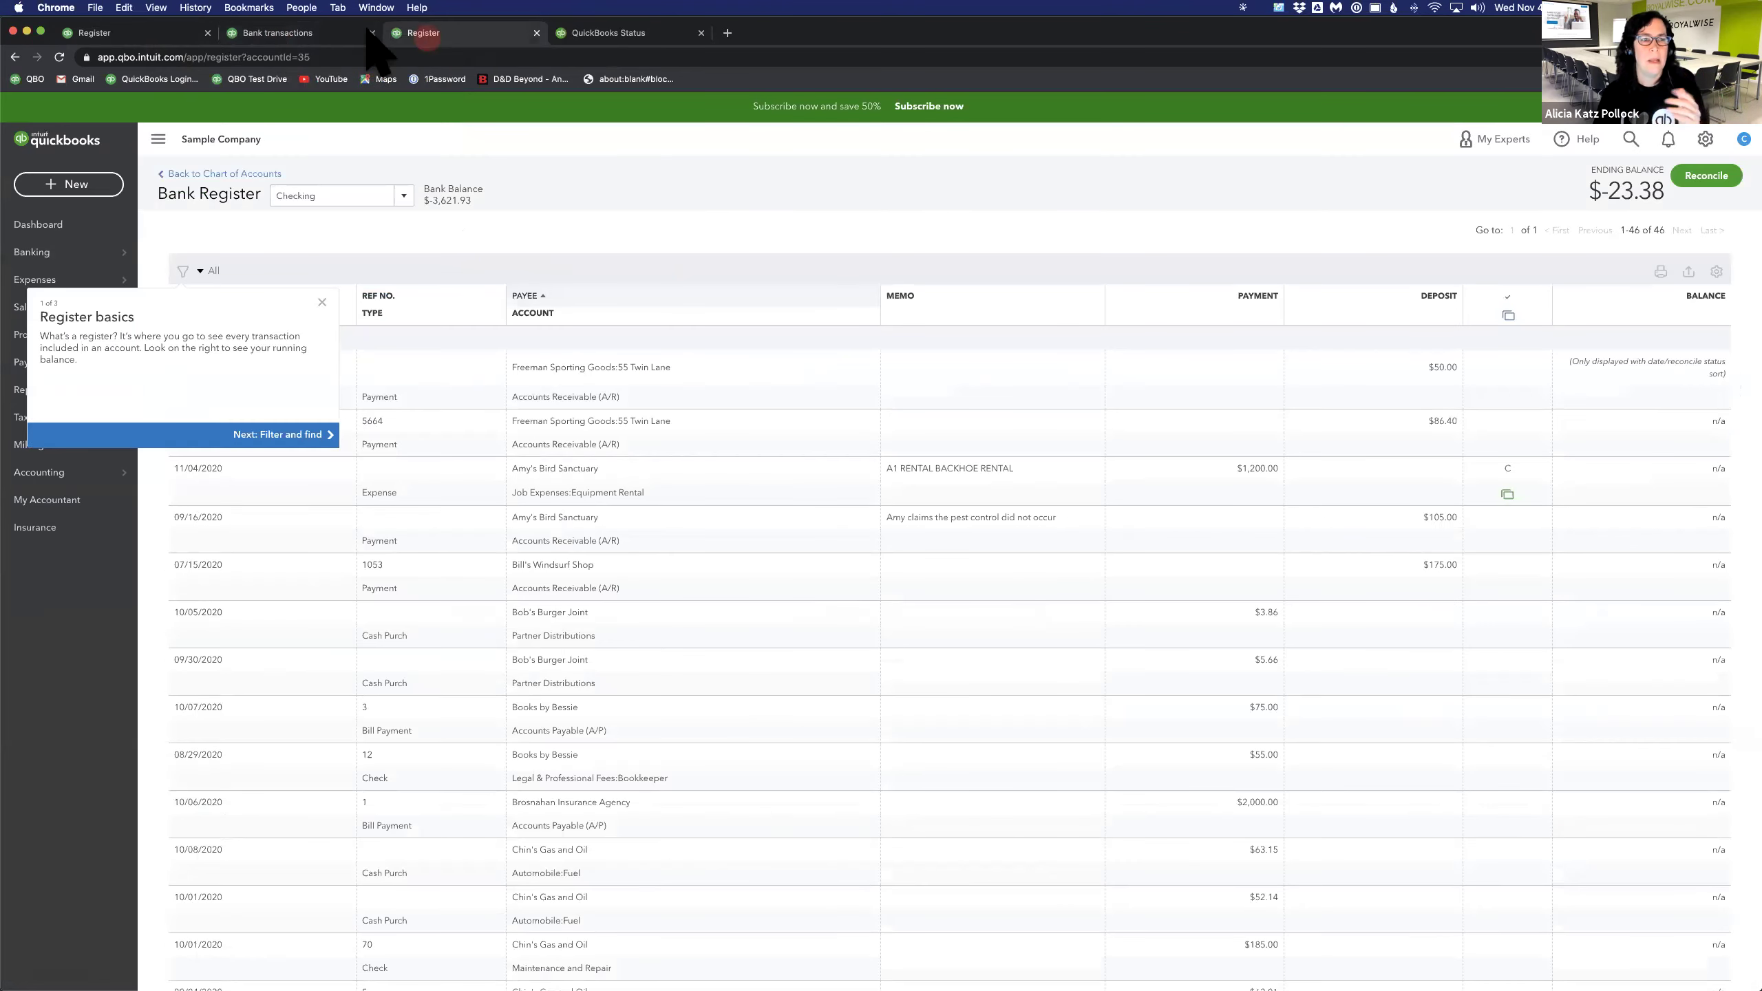
left_click(327, 31)
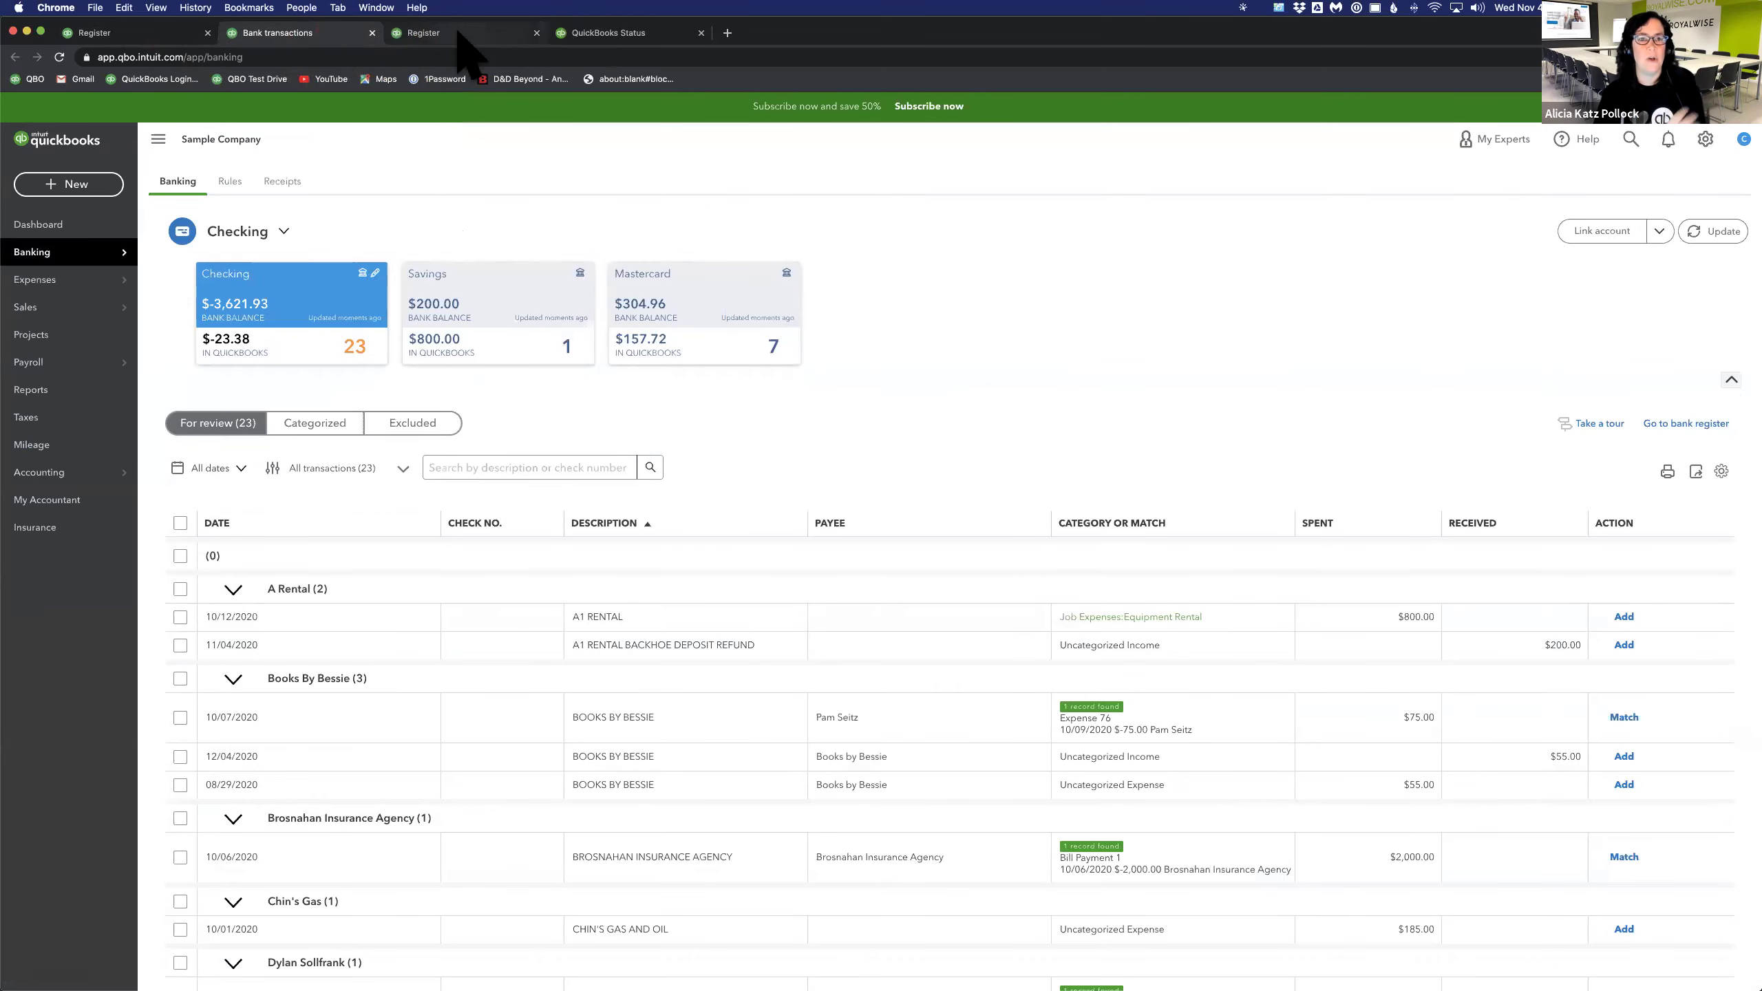
left_click(457, 32)
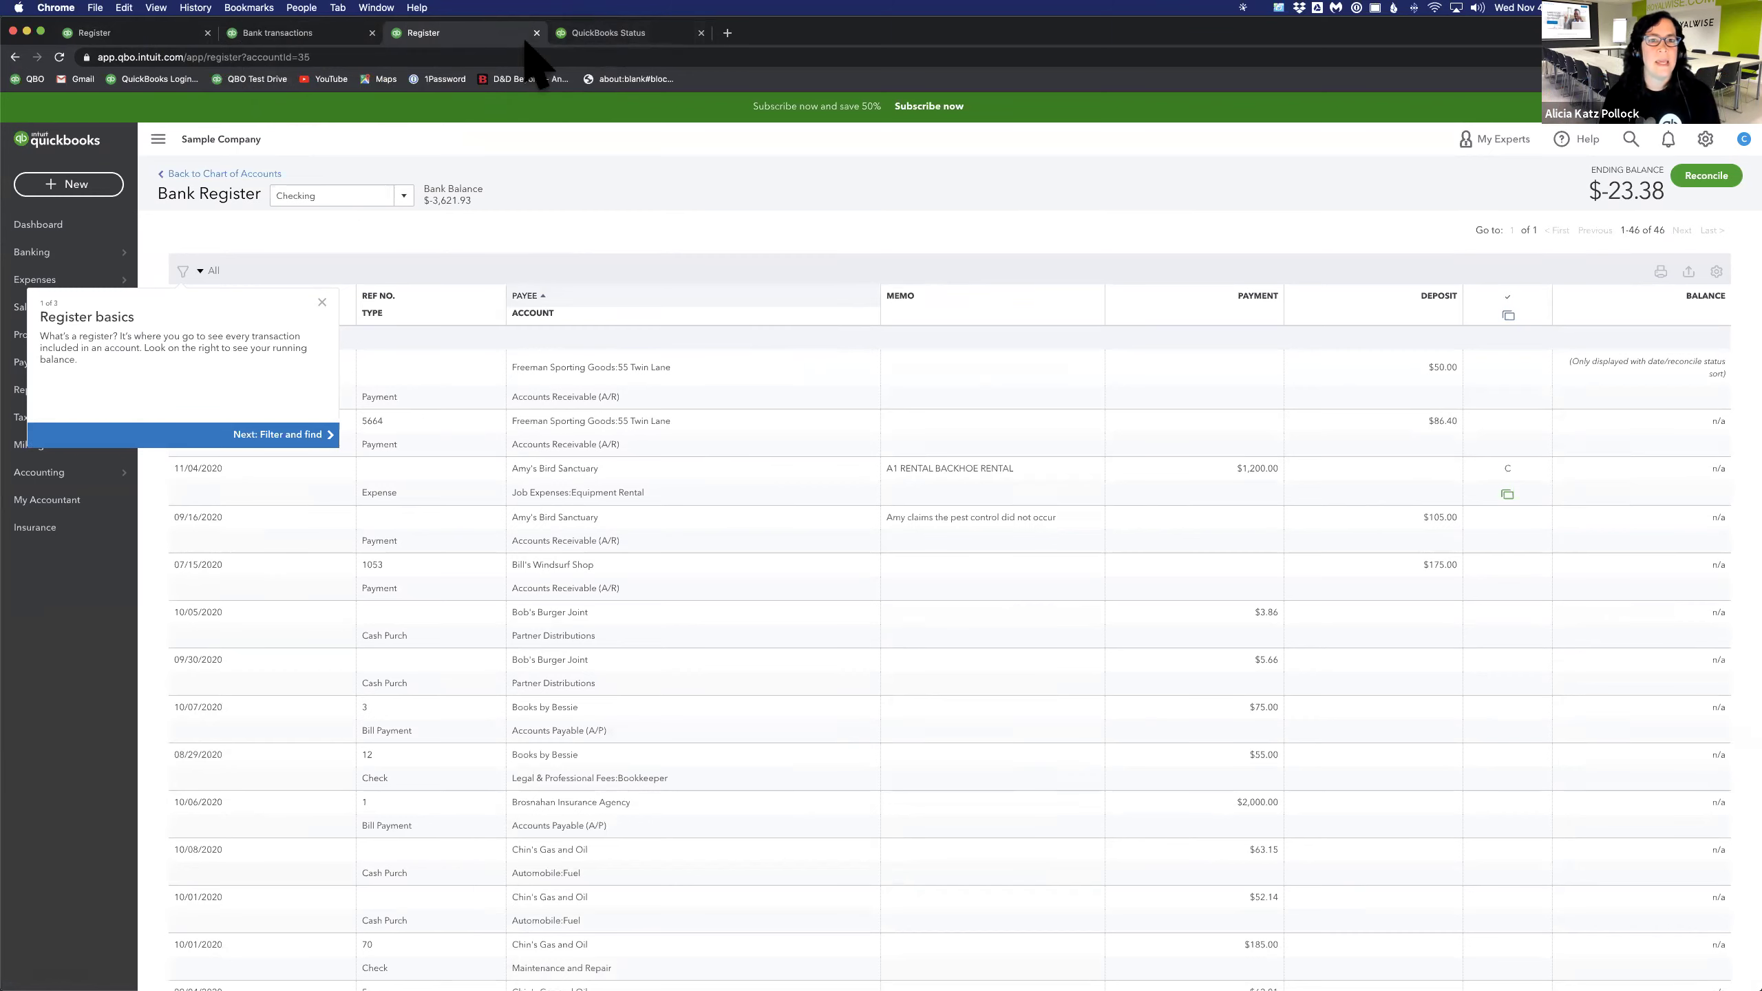
left_click(317, 32)
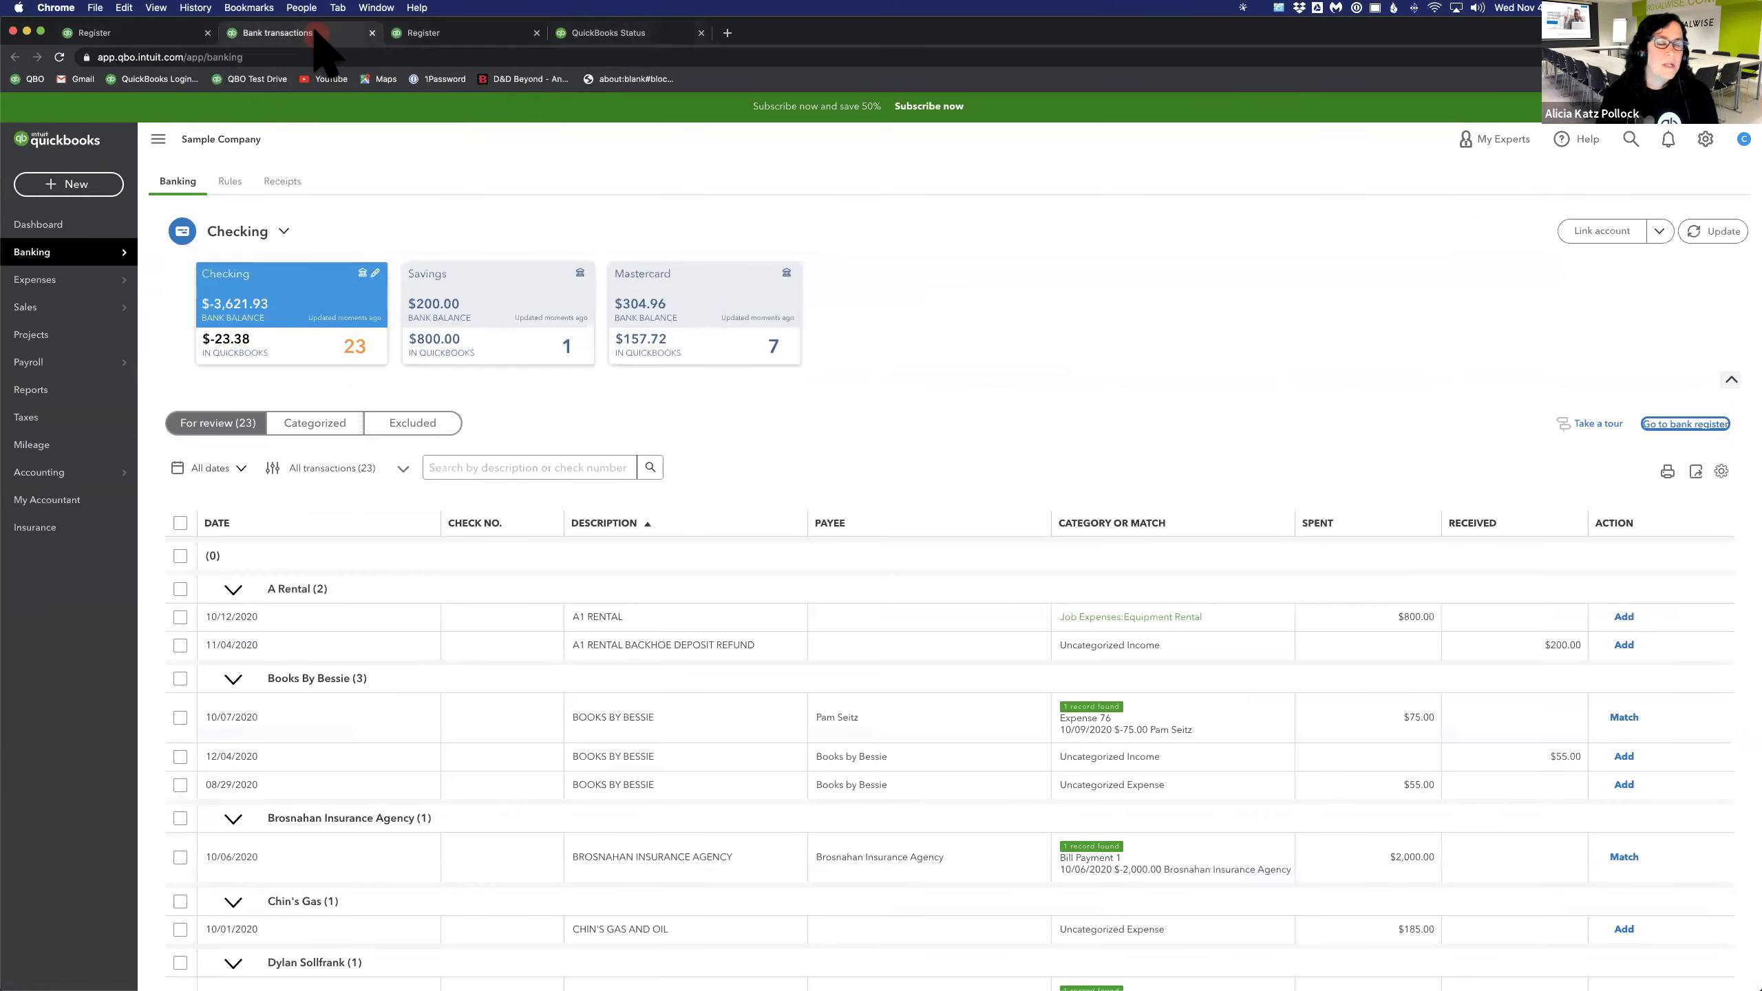
left_click(464, 32)
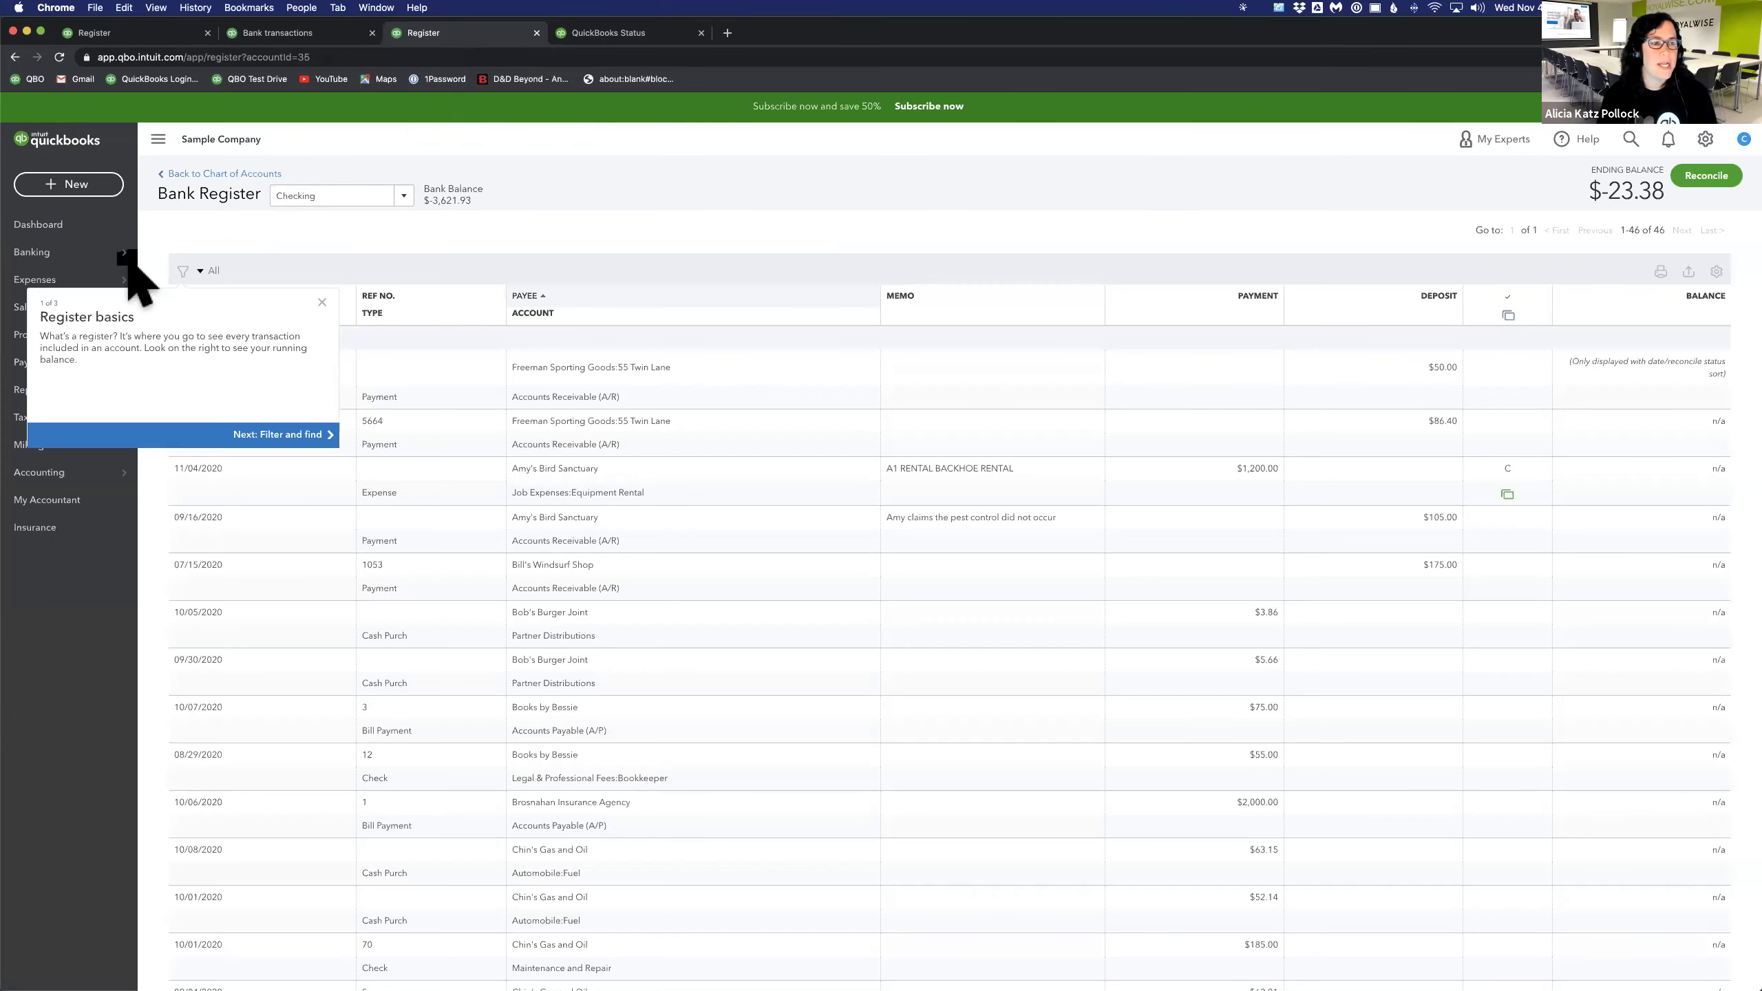
Step: Bookmark the Customers list on the bookmarks bar and reopen it from the bookmark
left_click(17, 307)
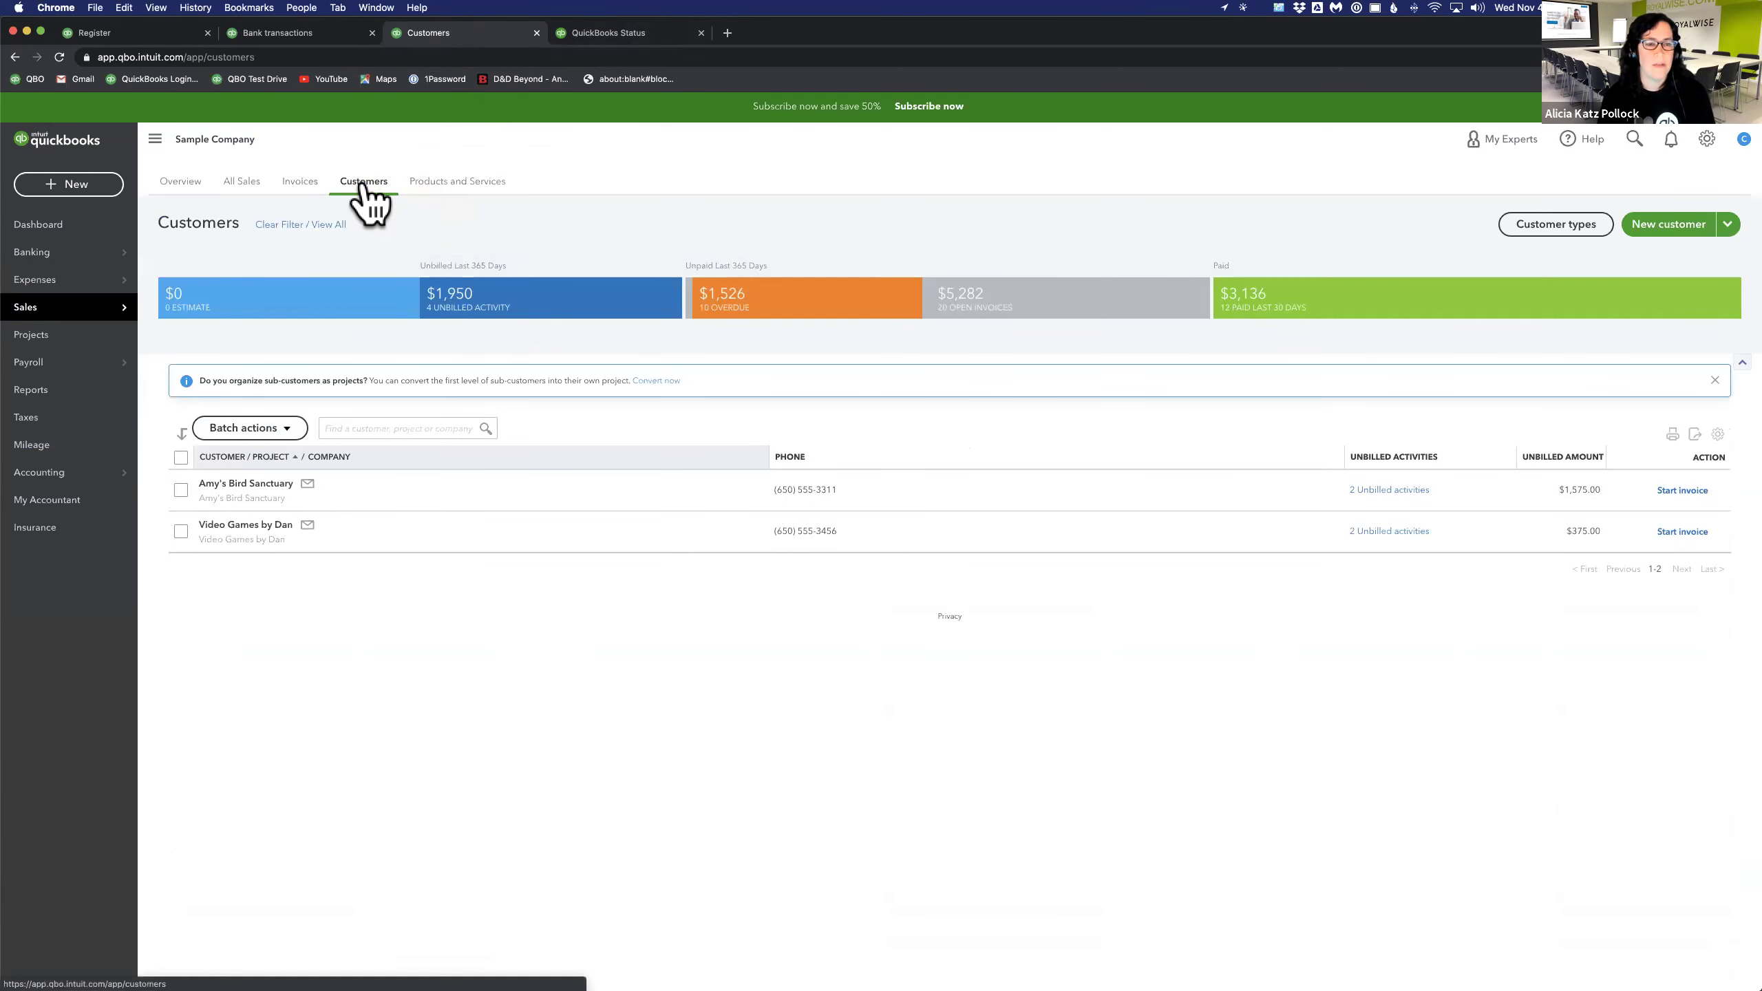
left_click_drag(86, 58, 702, 84)
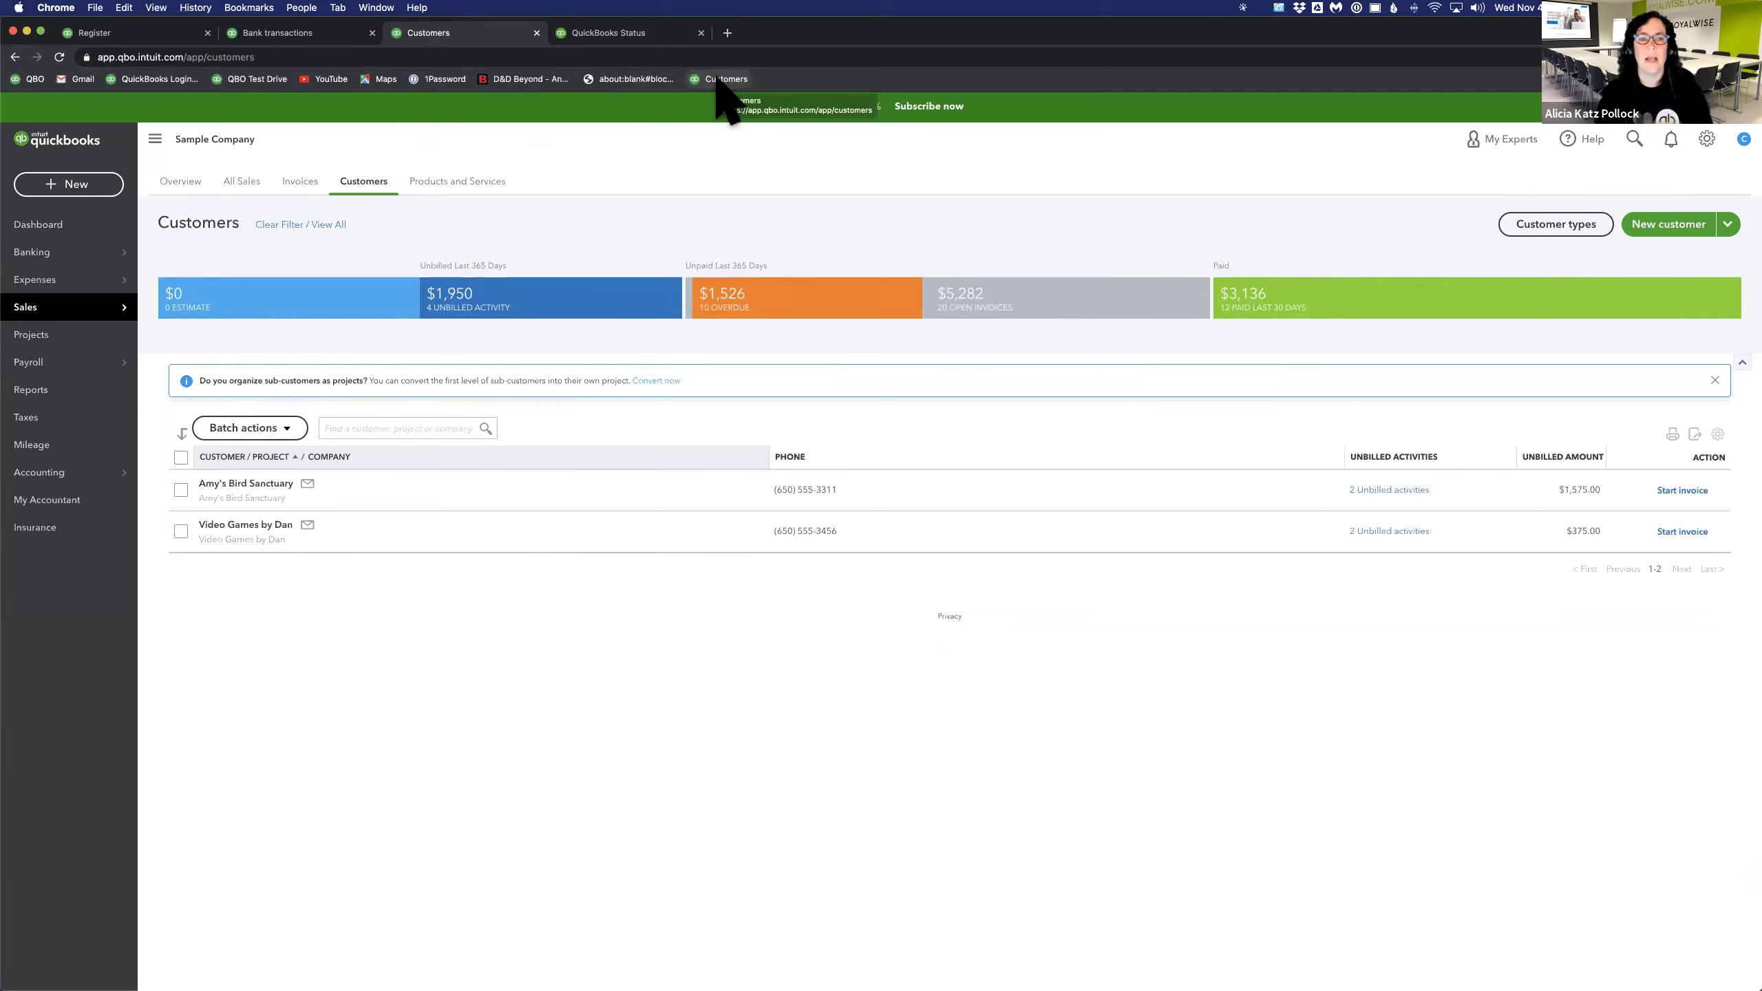
left_click(717, 81)
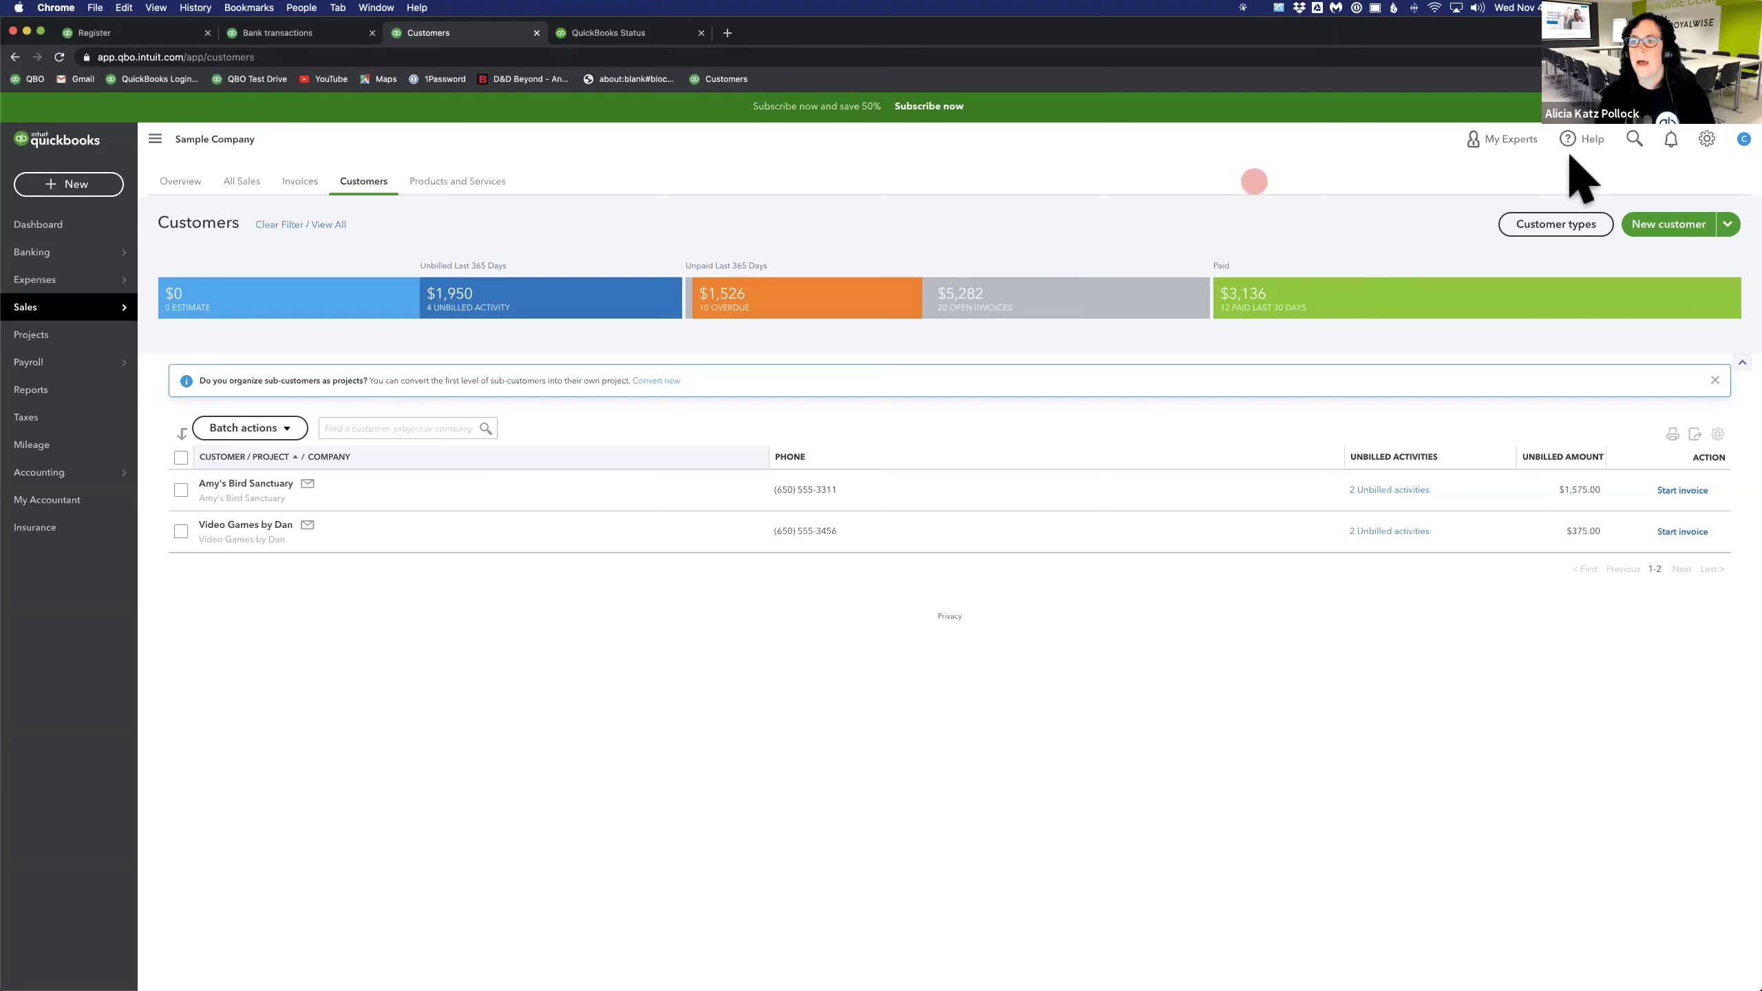
Step: Bookmark the advanced transaction Search page and reload it from the new Search bookmark
left_click(1634, 140)
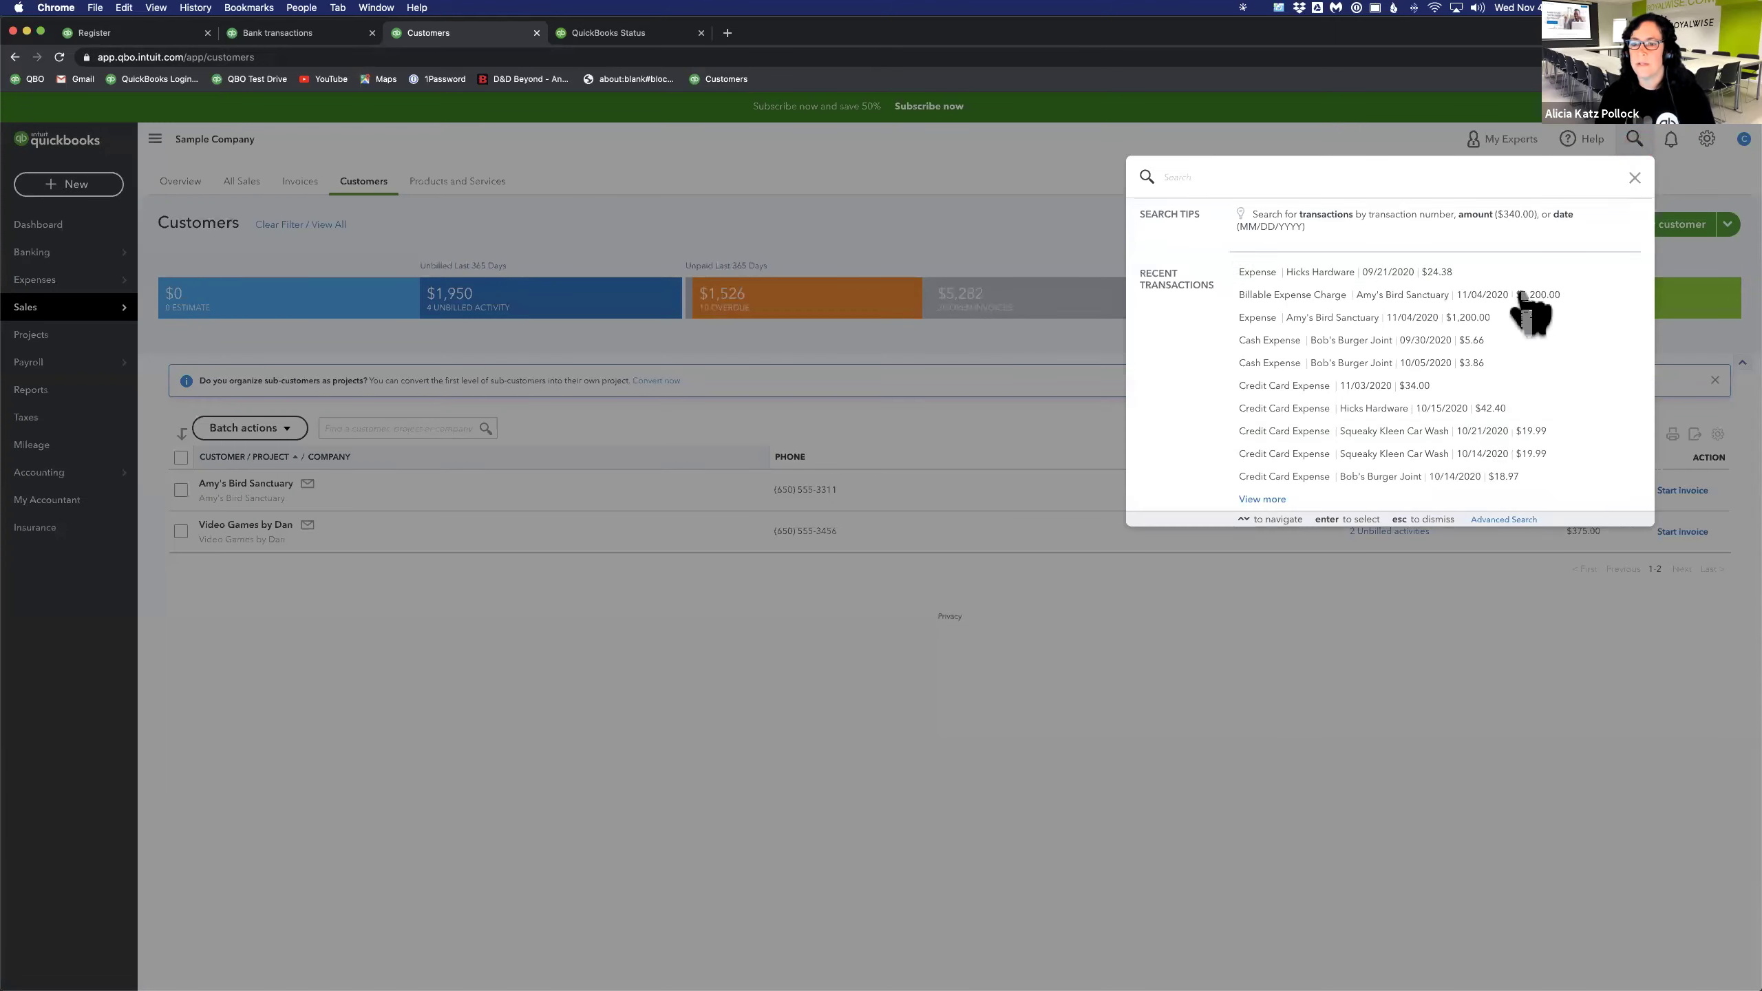
left_click(1502, 519)
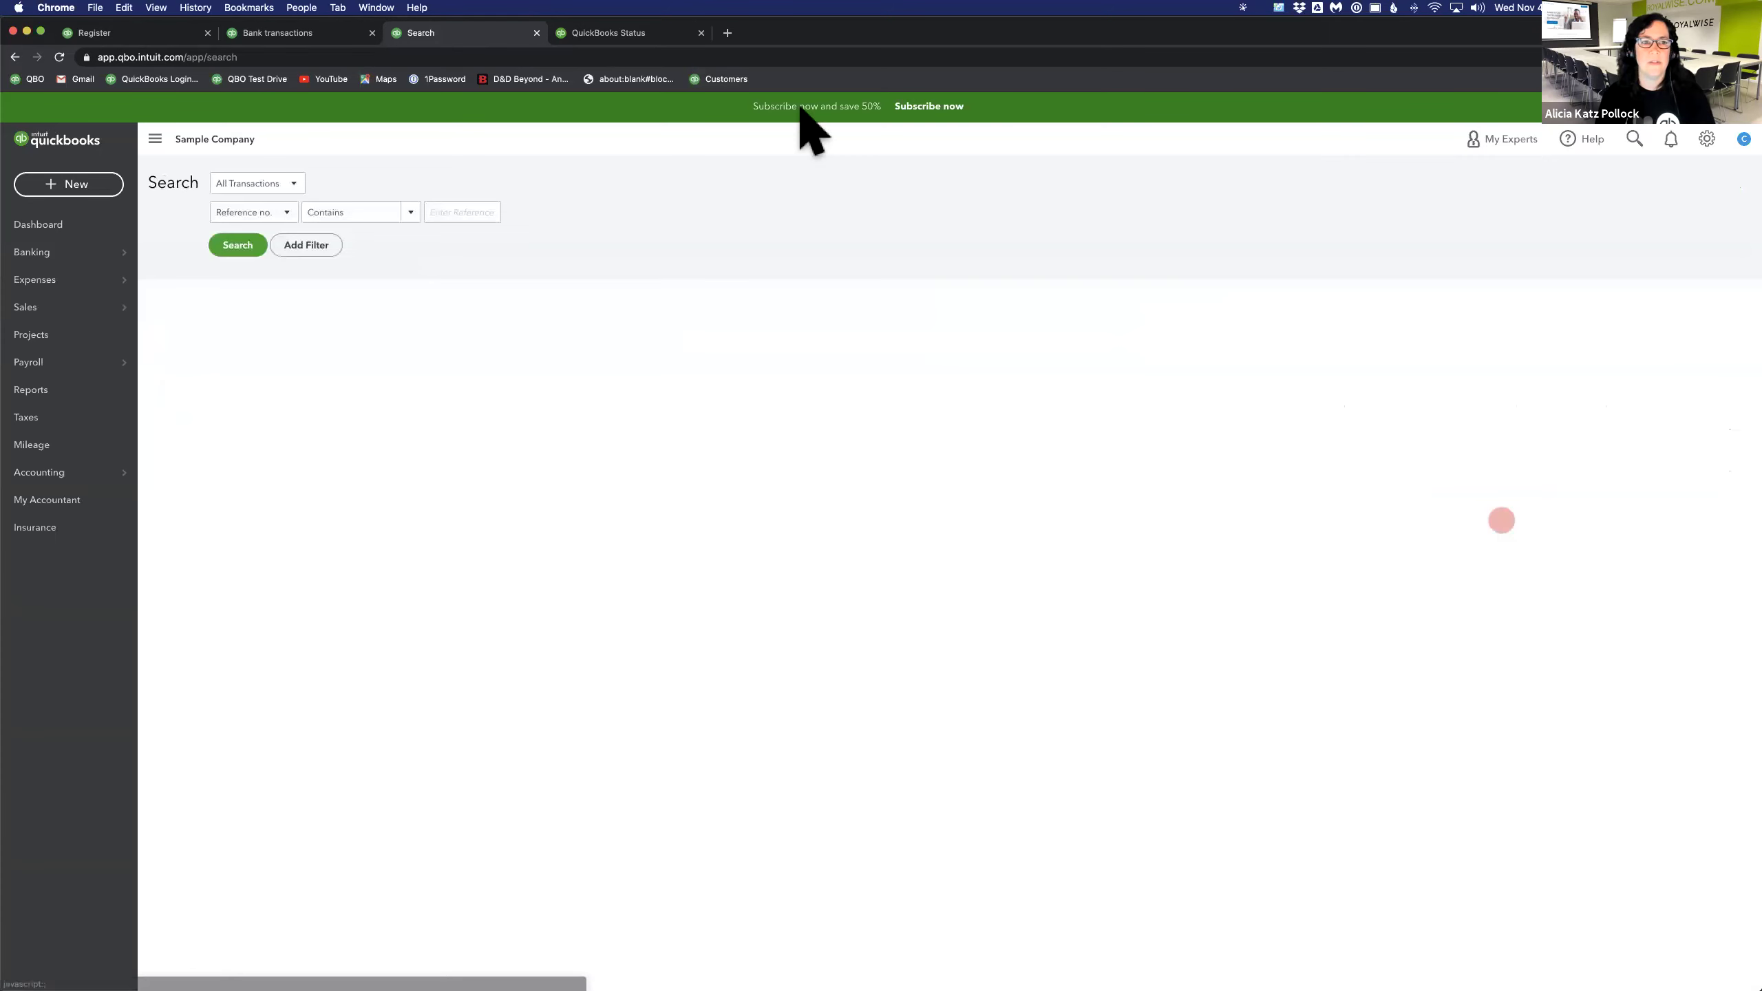
left_click_drag(86, 57, 787, 85)
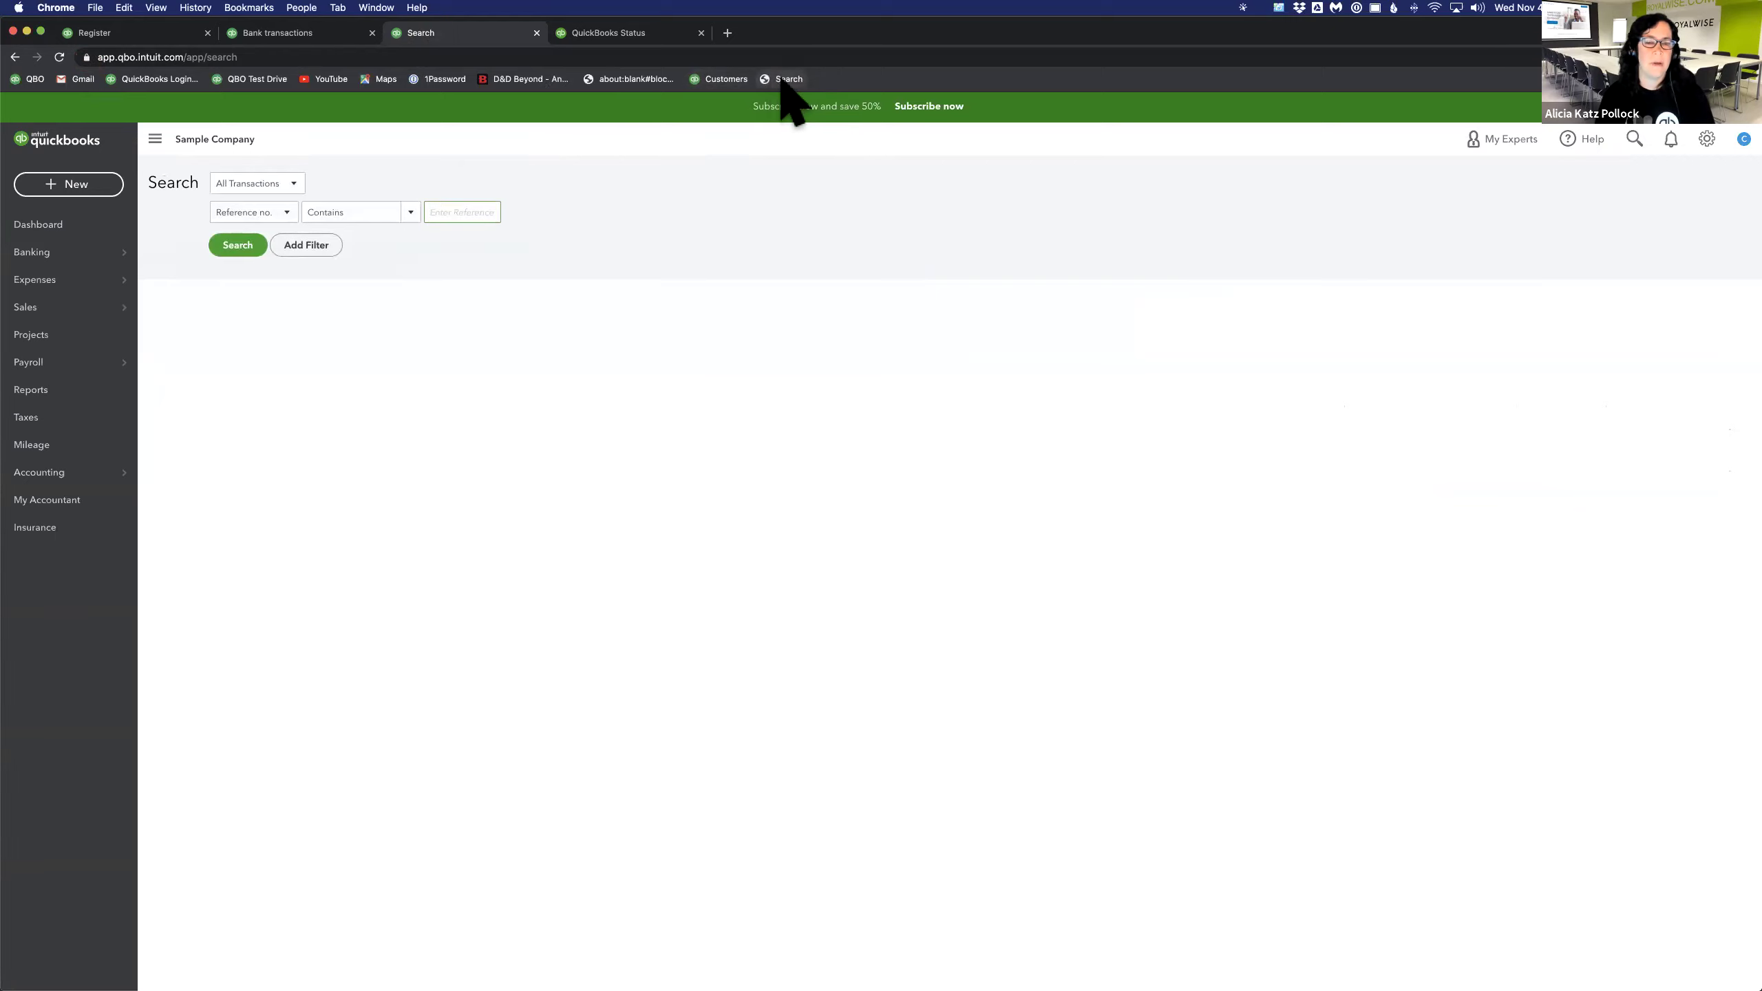
left_click(782, 78)
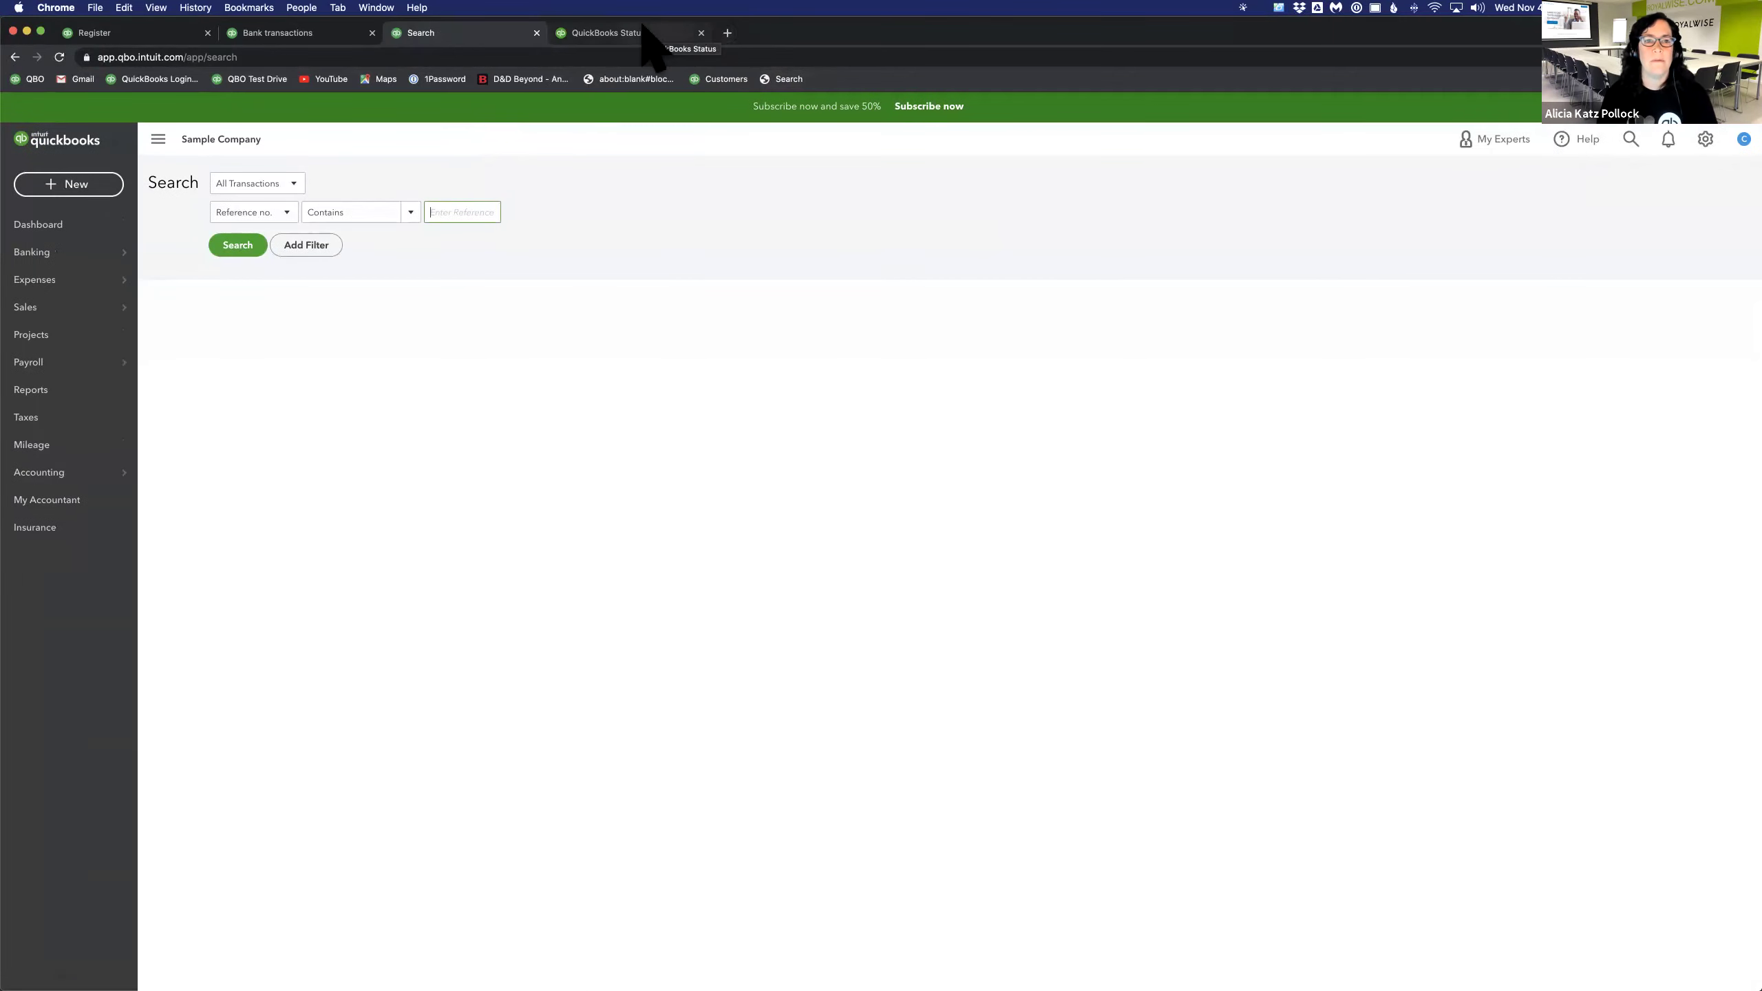
Step: Load the QuickBooks Search page in a fresh tab from its bookmark
left_click(726, 32)
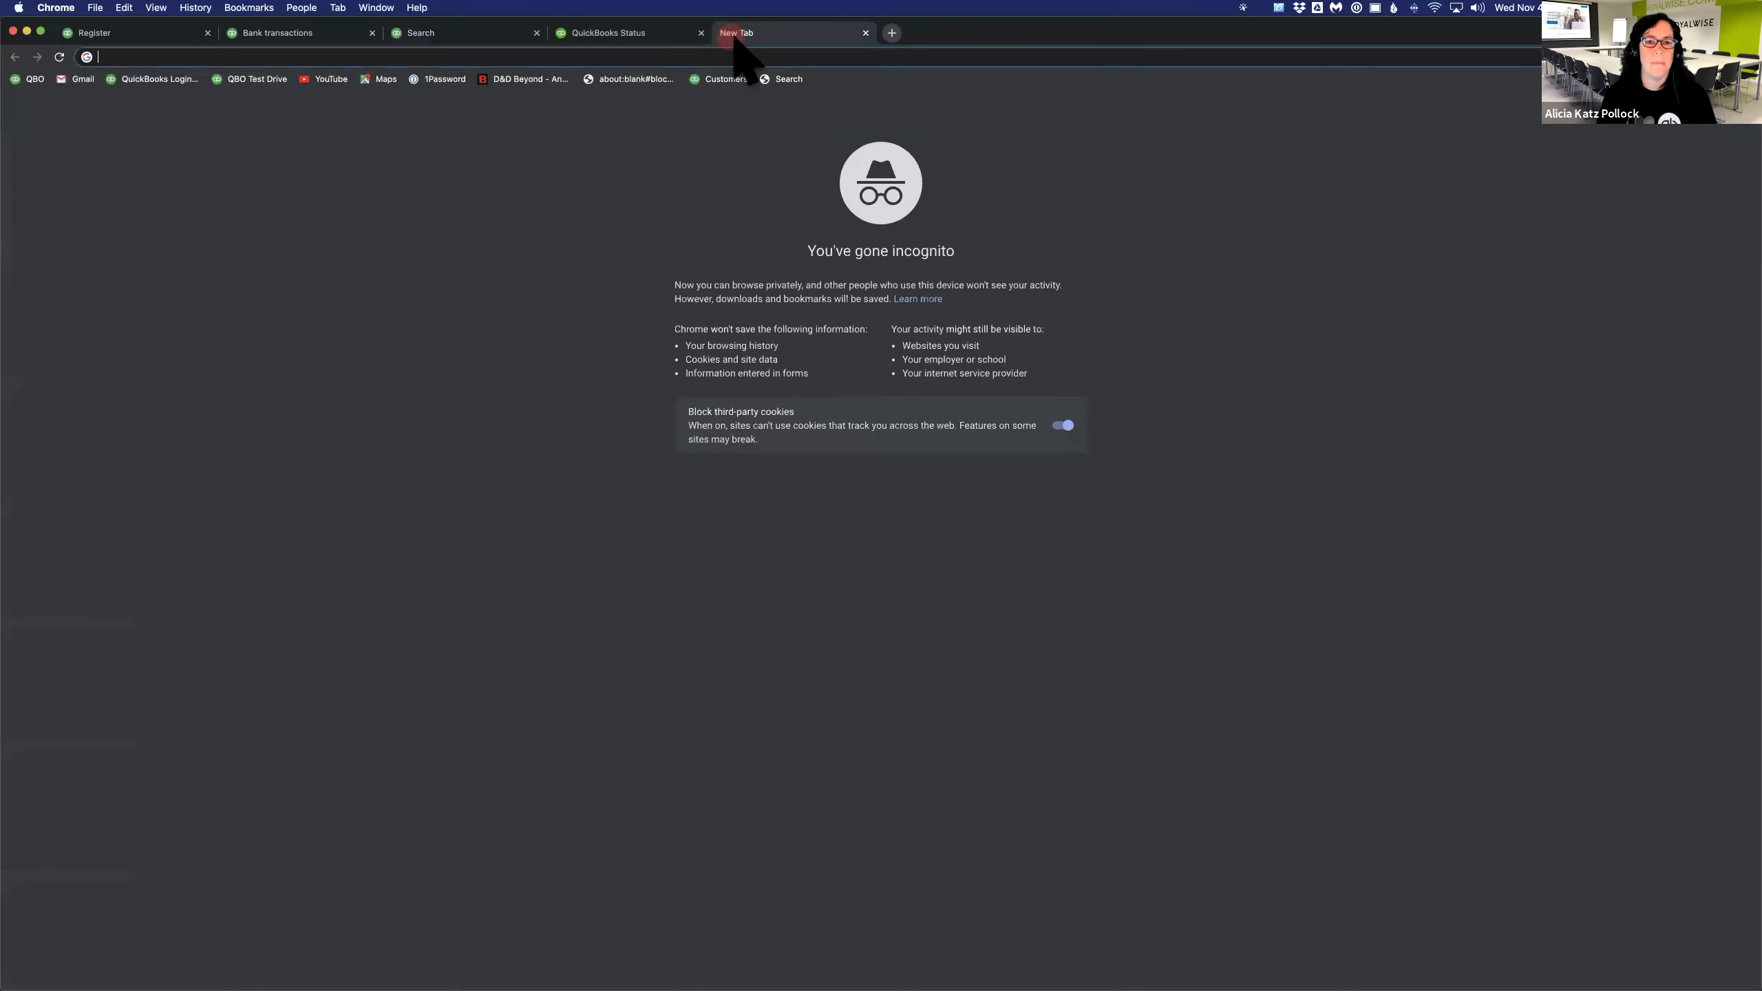
left_click(784, 79)
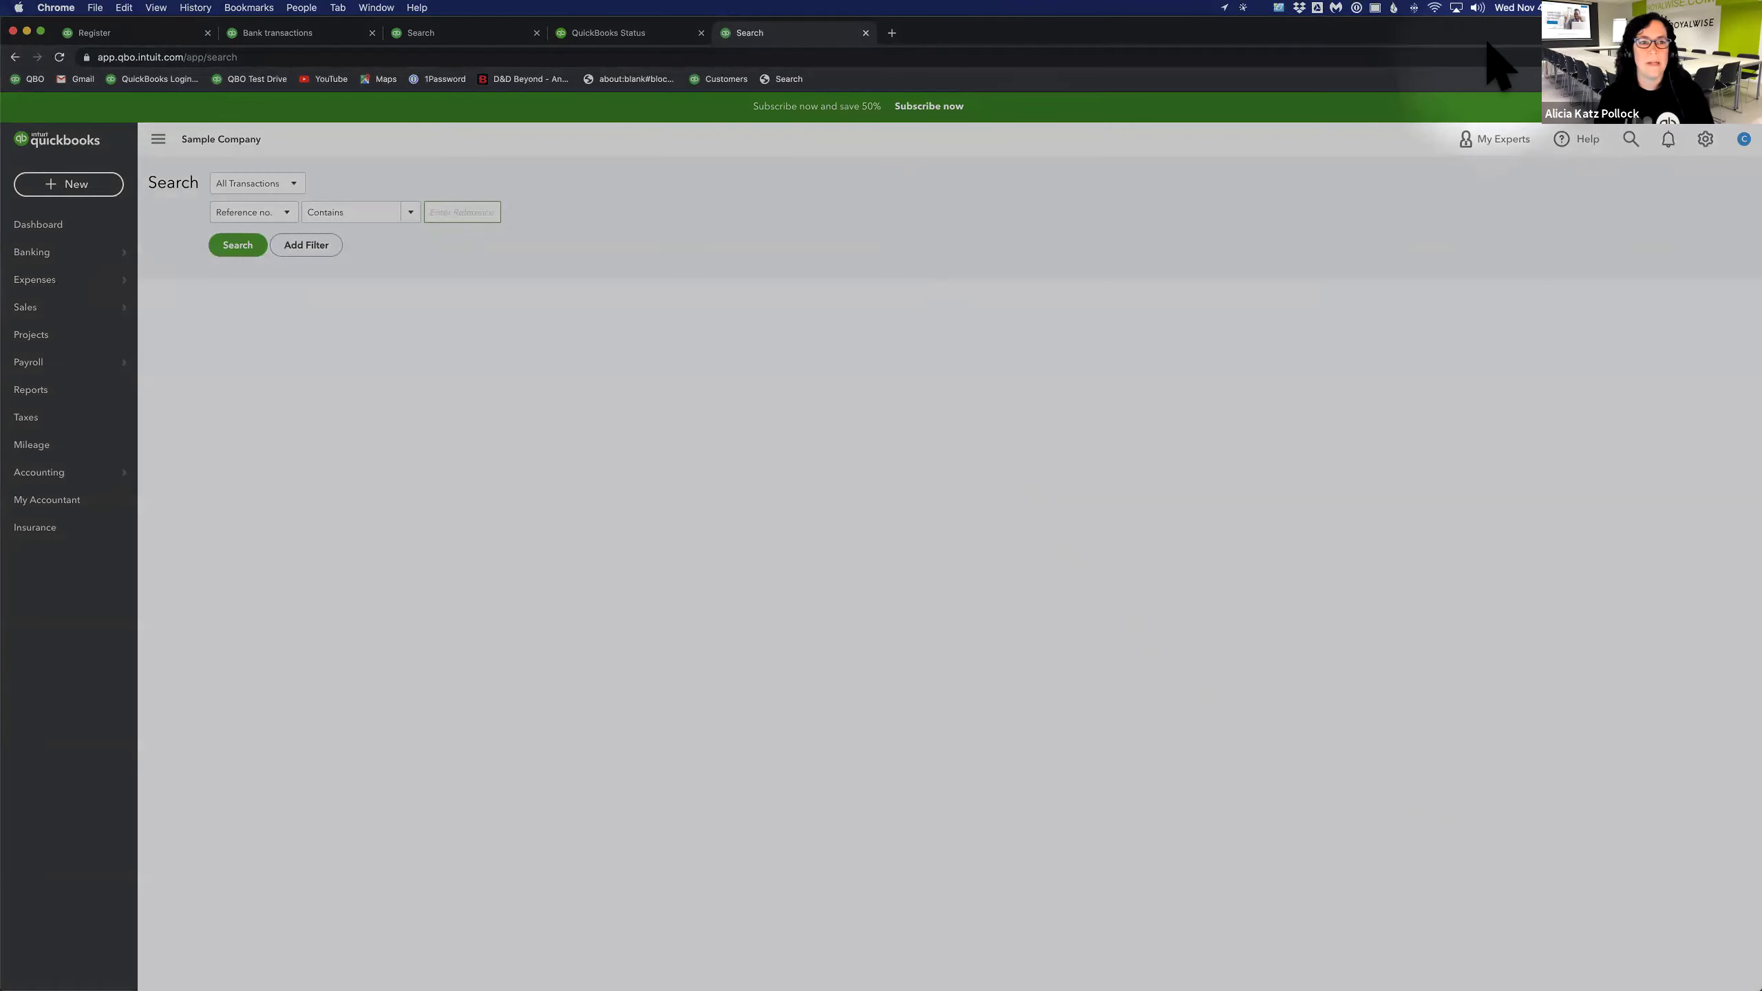
left_click(1202, 435)
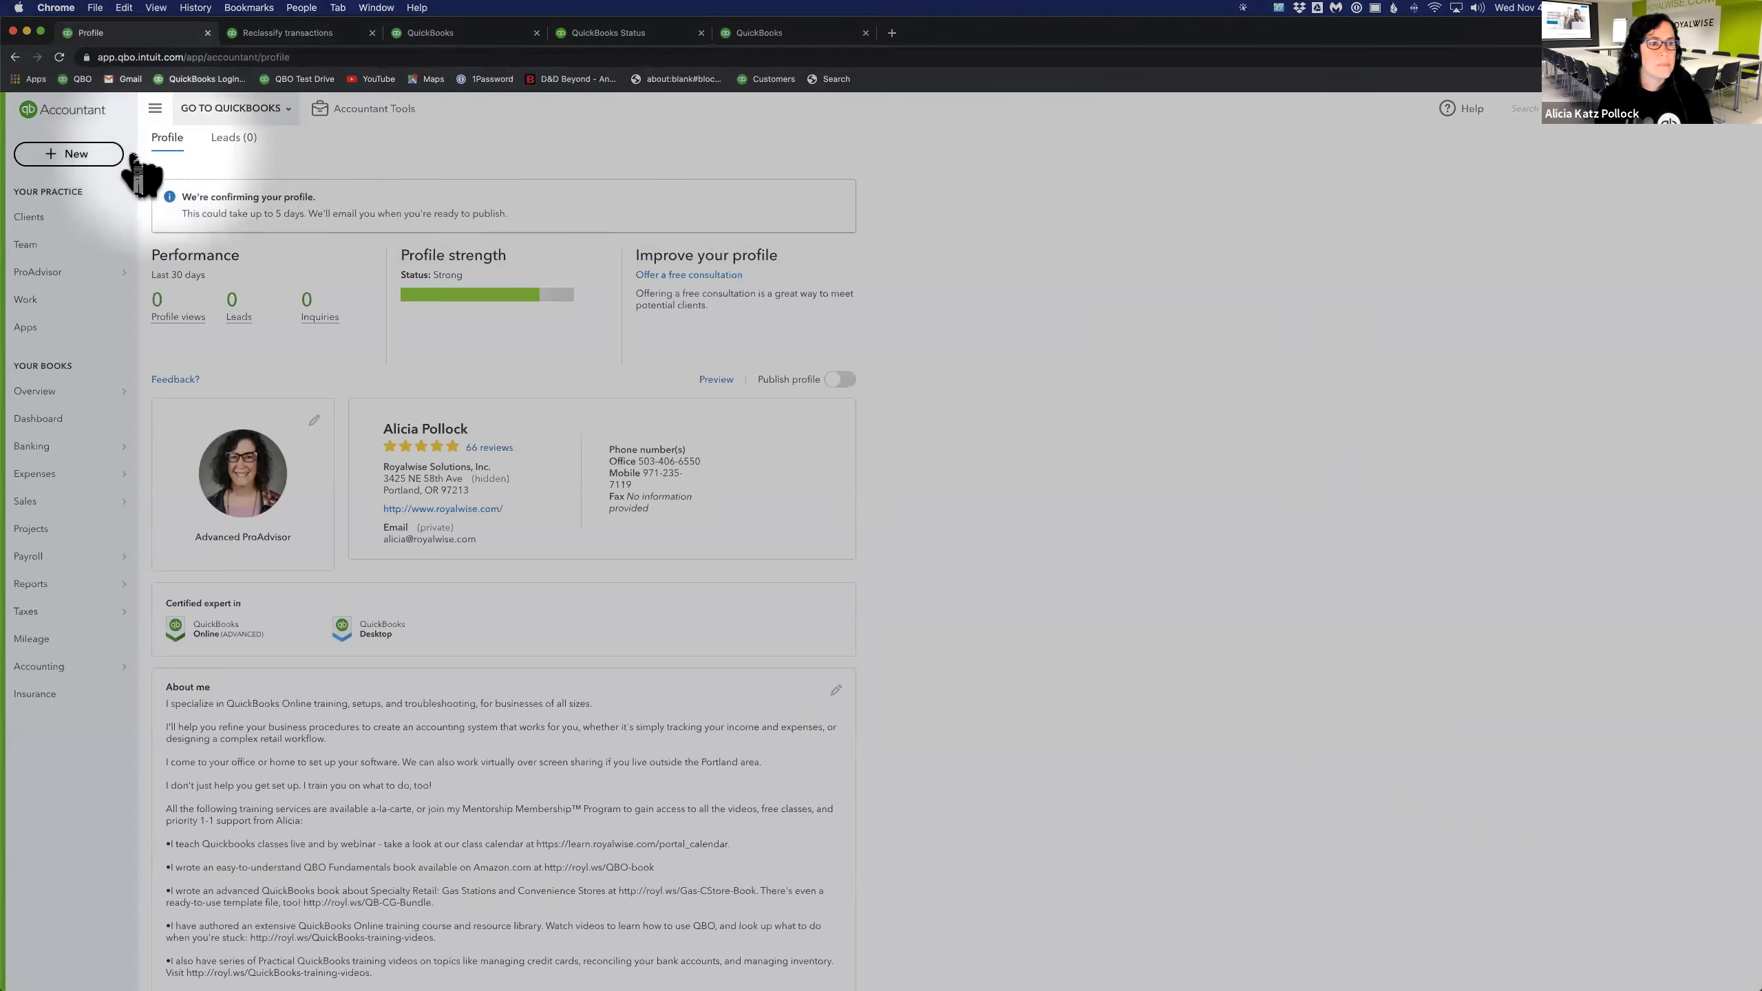
Step: Switch into Wyldstyle Construction's books from the QuickBooks client list
left_click(208, 107)
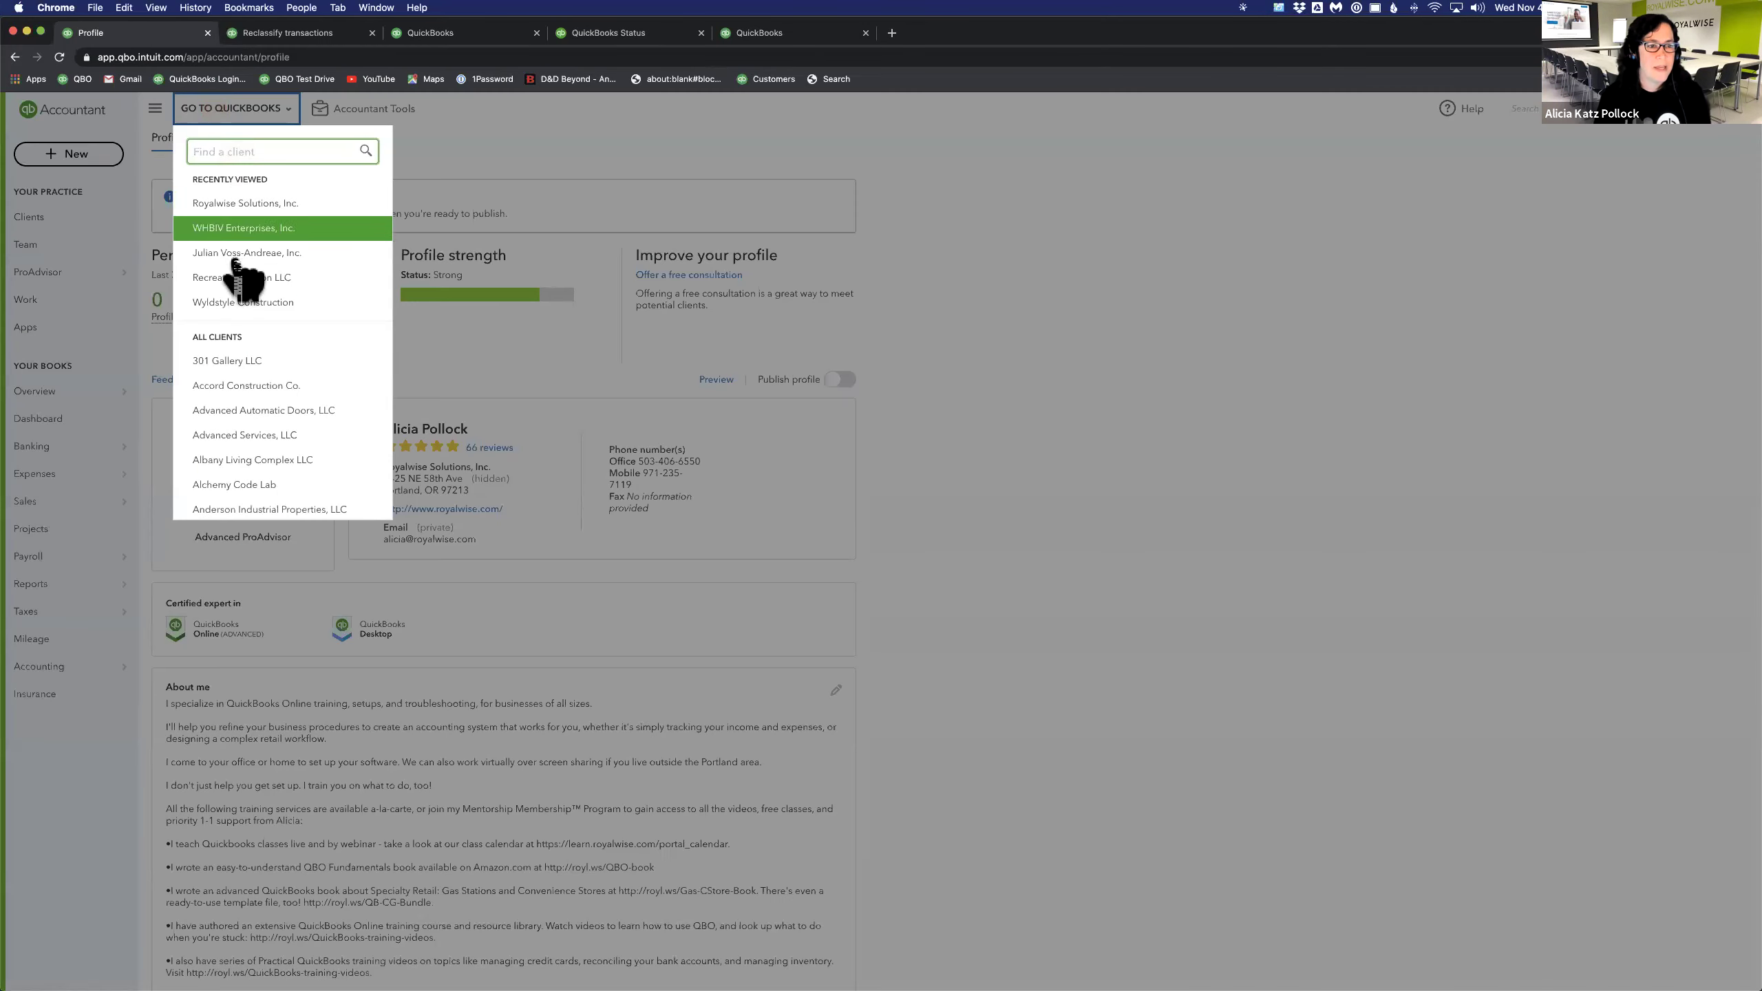
left_click(244, 301)
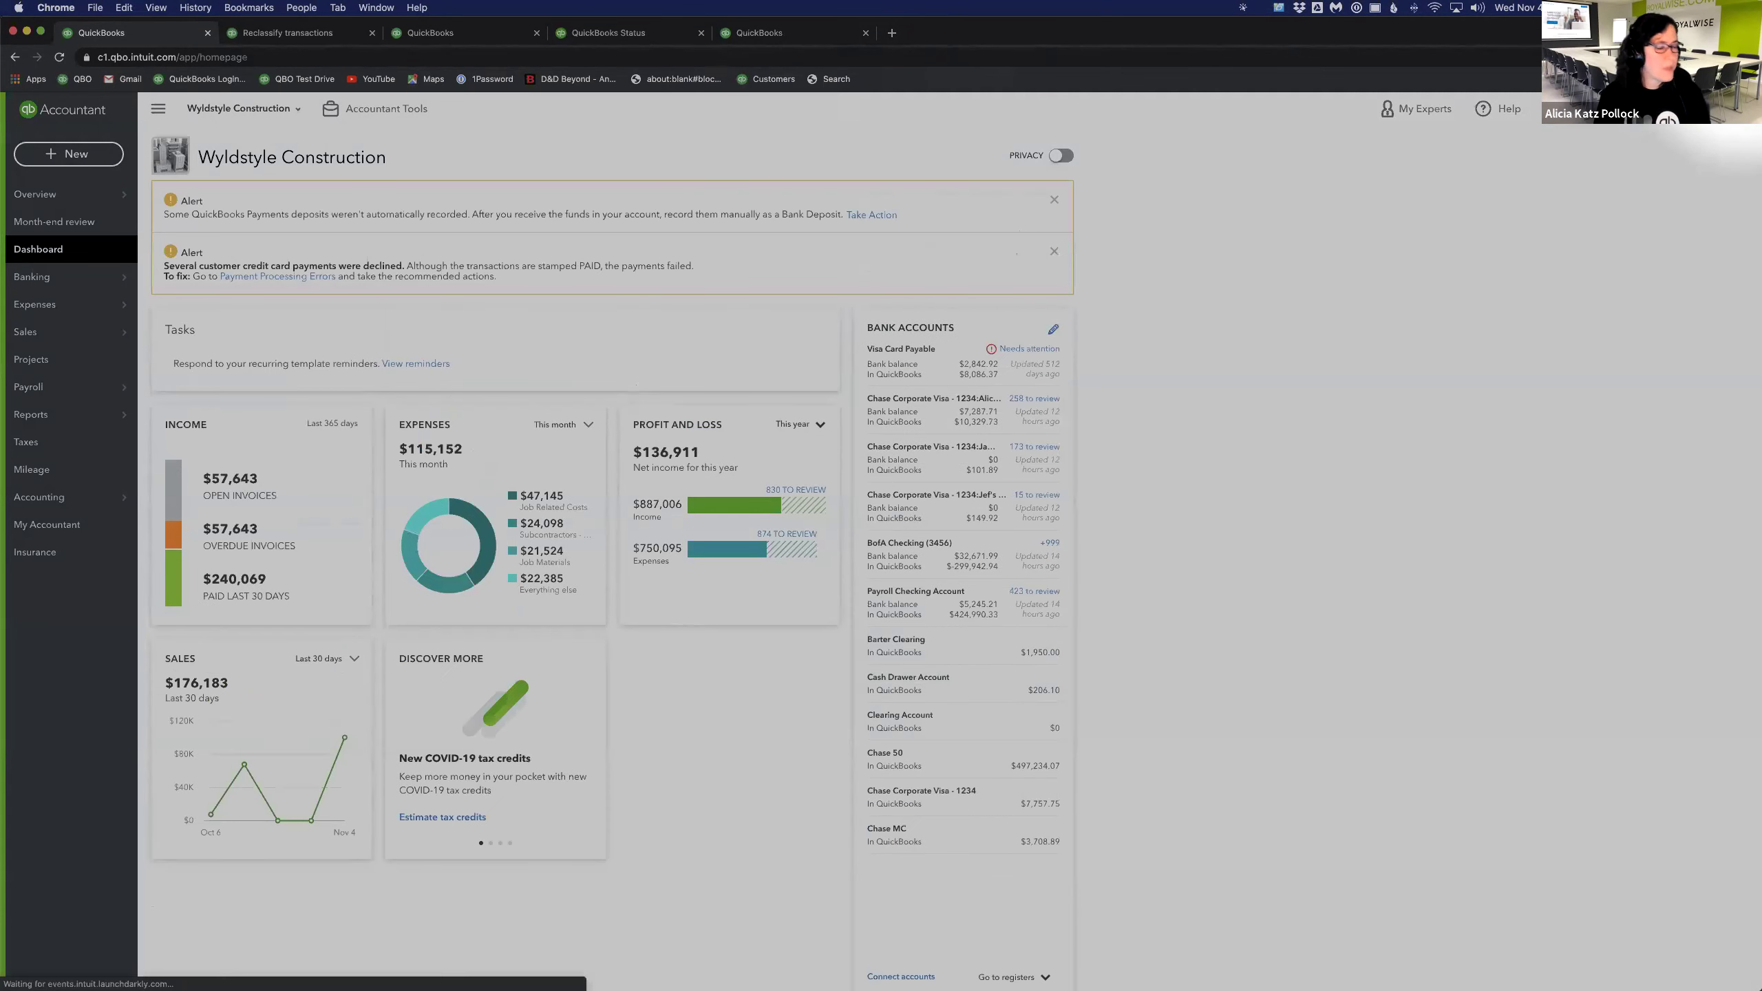
left_click(1746, 57)
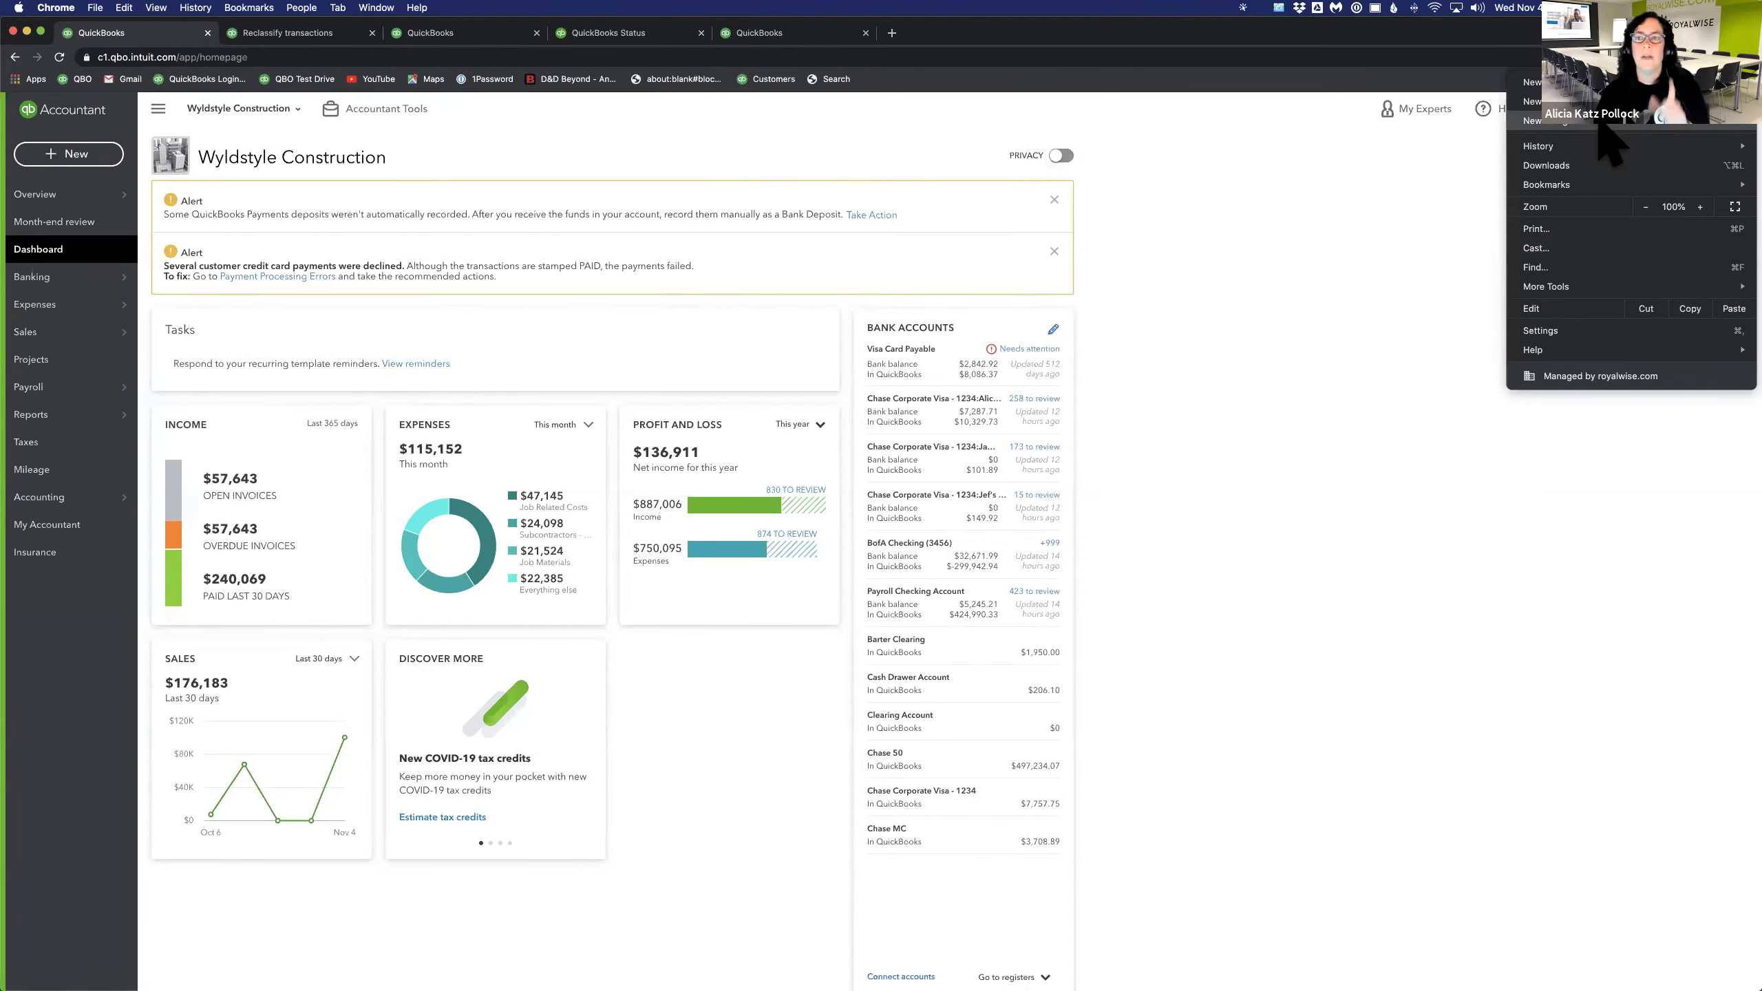
left_click(1599, 122)
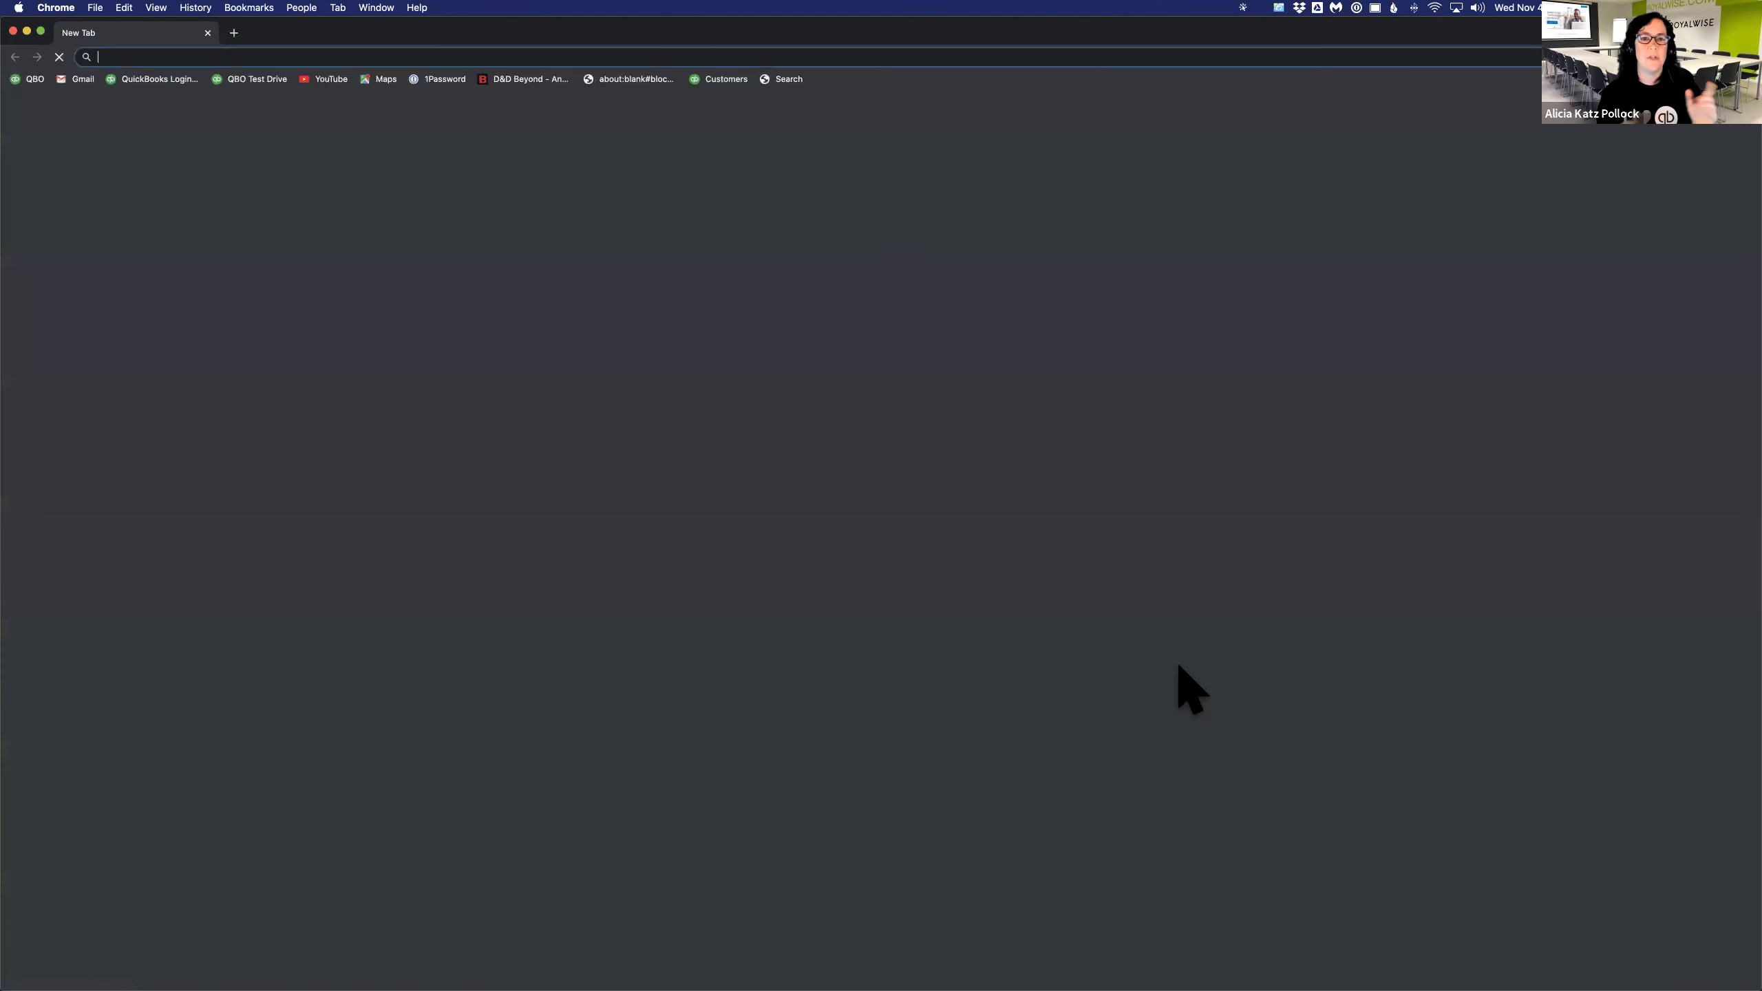
double_click(374, 32)
left_click_drag(388, 161, 409, 59)
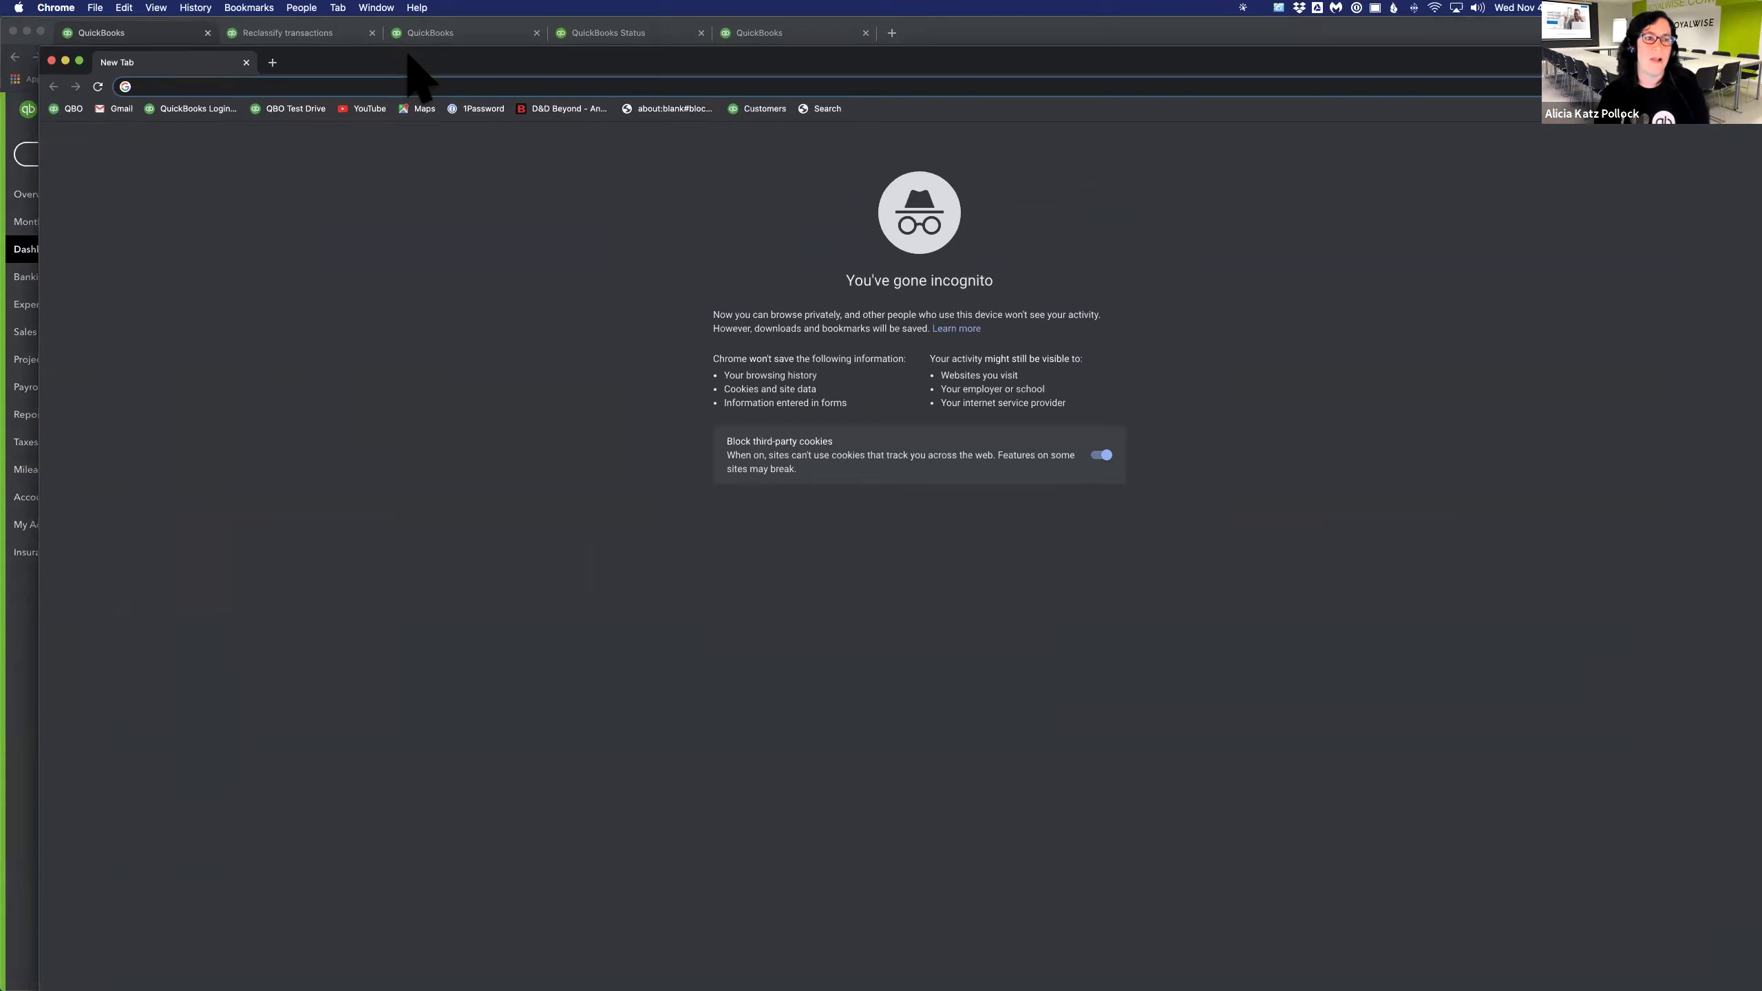
left_click_drag(408, 55, 374, 180)
left_click(18, 181)
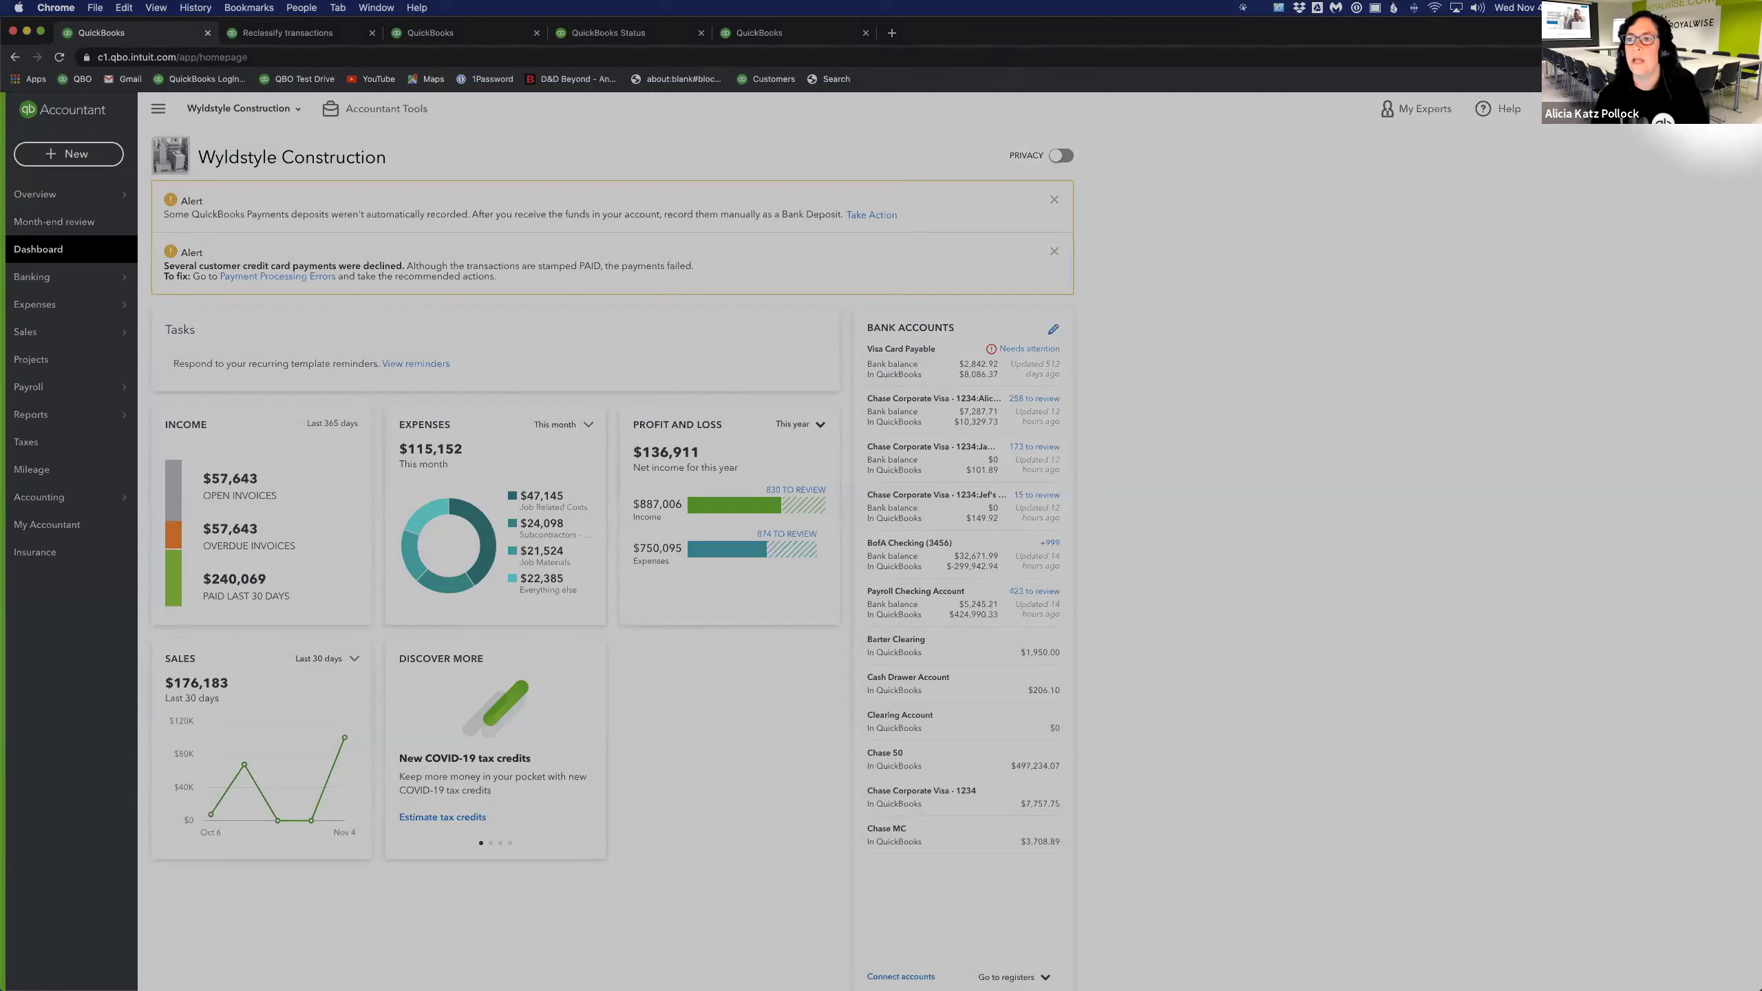
left_click(1720, 57)
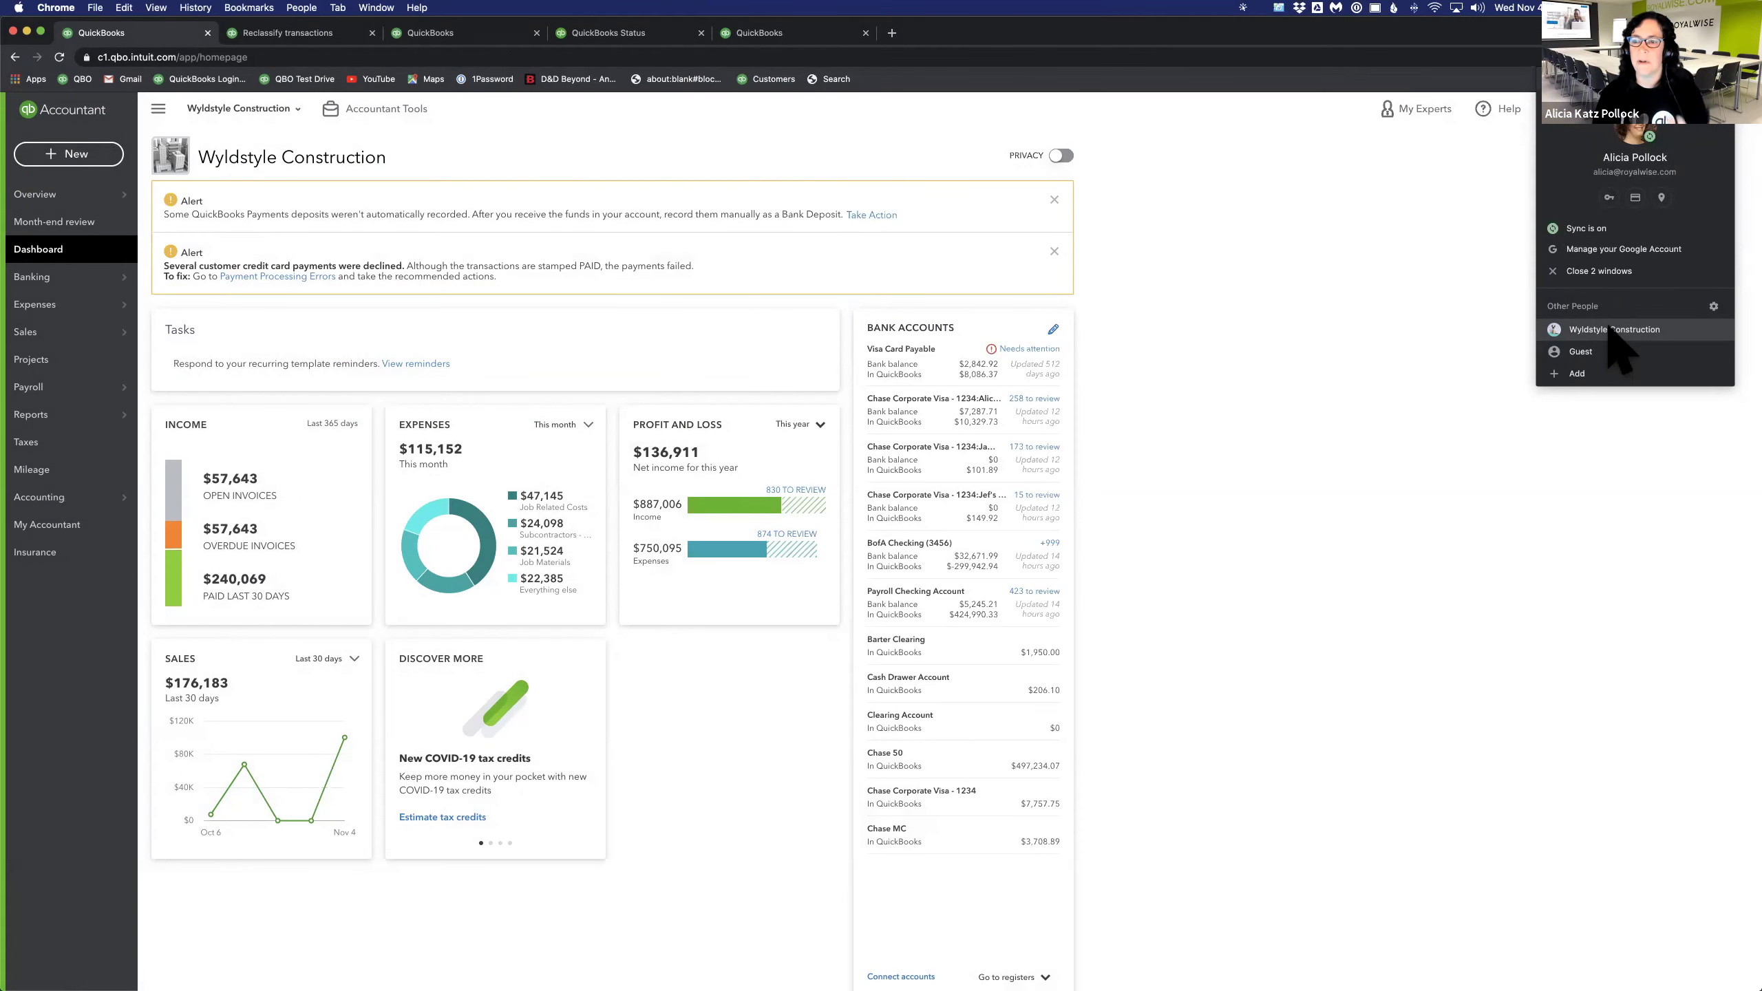
Step: Add a new Chrome person profile using the third avatar and the person's name
left_click(1576, 375)
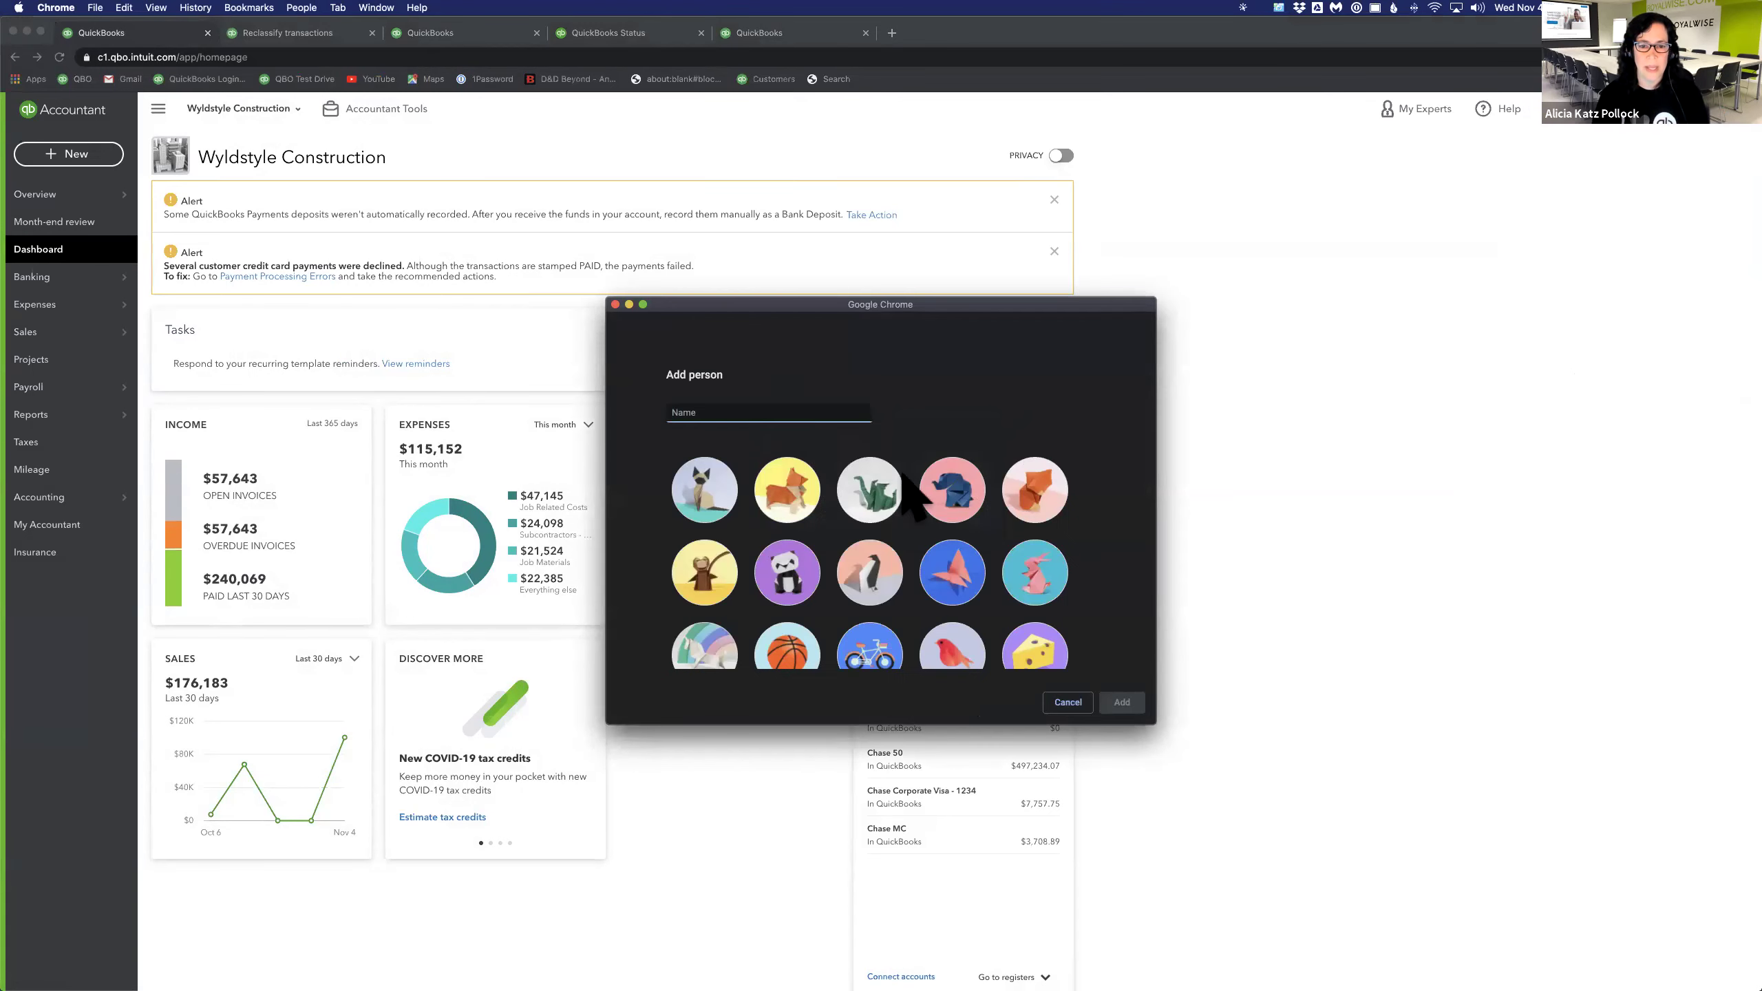
left_click(857, 487)
left_click(722, 415)
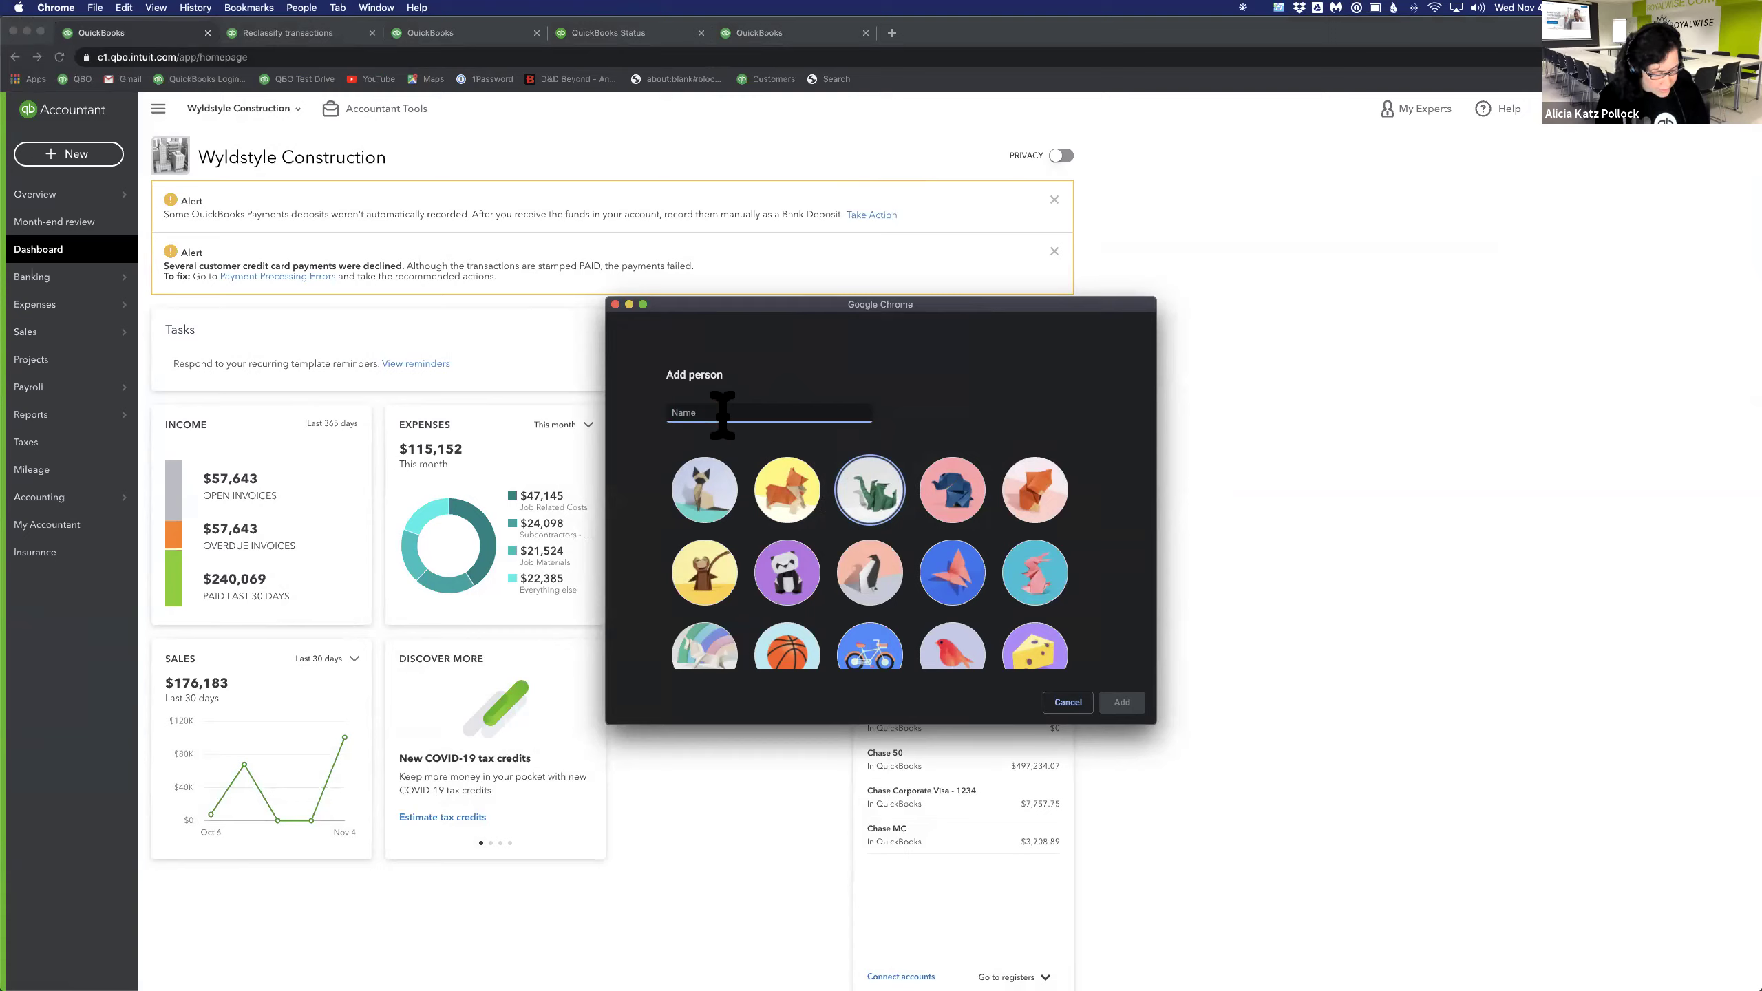
type("Ch")
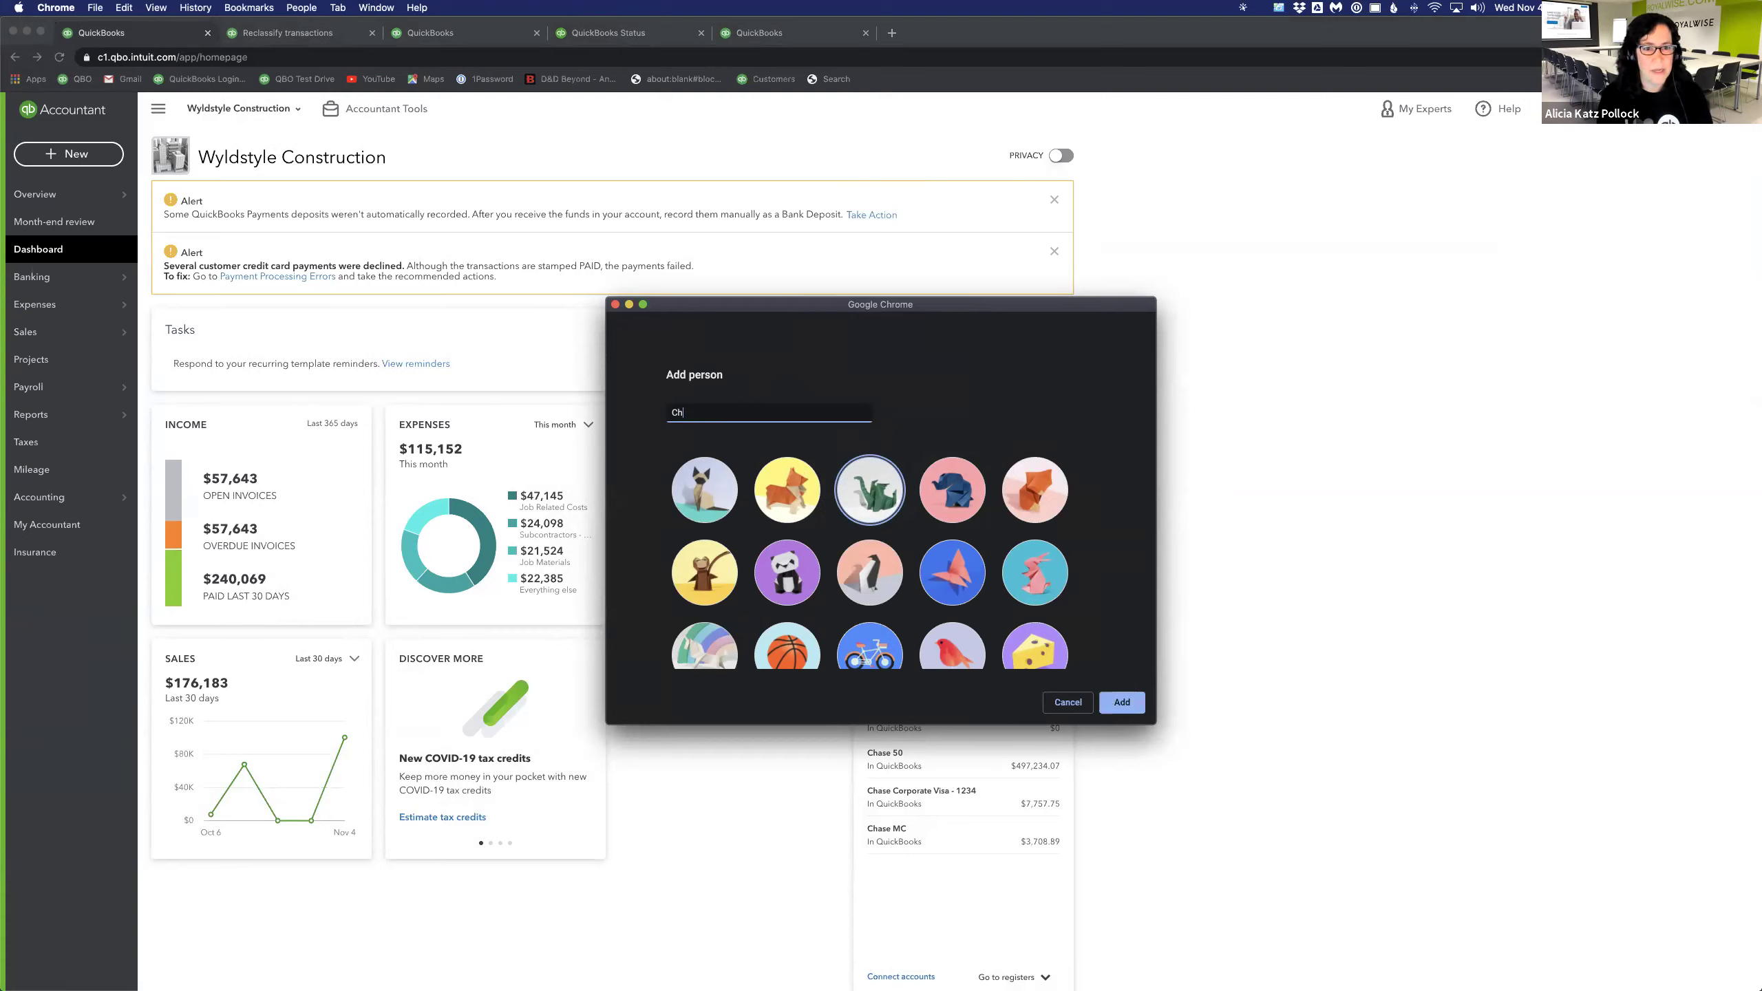
type("ad from Divvy")
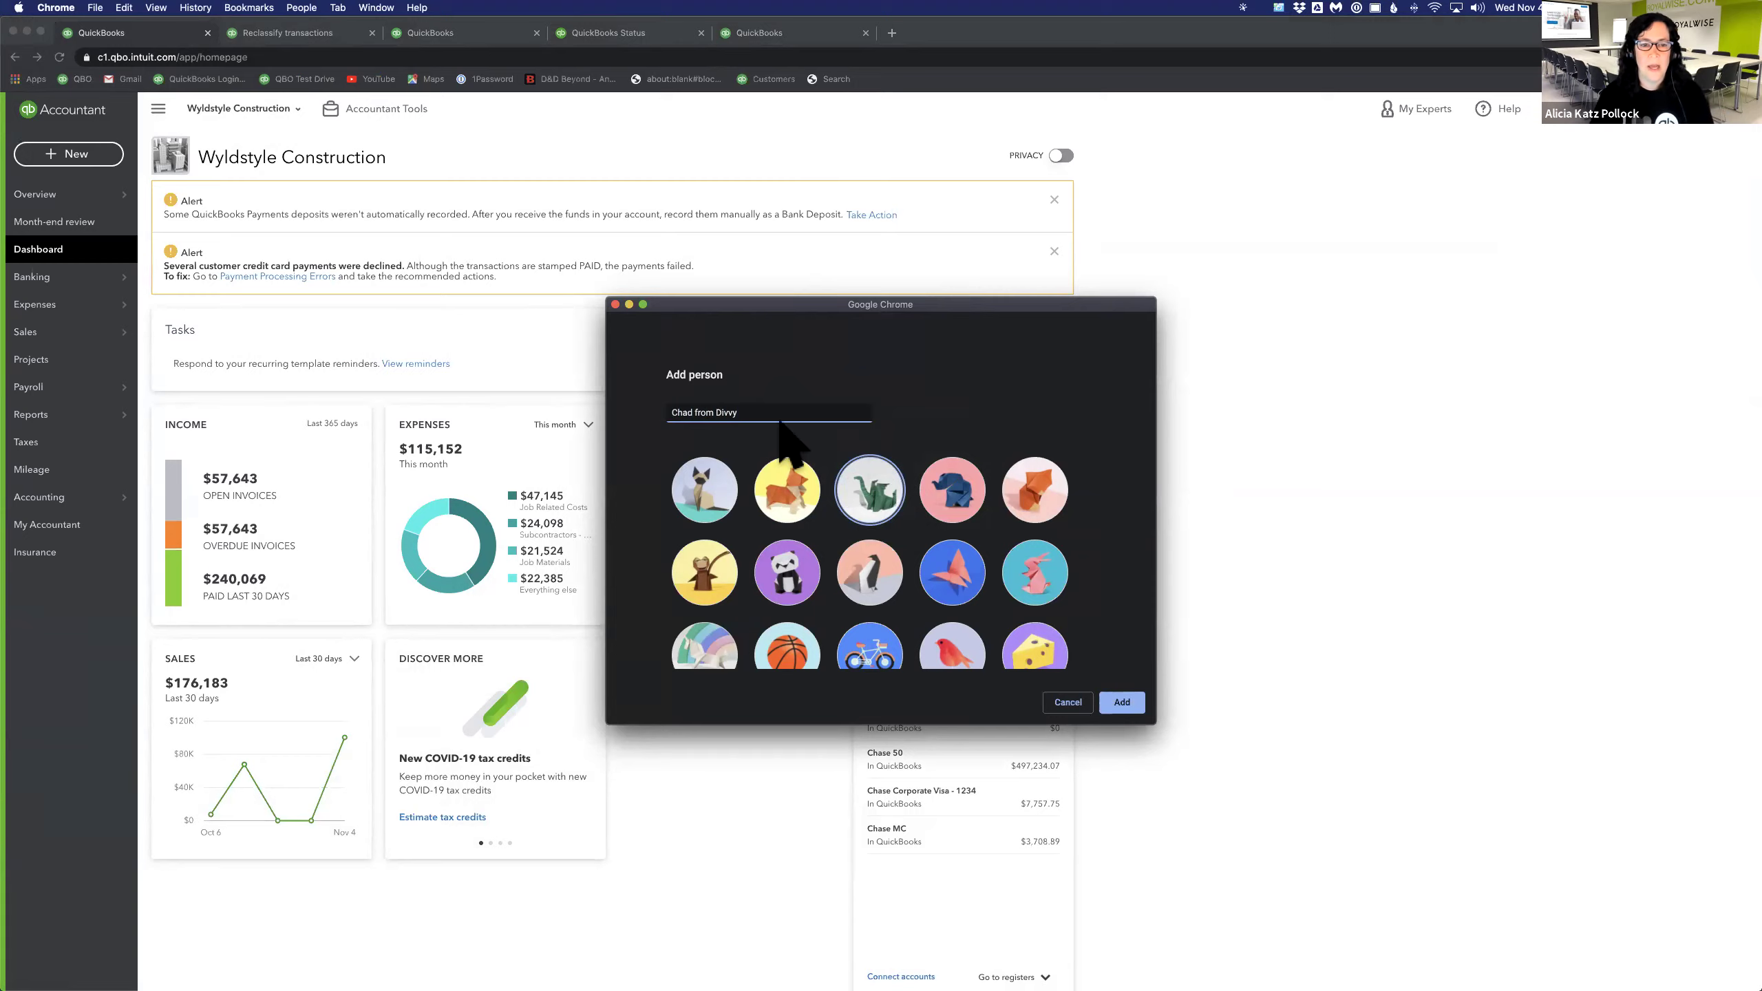
left_click(1121, 702)
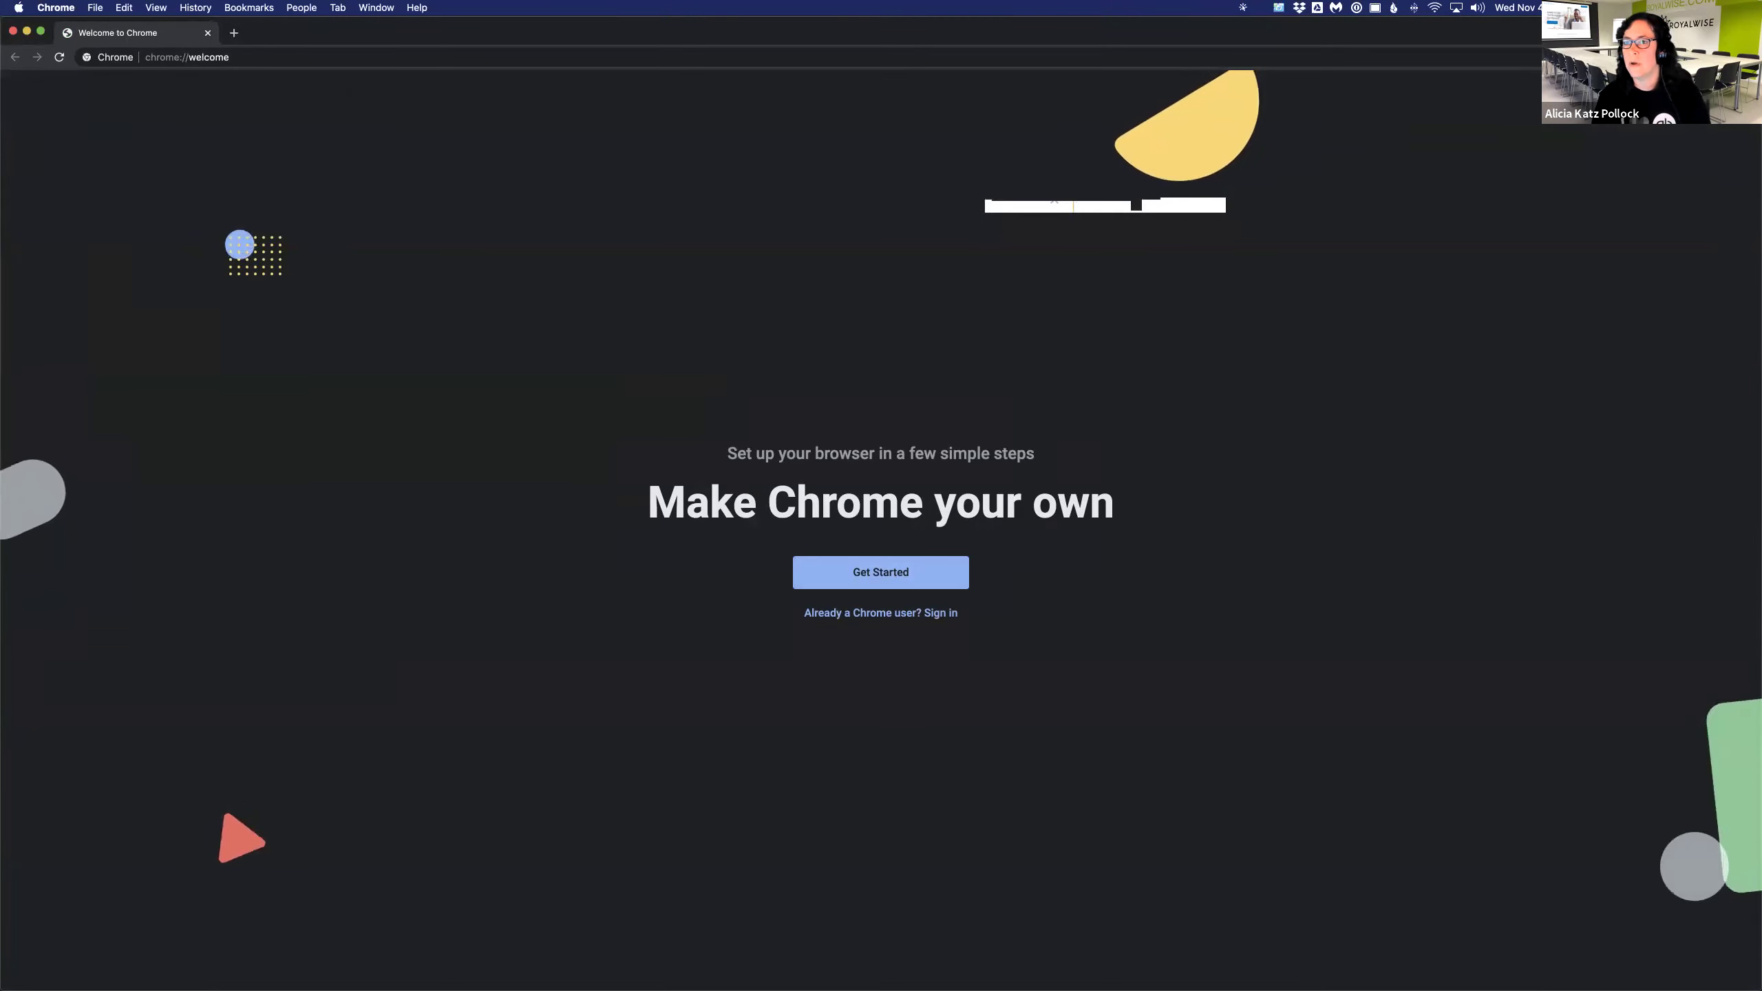
Step: Enable Show Bookmarks Bar from Chrome's Bookmarks menu in the new profile's window
left_click(1749, 57)
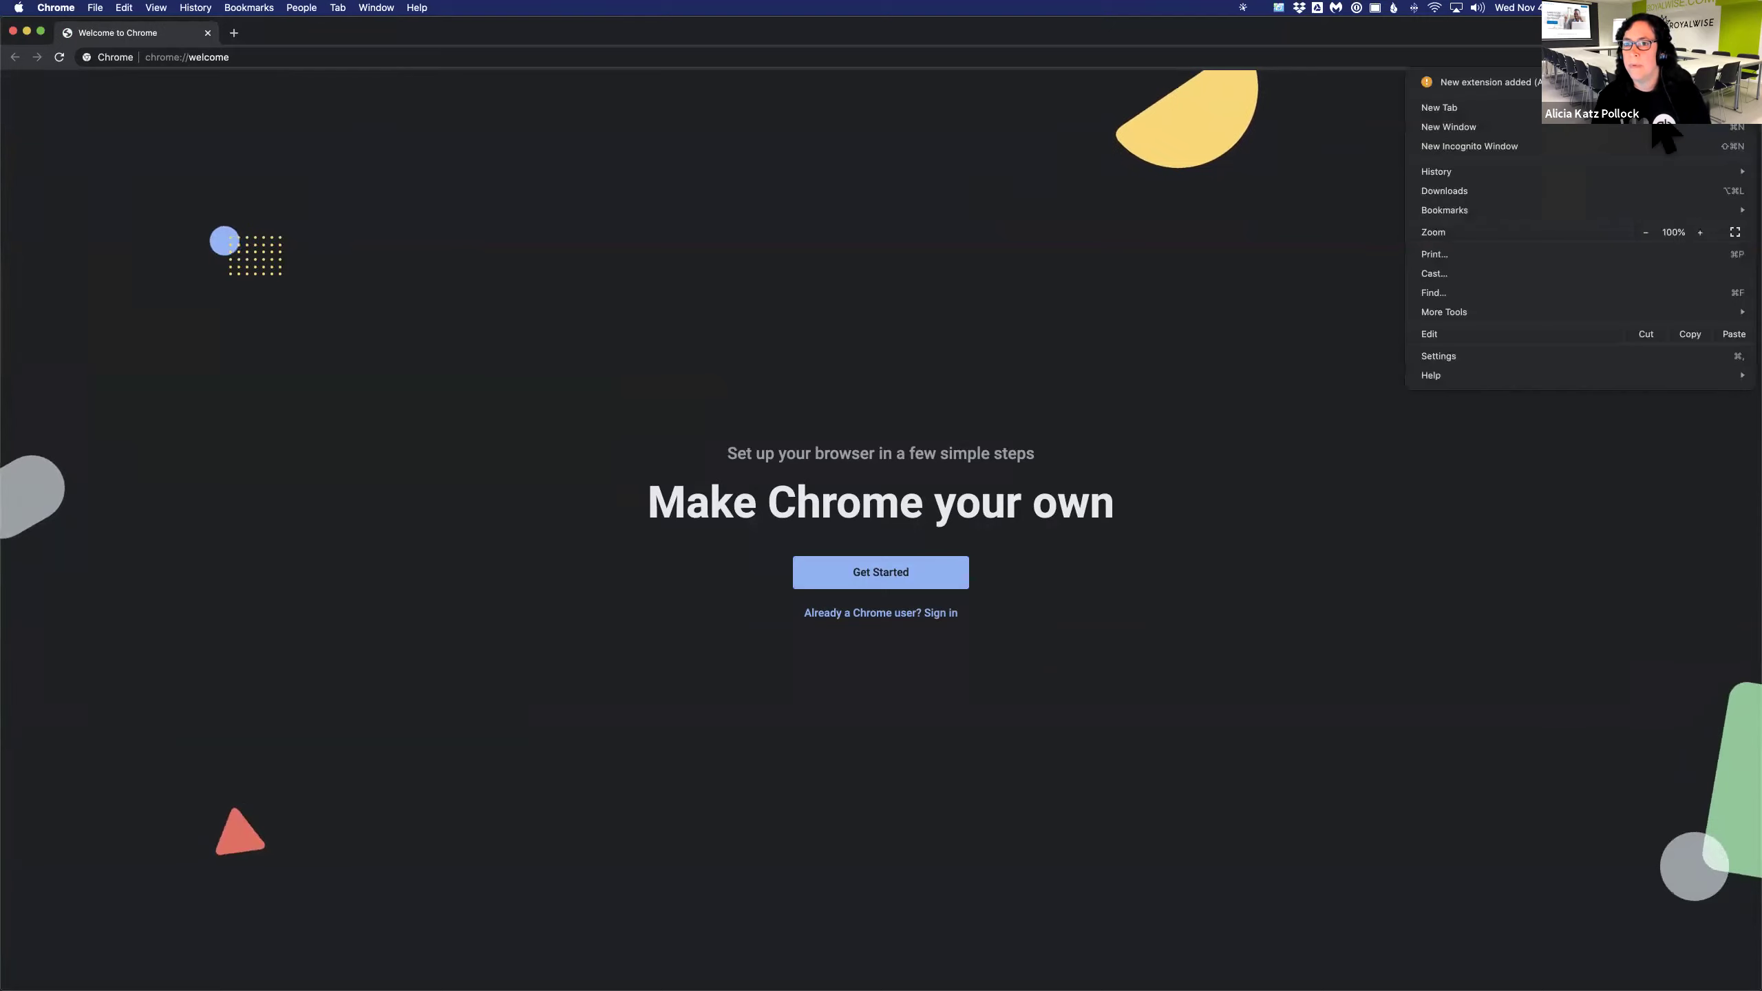
mouse_move(1482, 210)
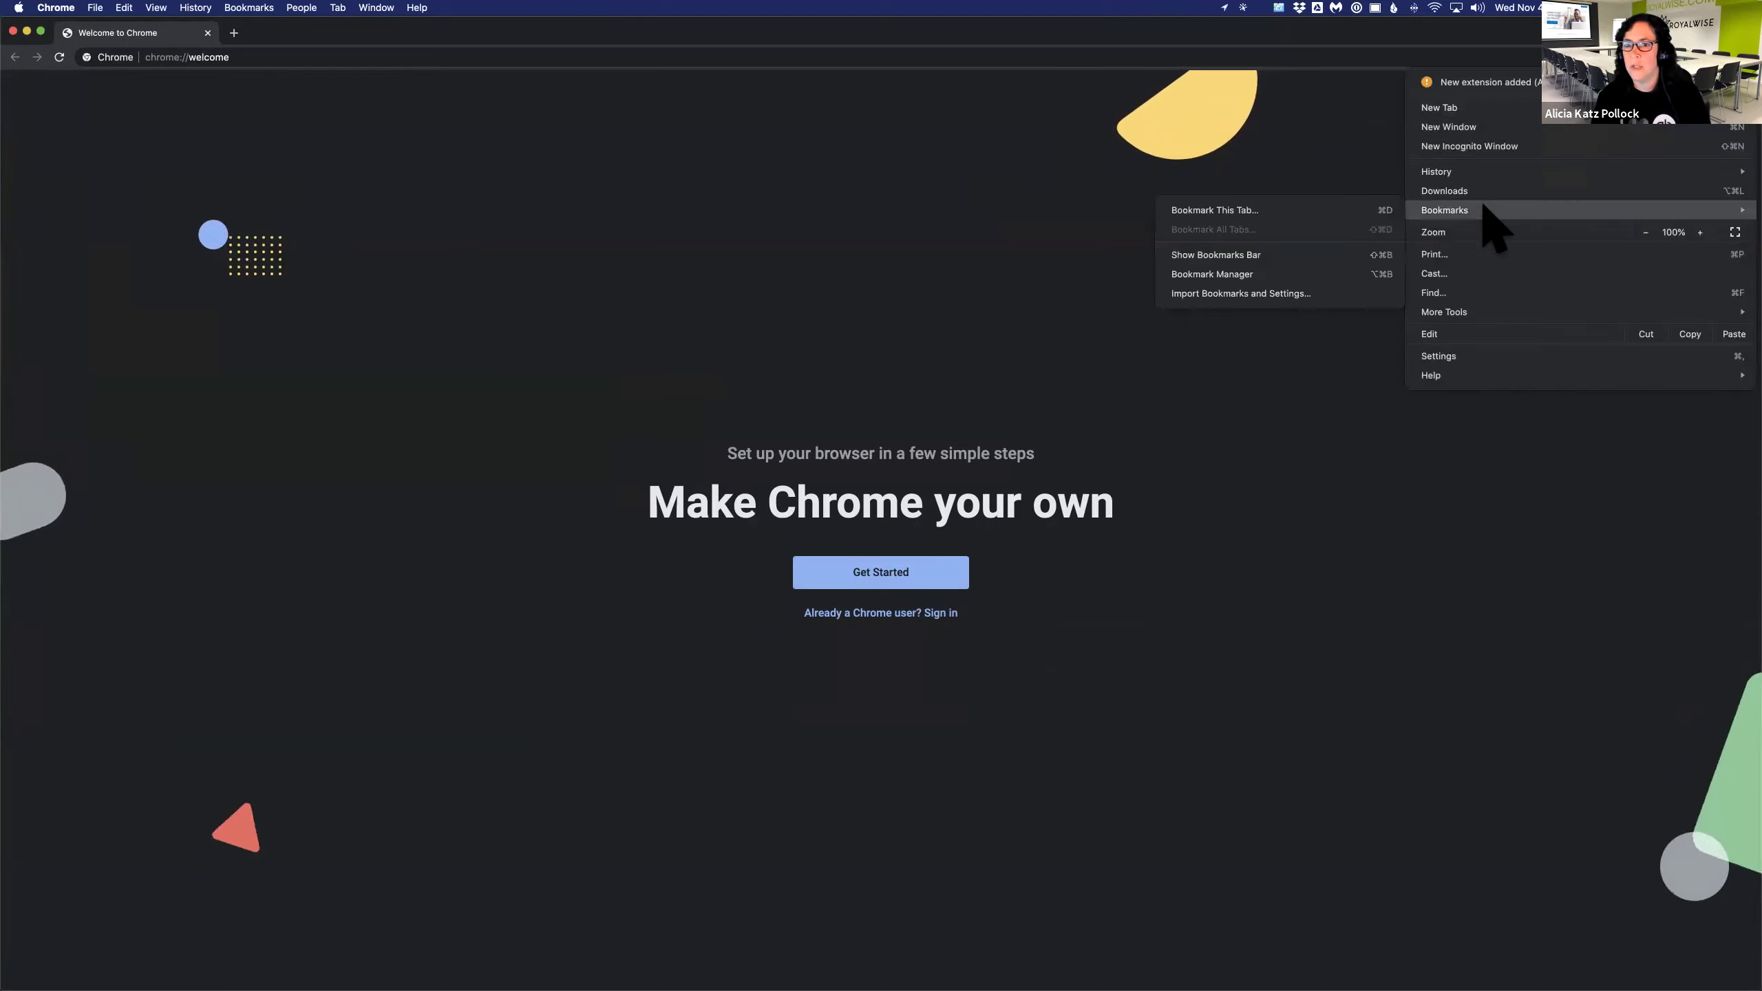
left_click(1287, 254)
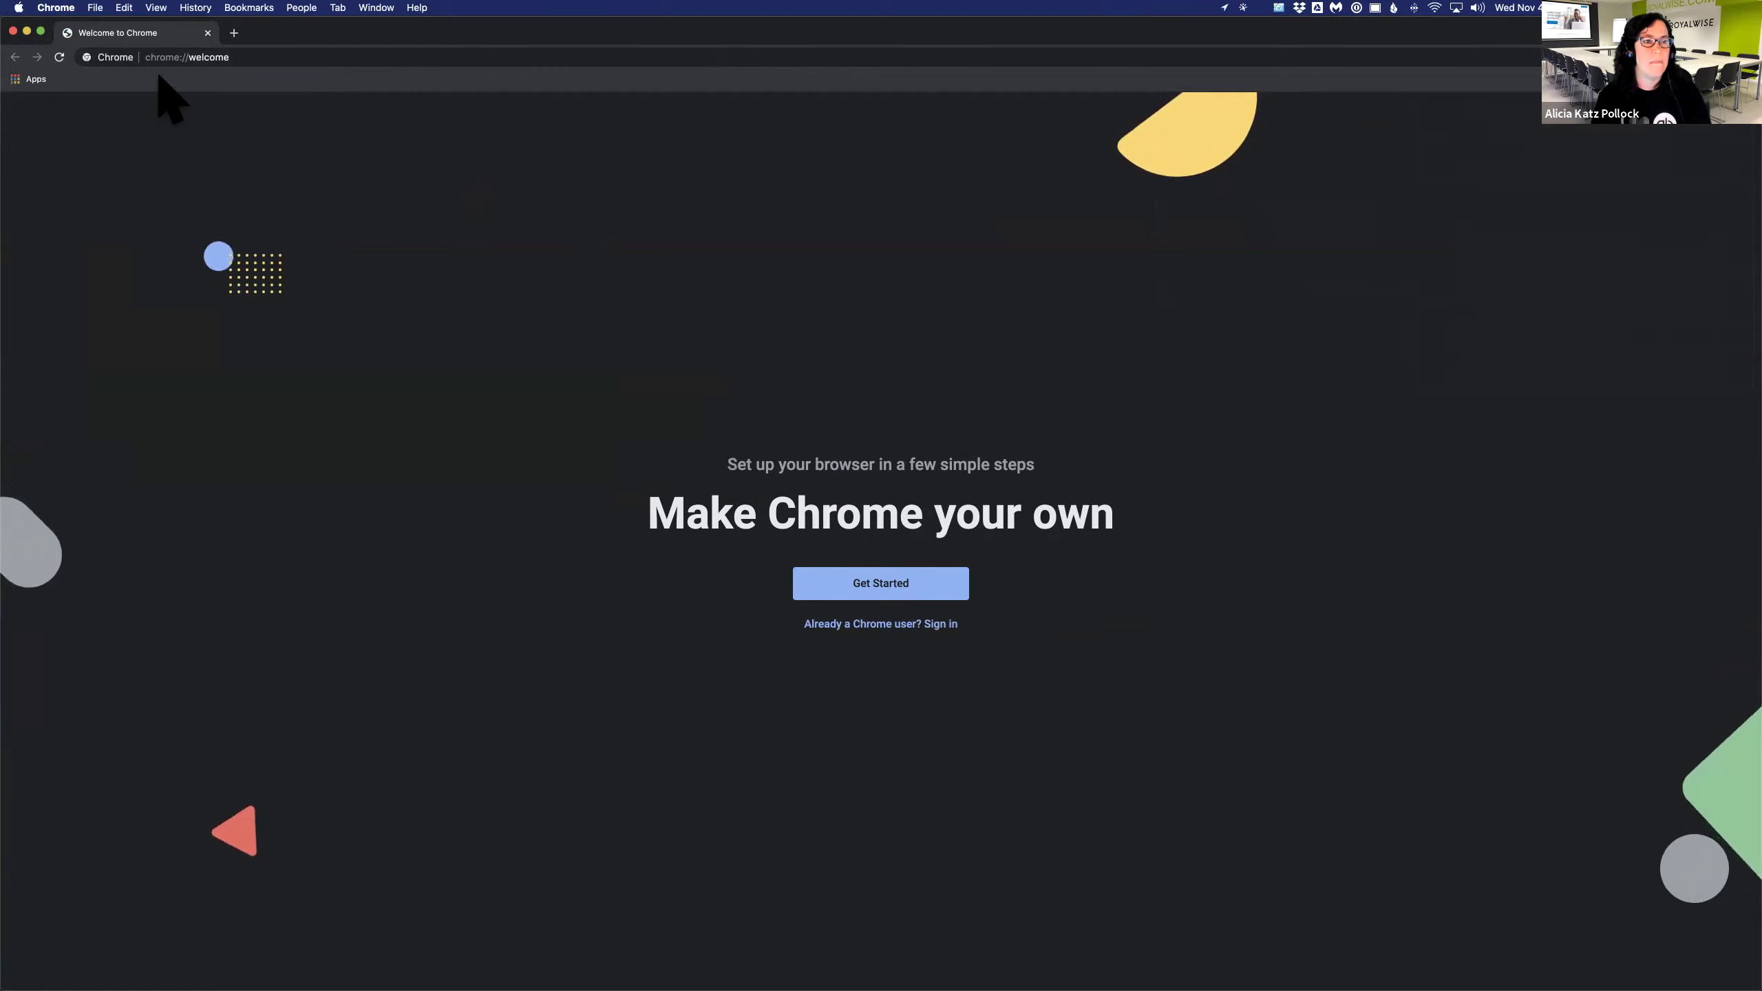